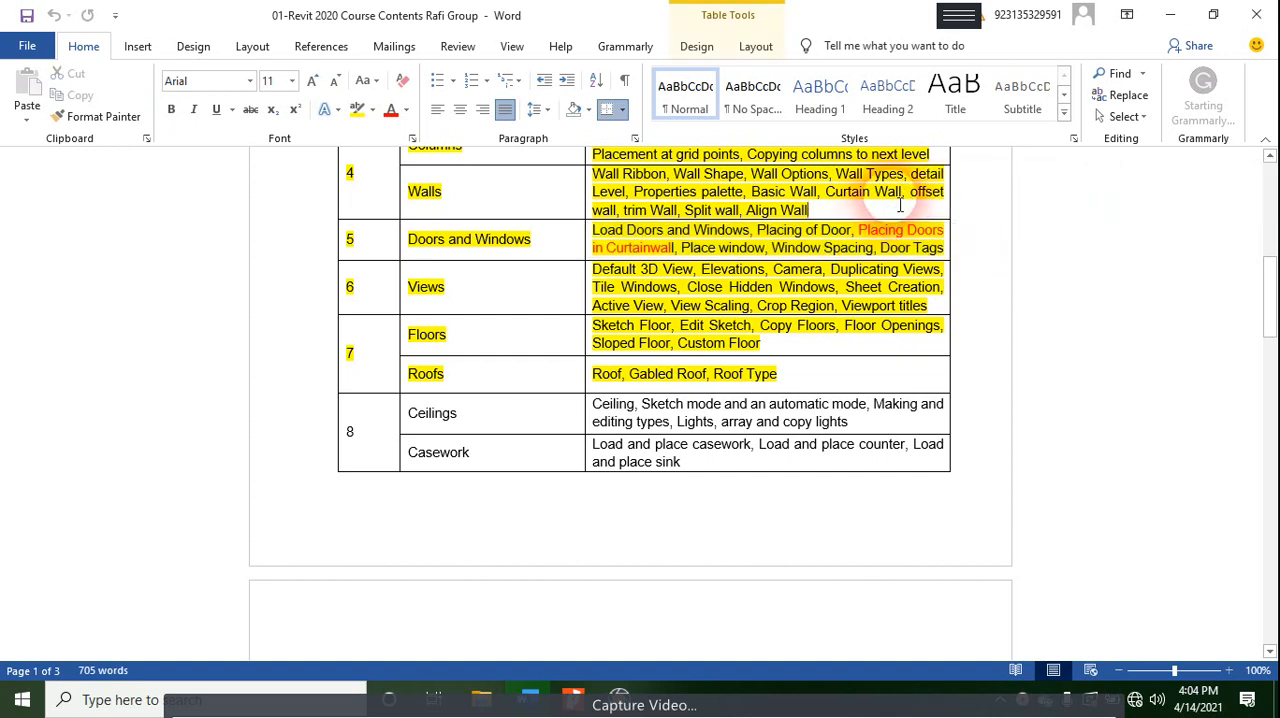
# - Change the font colour of "Curtain Wall" in the Walls row of the course table to red
pyautogui.moveTo(904, 193); pyautogui.dragTo(826, 193)
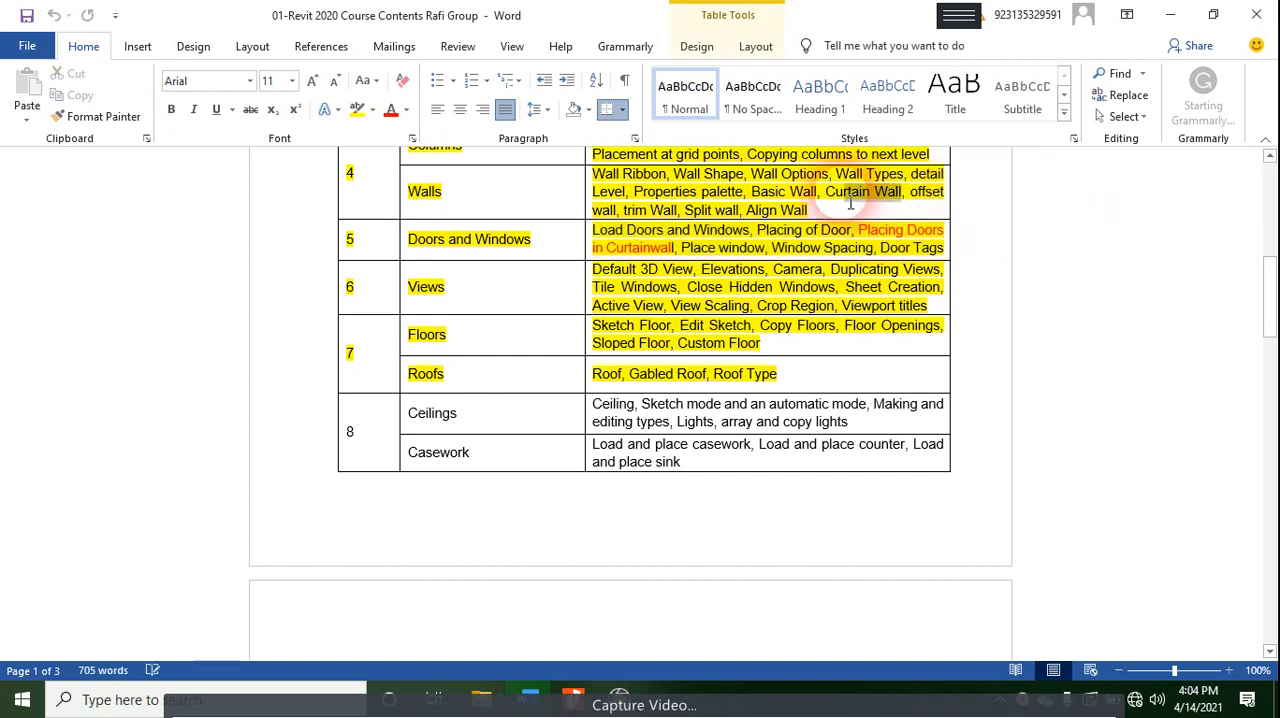
pyautogui.click(389, 109)
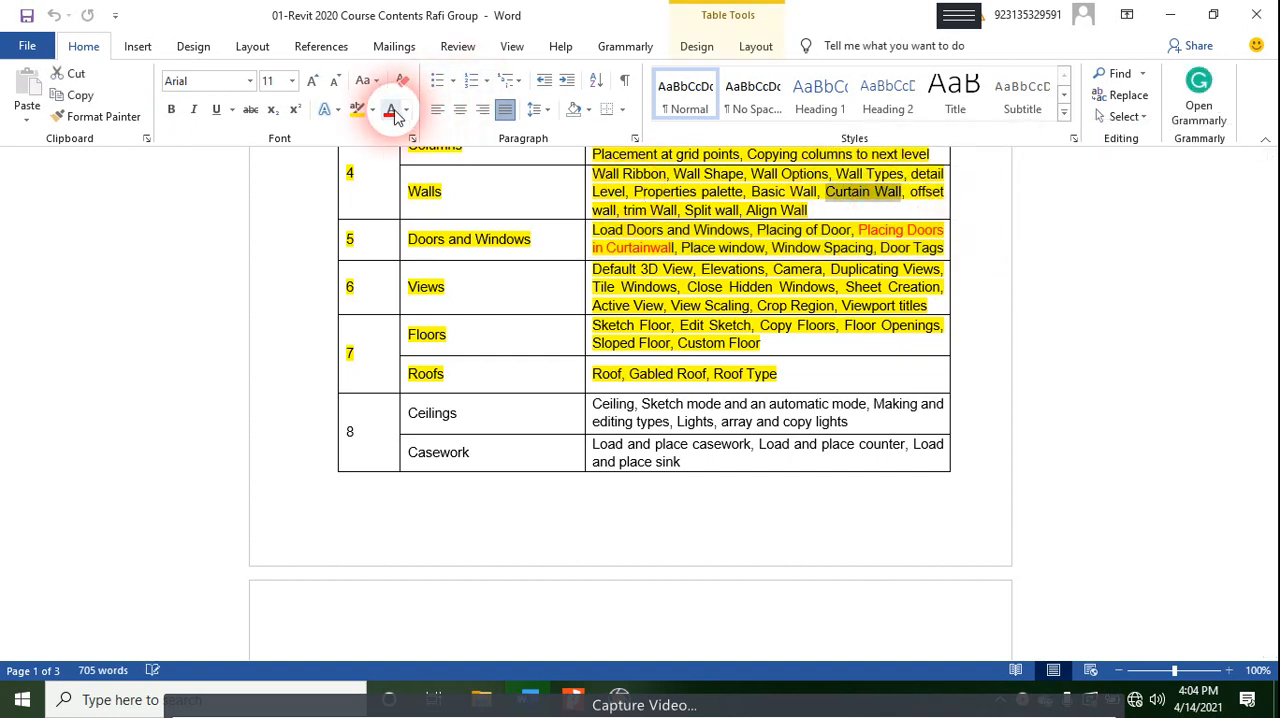
# - Review the course outline from doors and windows through ceilings, casework, stairs and topography
pyautogui.moveTo(905, 231); pyautogui.dragTo(868, 231)
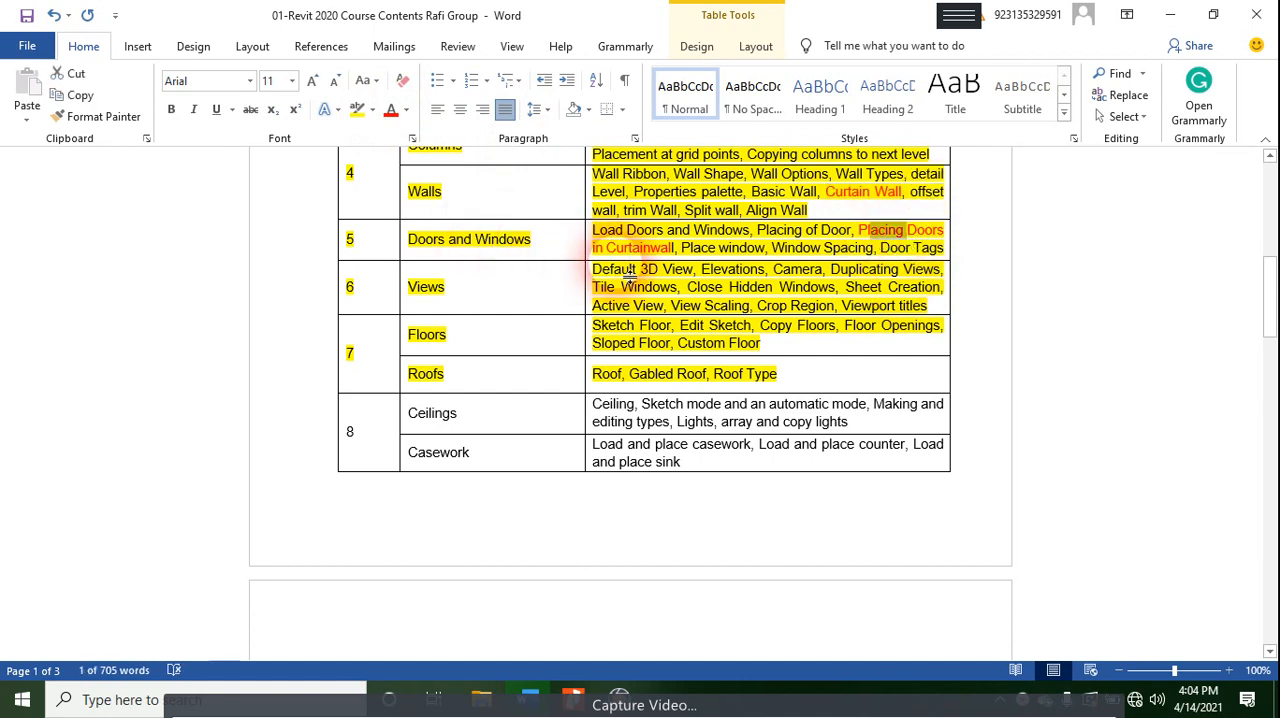
pyautogui.scroll(-3, 543, 303)
pyautogui.click(462, 240)
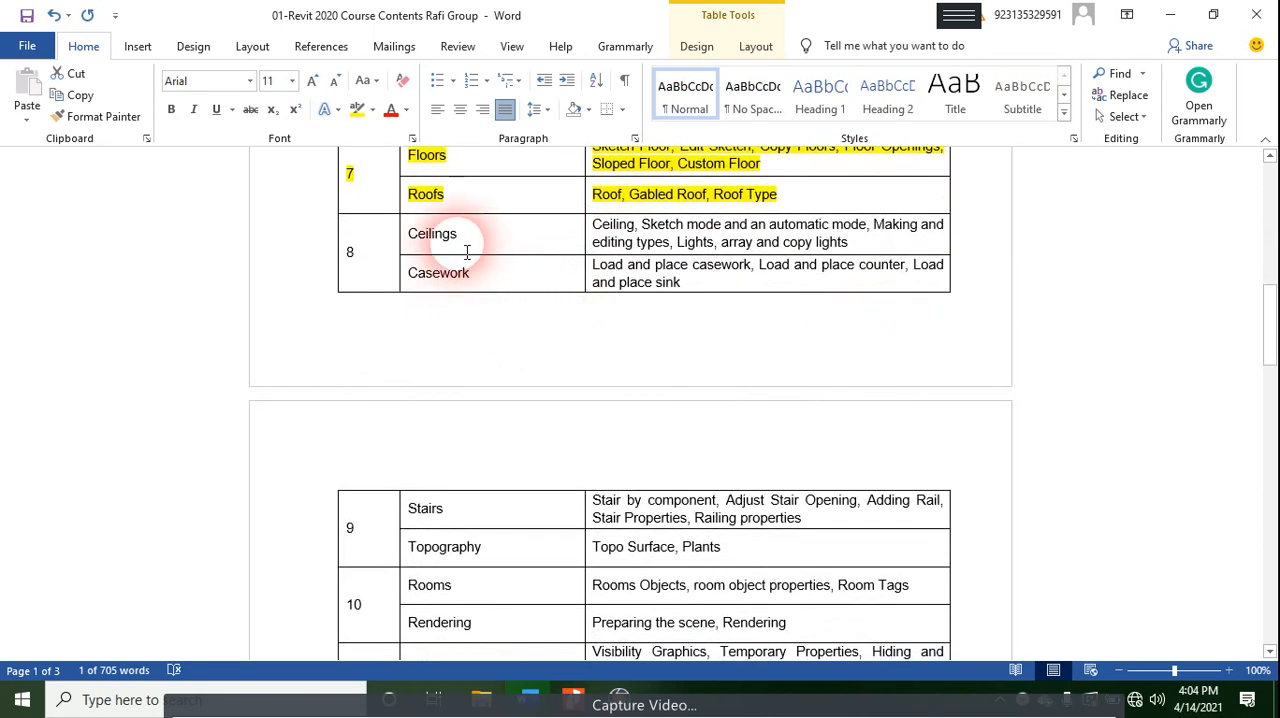
pyautogui.moveTo(565, 262); pyautogui.dragTo(814, 272)
pyautogui.scroll(-2, 700, 330)
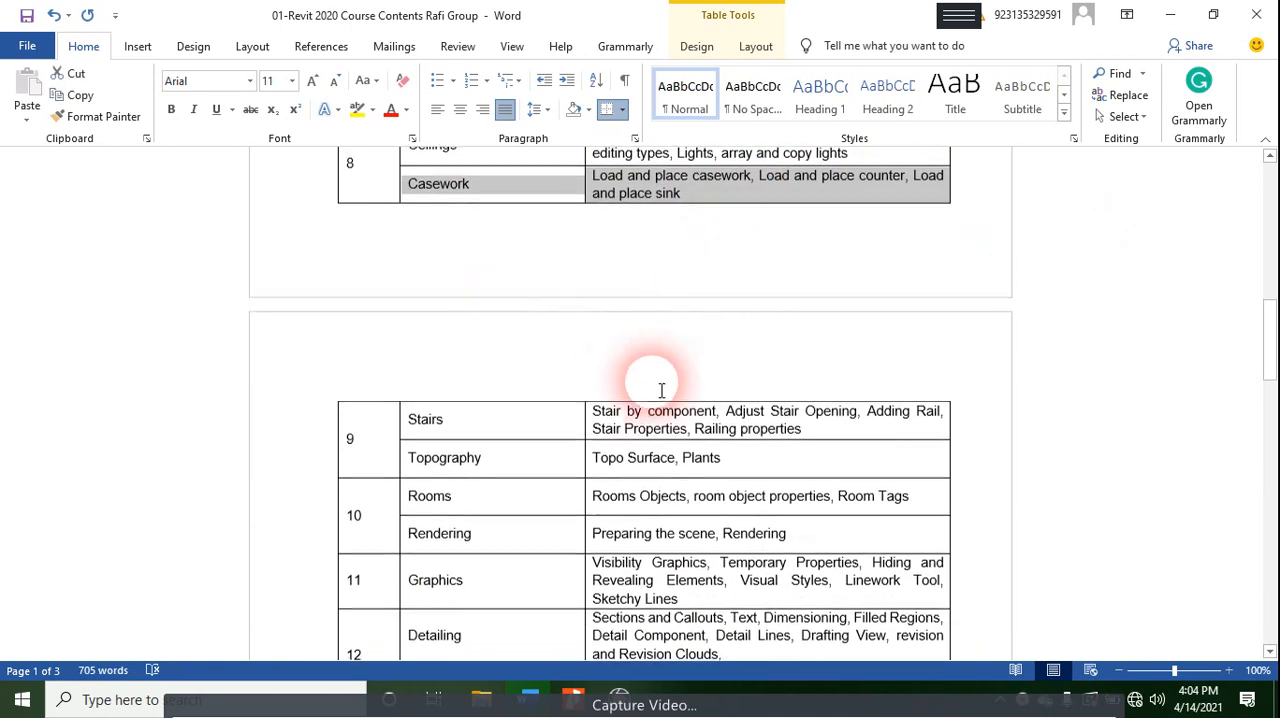
pyautogui.moveTo(575, 432); pyautogui.dragTo(749, 490)
pyautogui.click(748, 458)
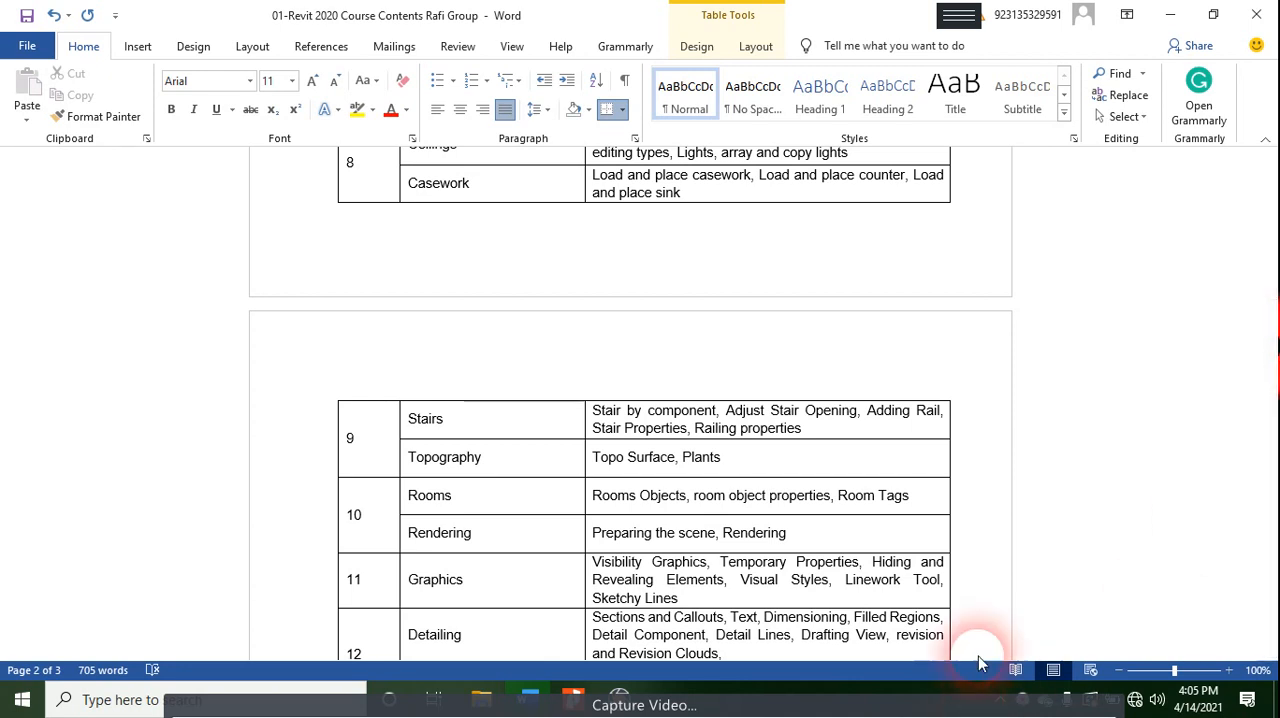
# - Search the computer for "revit" and launch Autodesk Revit 2020
pyautogui.press('super')
pyautogui.write('revit')
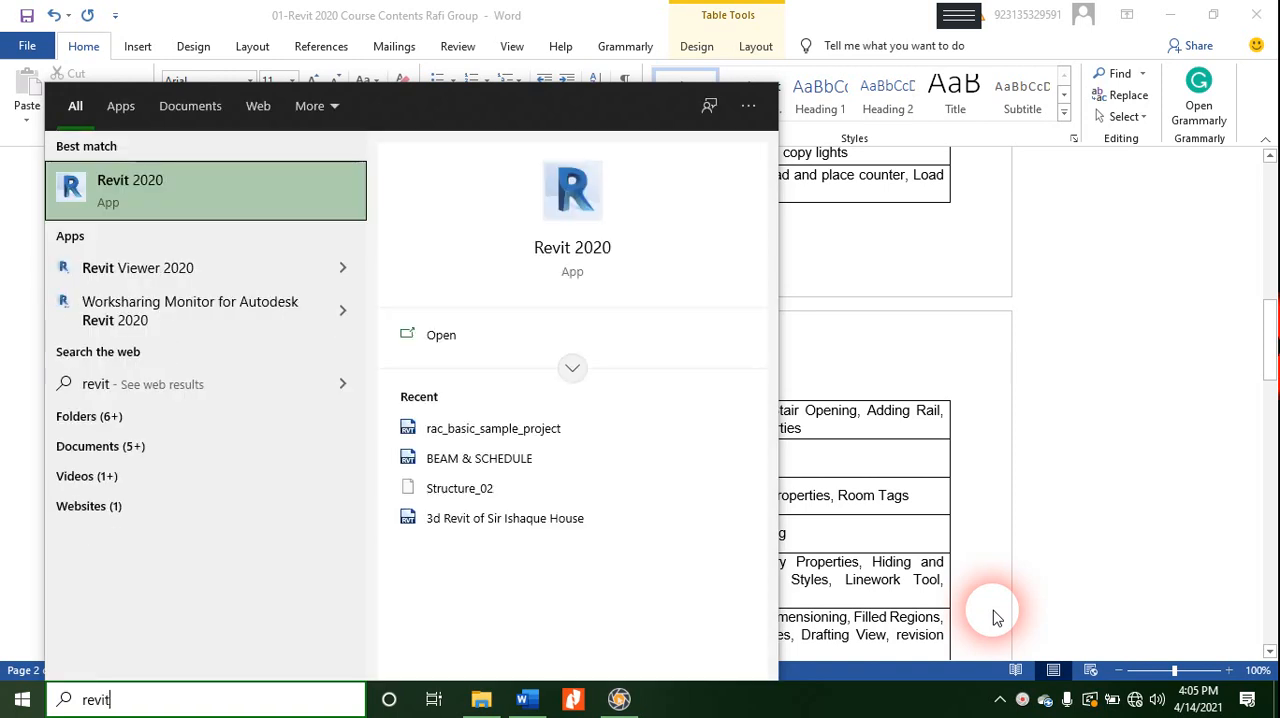
pyautogui.press('Return')
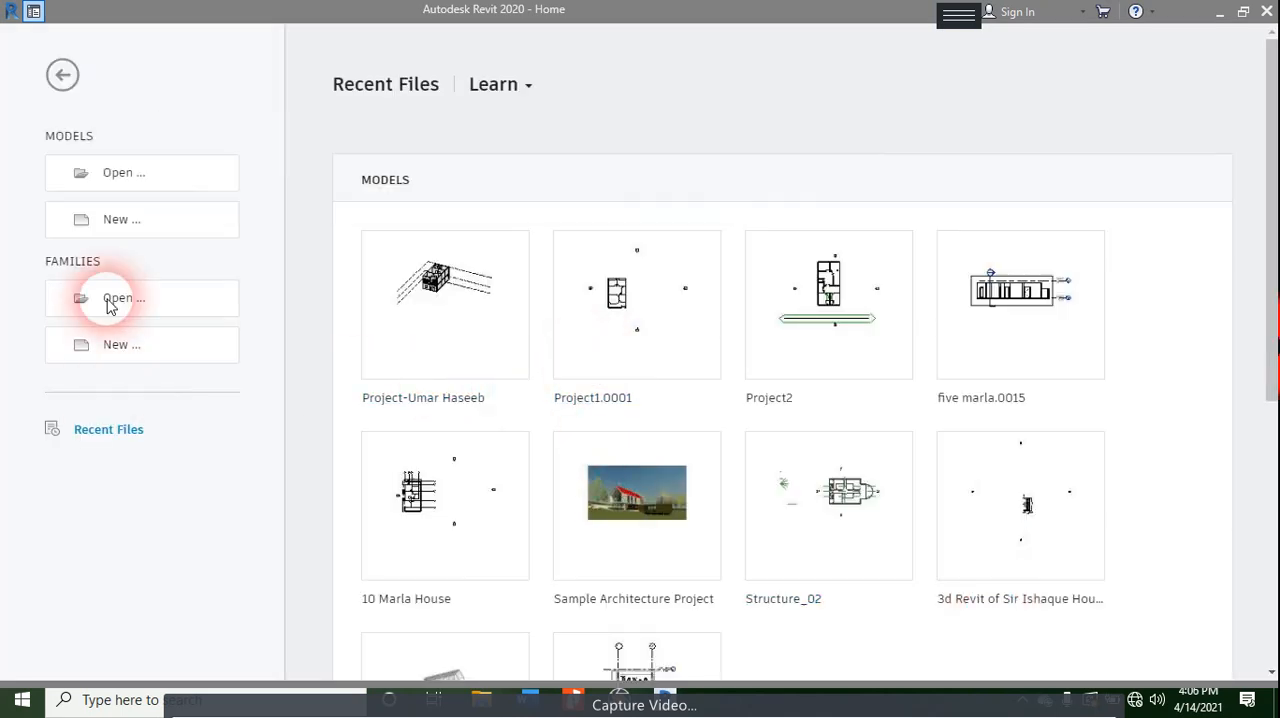
# - Examine the list of templates offered for a new project, leaving without creating one
pyautogui.click(124, 220)
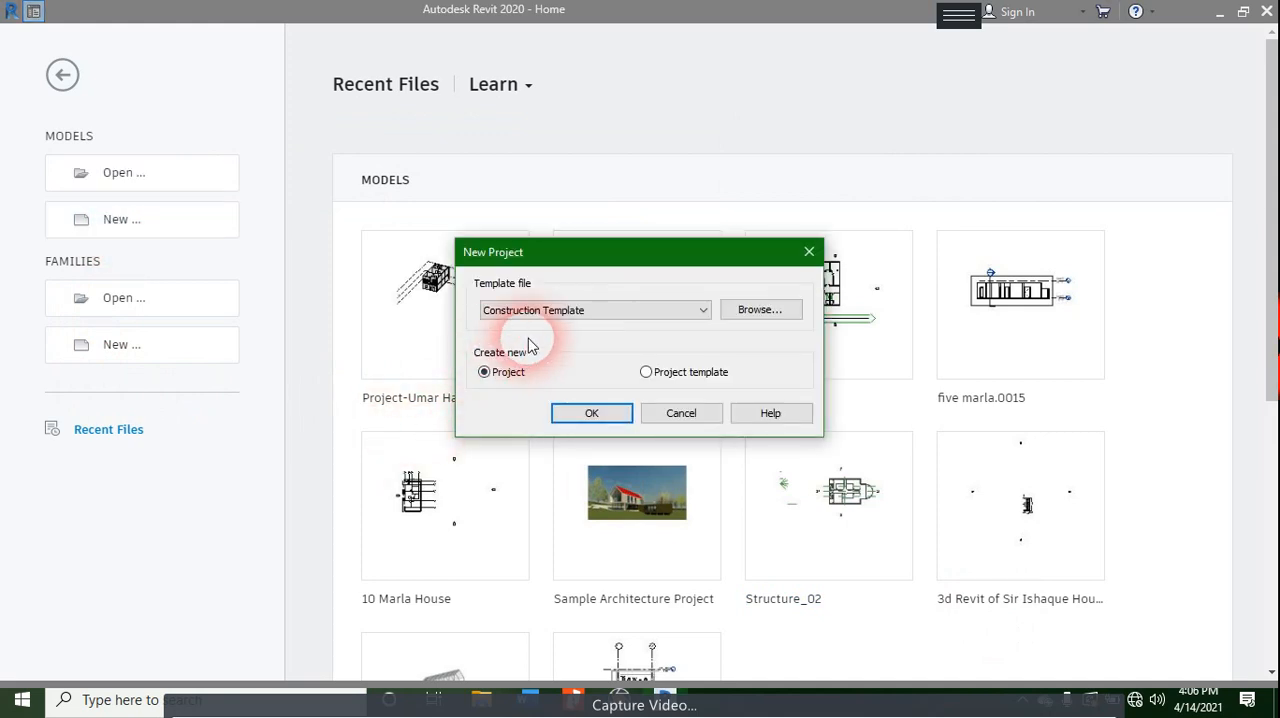
pyautogui.click(590, 310)
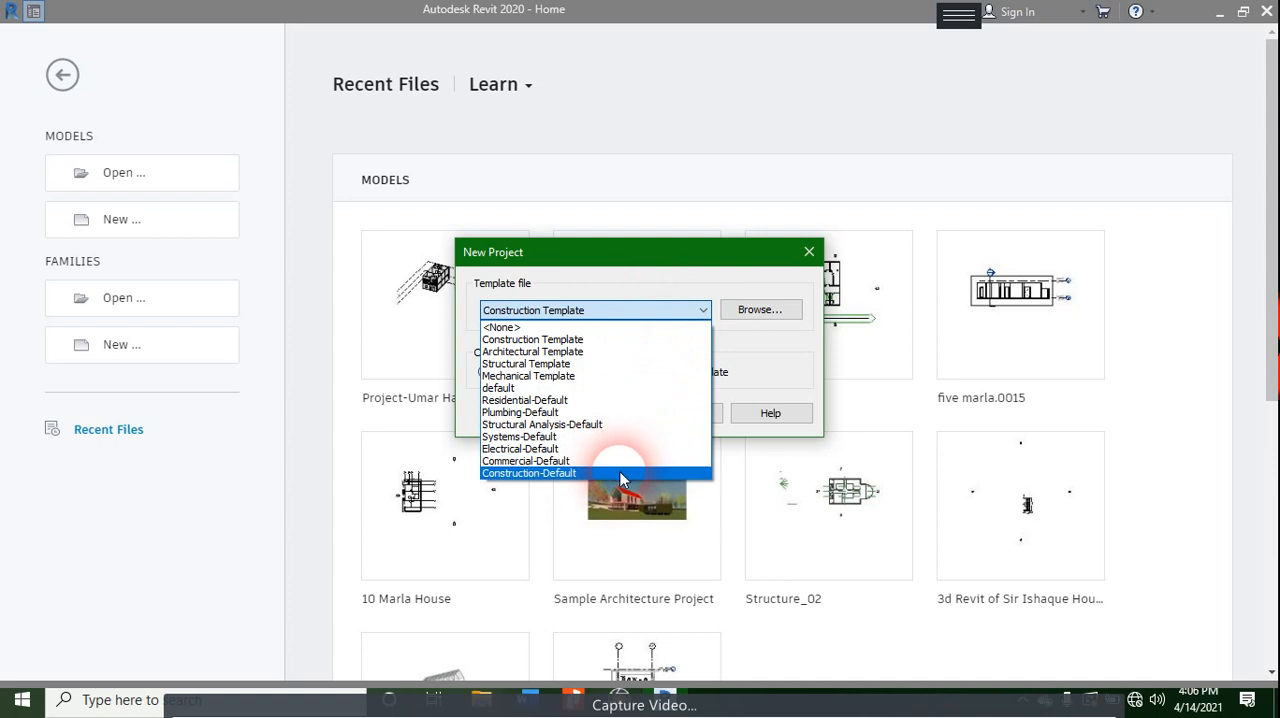
pyautogui.click(650, 358)
pyautogui.press('Escape')
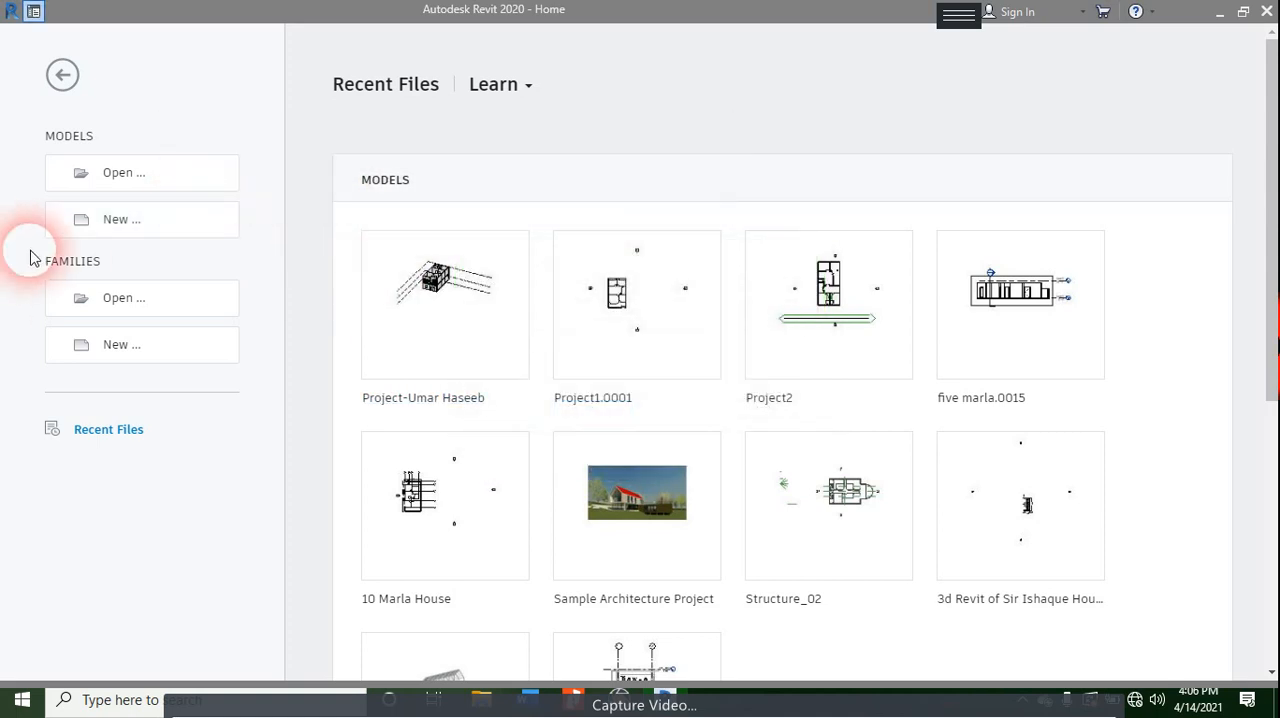
# - Browse the US Imperial template folder and the new project template list, leaving without creating a project
pyautogui.click(122, 222)
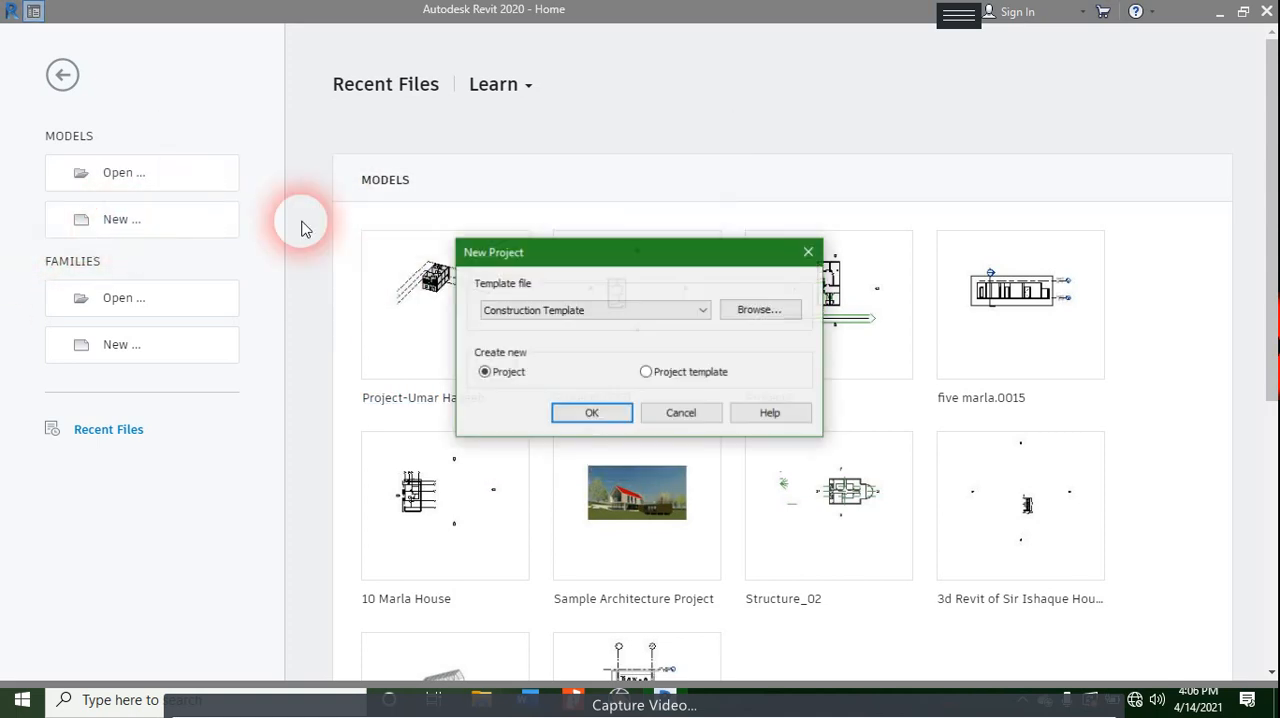
pyautogui.click(760, 310)
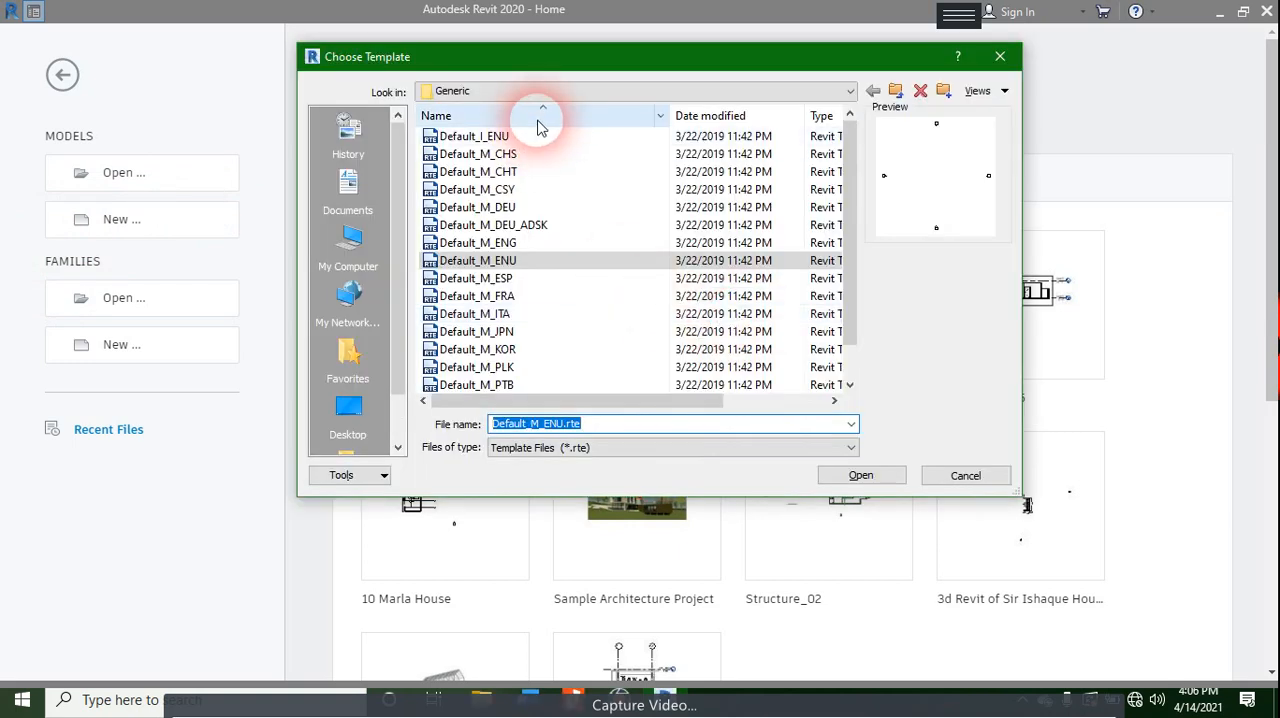
pyautogui.click(538, 95)
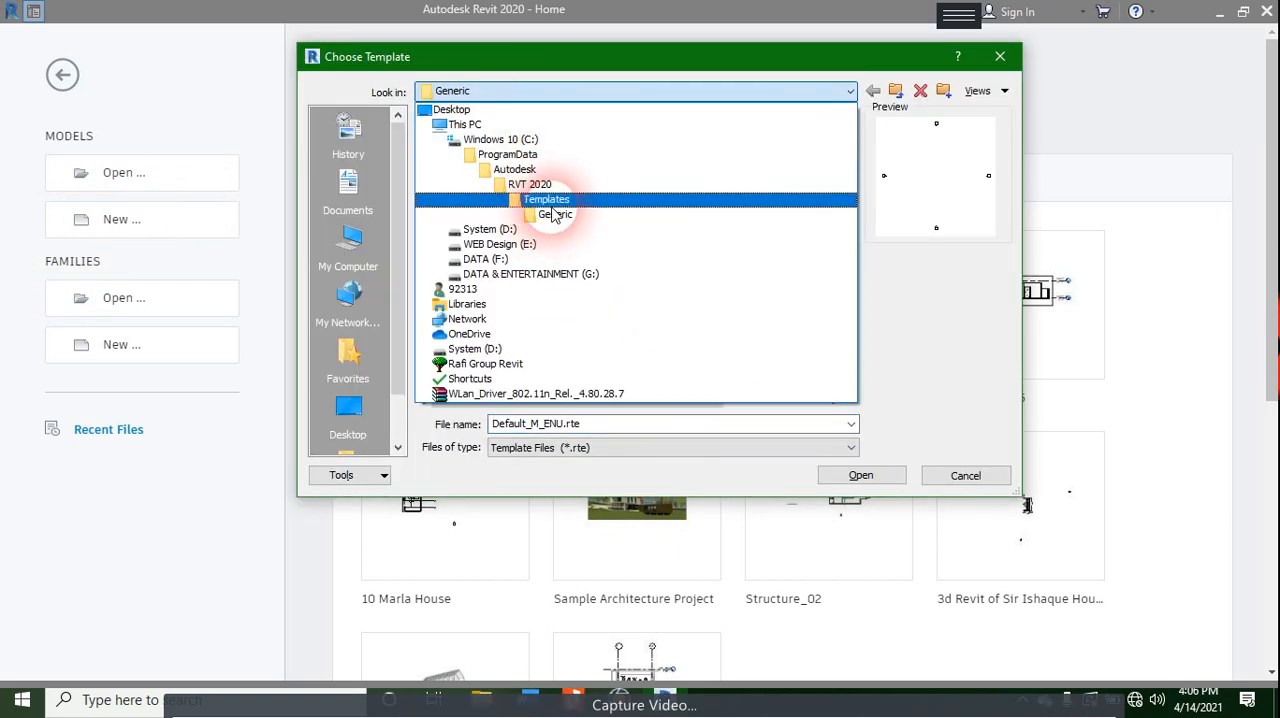
pyautogui.click(551, 205)
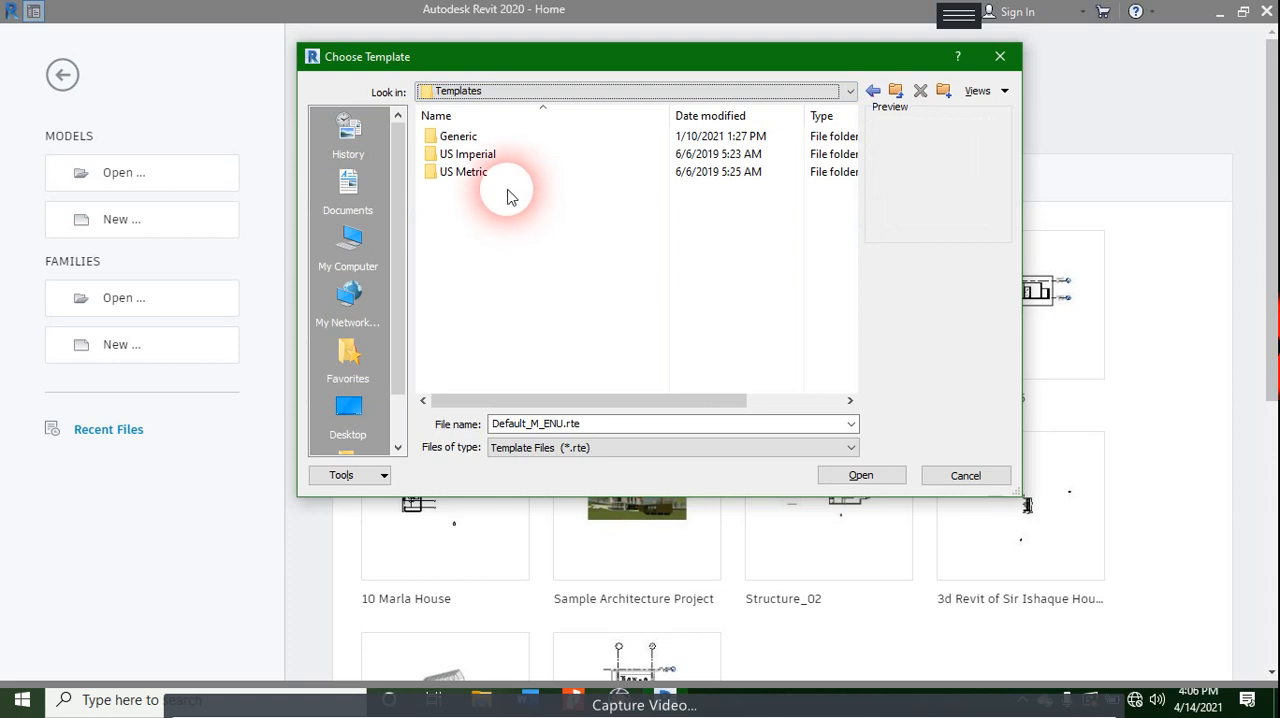
pyautogui.doubleClick(508, 156)
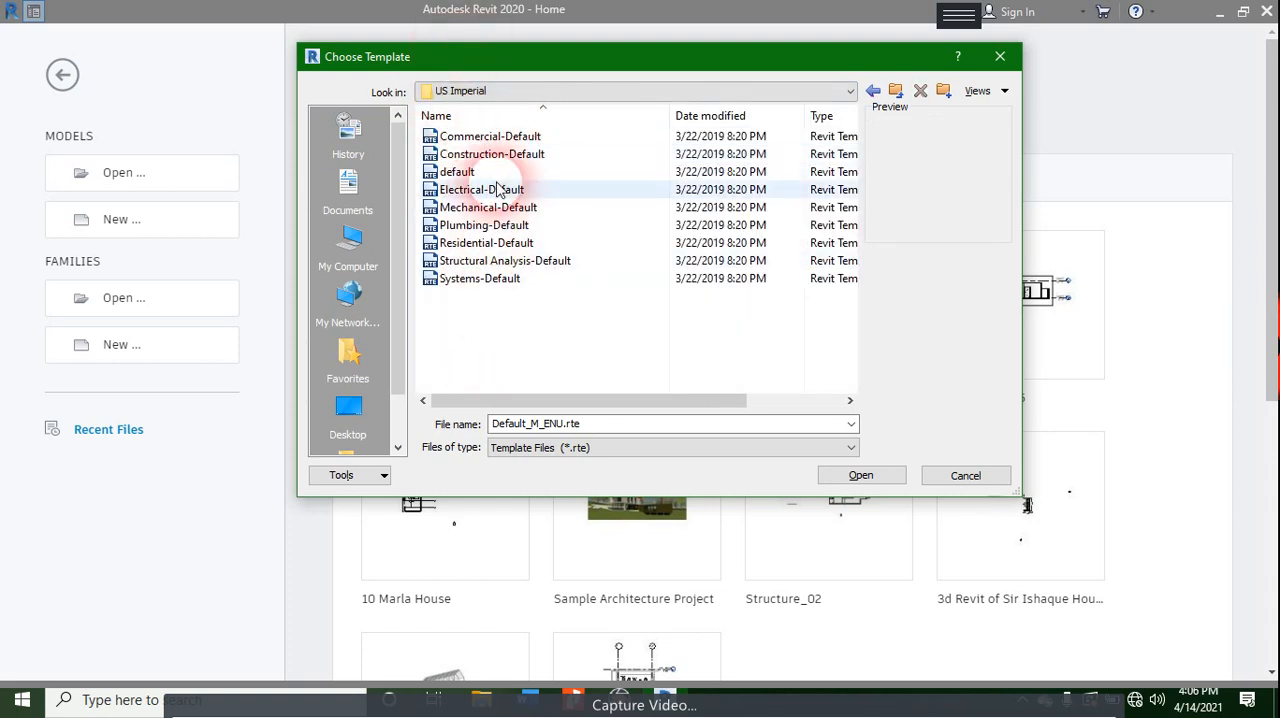
pyautogui.click(999, 57)
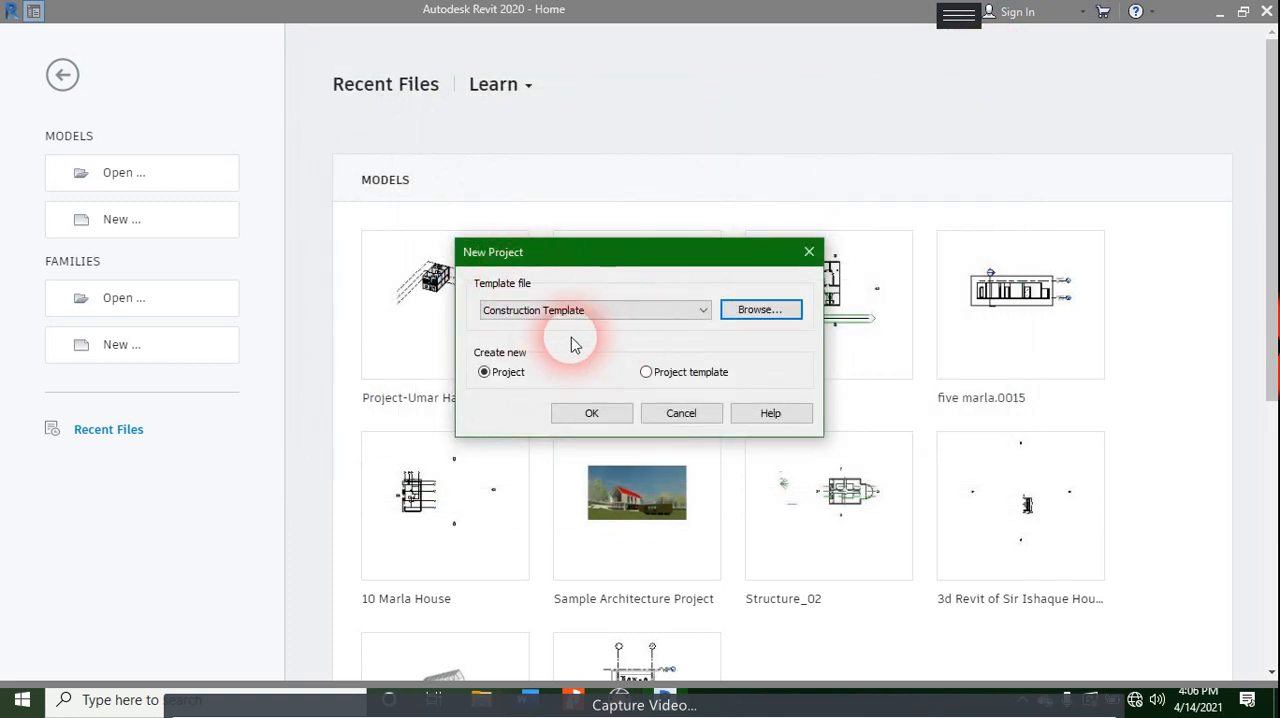
pyautogui.click(612, 311)
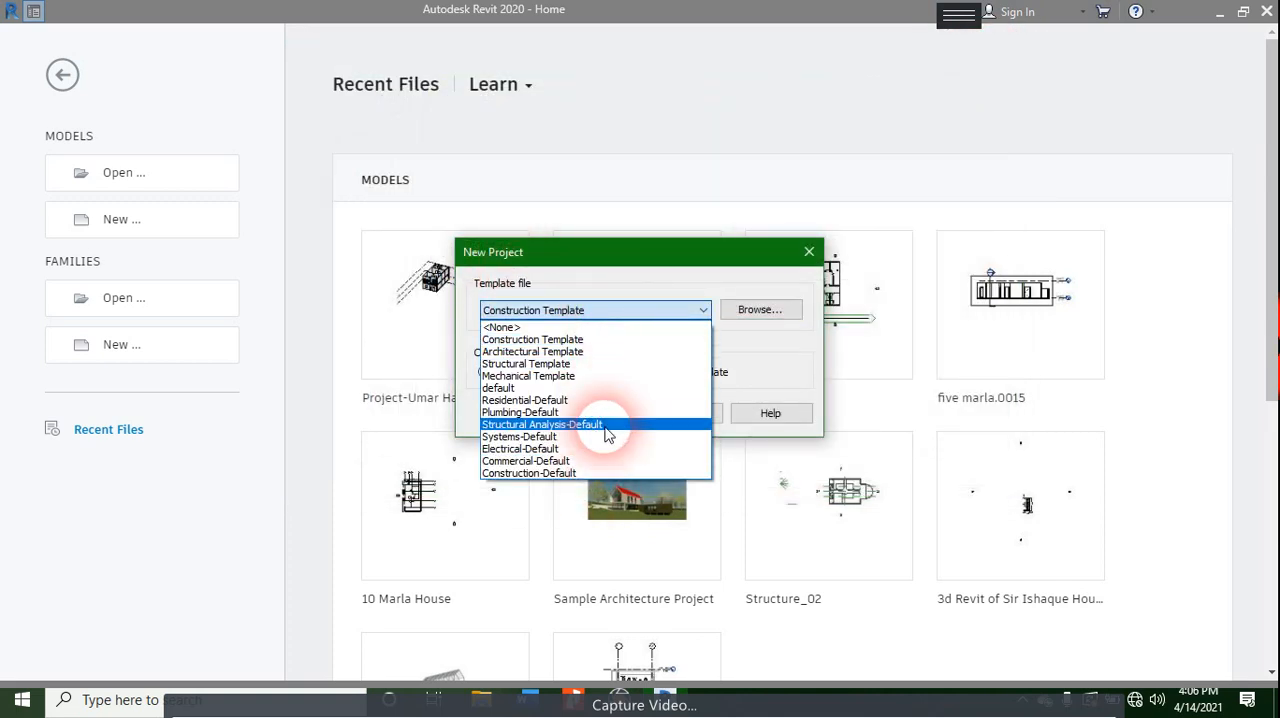
pyautogui.press('Escape')
pyautogui.press('Escape')
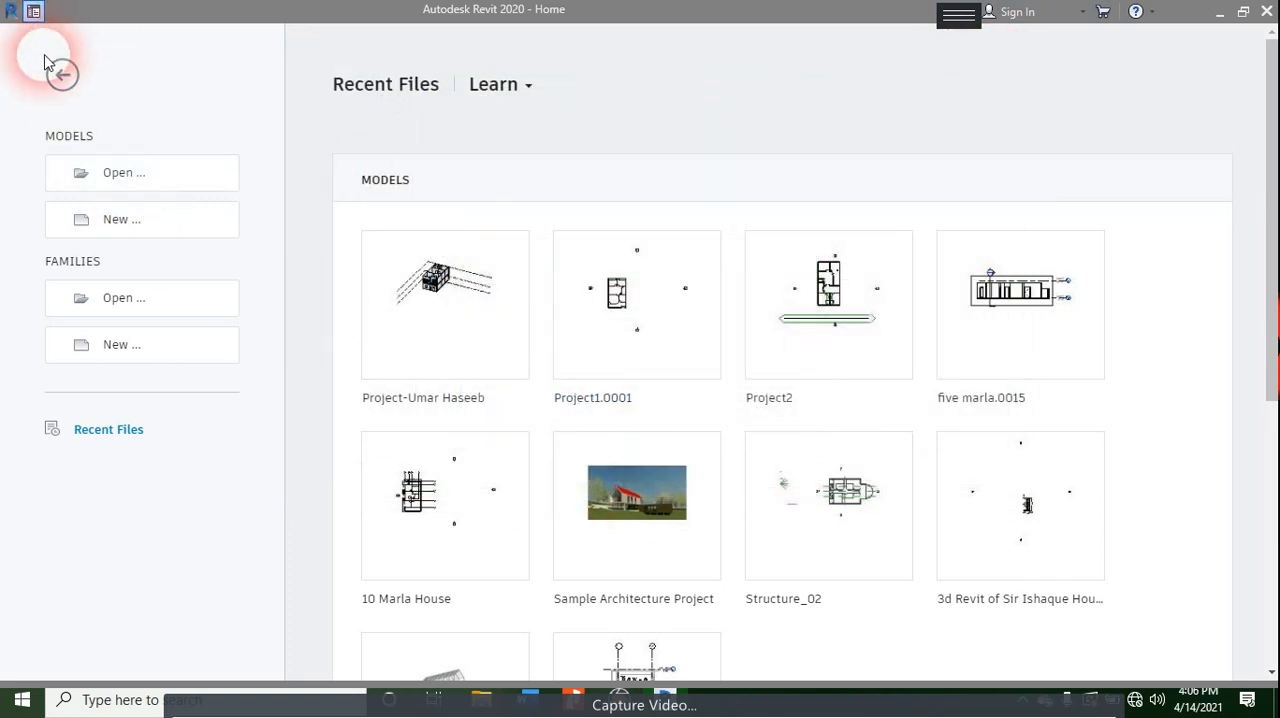
# - Create a new project from the Residential-Default template
pyautogui.click(98, 230)
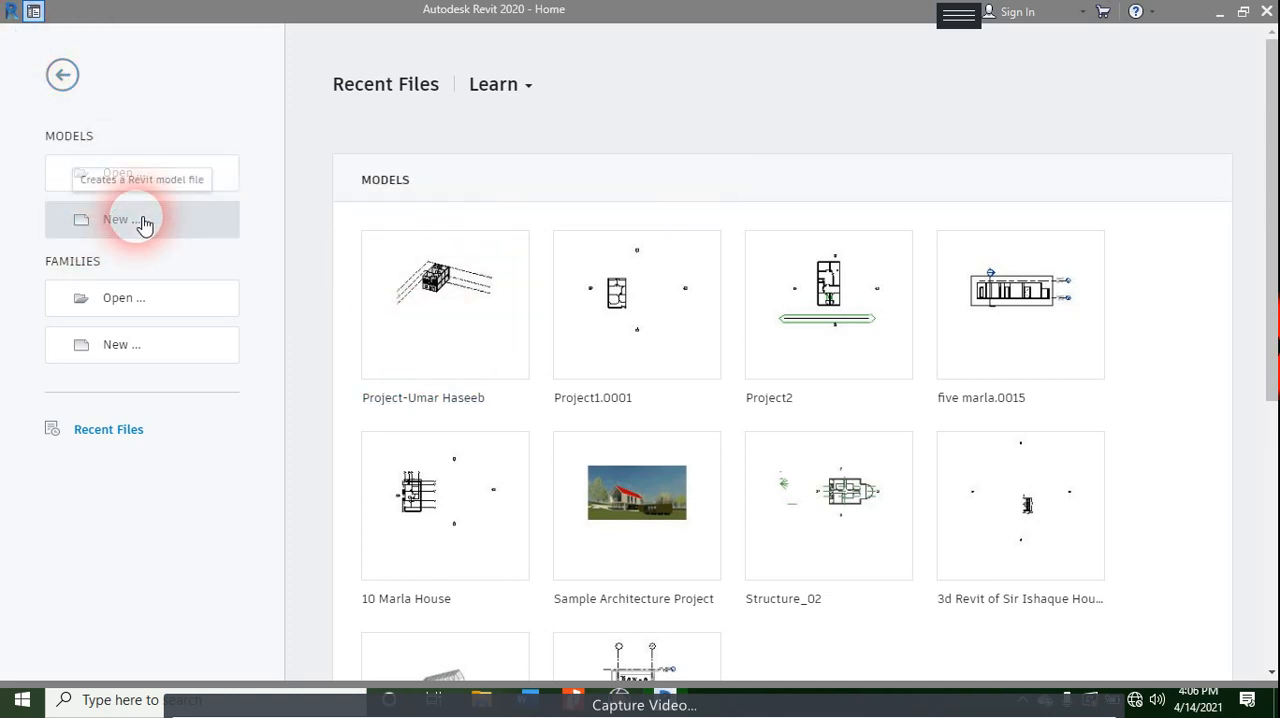
pyautogui.click(650, 320)
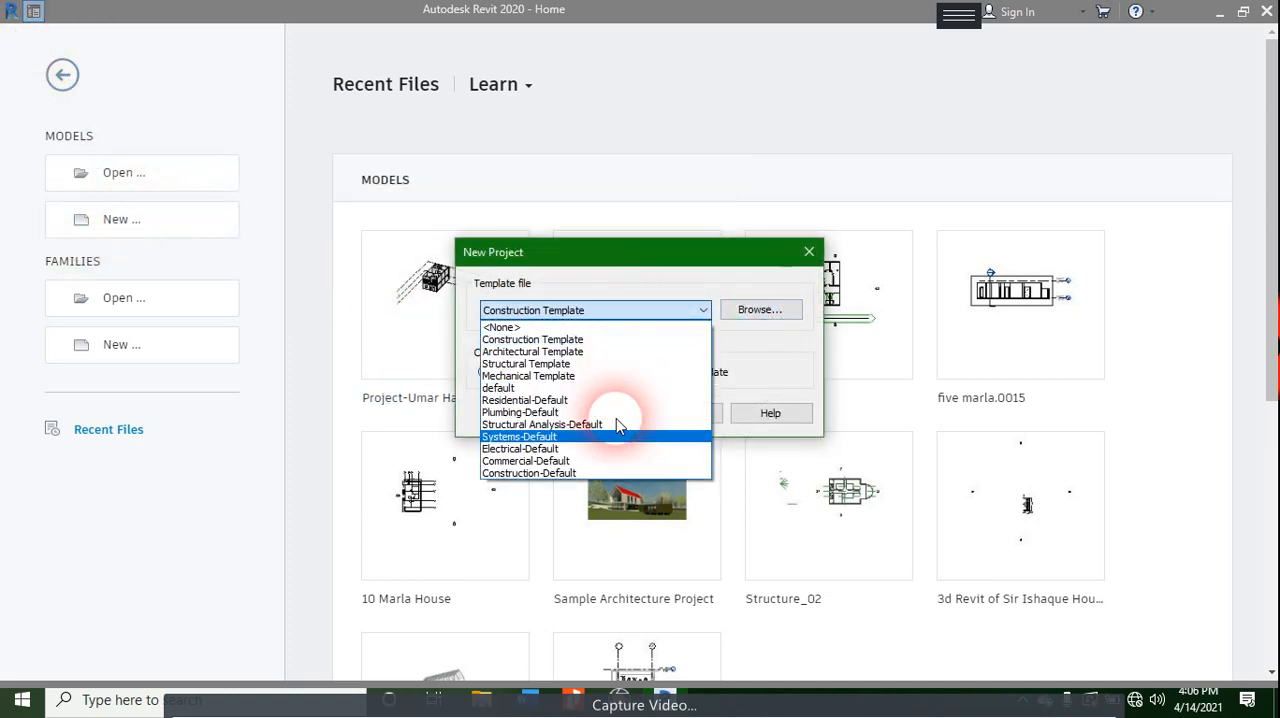
pyautogui.click(622, 403)
pyautogui.click(629, 418)
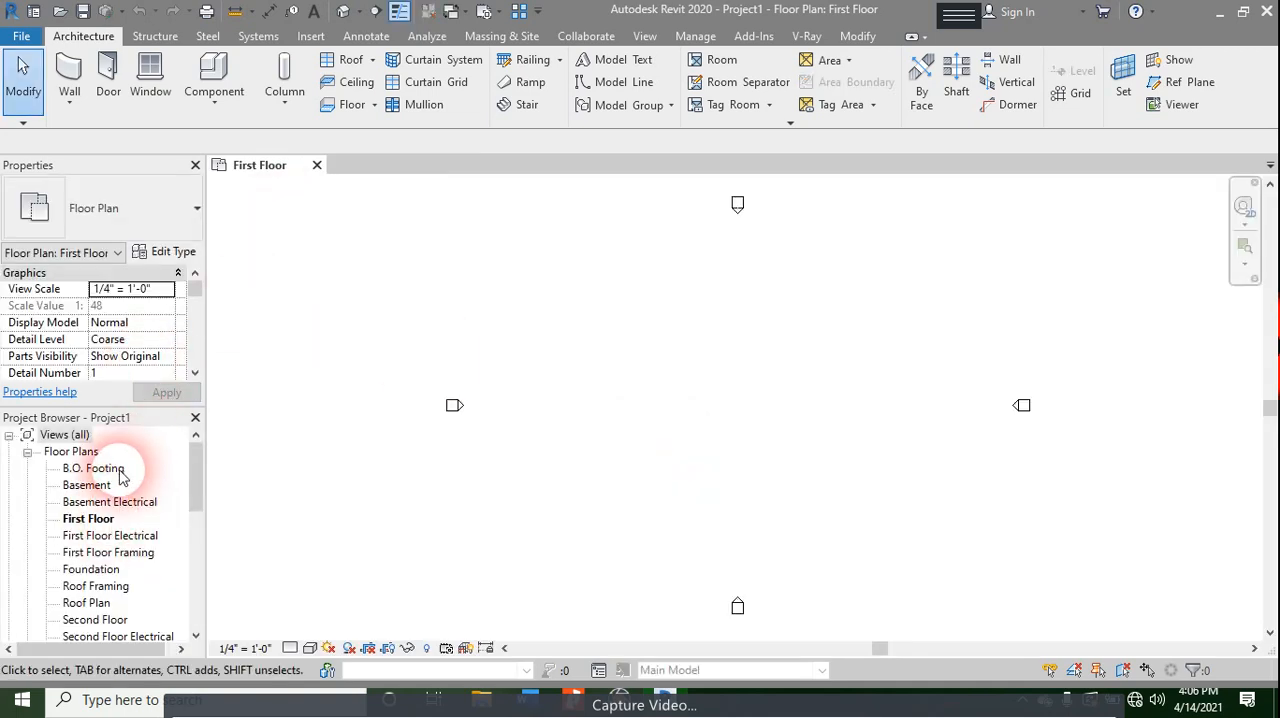
# - Open the South building elevation view
pyautogui.scroll(-5, 105, 490)
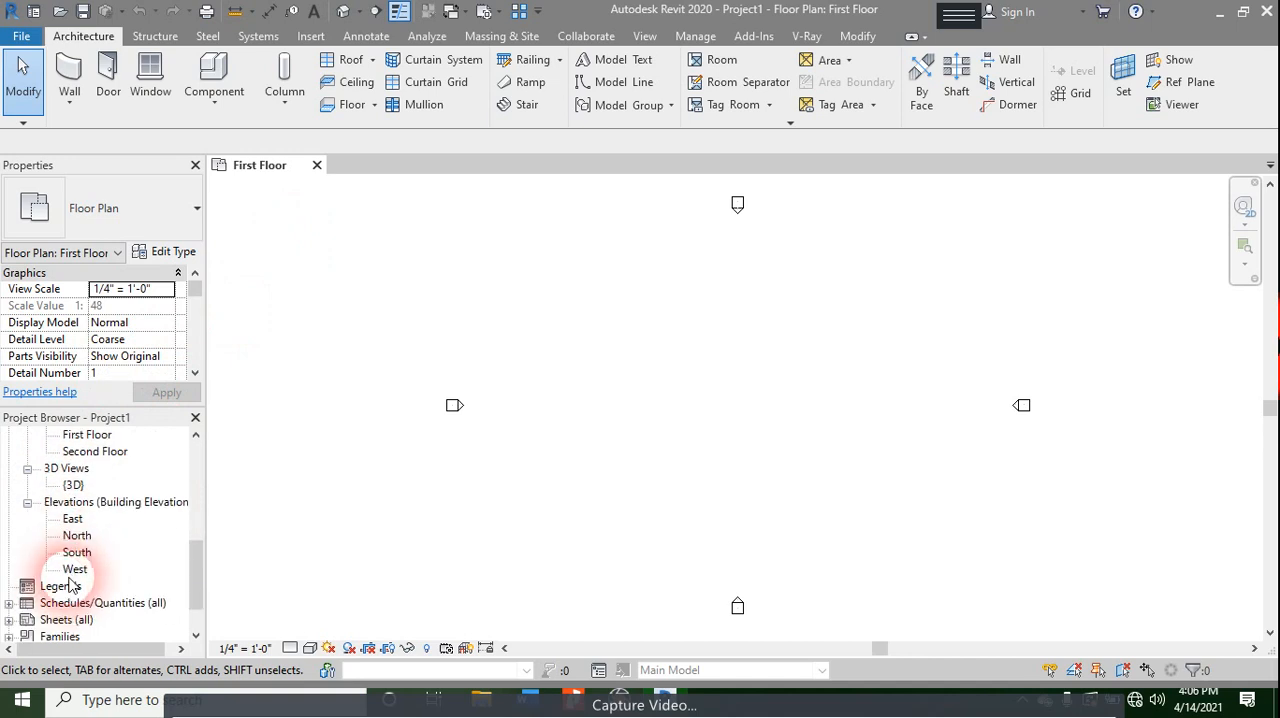
pyautogui.click(74, 569)
pyautogui.doubleClick(76, 553)
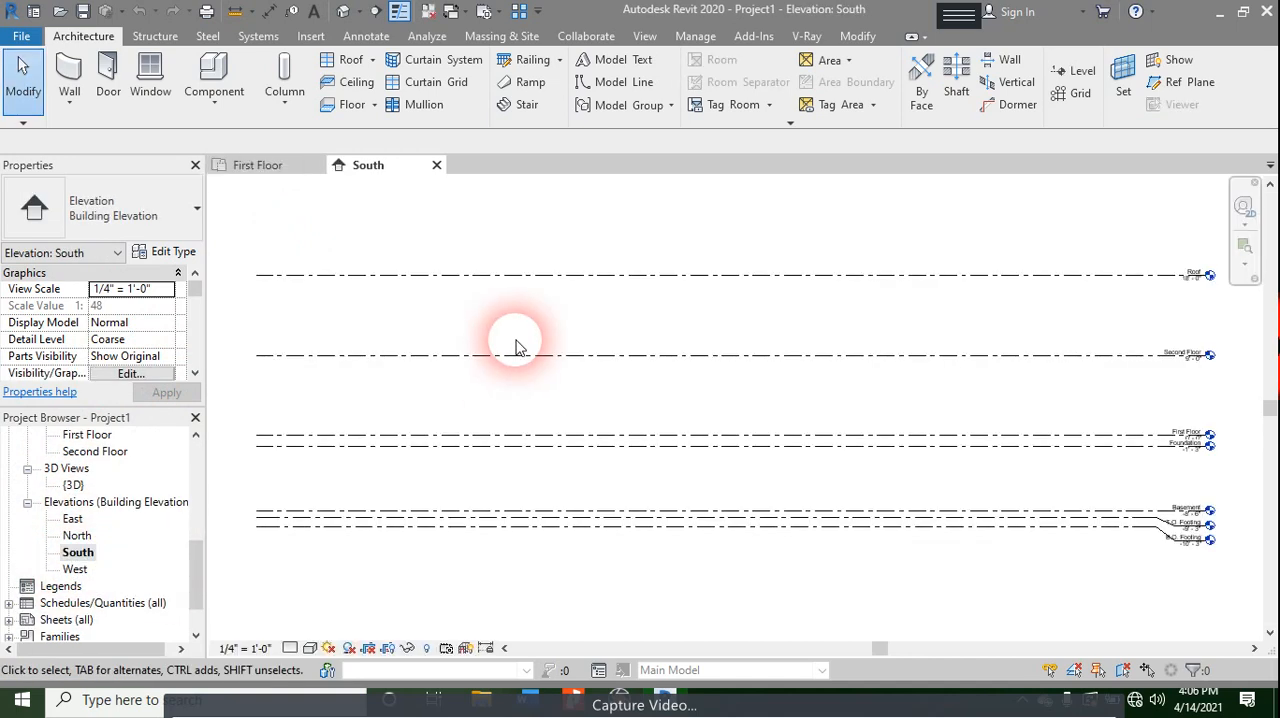
# - Examine the template's level names and heights in the South elevation, from the footings up past the first floor
pyautogui.scroll(3, 1170, 540)
pyautogui.scroll(2, 1210, 528)
pyautogui.moveTo(1171, 357); pyautogui.dragTo(626, 409, button='middle')
pyautogui.moveTo(725, 439); pyautogui.dragTo(1089, 306, button='middle')
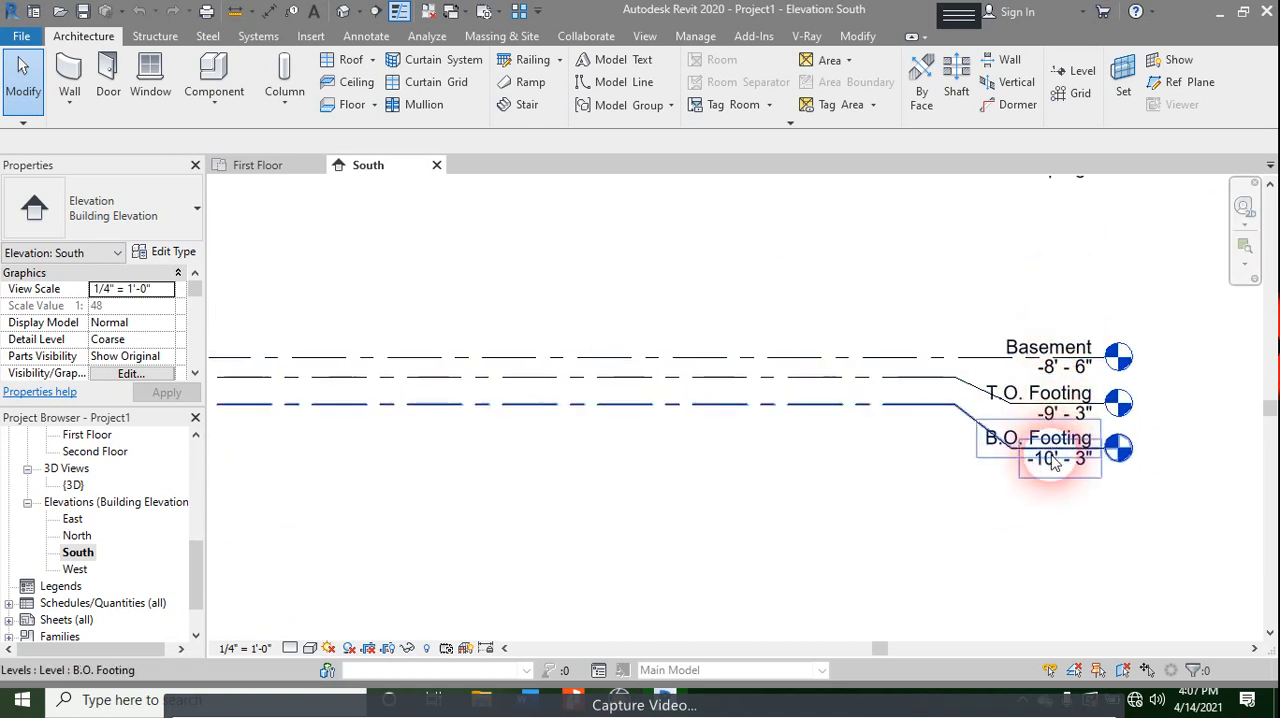
pyautogui.scroll(4, 1057, 367)
pyautogui.moveTo(1071, 272); pyautogui.dragTo(1038, 648, button='middle')
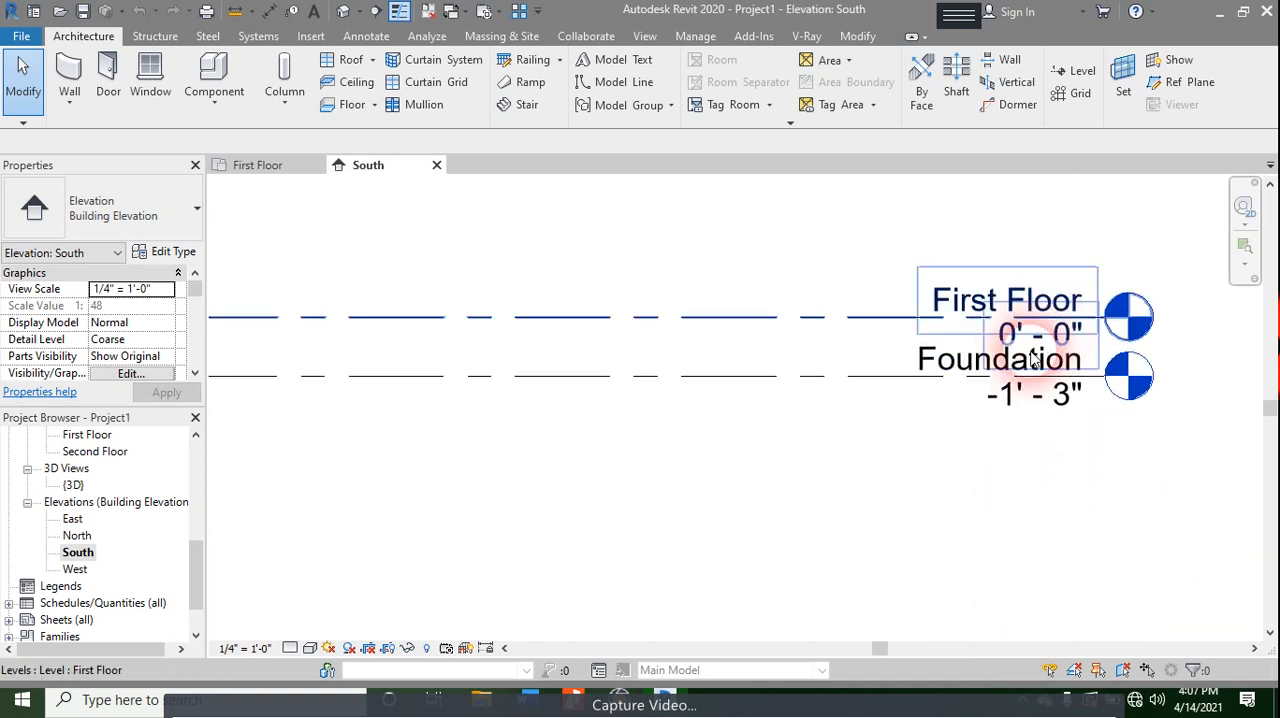
pyautogui.moveTo(934, 186); pyautogui.dragTo(905, 478, button='middle')
pyautogui.scroll(-6, 945, 345)
pyautogui.moveTo(935, 362); pyautogui.dragTo(1272, 406, button='middle')
pyautogui.scroll(-1, 265, 386)
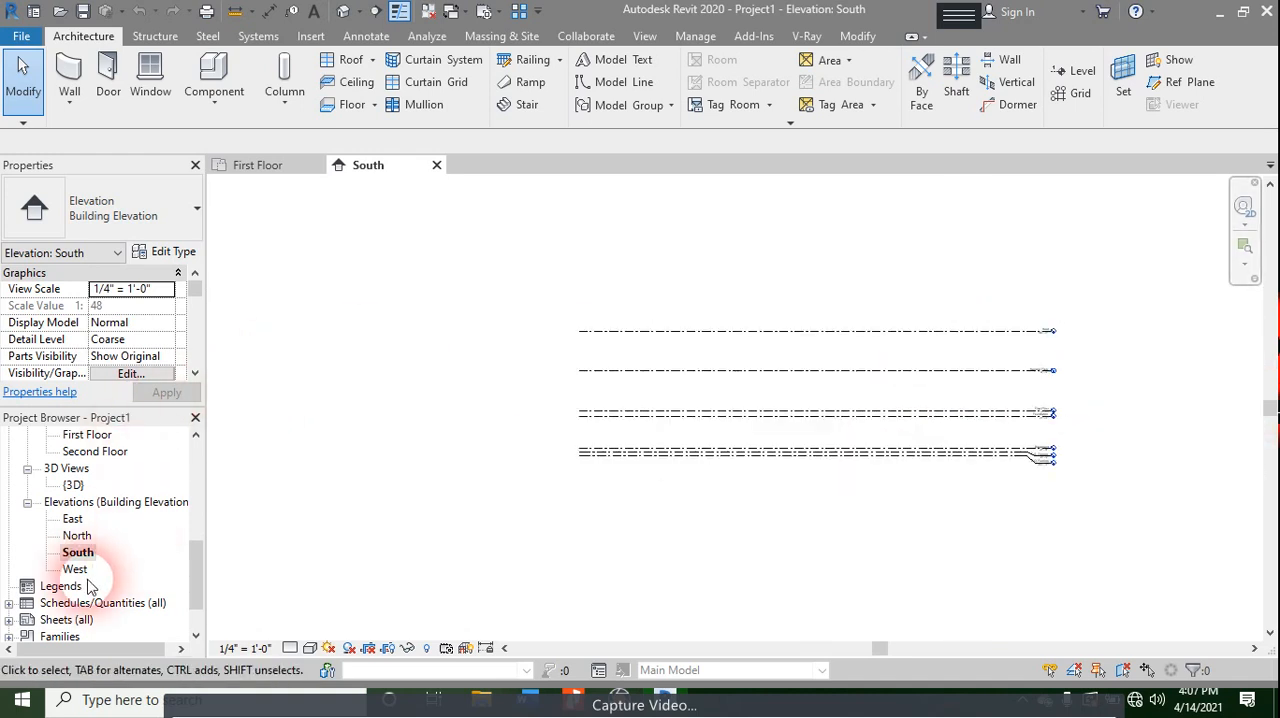
# - Compare the project's floor plan views with the level heads from B.O. Footing up to Roof
pyautogui.scroll(5, 88, 585)
pyautogui.scroll(2, 120, 500)
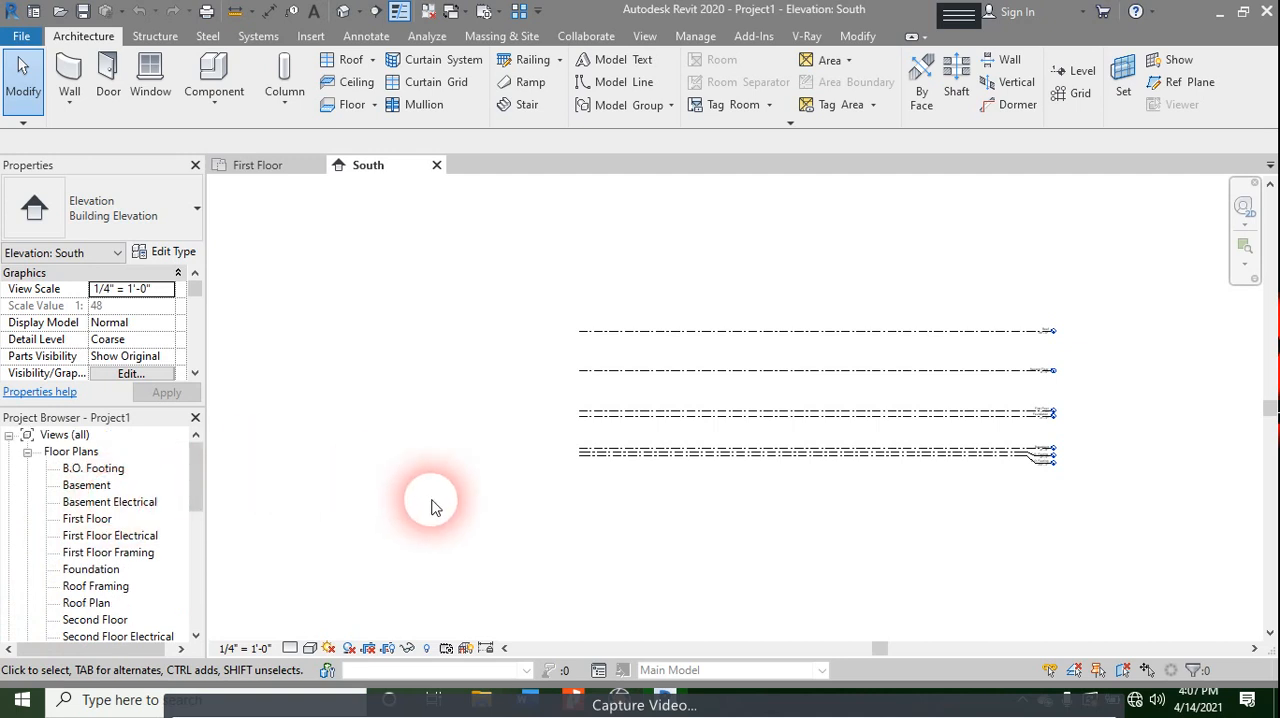
pyautogui.scroll(4, 1026, 420)
pyautogui.moveTo(1050, 352); pyautogui.dragTo(591, 391, button='middle')
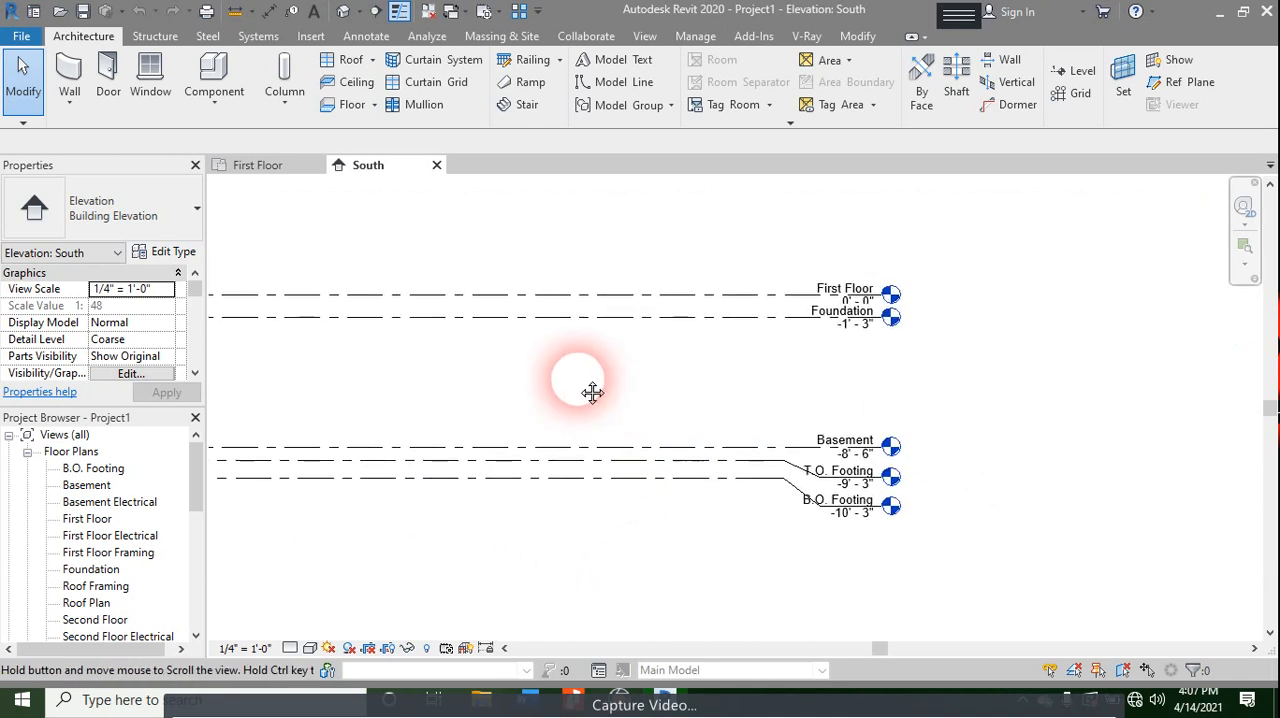
pyautogui.scroll(2, 591, 391)
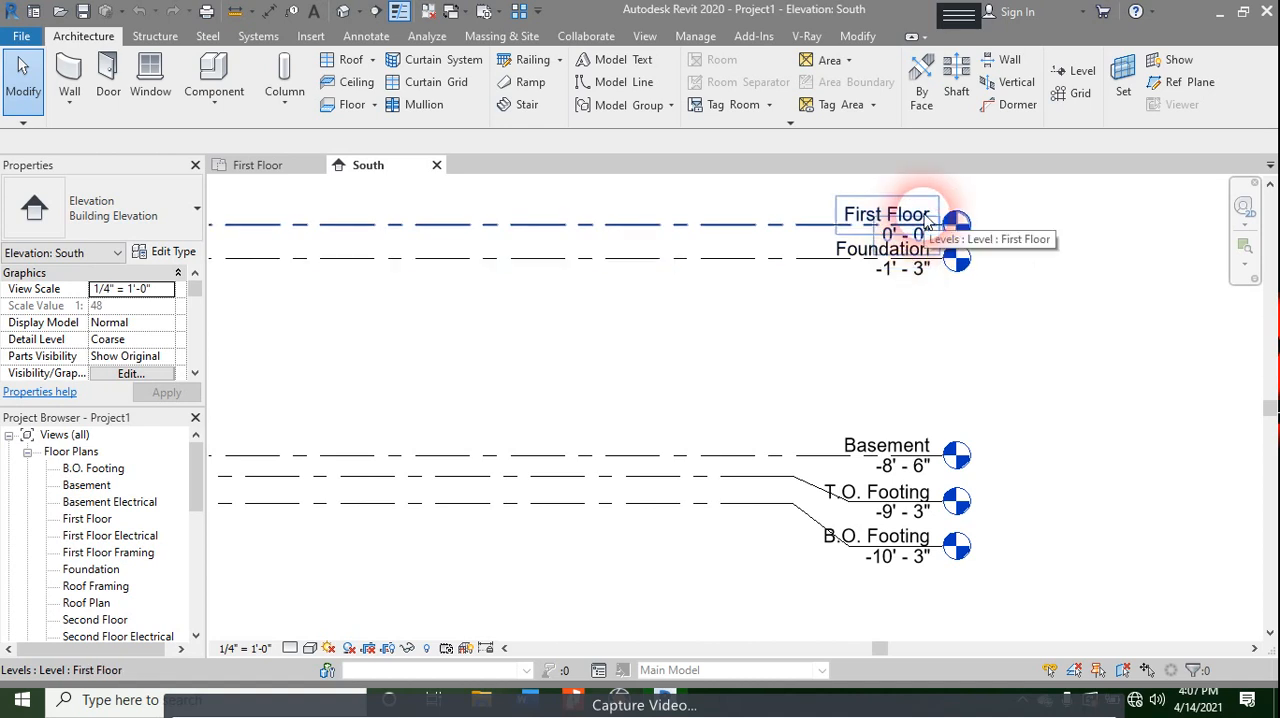
pyautogui.moveTo(740, 330); pyautogui.dragTo(760, 640, button='middle')
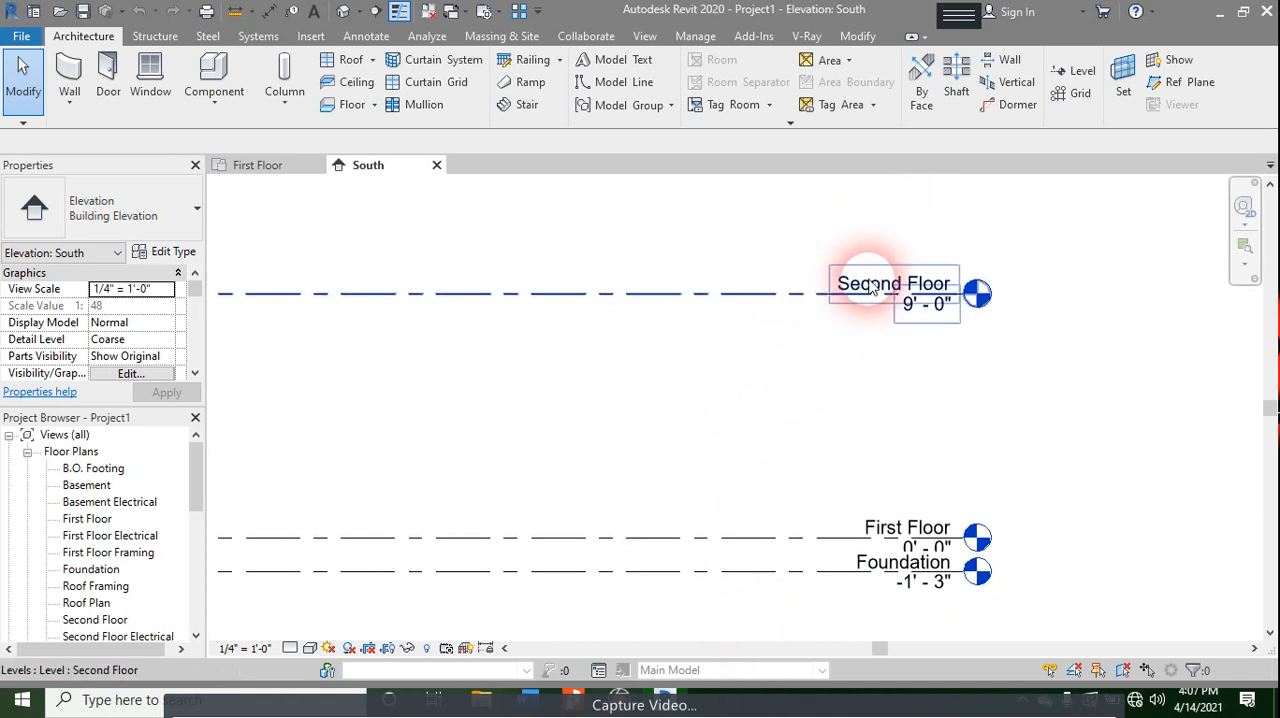
pyautogui.moveTo(889, 326); pyautogui.dragTo(897, 448, button='middle')
pyautogui.moveTo(878, 170); pyautogui.dragTo(900, 323, button='middle')
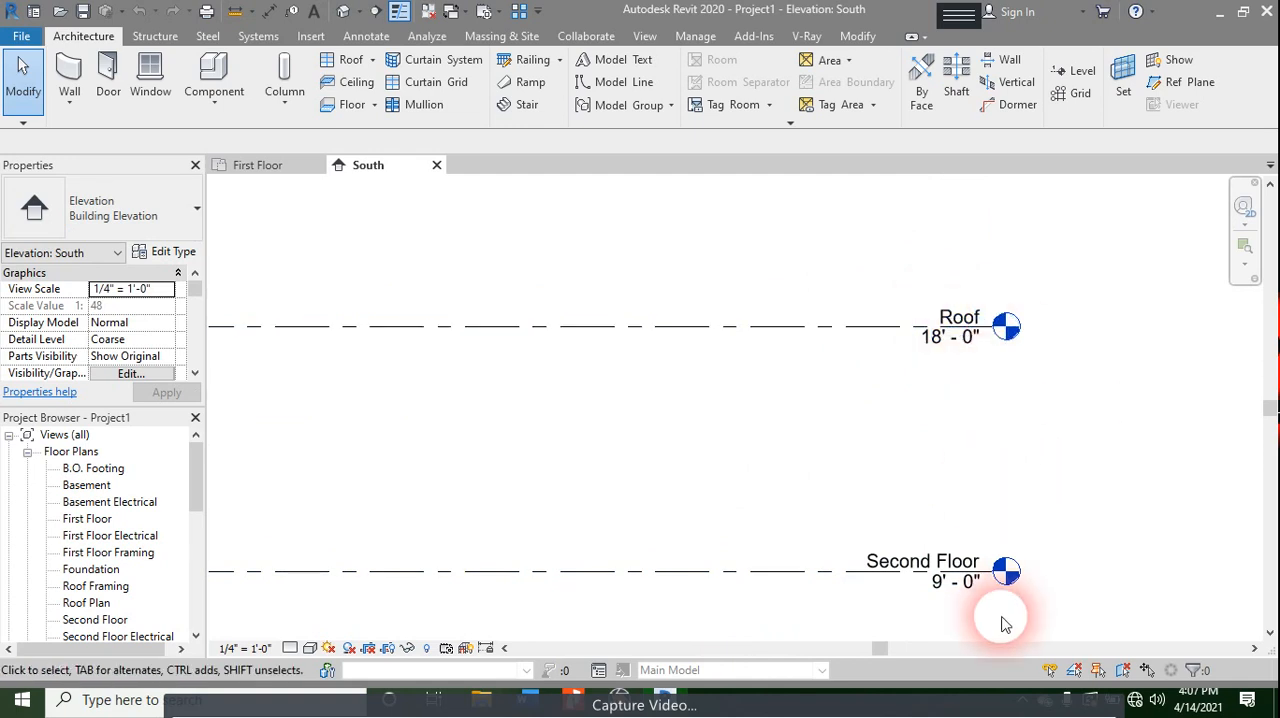
pyautogui.moveTo(920, 628); pyautogui.dragTo(1004, 420, button='middle')
pyautogui.scroll(-2, 586, 455)
pyautogui.moveTo(435, 406); pyautogui.dragTo(910, 433, button='middle')
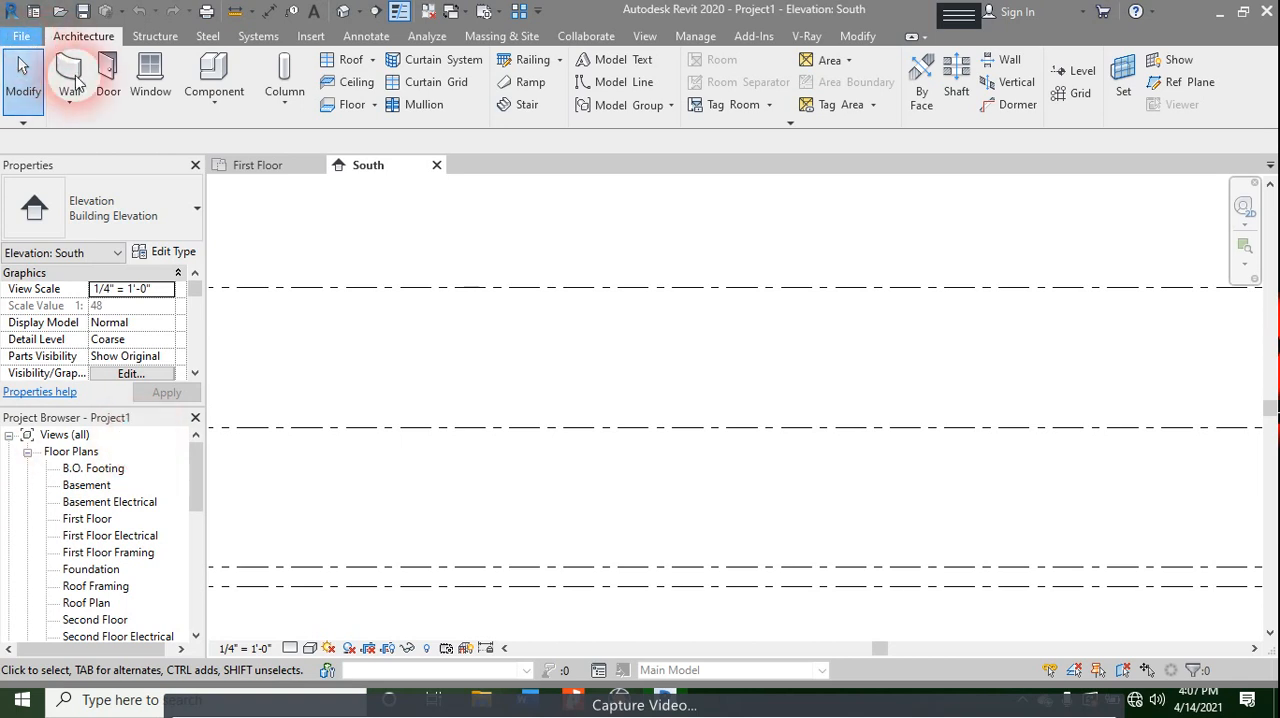
# - Display the project template paths in the File Locations options
pyautogui.click(21, 36)
pyautogui.click(275, 460)
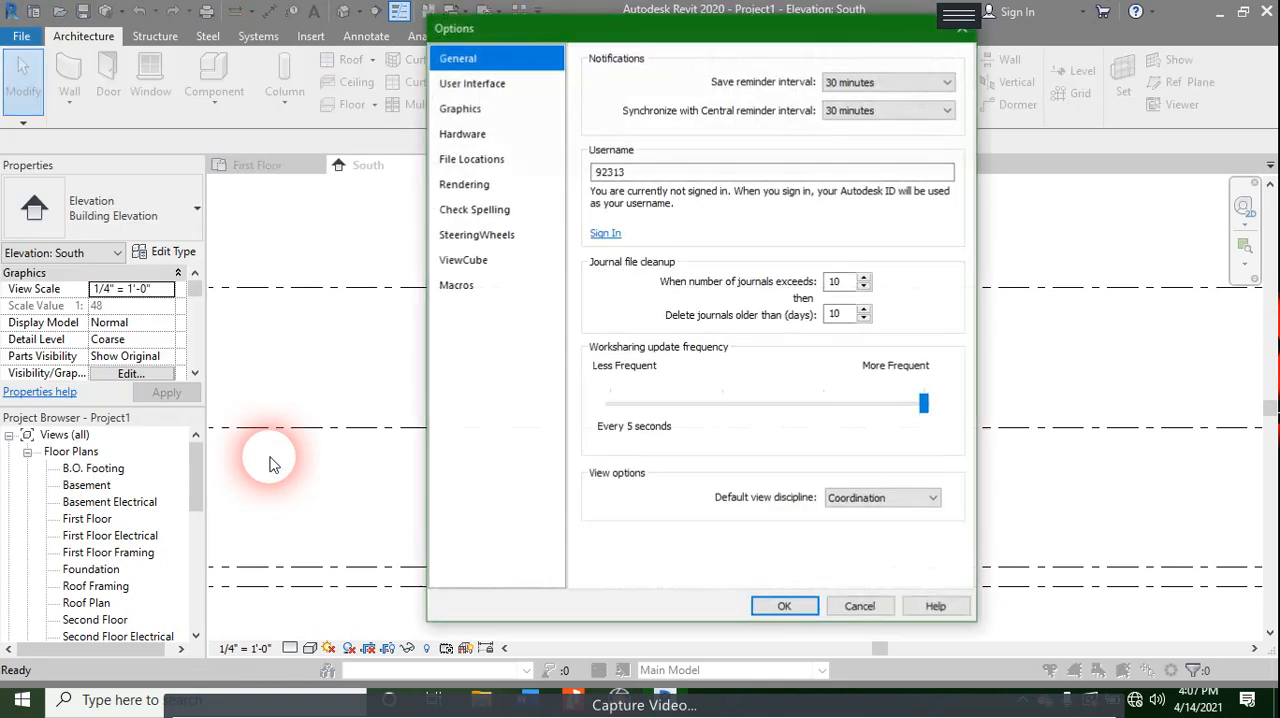
pyautogui.click(525, 108)
pyautogui.click(515, 85)
pyautogui.click(490, 159)
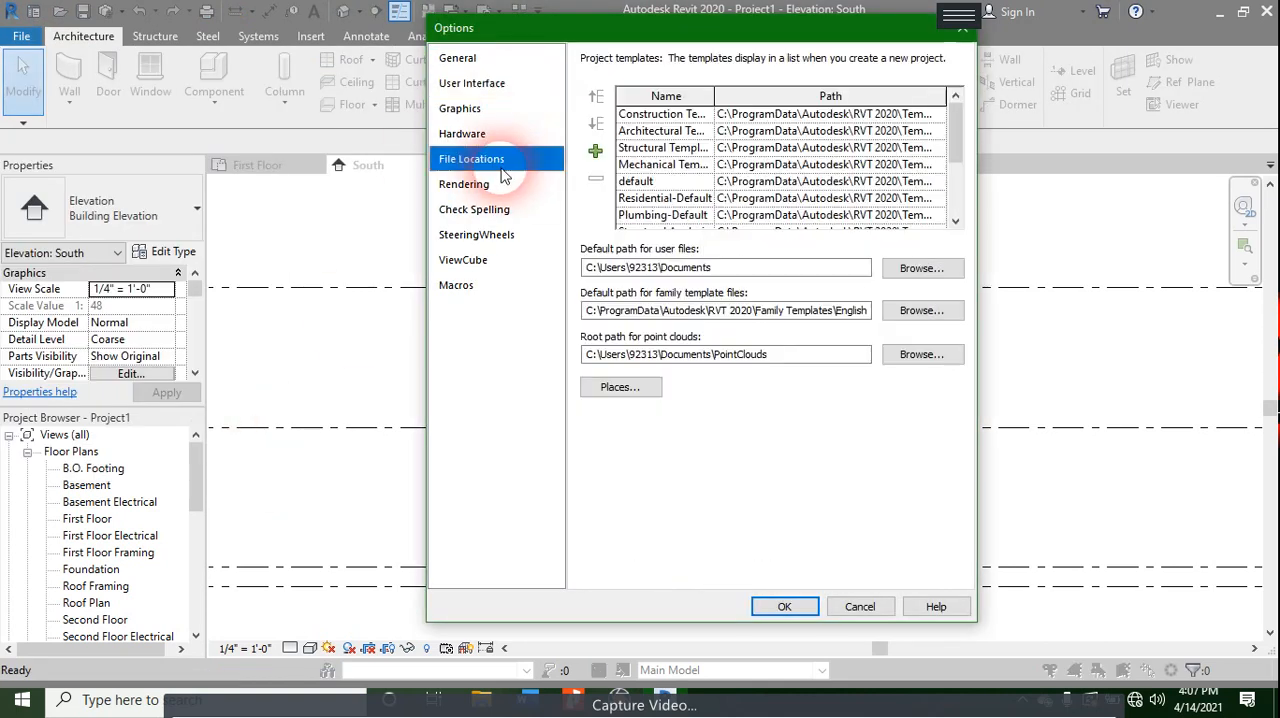
# - Browse the Generic folder of the RVT 2020 templates for available template files, then leave without adding one
pyautogui.click(597, 152)
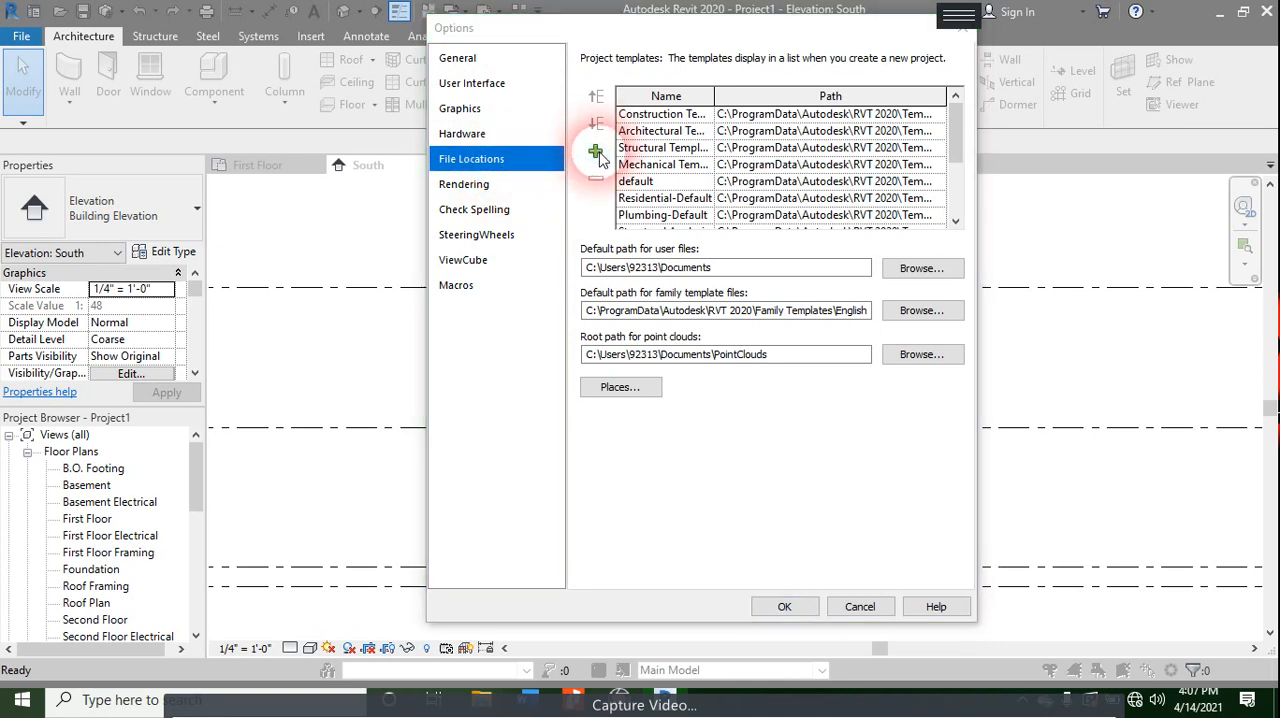
pyautogui.click(588, 95)
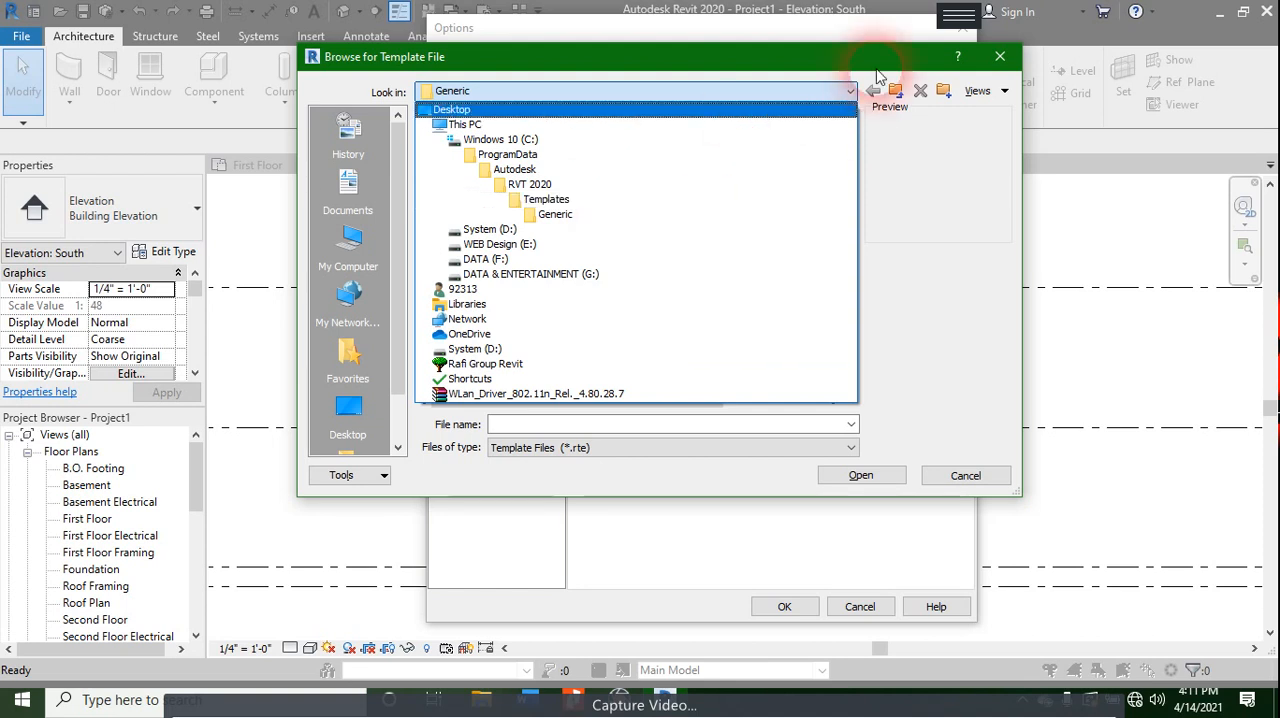
pyautogui.click(993, 62)
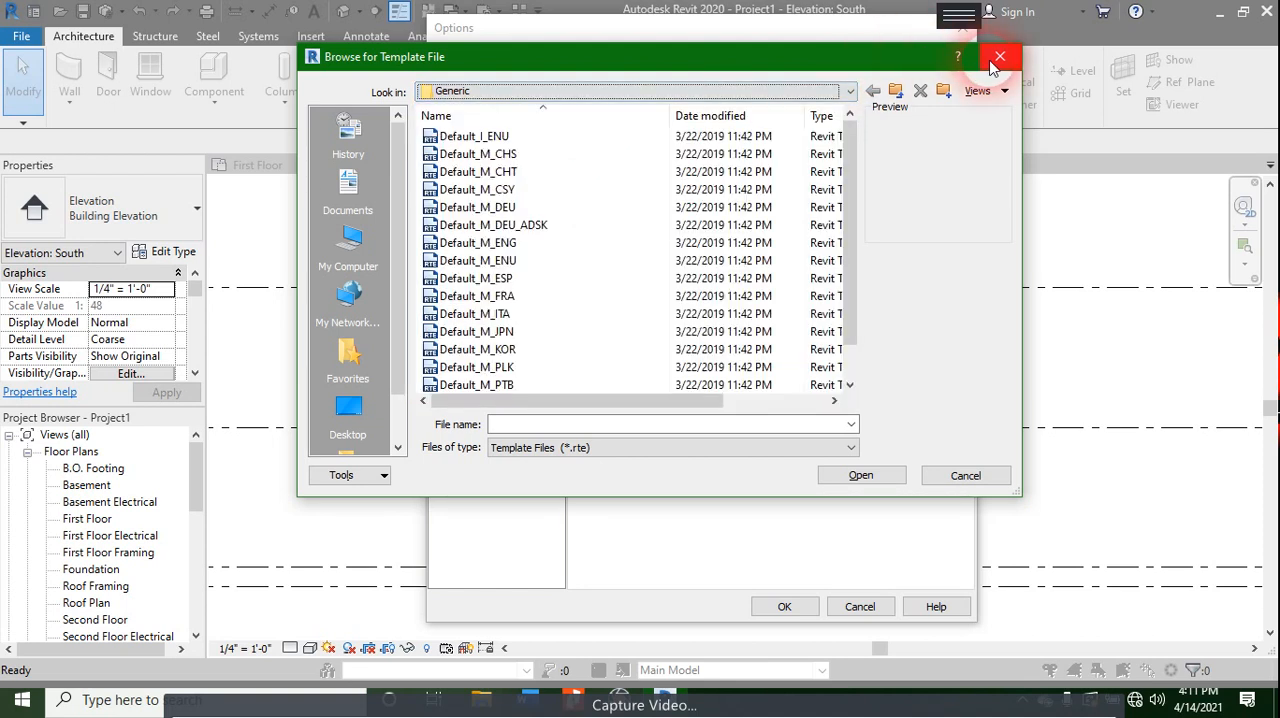
pyautogui.click(521, 90)
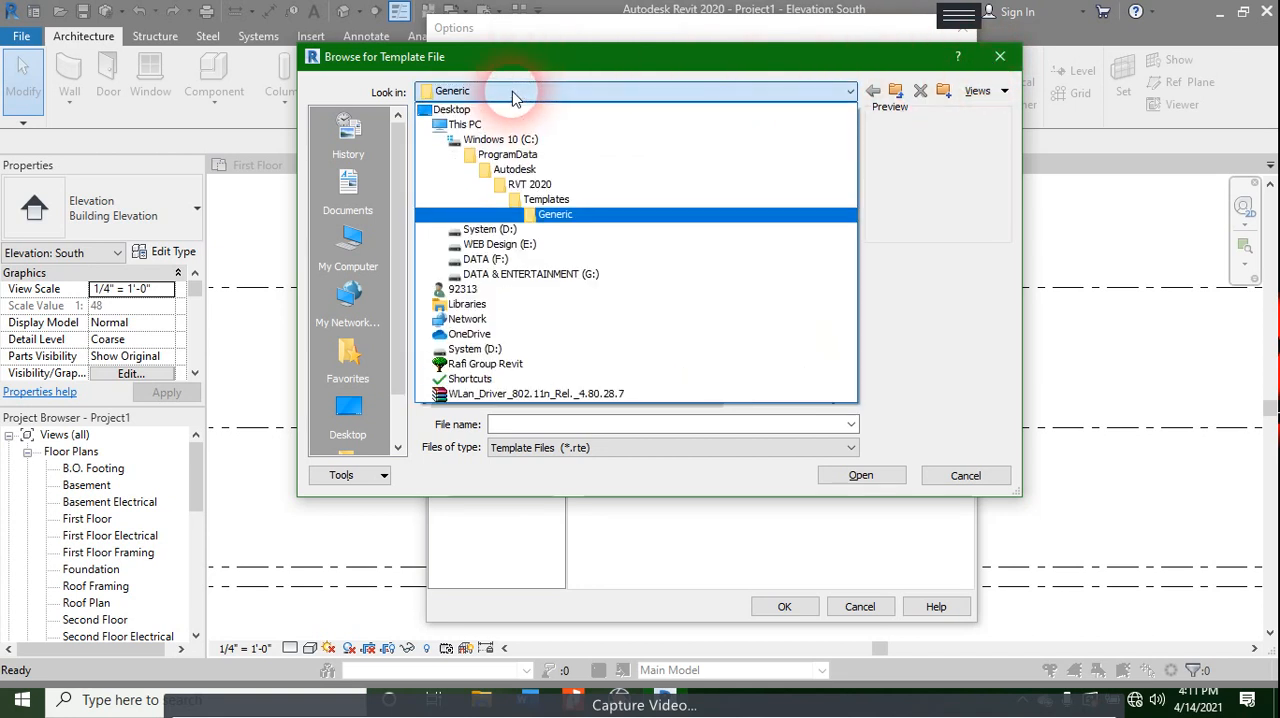
pyautogui.click(563, 202)
pyautogui.click(513, 160)
pyautogui.click(512, 174)
pyautogui.doubleClick(459, 136)
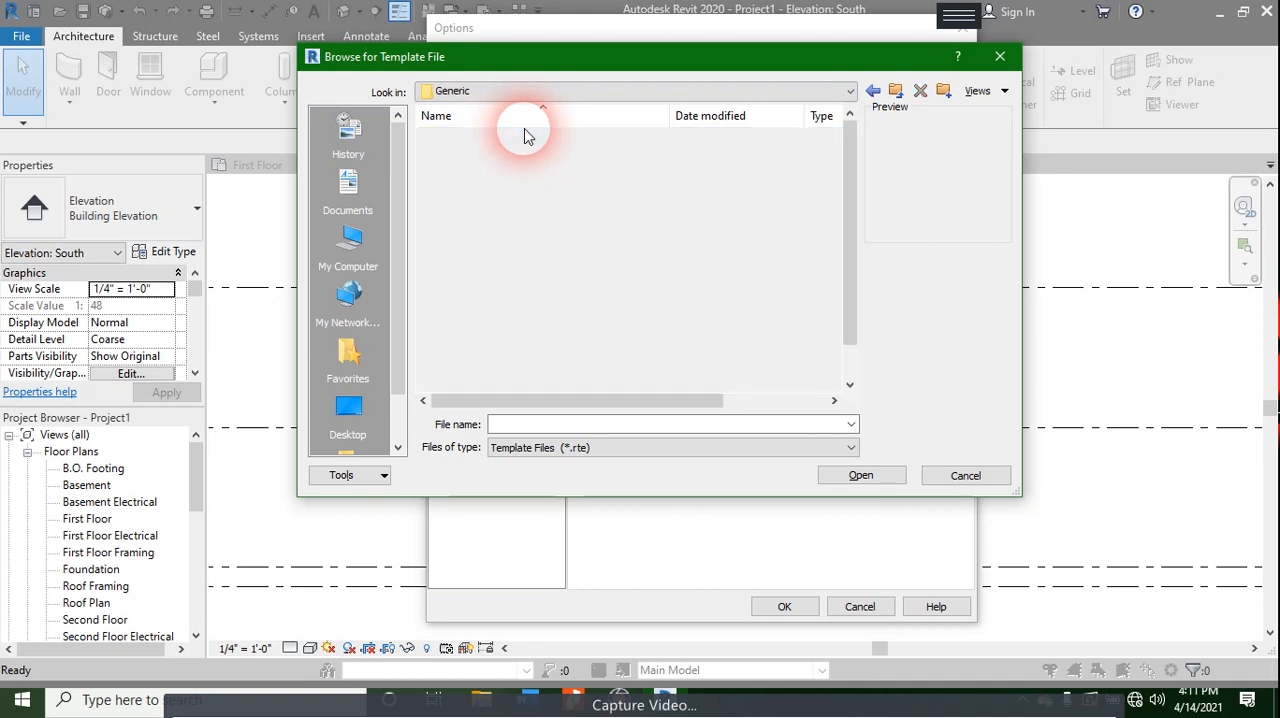
pyautogui.scroll(-1, 530, 130)
pyautogui.scroll(1, 555, 367)
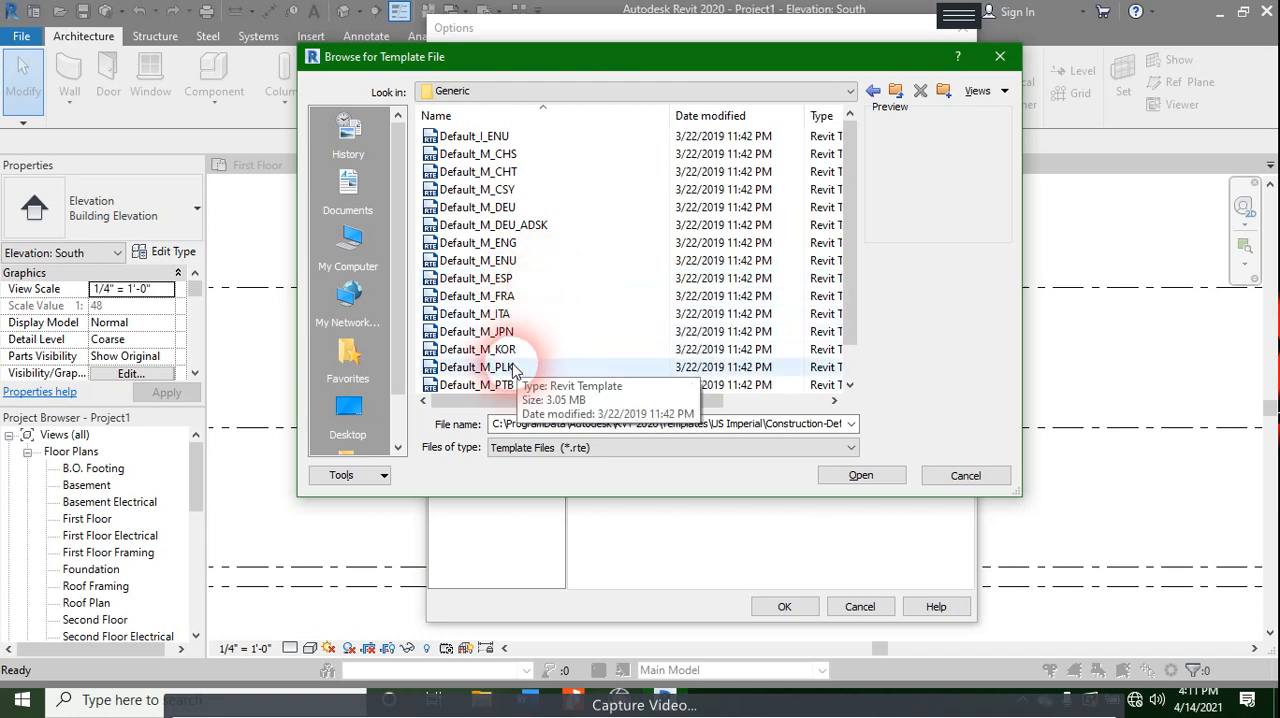
pyautogui.scroll(-1, 505, 373)
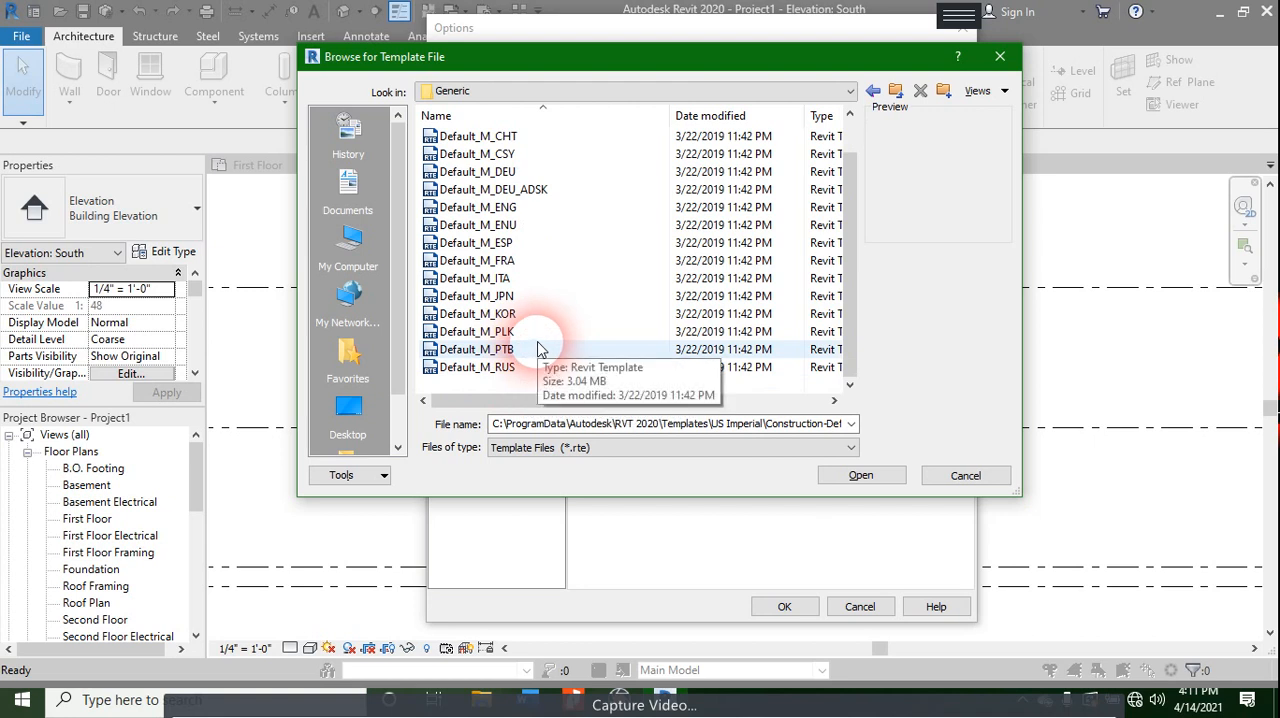
pyautogui.click(1000, 56)
# - Review the list of project templates in the file location options and close the options
pyautogui.scroll(-2, 829, 165)
pyautogui.scroll(2, 830, 175)
pyautogui.scroll(-2, 829, 192)
pyautogui.scroll(2, 800, 150)
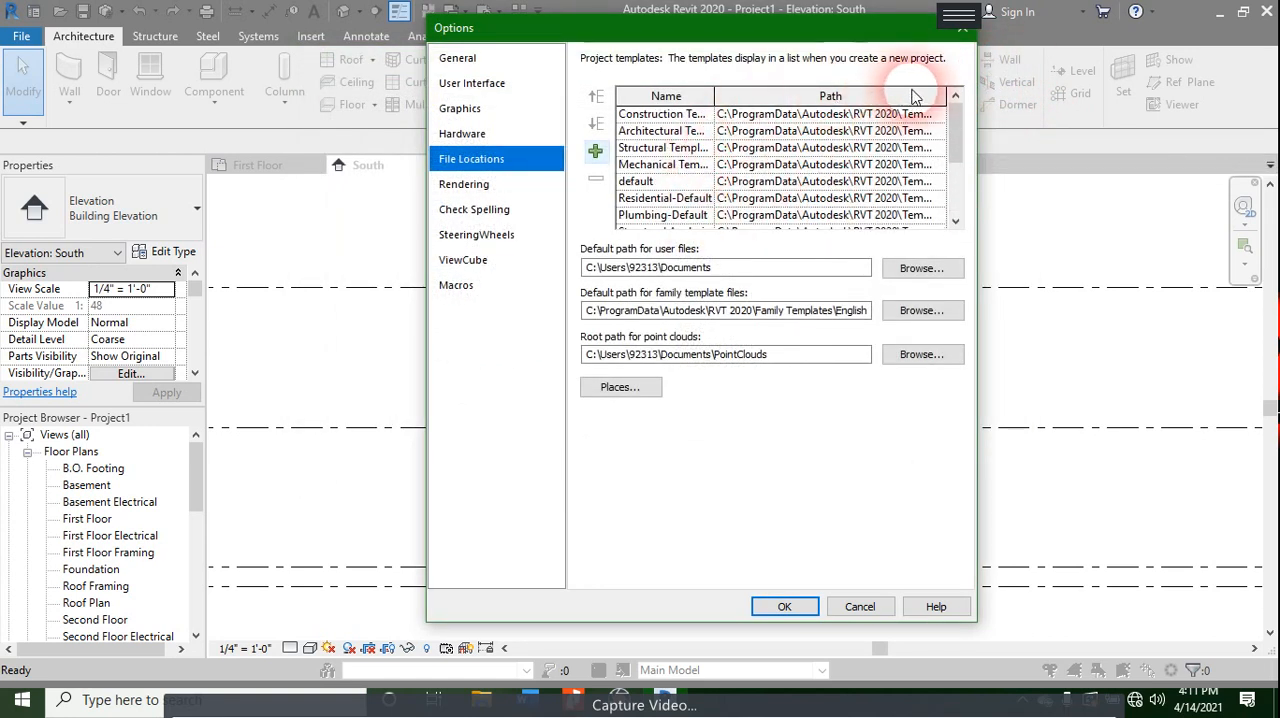
pyautogui.click(976, 36)
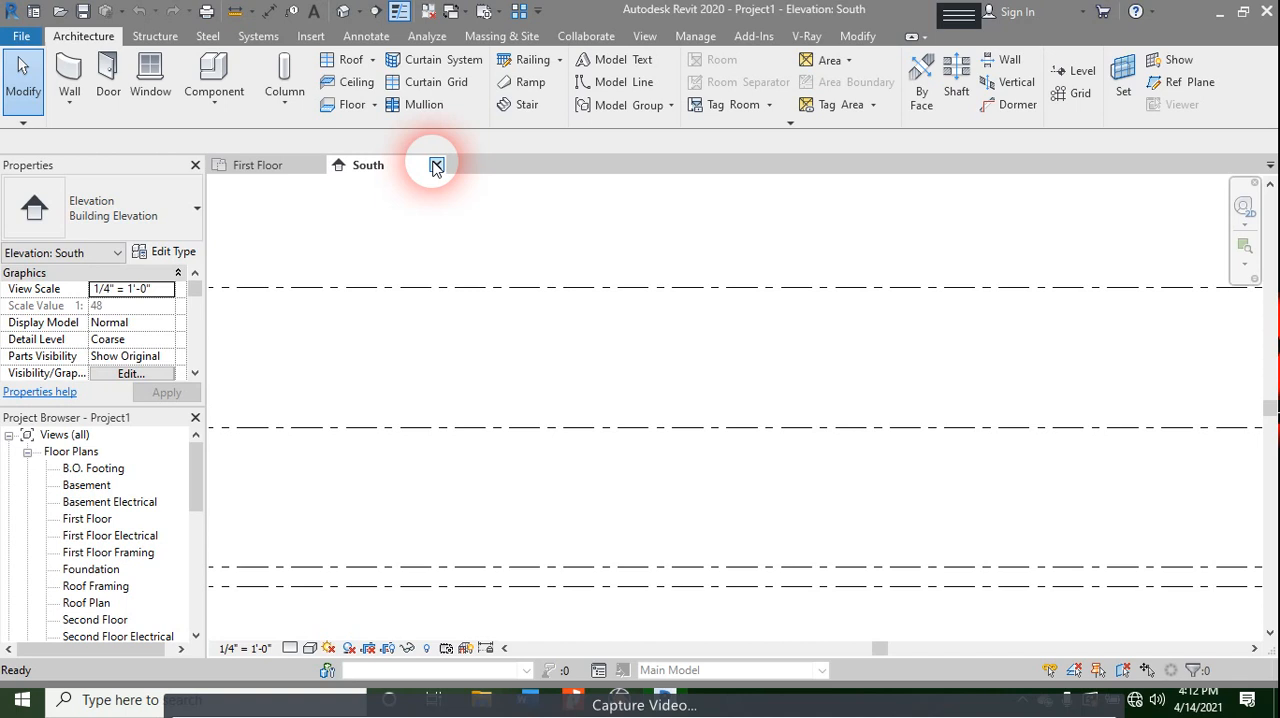
# - Rename the First Floor level at 0' - 0" to Ground Floor in the South elevation, including its corresponding views
pyautogui.scroll(-5, 600, 422)
pyautogui.moveTo(563, 520); pyautogui.dragTo(717, 457, button='middle')
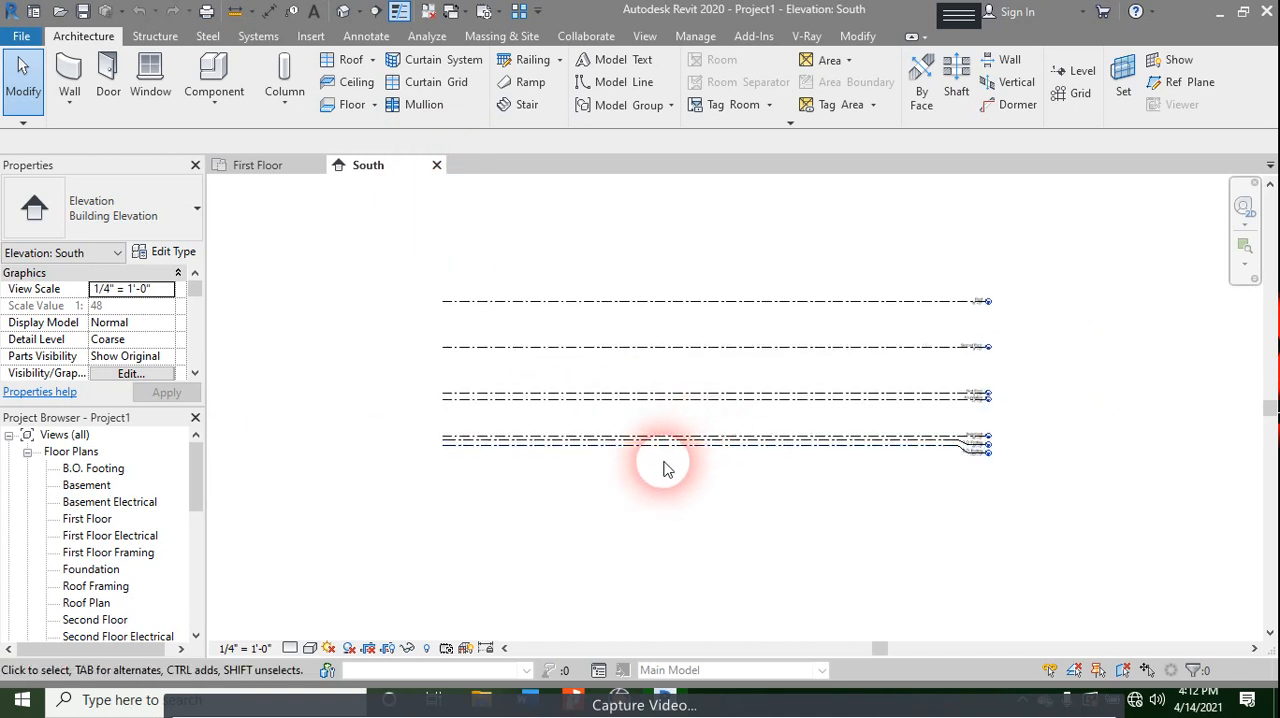
pyautogui.scroll(-1, 114, 529)
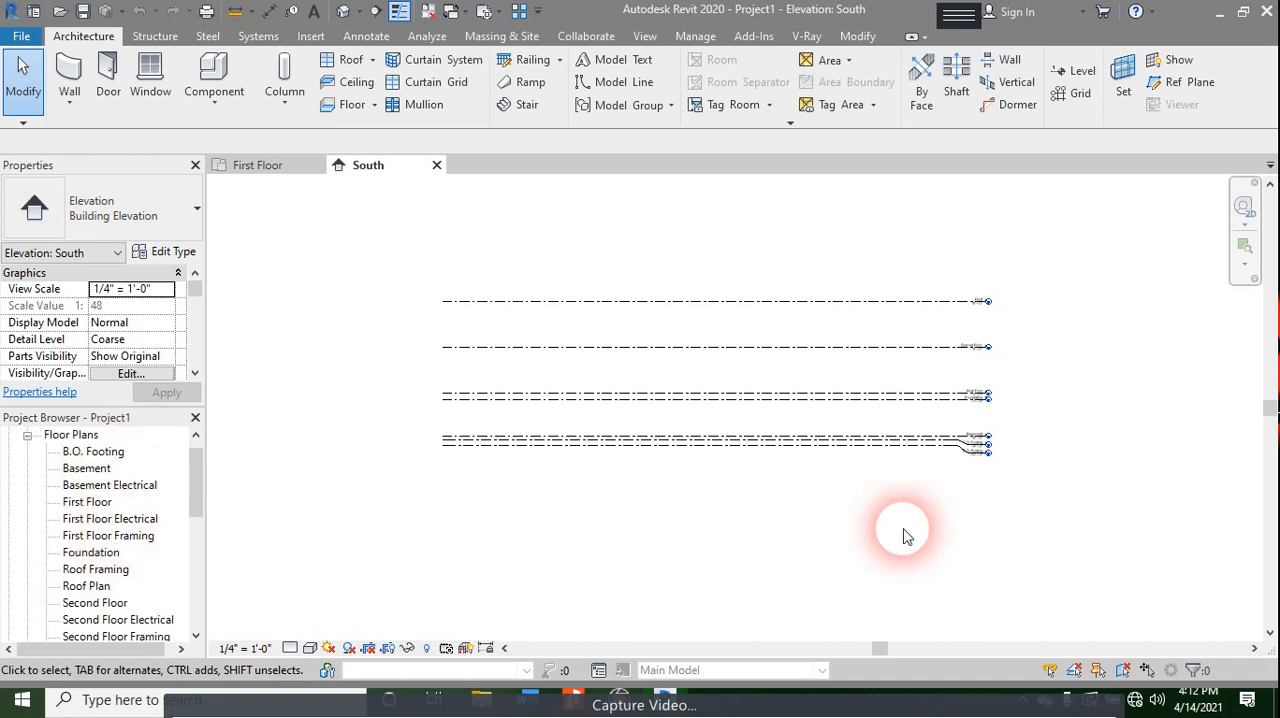
pyautogui.scroll(8, 980, 306)
pyautogui.moveTo(1012, 283); pyautogui.dragTo(946, 400, button='middle')
pyautogui.scroll(2, 966, 434)
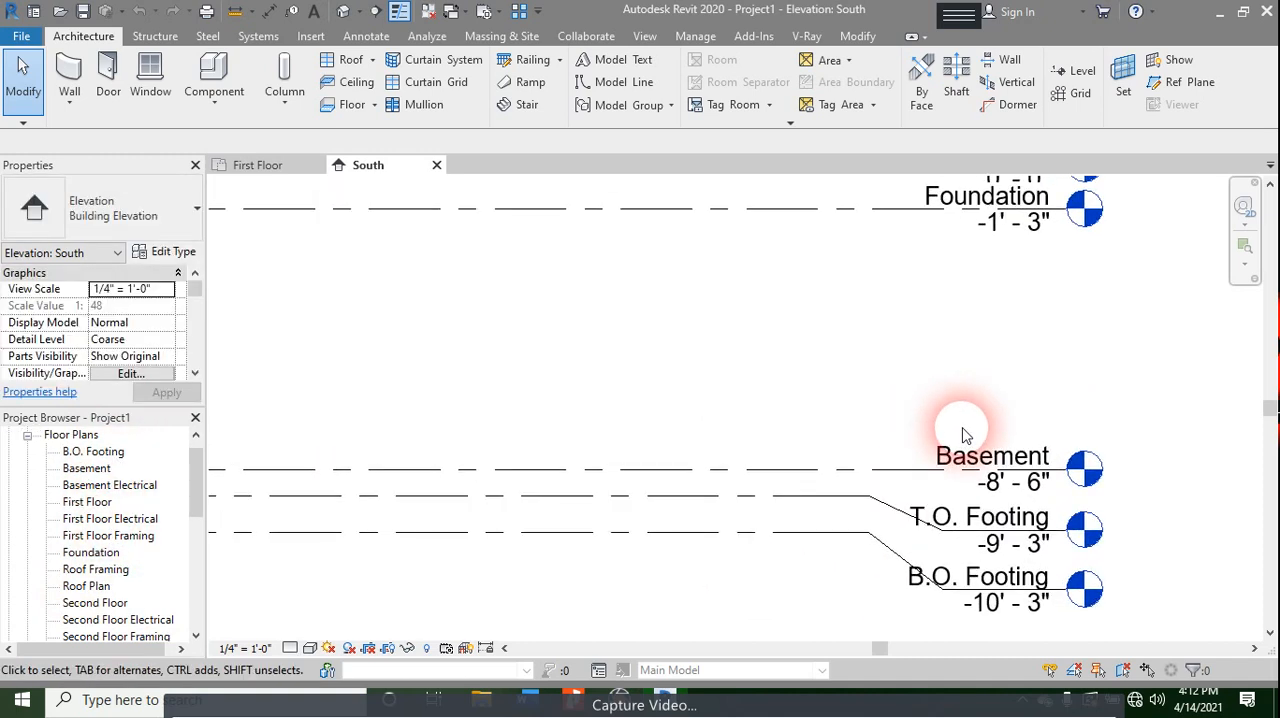
pyautogui.scroll(1, 985, 393)
pyautogui.moveTo(985, 391); pyautogui.dragTo(885, 588, button='middle')
pyautogui.moveTo(878, 358); pyautogui.dragTo(901, 540, button='middle')
pyautogui.scroll(2, 863, 489)
pyautogui.scroll(2, 860, 490)
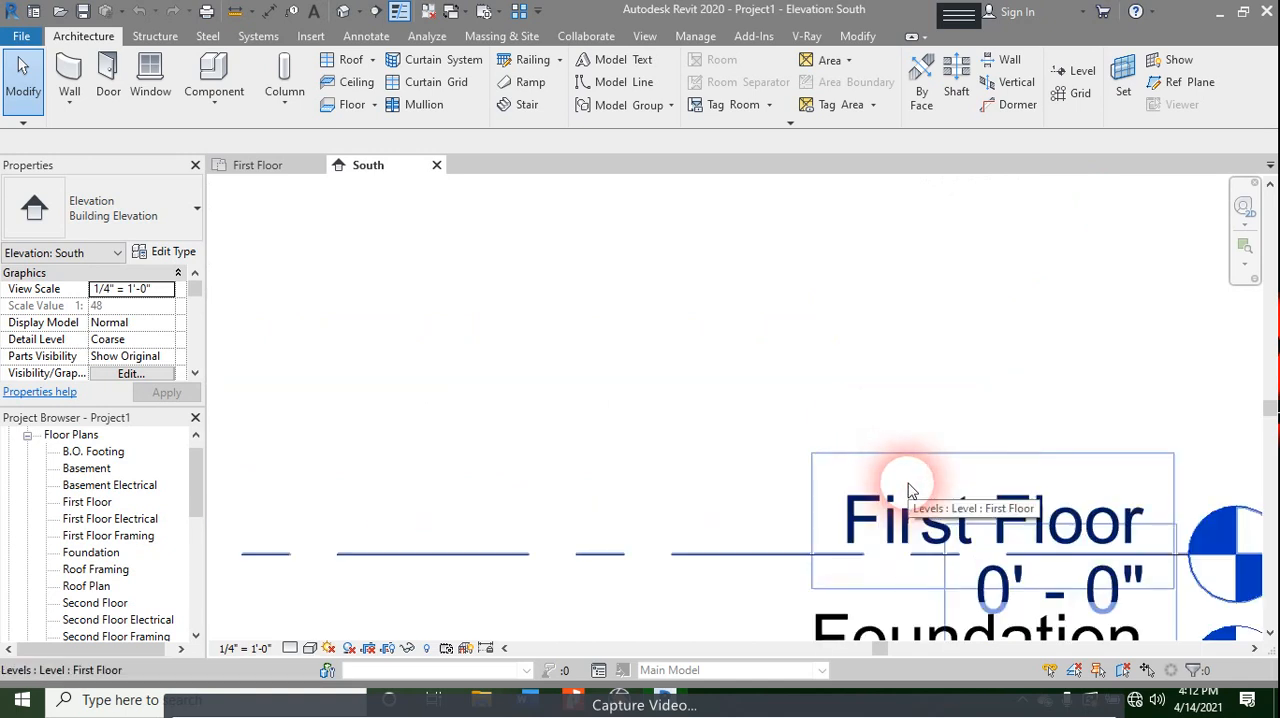
pyautogui.click(935, 533)
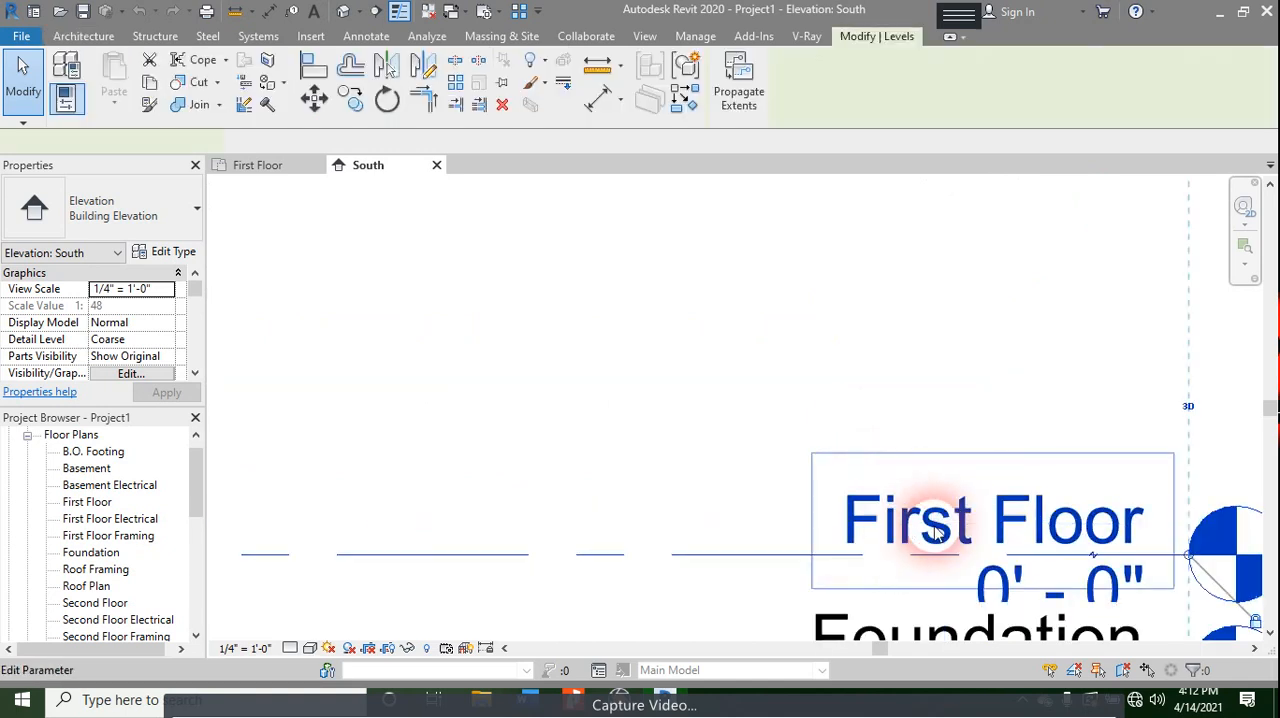
pyautogui.click(990, 525)
pyautogui.write('Ground Floor')
pyautogui.press('Return')
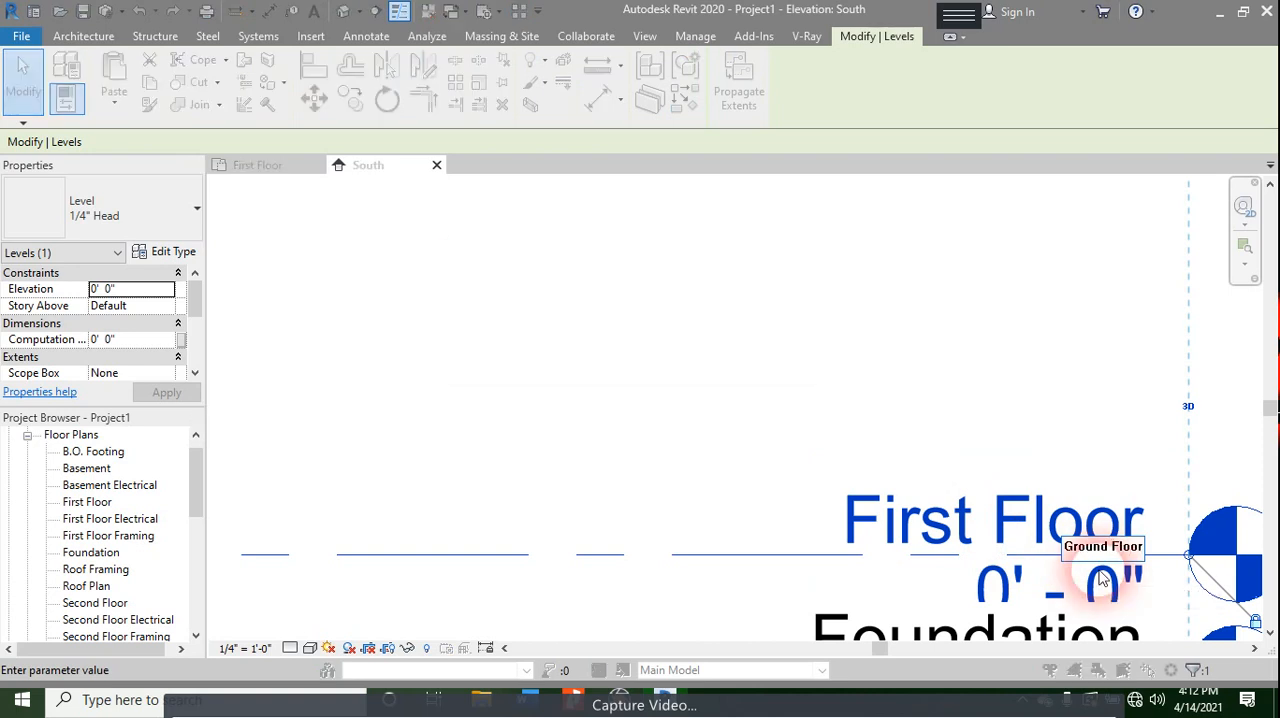
pyautogui.click(703, 351)
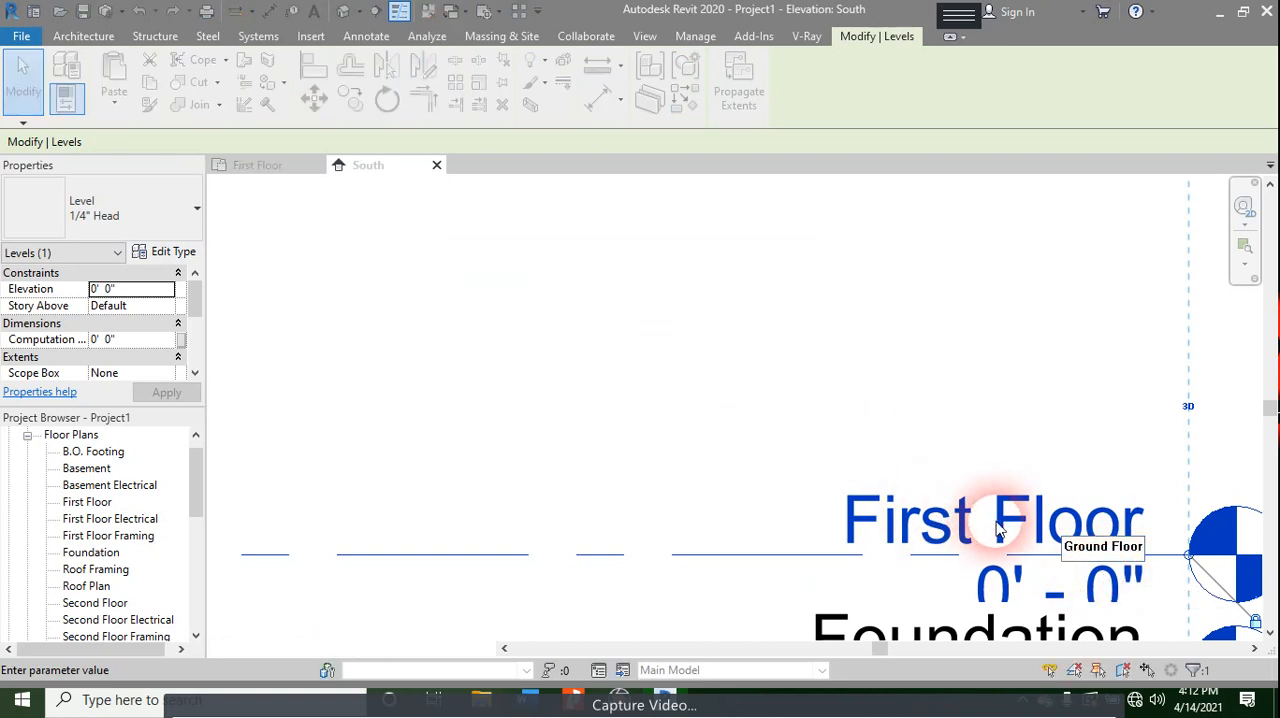
# - Set the Second Floor level's elevation to 11' - 0"
pyautogui.scroll(-2, 1000, 400)
pyautogui.moveTo(1003, 360); pyautogui.dragTo(943, 683, button='middle')
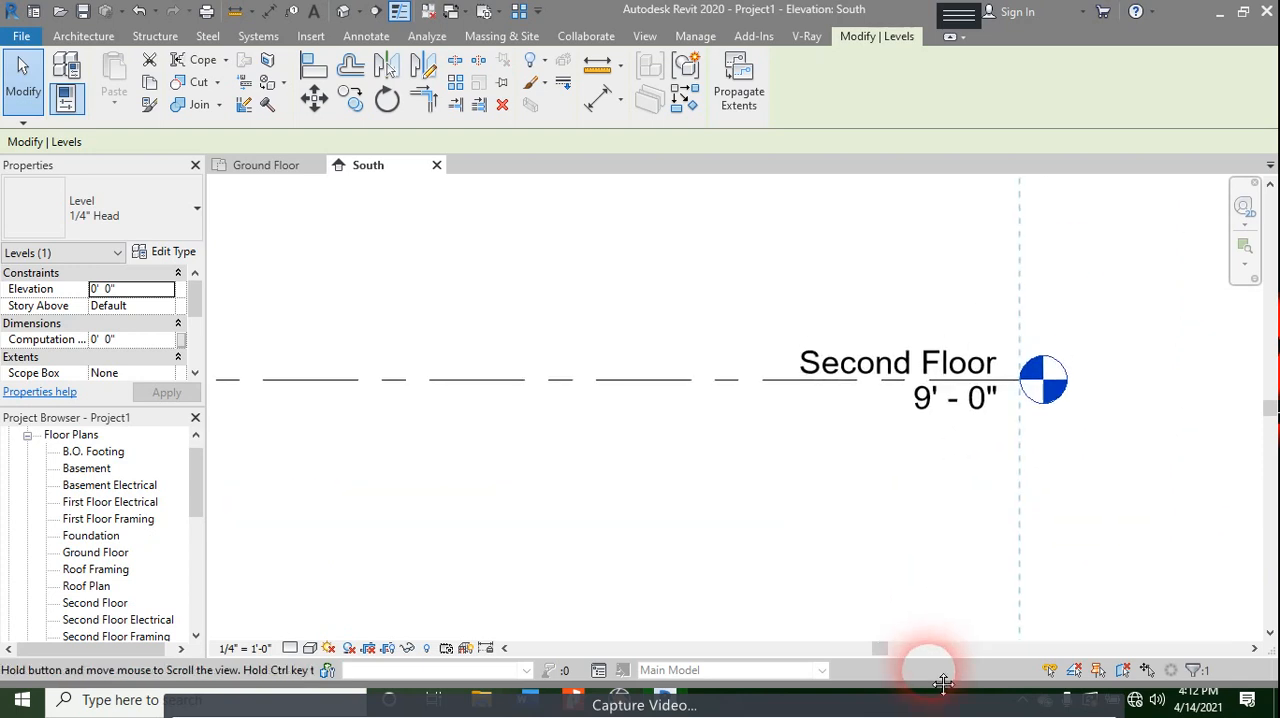
pyautogui.click(894, 354)
pyautogui.click(940, 420)
pyautogui.write('11')
pyautogui.press('Return')
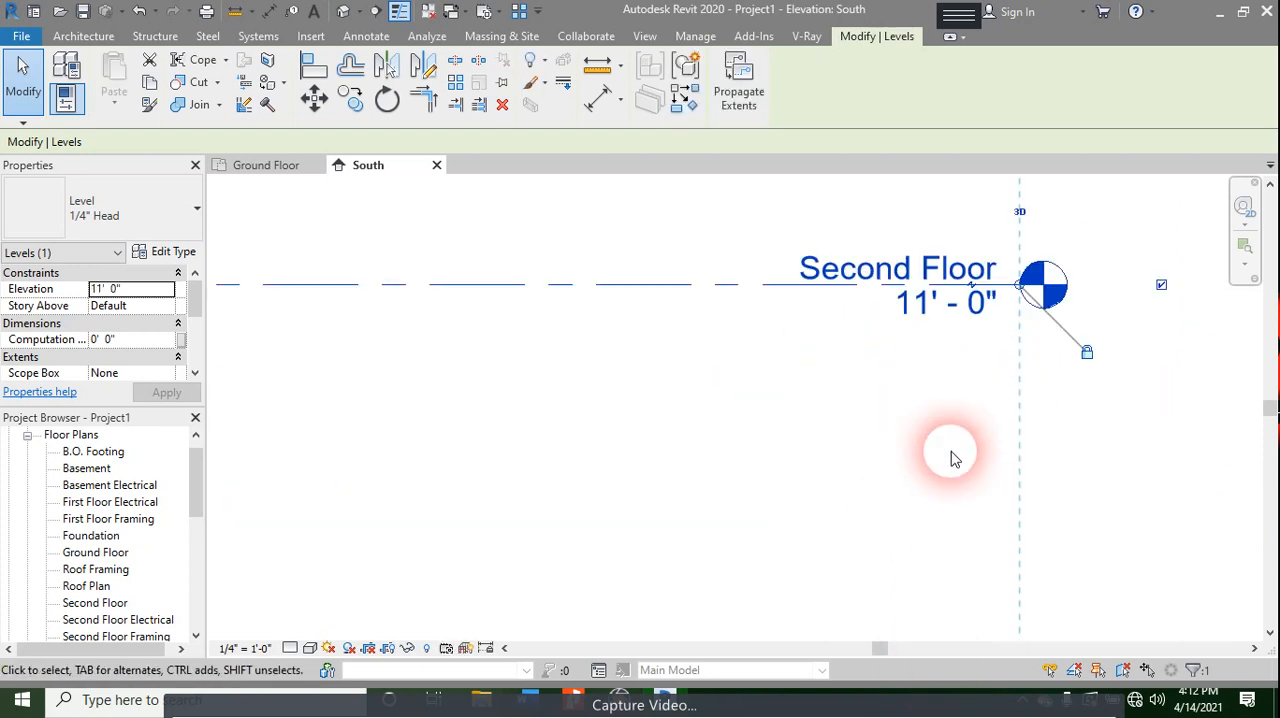
# - Rename the Second Floor level to First Floor and apply the new name to its corresponding views
pyautogui.click(860, 280)
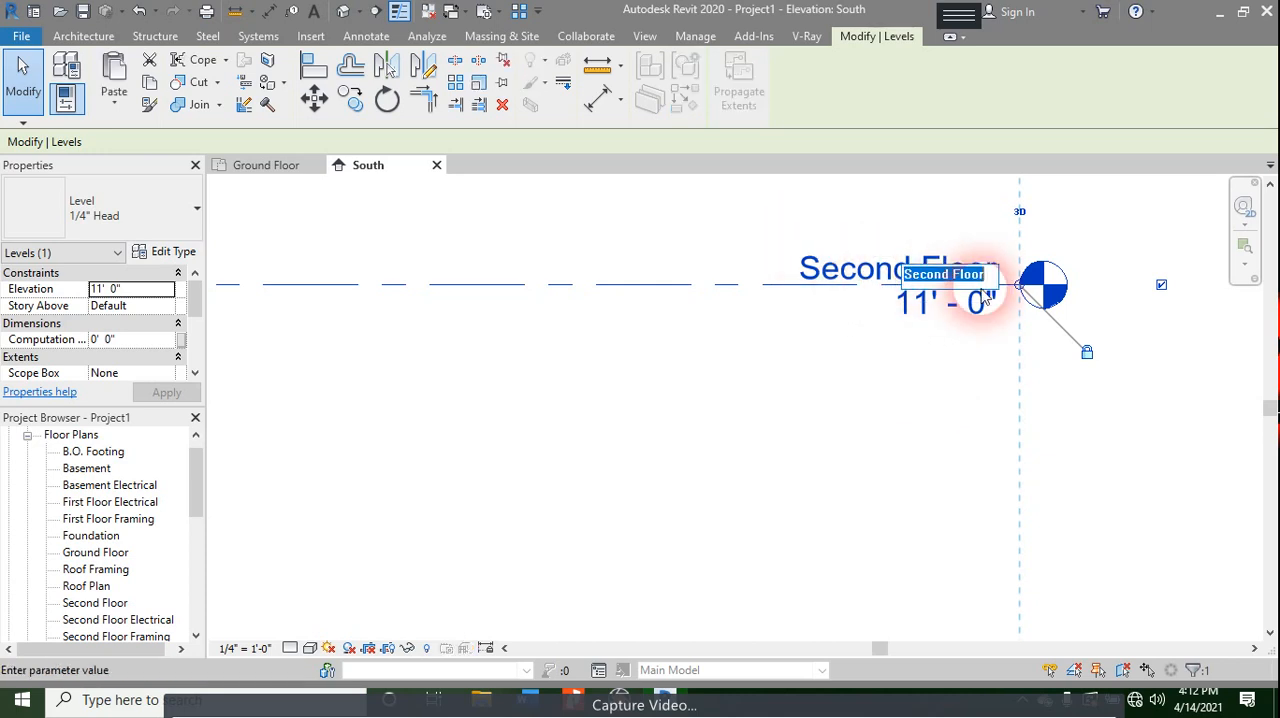
pyautogui.click(957, 275)
pyautogui.hotkey('shift', 'Home')
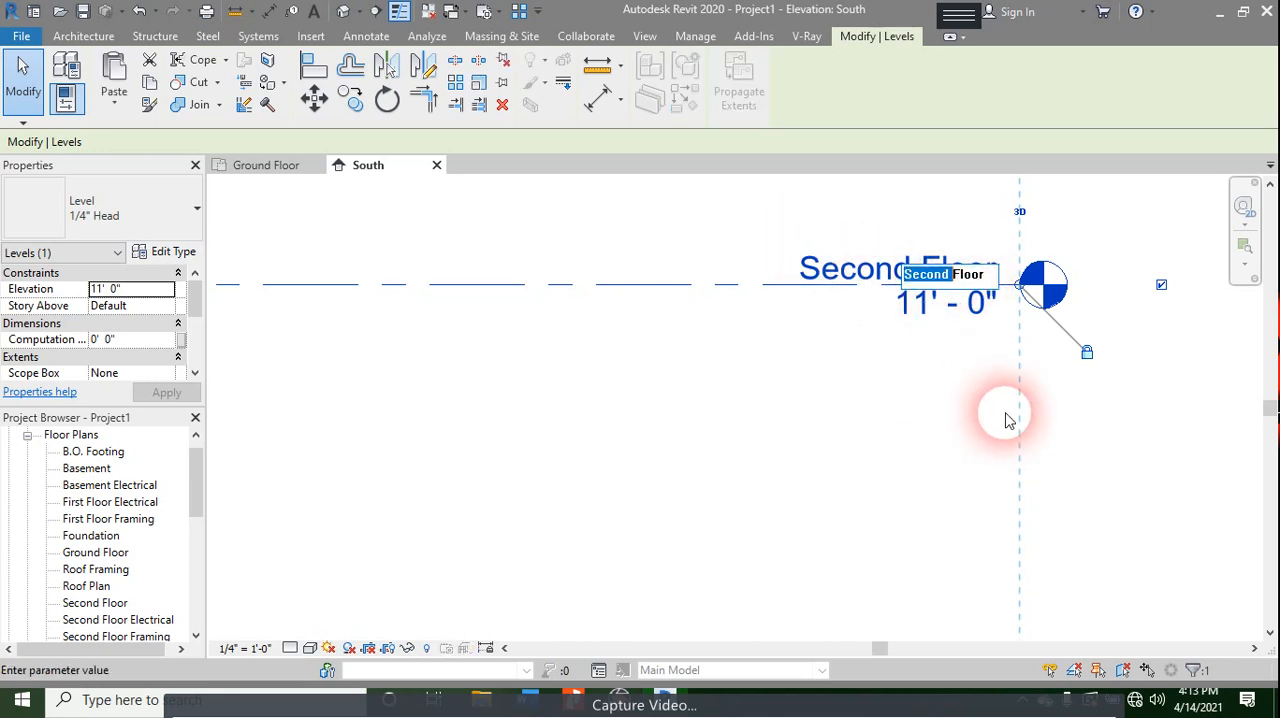
pyautogui.write('First Fl')
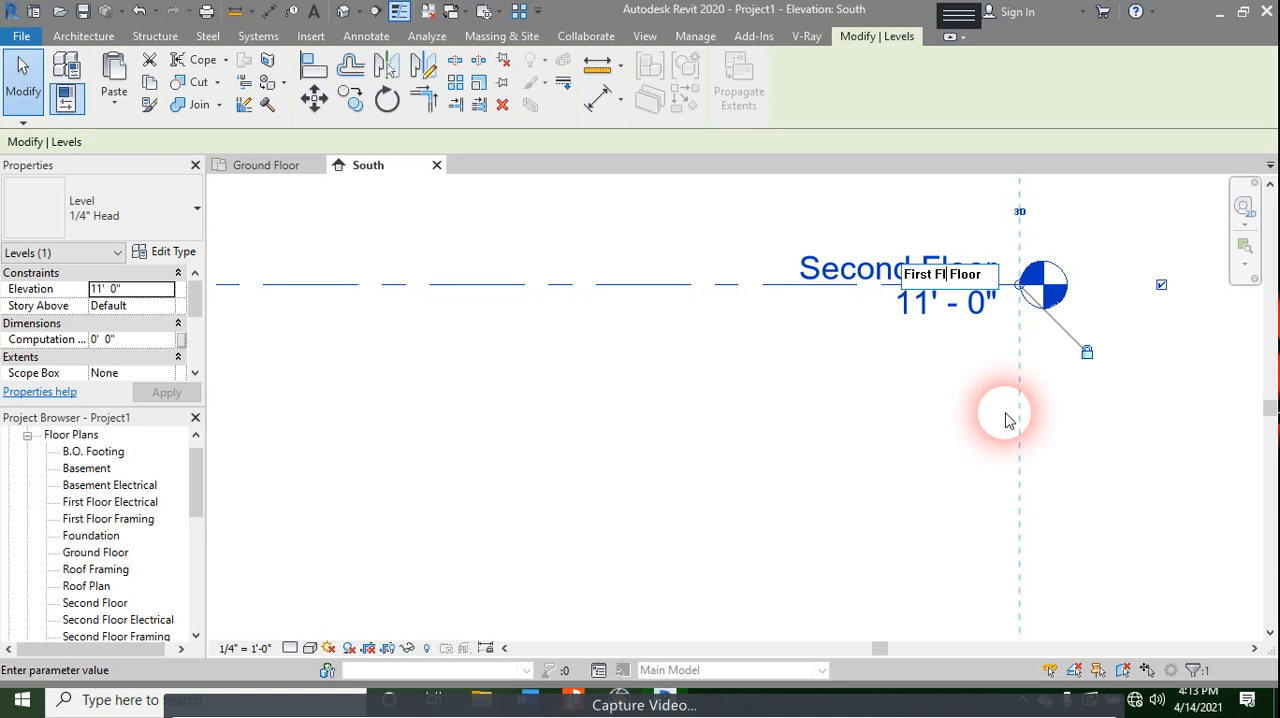
pyautogui.press('Return')
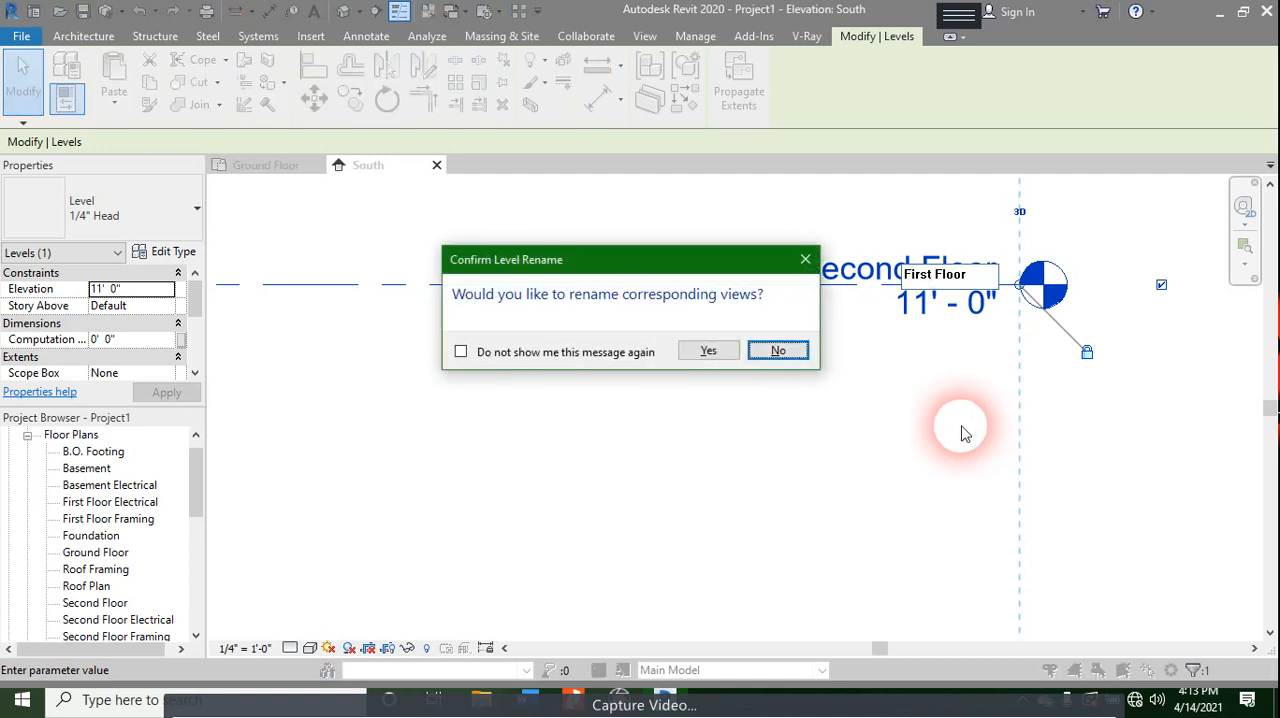
pyautogui.press('Return')
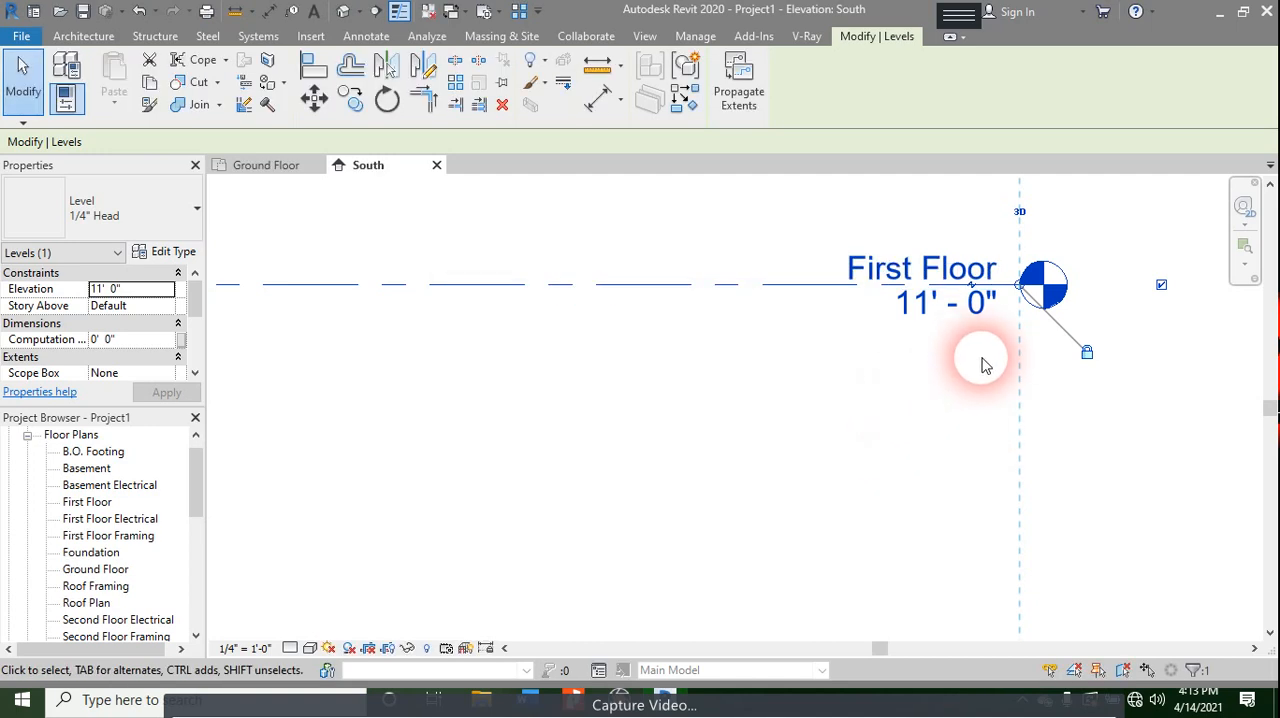
# - Set the Roof level's elevation to 22' - 0"
pyautogui.scroll(-4, 980, 370)
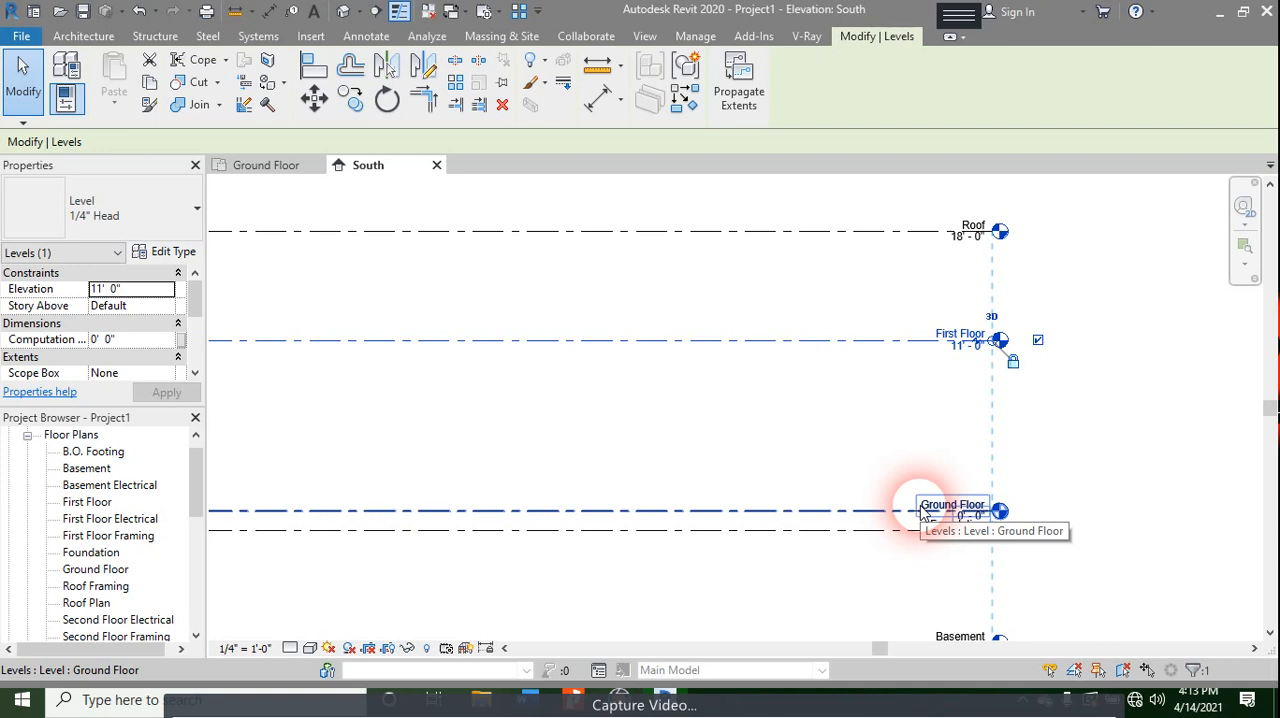
pyautogui.scroll(5, 957, 380)
pyautogui.click(975, 483)
pyautogui.click(978, 485)
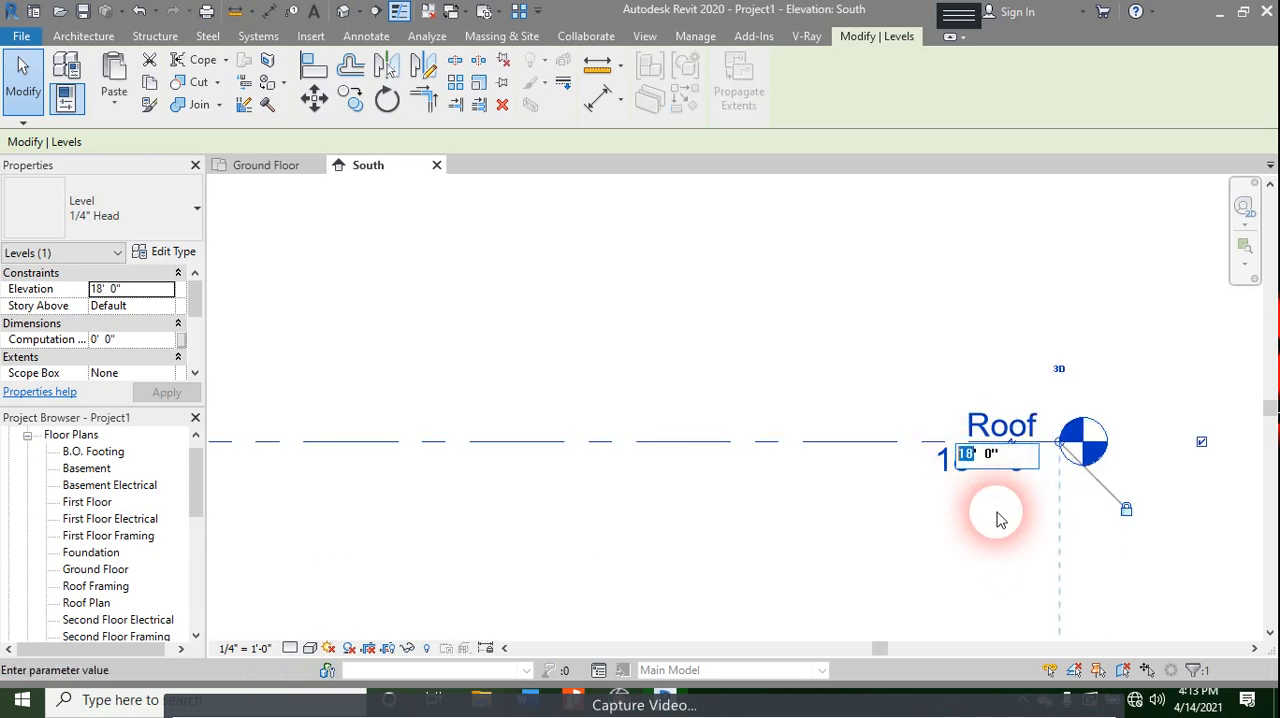
pyautogui.write('22')
pyautogui.press('Return')
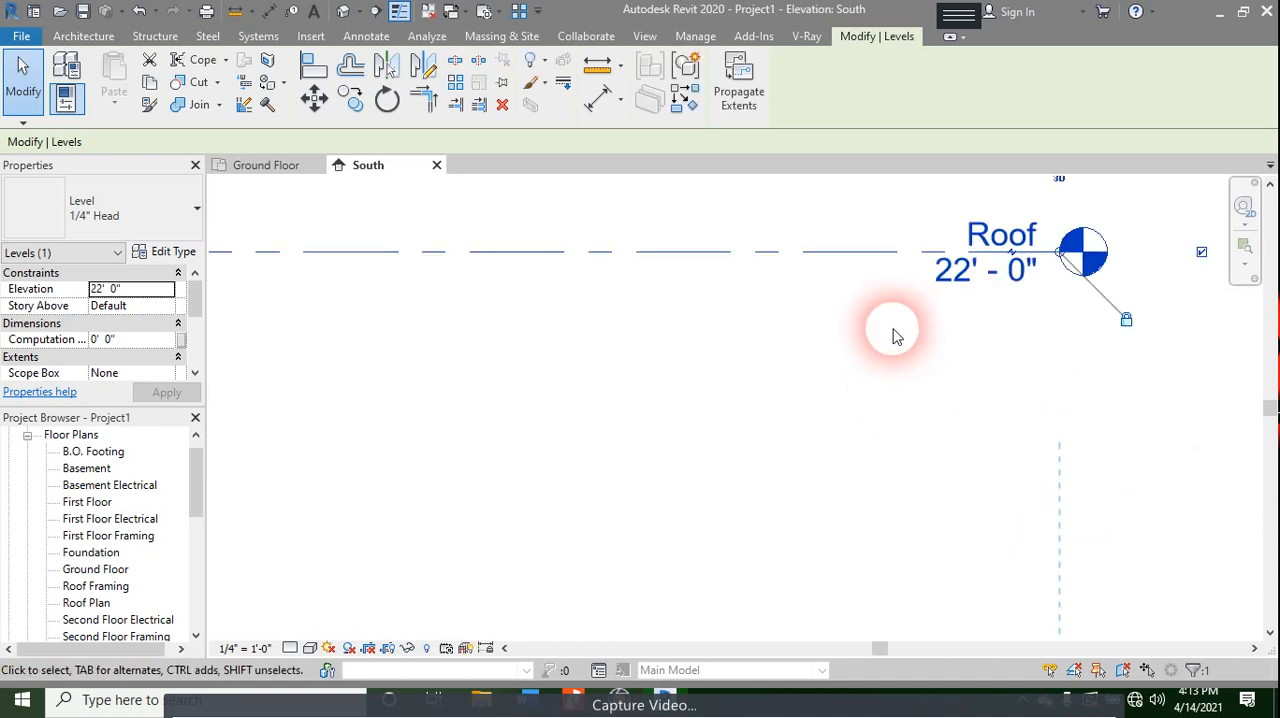
pyautogui.click(997, 245)
pyautogui.hotkey('ctrl', 'c')
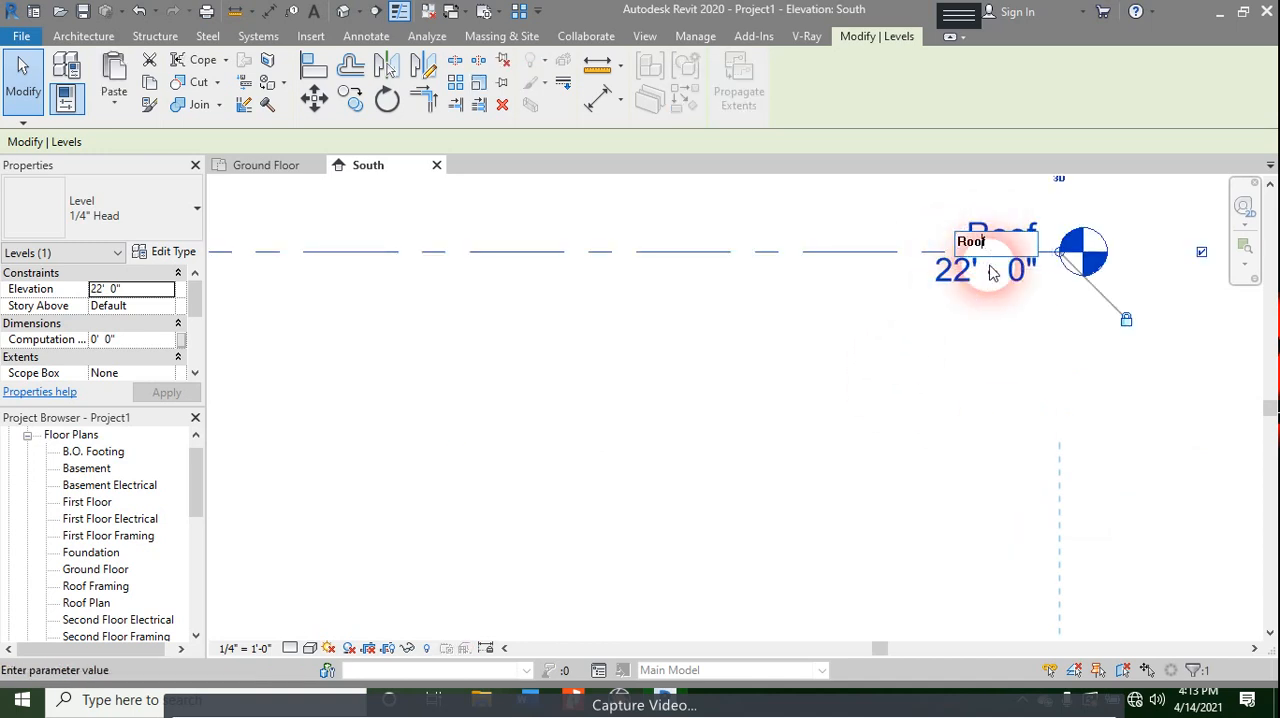
pyautogui.click(1013, 332)
pyautogui.click(1013, 332)
# - Open the Ground Floor plan view
pyautogui.scroll(-5, 1046, 370)
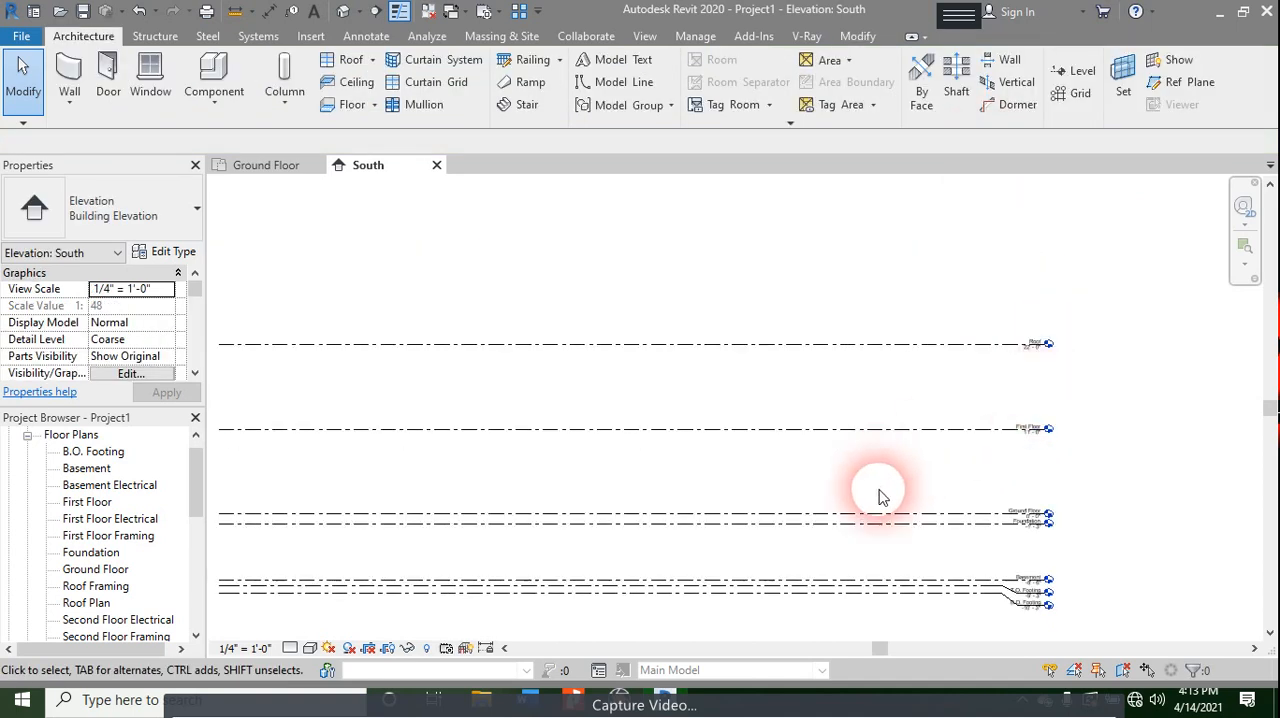
pyautogui.moveTo(885, 480); pyautogui.dragTo(1031, 406, button='middle')
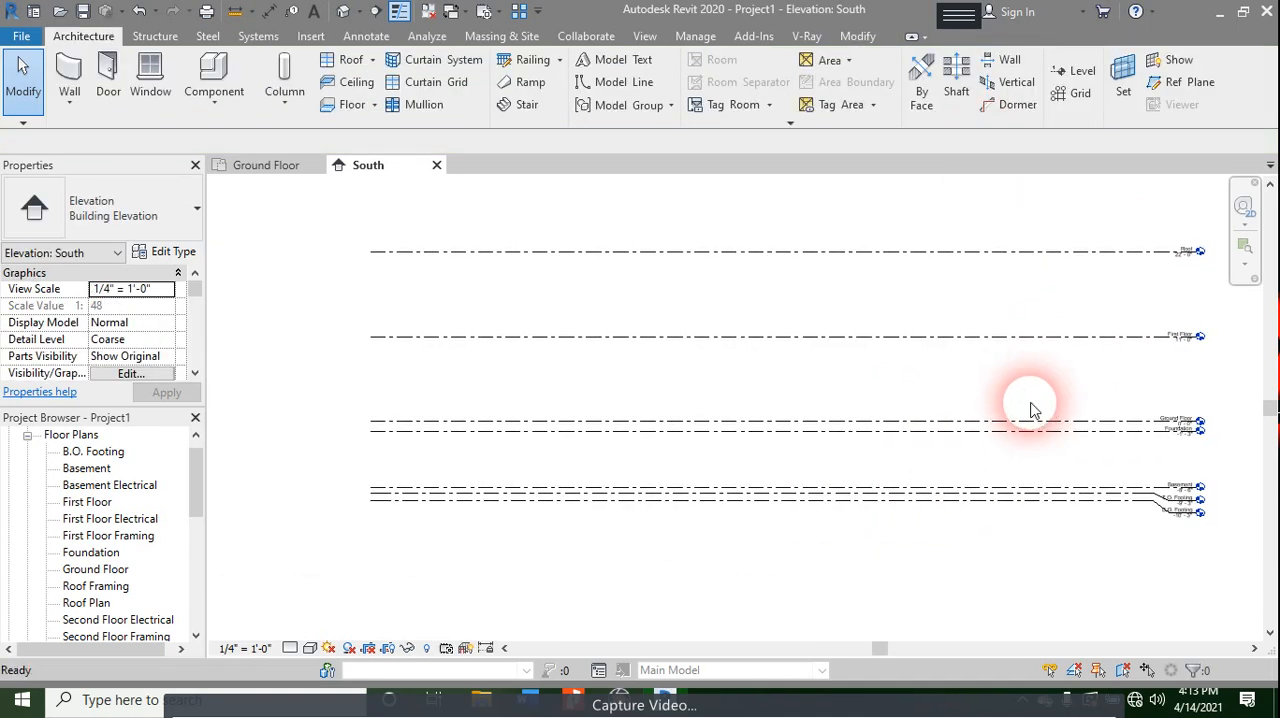
pyautogui.doubleClick(100, 569)
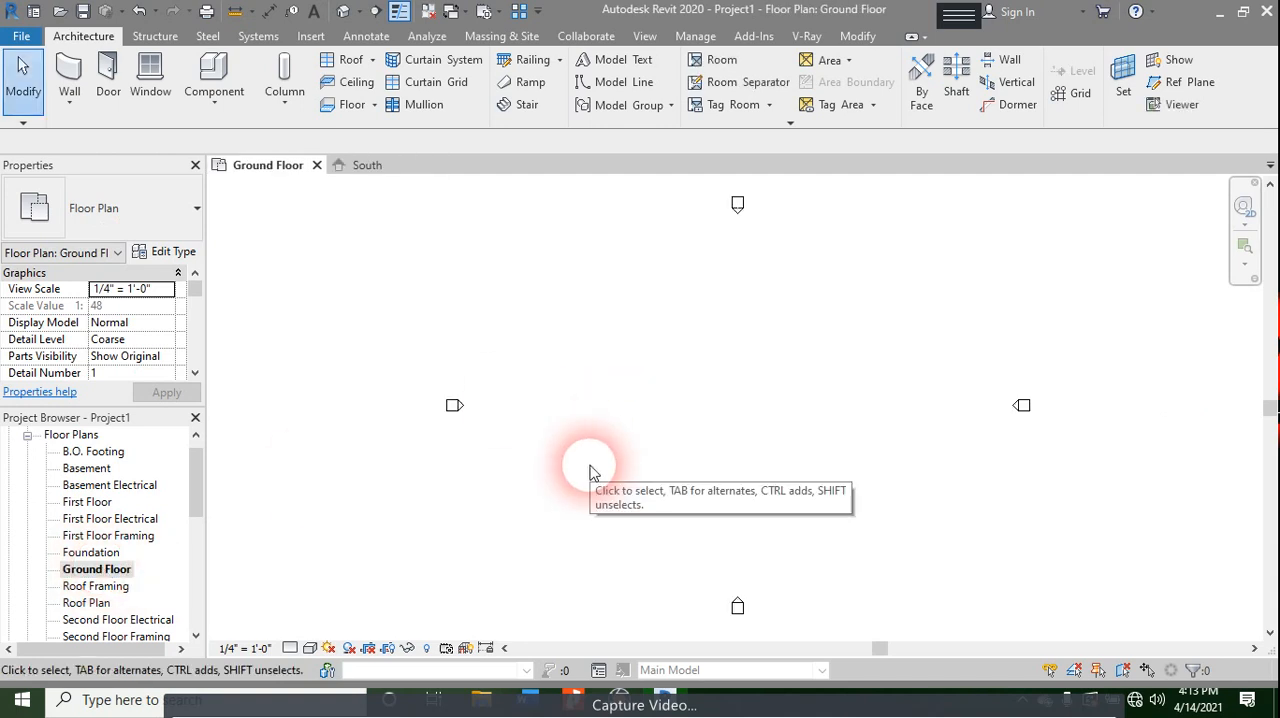
# - Start the Wall tool on the Ground Floor and set the wall height to reach the Roof level
pyautogui.press('w')
pyautogui.press('a')
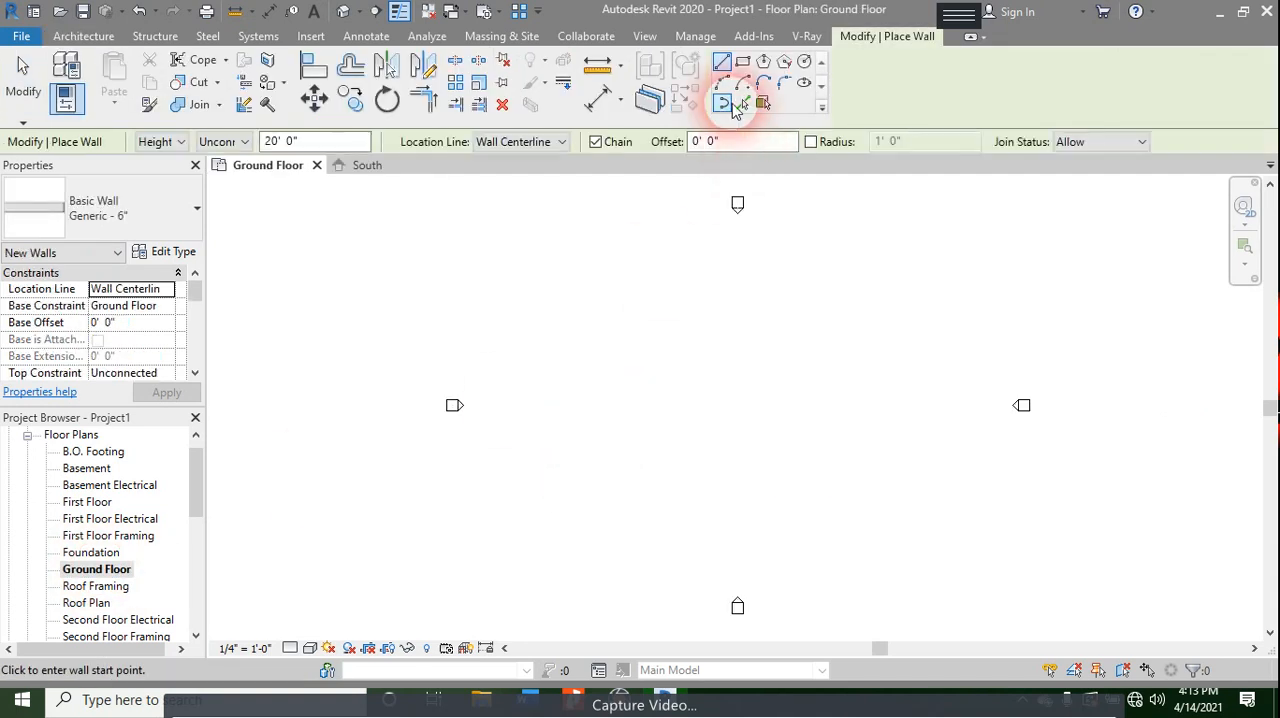
pyautogui.click(180, 148)
pyautogui.click(181, 149)
pyautogui.click(215, 143)
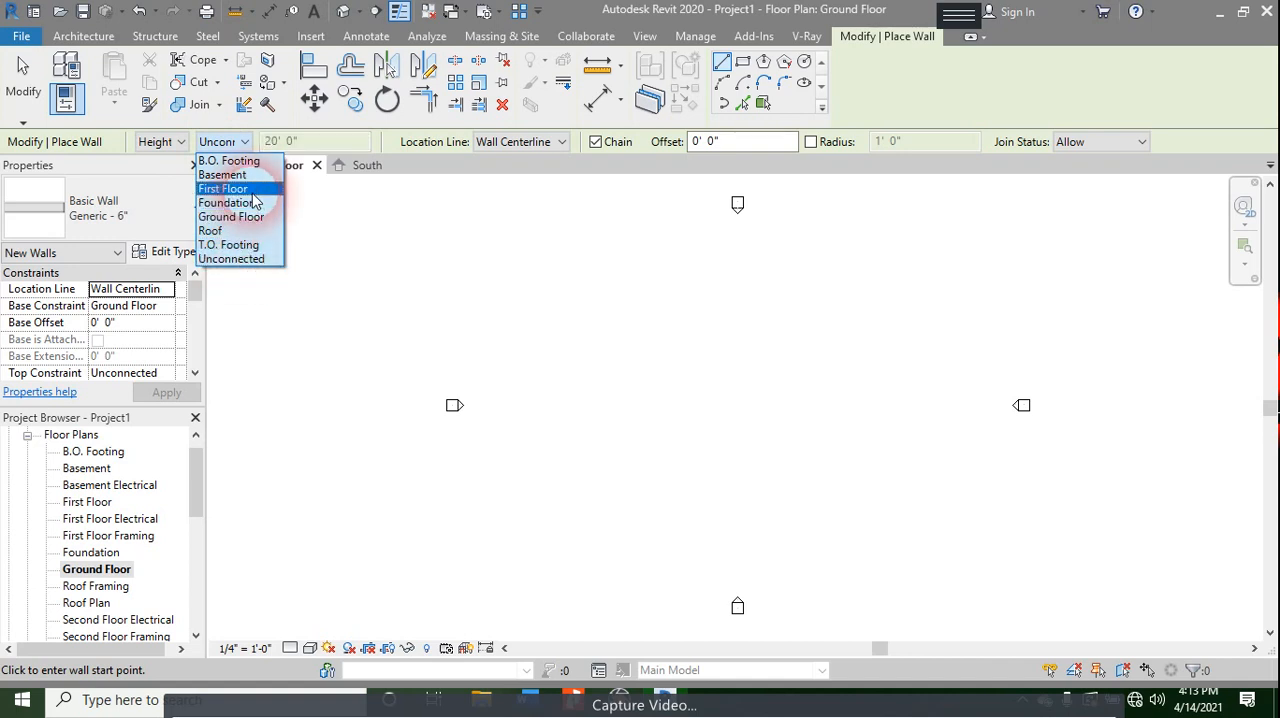
pyautogui.click(249, 231)
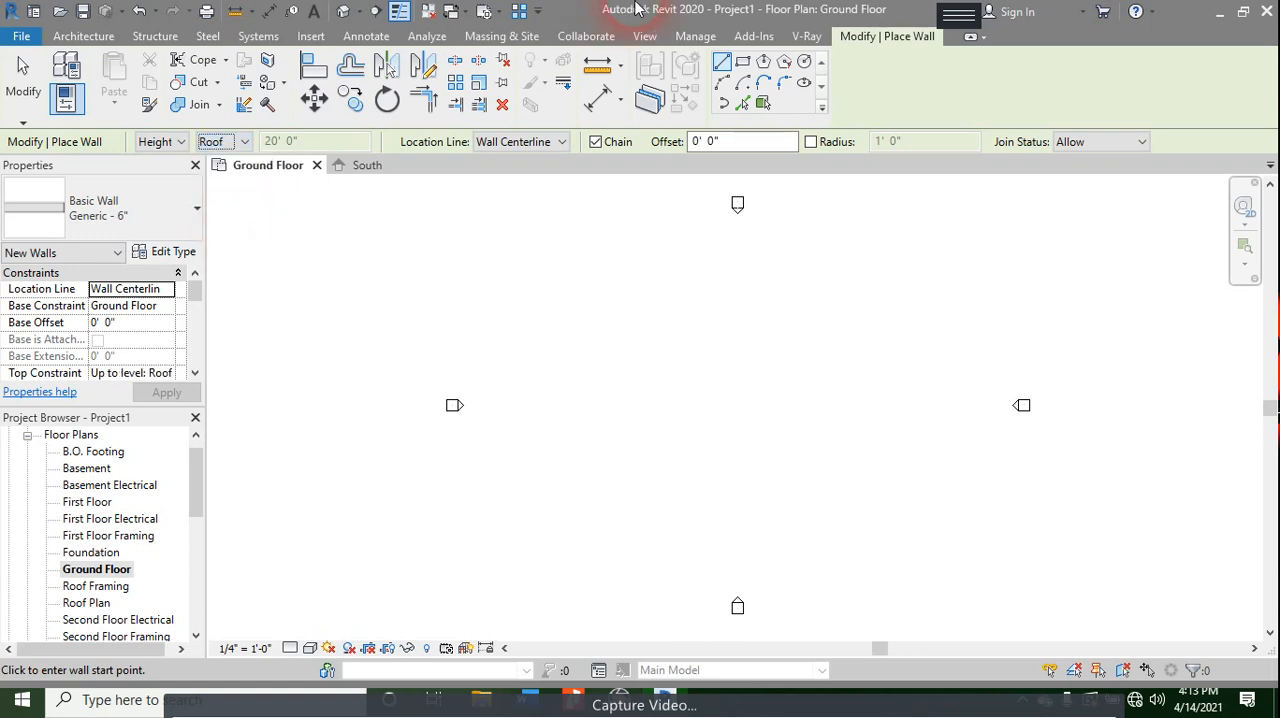
# - Draw a rectangle of exterior walls about 54' deep between the elevation markers and set the view's visual style to Shaded
pyautogui.click(743, 62)
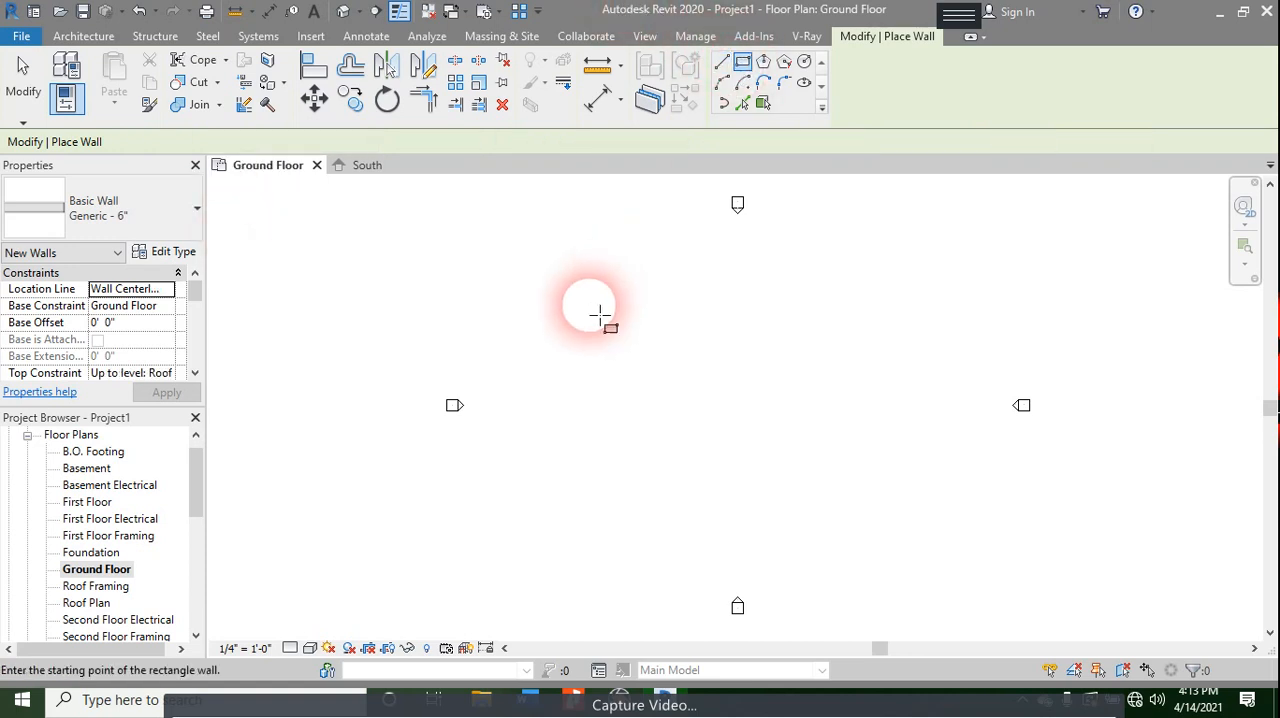
pyautogui.click(590, 266)
pyautogui.click(885, 559)
pyautogui.press('Escape')
pyautogui.press('Escape')
pyautogui.click(313, 649)
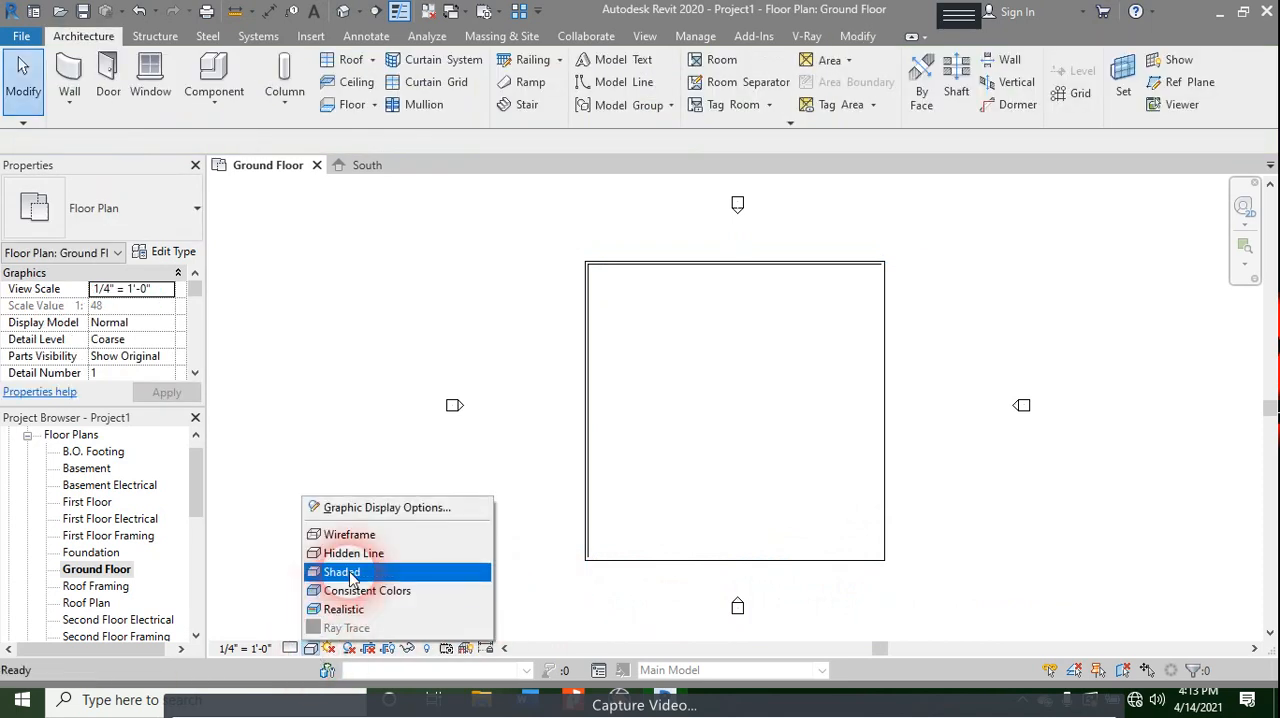
pyautogui.click(345, 573)
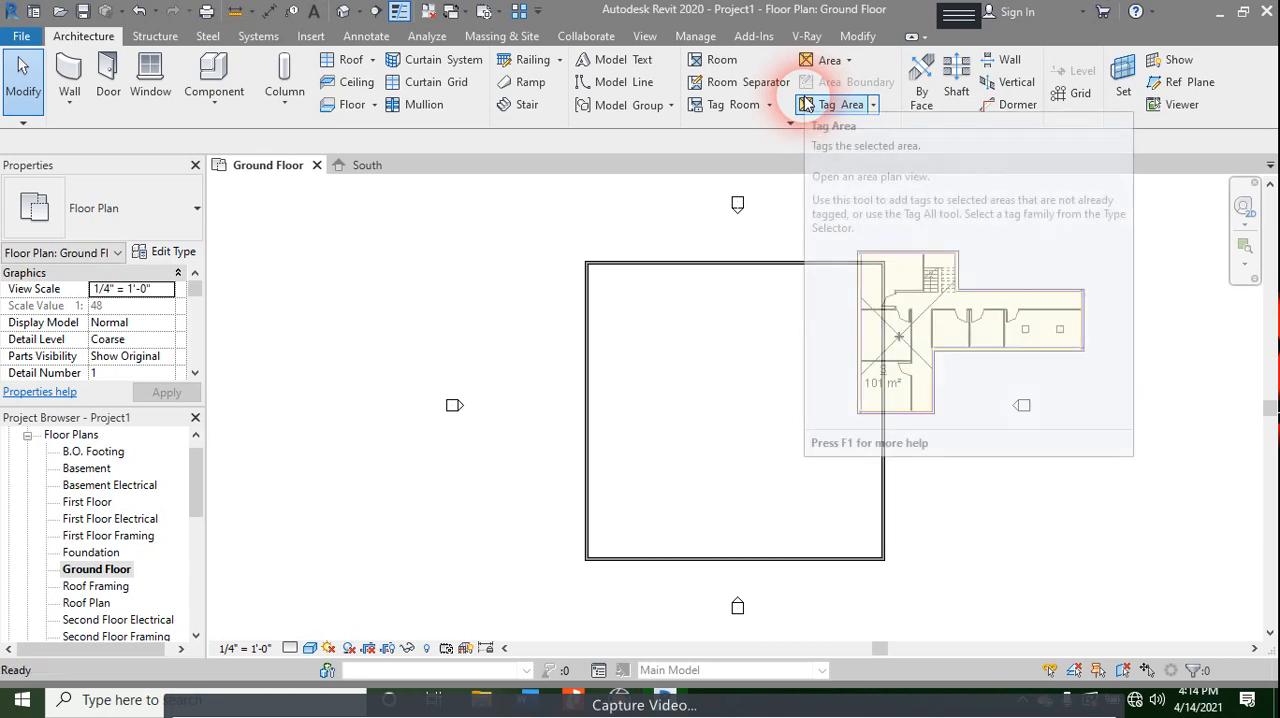
# - Draw an L-shaped interior wall from the north wall, running about 22' - 3" south and then east to the exterior wall
pyautogui.press('w')
pyautogui.press('a')
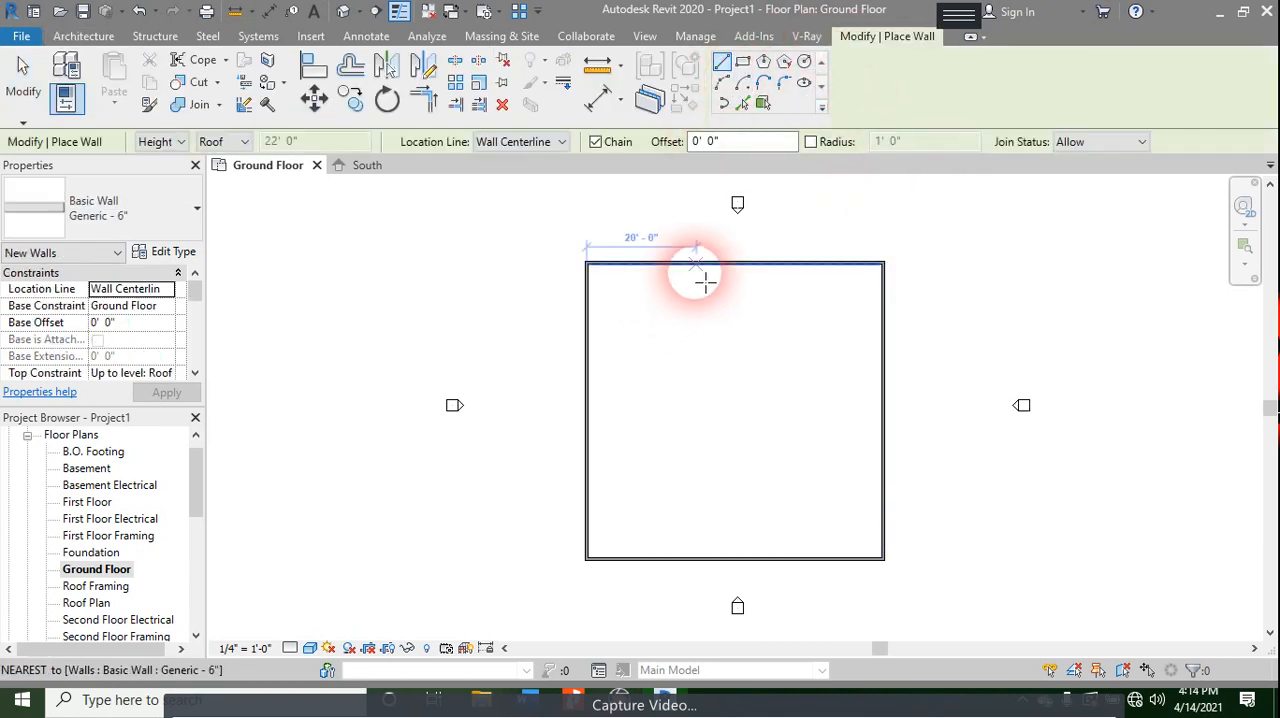
pyautogui.click(699, 270)
pyautogui.click(700, 385)
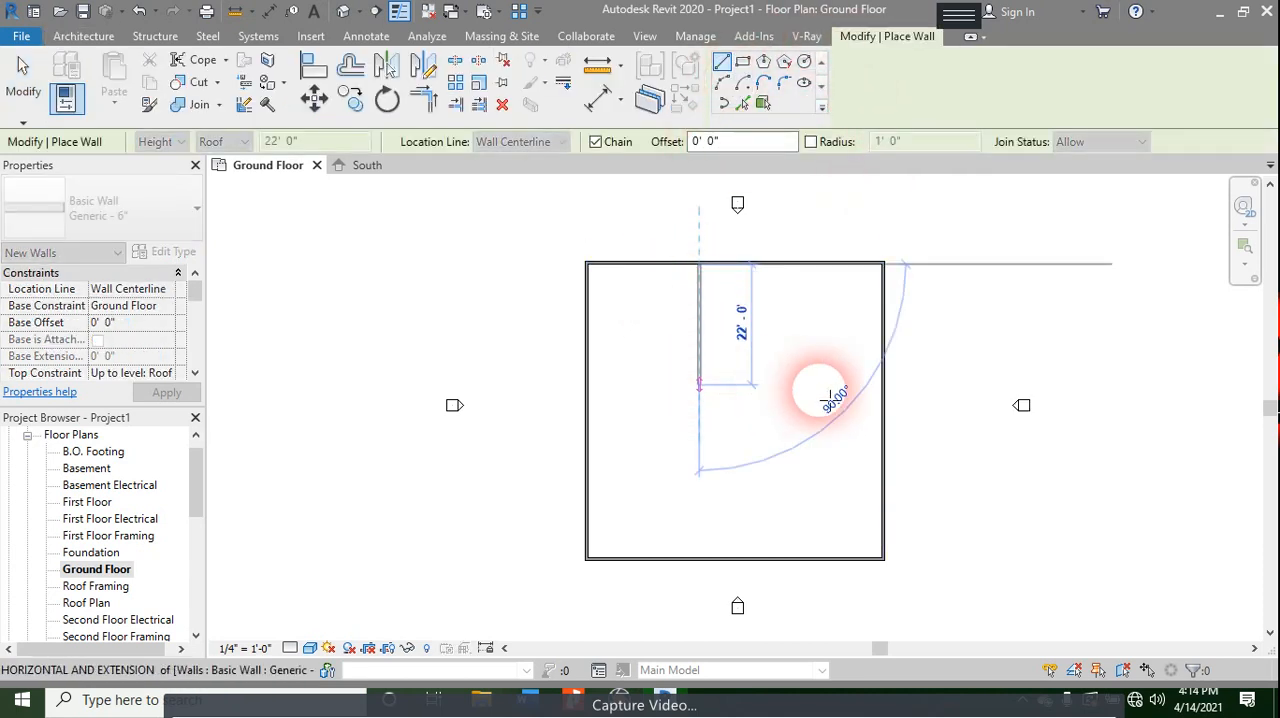
pyautogui.click(888, 394)
pyautogui.press('Escape')
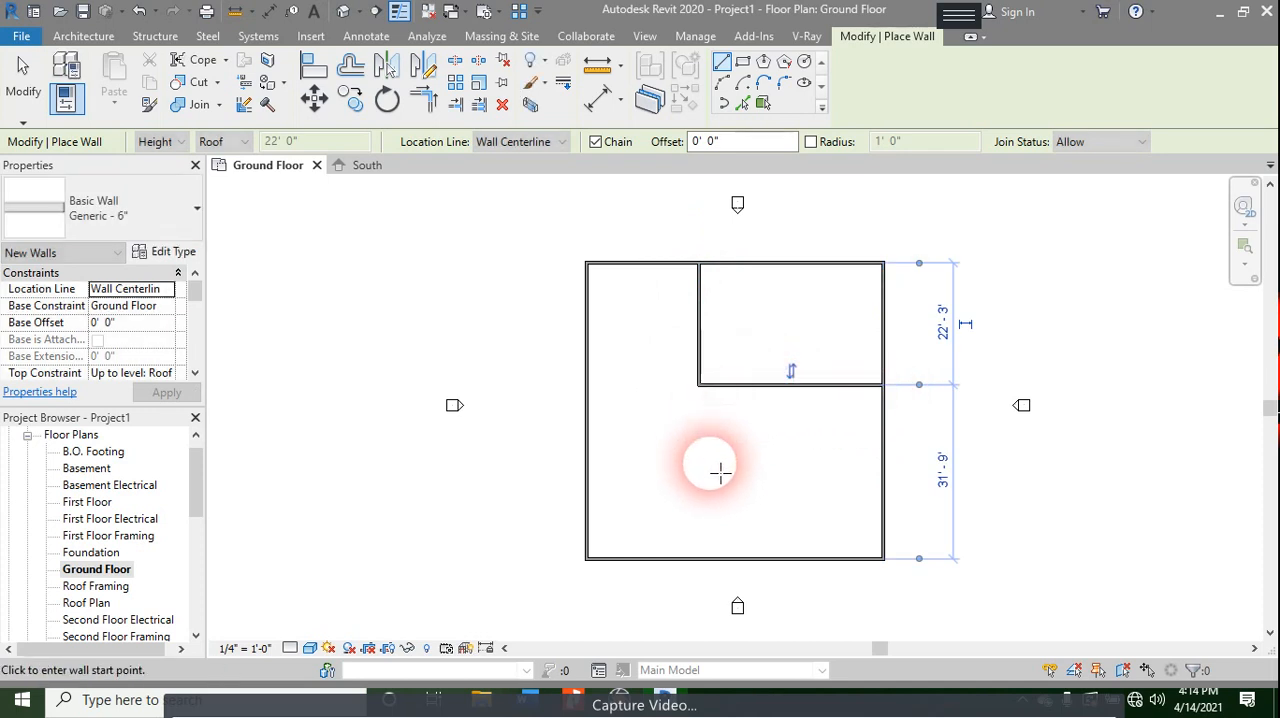
# - Draw an L-shaped interior wall from the south wall, running about 19' - 6" north and then west to the exterior wall
pyautogui.click(722, 557)
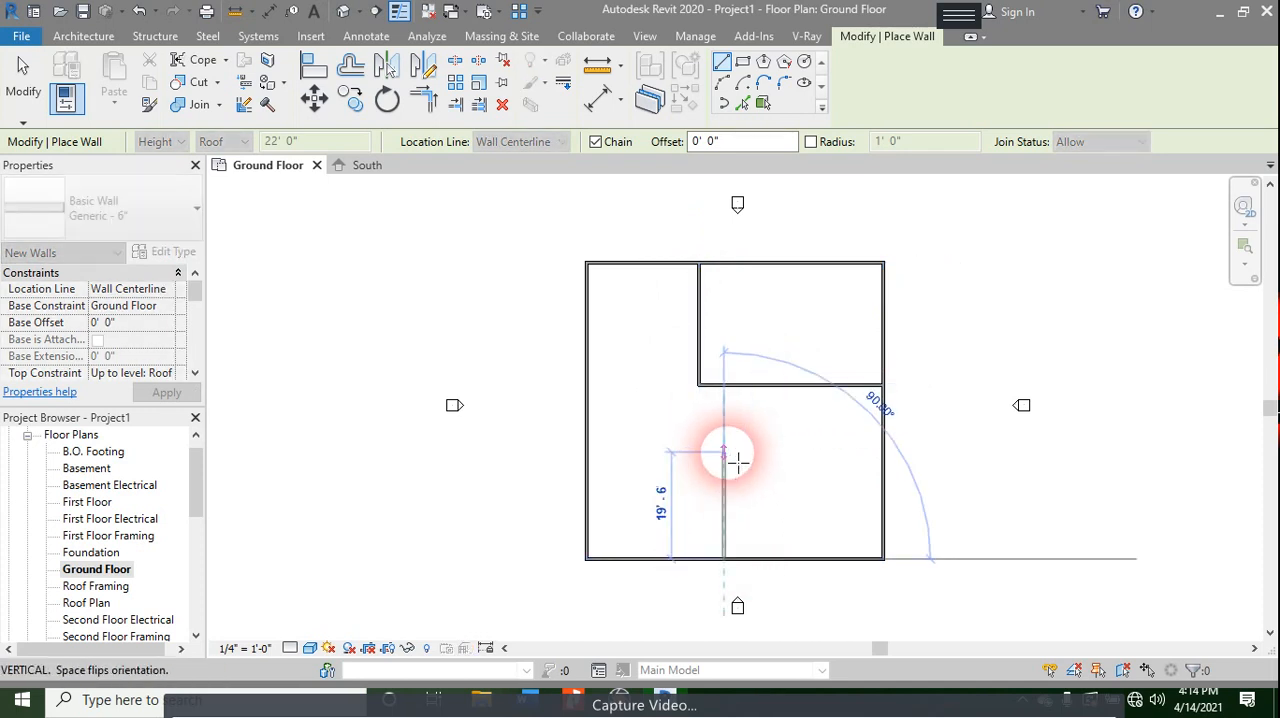
pyautogui.click(724, 453)
pyautogui.click(587, 452)
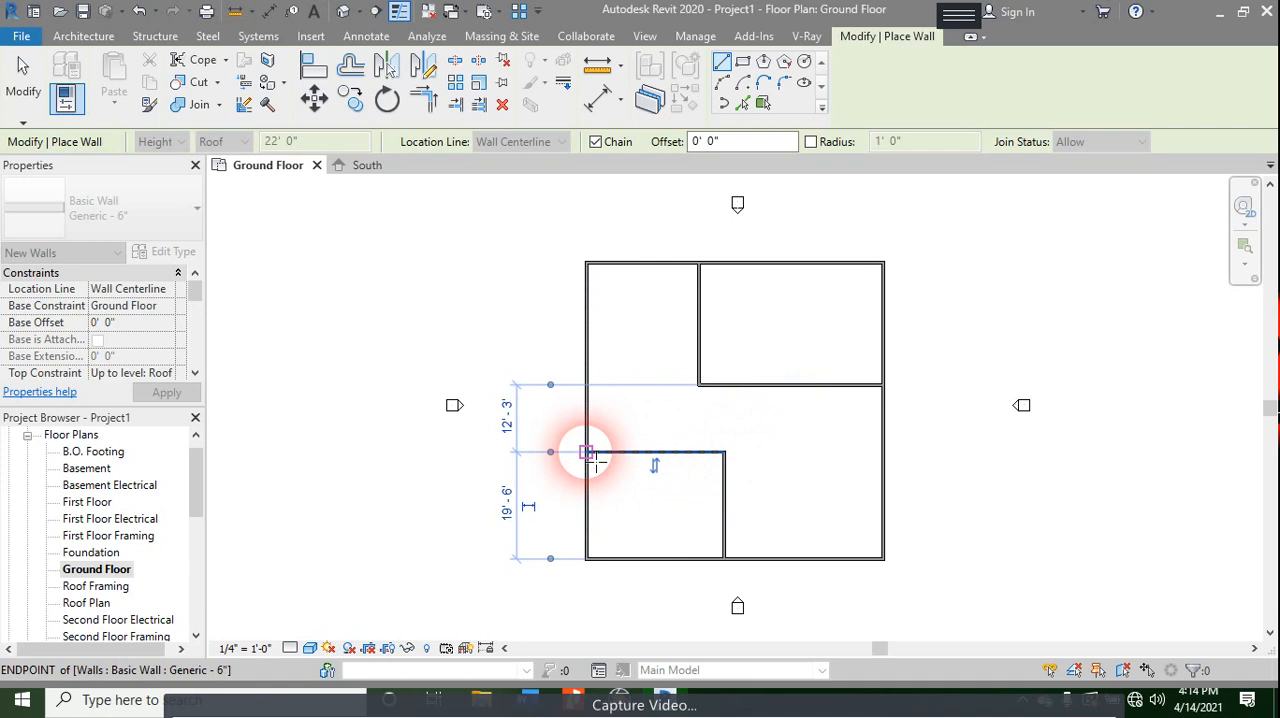
pyautogui.press('Escape')
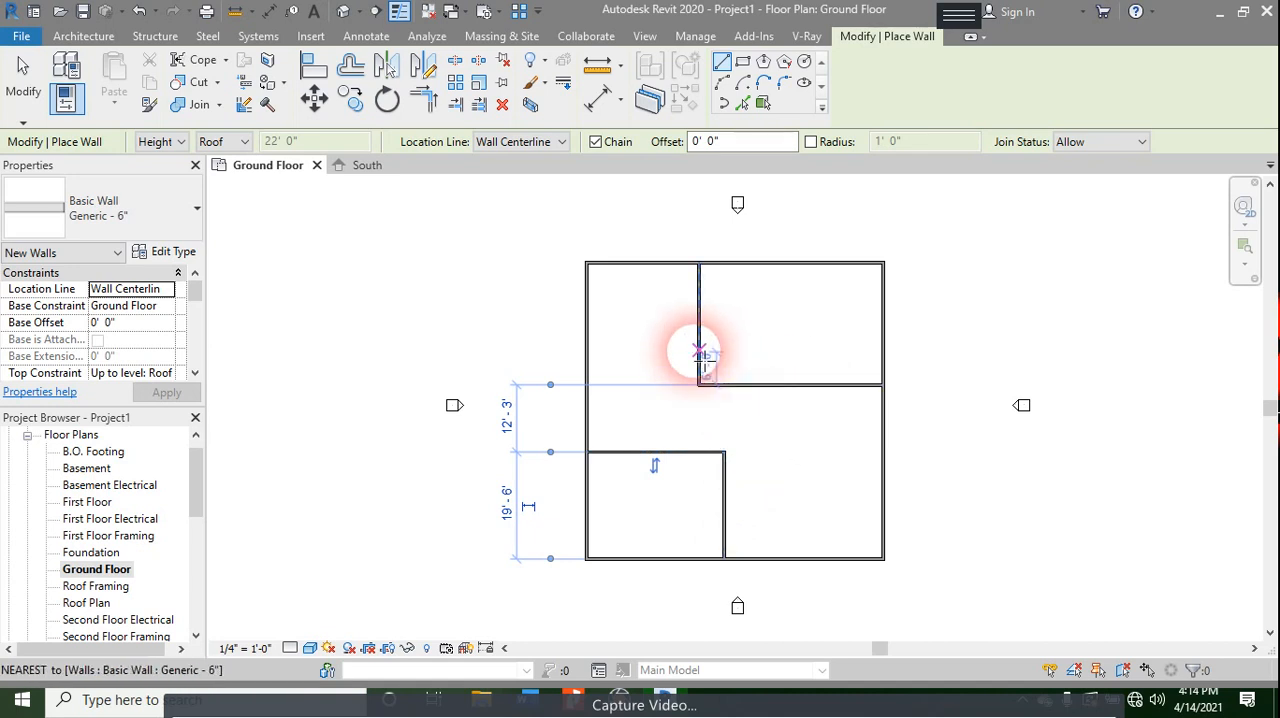
# - Enclose the northwest room with a wall about 16' - 3" from the north wall, and add an 18' - 3" partition south of it
pyautogui.click(698, 351)
pyautogui.click(590, 351)
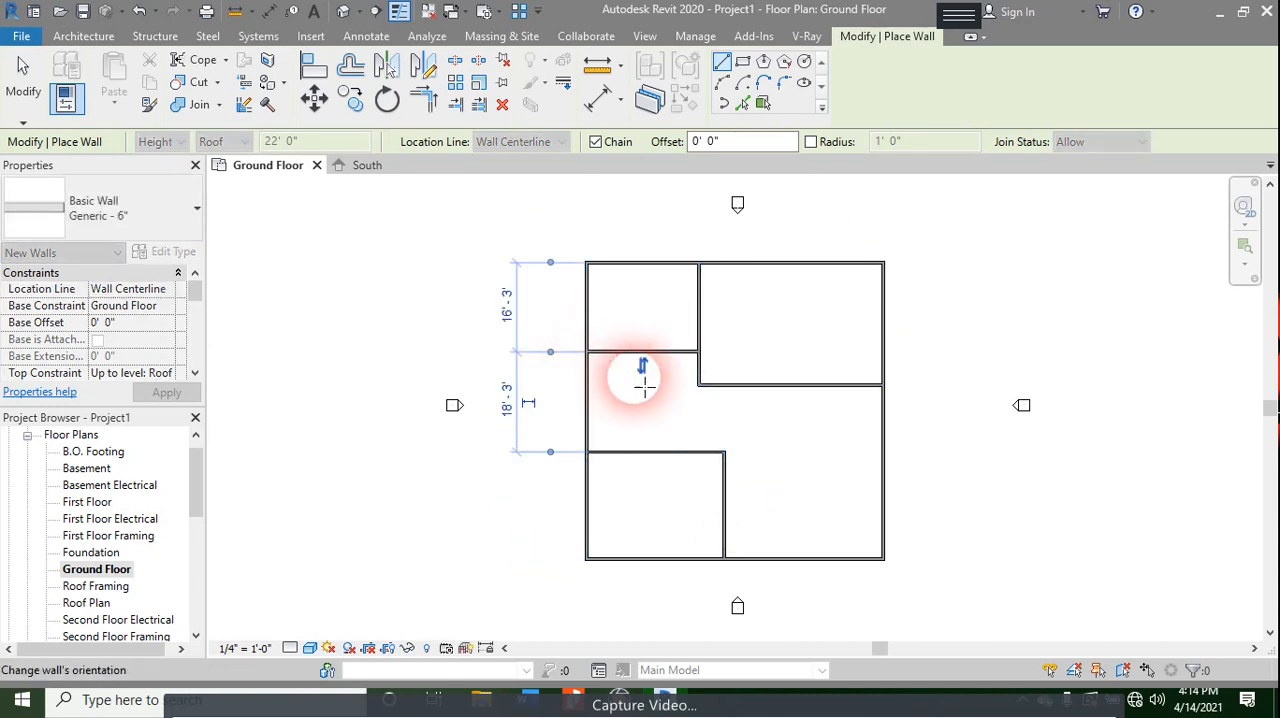
pyautogui.click(624, 358)
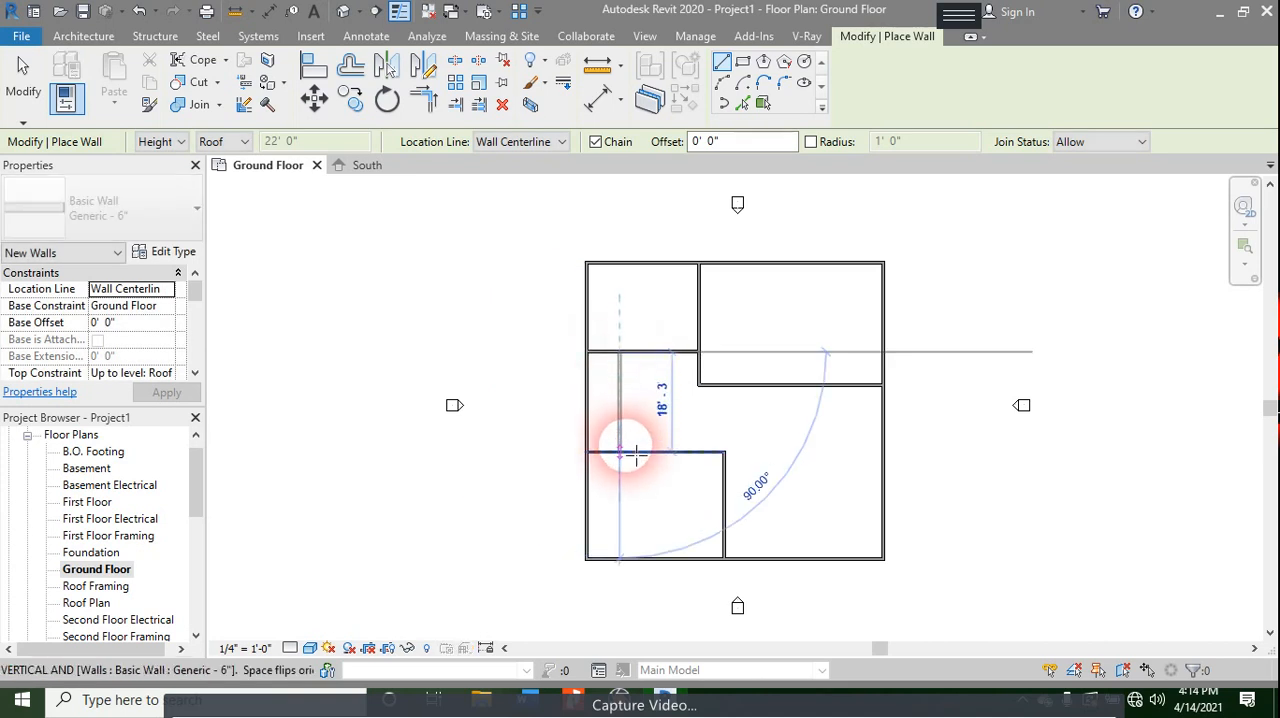
pyautogui.click(630, 454)
pyautogui.press('Escape')
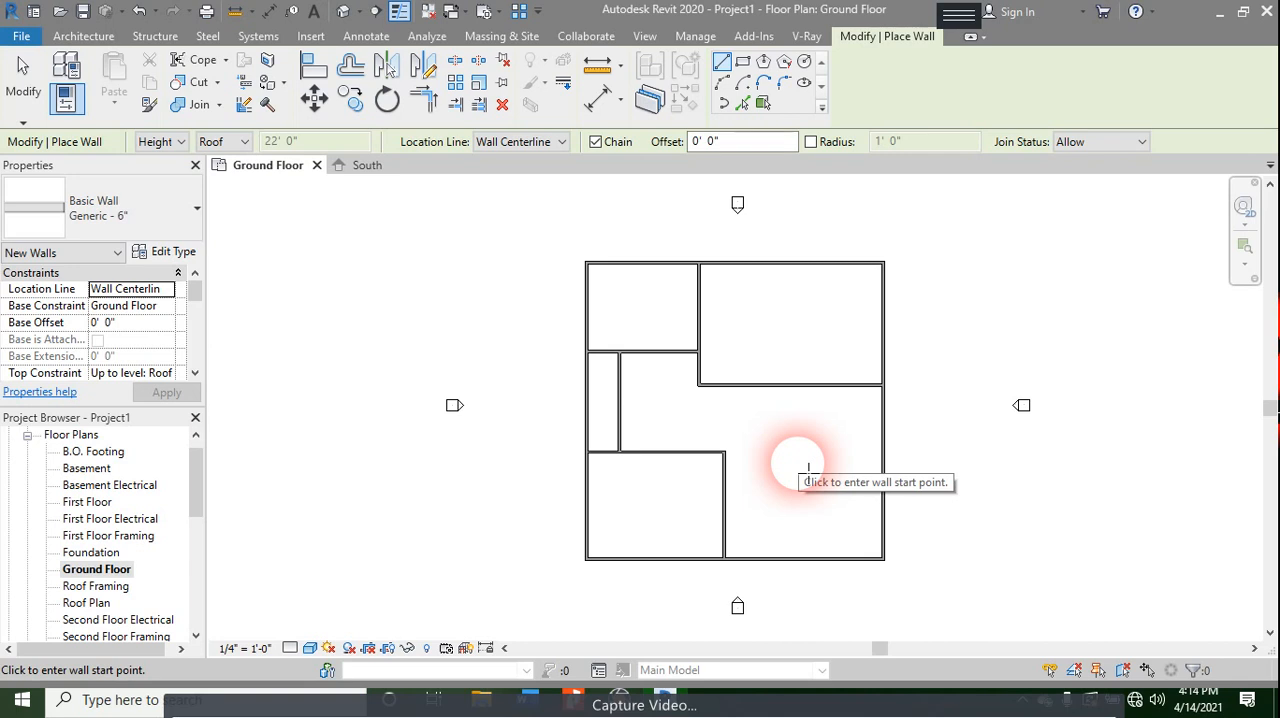
# - Extend the southwest room's north wall to the east exterior wall and add a north-south partition between the two eastern horizontal walls
pyautogui.click(724, 453)
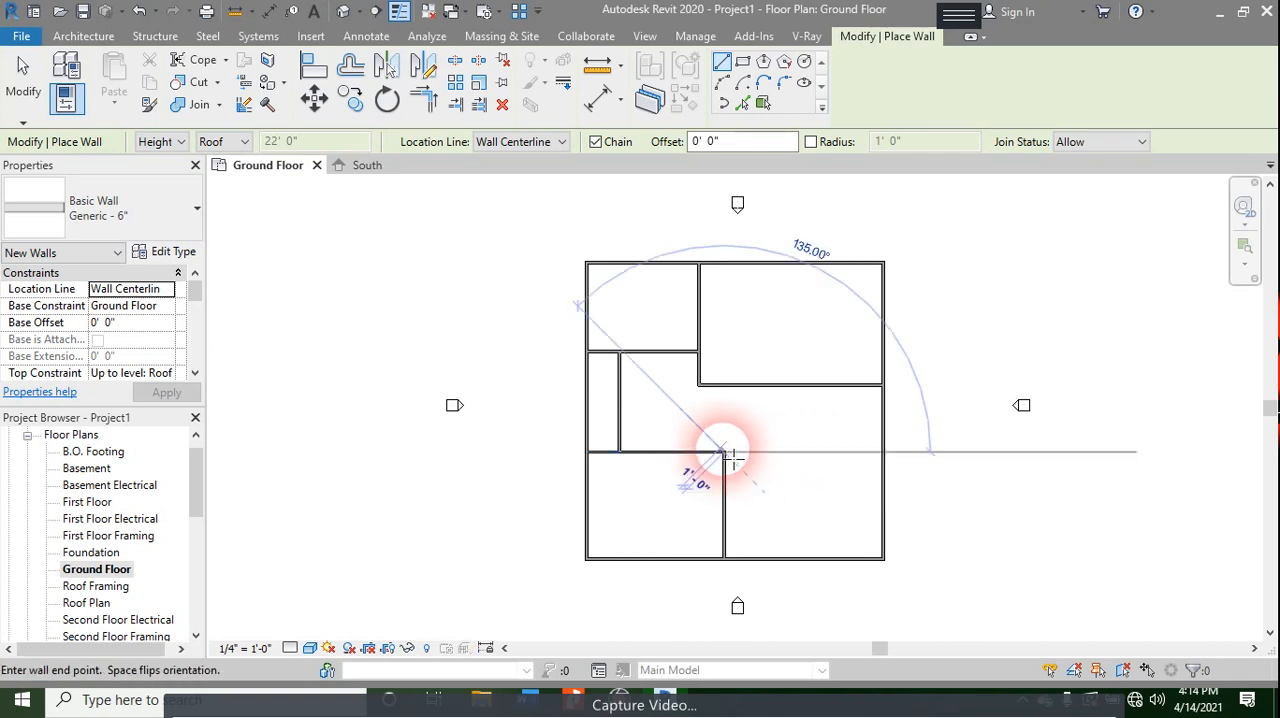
pyautogui.click(883, 453)
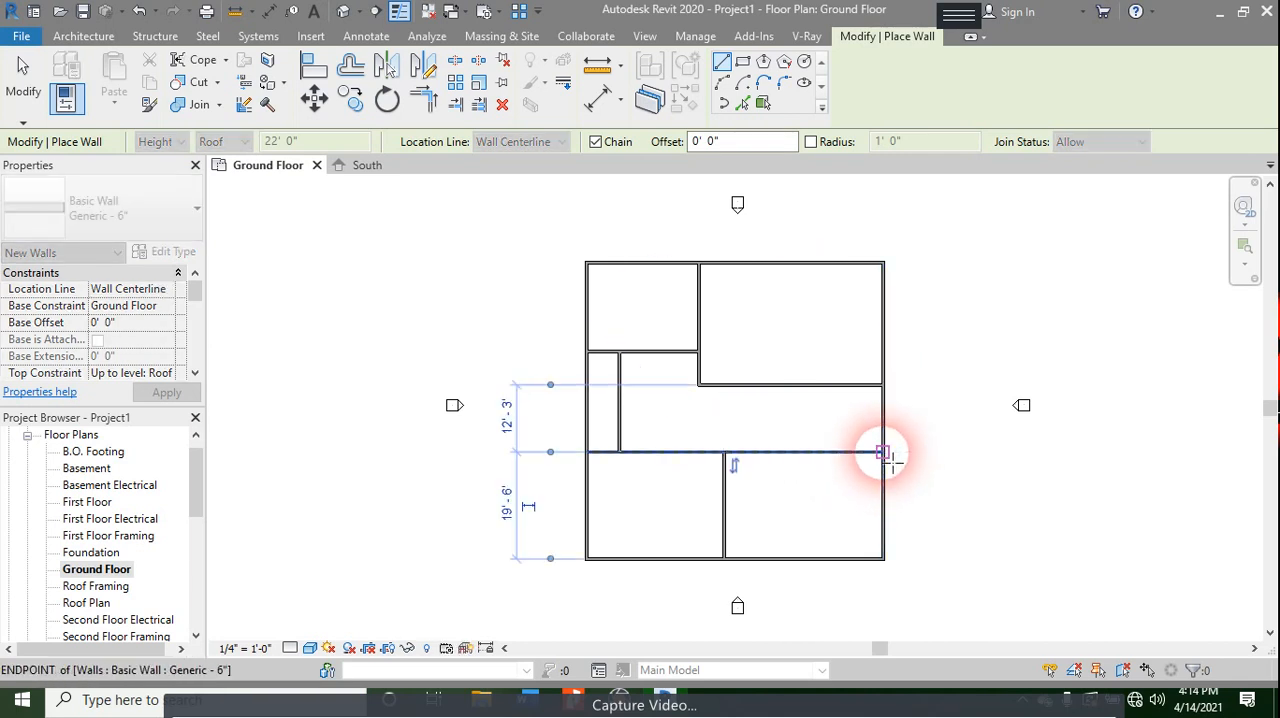
pyautogui.click(779, 385)
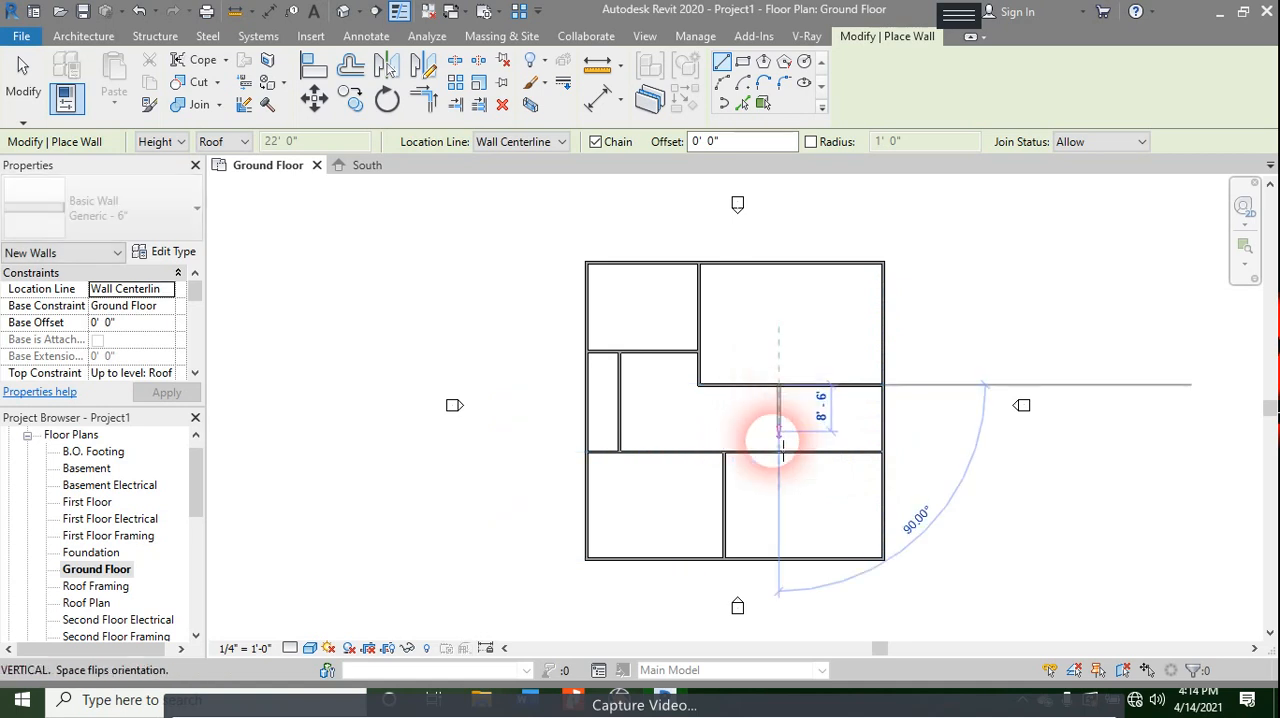
pyautogui.click(779, 450)
pyautogui.press('Escape')
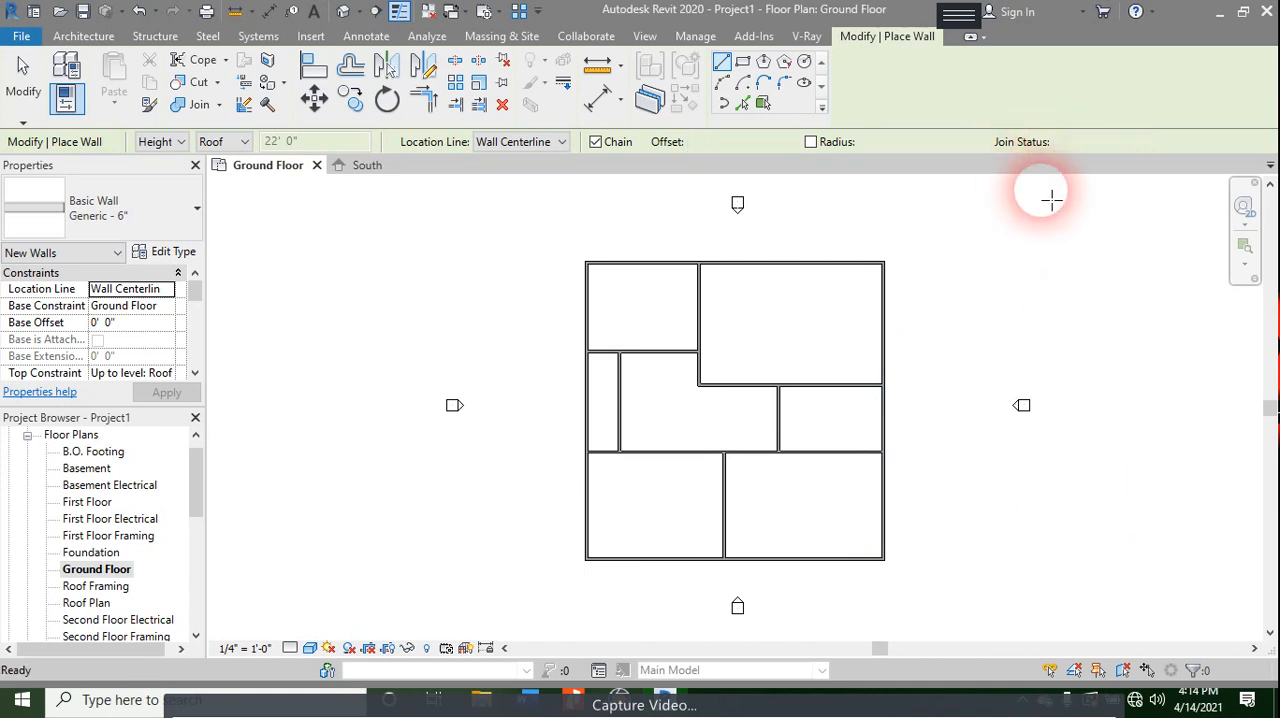
pyautogui.press('Escape')
pyautogui.press('Escape')
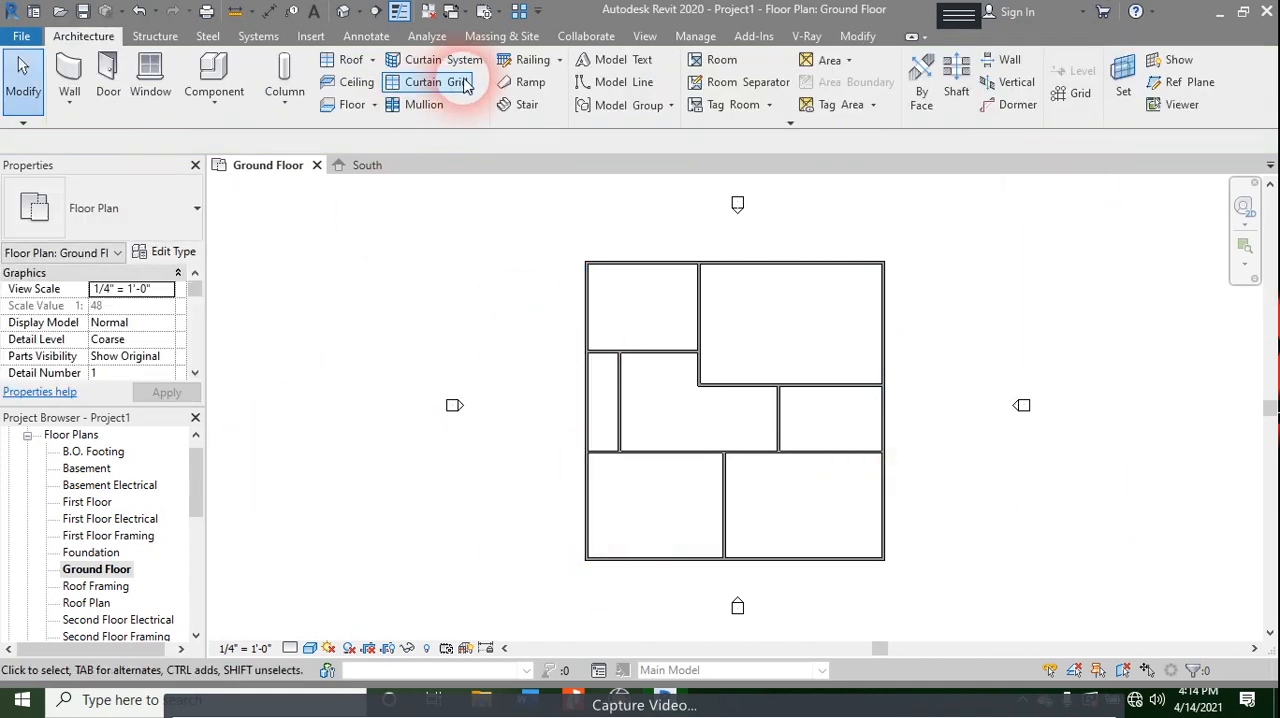
pyautogui.click(345, 106)
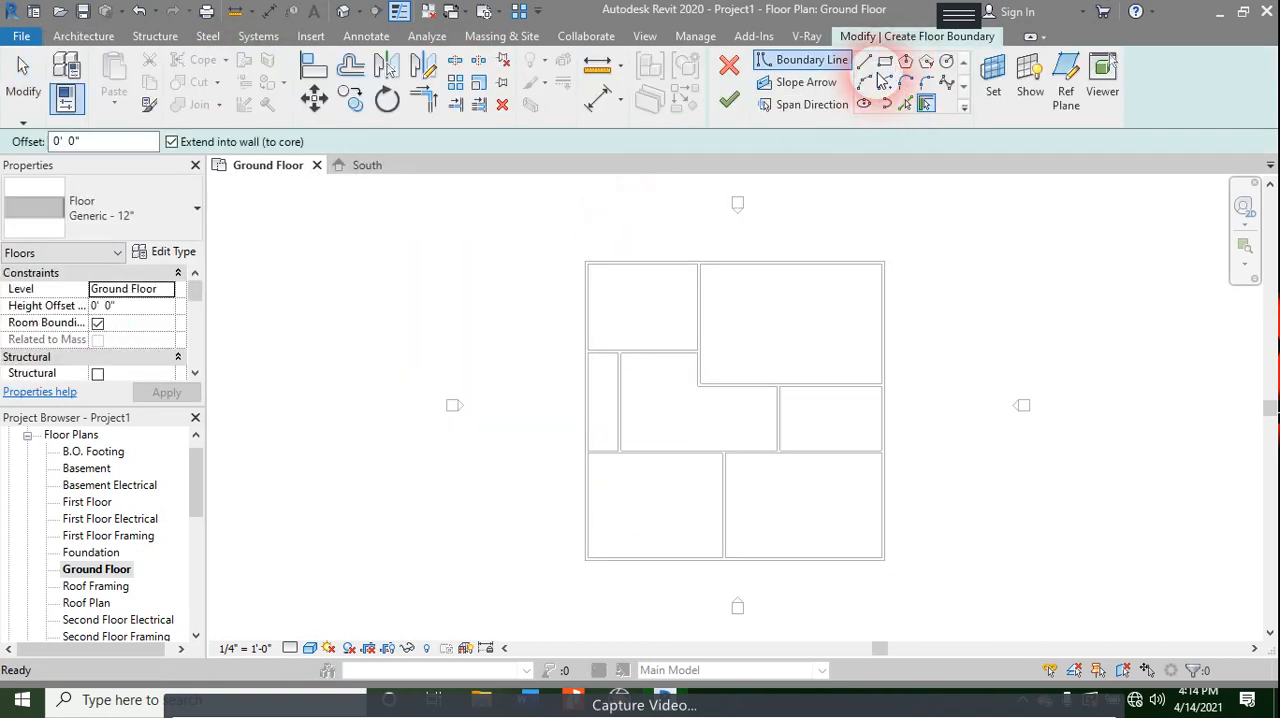
pyautogui.press('Escape')
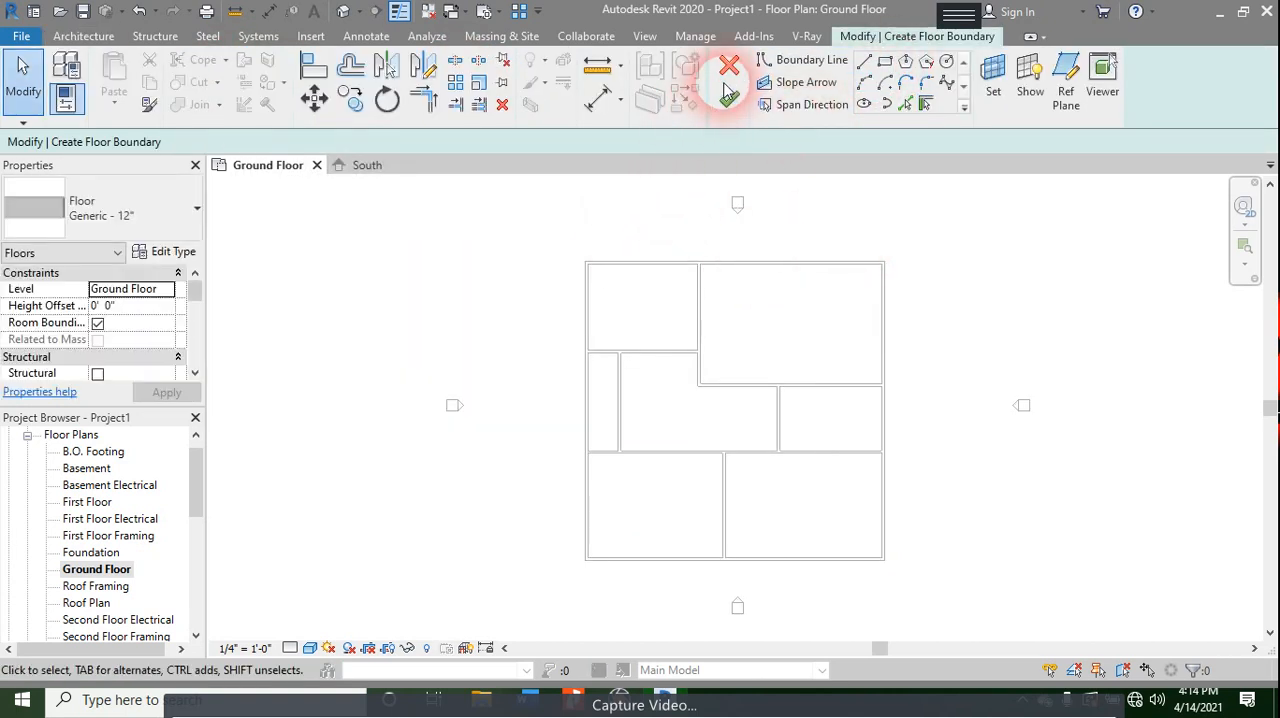
pyautogui.click(729, 67)
# - Select all the ground floor walls and change their type to Generic - 8" Masonry
pyautogui.moveTo(918, 254); pyautogui.dragTo(552, 575)
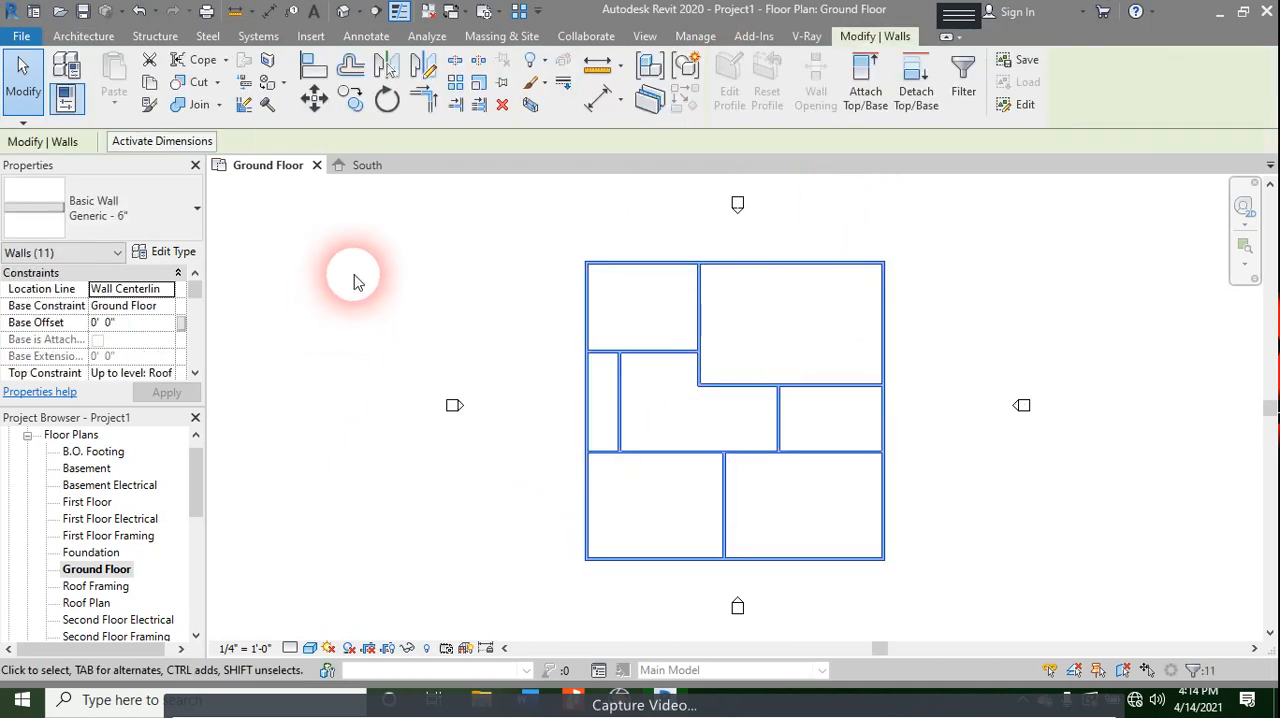
pyautogui.click(108, 200)
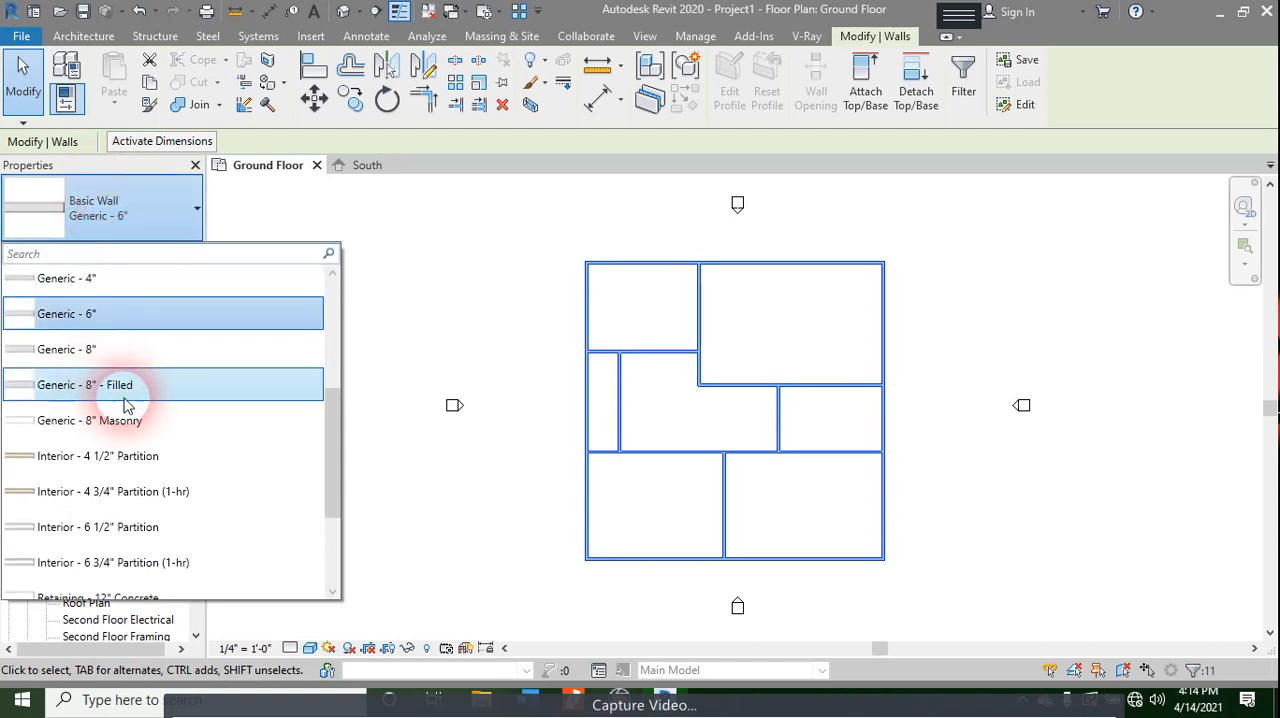
pyautogui.scroll(-3, 209, 483)
pyautogui.scroll(-1, 215, 450)
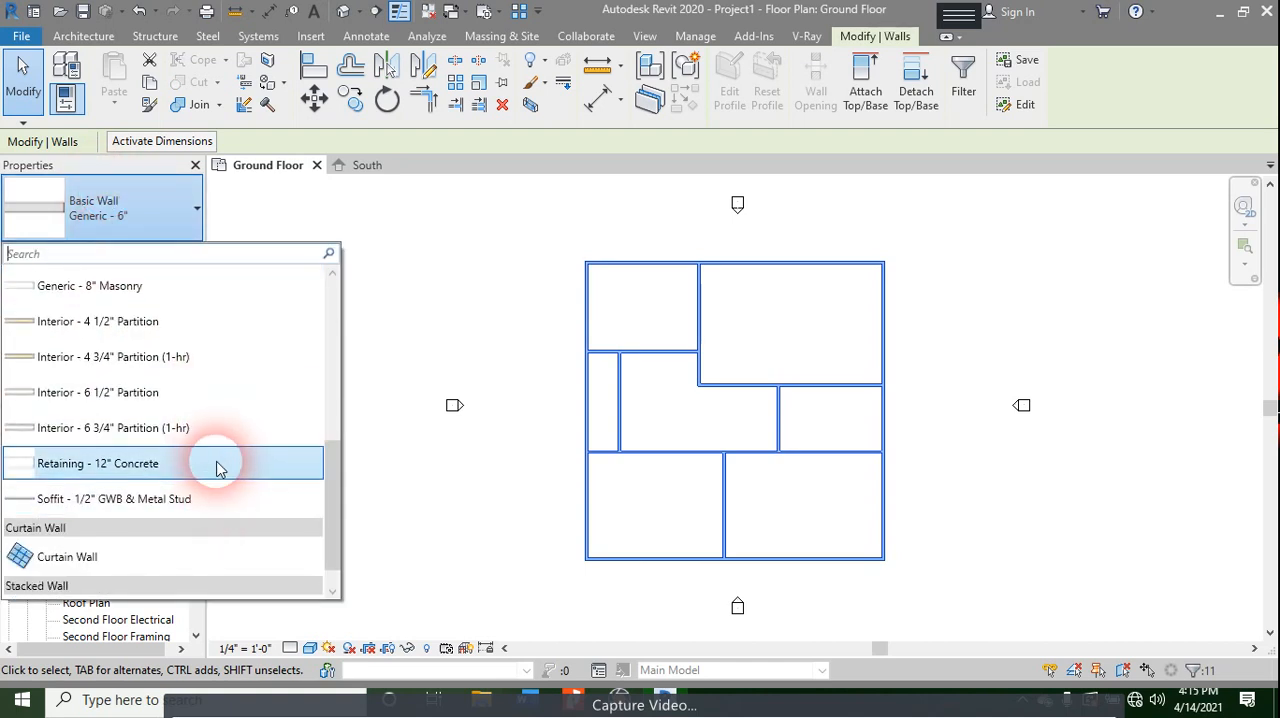
pyautogui.scroll(3, 218, 470)
pyautogui.scroll(1, 165, 376)
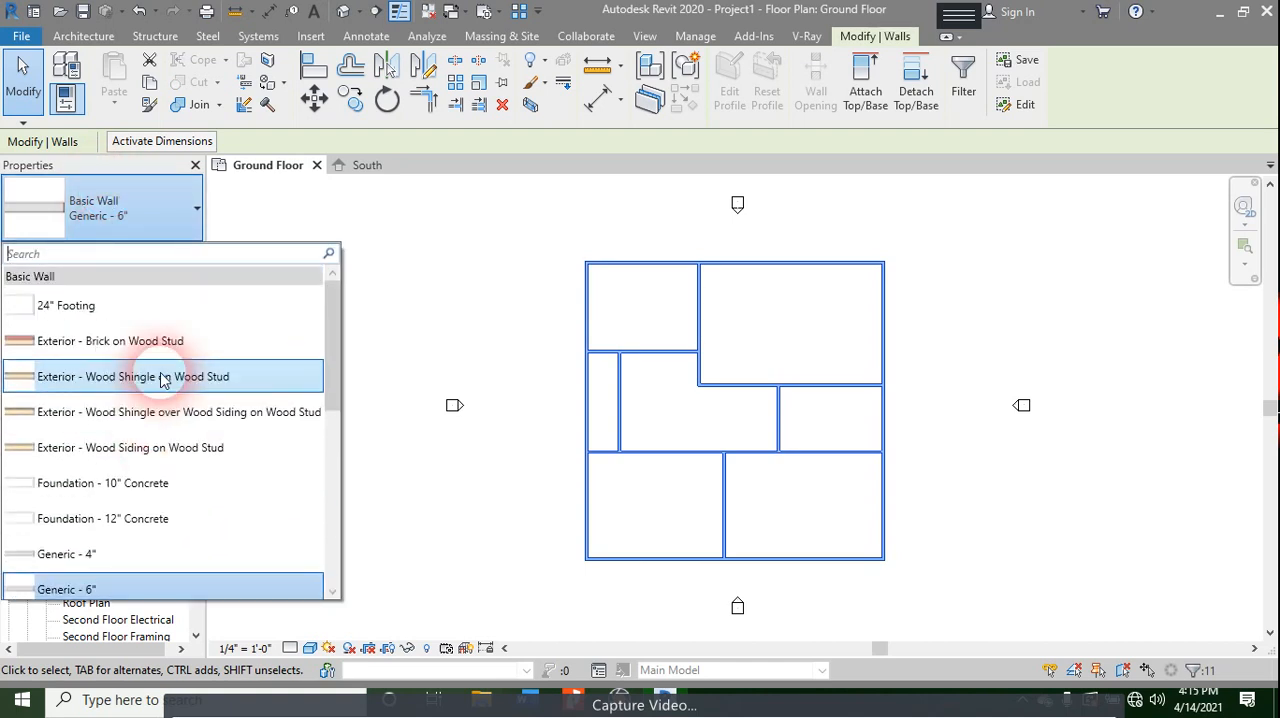
pyautogui.scroll(-2, 150, 410)
pyautogui.scroll(-1, 160, 460)
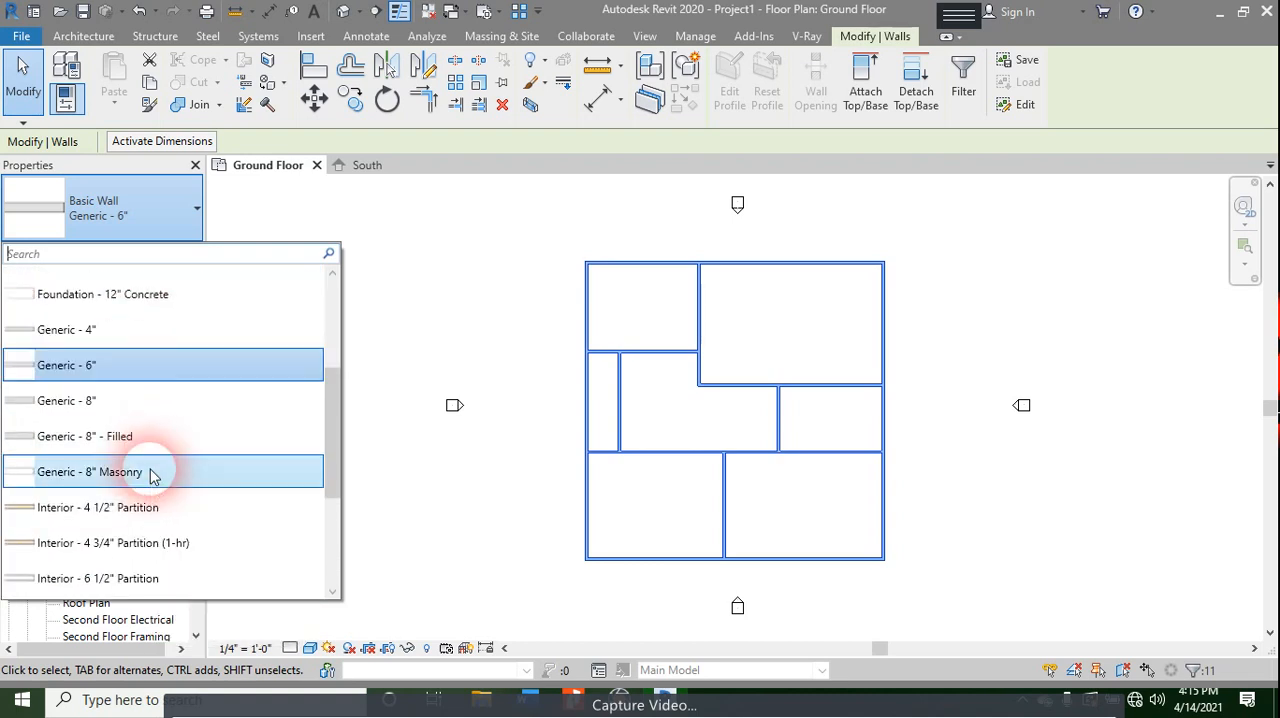
pyautogui.click(160, 472)
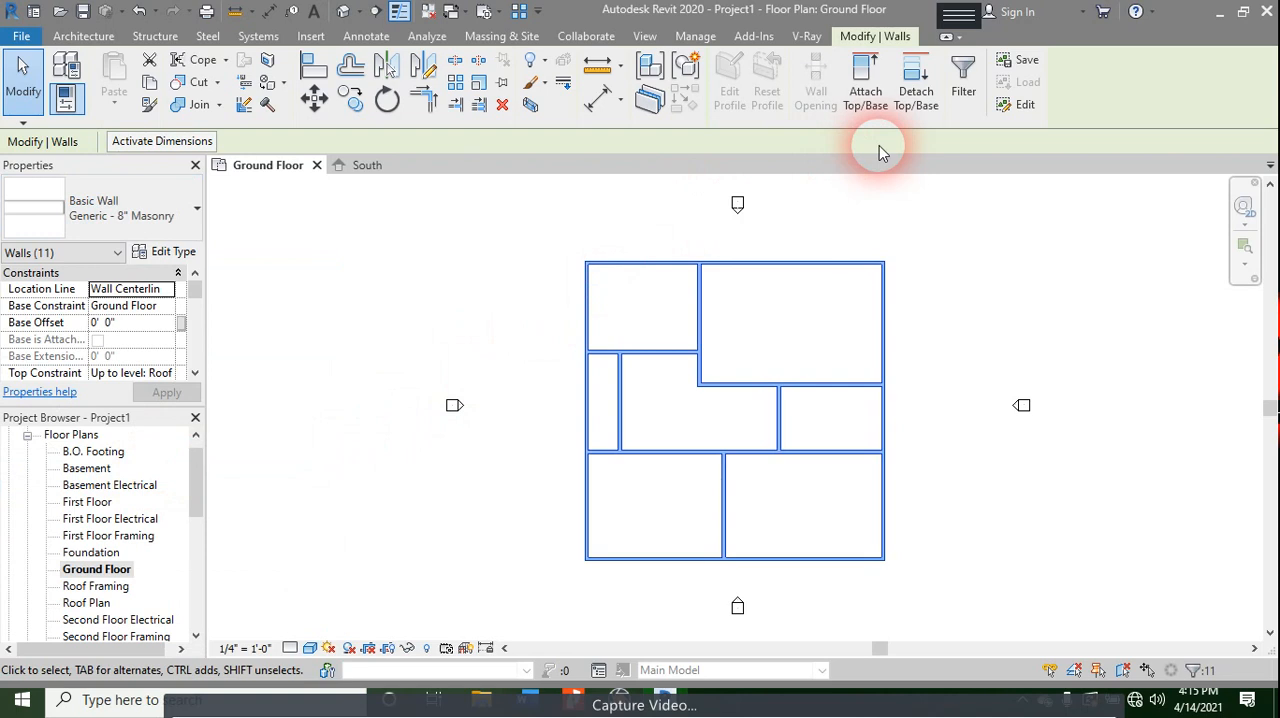
# - Duplicate the selected walls' type under the name Generic - 9" Masonry
pyautogui.click(173, 251)
pyautogui.click(1133, 134)
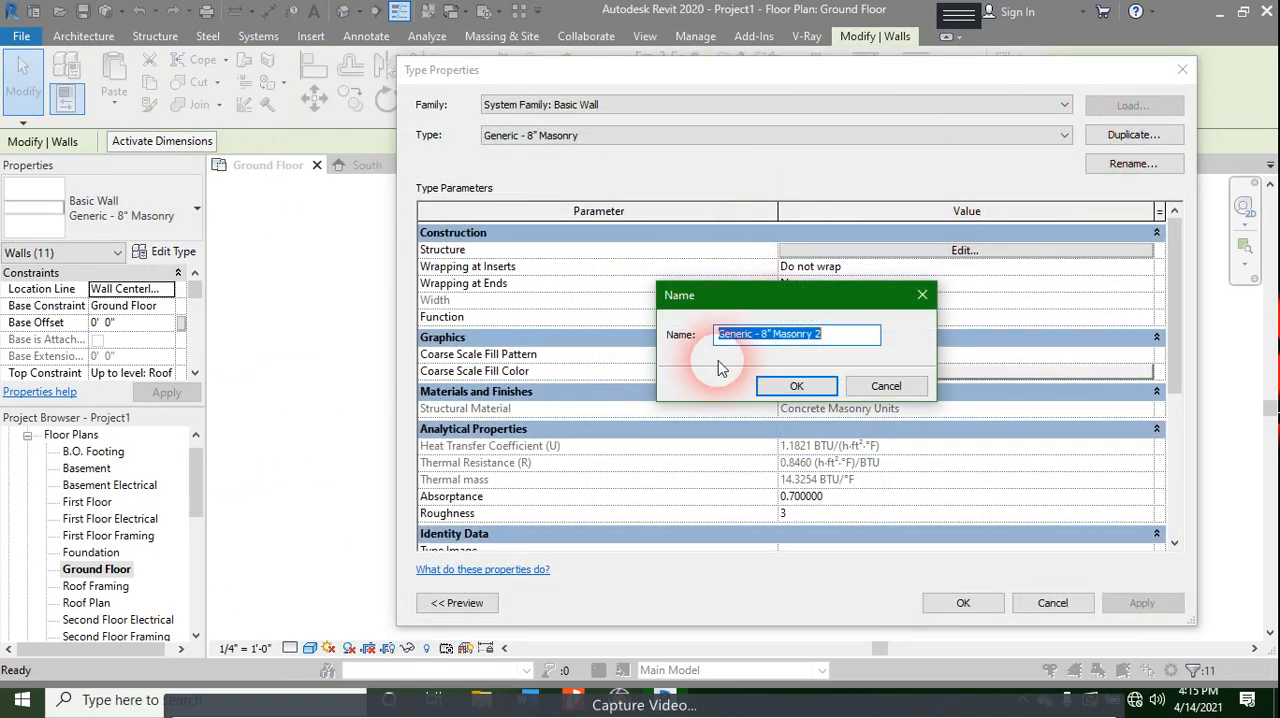
pyautogui.click(778, 338)
pyautogui.write('9')
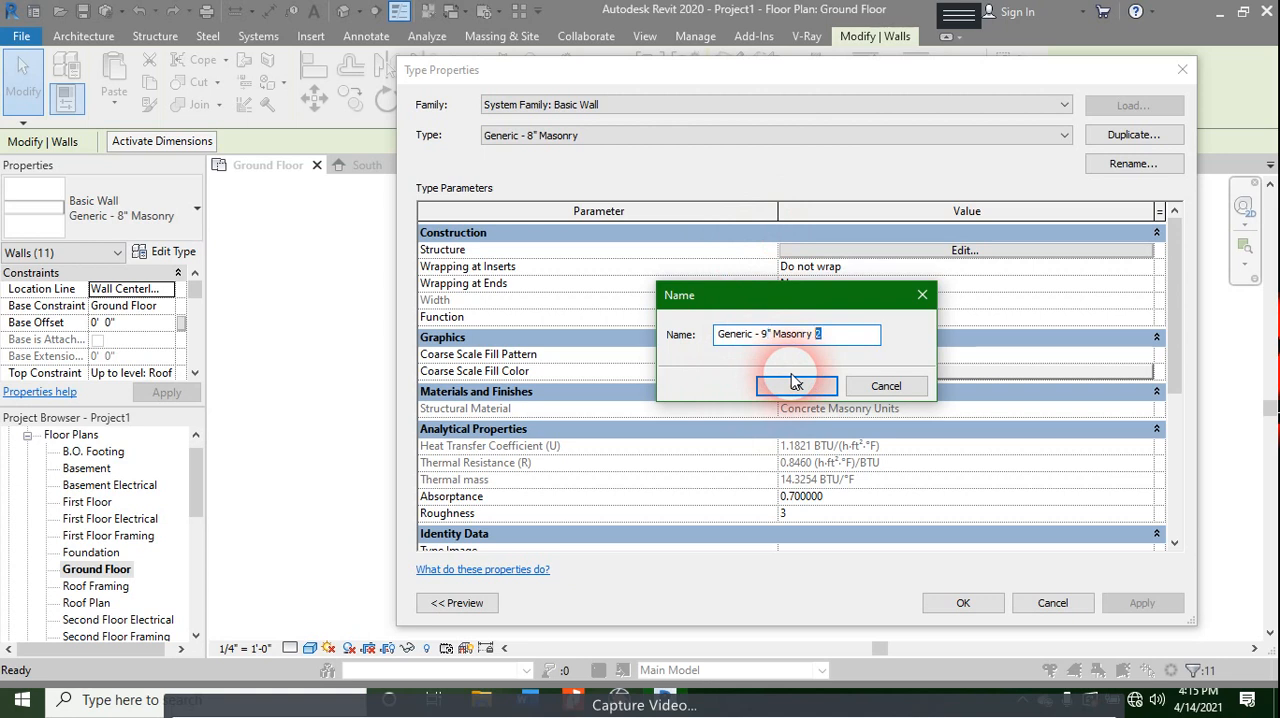
pyautogui.click(795, 383)
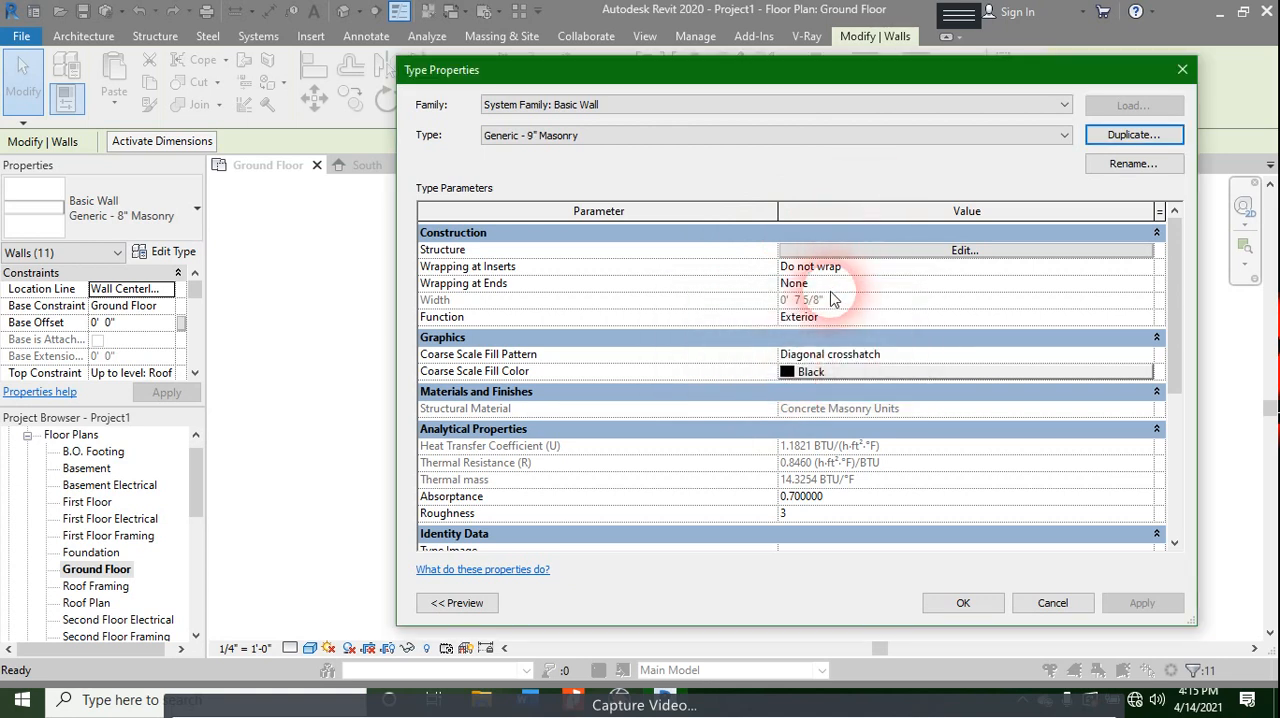
# - Set the structure layer's thickness to 9" in the new wall type and display the assembly preview
pyautogui.click(950, 255)
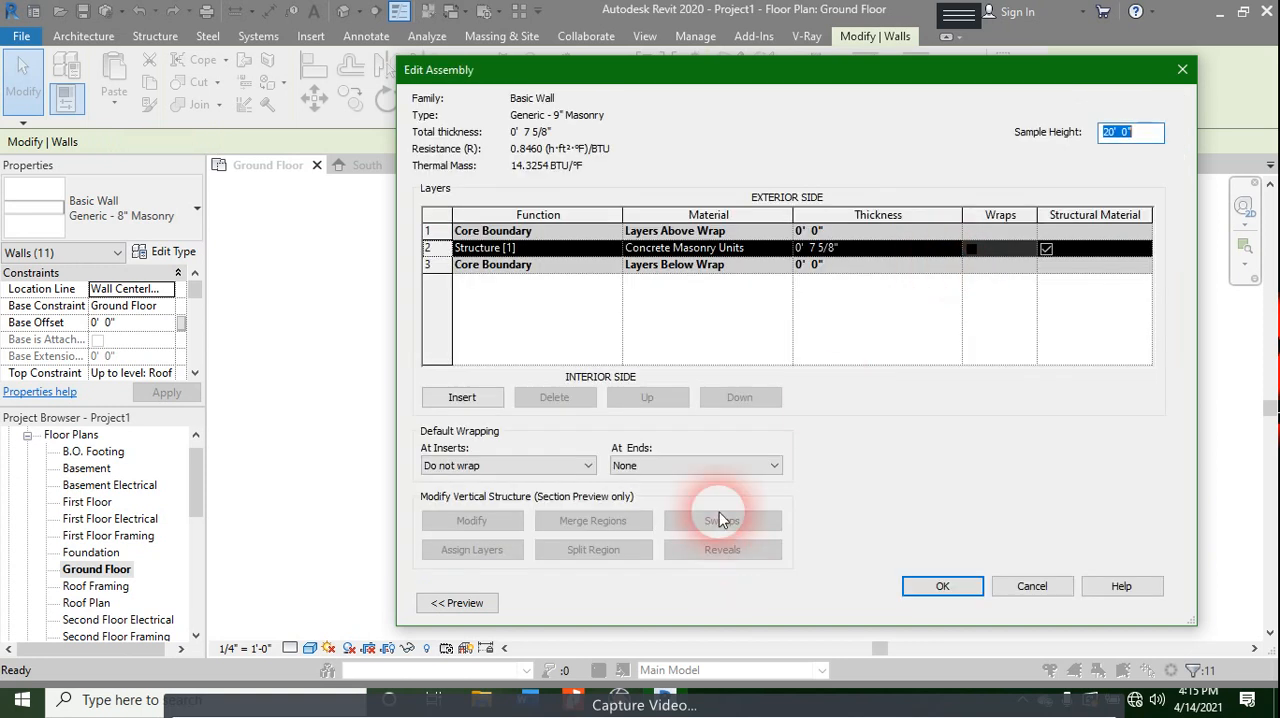
pyautogui.click(843, 252)
pyautogui.click(820, 251)
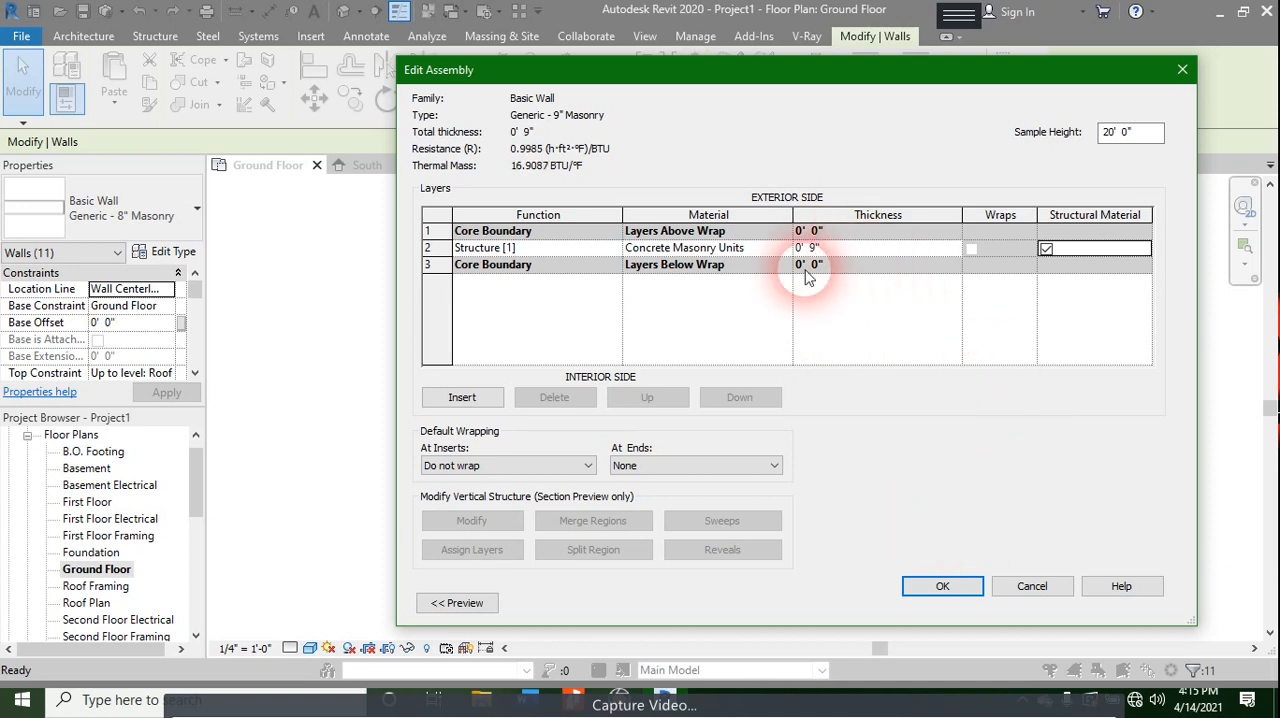
pyautogui.click(446, 604)
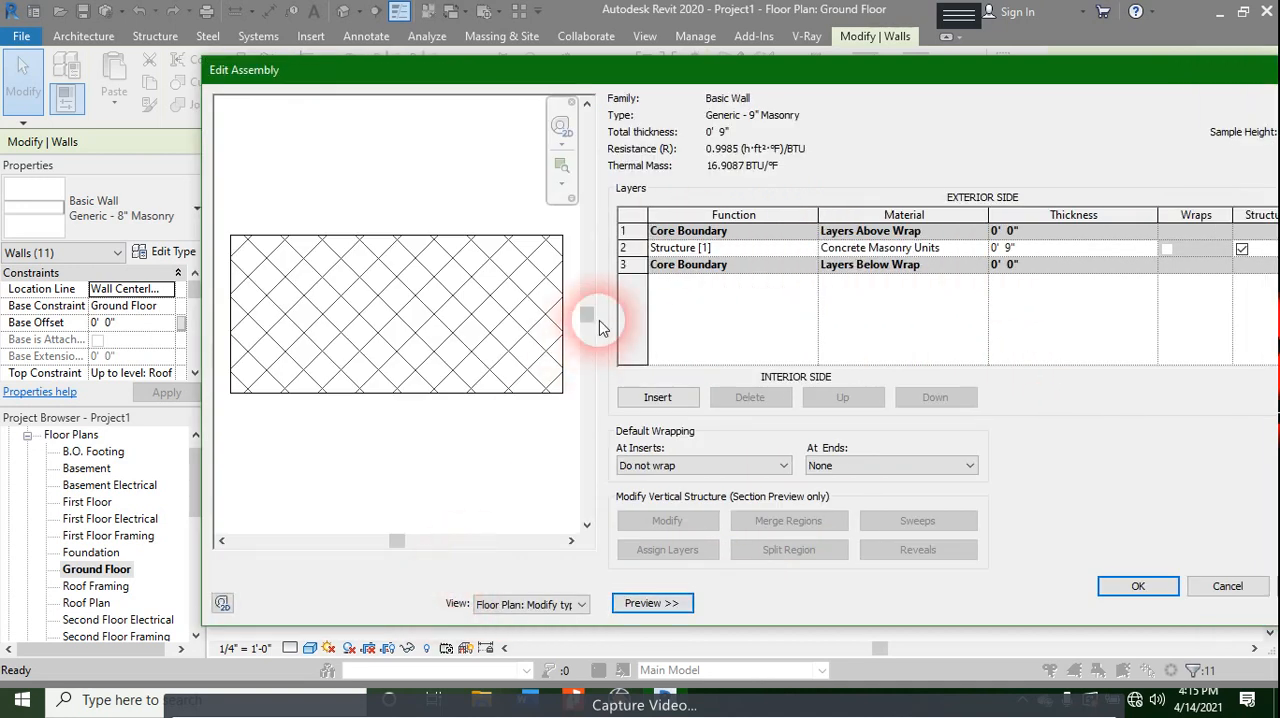
pyautogui.moveTo(667, 75); pyautogui.dragTo(477, 81)
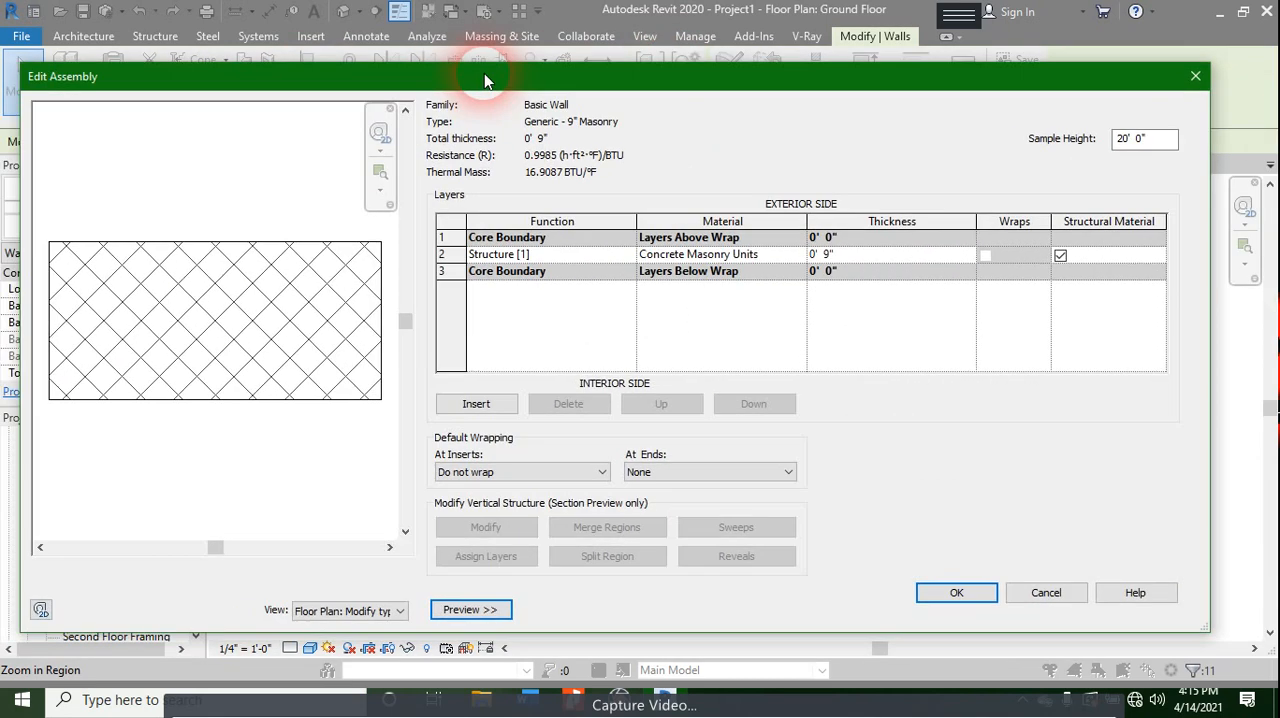
# - Inspect the Concrete Masonry Units material's appearance and masonry texture image, leaving the settings as they are
pyautogui.click(773, 255)
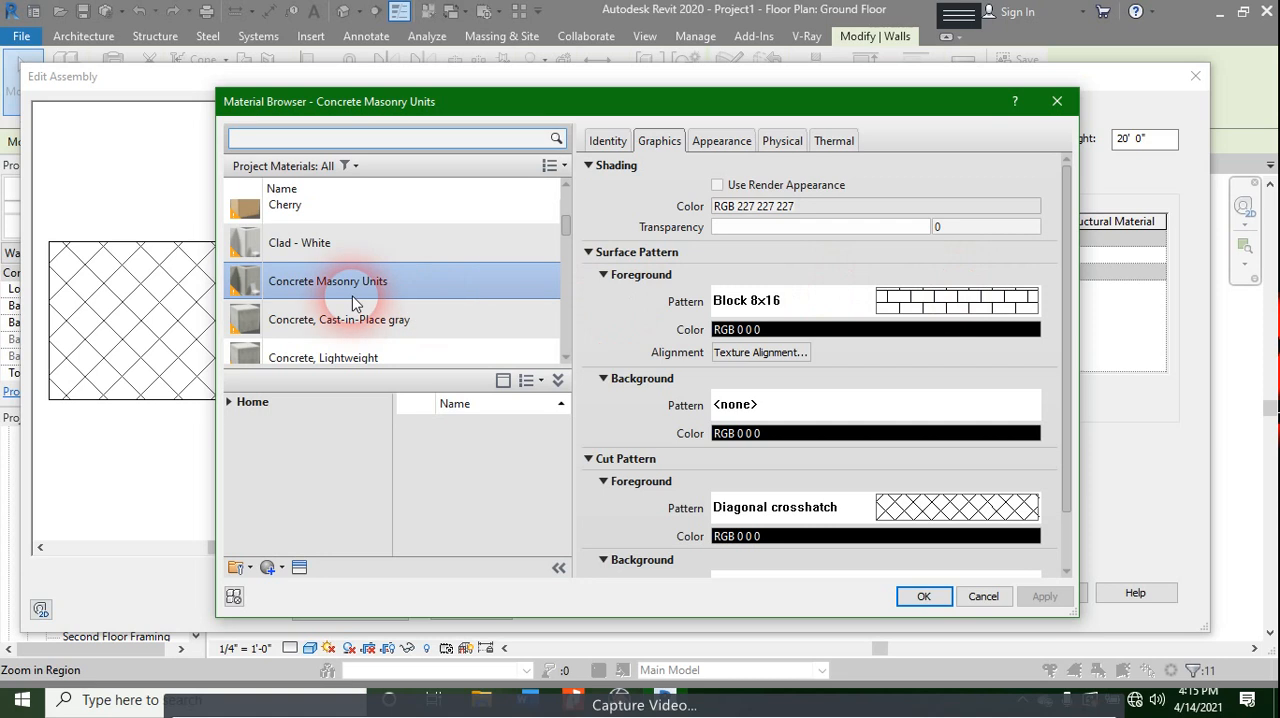
pyautogui.click(726, 141)
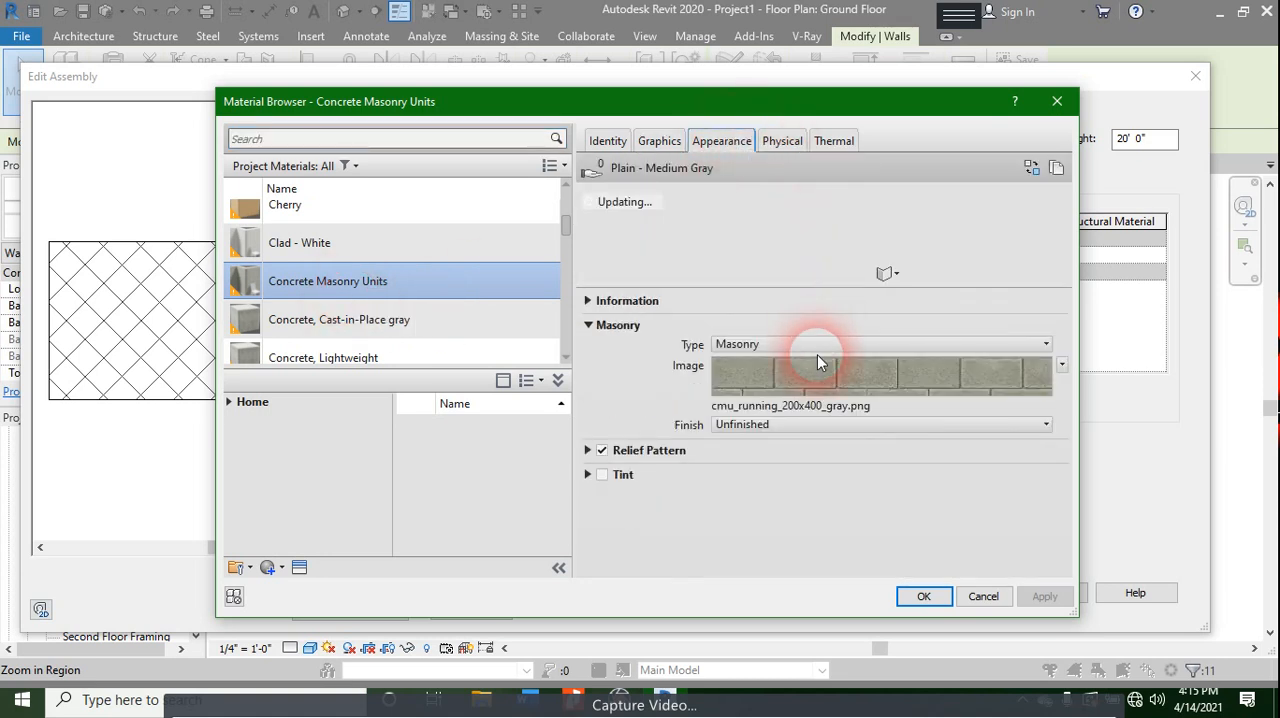
pyautogui.click(812, 390)
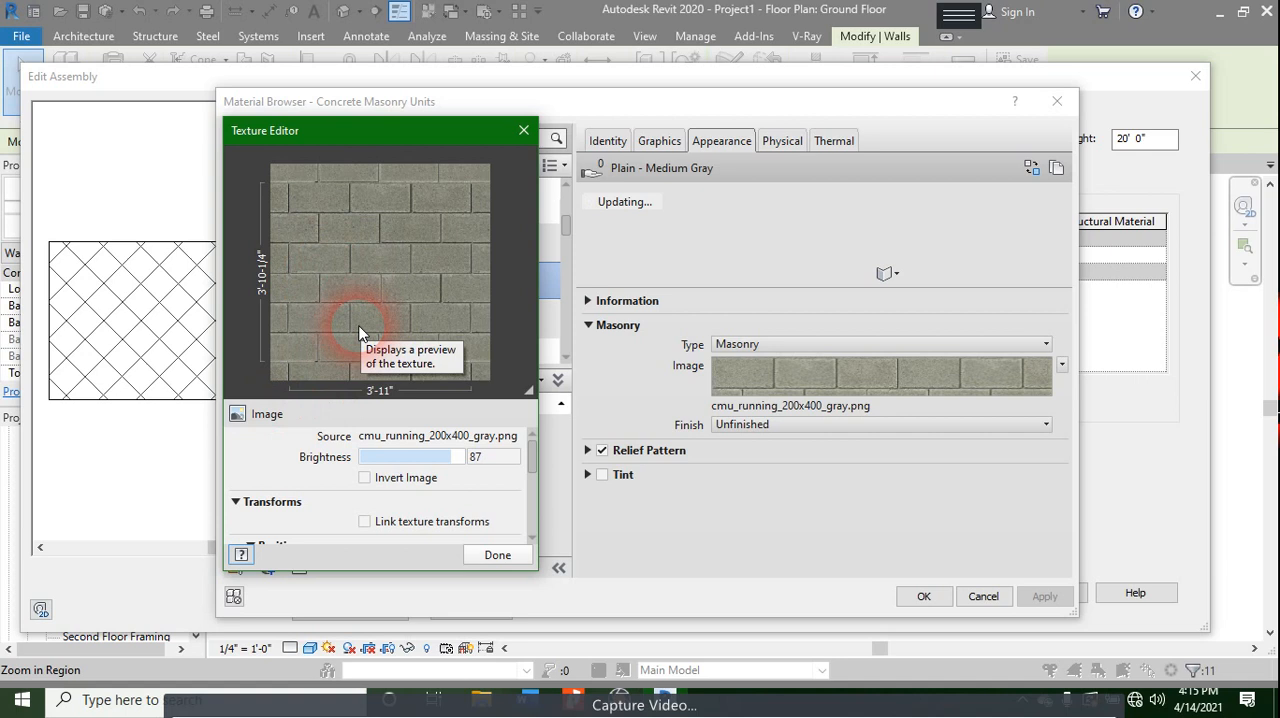
pyautogui.click(523, 130)
pyautogui.click(1063, 104)
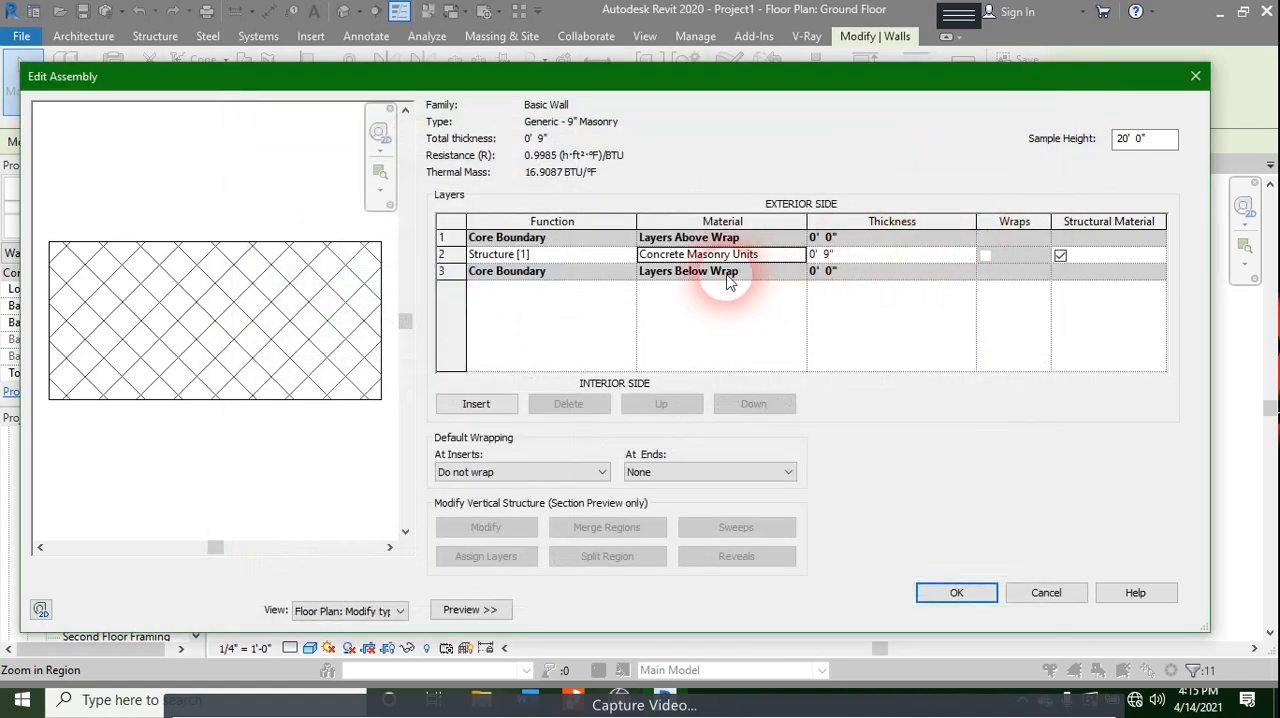
pyautogui.click(468, 280)
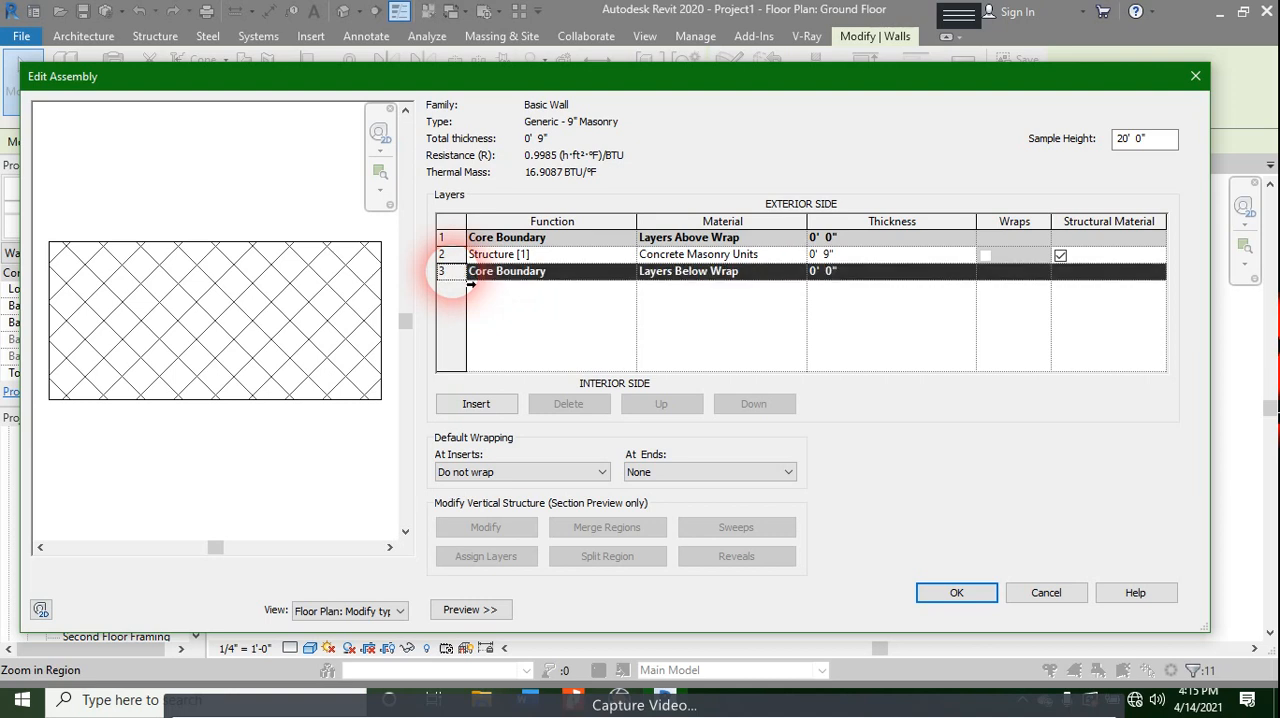
pyautogui.click(452, 255)
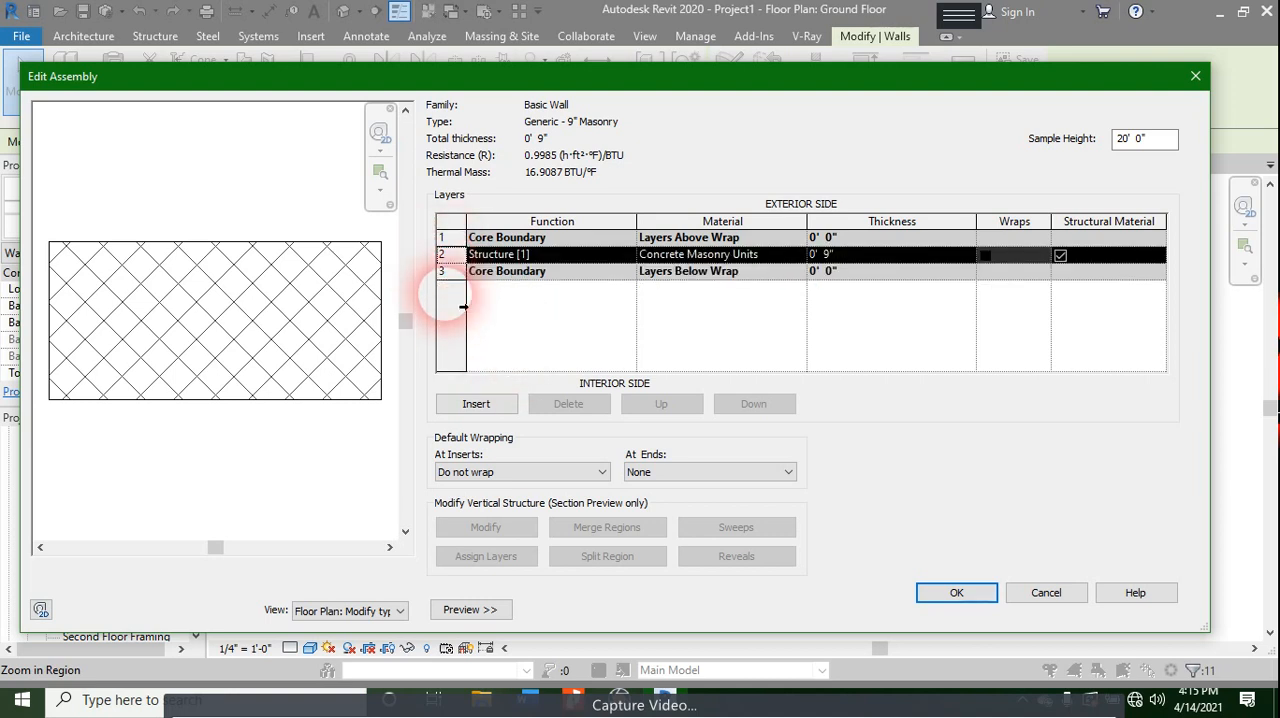
pyautogui.click(475, 404)
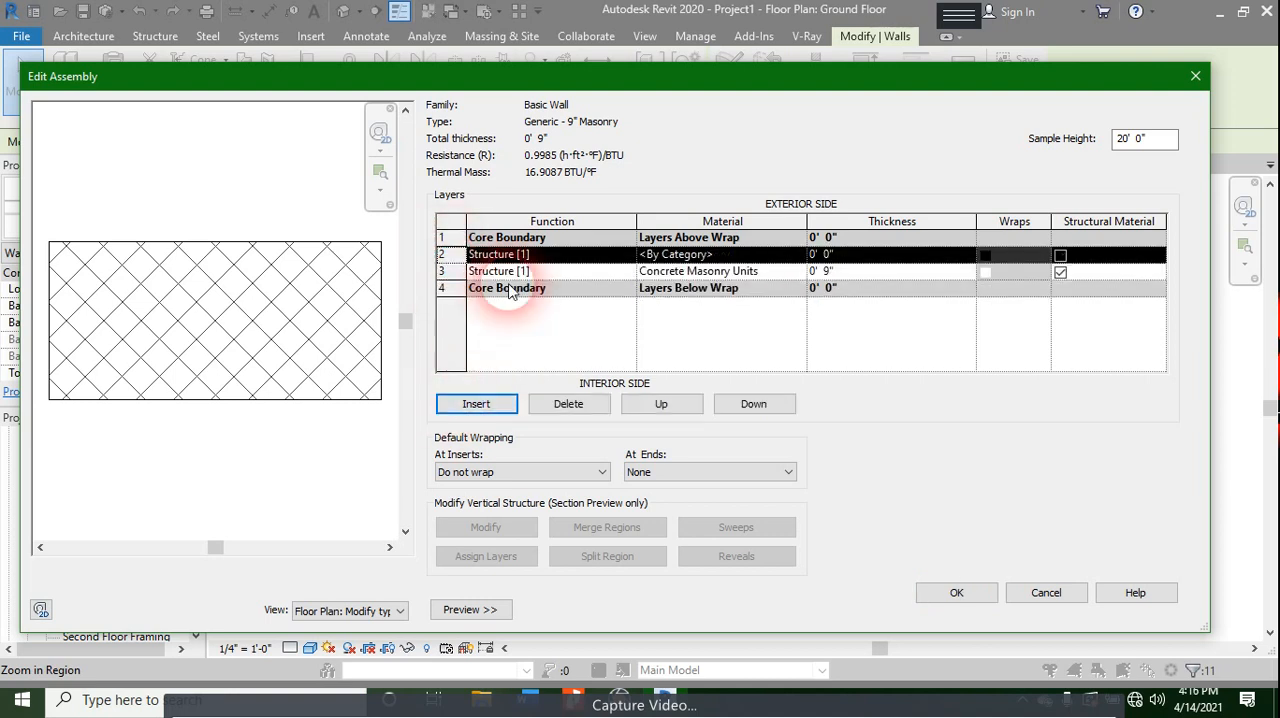
pyautogui.click(692, 256)
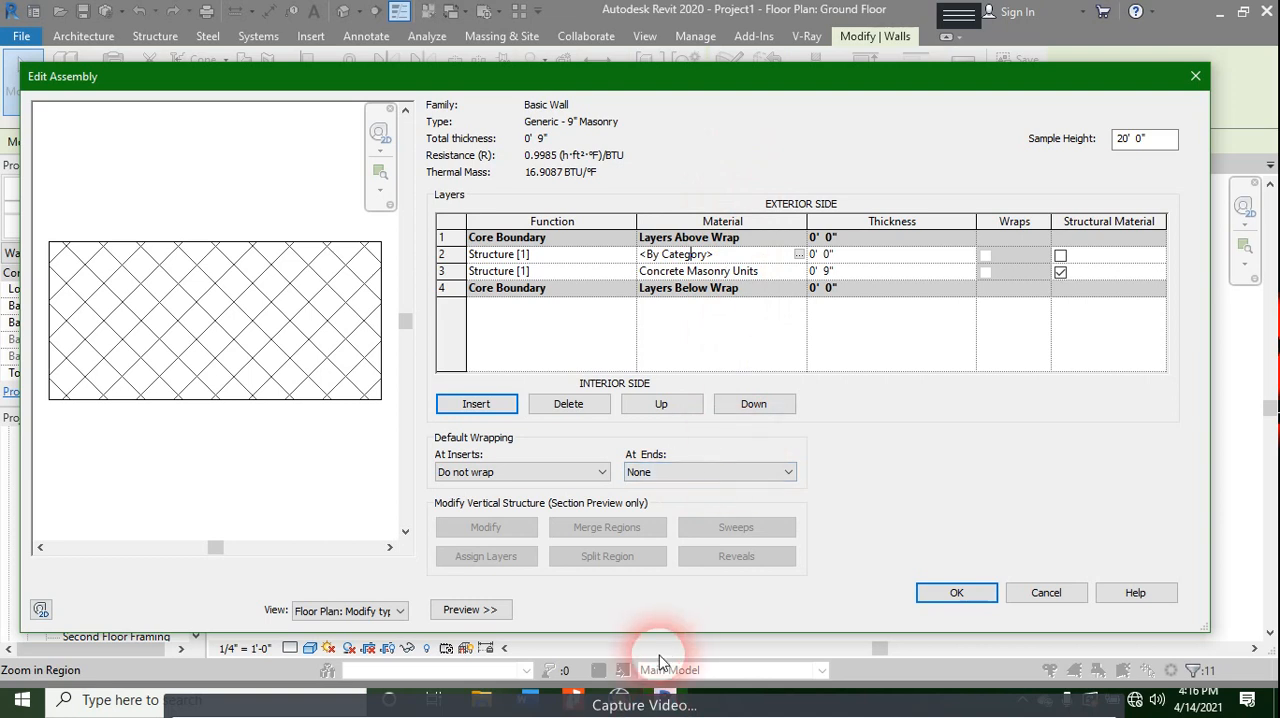
pyautogui.click(1181, 74)
# - Confirm the Generic - 9" Masonry type for the selected walls and clear the selection
pyautogui.click(957, 609)
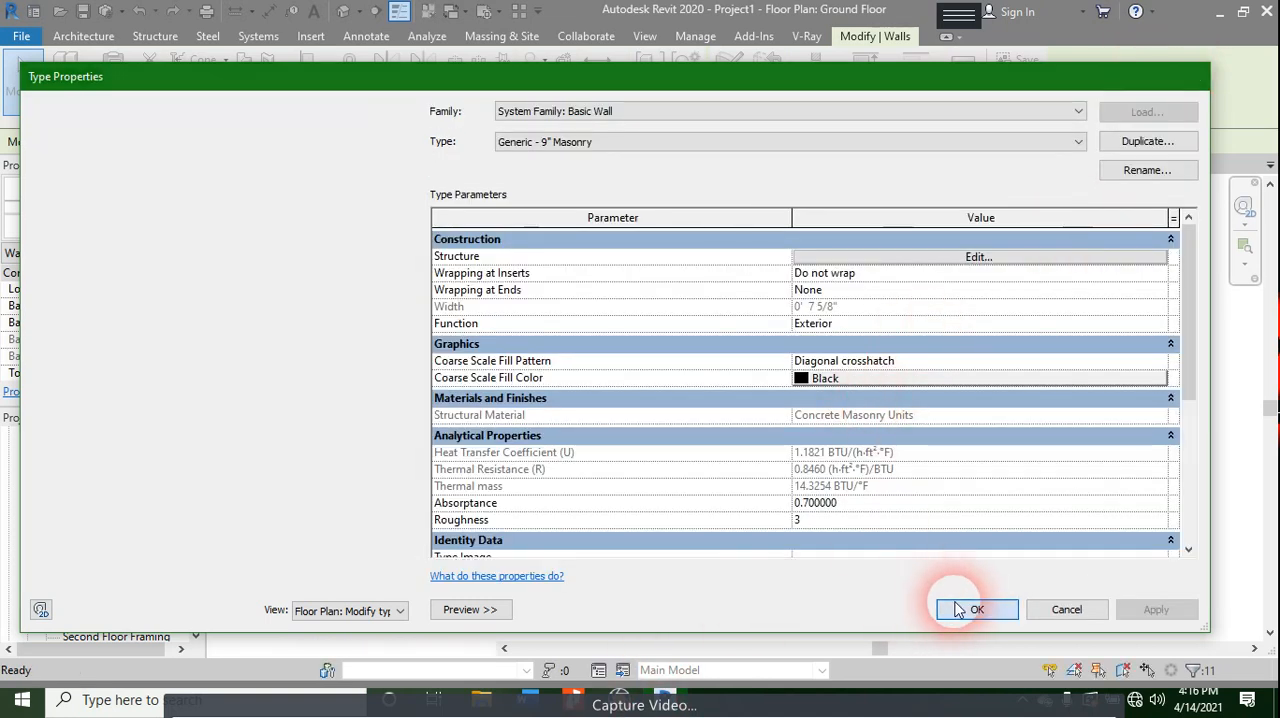
pyautogui.click(923, 323)
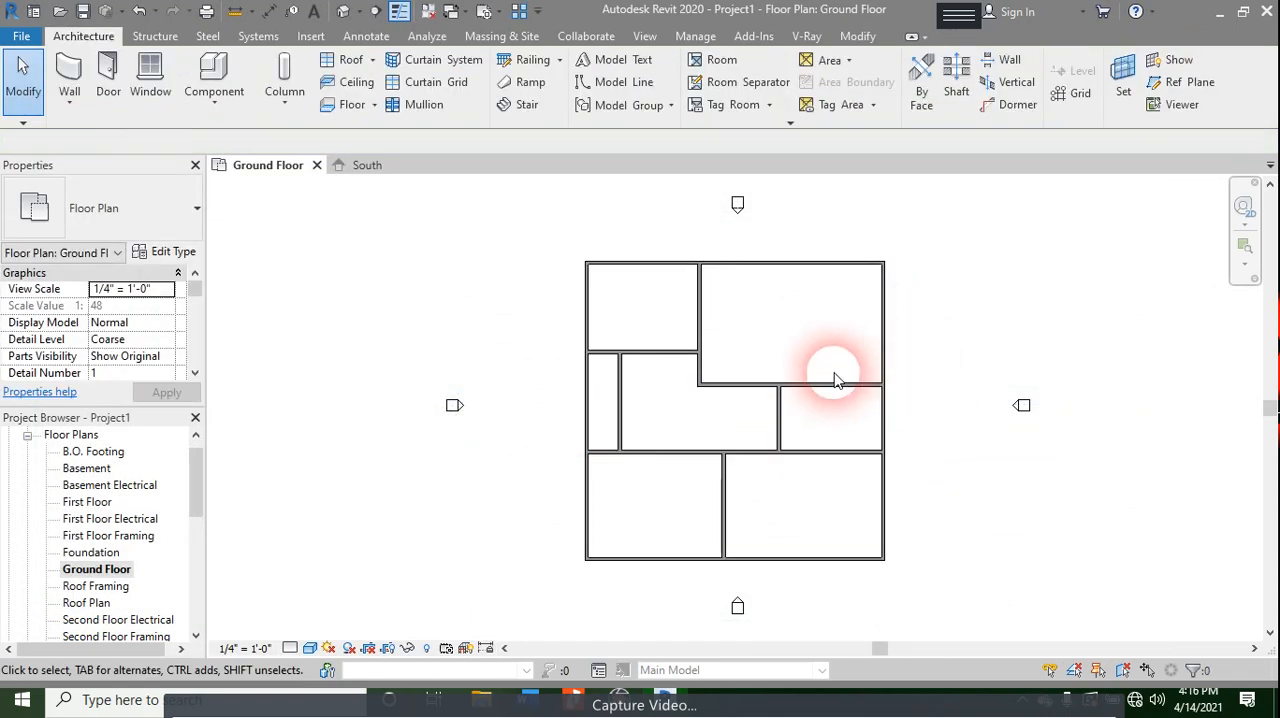
# - Create a Generic - 12" floor on the Ground Floor from a rectangular boundary spanning the exterior walls' northwest and southeast outer corners
pyautogui.click(352, 105)
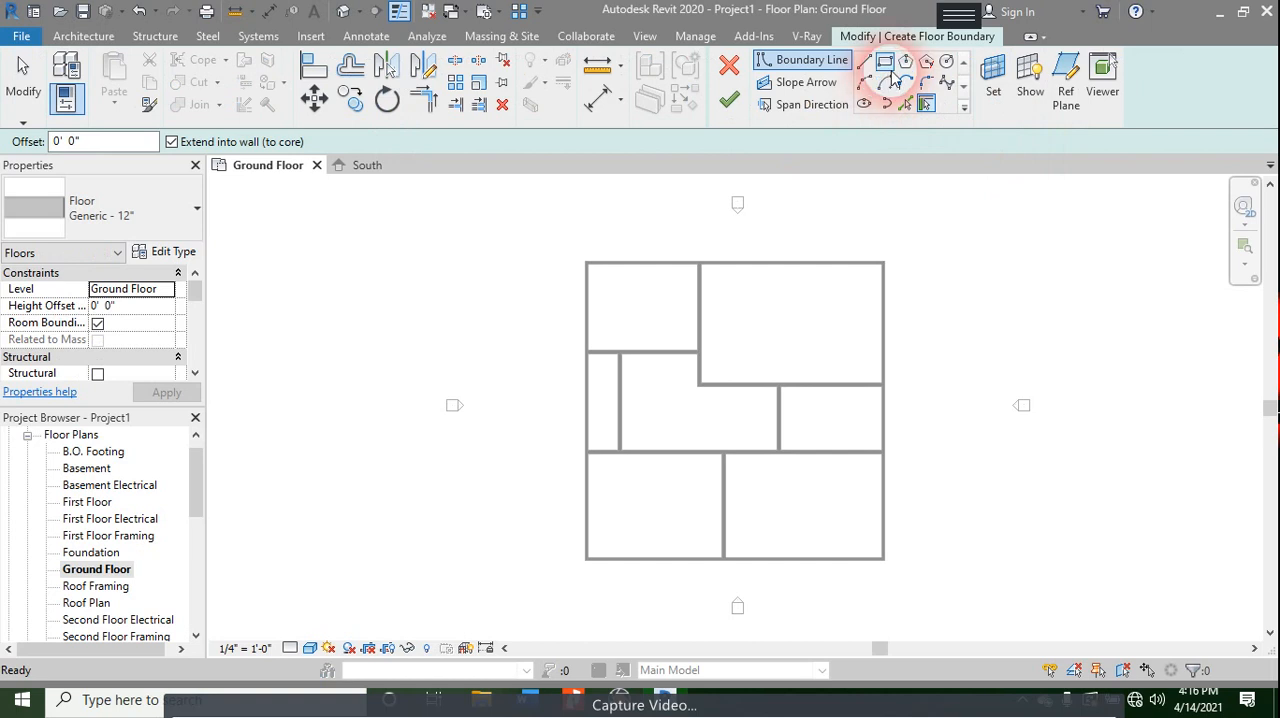
pyautogui.click(886, 63)
pyautogui.scroll(3, 590, 262)
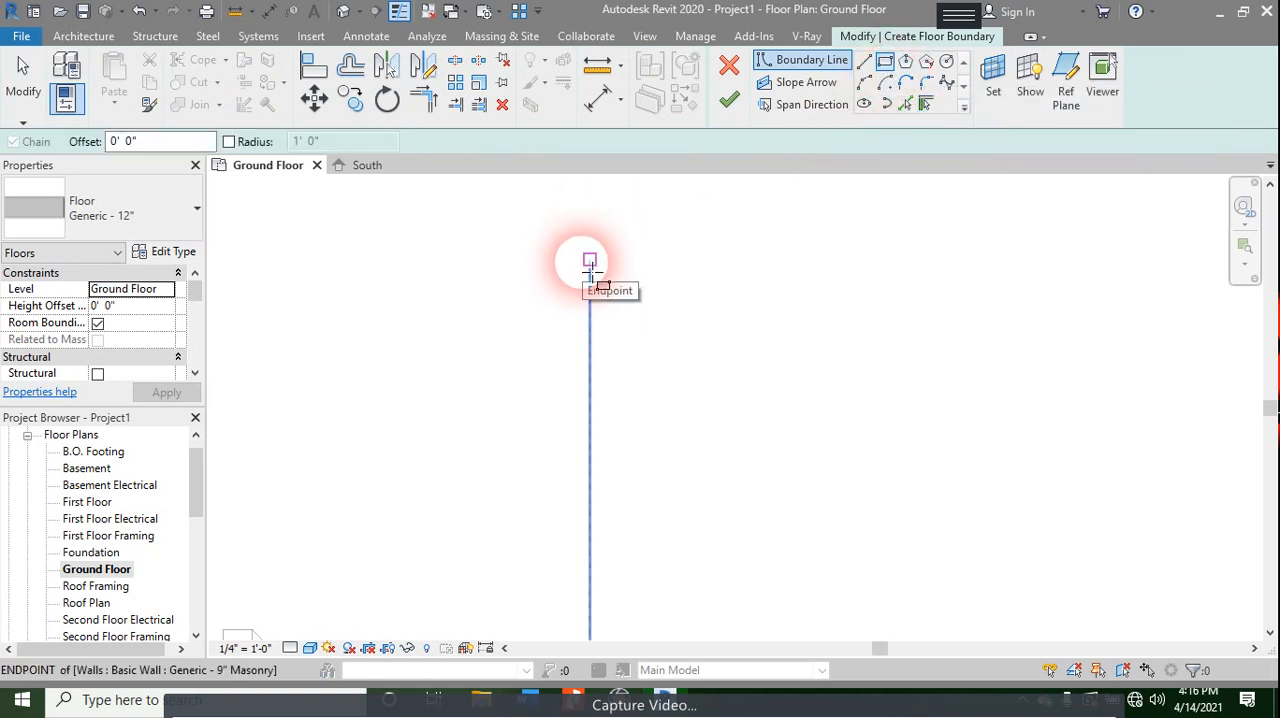
pyautogui.click(590, 265)
pyautogui.scroll(-3, 784, 364)
pyautogui.moveTo(938, 466); pyautogui.dragTo(753, 194, button='middle')
pyautogui.scroll(5, 770, 260)
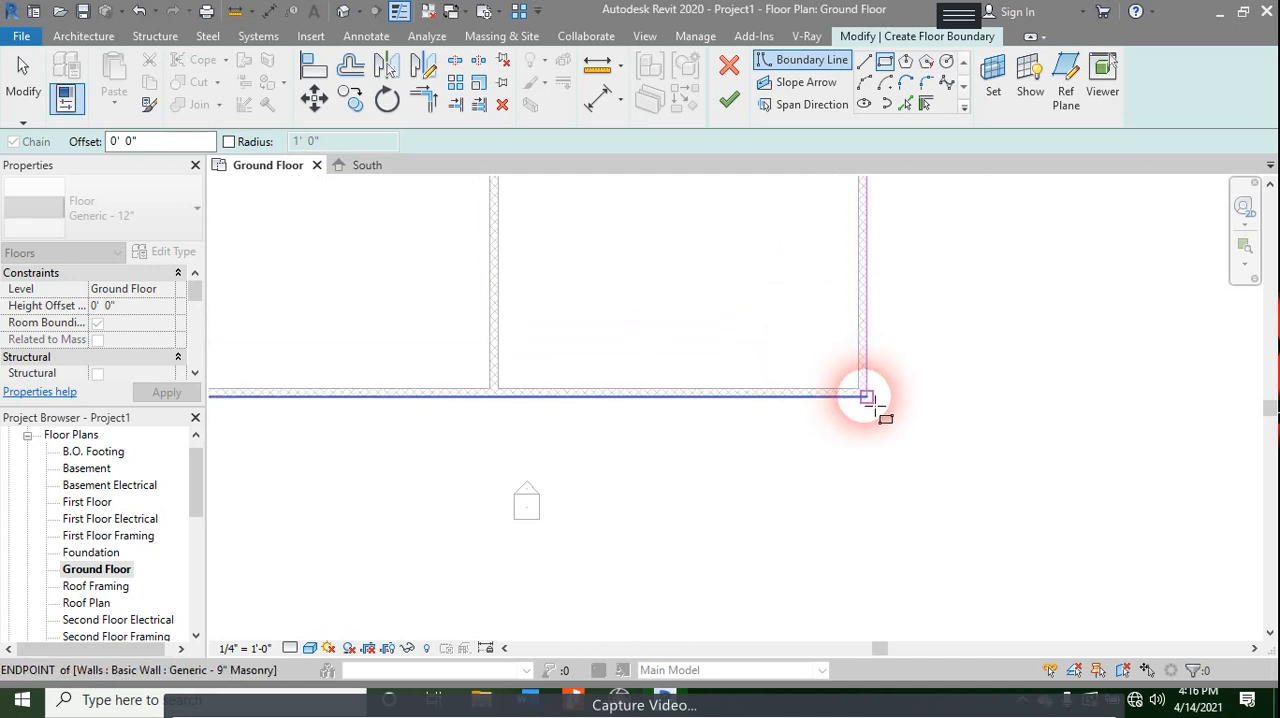
pyautogui.click(867, 397)
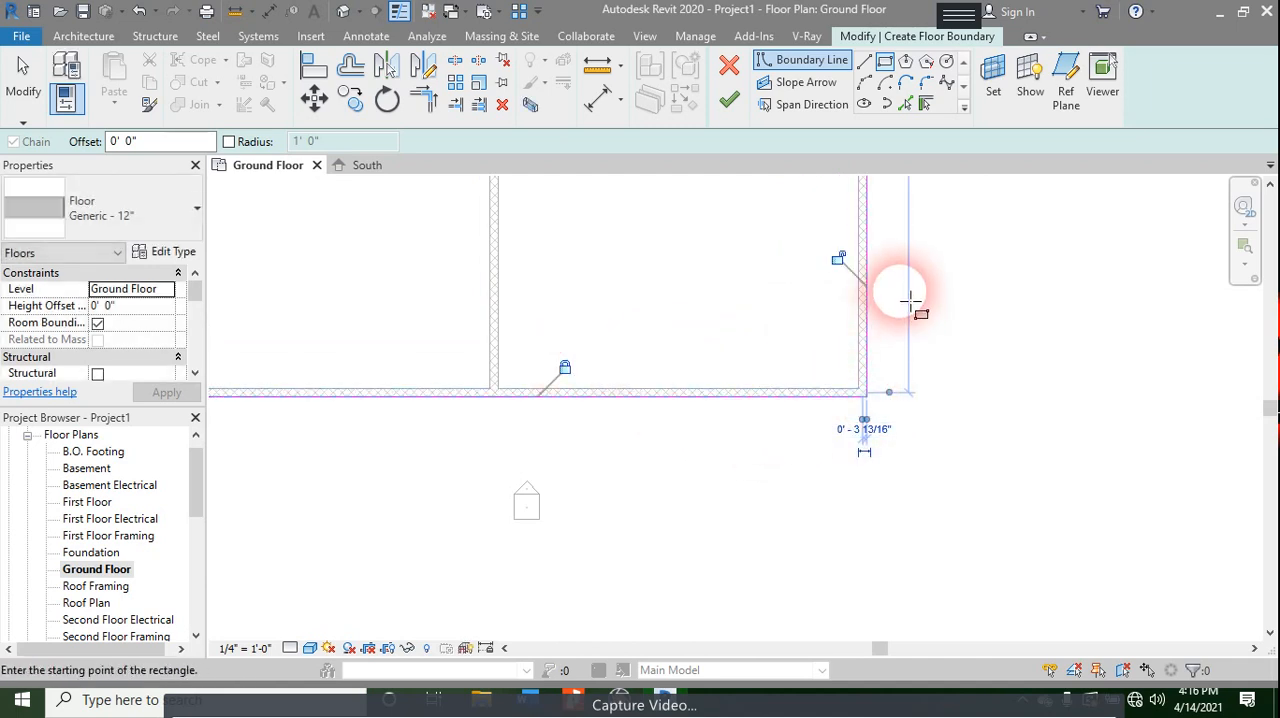
pyautogui.scroll(-3, 700, 320)
pyautogui.moveTo(680, 314); pyautogui.dragTo(1154, 633, button='middle')
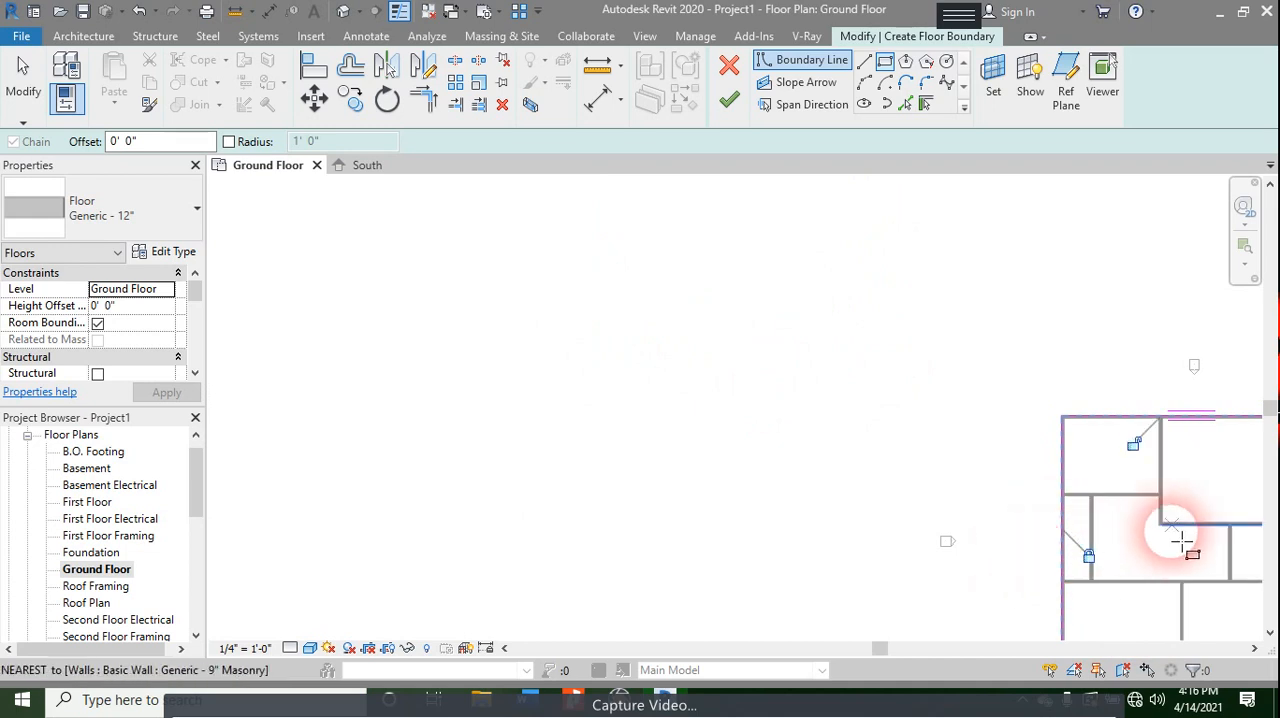
pyautogui.moveTo(1182, 541); pyautogui.dragTo(965, 559, button='middle')
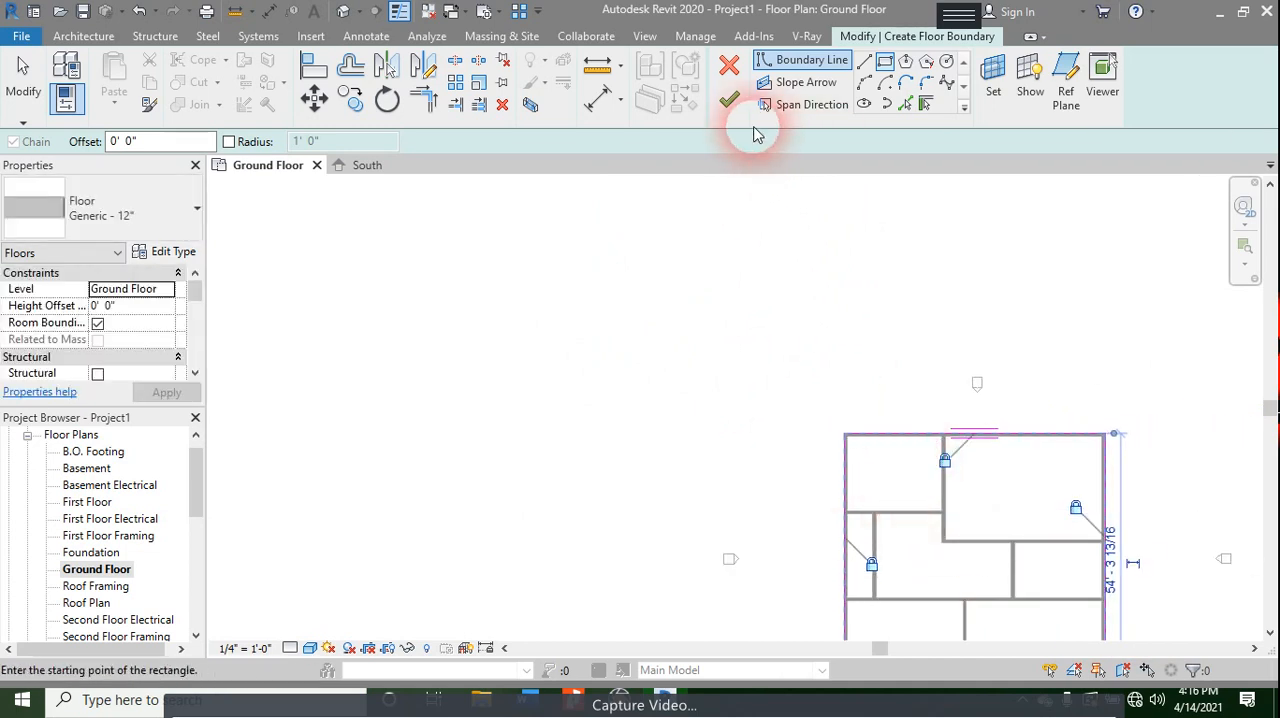
pyautogui.click(729, 99)
pyautogui.click(837, 309)
# - Filter the selected elements down to the floor only and change its type to Concrete Slab - 4"
pyautogui.scroll(-3, 837, 309)
pyautogui.moveTo(820, 402); pyautogui.dragTo(700, 343, button='middle')
pyautogui.scroll(2, 700, 343)
pyautogui.moveTo(996, 249); pyautogui.dragTo(950, 304)
pyautogui.click(733, 84)
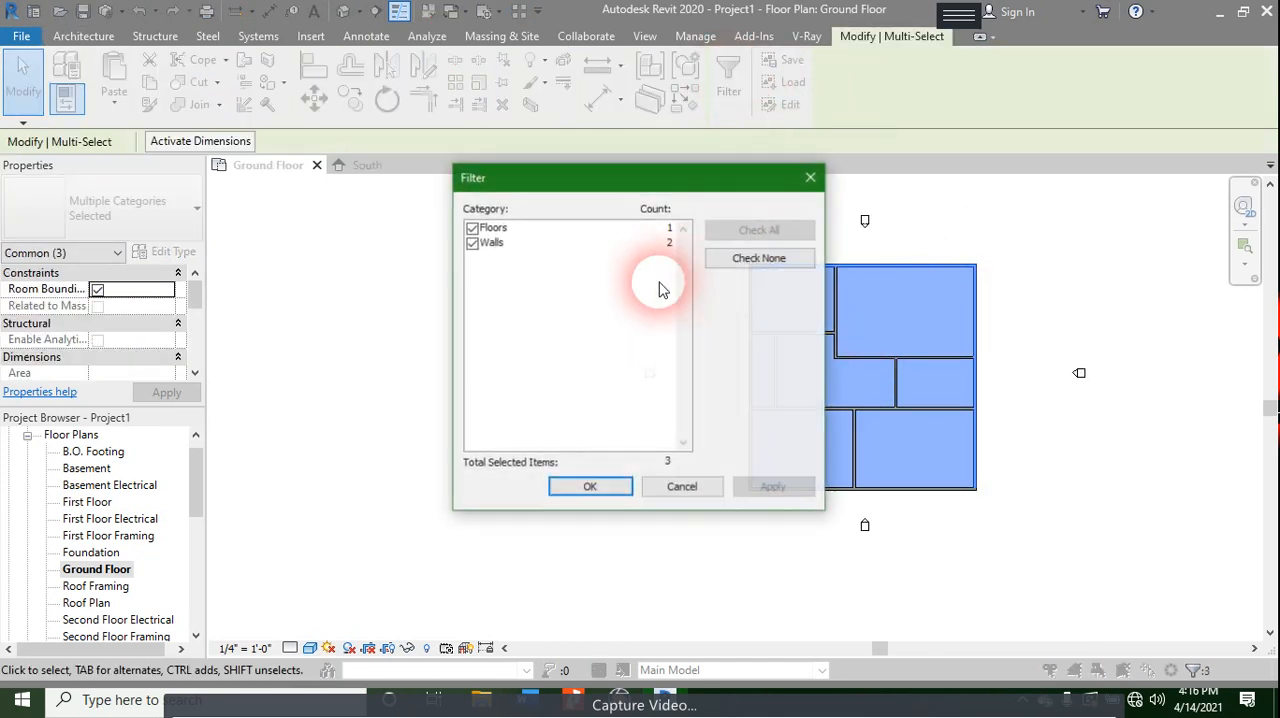
pyautogui.click(472, 243)
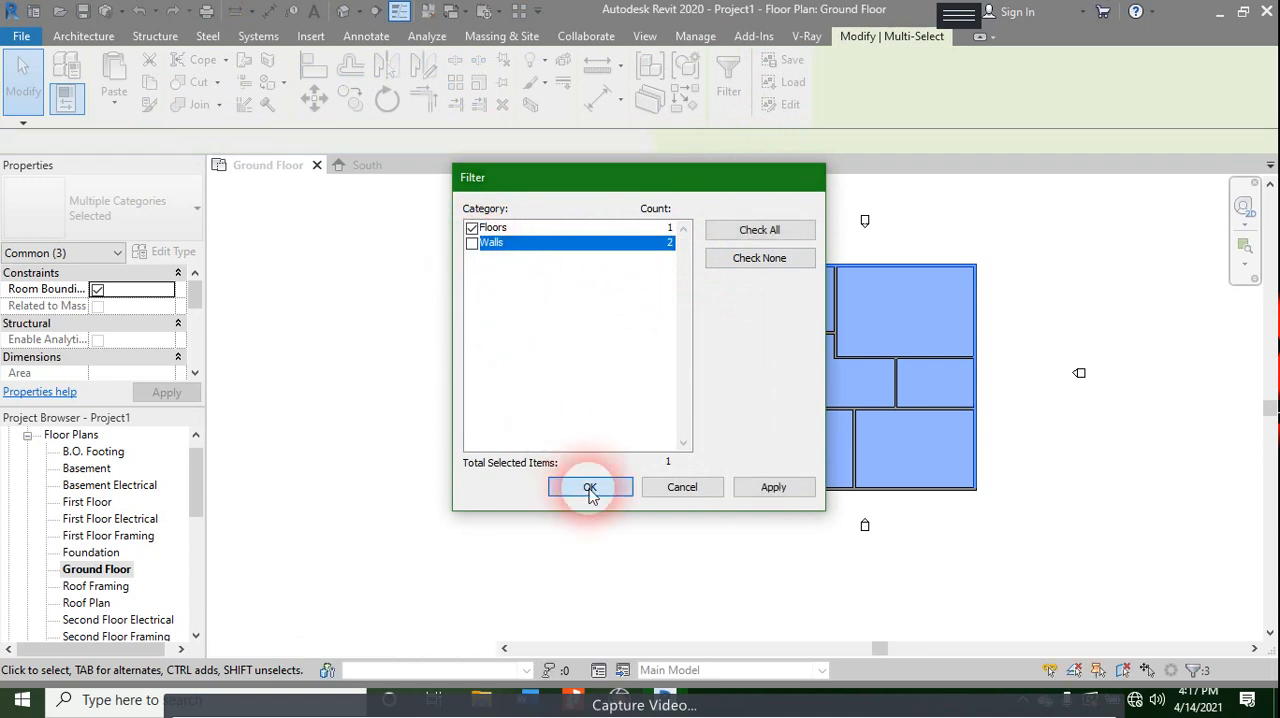
pyautogui.click(590, 489)
pyautogui.click(188, 251)
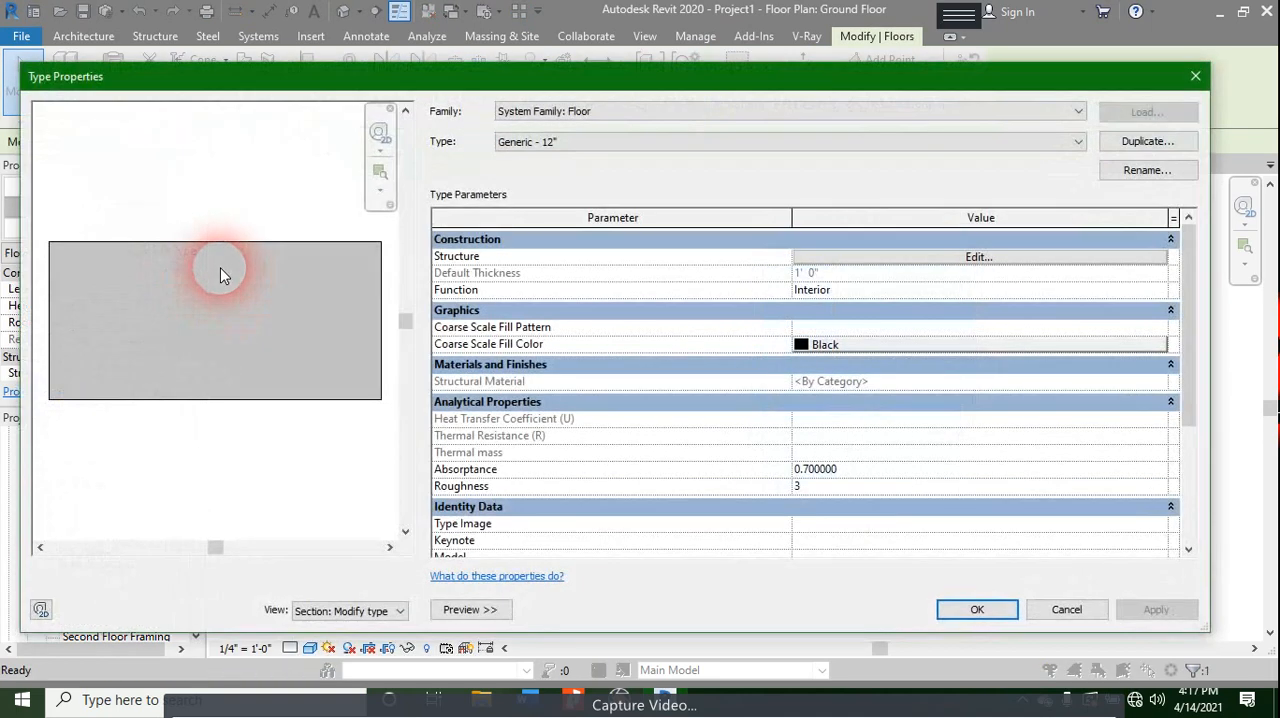
pyautogui.press('Escape')
pyautogui.click(150, 215)
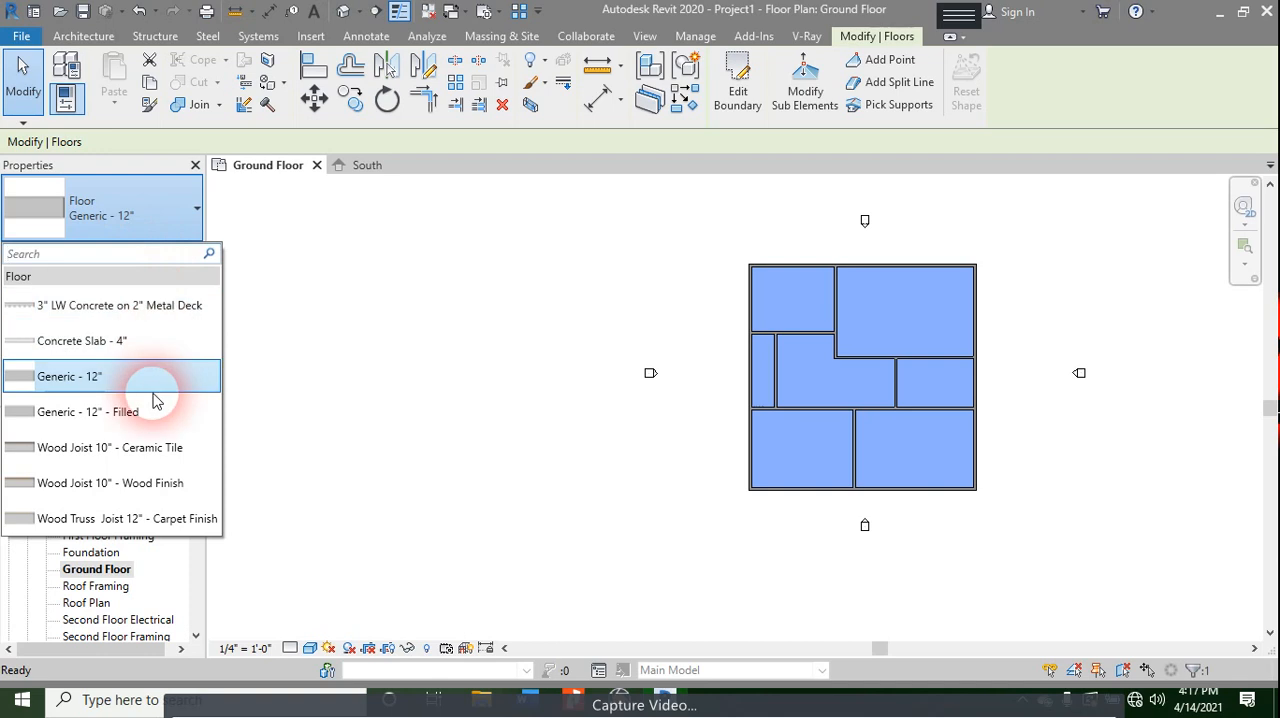
pyautogui.click(138, 338)
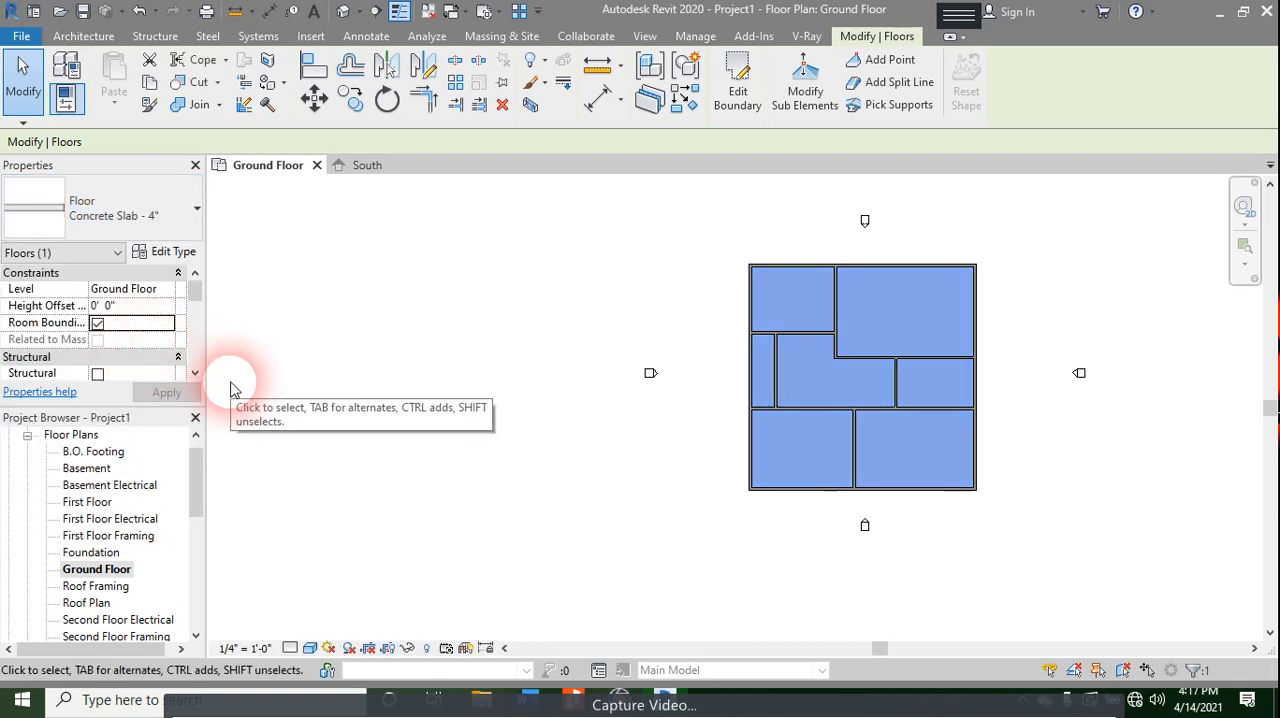
pyautogui.click(560, 431)
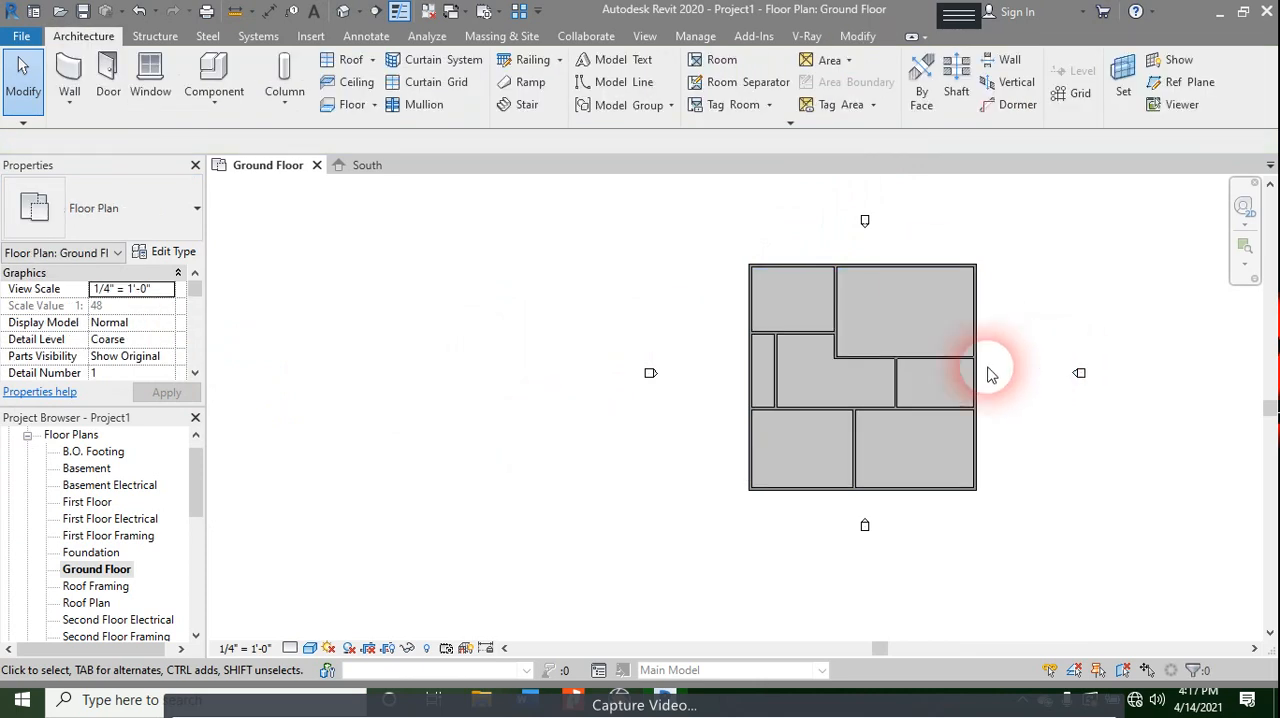
# - Open the default 3D view of the house and set its visual style to Realistic
pyautogui.scroll(2, 880, 338)
pyautogui.scroll(2, 1026, 304)
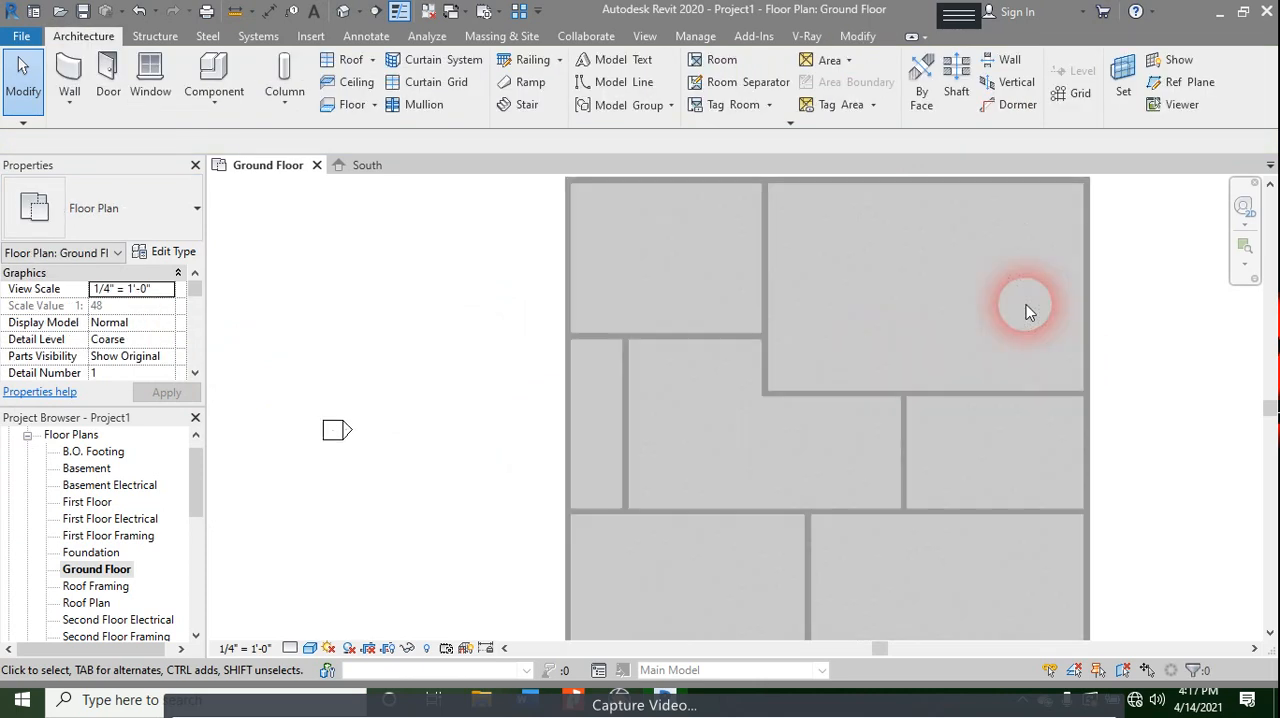
pyautogui.scroll(-4, 1020, 351)
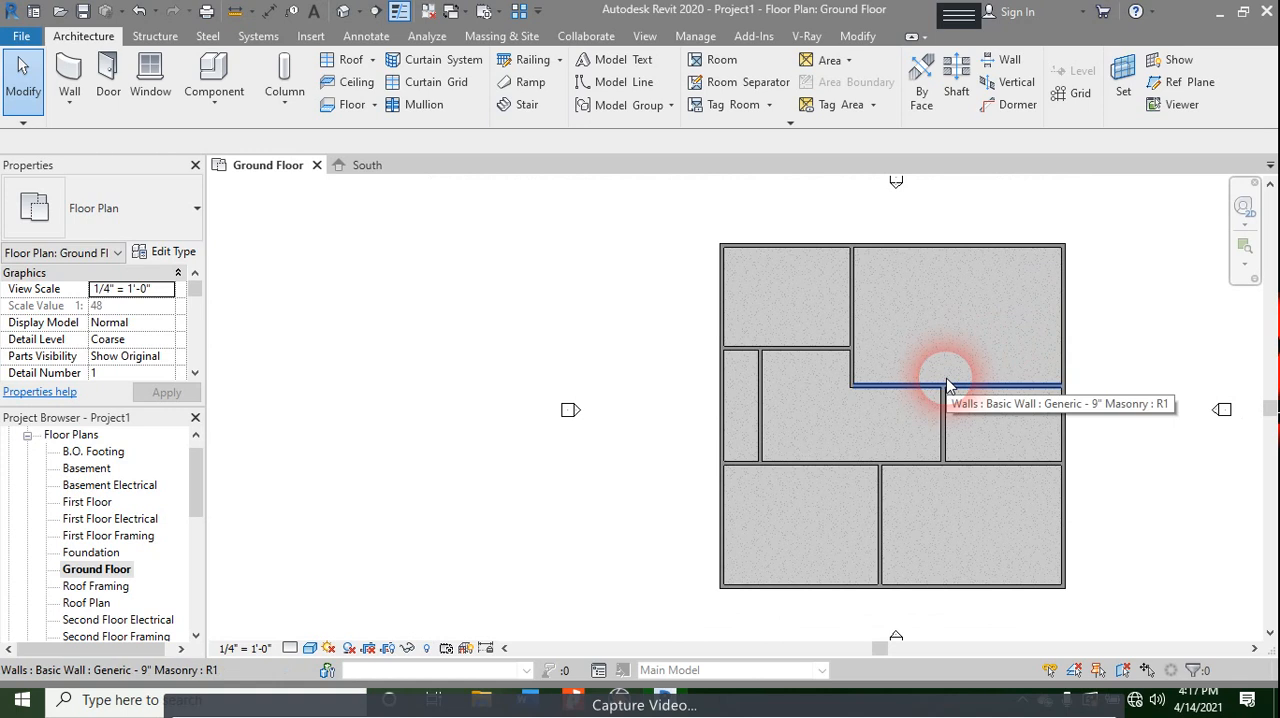
pyautogui.click(352, 14)
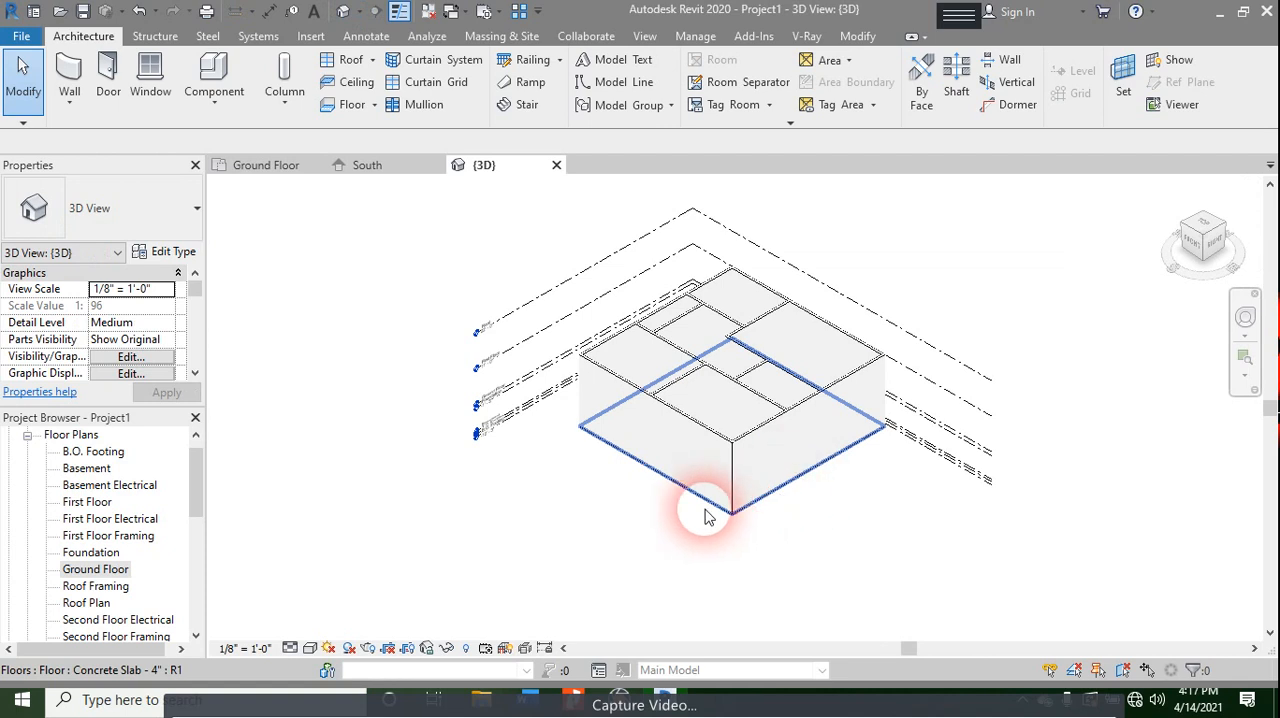
pyautogui.scroll(3, 705, 516)
pyautogui.click(310, 648)
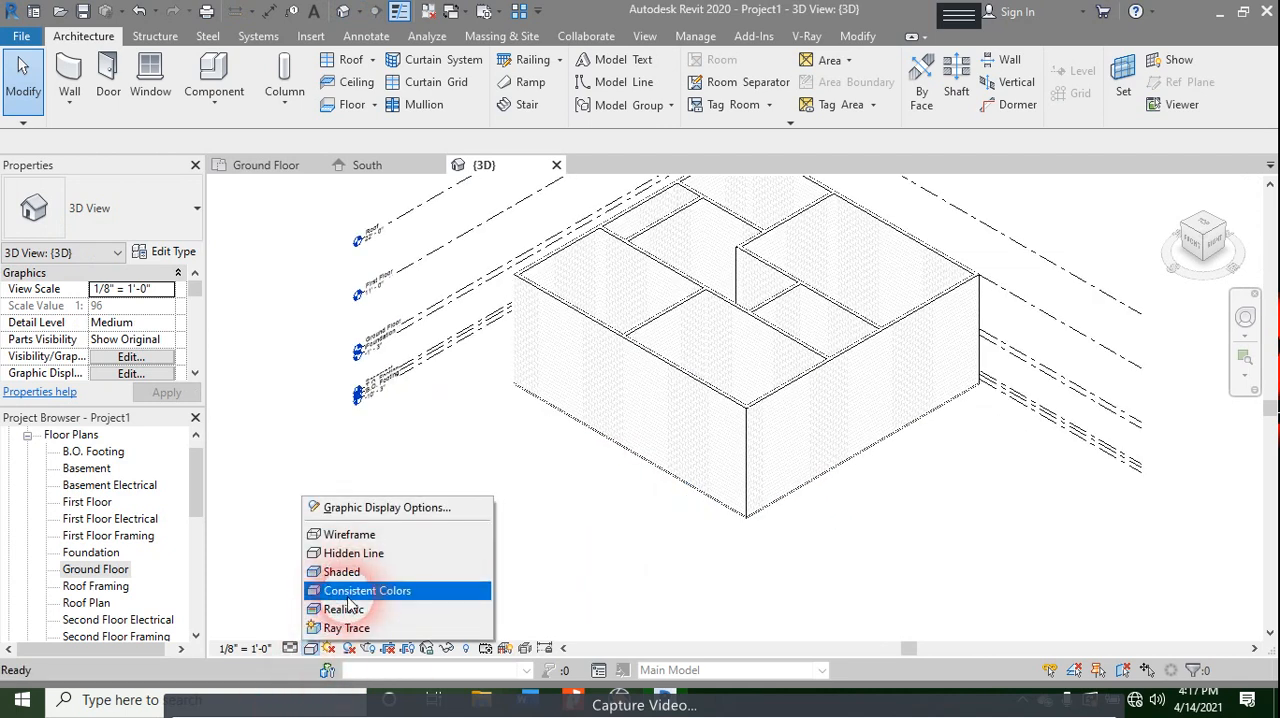
pyautogui.click(349, 607)
# - Copy the ground floor slab and paste it aligned to the First Floor and Roof levels
pyautogui.scroll(1, 727, 555)
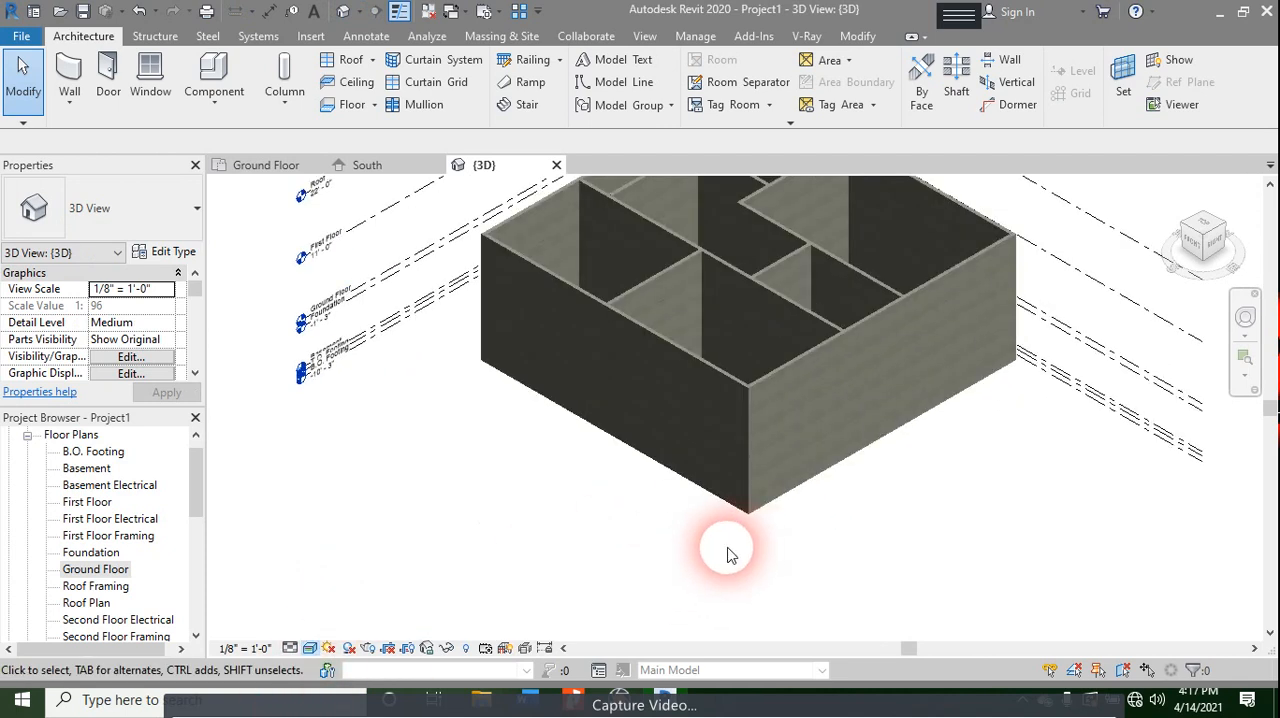
pyautogui.scroll(2, 727, 555)
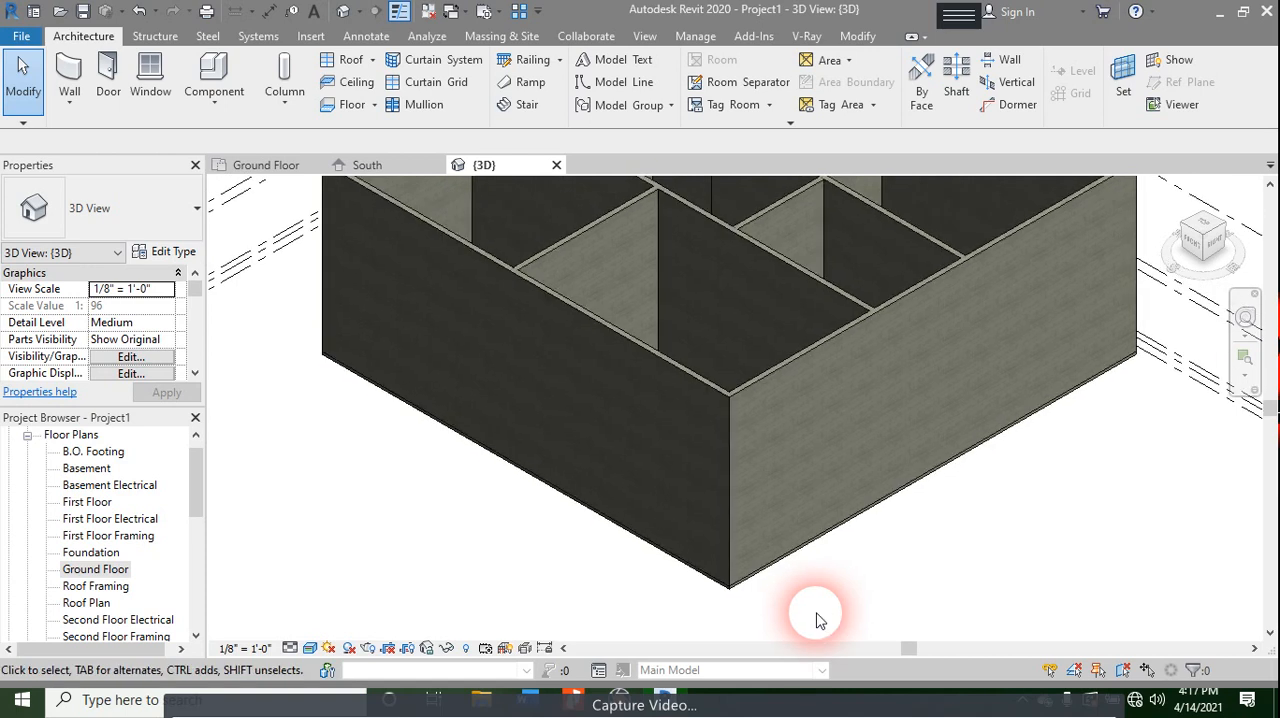
pyautogui.click(733, 592)
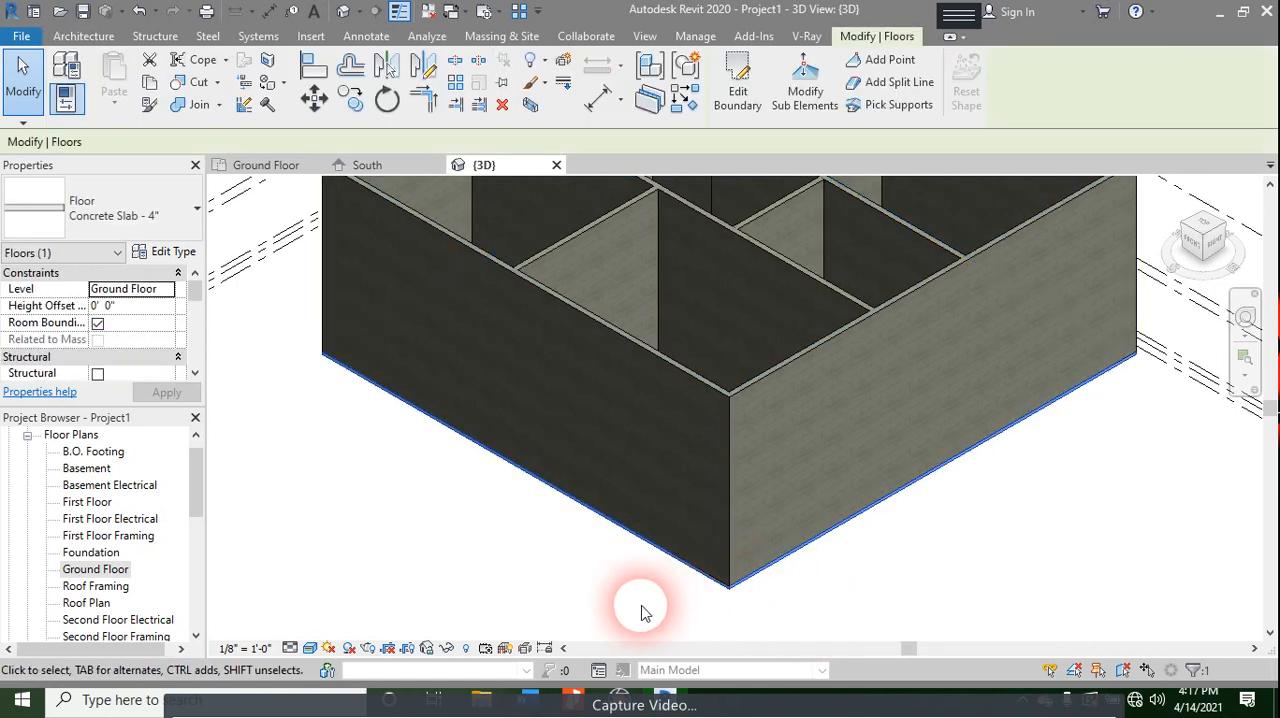
pyautogui.click(150, 83)
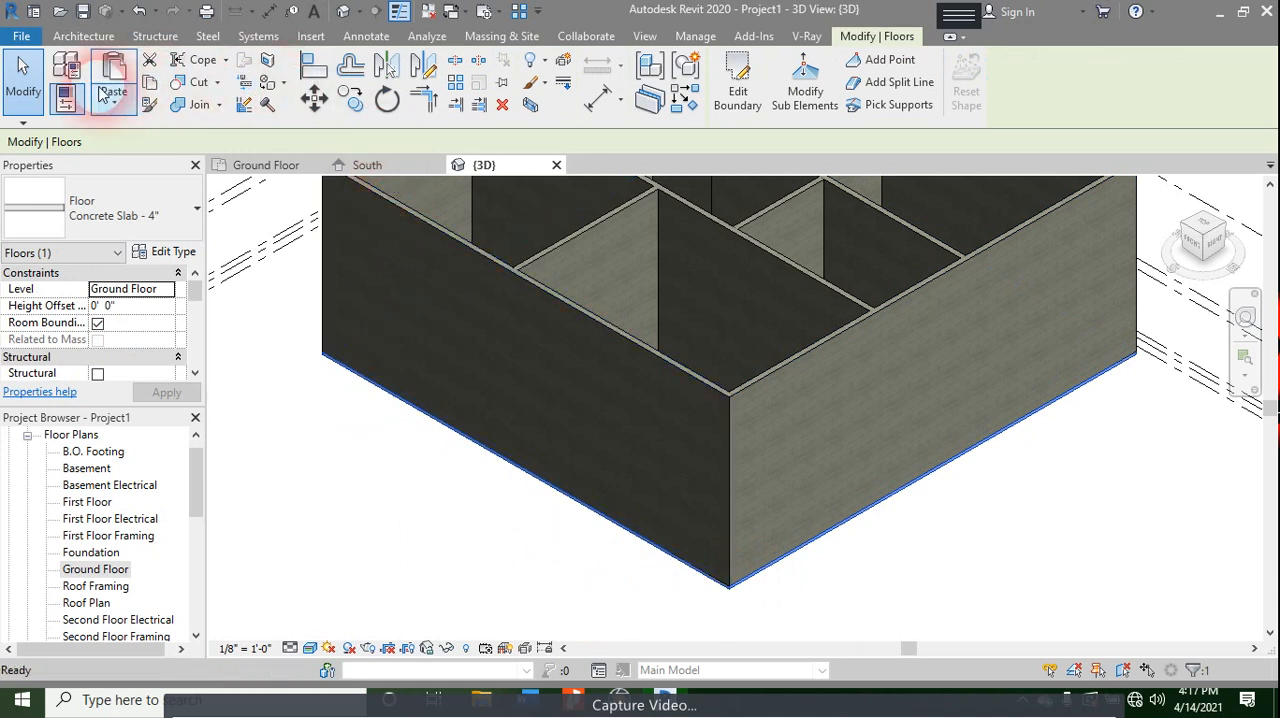
pyautogui.click(114, 100)
pyautogui.click(200, 177)
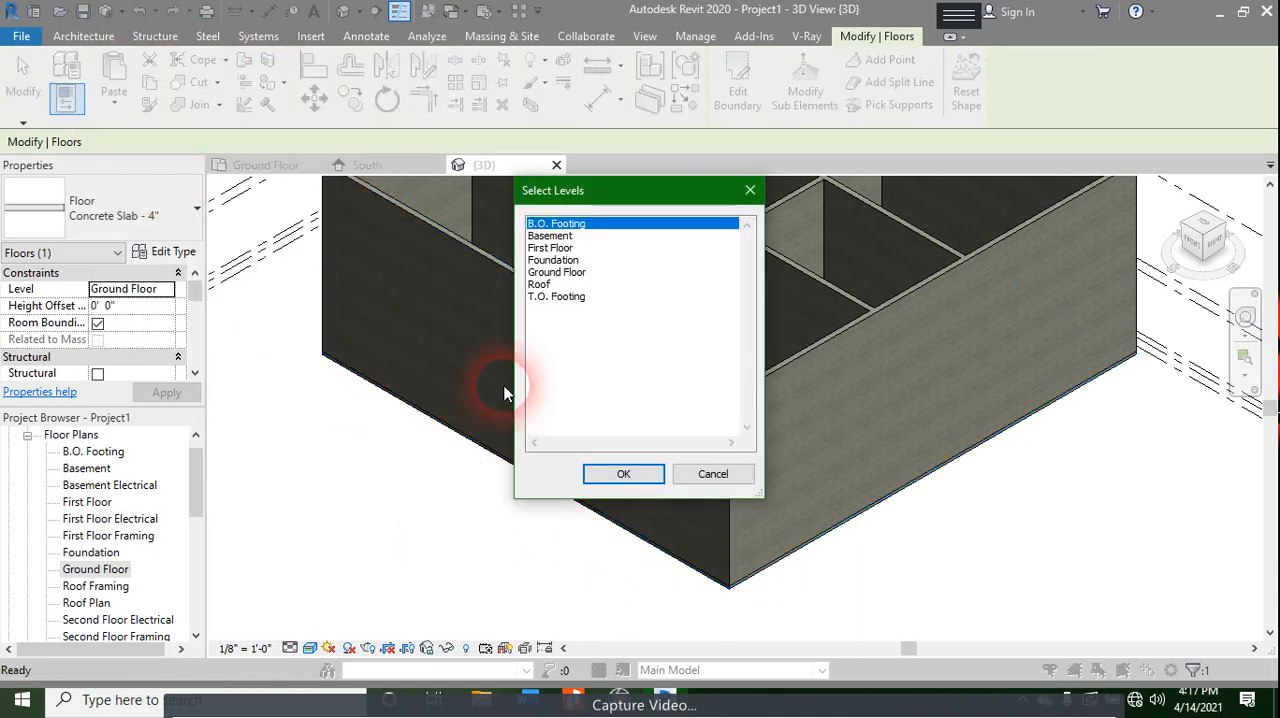
pyautogui.click(545, 236)
pyautogui.click(570, 260)
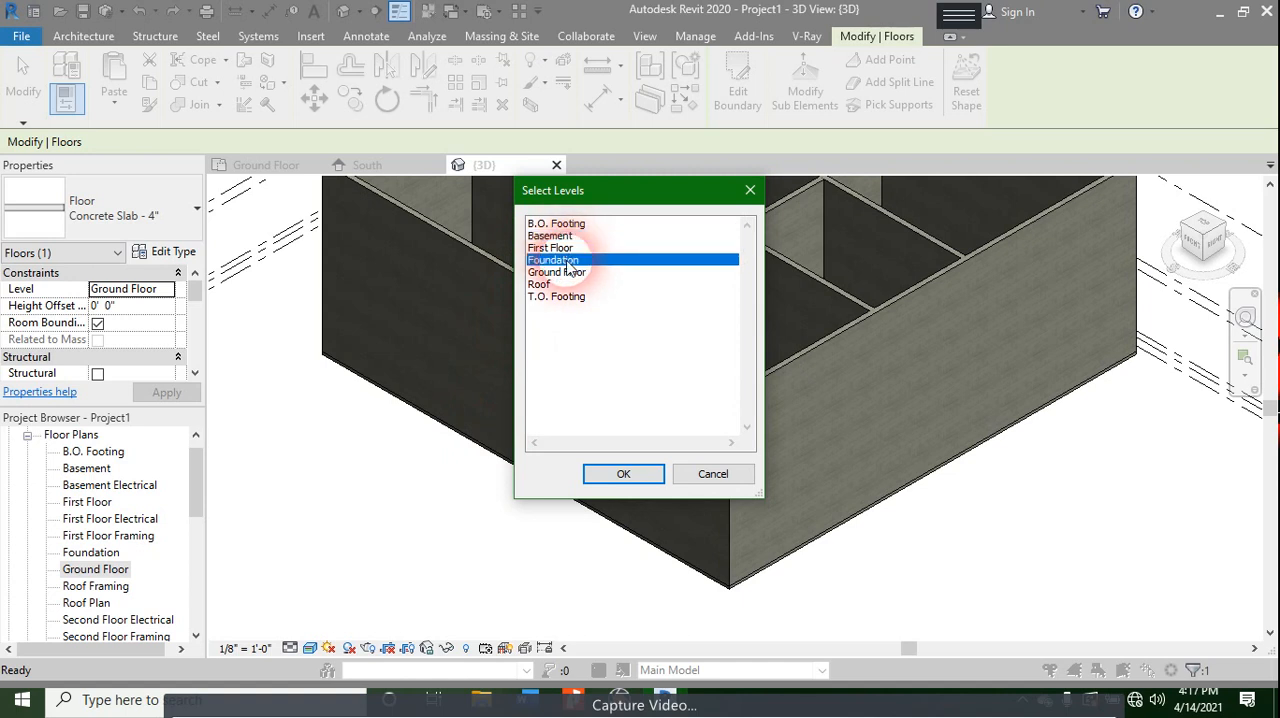
pyautogui.click(562, 248)
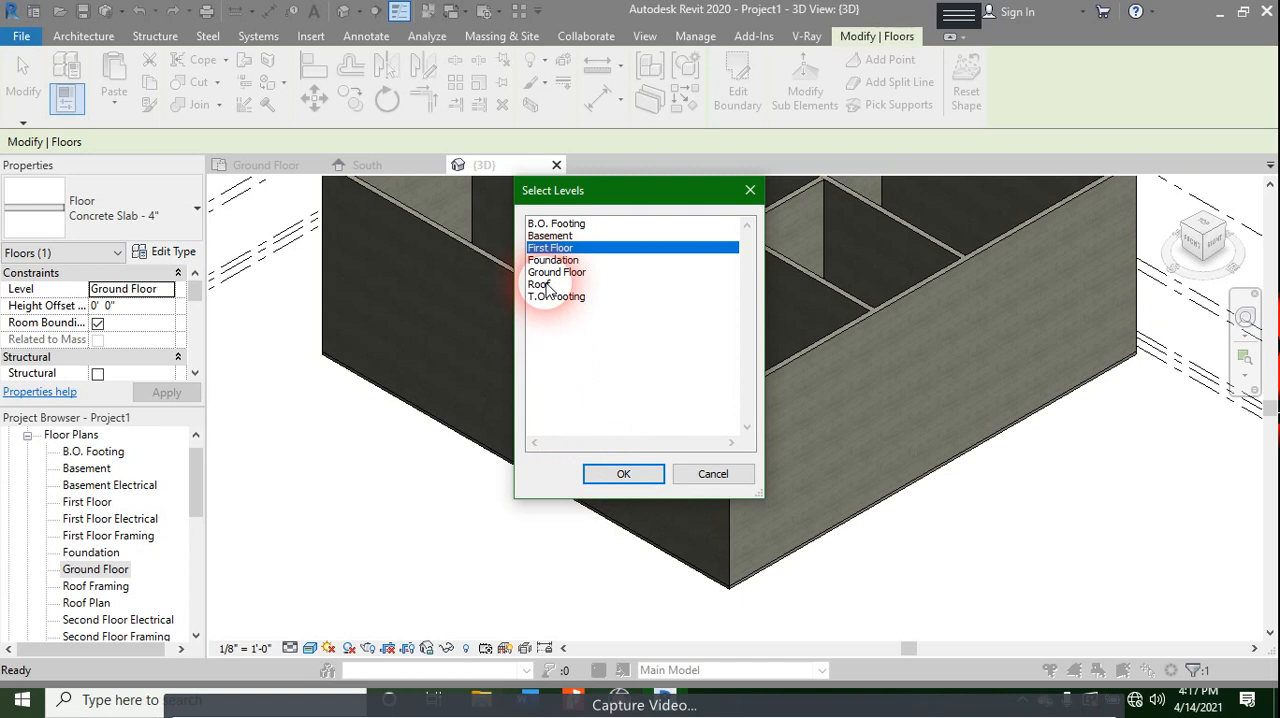
pyautogui.keyDown('ctrl'); pyautogui.click(548, 286); pyautogui.keyUp('ctrl')
pyautogui.click(623, 476)
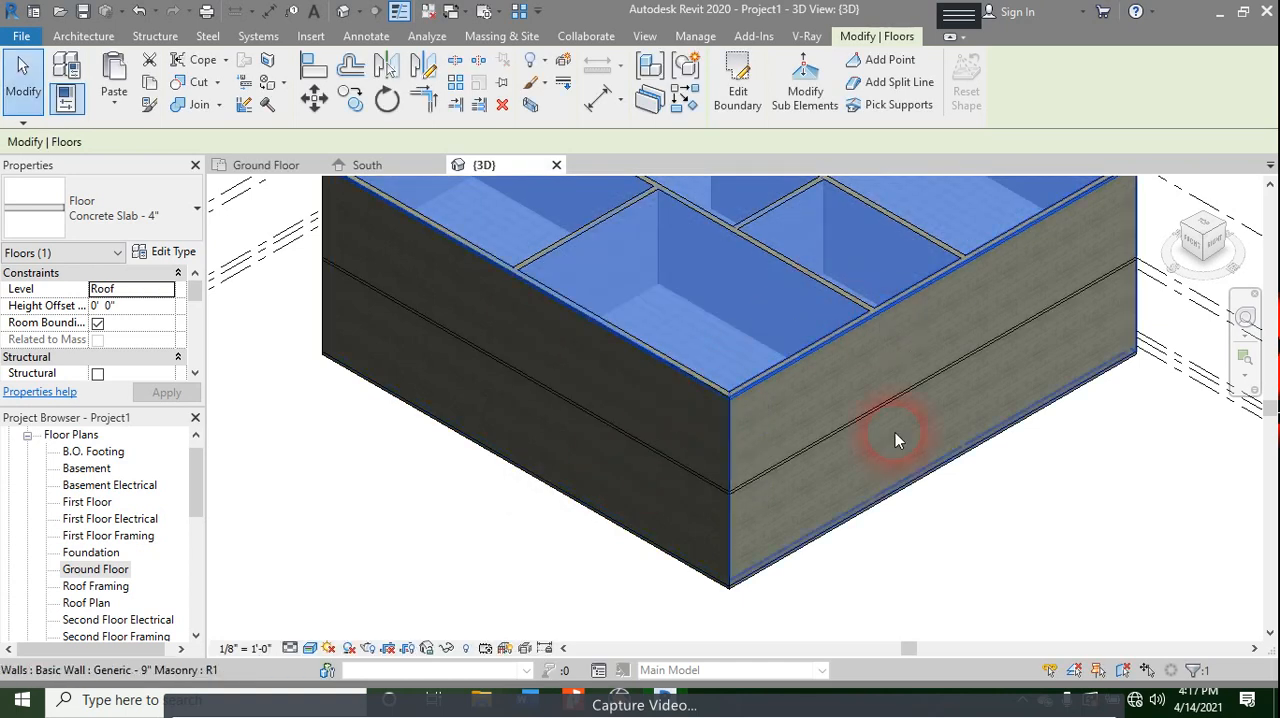
pyautogui.press('Escape')
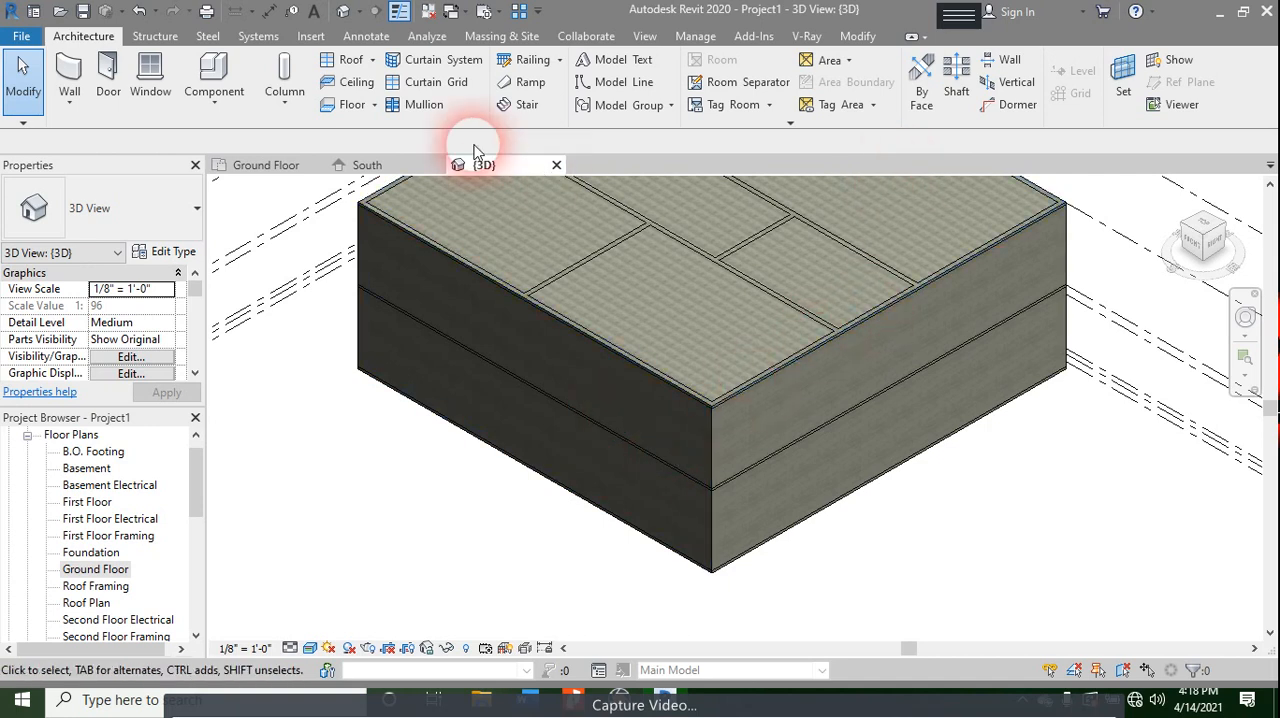
# - Open the Ground Floor reflected ceiling plan and close the Ground Floor floor plan view
pyautogui.click(282, 166)
pyautogui.scroll(3, 1006, 400)
pyautogui.moveTo(1014, 451); pyautogui.dragTo(958, 428, button='middle')
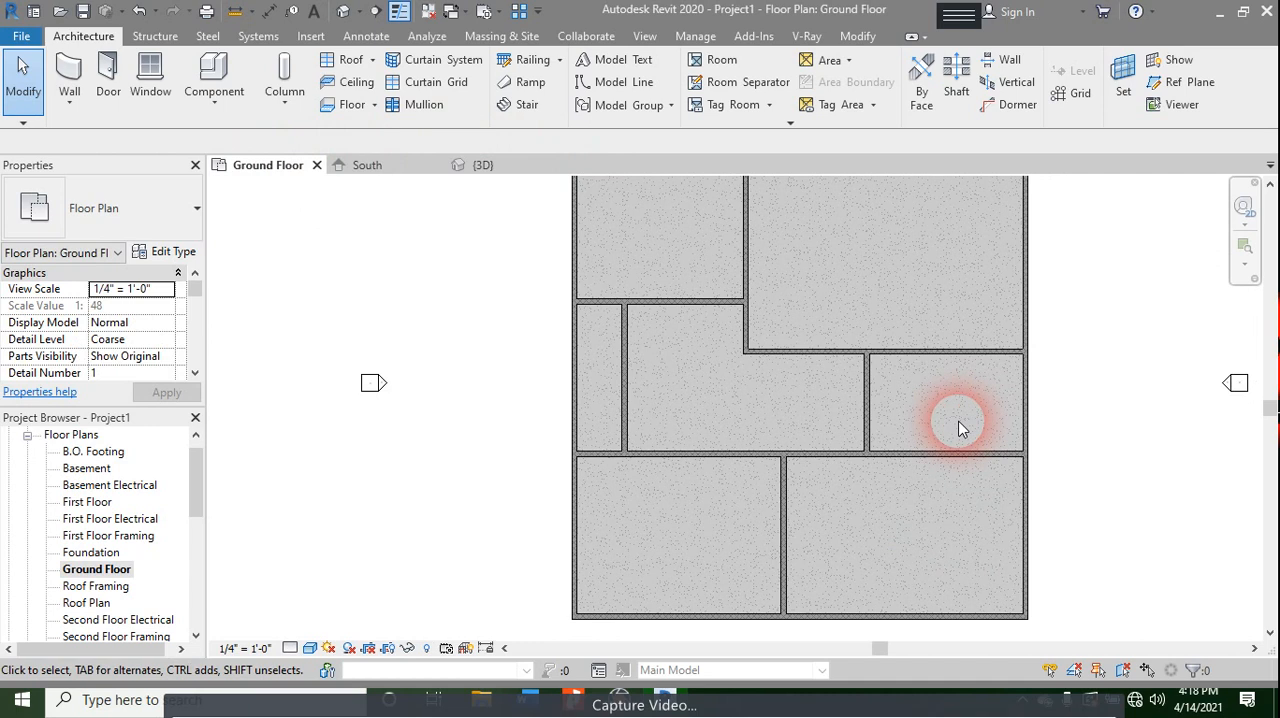
pyautogui.scroll(-4, 95, 480)
pyautogui.doubleClick(95, 536)
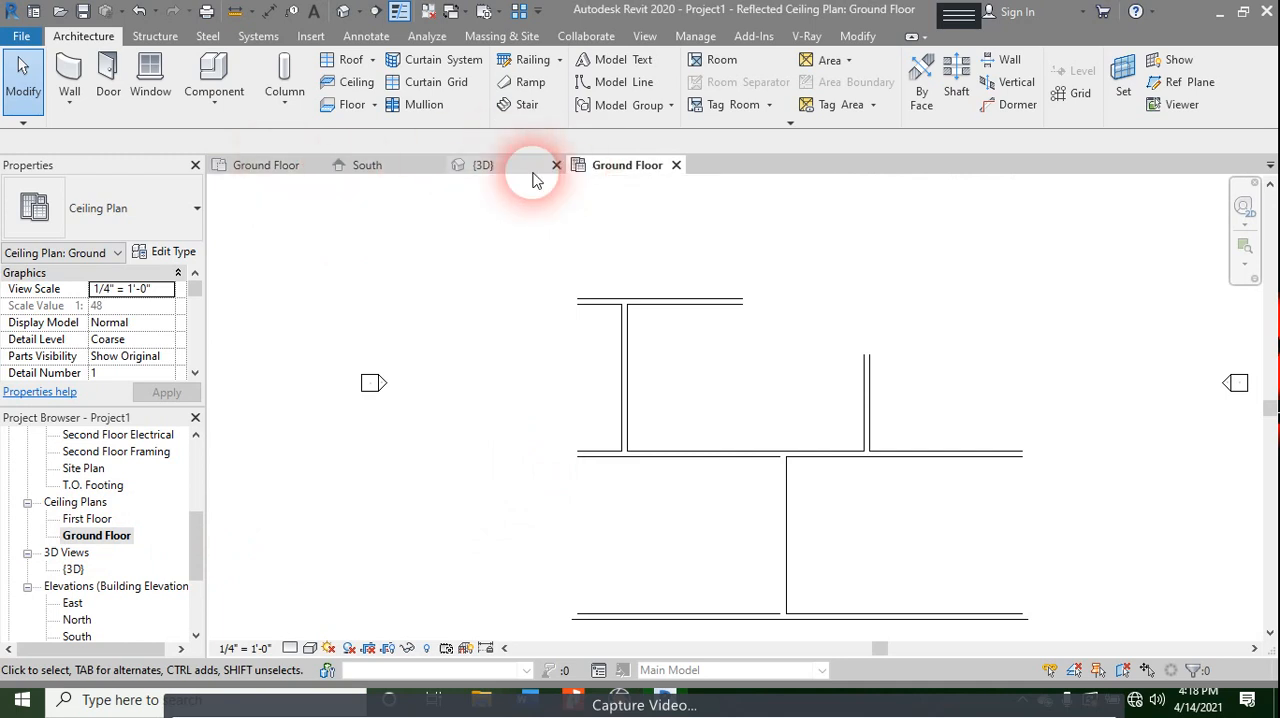
pyautogui.click(312, 165)
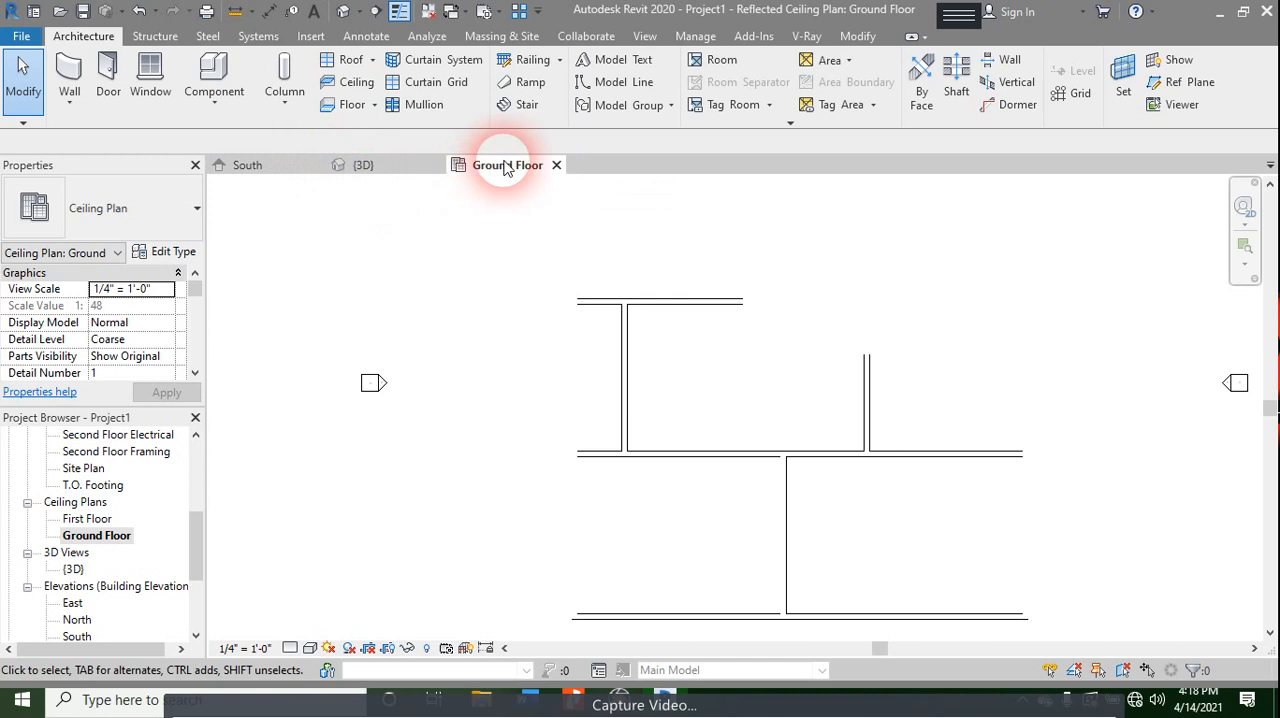
# - Set the visual style of the Ground Floor ceiling plan to Shaded
pyautogui.click(138, 230)
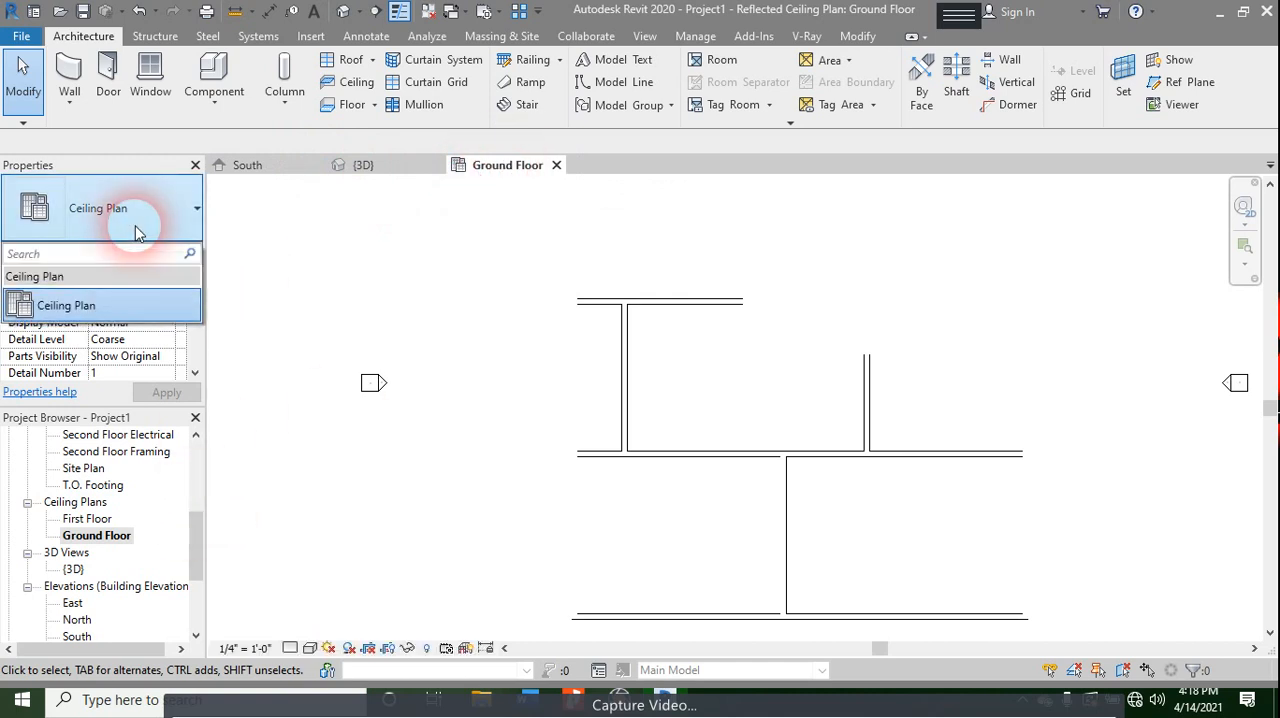
pyautogui.click(315, 650)
pyautogui.click(312, 649)
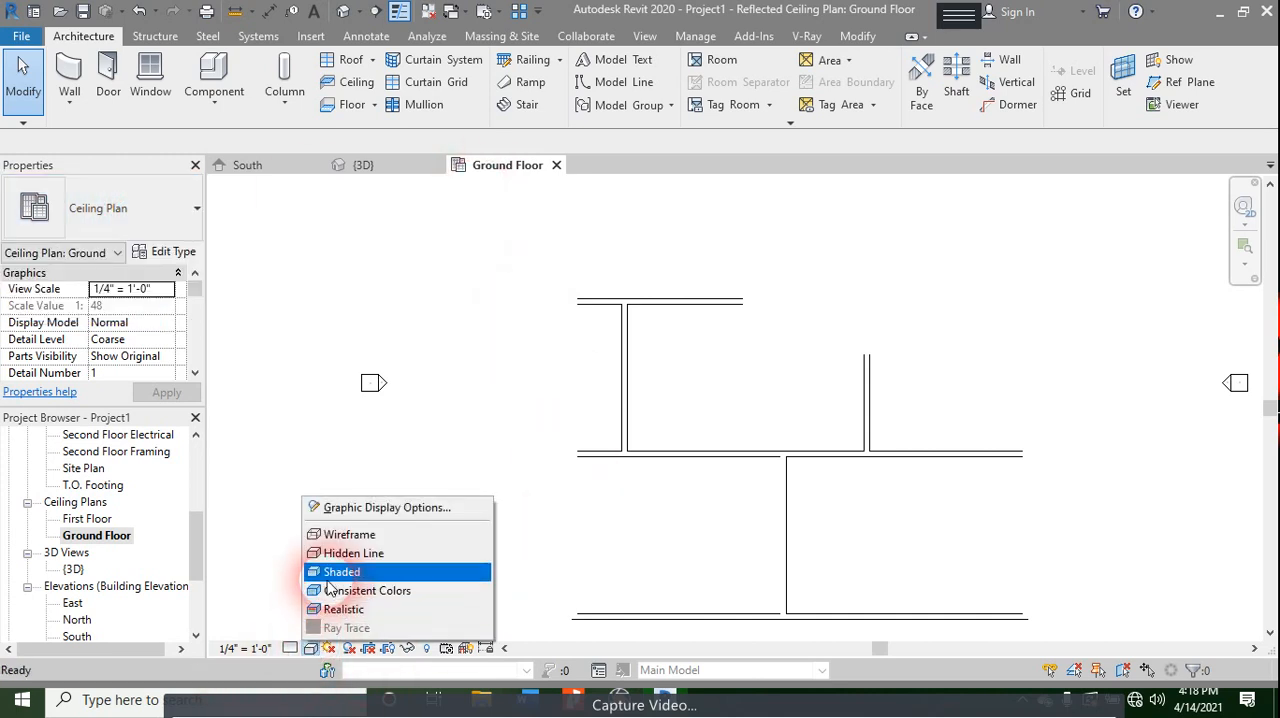
pyautogui.click(366, 574)
pyautogui.scroll(-3, 593, 368)
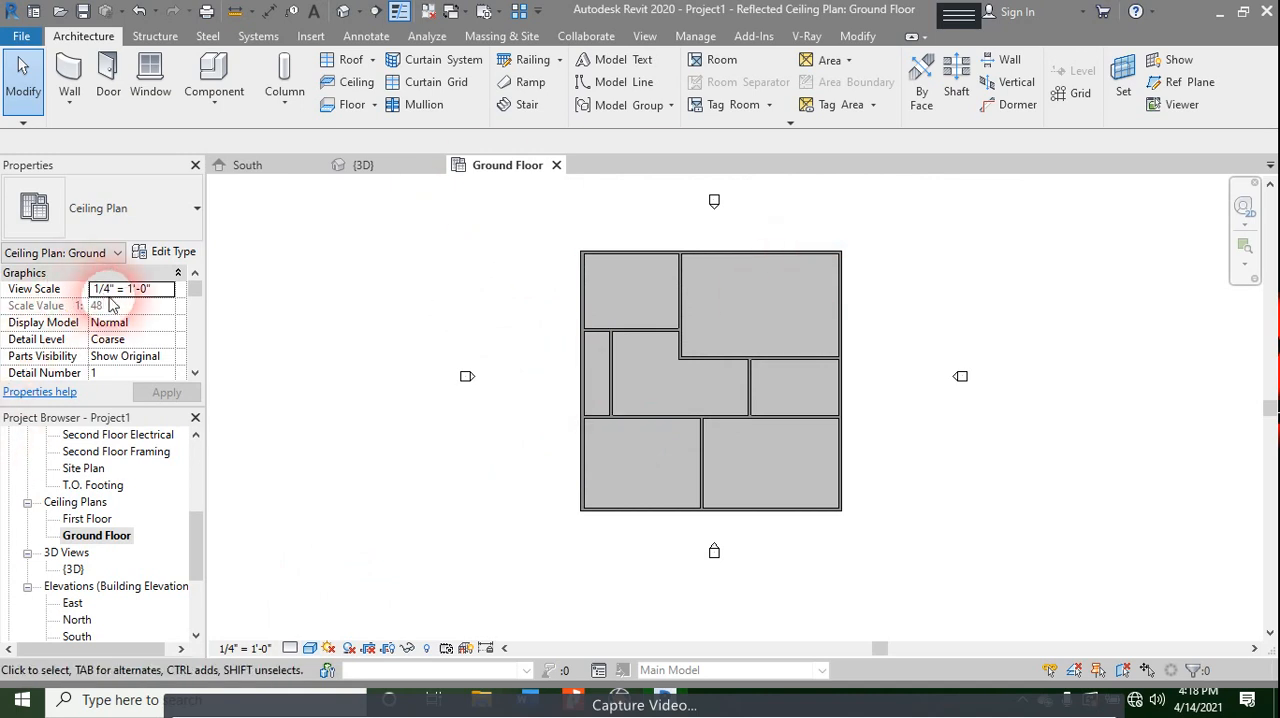
# - Open the ceiling plan's View Range settings and display the sample view range diagram
pyautogui.scroll(-5, 138, 322)
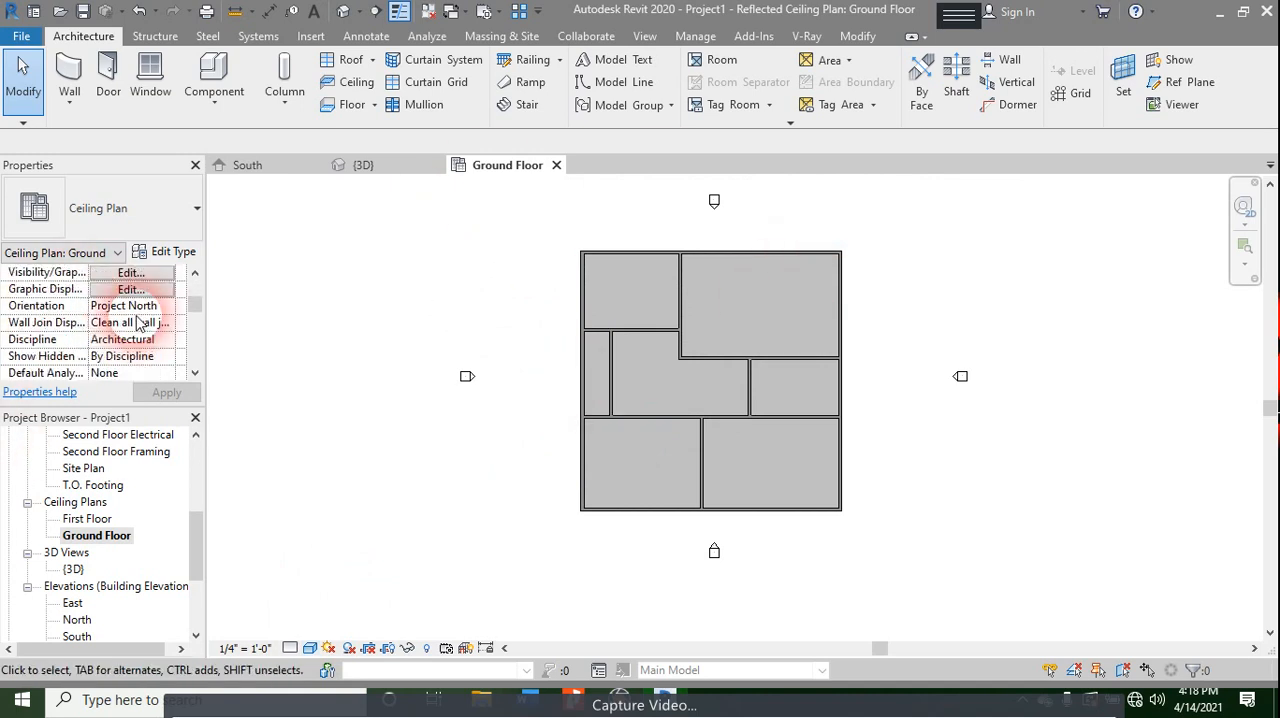
pyautogui.scroll(-5, 138, 322)
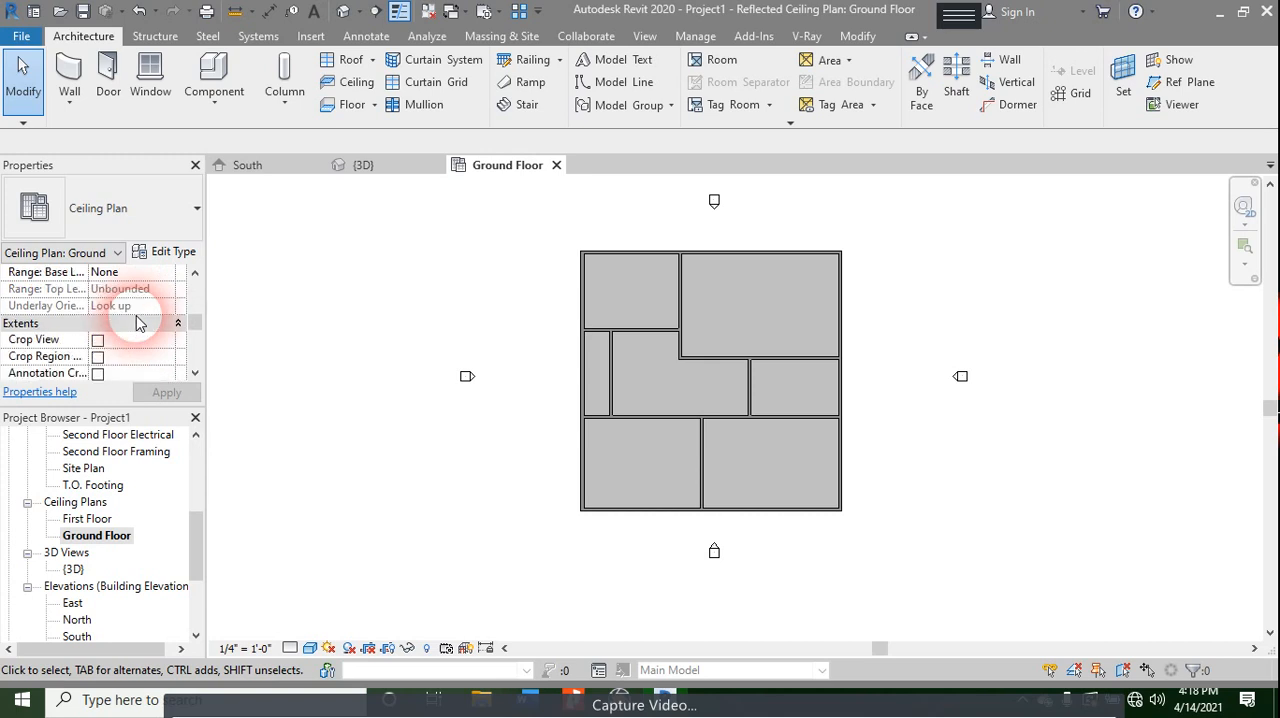
pyautogui.moveTo(62, 316)
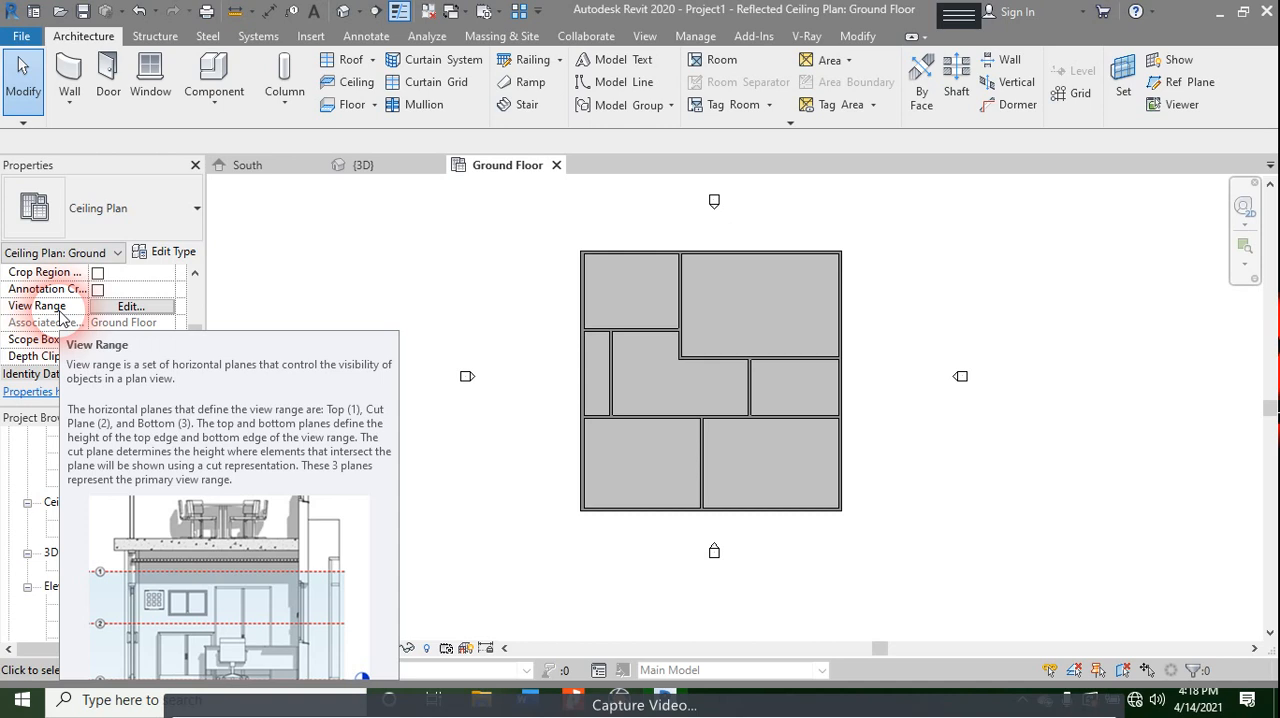
pyautogui.click(131, 296)
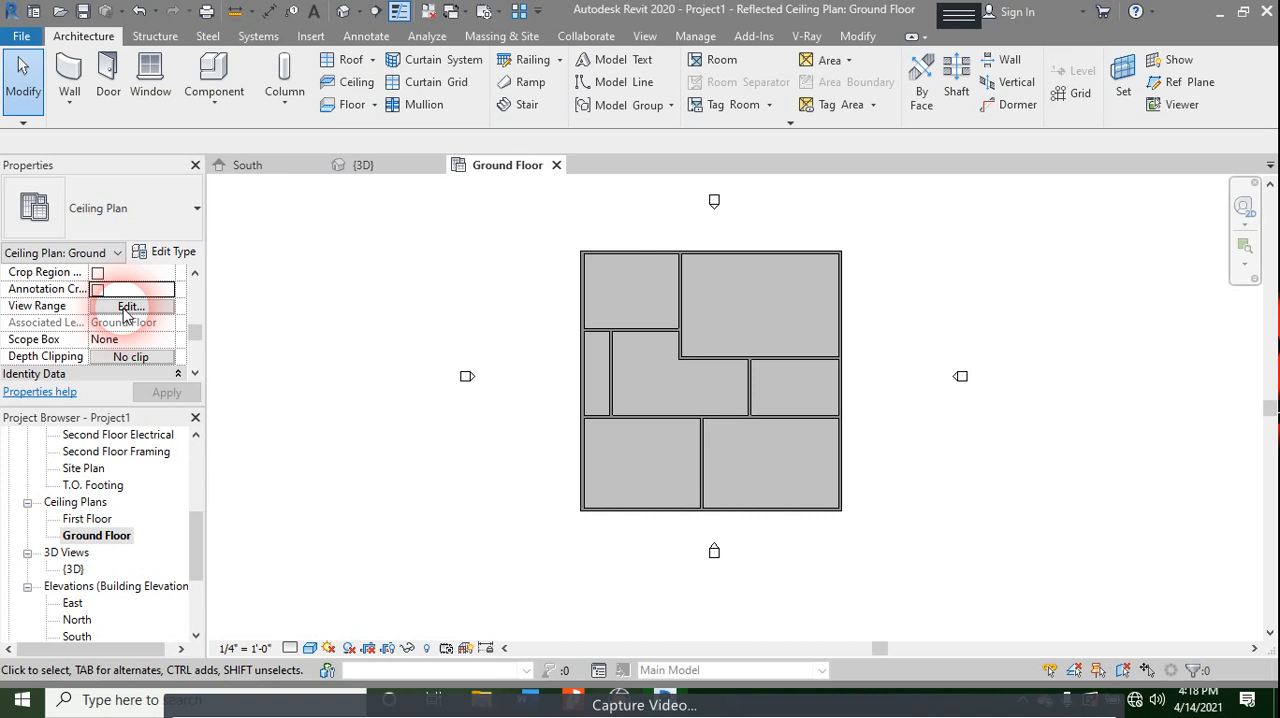
pyautogui.click(127, 308)
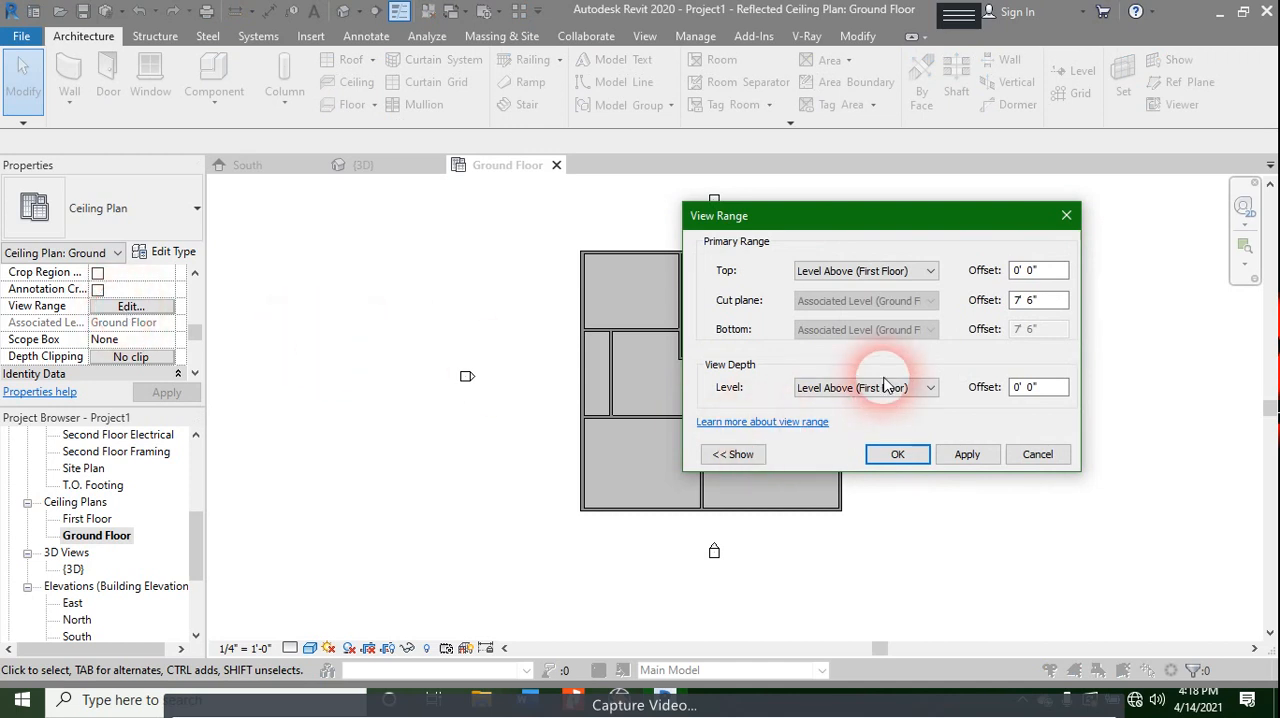
pyautogui.click(740, 456)
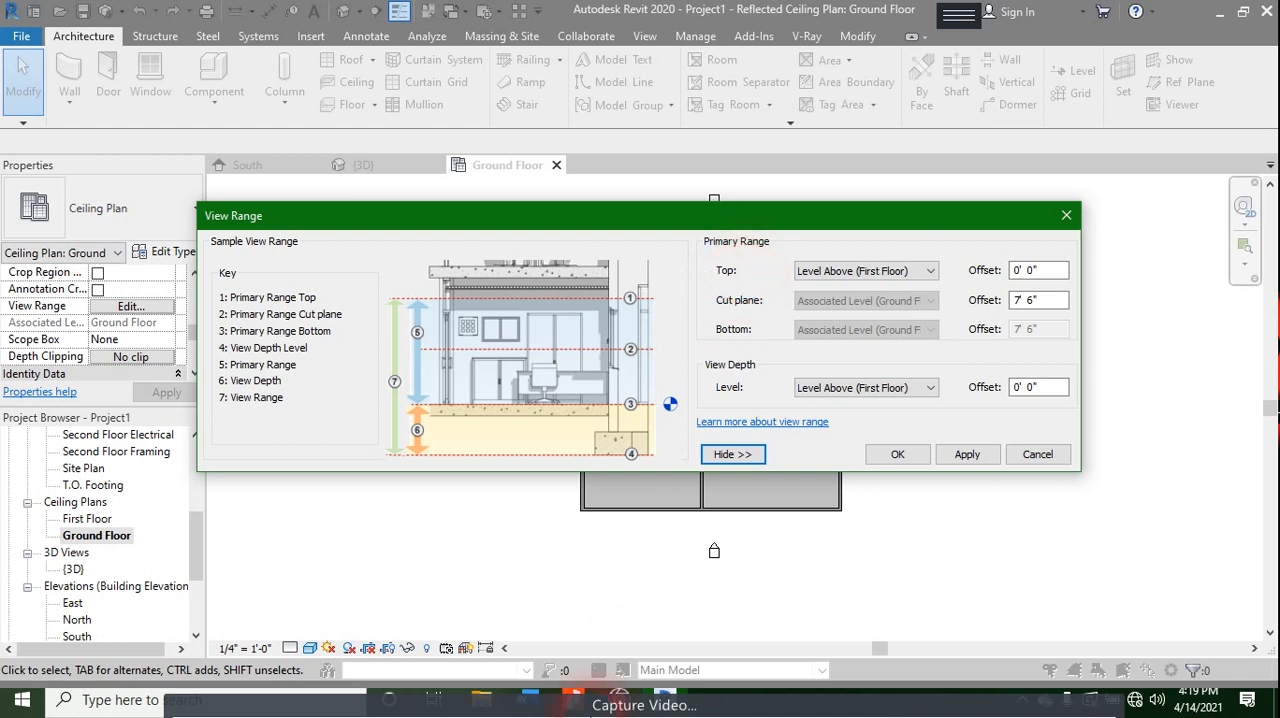
pyautogui.click(481, 704)
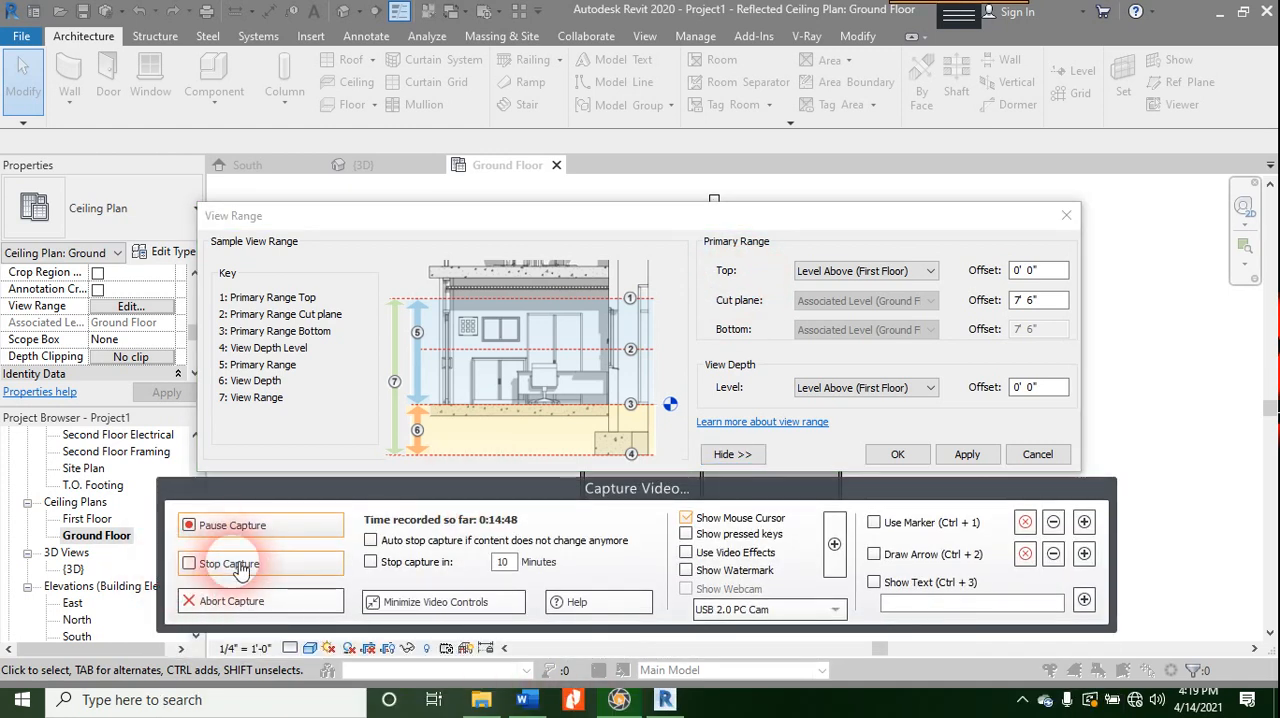
pyautogui.moveTo(334, 493); pyautogui.dragTo(347, 605)
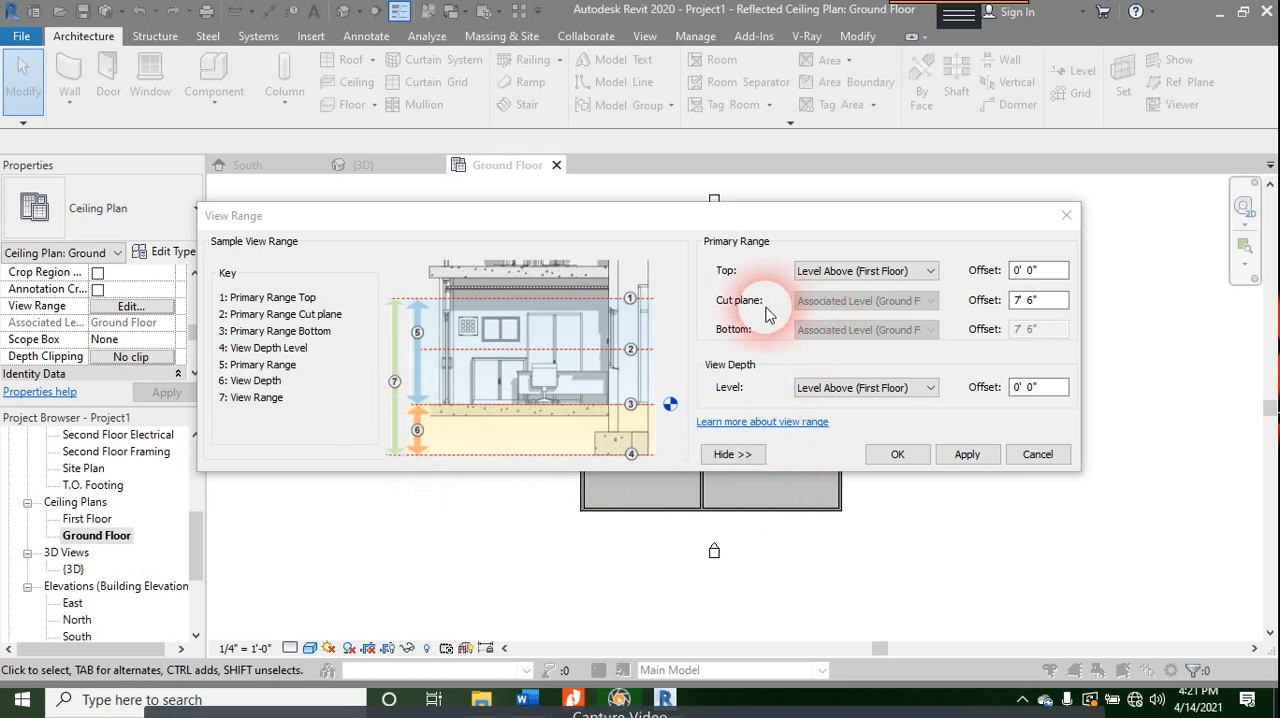
# - Review the level choices for the view range's Top and View Depth and the Cut plane offset, and accept the settings
pyautogui.click(868, 272)
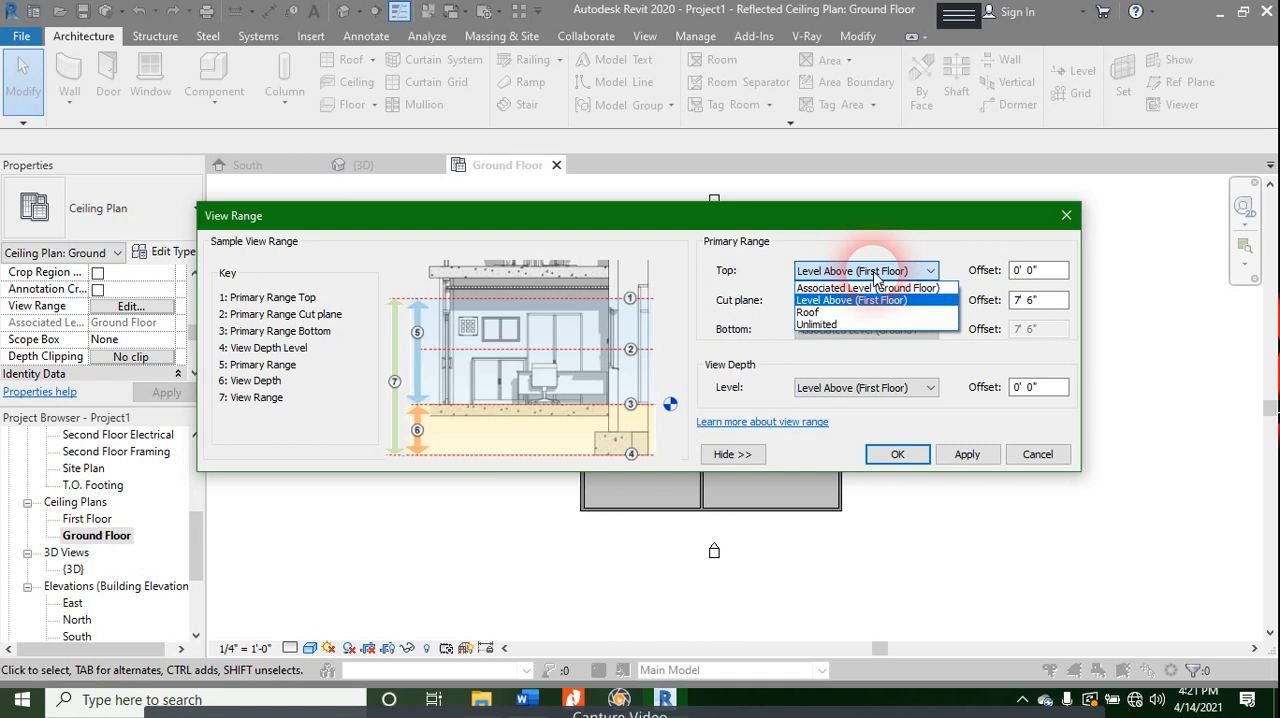
pyautogui.click(875, 272)
pyautogui.click(875, 272)
pyautogui.click(848, 364)
pyautogui.click(850, 387)
pyautogui.click(848, 403)
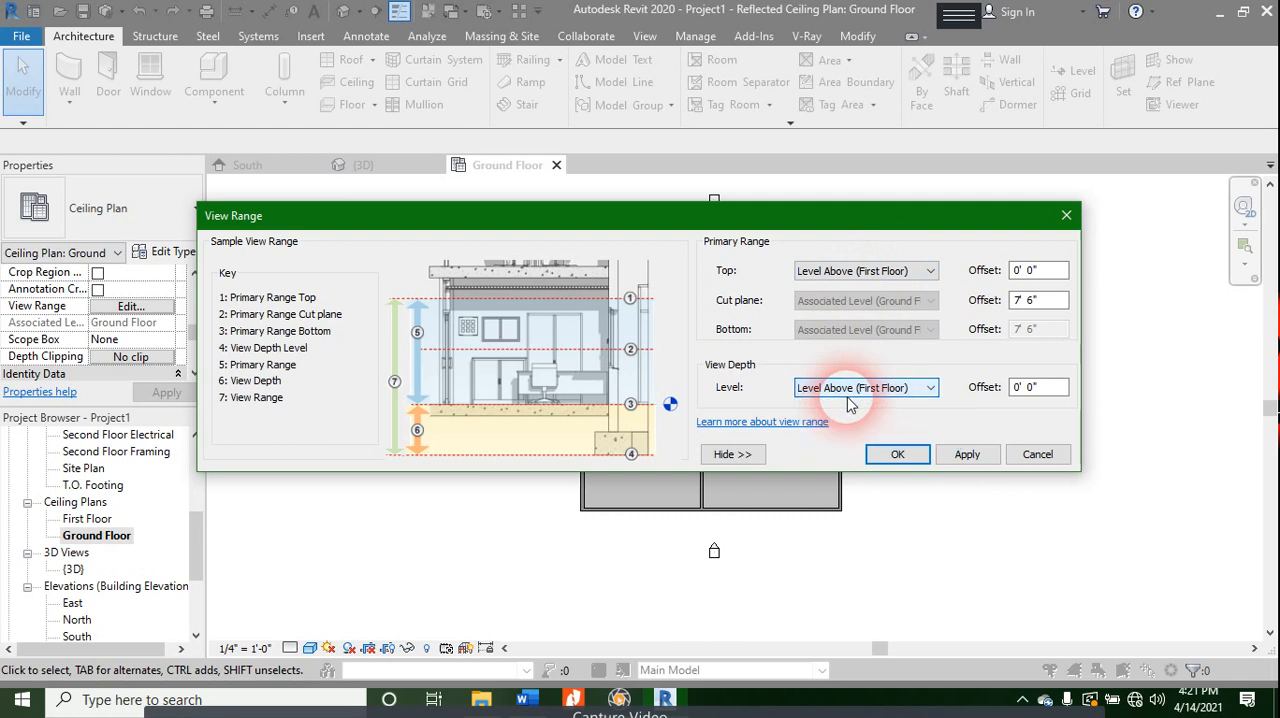
pyautogui.click(1034, 305)
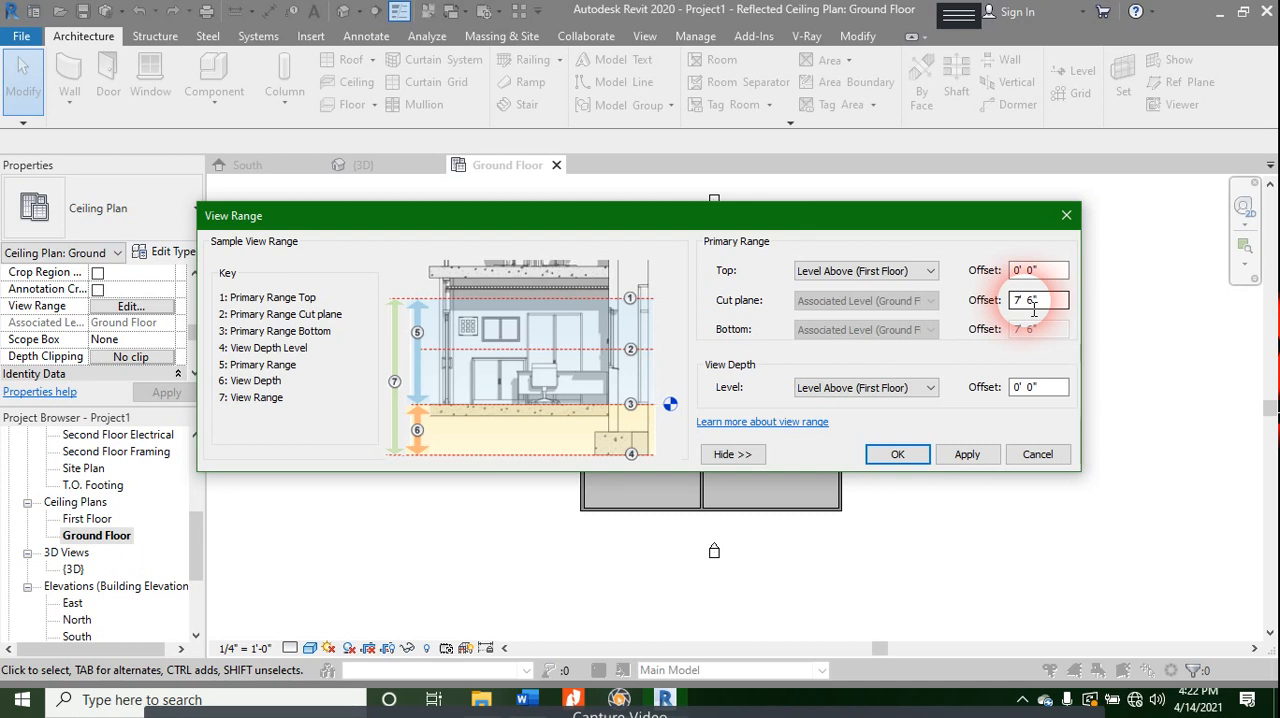
pyautogui.click(896, 456)
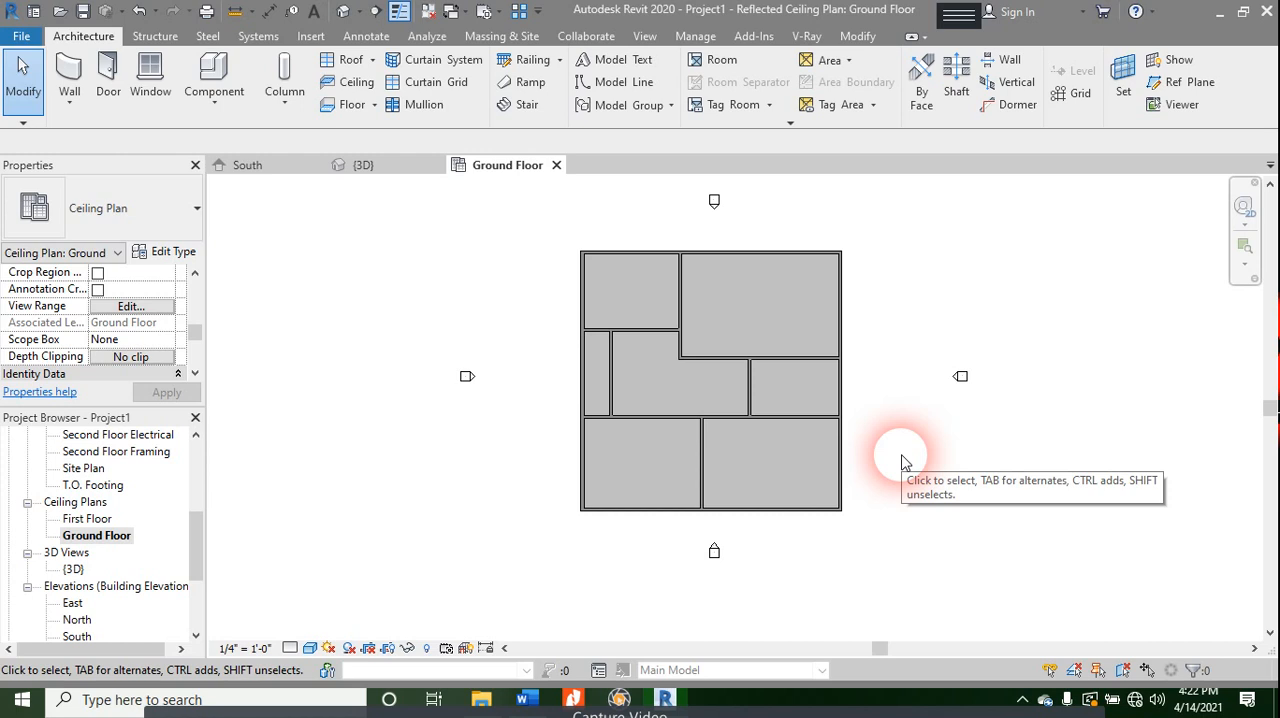
# - Place automatic 2' x 4' ACT System compound ceilings in the northwest room and the large northeast room
pyautogui.click(352, 82)
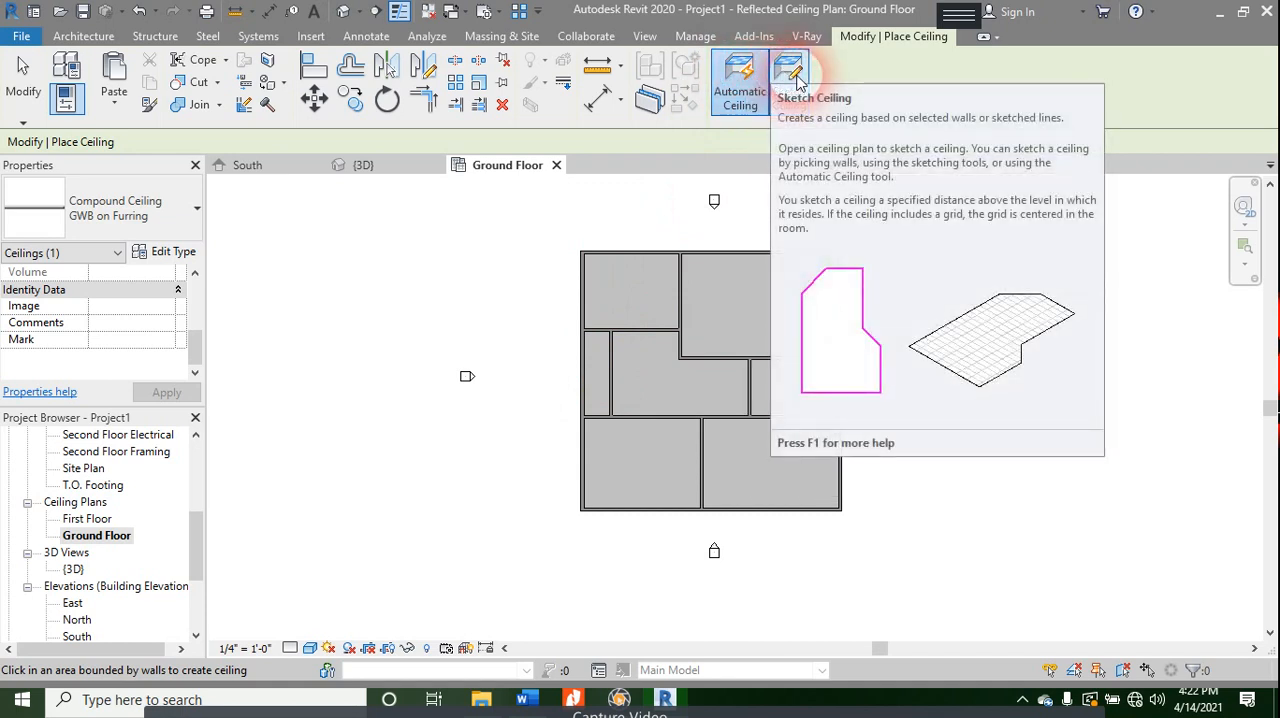
pyautogui.click(127, 228)
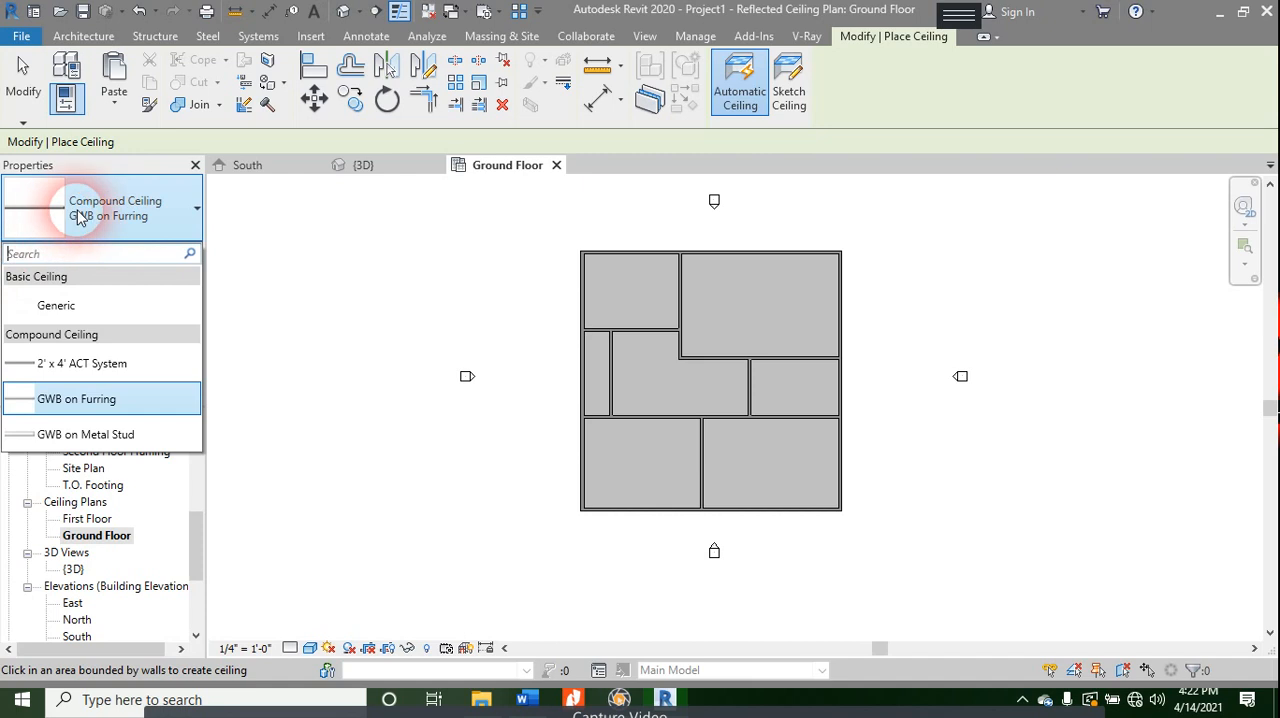
pyautogui.click(80, 217)
pyautogui.click(80, 402)
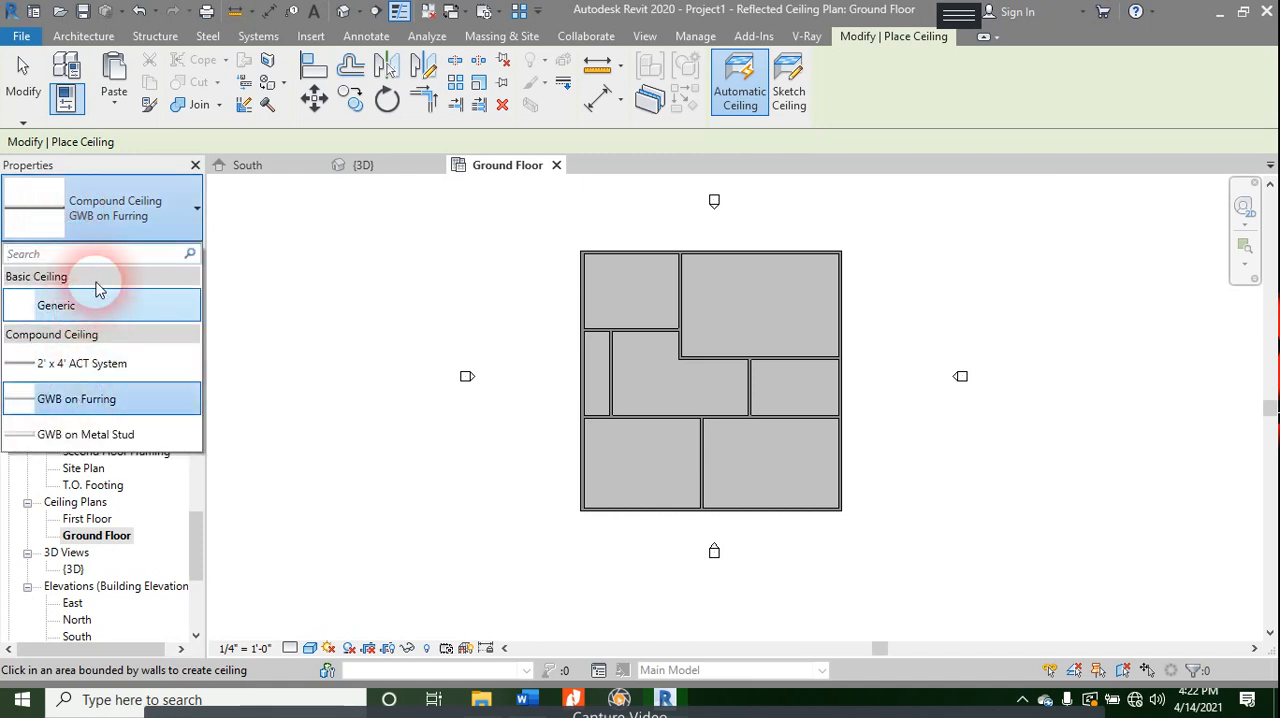
pyautogui.click(82, 337)
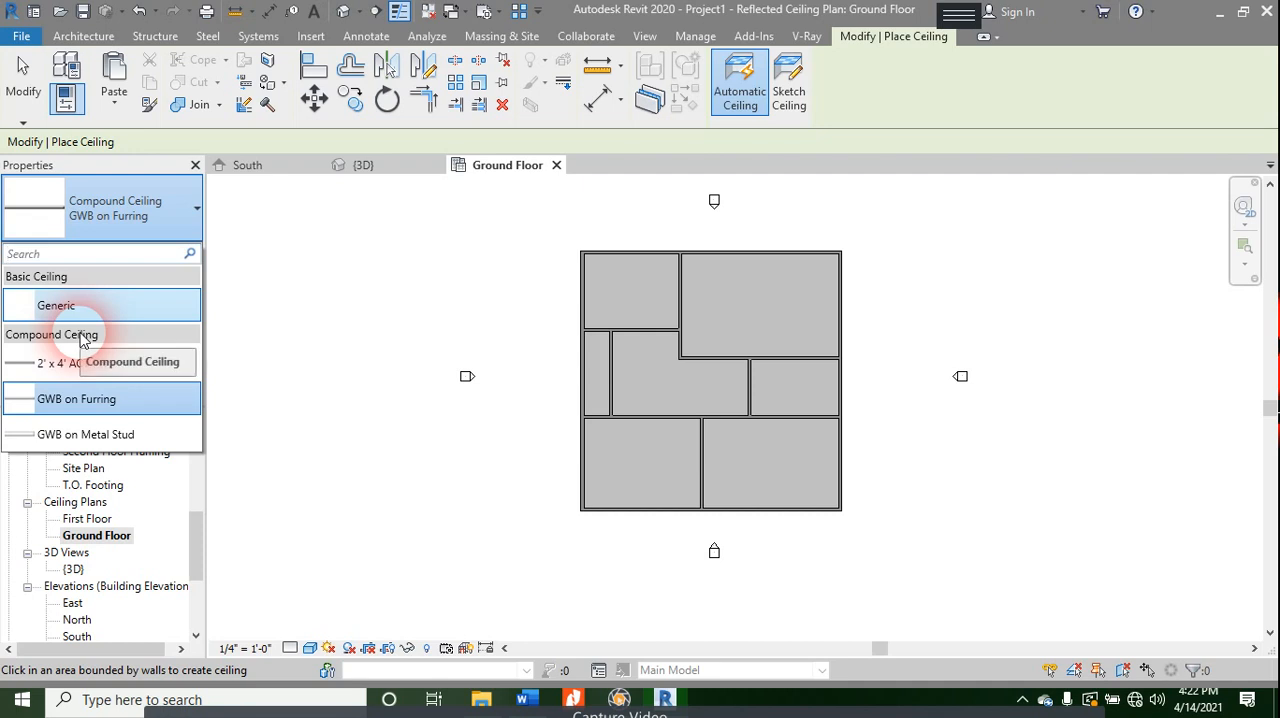
pyautogui.click(80, 310)
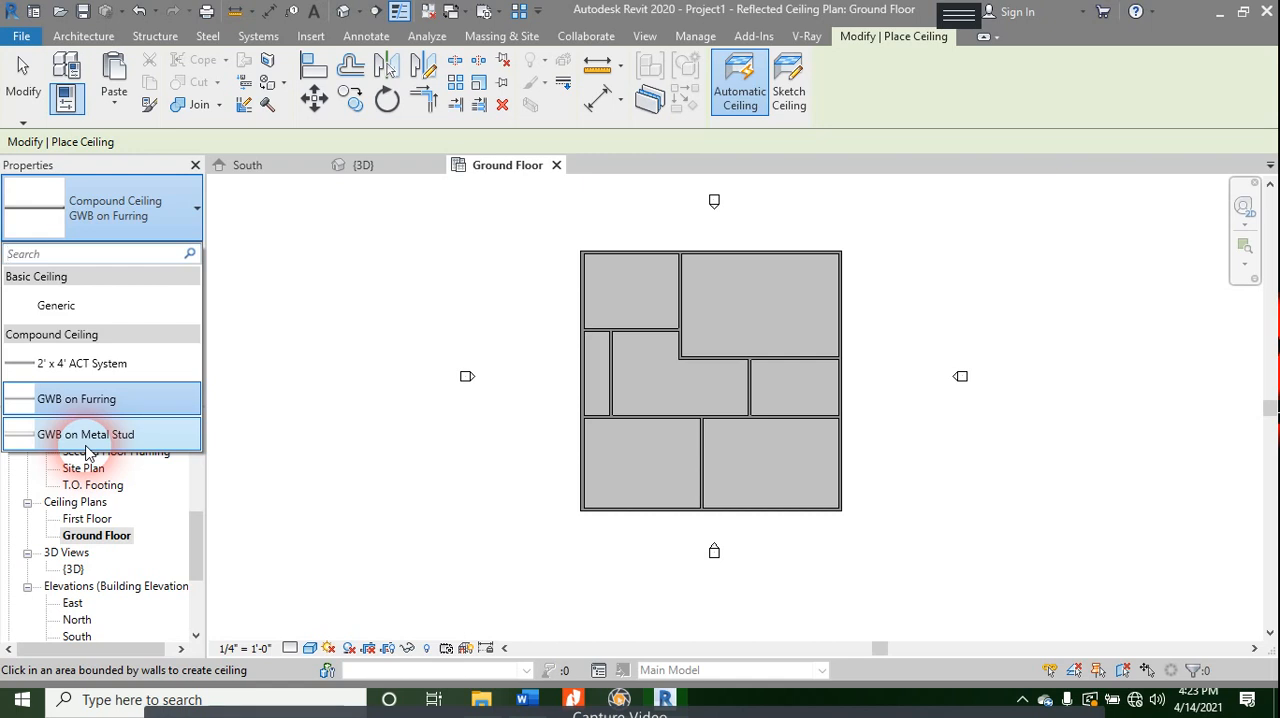
pyautogui.click(104, 367)
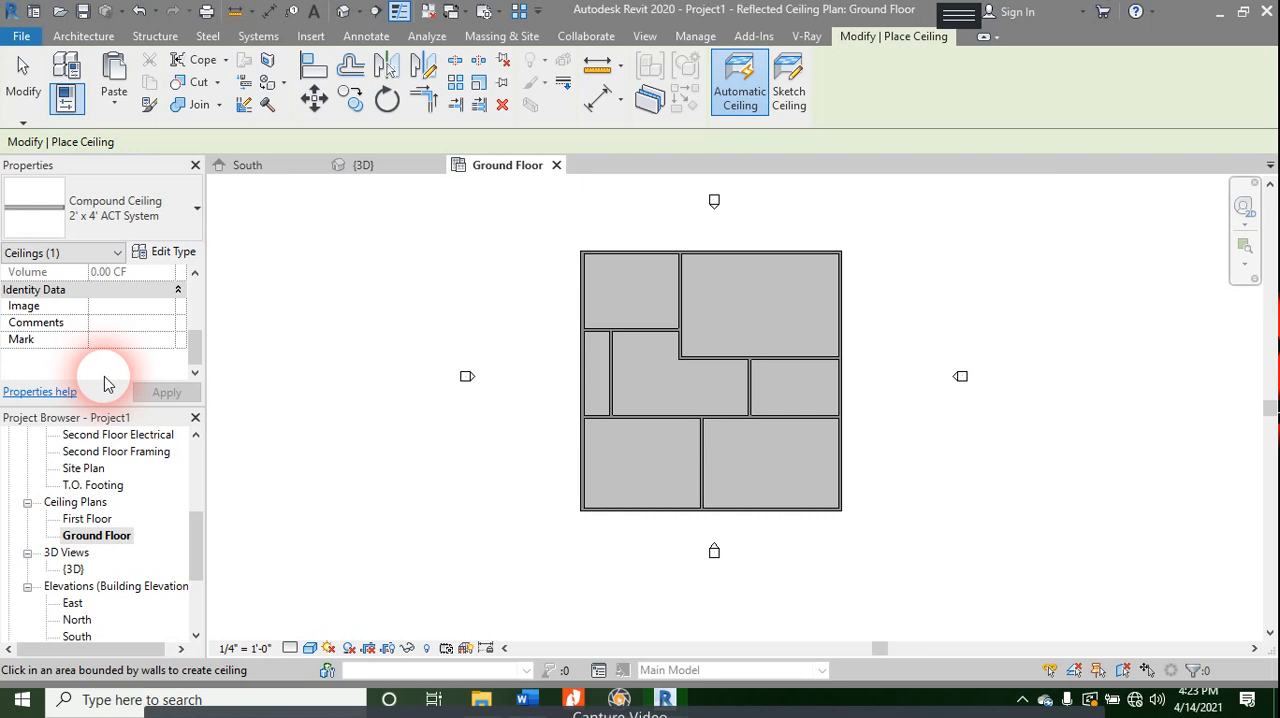
pyautogui.click(740, 80)
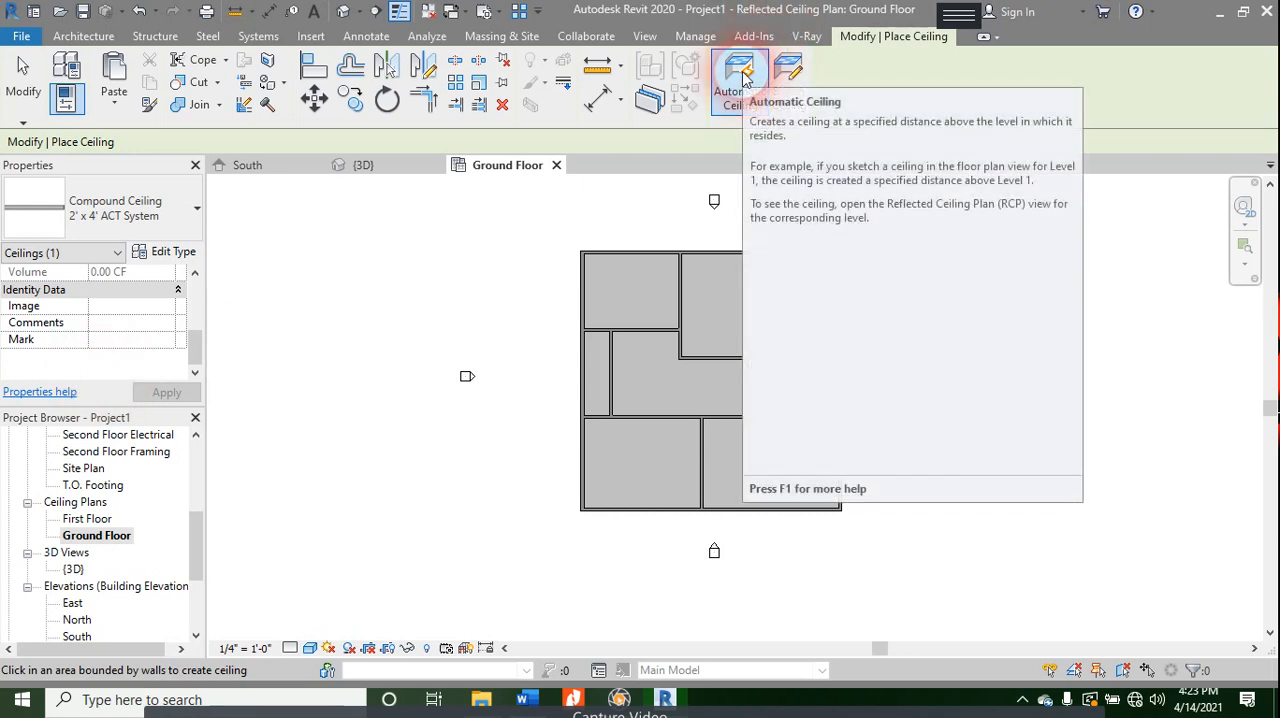
pyautogui.scroll(5, 614, 285)
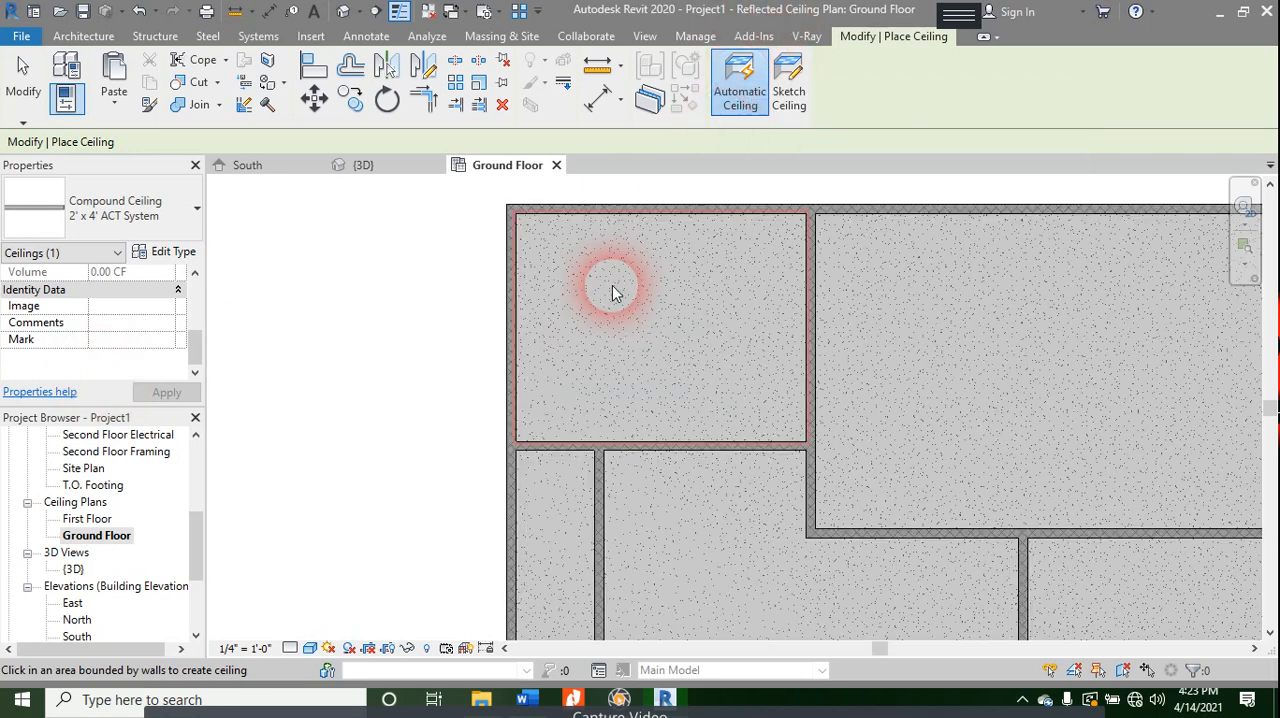
pyautogui.click(685, 250)
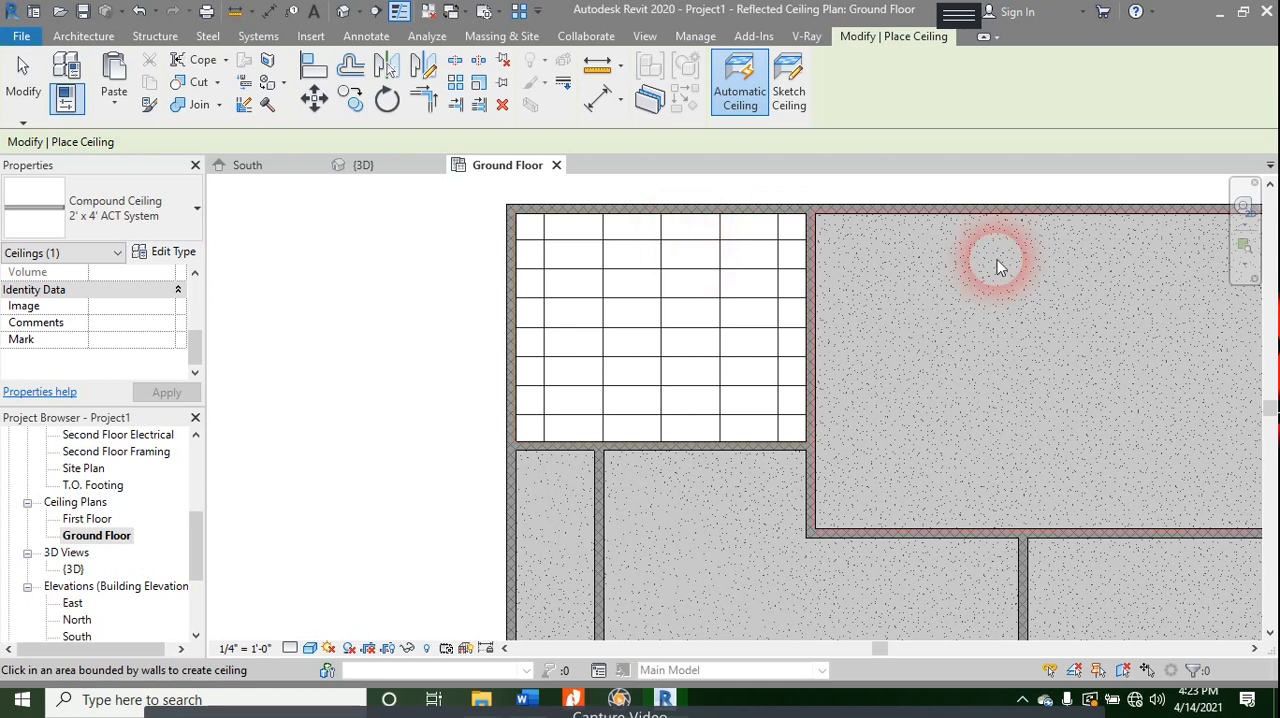
pyautogui.moveTo(1043, 351); pyautogui.dragTo(748, 294, button='middle')
pyautogui.click(745, 292)
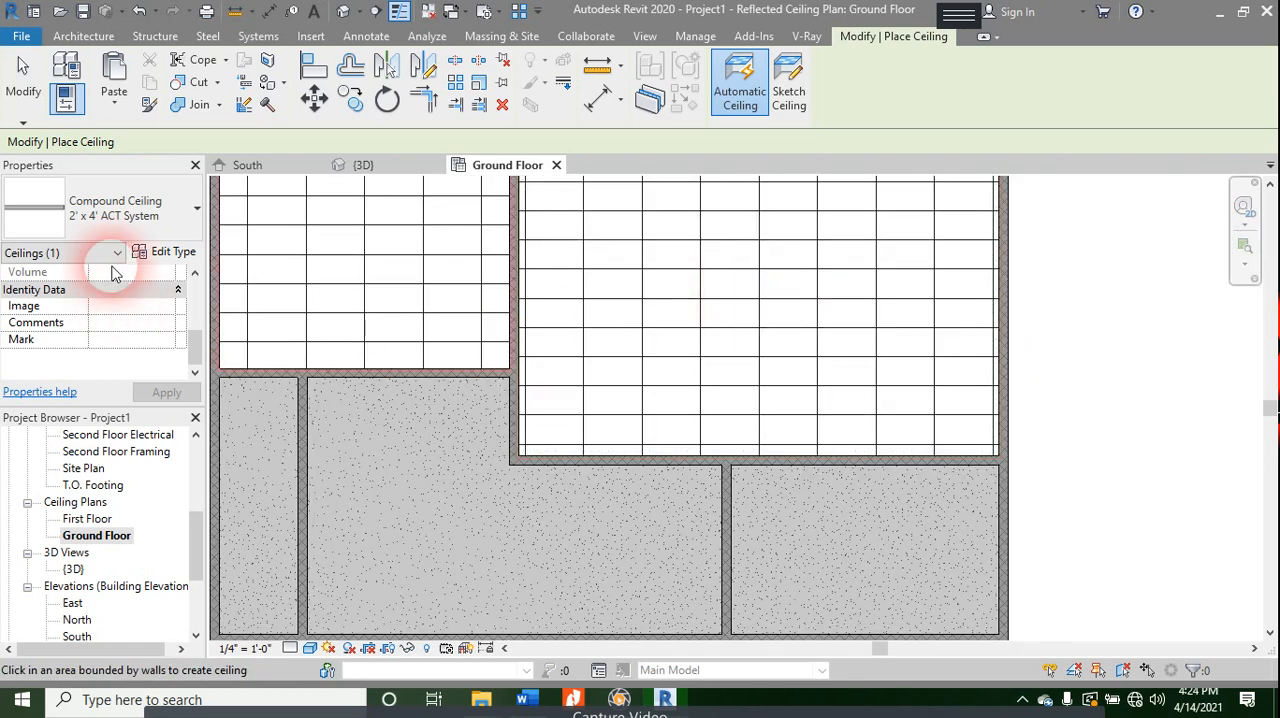
# - Sketch a rectangular GWB on Furring ceiling boundary, about 5'-4 3/8" by 17'-7 3/8", along the walls of the narrow west room
pyautogui.click(88, 206)
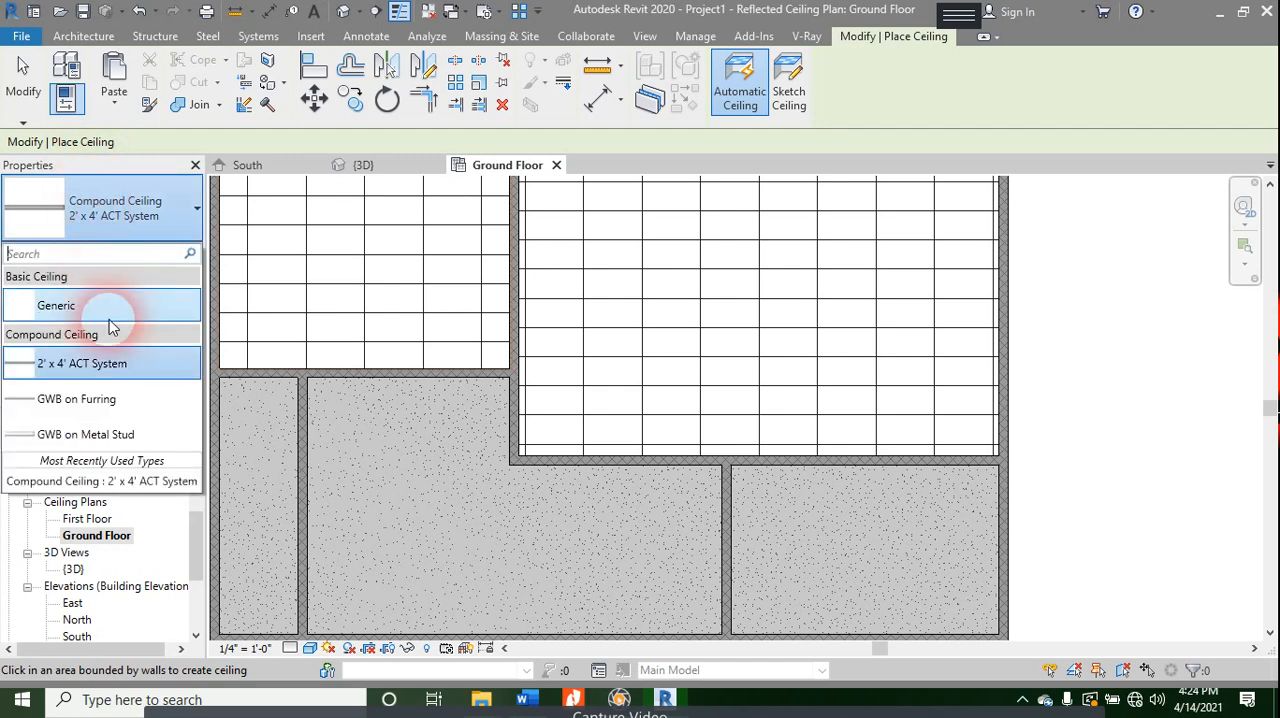
pyautogui.click(103, 408)
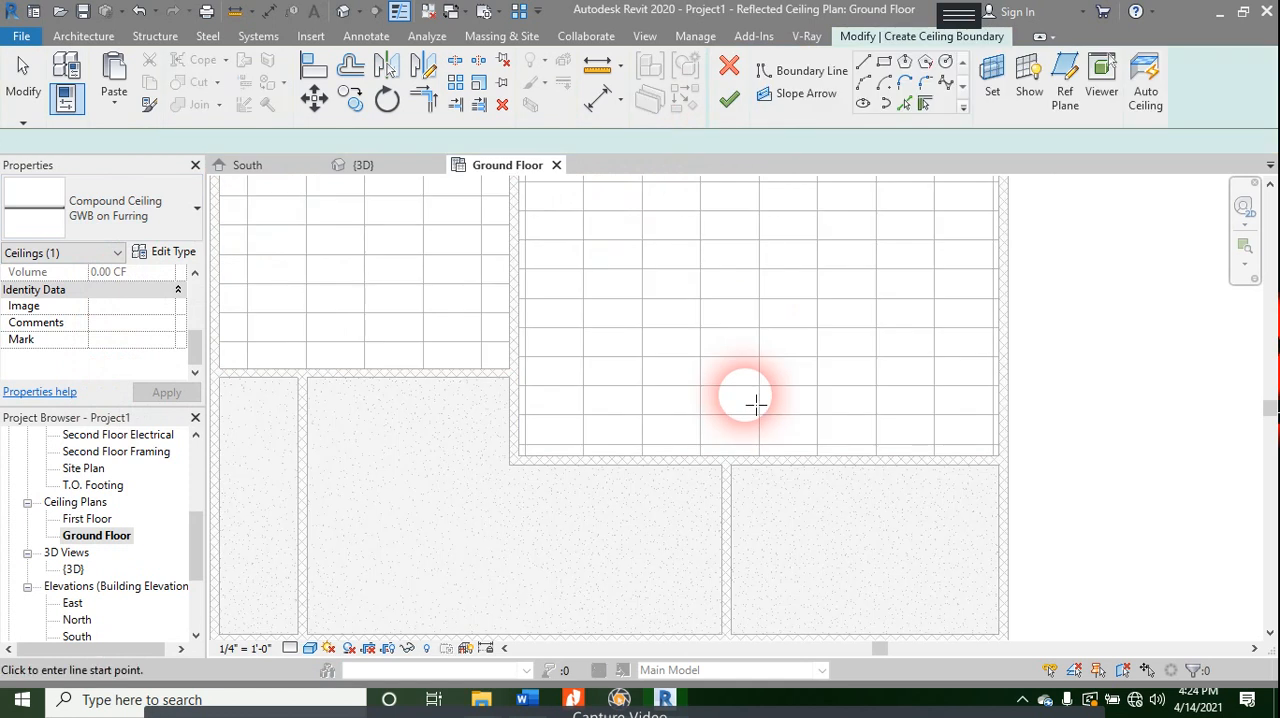
pyautogui.scroll(-2, 751, 400)
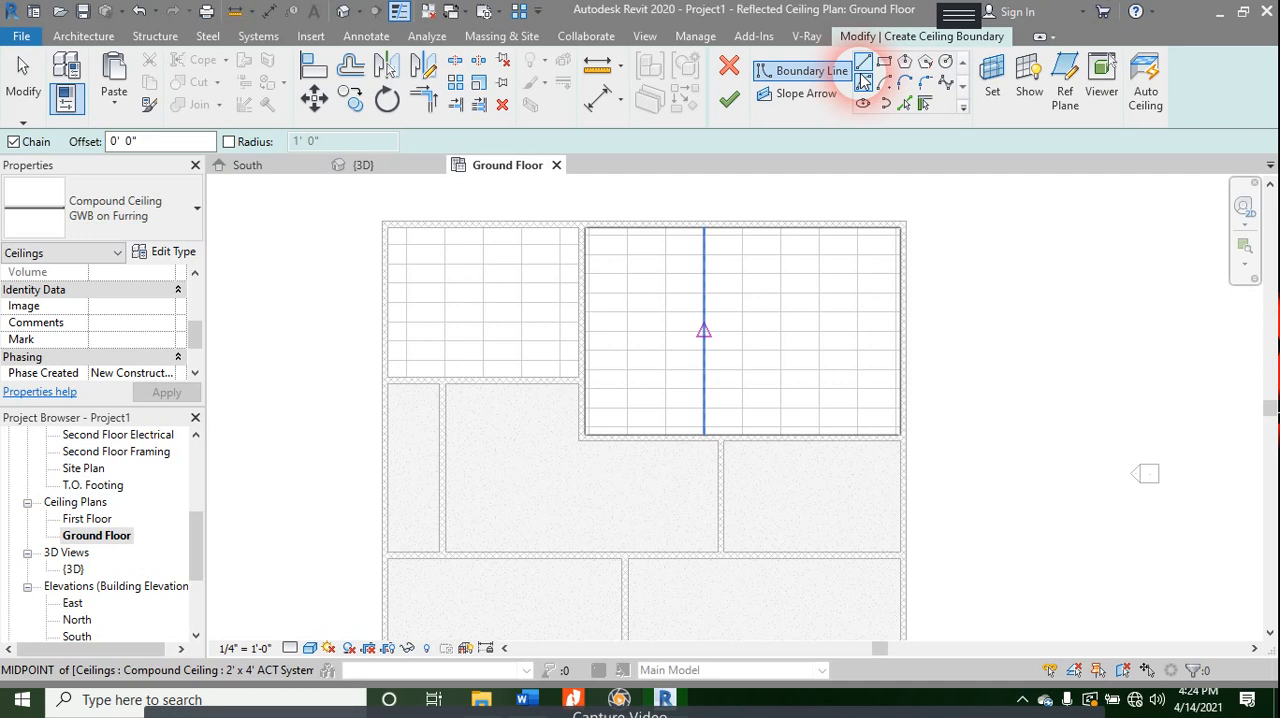
pyautogui.click(740, 333)
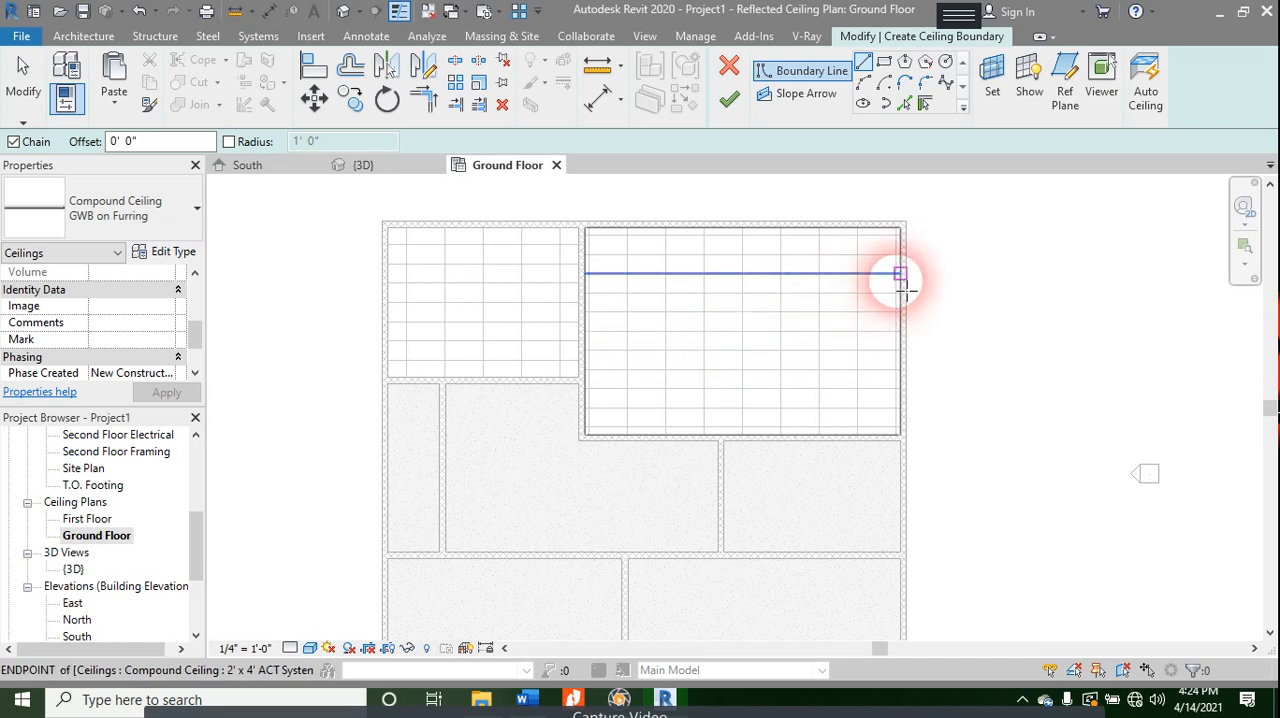
pyautogui.click(665, 273)
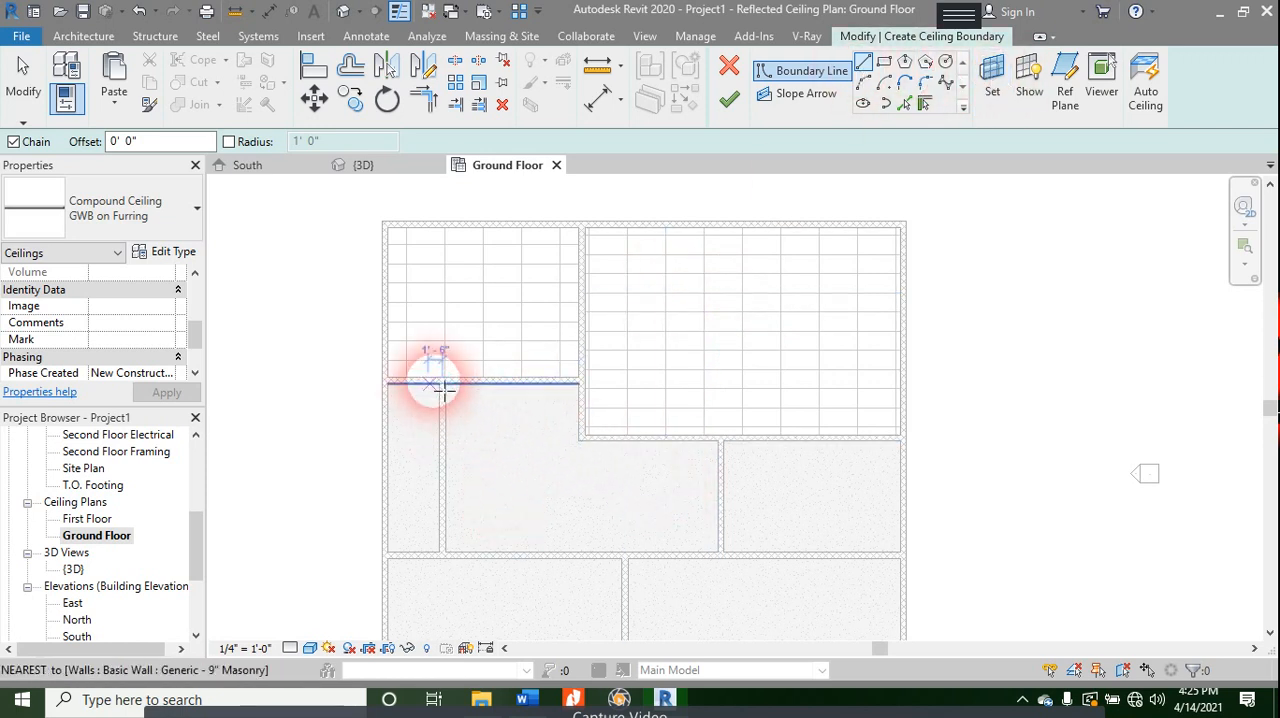
pyautogui.click(884, 61)
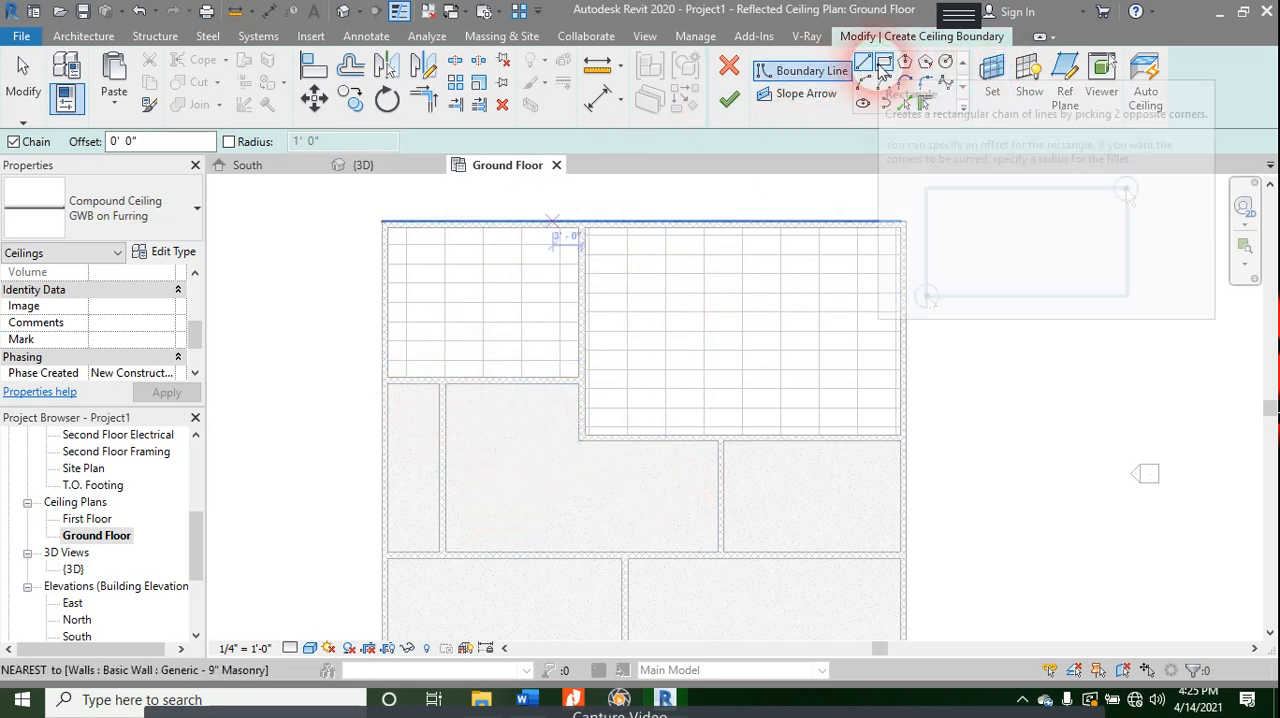
pyautogui.click(438, 384)
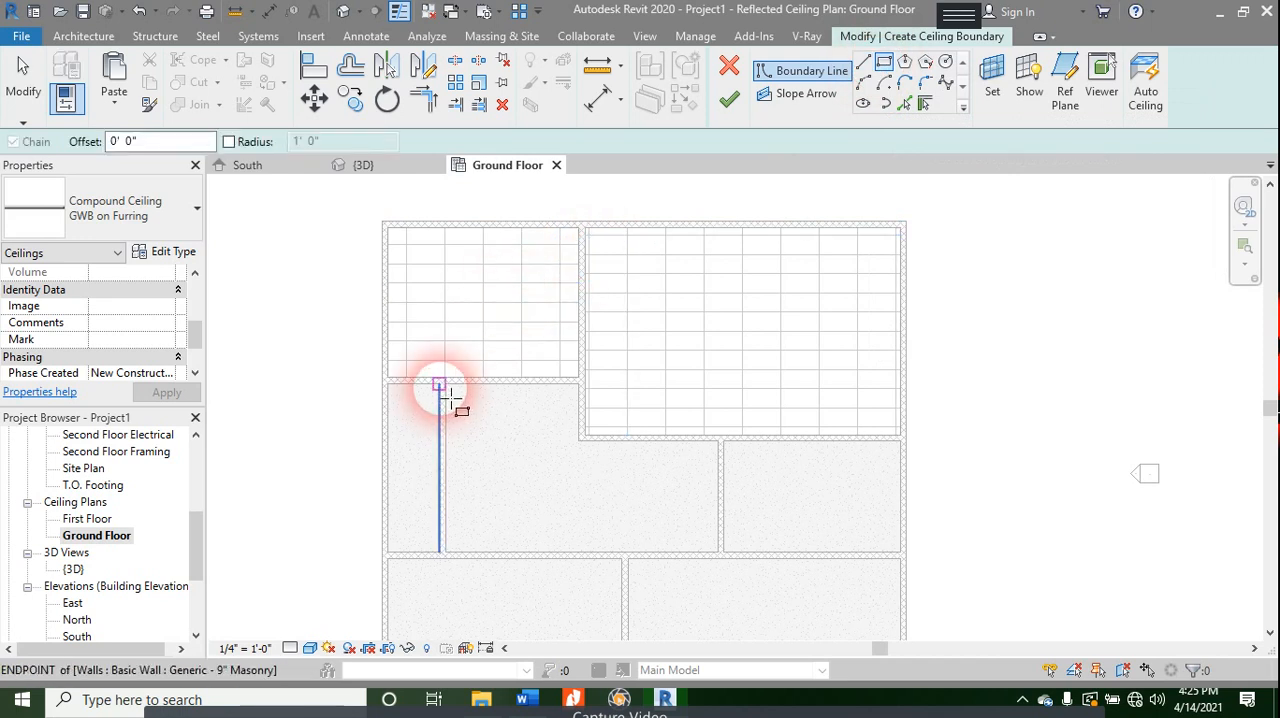
pyautogui.click(394, 562)
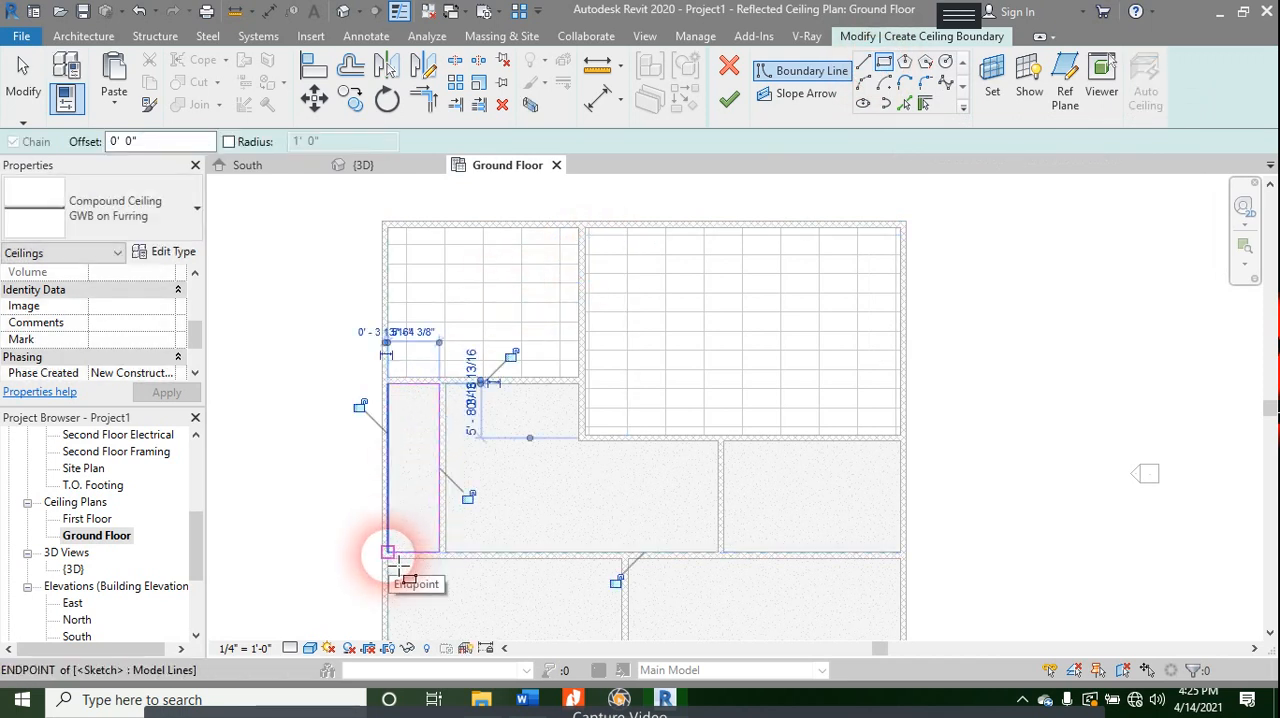
# - Lock the west and east boundary lines of the narrow room's ceiling to their walls and finish the sketch
pyautogui.click(359, 405)
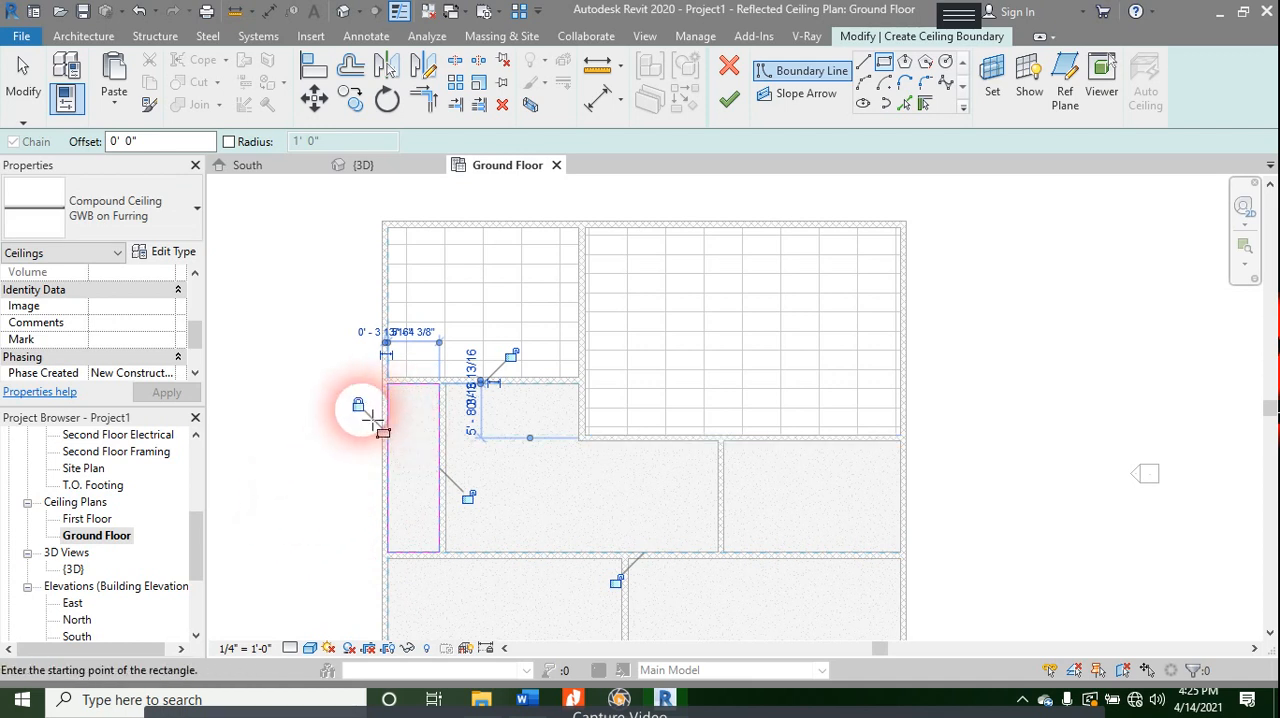
pyautogui.click(466, 497)
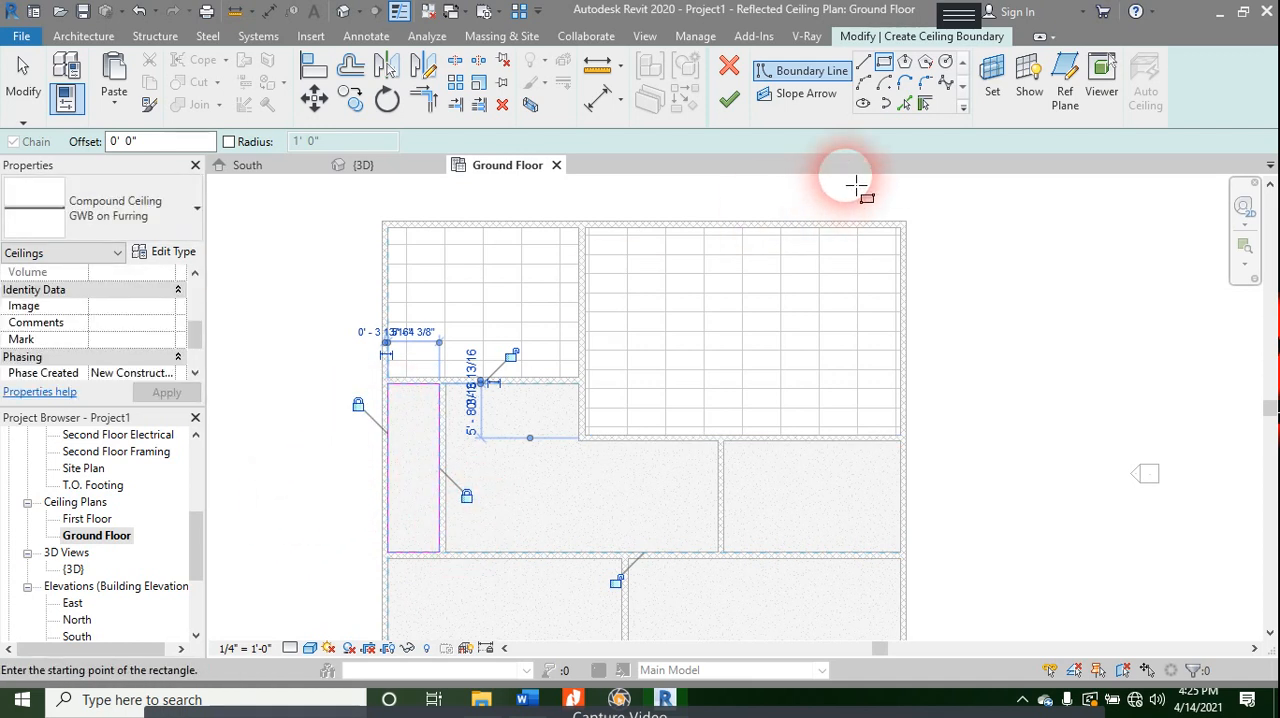
pyautogui.click(729, 99)
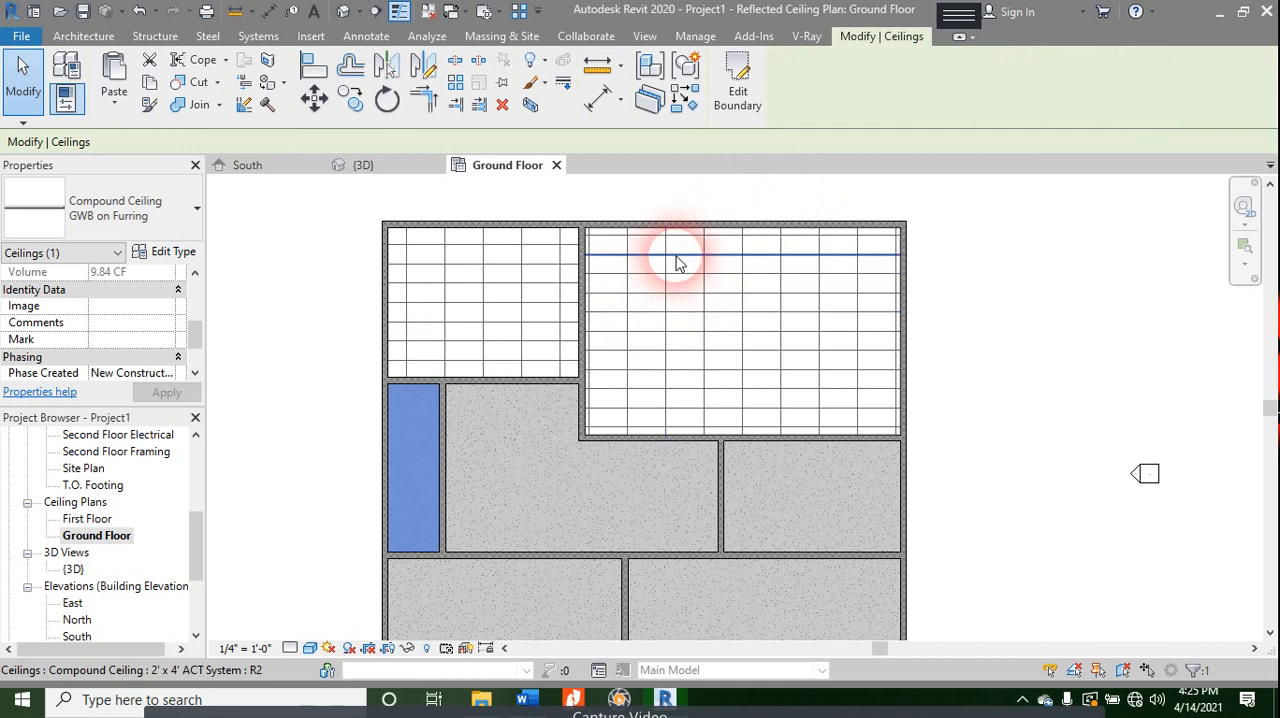
# - Start a sketched GWB on Furring ceiling in the L-shaped central room, tracing its east, south, west and upper north walls
pyautogui.click(120, 37)
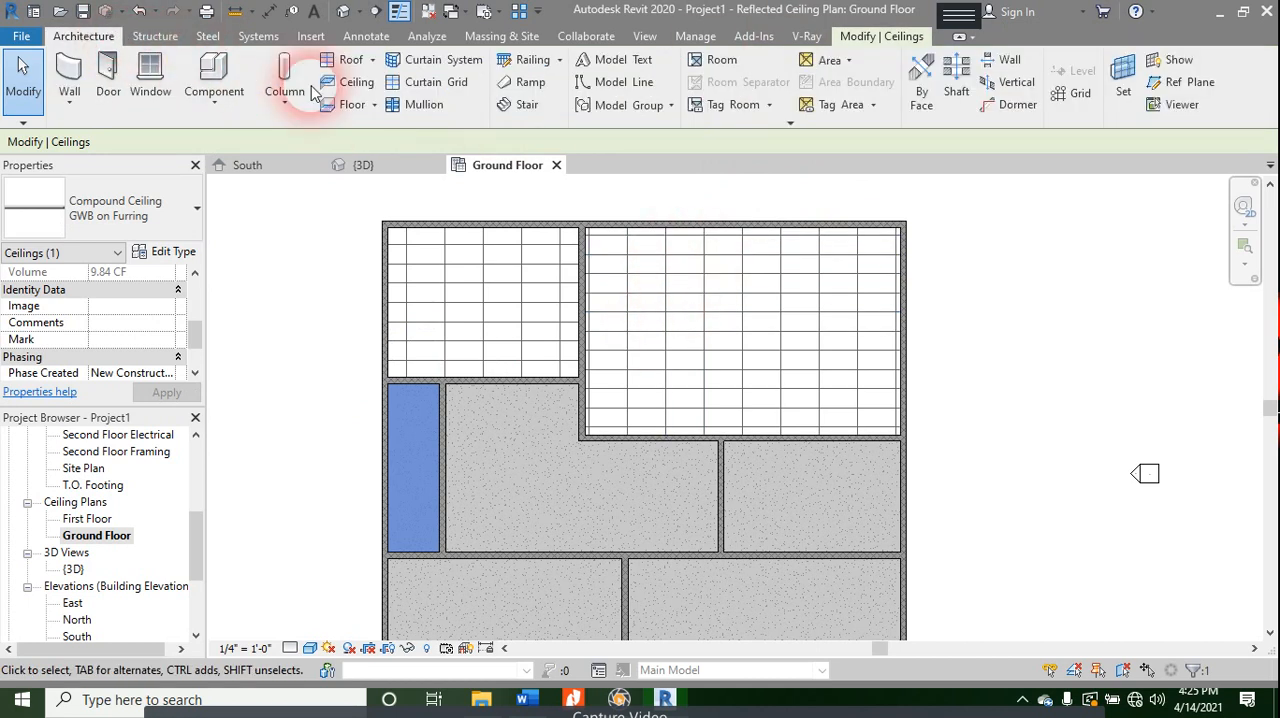
pyautogui.click(350, 84)
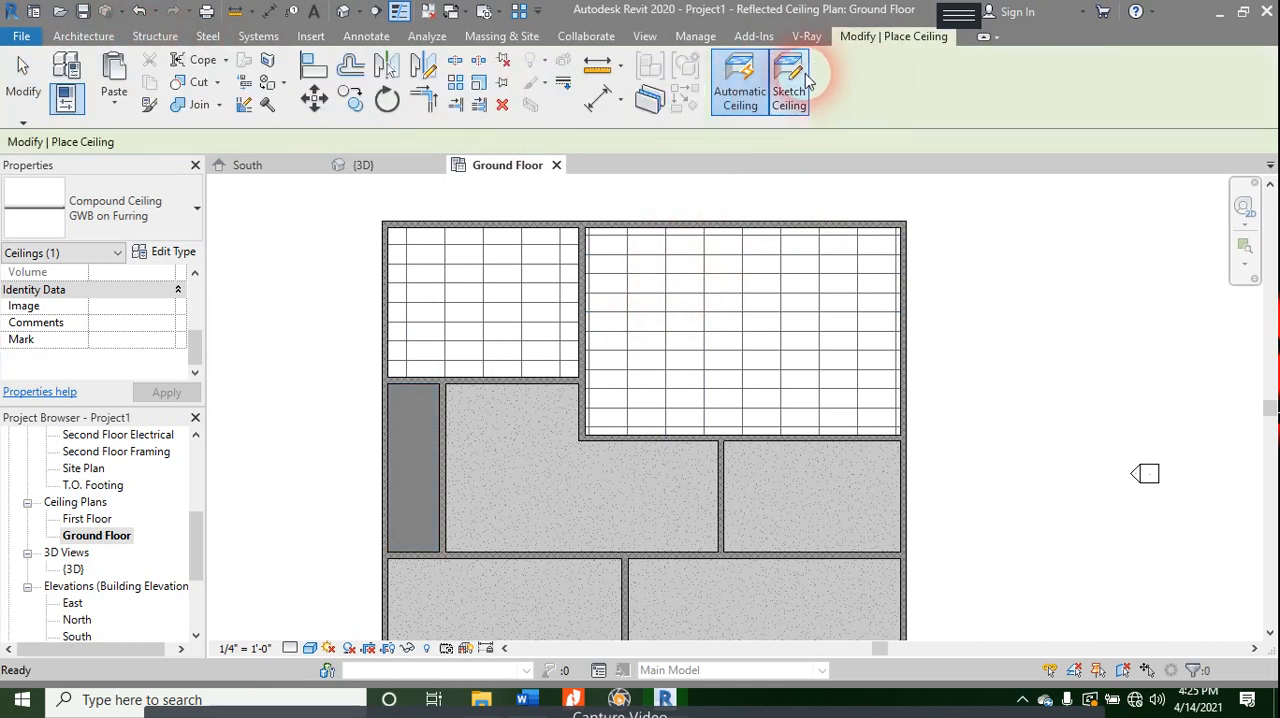
pyautogui.click(790, 82)
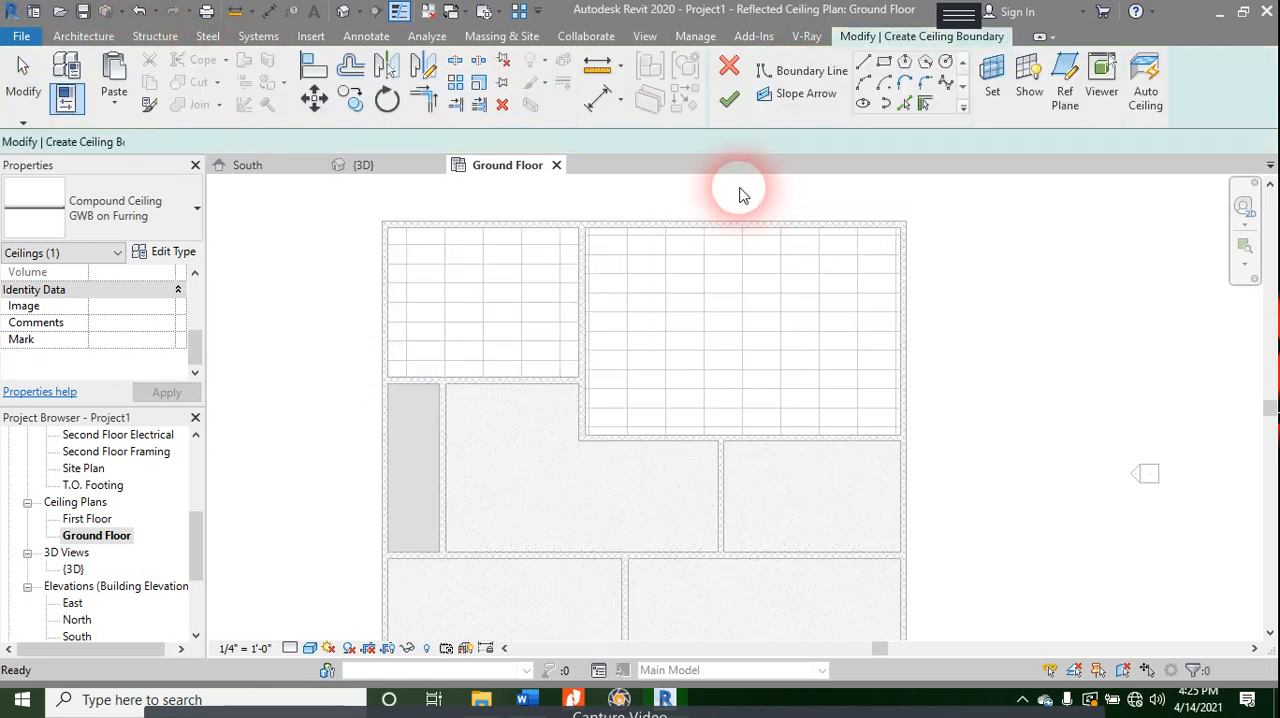
pyautogui.click(780, 72)
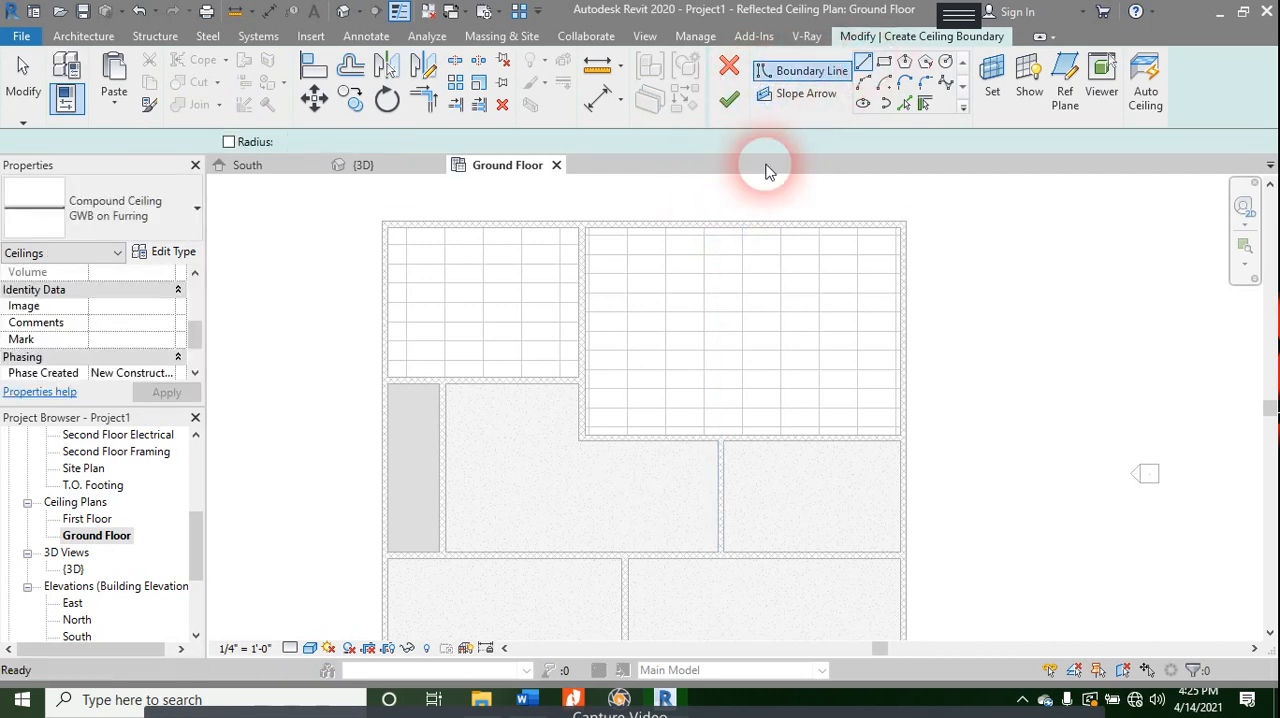
pyautogui.click(720, 442)
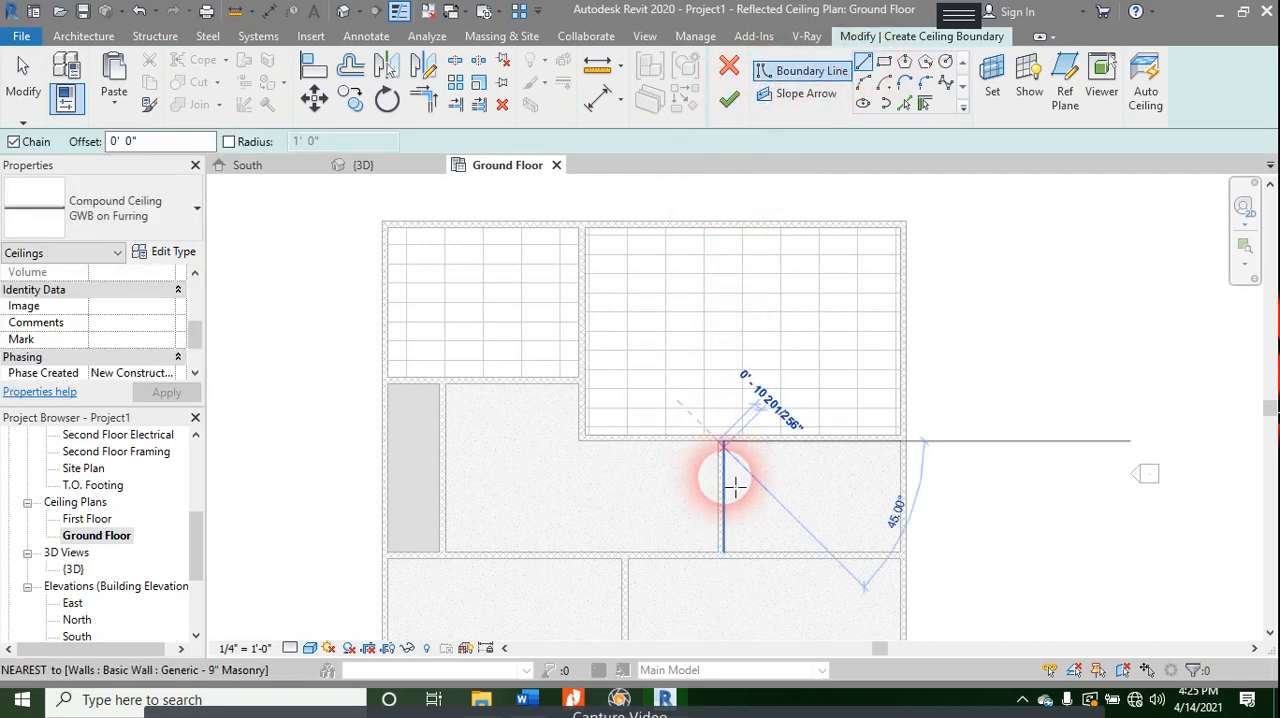
pyautogui.click(718, 552)
pyautogui.click(441, 552)
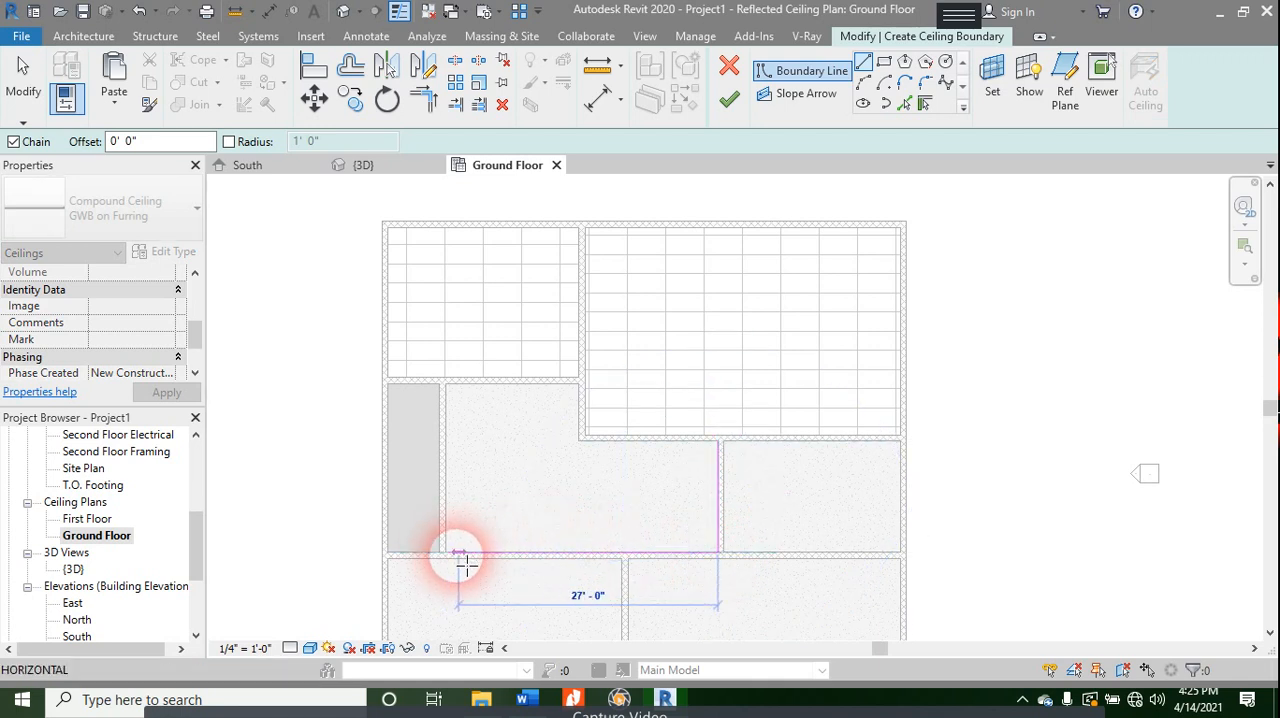
pyautogui.click(446, 553)
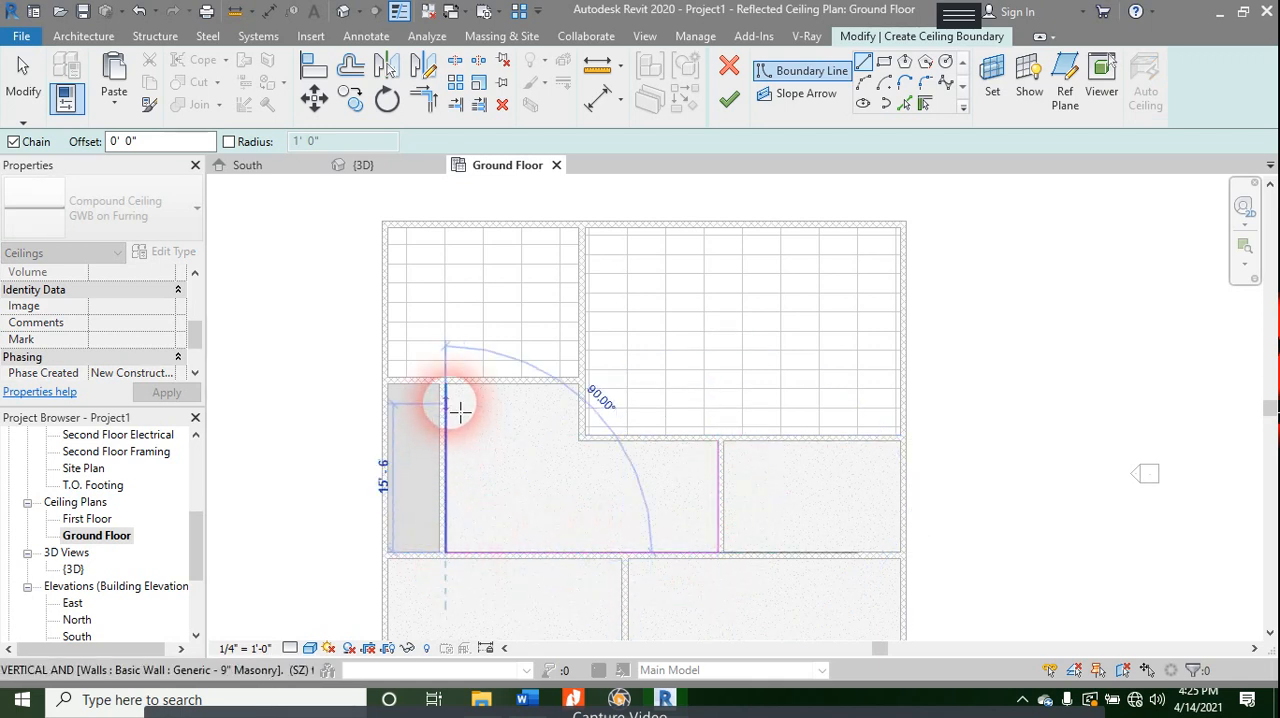
pyautogui.click(447, 385)
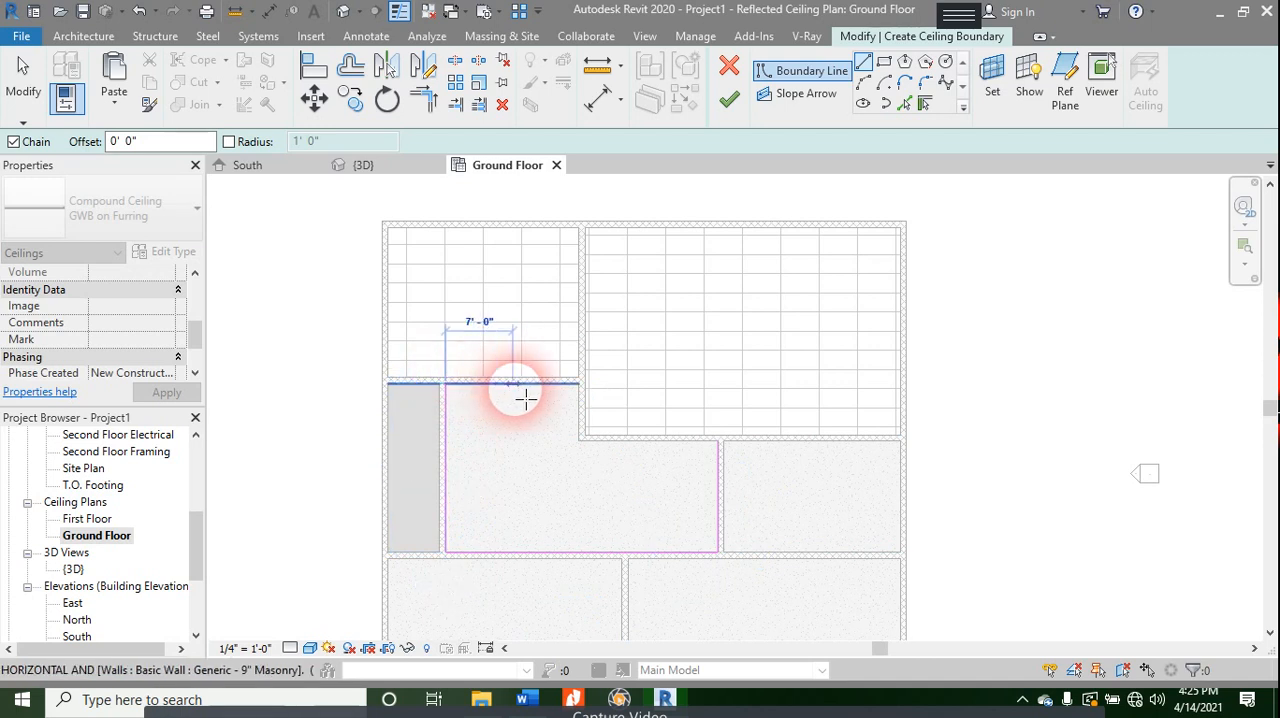
pyautogui.click(578, 384)
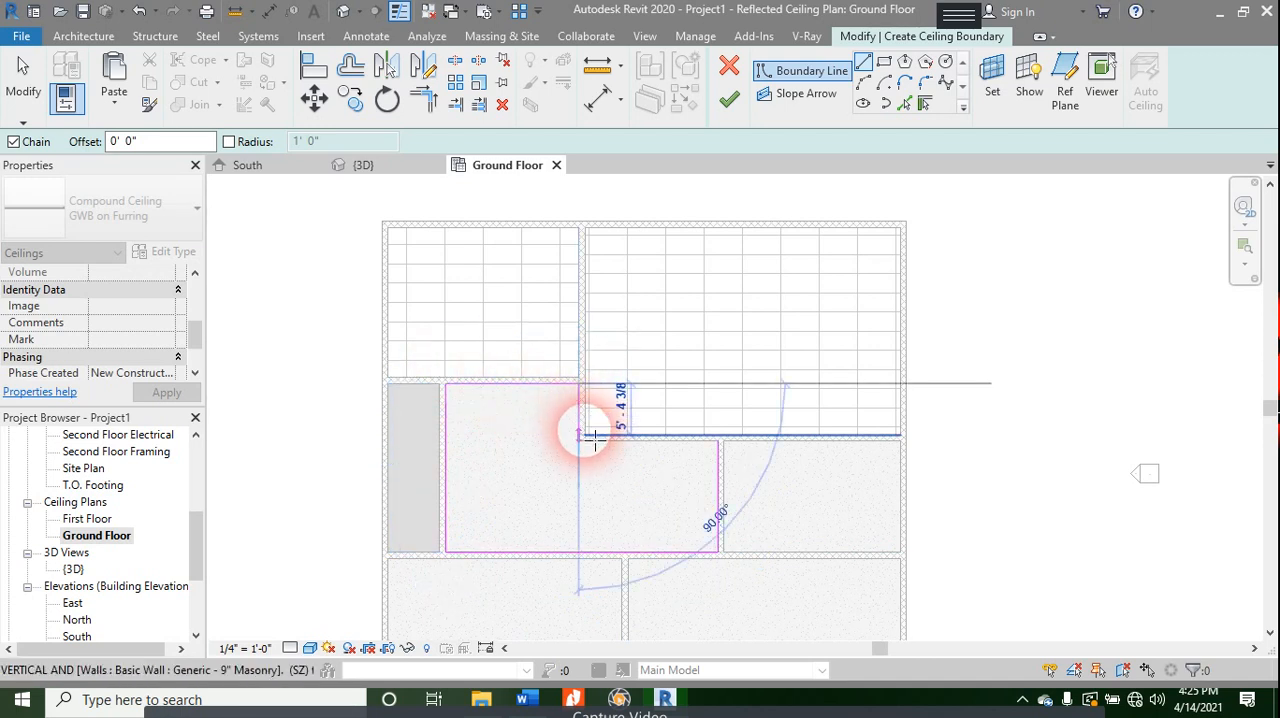
pyautogui.click(580, 437)
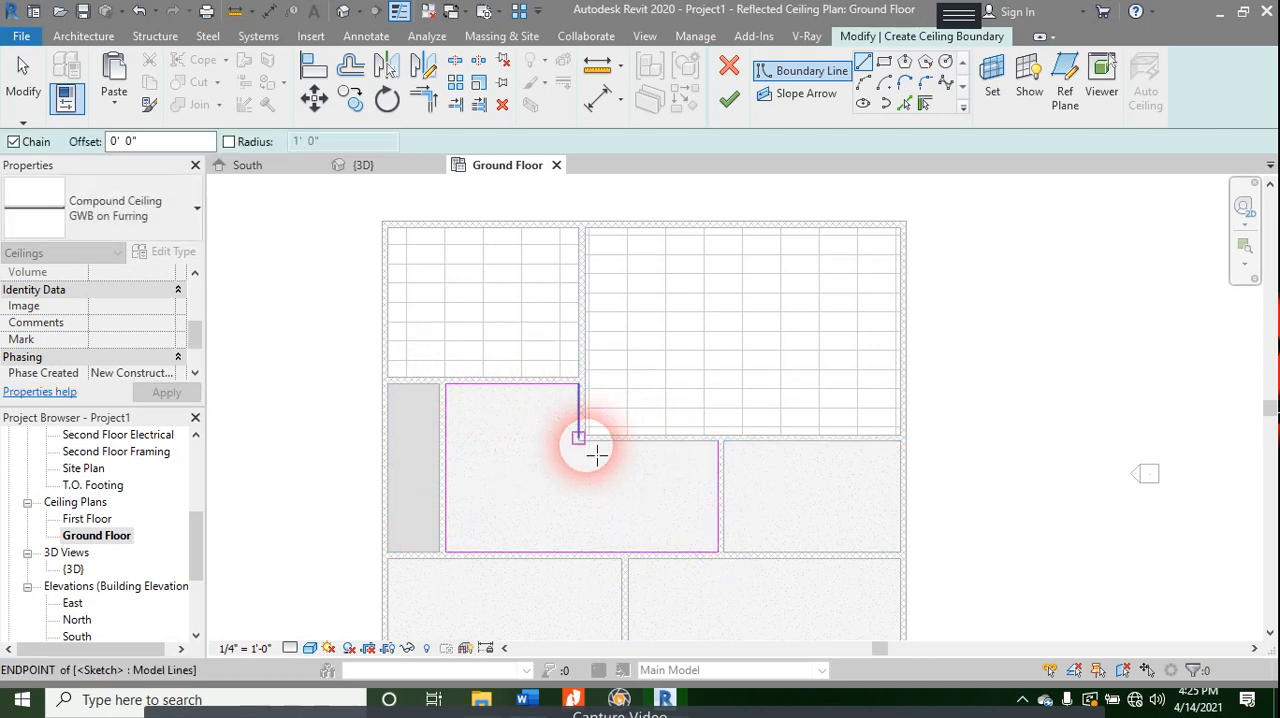
pyautogui.scroll(5, 578, 440)
pyautogui.scroll(1, 537, 431)
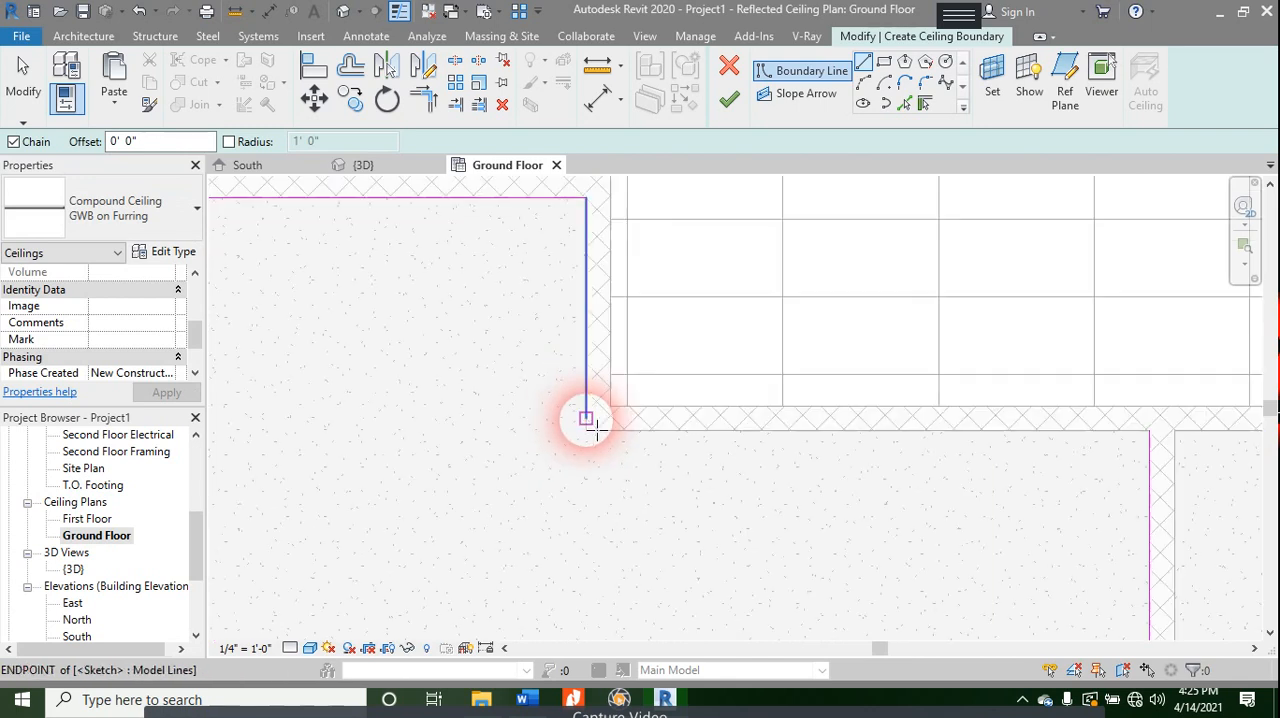
pyautogui.hotkey('ctrl', 'z')
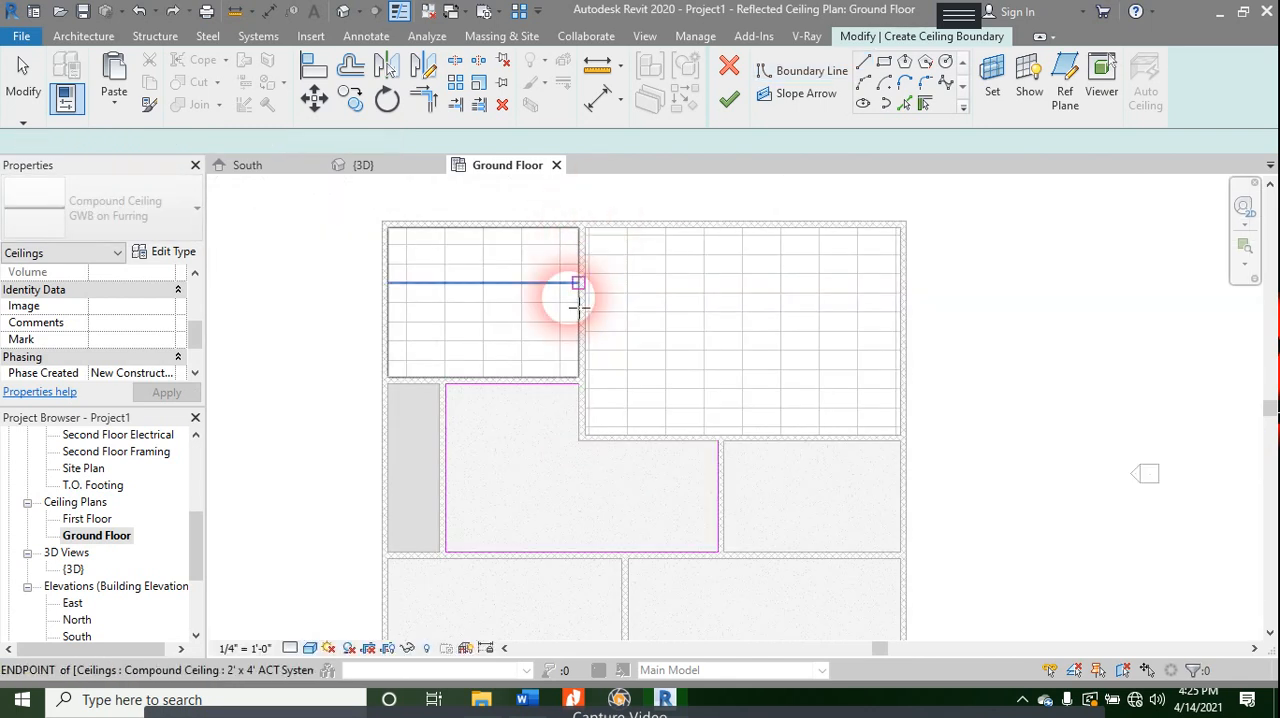
# - Close the L-shaped ceiling boundary by tracing the inner corner's vertical wall face and the lower north wall to the east side
pyautogui.scroll(3, 582, 399)
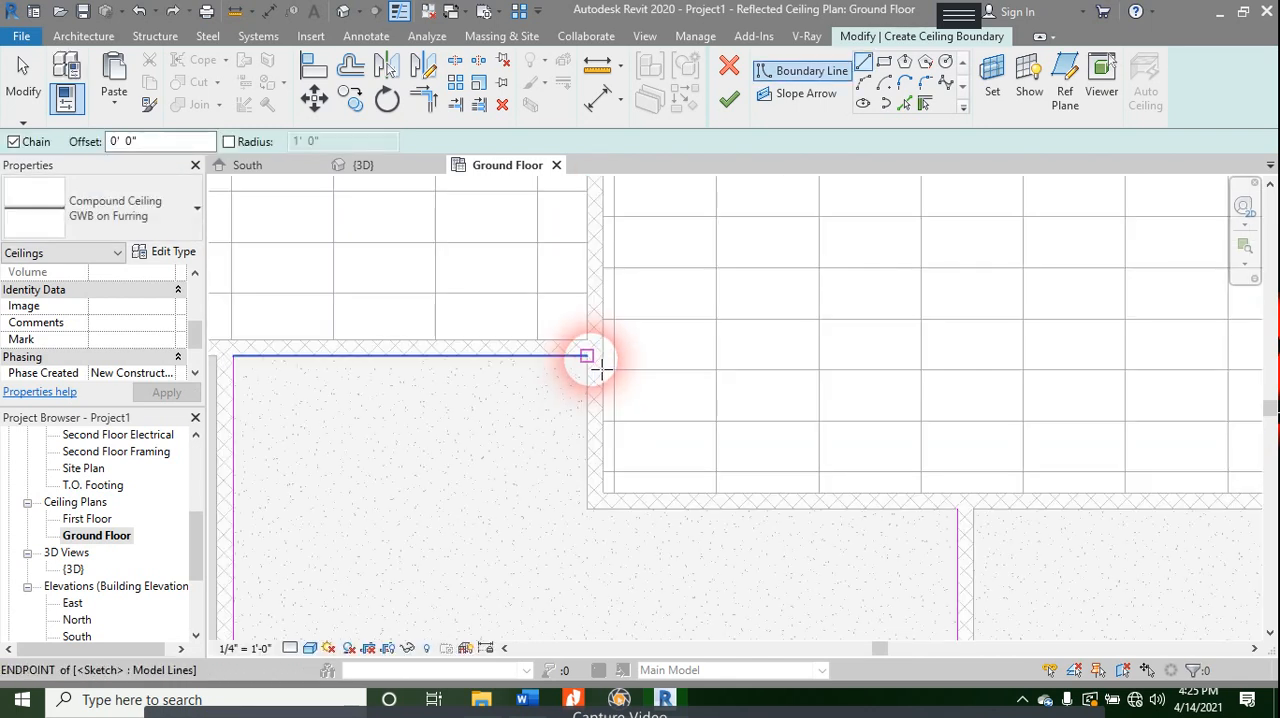
pyautogui.click(586, 356)
pyautogui.click(586, 509)
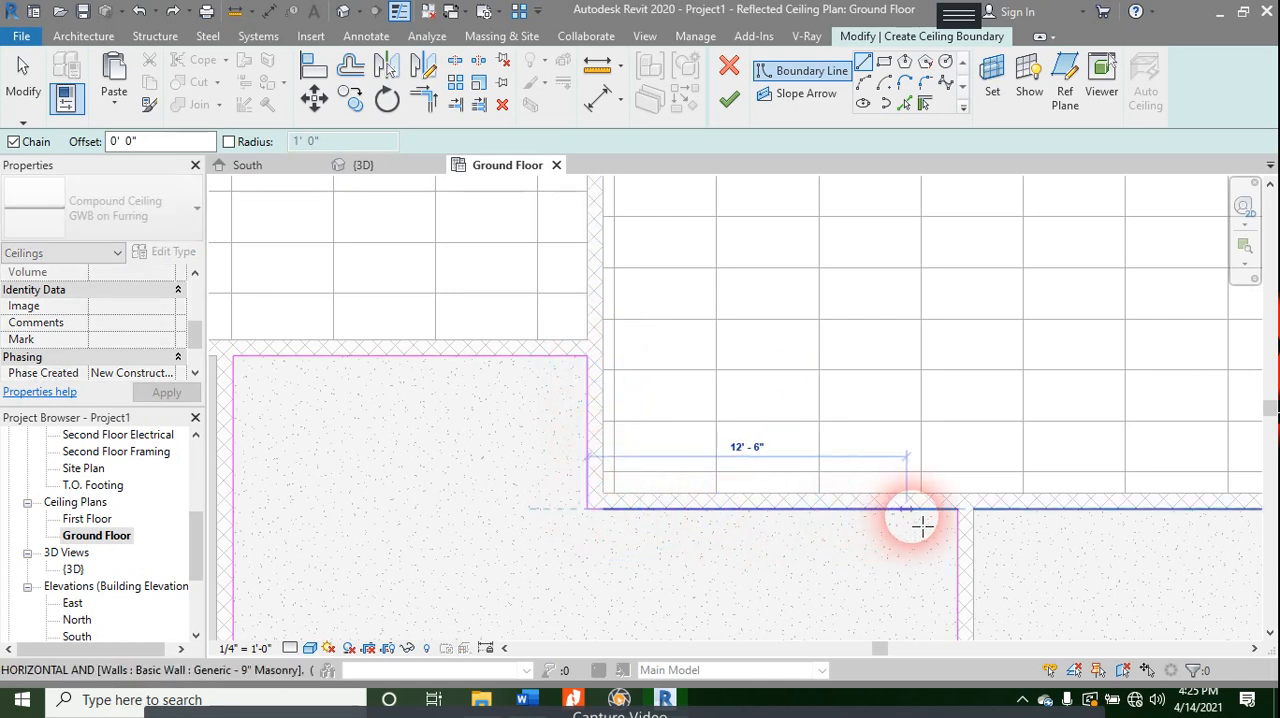
pyautogui.click(957, 510)
pyautogui.click(959, 514)
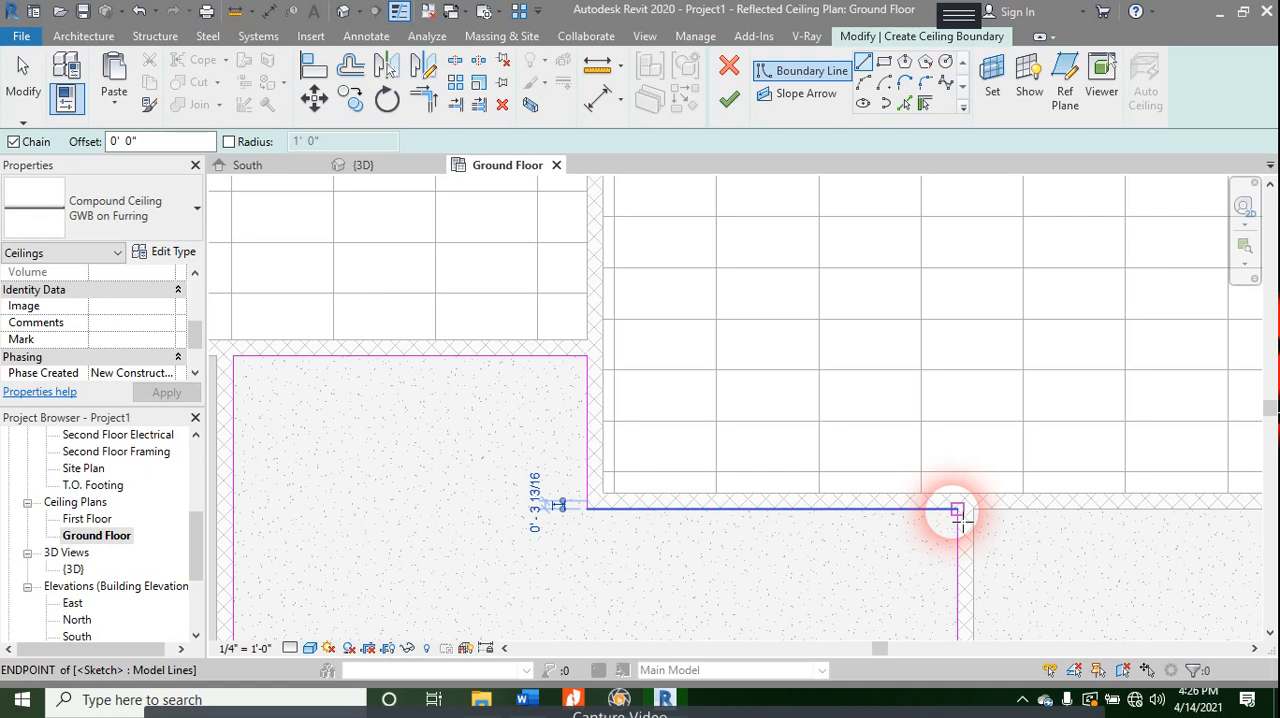
pyautogui.scroll(-2, 841, 430)
pyautogui.moveTo(897, 551); pyautogui.dragTo(862, 443, button='middle')
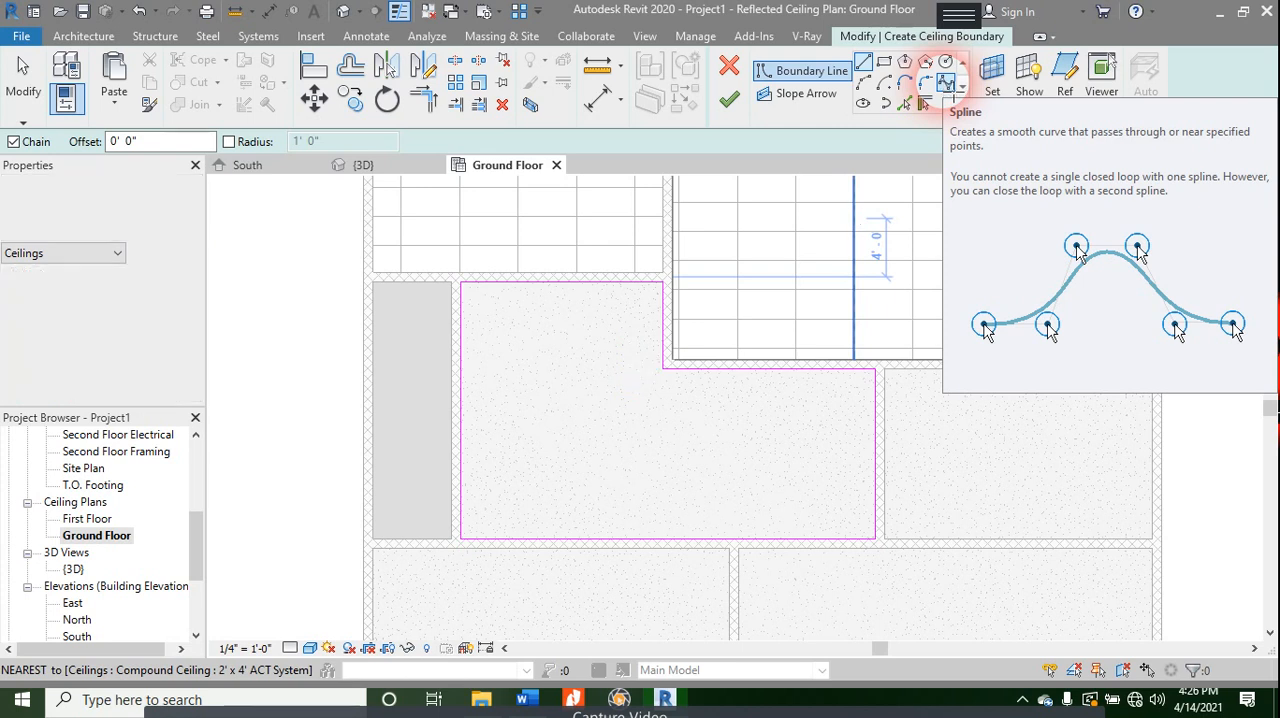
# - Keep GWB on Furring as the type of the L-shaped room's ceiling and finish the sketch
pyautogui.click(863, 61)
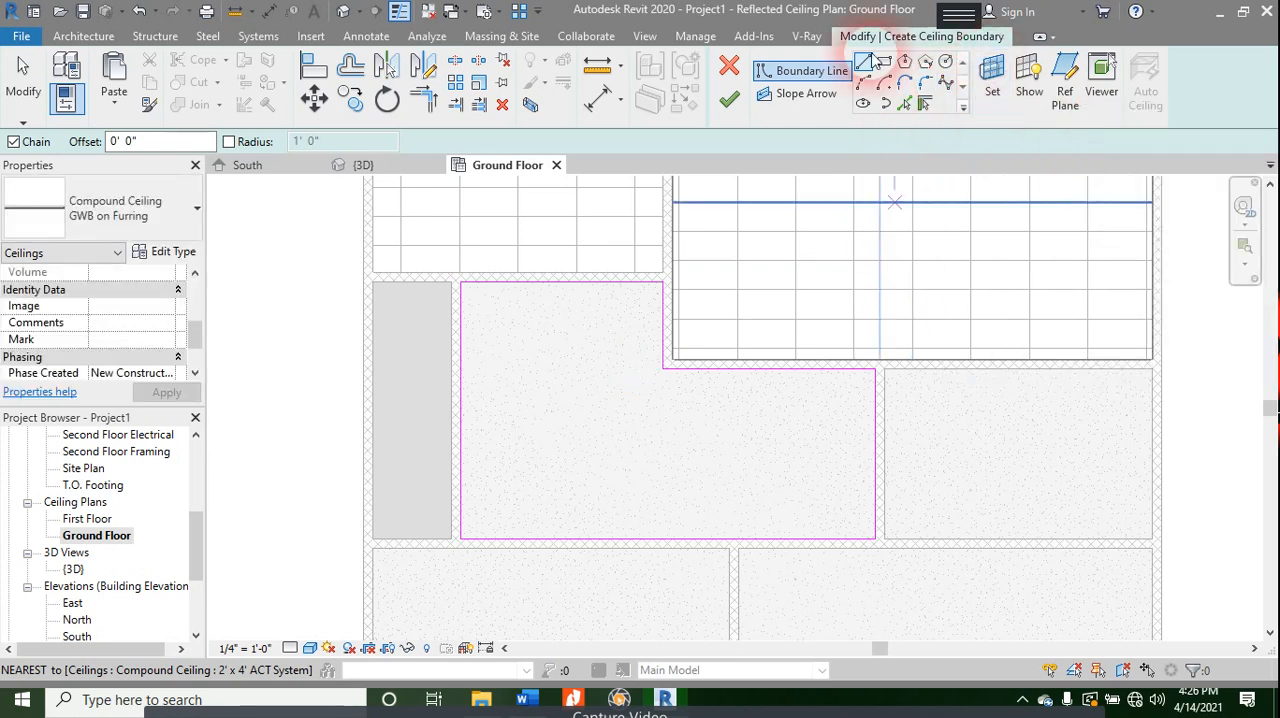
pyautogui.click(111, 238)
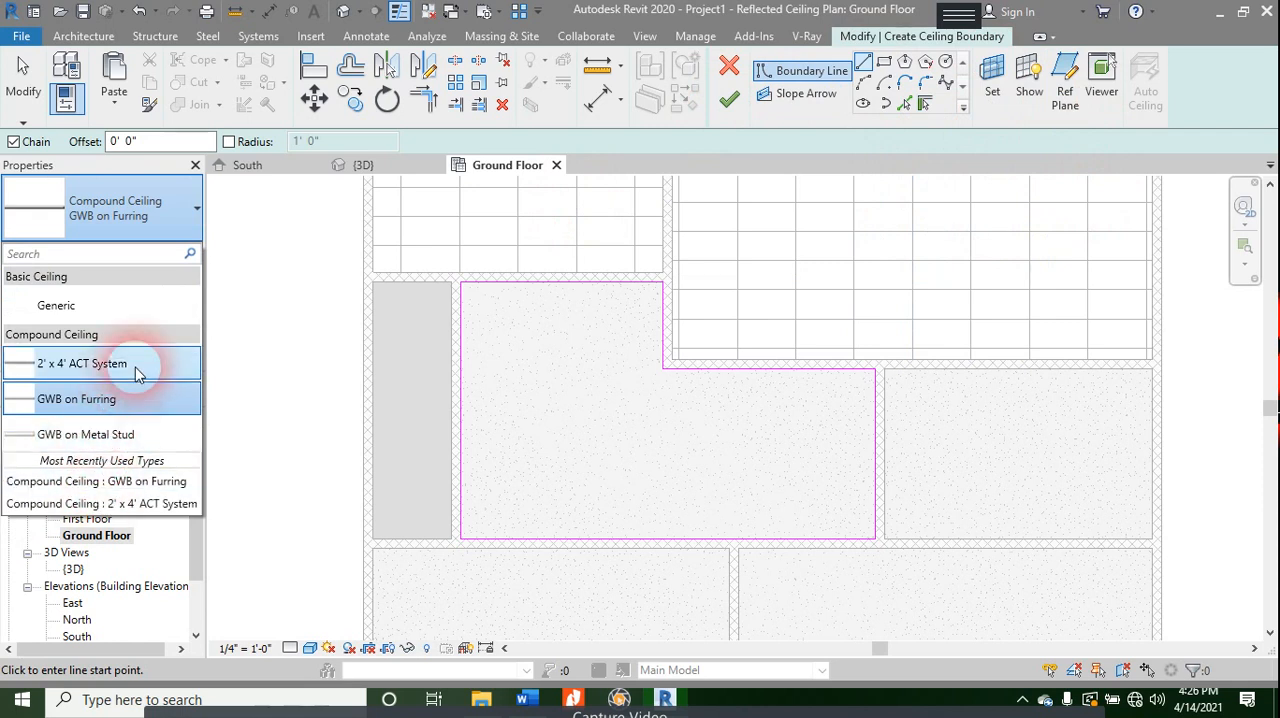
pyautogui.click(89, 399)
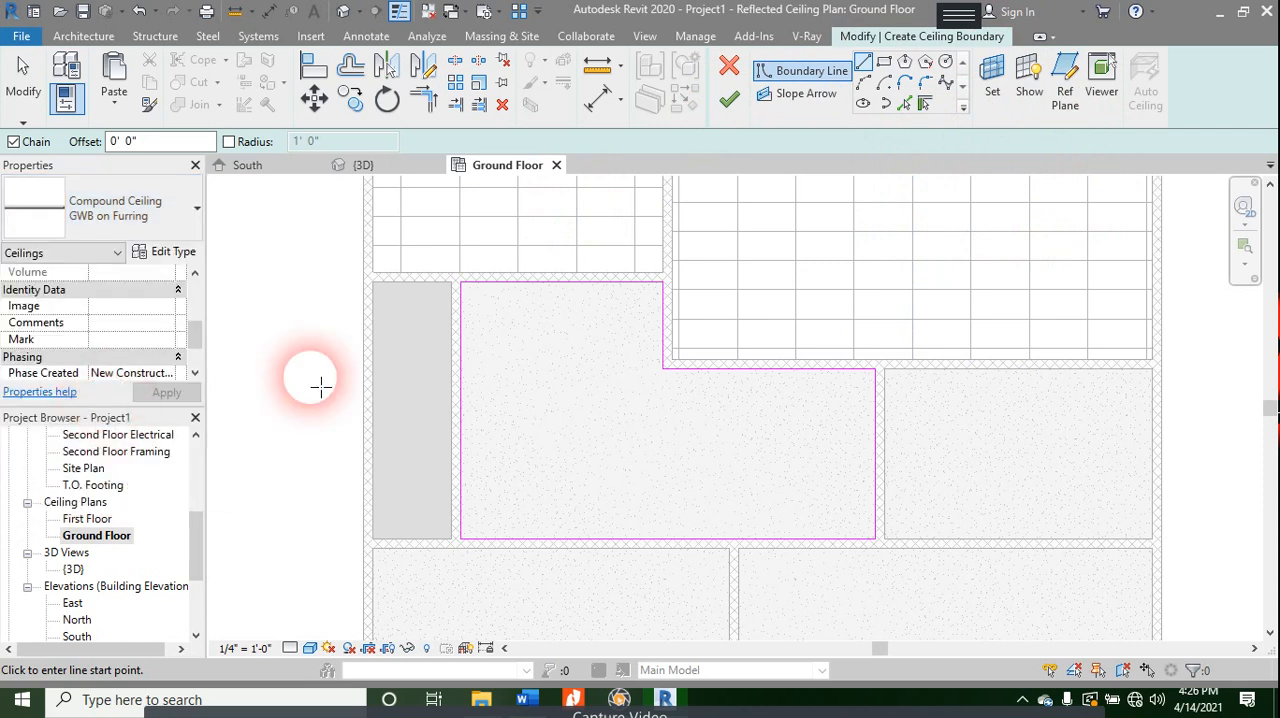
pyautogui.click(729, 100)
pyautogui.press('Escape')
pyautogui.scroll(-3, 540, 418)
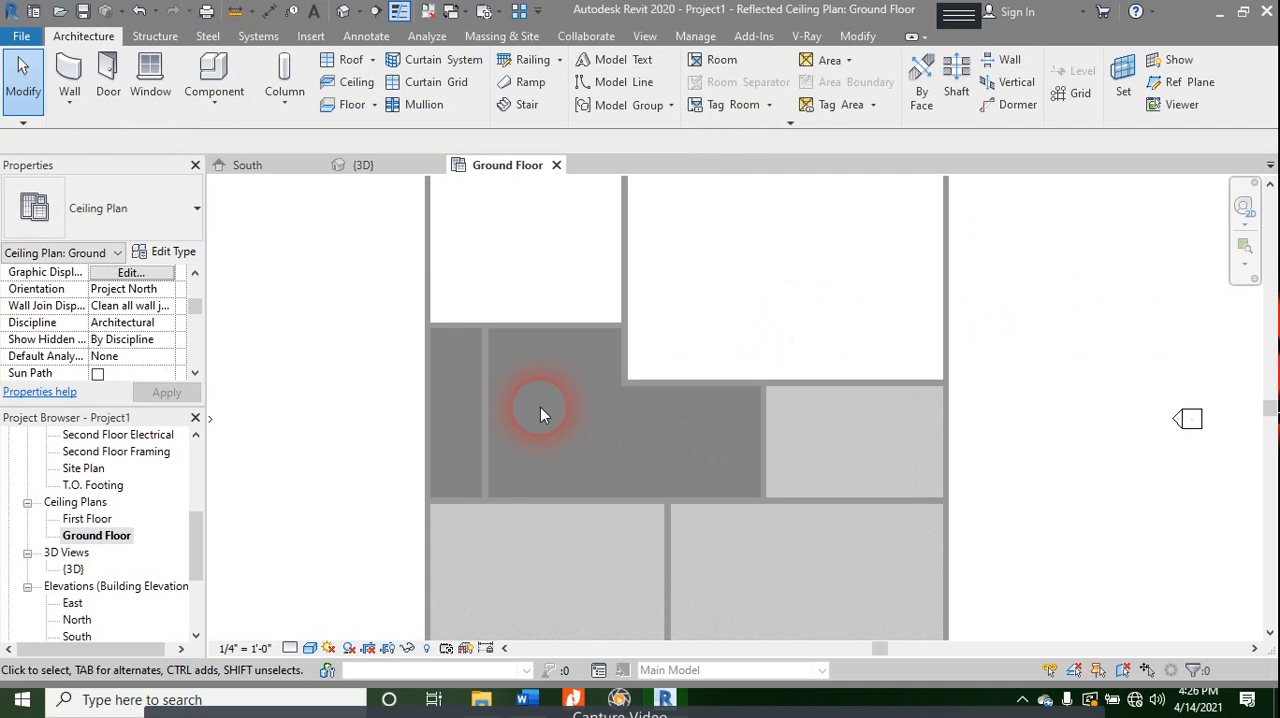
pyautogui.moveTo(663, 400); pyautogui.dragTo(692, 441, button='middle')
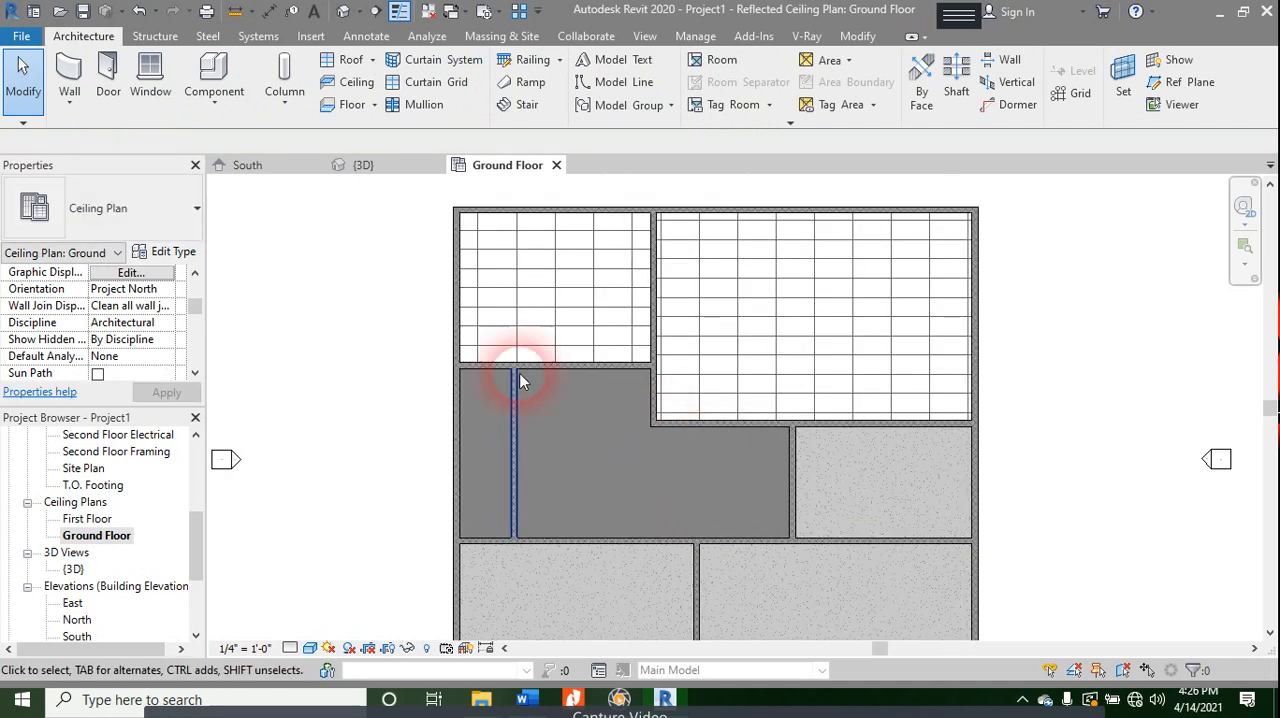
# - Draw a vertical building section line from north to south through the northwest, L-shaped and southwest rooms
pyautogui.click(399, 12)
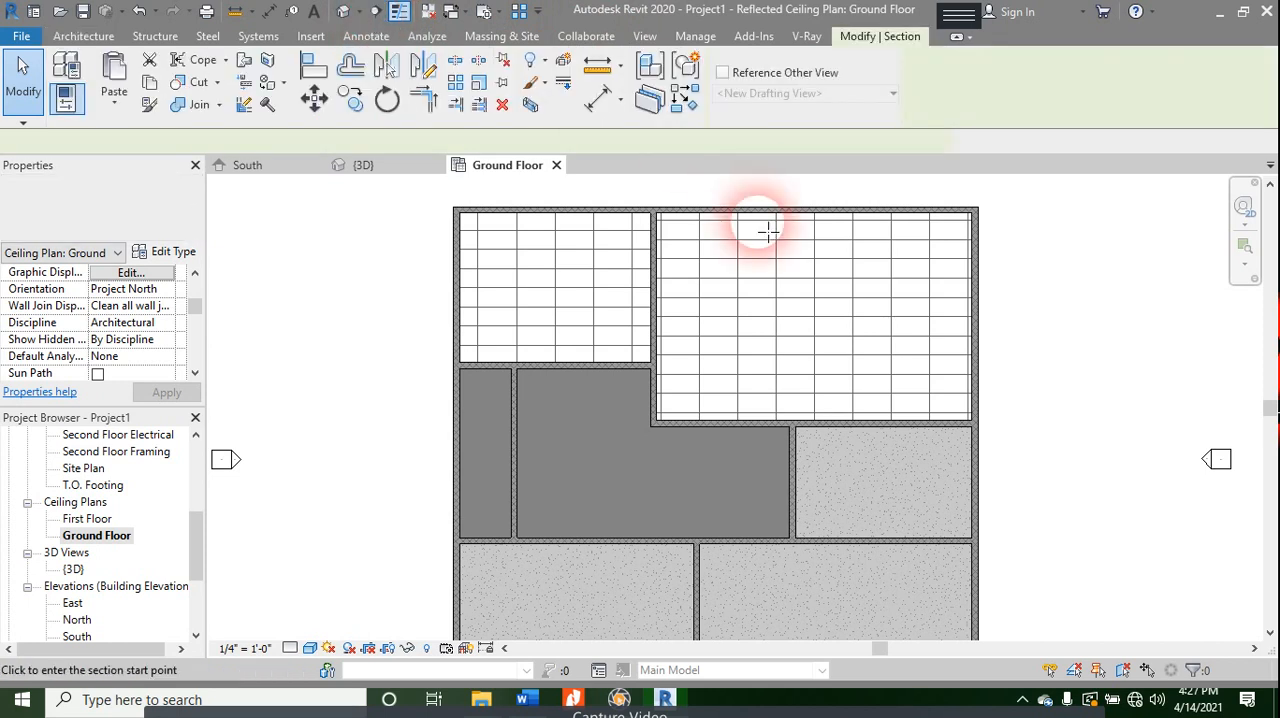
pyautogui.click(618, 180)
pyautogui.moveTo(586, 486)
pyautogui.mouseDown(button='middle')
pyautogui.moveTo(651, 371)
pyautogui.moveTo(655, 215)
pyautogui.mouseUp(button='middle')
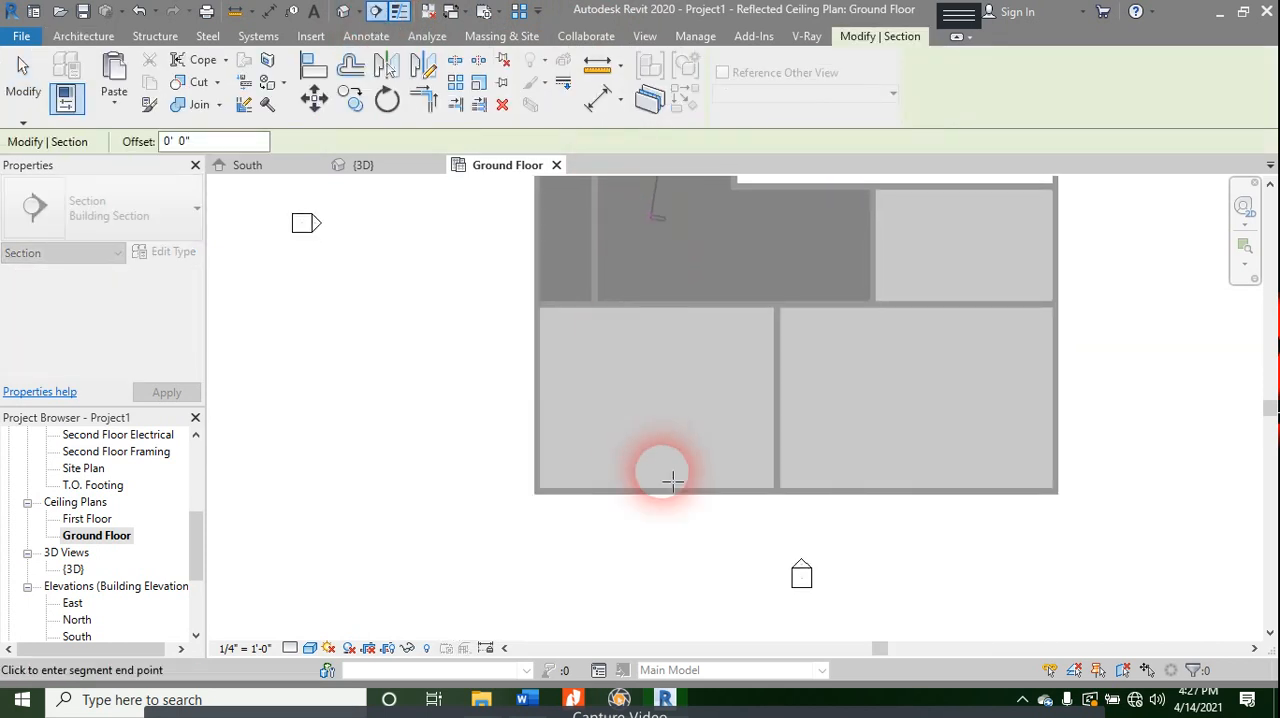
pyautogui.click(694, 540)
pyautogui.press('Escape')
pyautogui.press('Escape')
# - Open the view of the new building section from its section head on the Ground Floor ceiling plan
pyautogui.moveTo(780, 277); pyautogui.dragTo(726, 670, button='middle')
pyautogui.scroll(2, 658, 410)
pyautogui.doubleClick(614, 186)
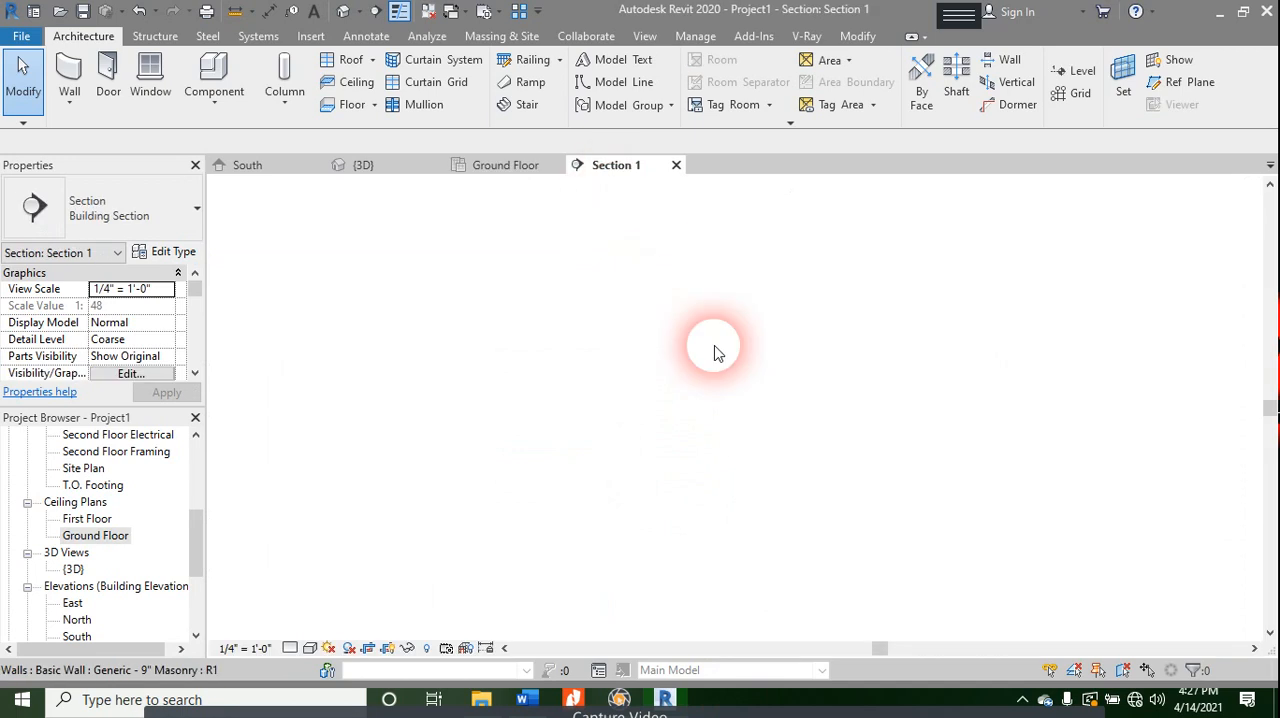
# - Set the section view's visual style to Realistic and bring the Ground Floor ceilings into close view
pyautogui.click(311, 648)
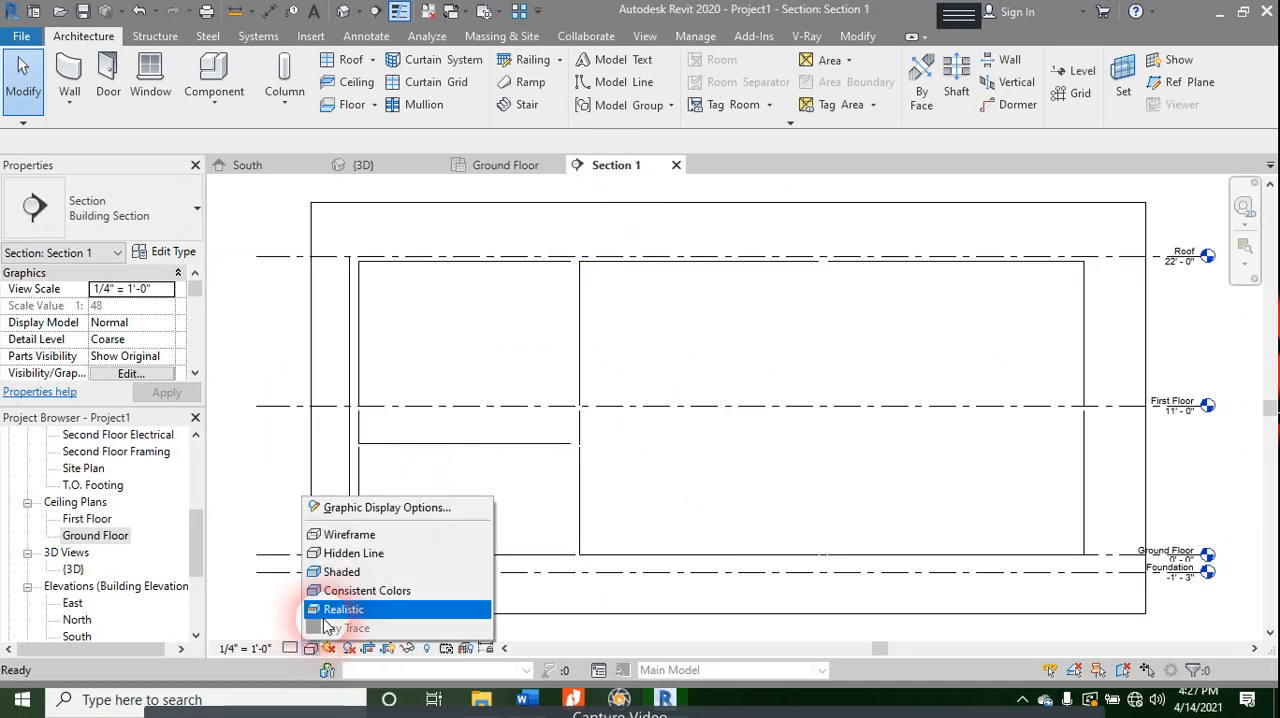
pyautogui.click(340, 609)
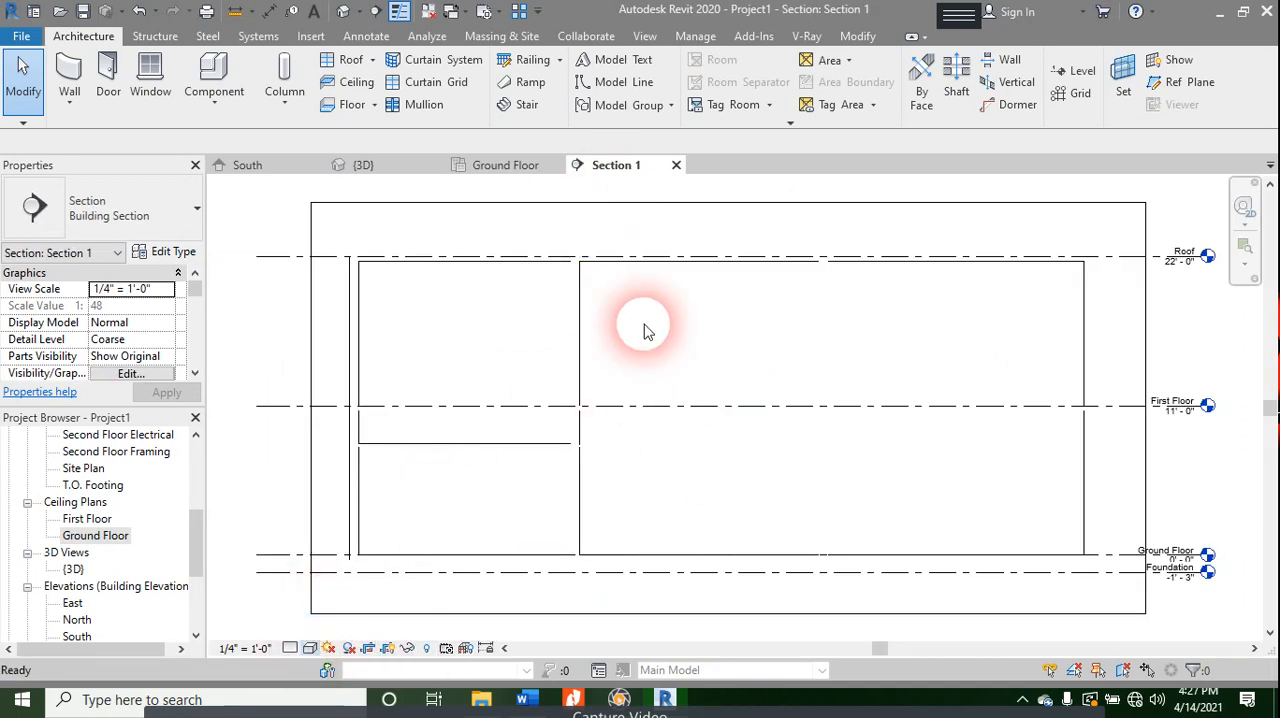
pyautogui.scroll(4, 557, 470)
pyautogui.moveTo(597, 469); pyautogui.dragTo(875, 441, button='middle')
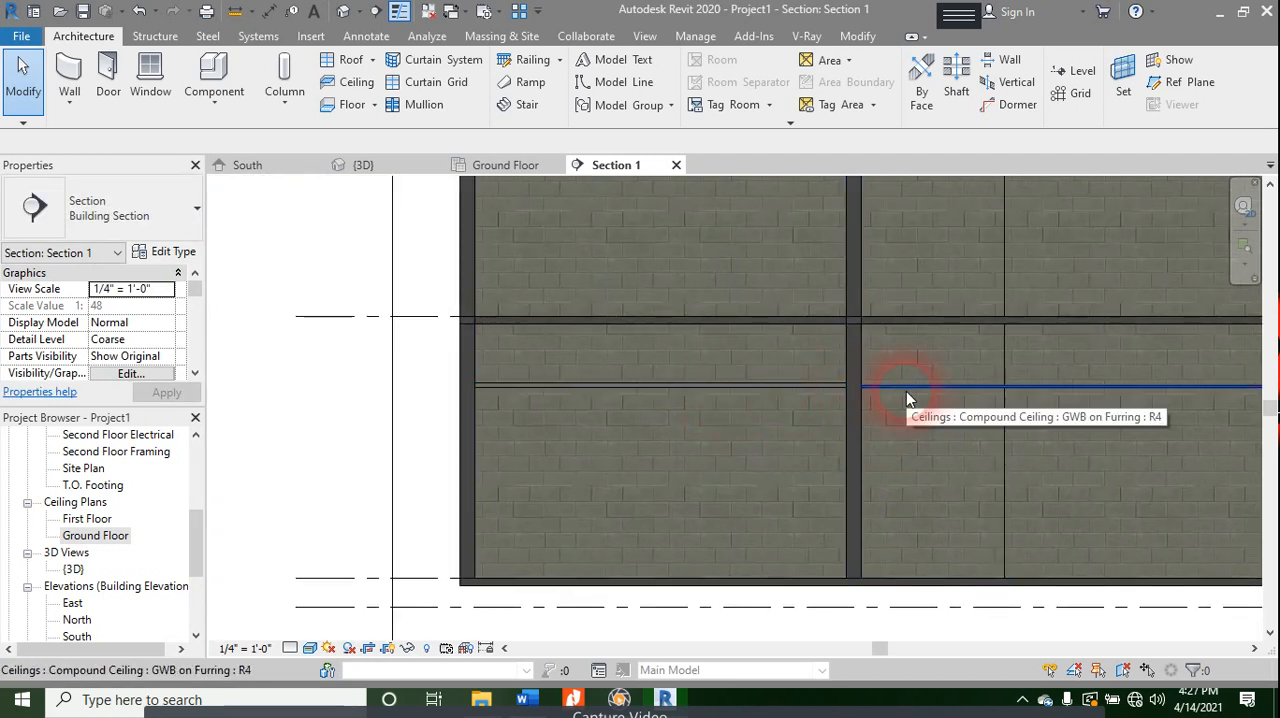
# - Nudge the section's 2' x 4' ACT System ceiling down, and raise it to a height offset of 8' 4"
pyautogui.click(757, 385)
pyautogui.press('Down')
pyautogui.press('Down')
pyautogui.press('Down')
pyautogui.press('Down')
pyautogui.press('Down')
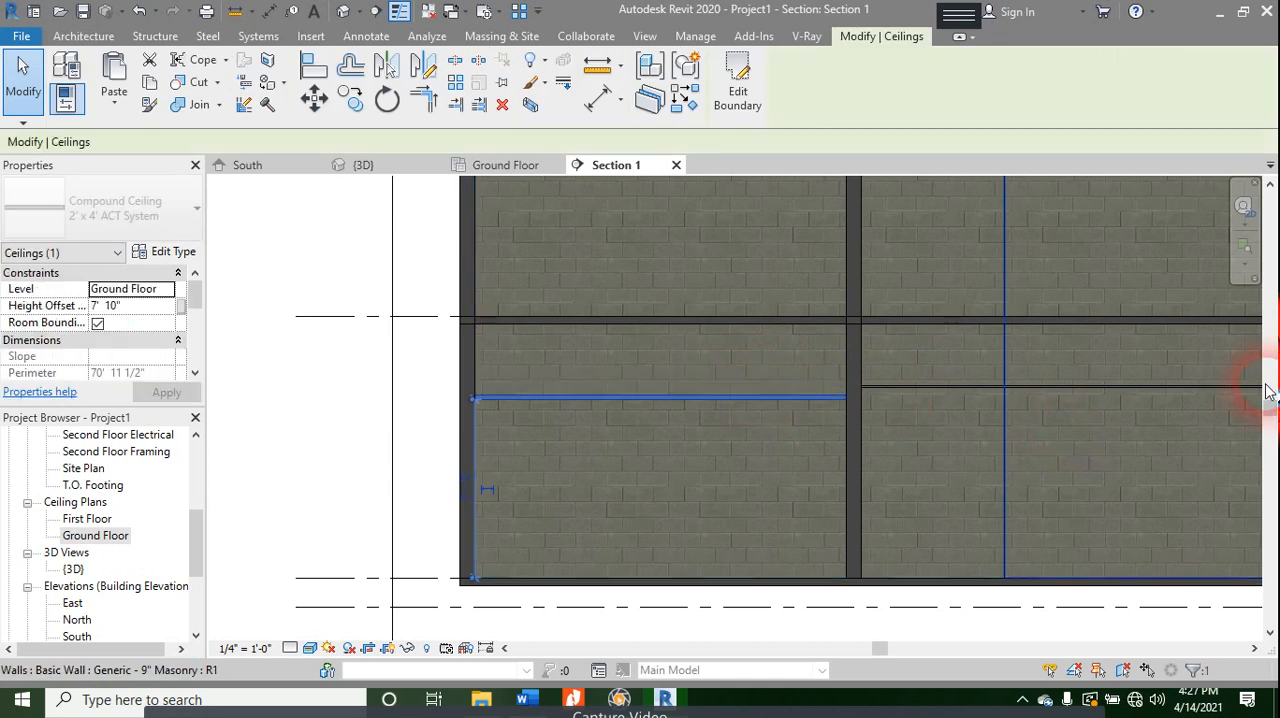
pyautogui.press('Up')
pyautogui.press('Up')
pyautogui.press('Up')
pyautogui.press('Up')
pyautogui.press('Up')
pyautogui.press('Up')
pyautogui.press('Up')
pyautogui.press('Up')
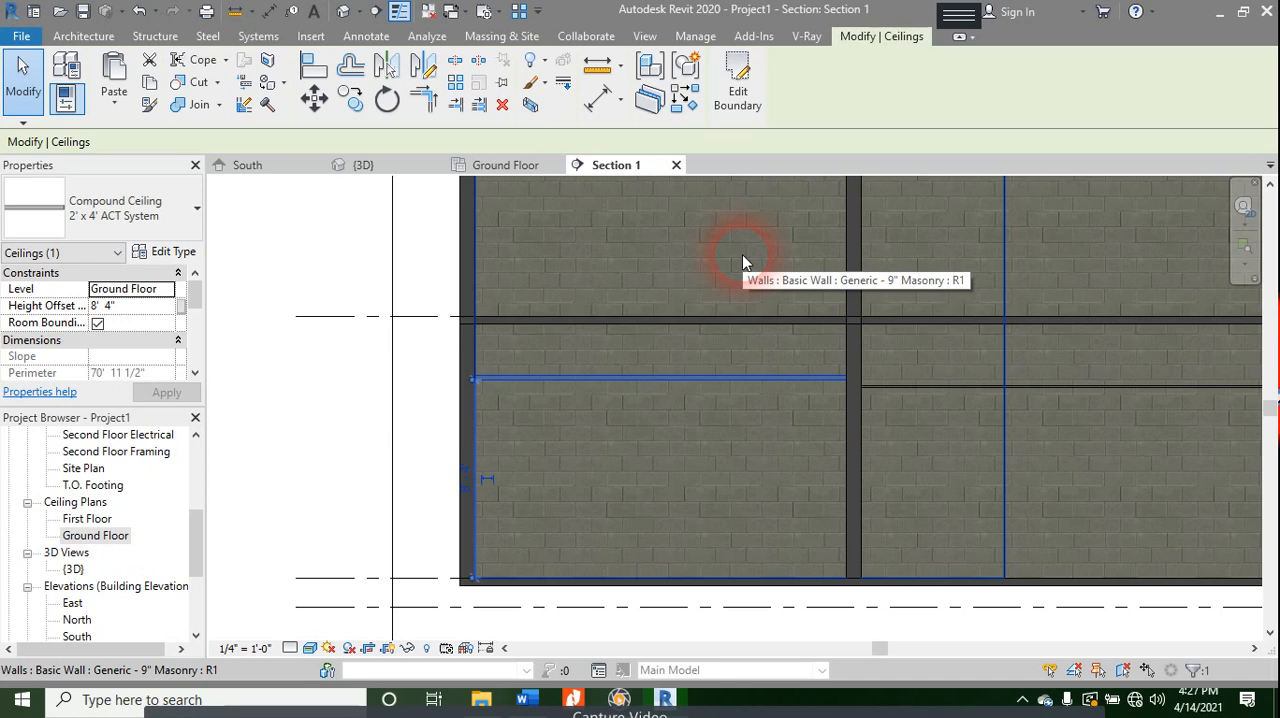
# - Select a masonry wall in the section and extend the selection to all instances of its type
pyautogui.click(585, 530)
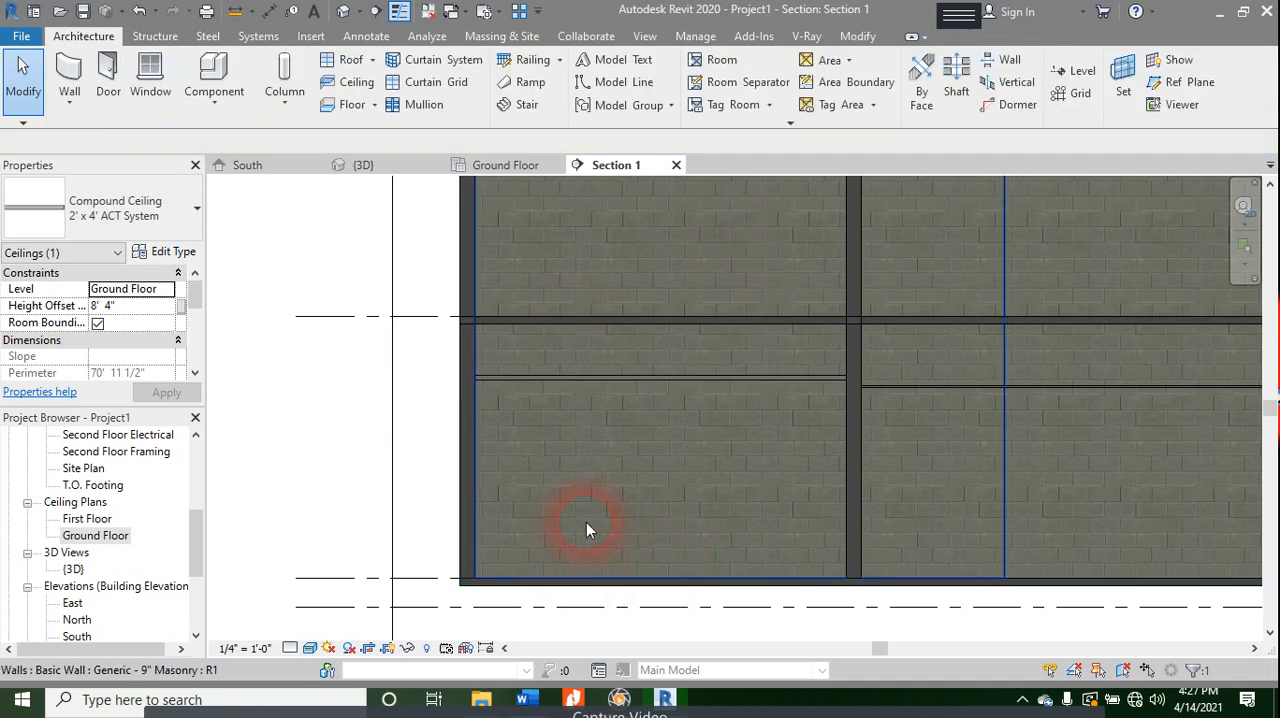
pyautogui.rightClick(511, 554)
pyautogui.moveTo(600, 330)
pyautogui.click(778, 351)
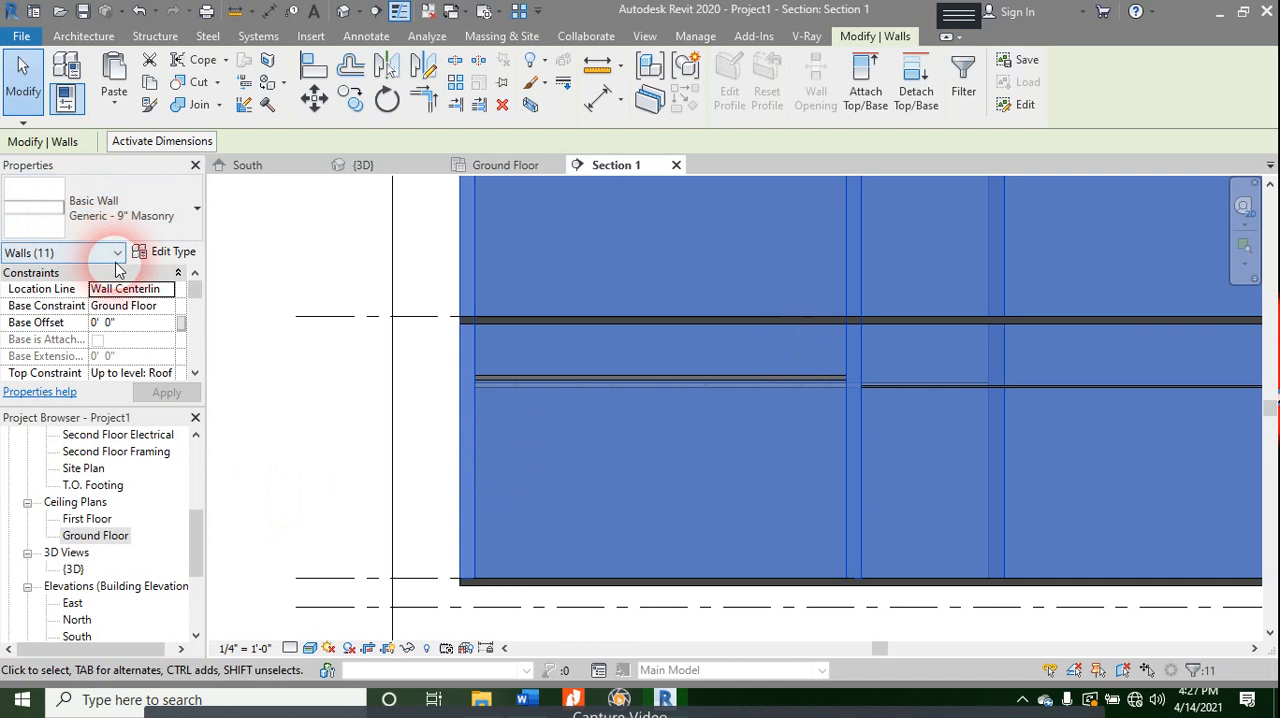
# - Open the Concrete Masonry Units material from the structure layer of the Generic - 9" Masonry wall type
pyautogui.click(165, 251)
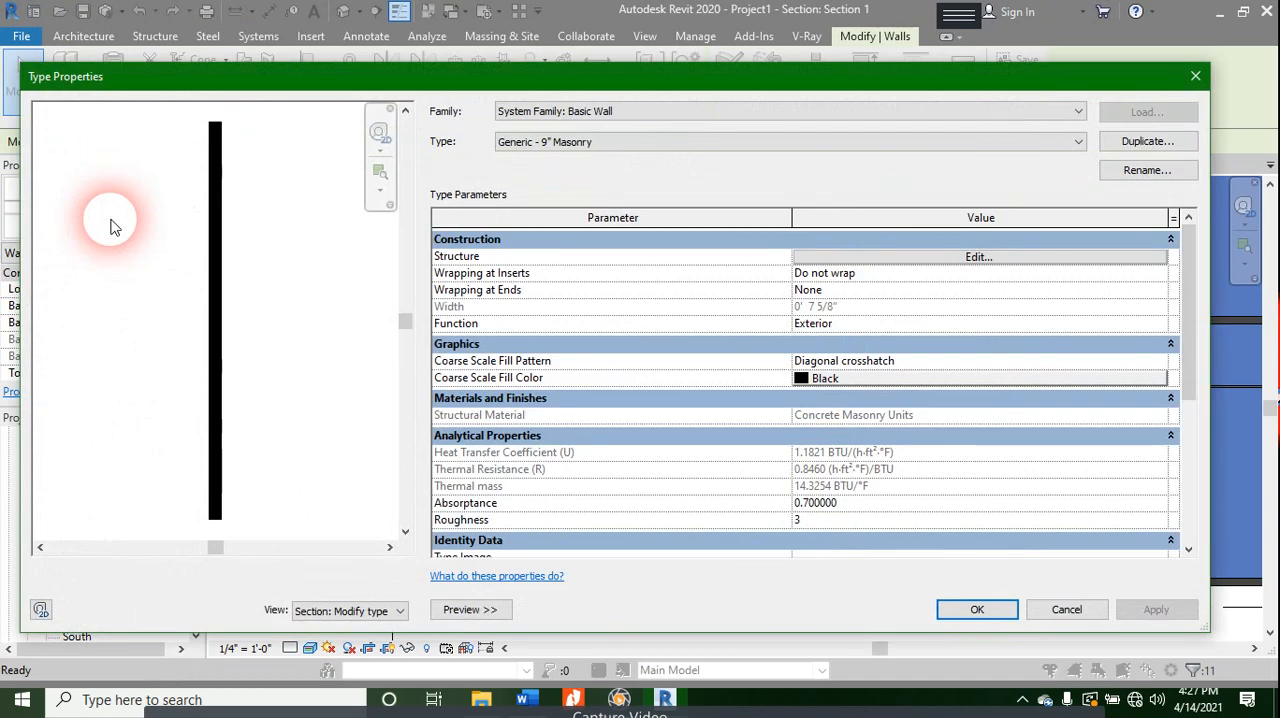
pyautogui.click(855, 257)
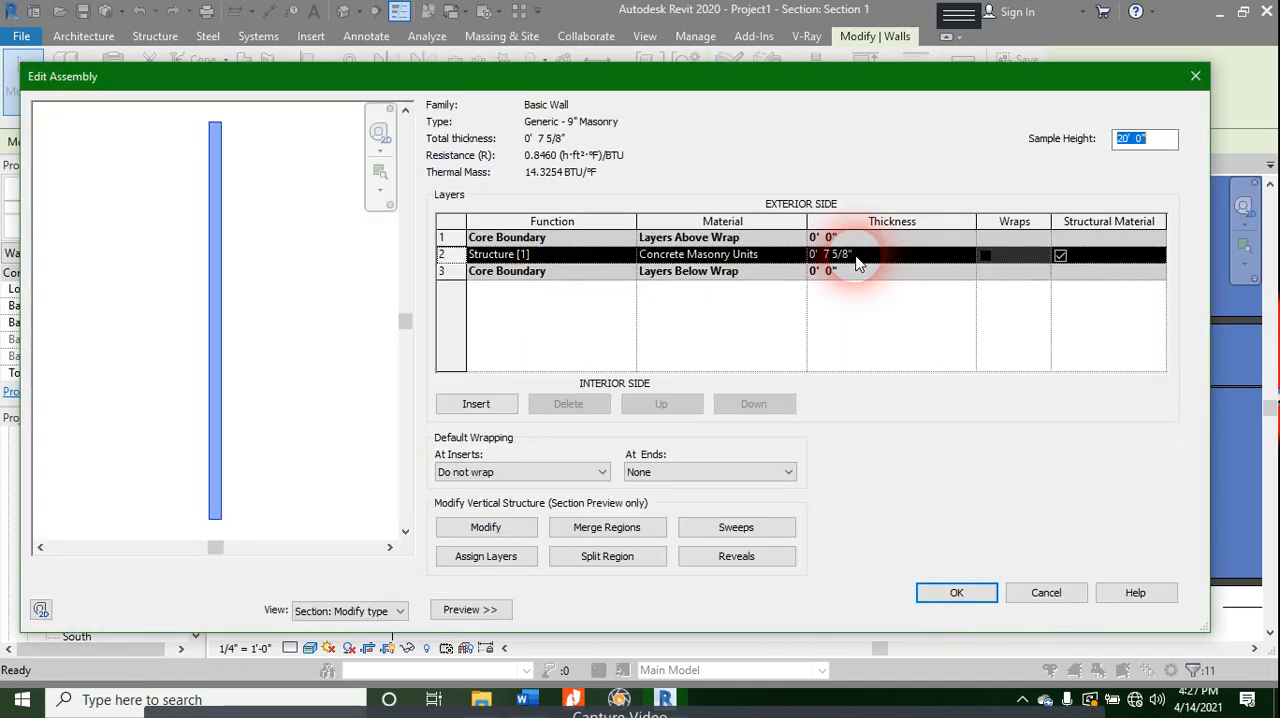
pyautogui.click(801, 261)
pyautogui.click(800, 257)
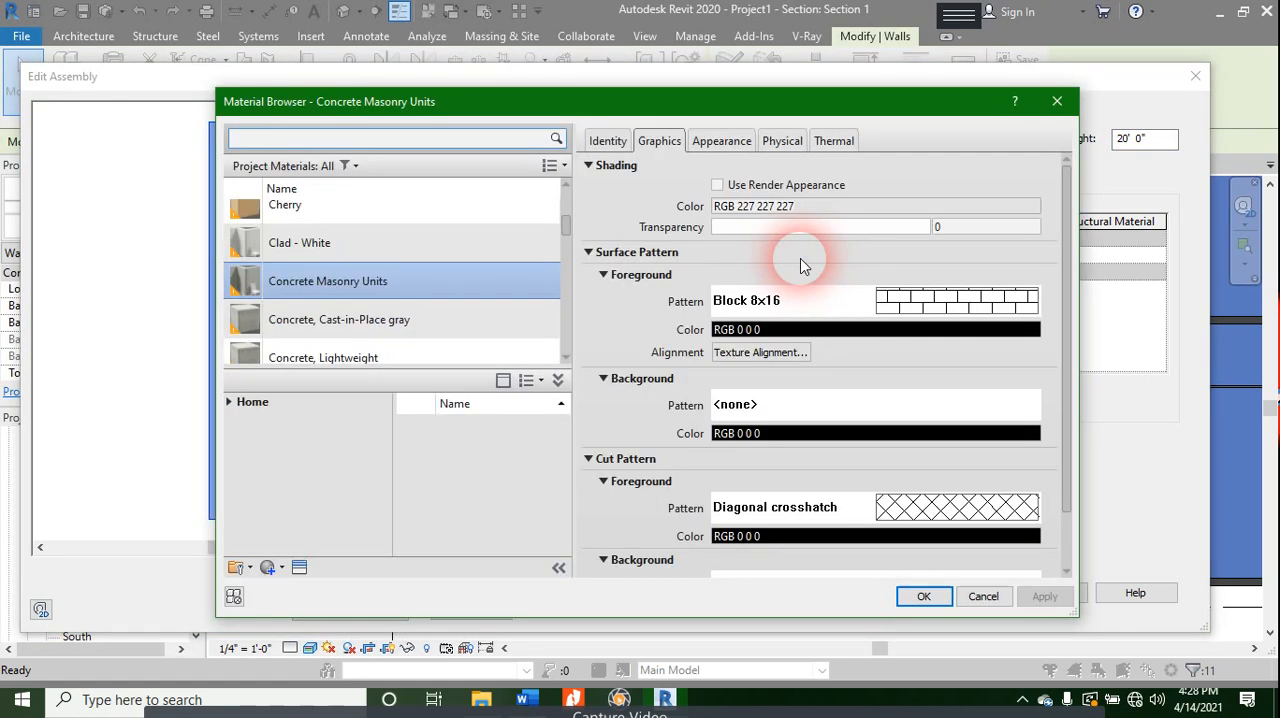
# - Review the masonry material's shading, surface and cut patterns, and its appearance image, relief pattern and tint settings
pyautogui.scroll(-2, 717, 403)
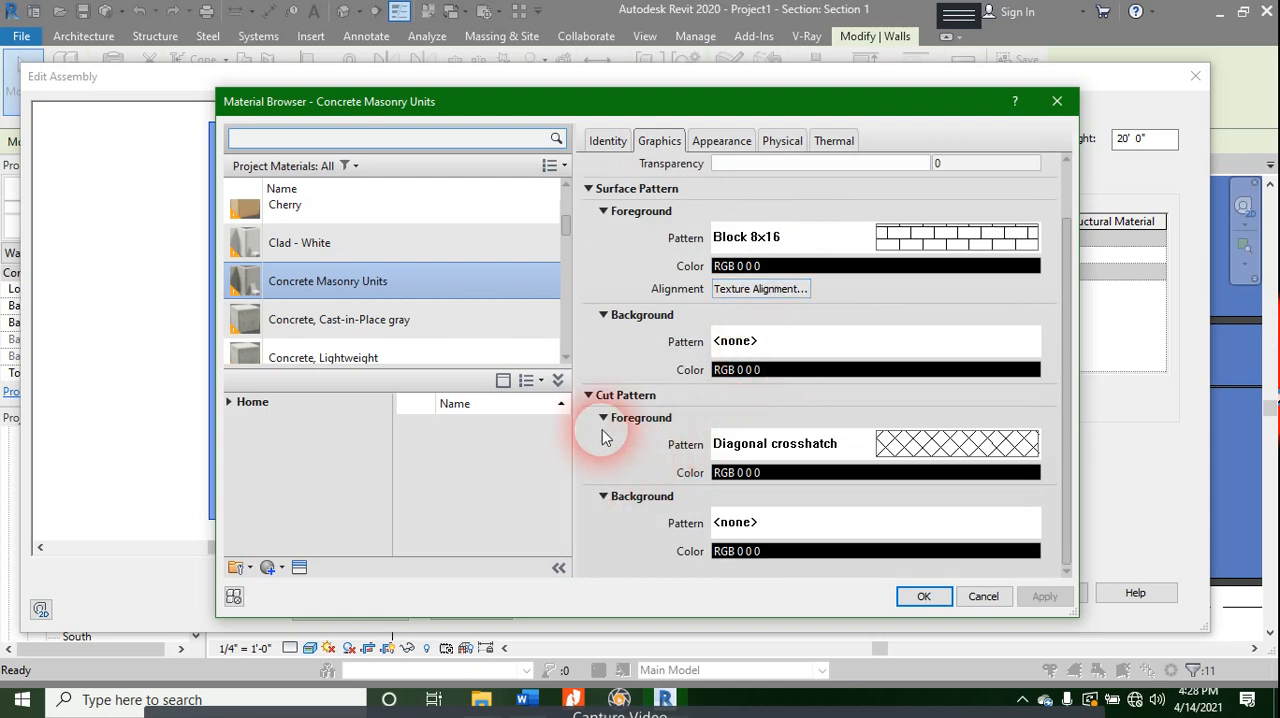
pyautogui.scroll(2, 660, 205)
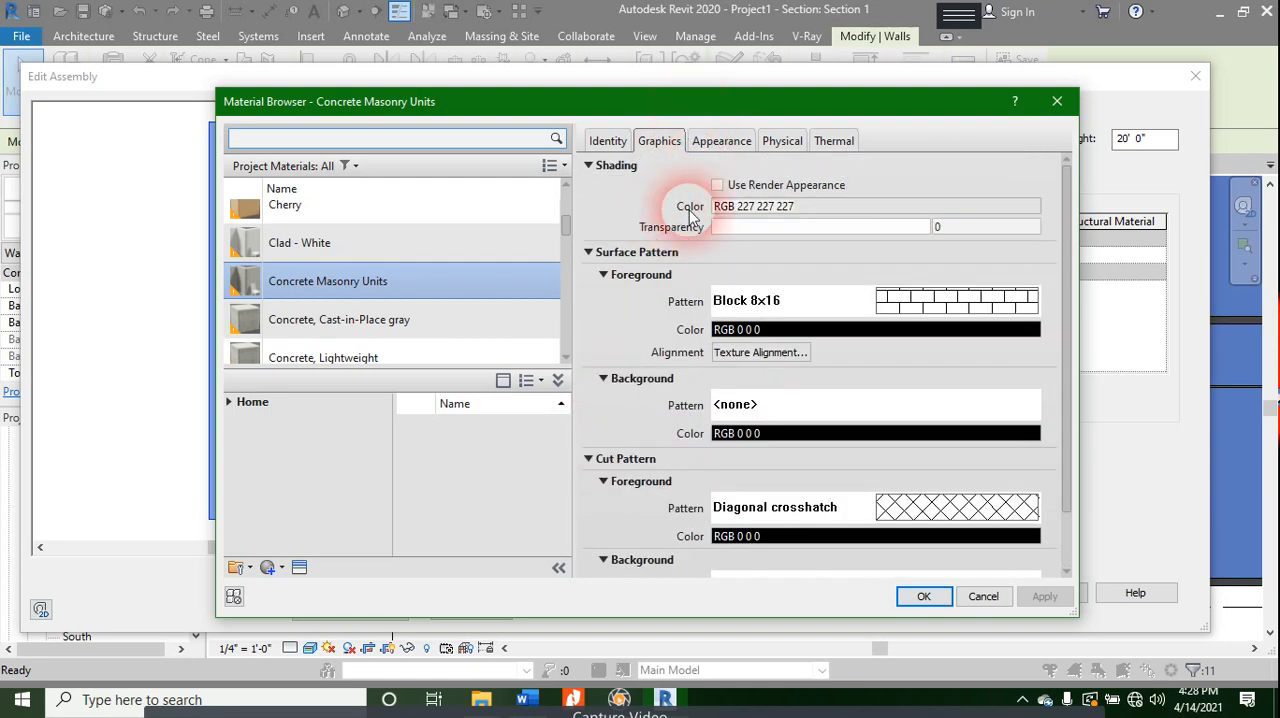
pyautogui.click(718, 142)
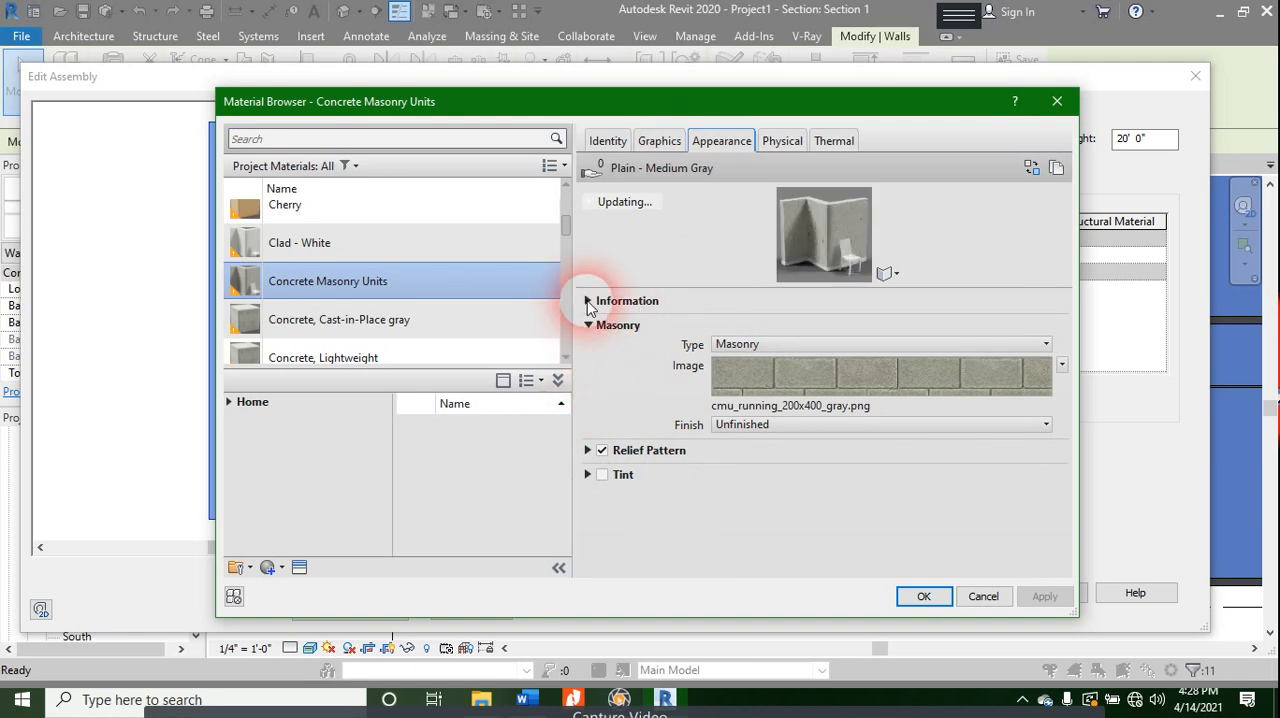
pyautogui.click(588, 452)
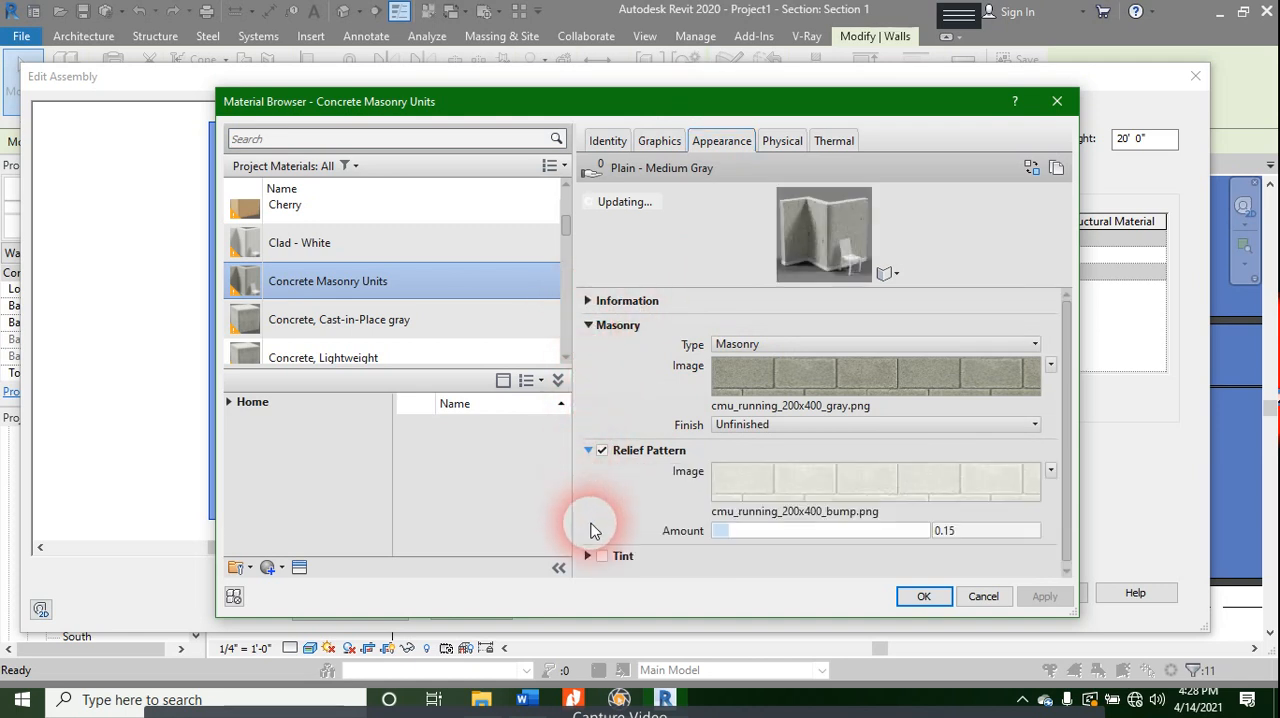
pyautogui.click(588, 558)
pyautogui.click(914, 363)
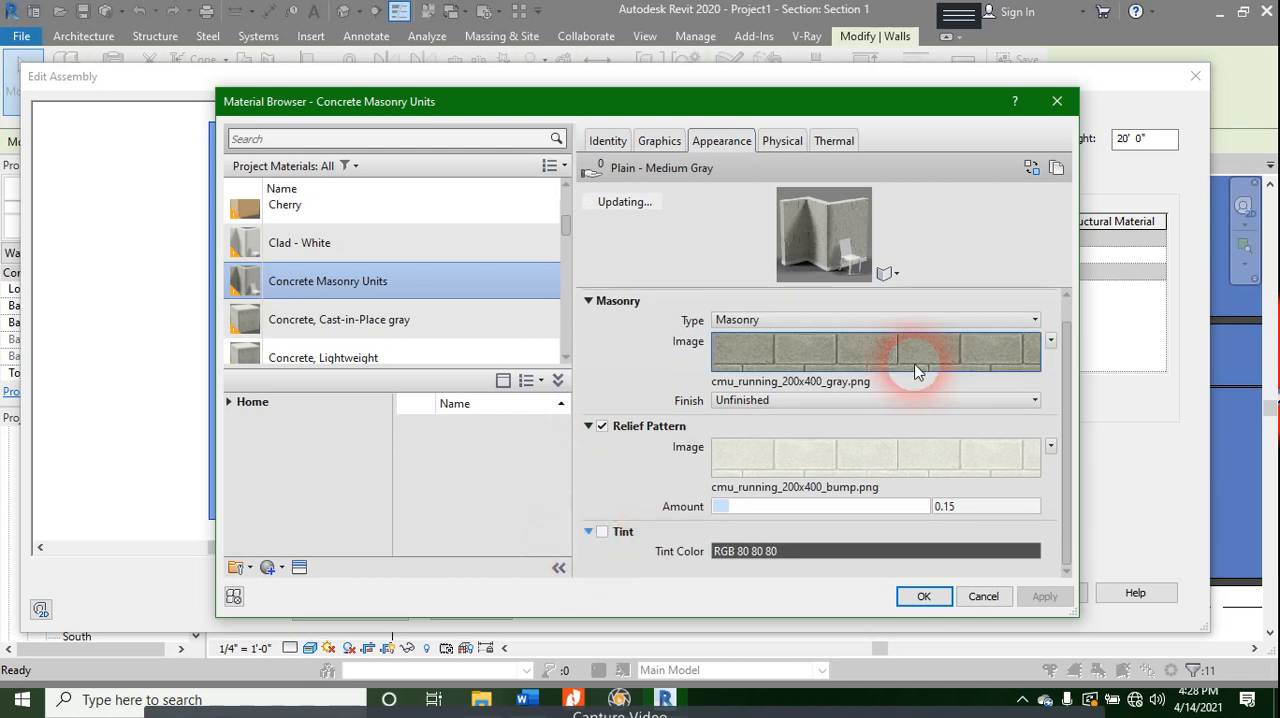
pyautogui.moveTo(918, 370)
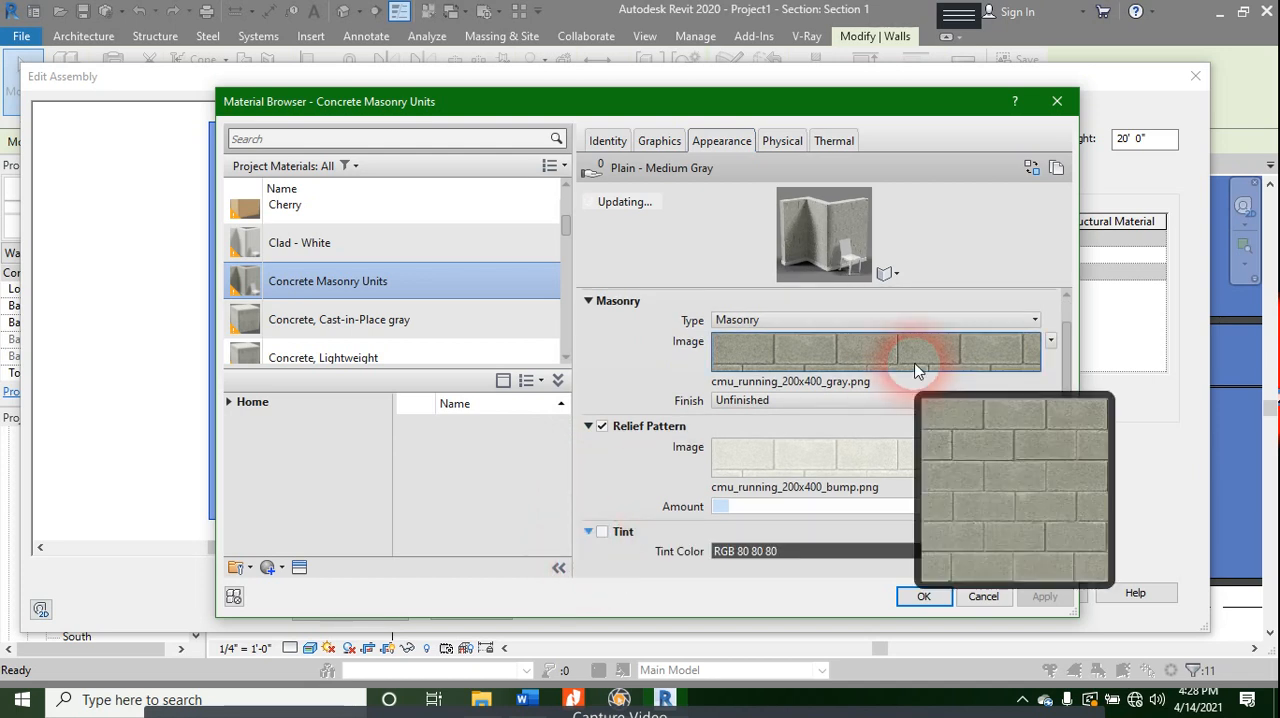
# - Review the masonry material's physical asset, including its thermal expansion, concrete strength and general information
pyautogui.click(783, 141)
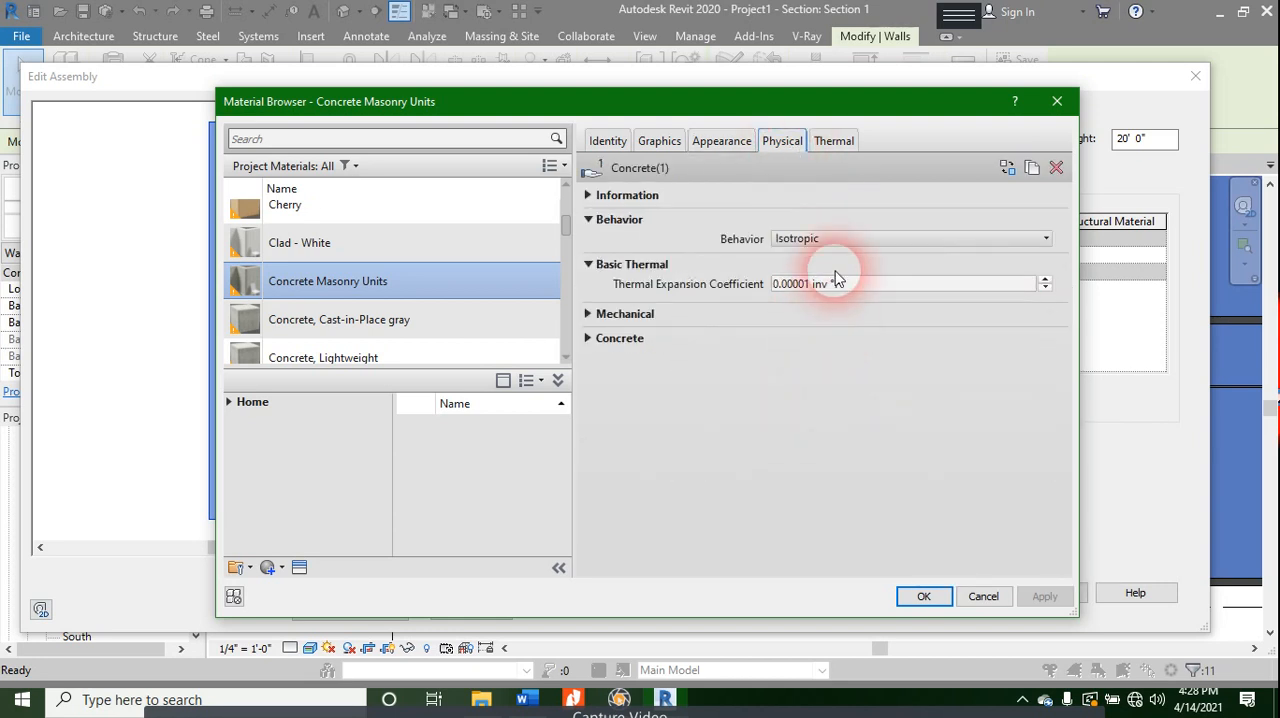
pyautogui.click(800, 286)
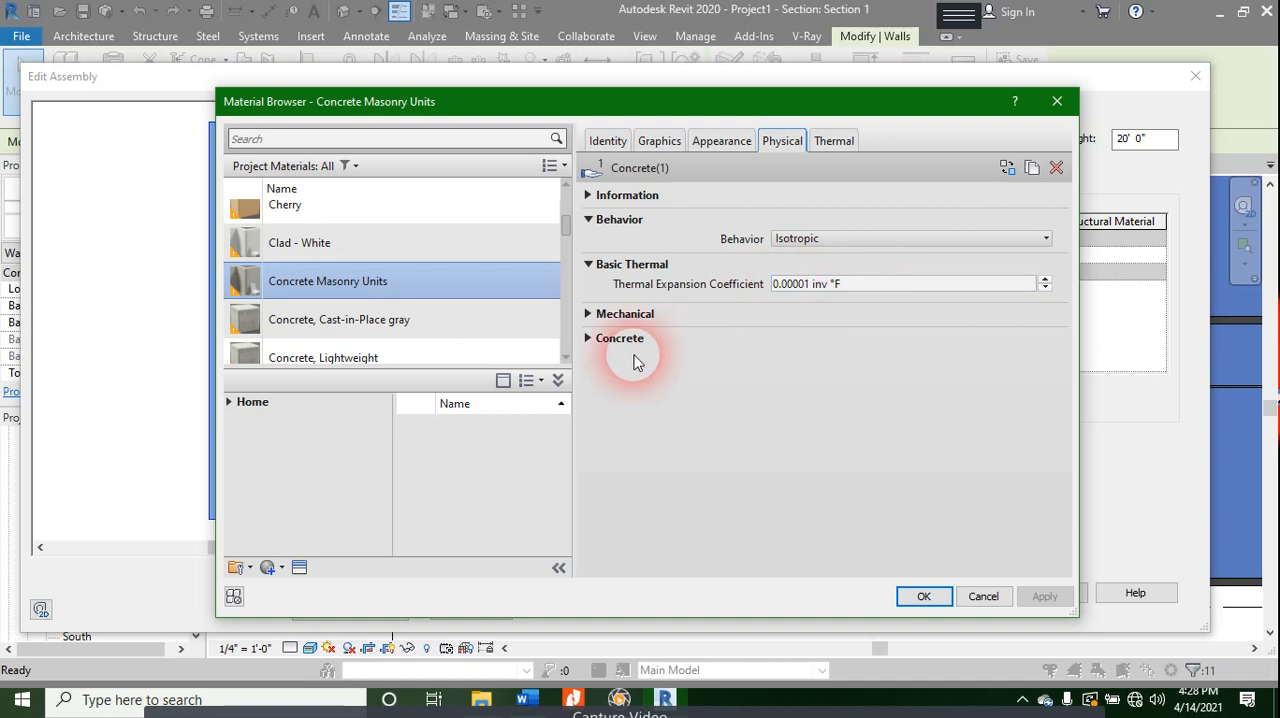
pyautogui.click(590, 341)
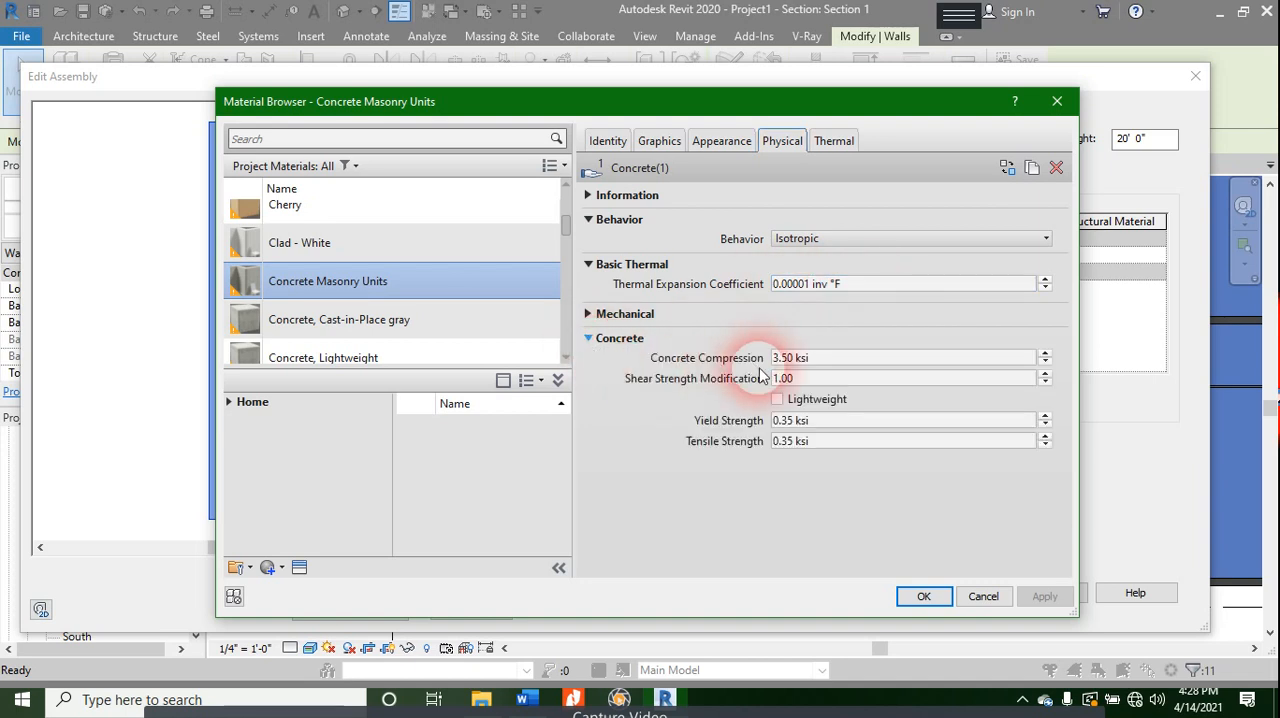
pyautogui.click(818, 380)
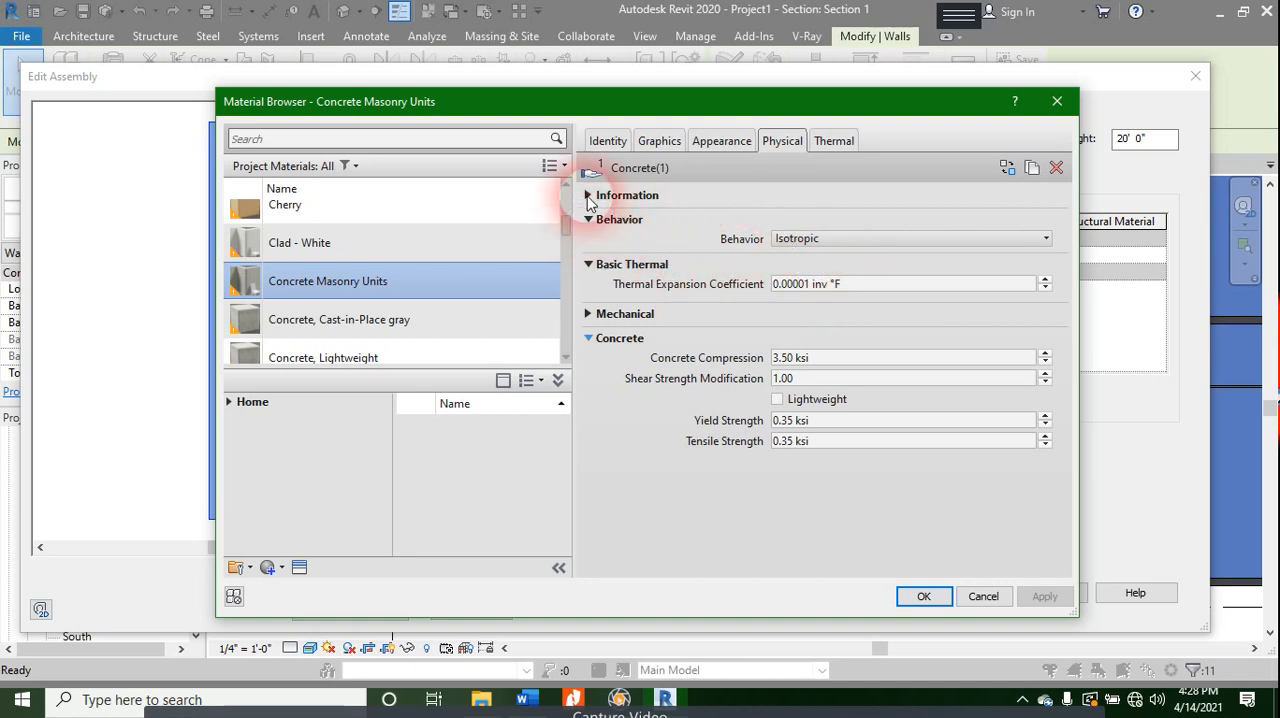
pyautogui.click(588, 196)
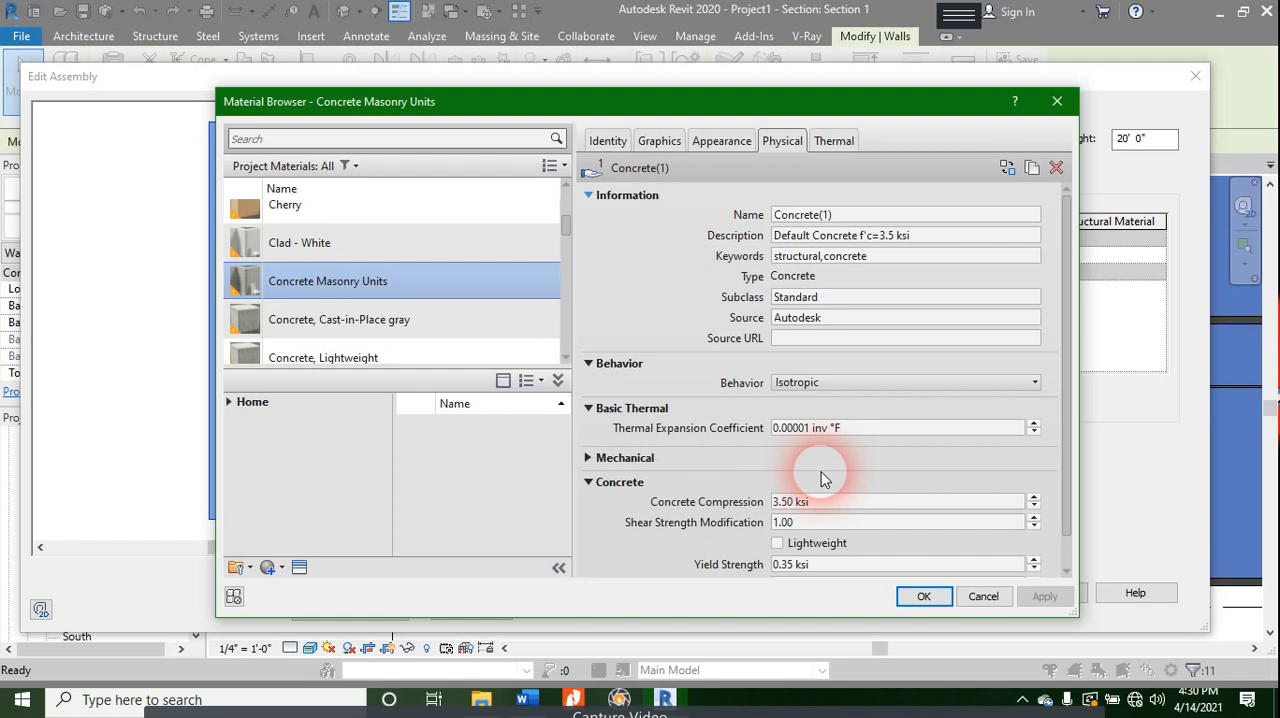
# - Review the masonry material's thermal properties, and recheck its appearance information, relief pattern and available finish options
pyautogui.click(718, 140)
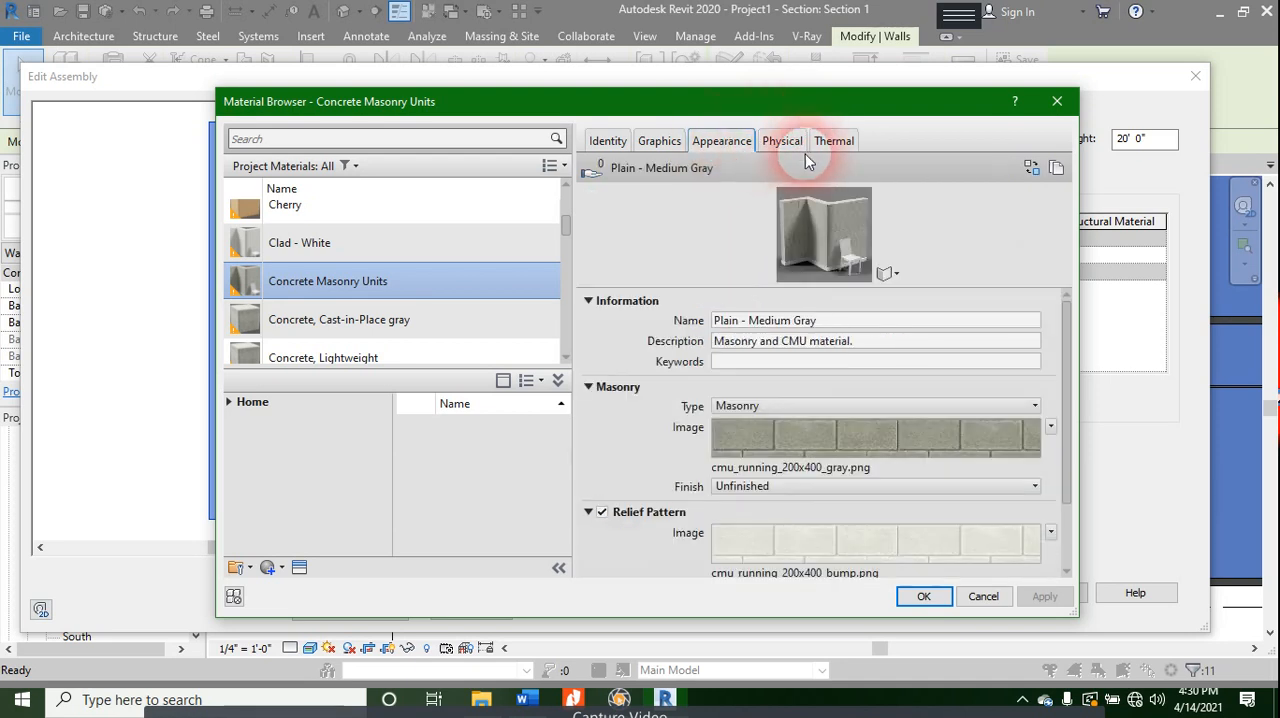
pyautogui.click(822, 149)
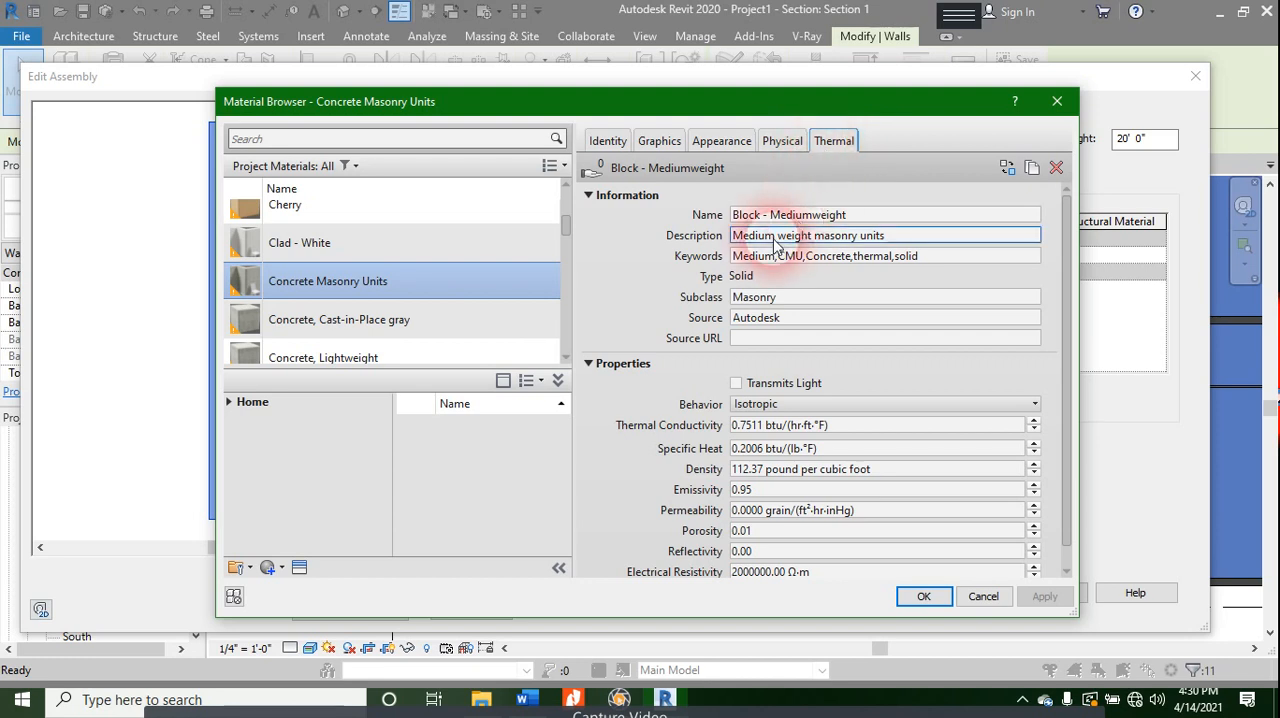
pyautogui.scroll(-1, 750, 355)
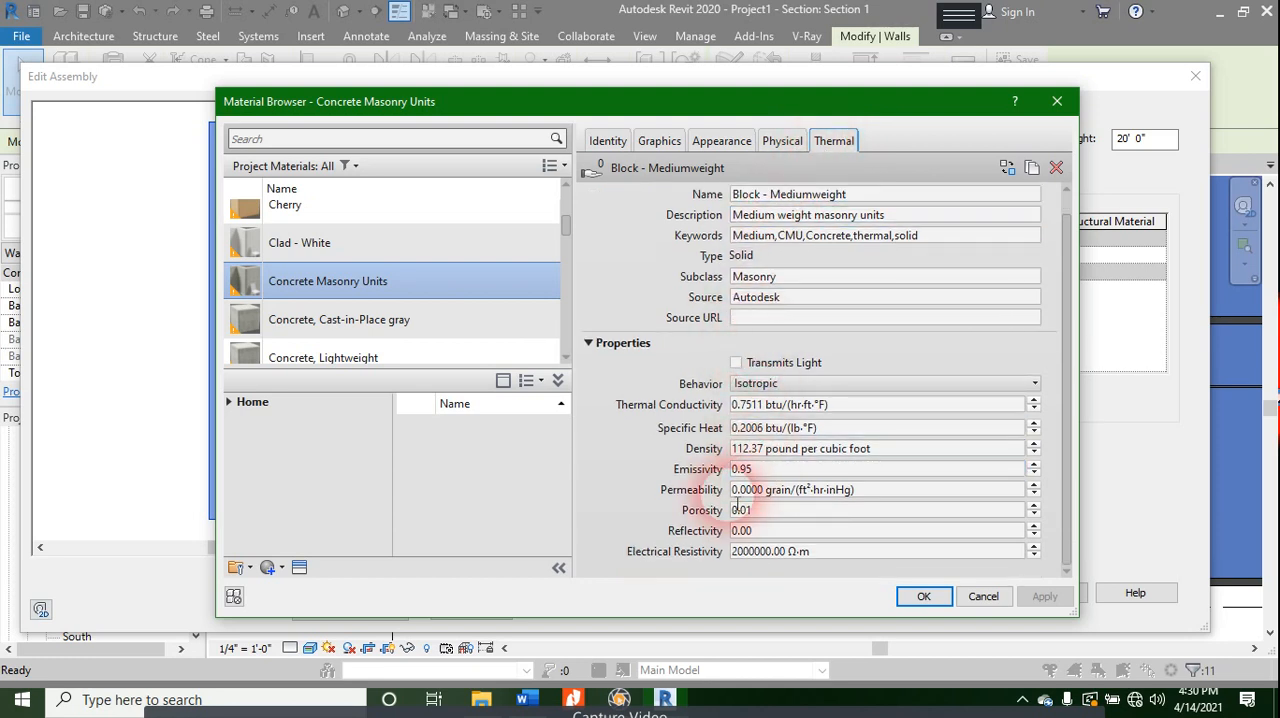
pyautogui.click(713, 140)
pyautogui.scroll(-5, 785, 324)
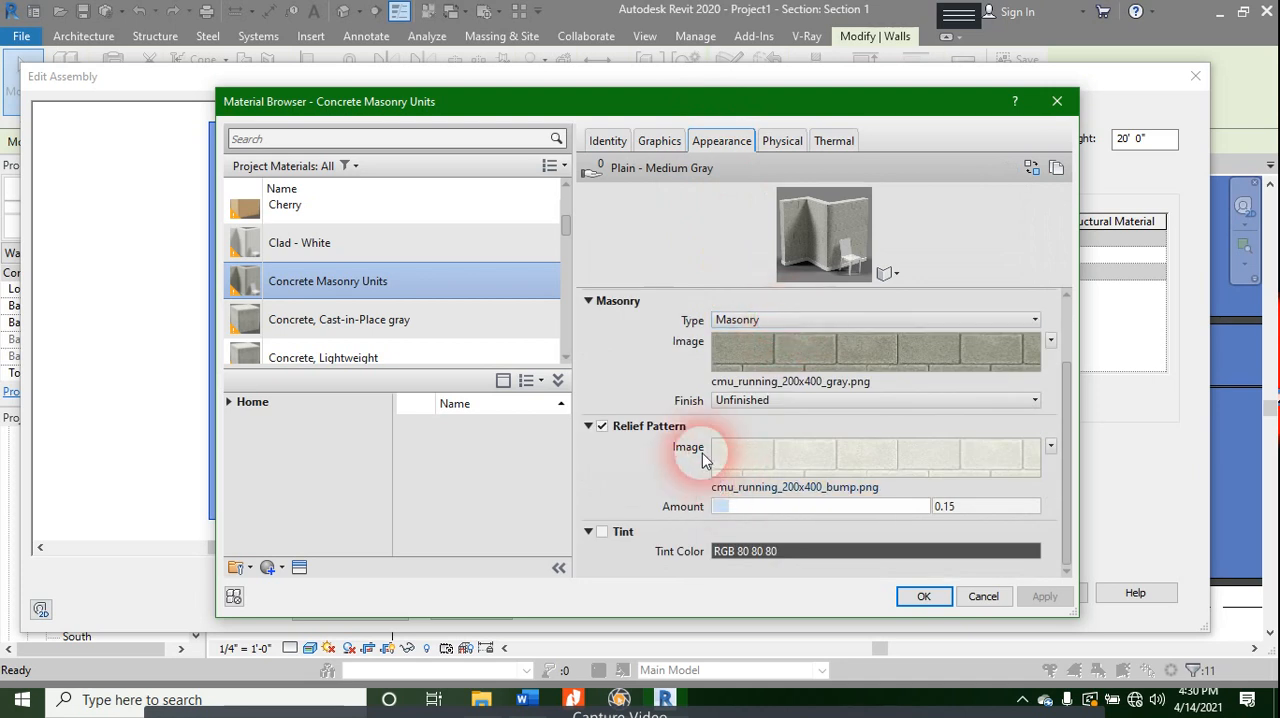
pyautogui.scroll(3, 785, 355)
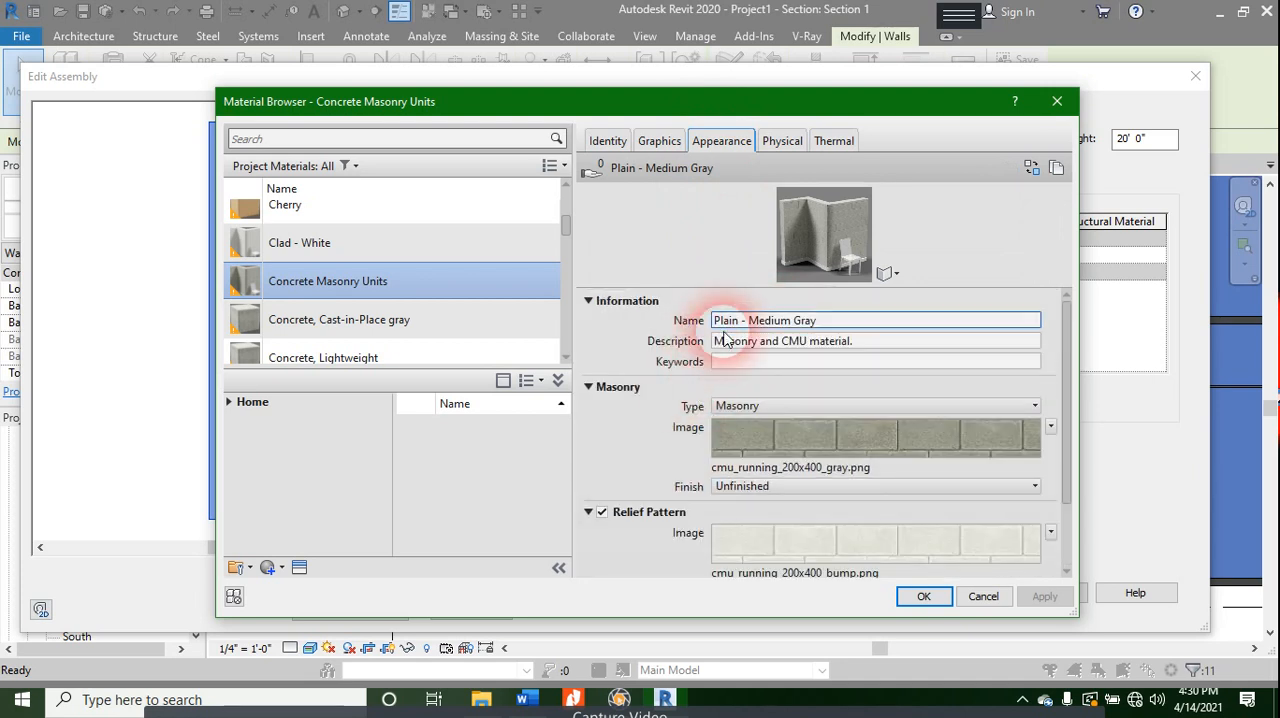
pyautogui.scroll(-3, 700, 330)
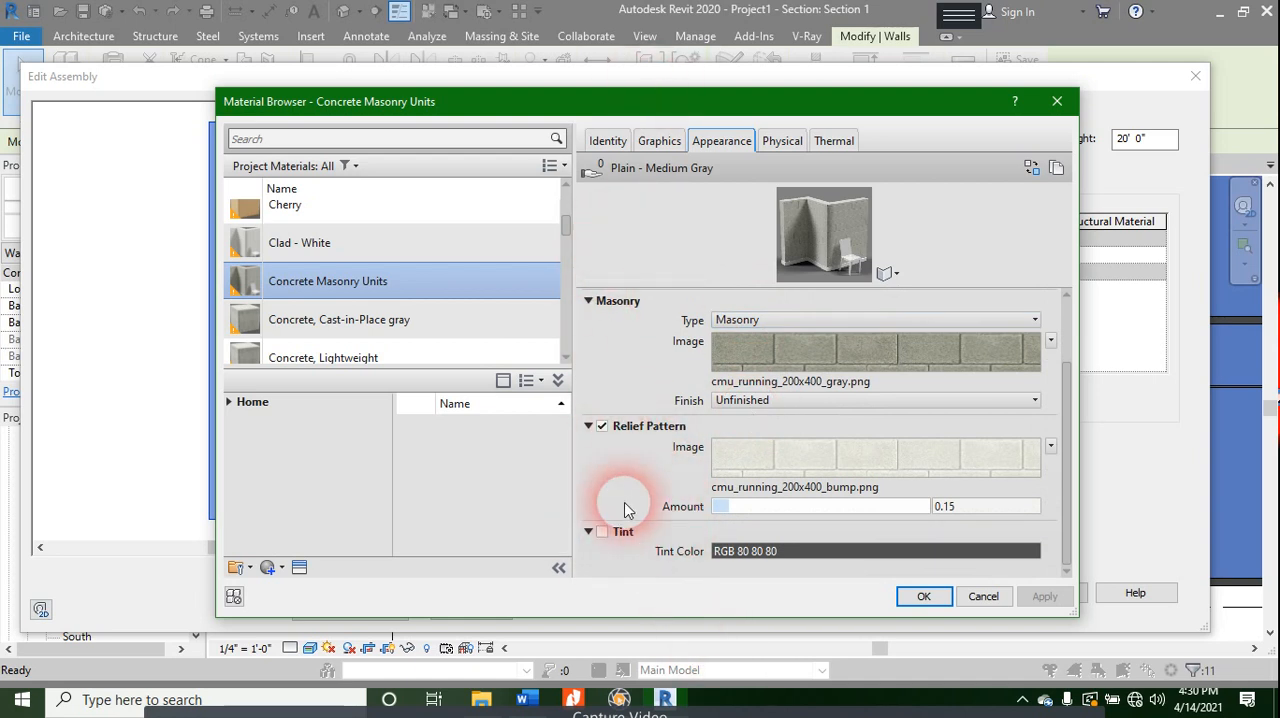
pyautogui.click(857, 400)
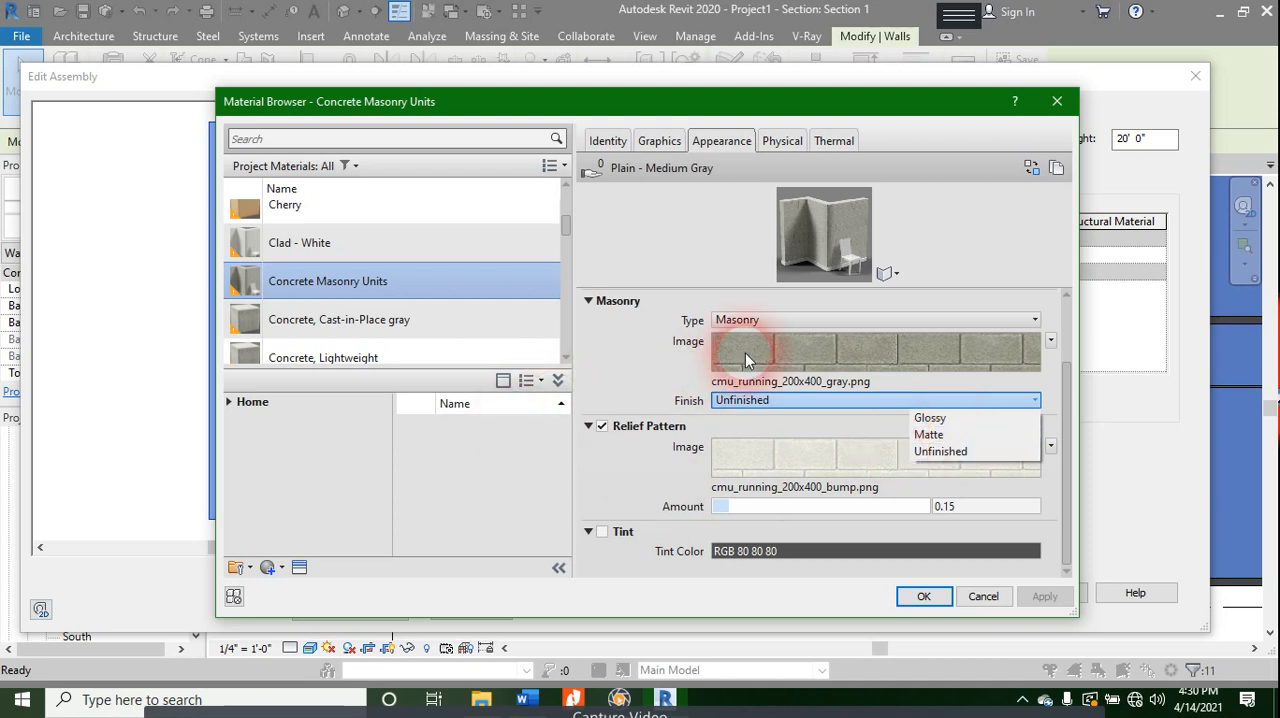
# - Leave the masonry material as it is, close the wall assembly and type properties, and clear the wall selection
pyautogui.click(1049, 104)
pyautogui.click(1054, 102)
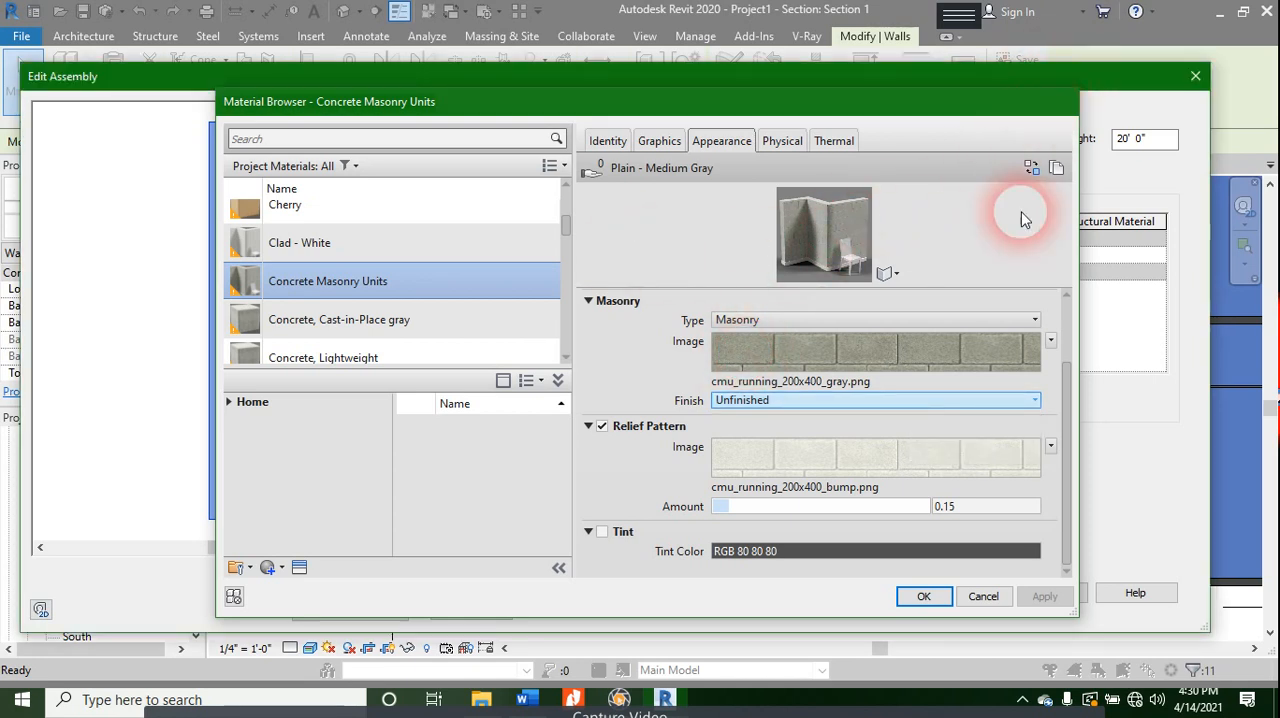
pyautogui.click(966, 593)
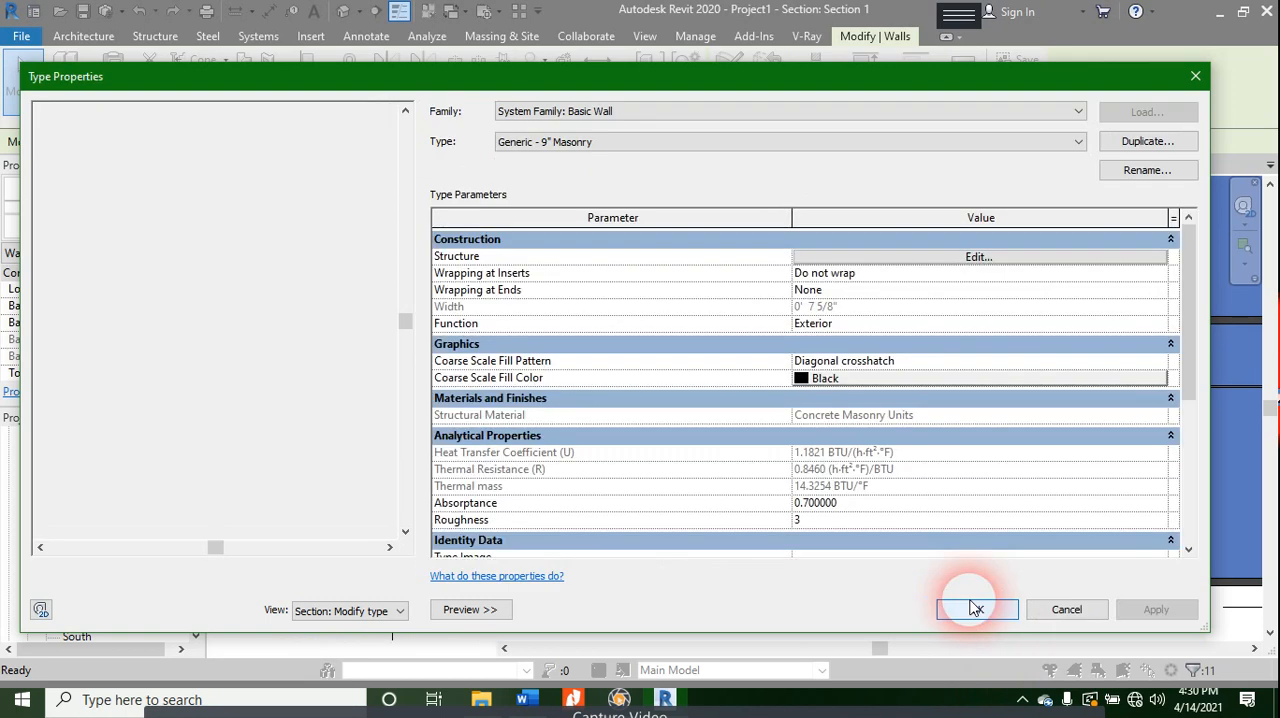
pyautogui.click(977, 609)
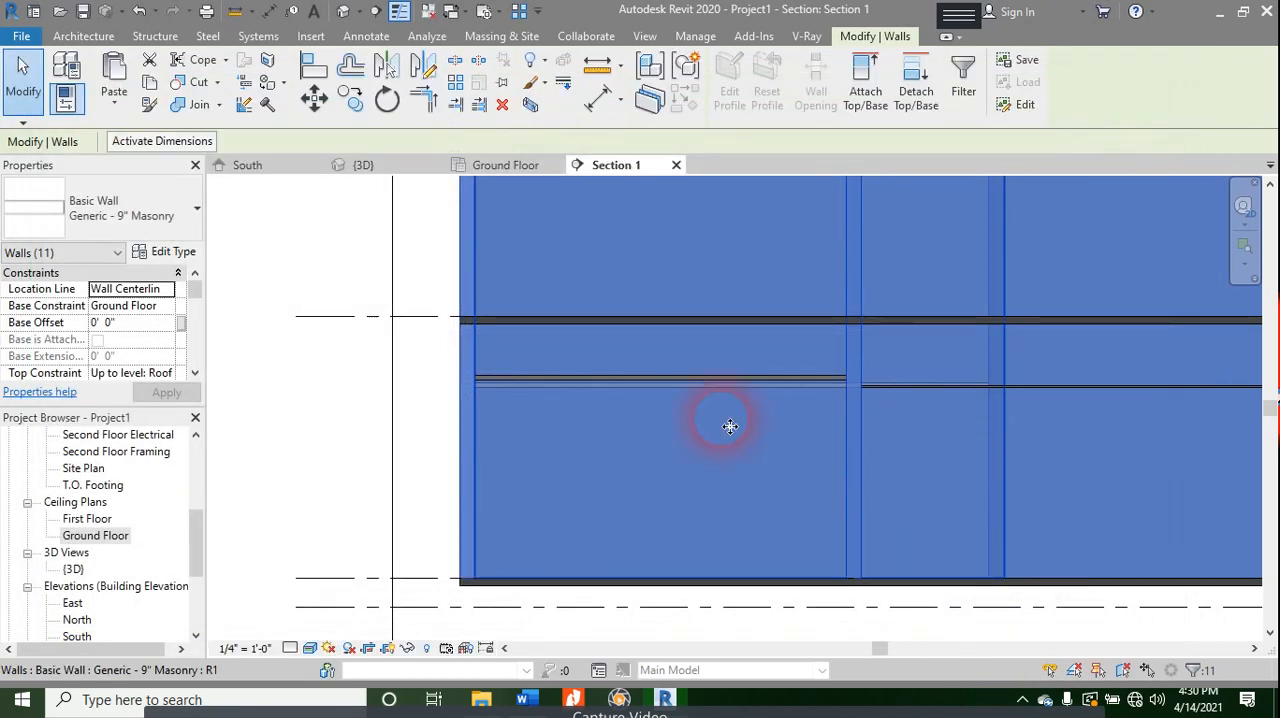
pyautogui.scroll(-3, 684, 351)
pyautogui.press('Escape')
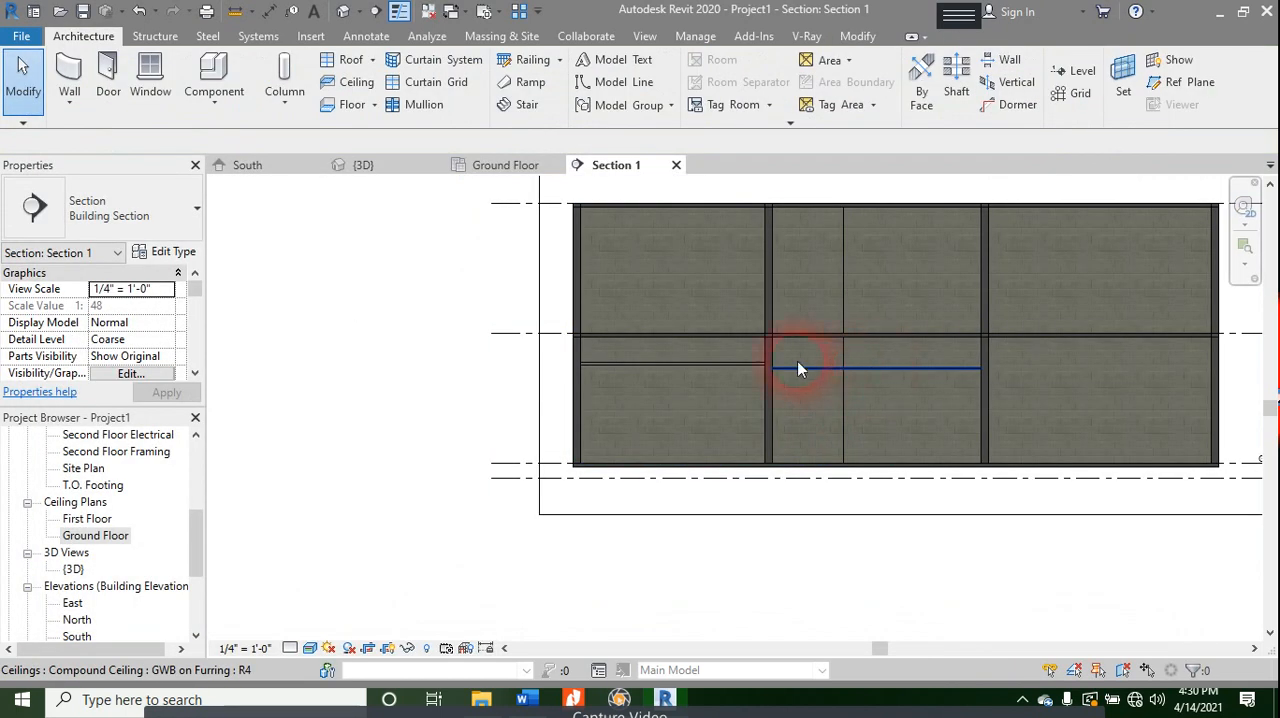
# - Select the 2' x 4' ACT System ceiling in the section and return to the Ground Floor ceiling plan
pyautogui.click(745, 366)
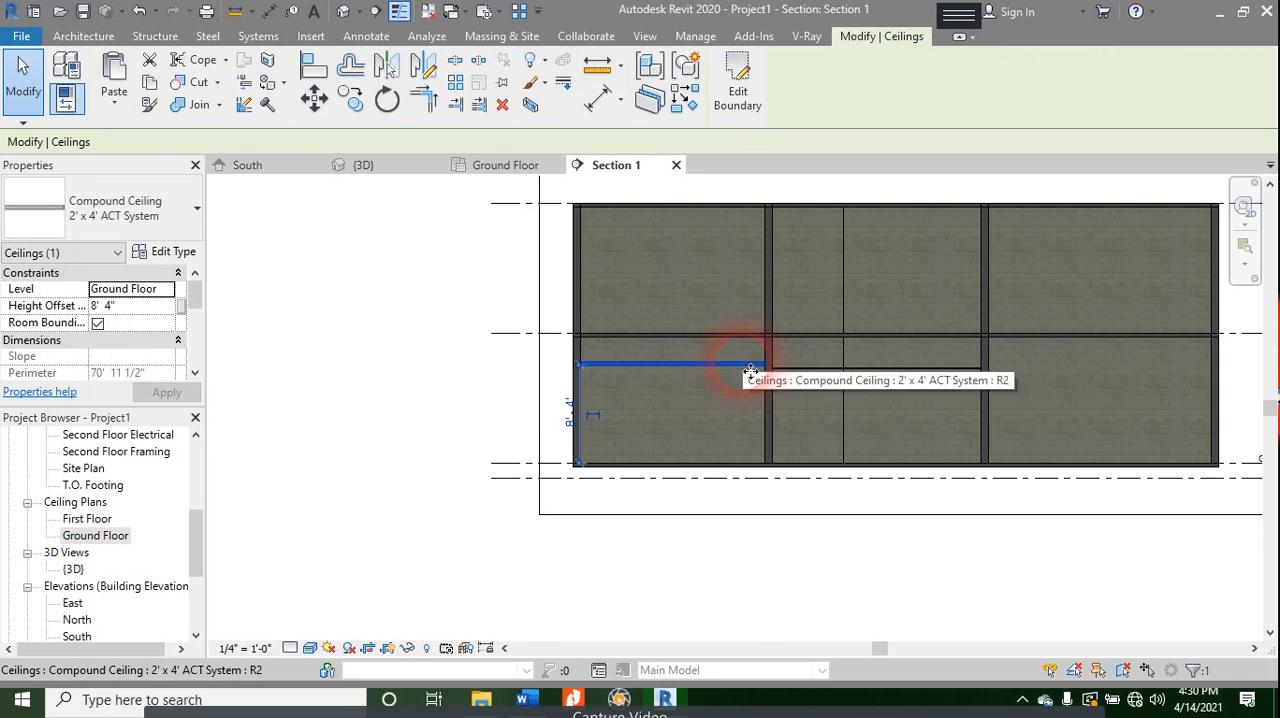
pyautogui.scroll(-2, 749, 372)
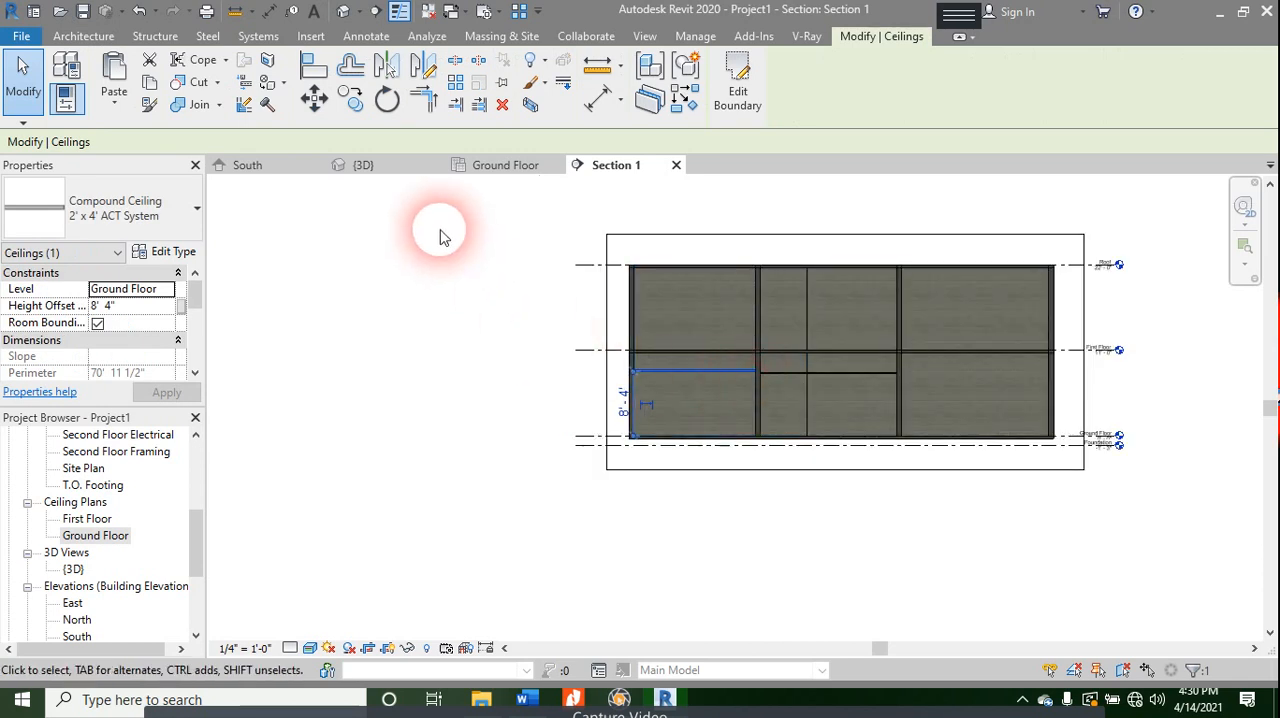
pyautogui.click(500, 165)
pyautogui.scroll(-3, 668, 332)
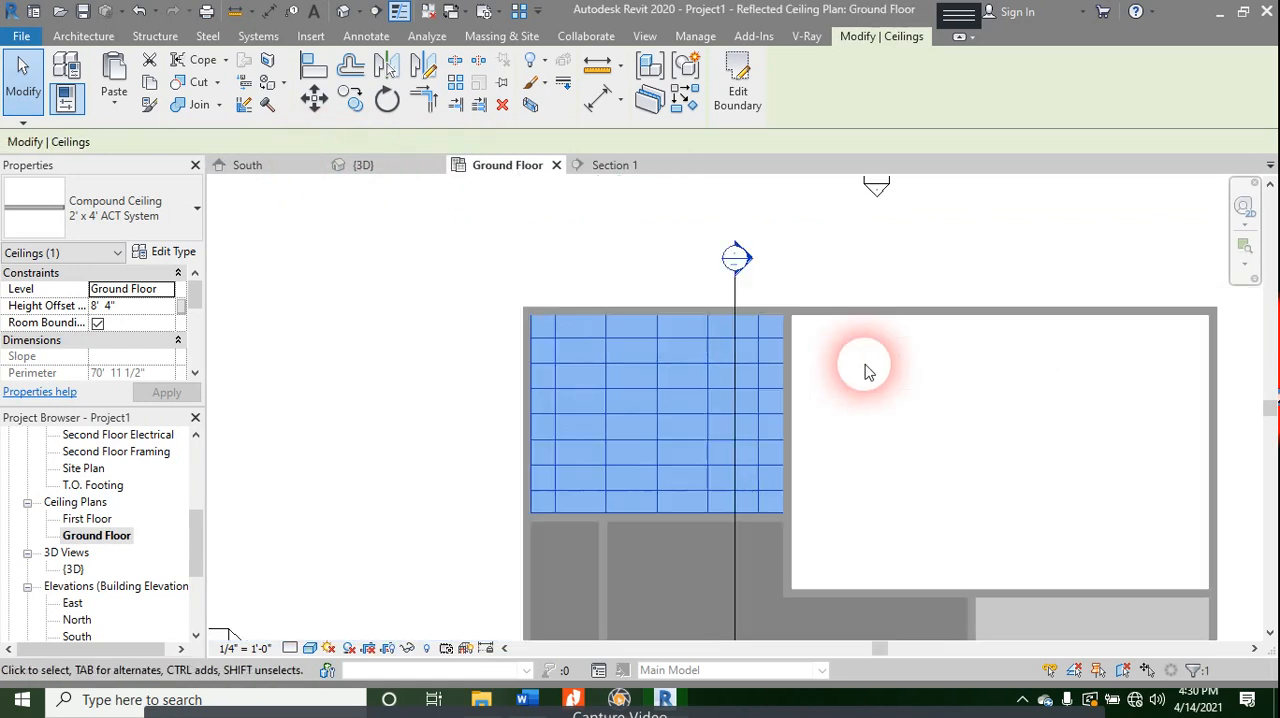
# - Clear the ceiling selection, switch to the Word course contents and review the Ceilings topics in section 8
pyautogui.click(910, 446)
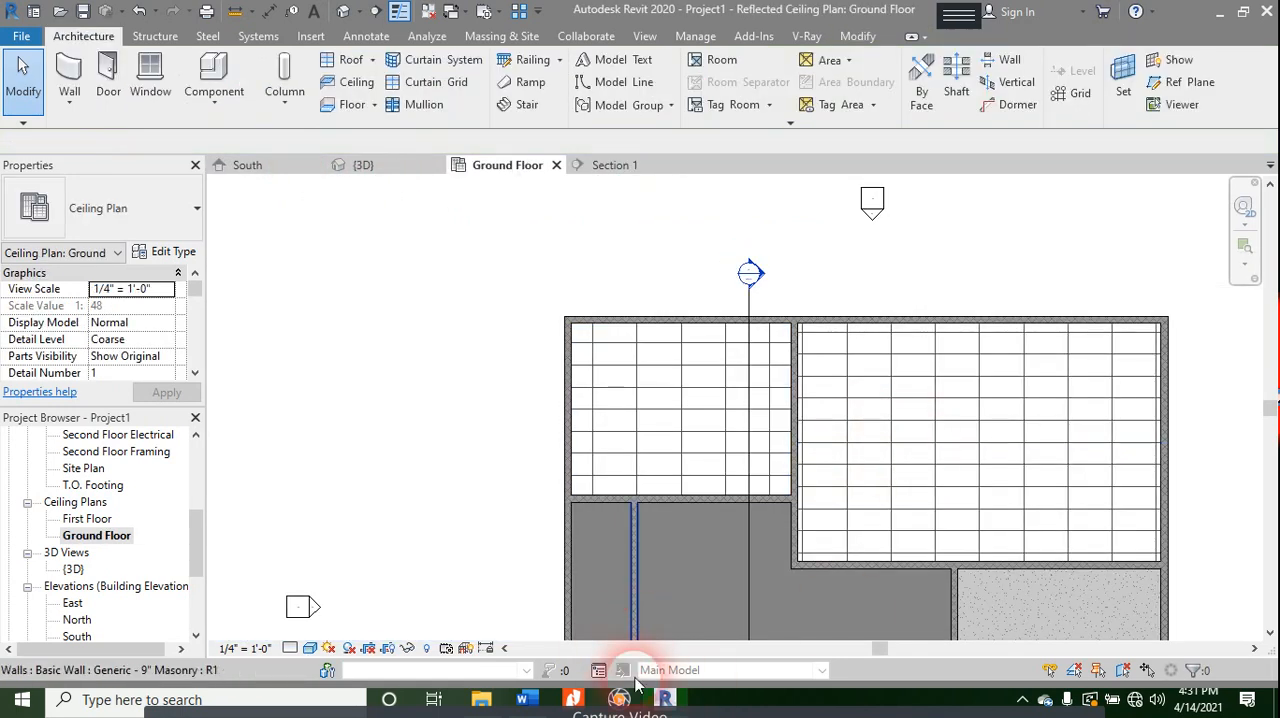
pyautogui.click(524, 697)
pyautogui.scroll(3, 578, 318)
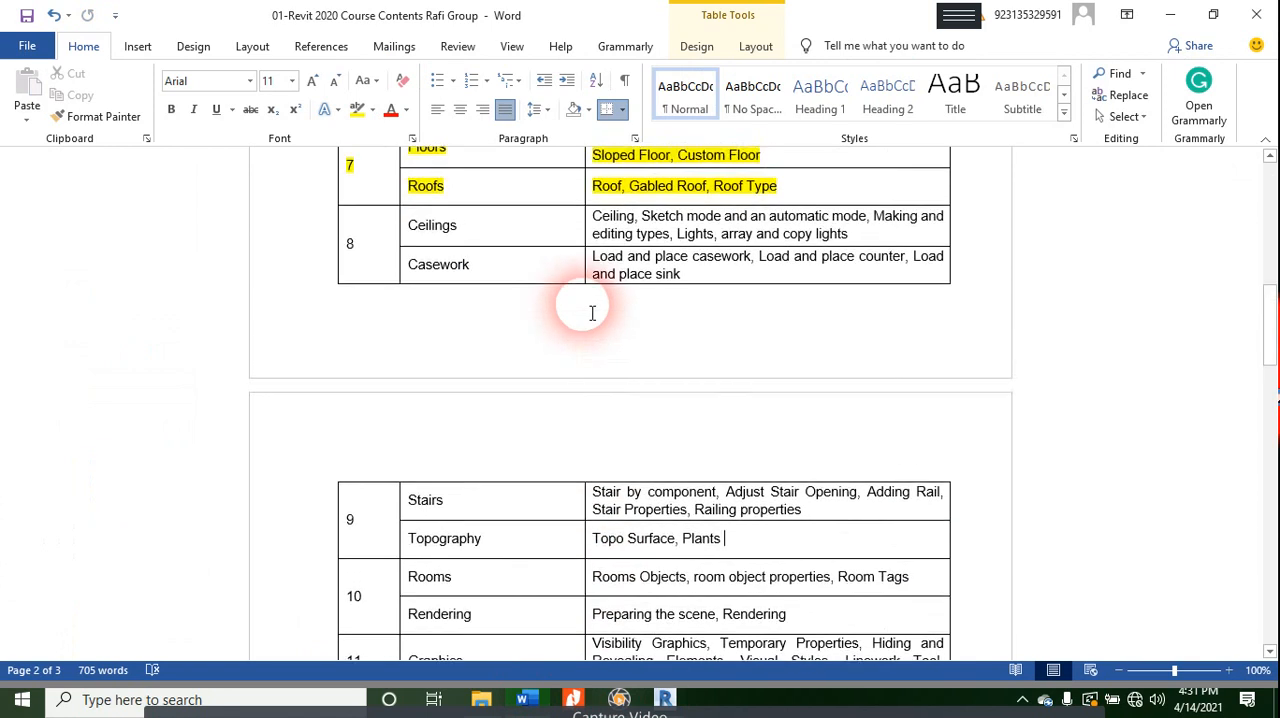
pyautogui.moveTo(594, 270)
pyautogui.mouseDown()
pyautogui.moveTo(880, 272)
pyautogui.moveTo(866, 272)
pyautogui.mouseUp()
pyautogui.moveTo(651, 286); pyautogui.dragTo(622, 283)
pyautogui.click(634, 425)
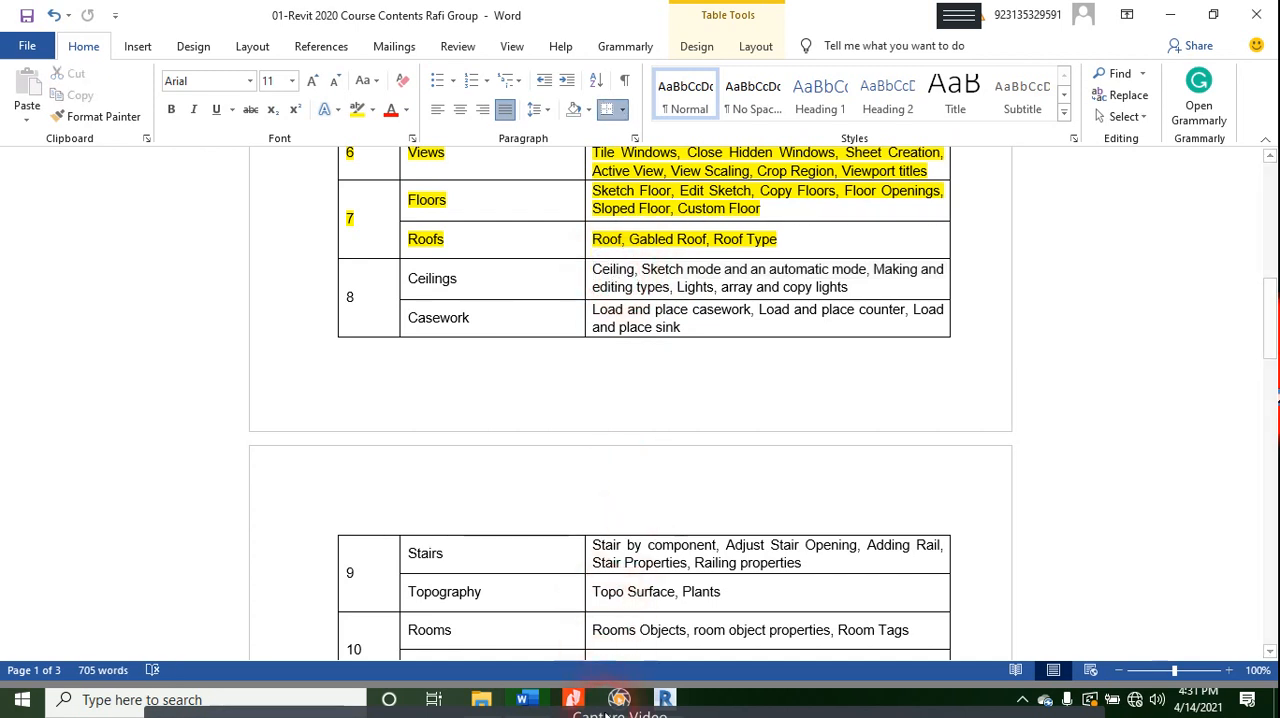
# - Return to Revit and open the type properties of the smaller upper room's 2' x 4' ACT System ceiling
pyautogui.click(664, 699)
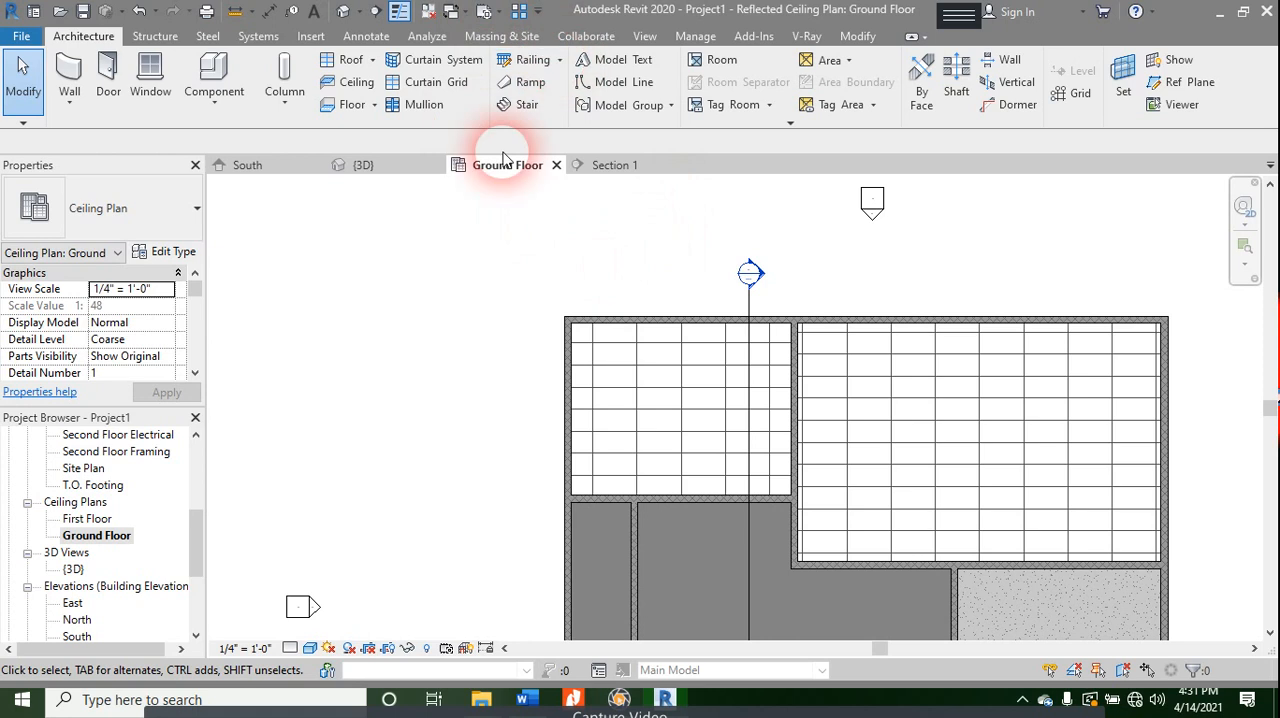
pyautogui.click(688, 437)
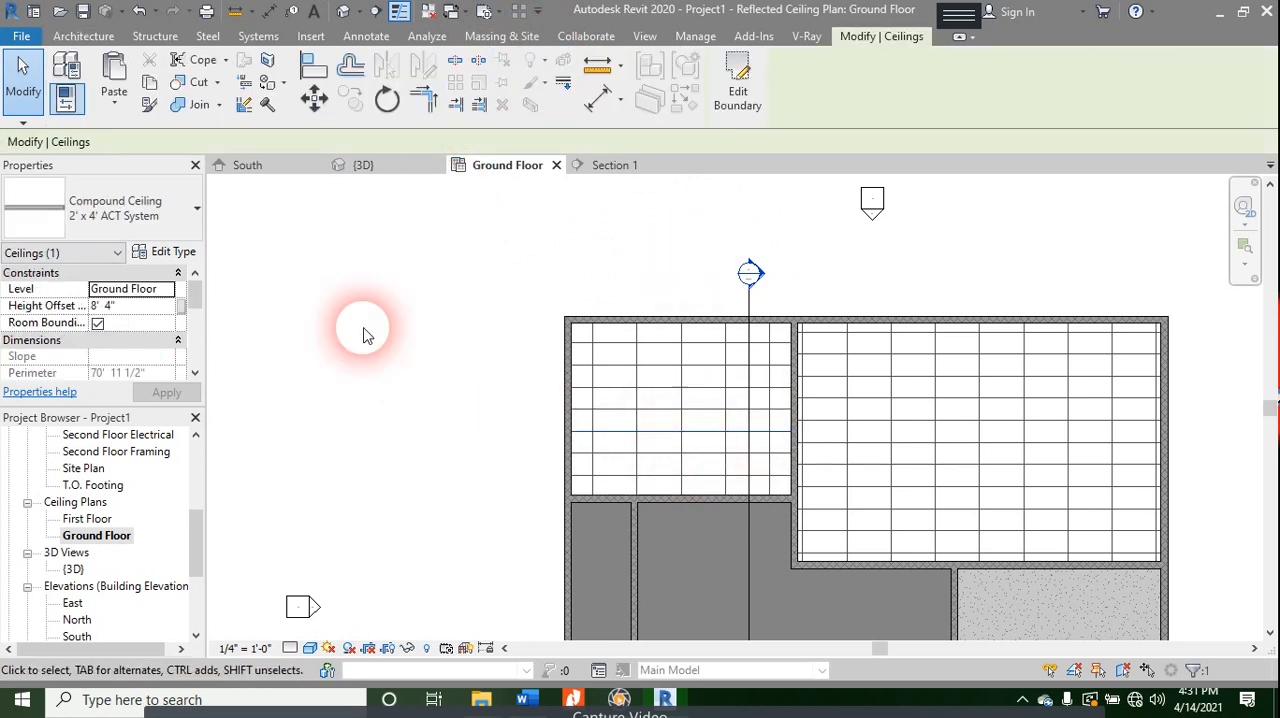
pyautogui.click(168, 251)
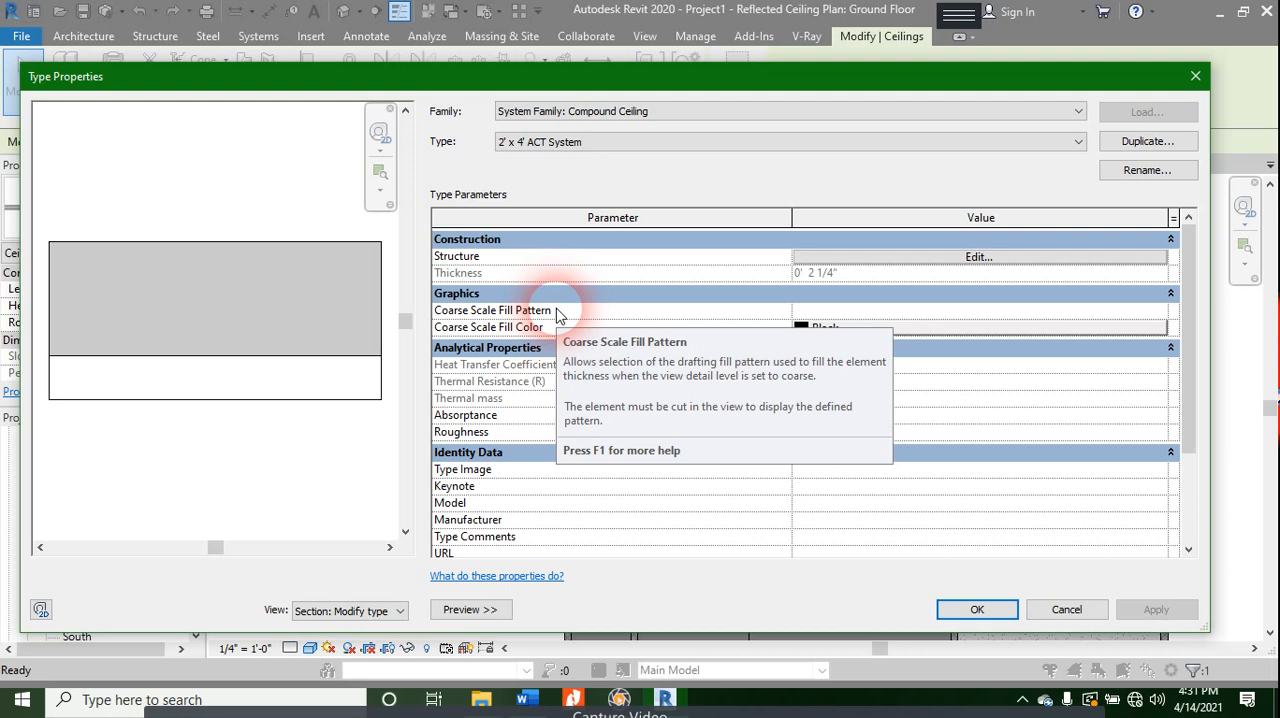
# - Try the Basic Ceiling system family for the selected ceiling and check which types it offers
pyautogui.click(558, 112)
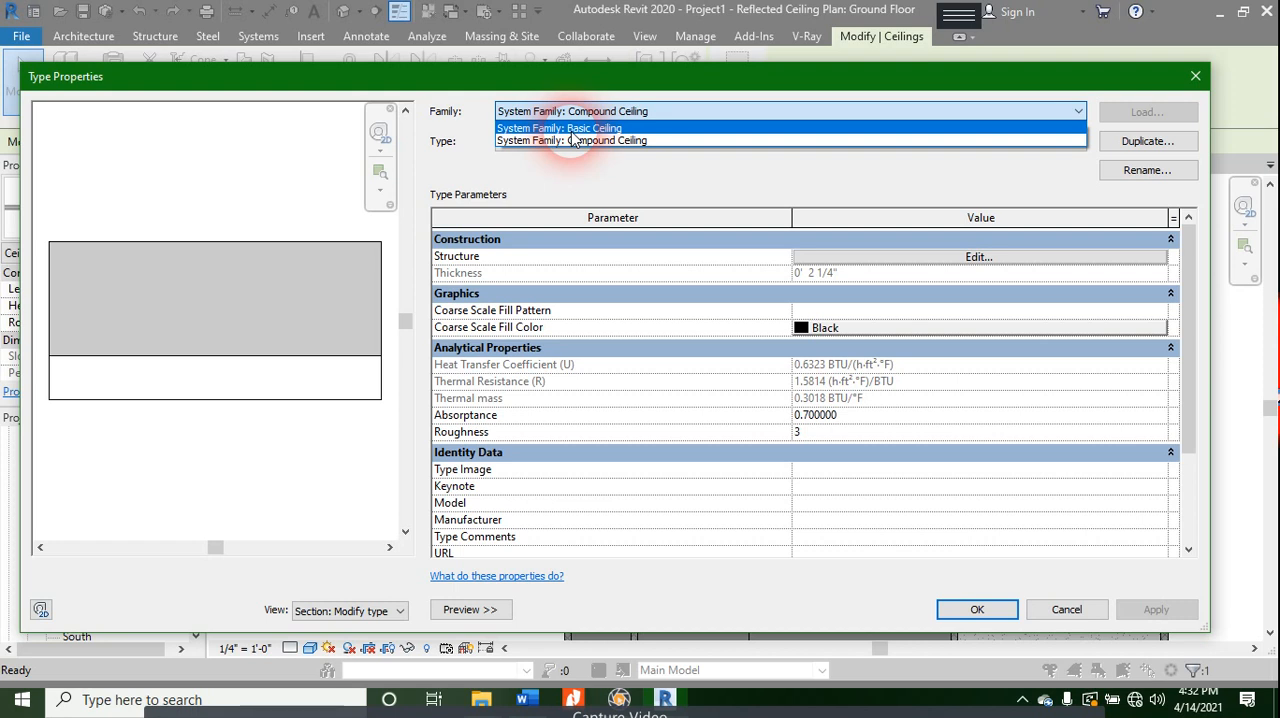
pyautogui.click(572, 130)
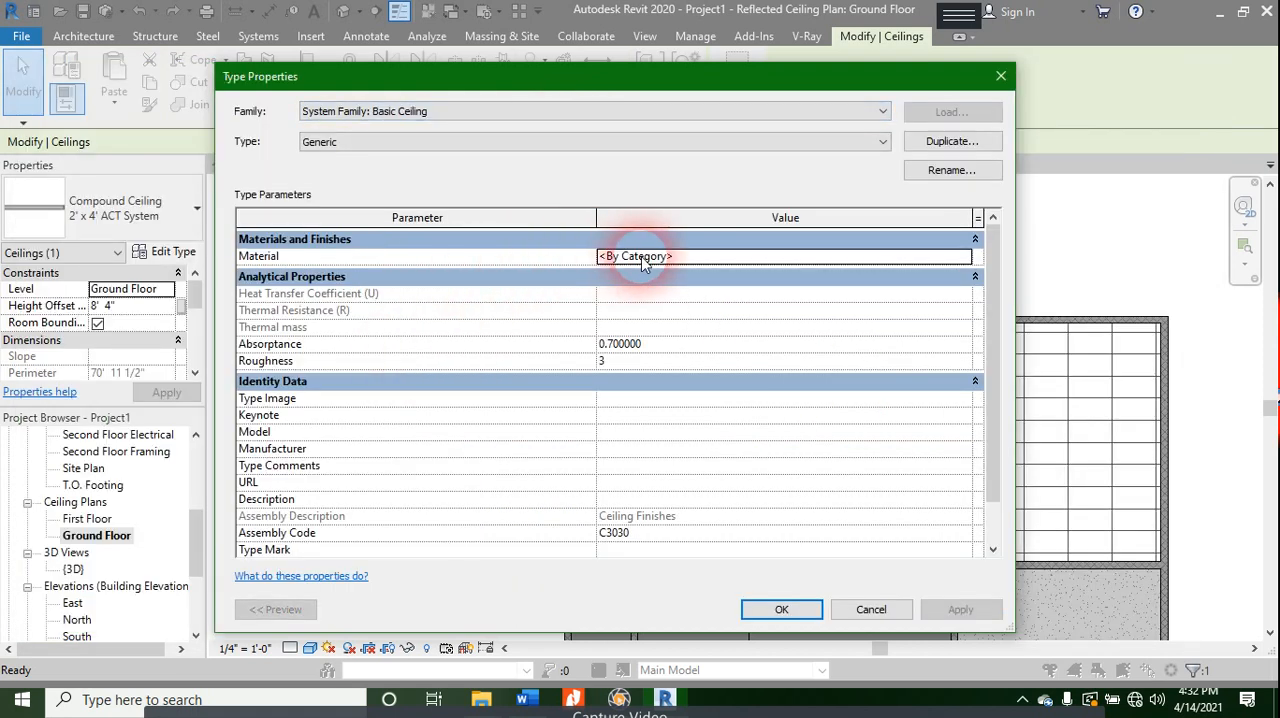
pyautogui.click(511, 145)
pyautogui.click(511, 142)
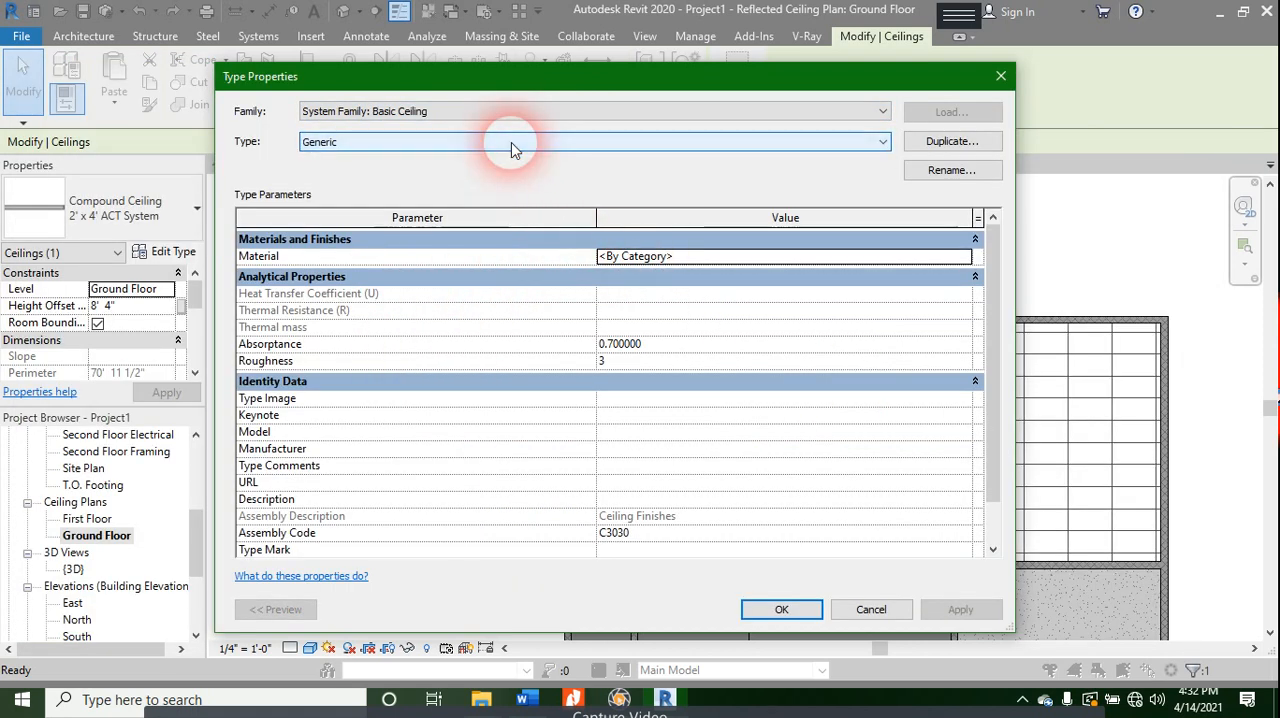
# - Set the family back to Compound Ceiling and look through its available ceiling types
pyautogui.click(531, 112)
pyautogui.click(526, 146)
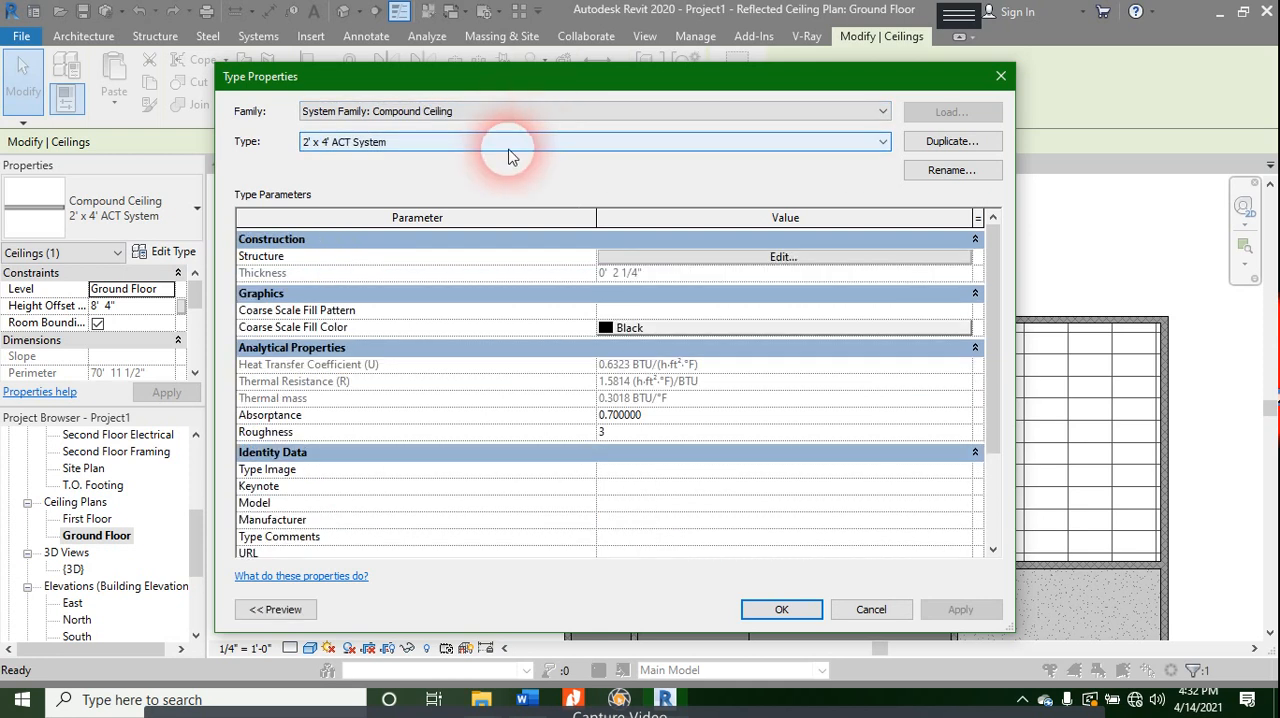
pyautogui.click(508, 150)
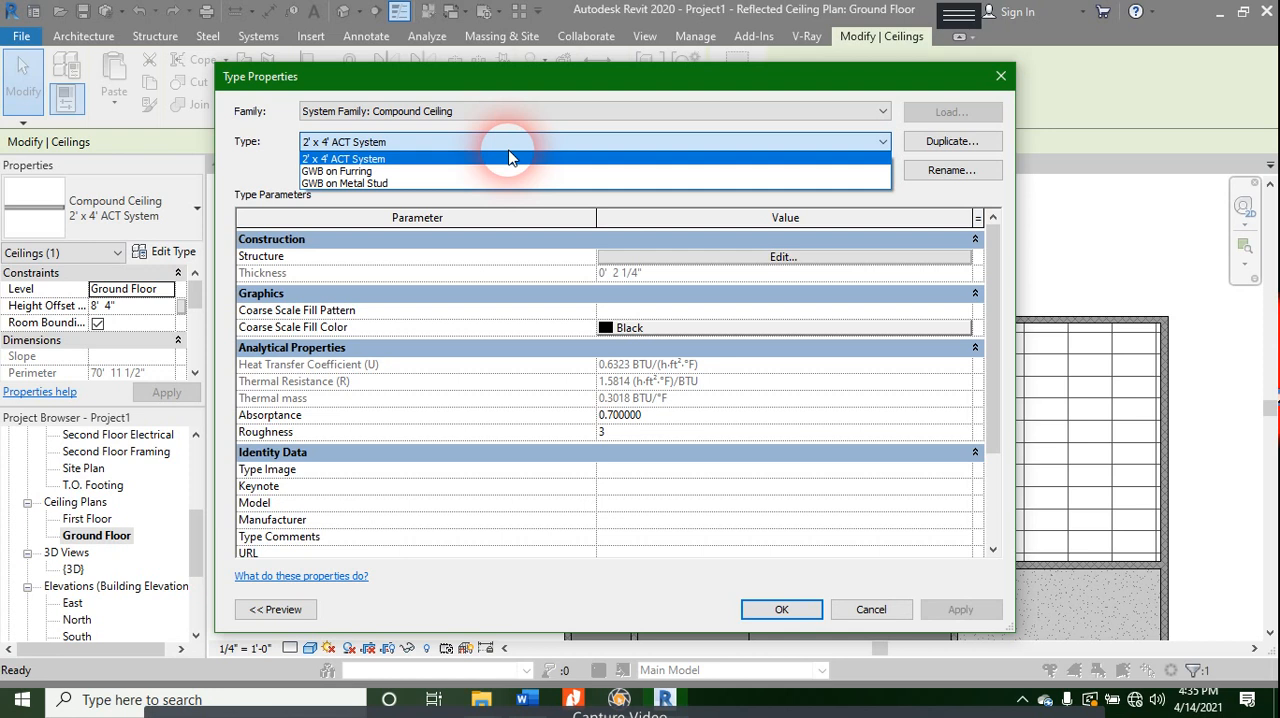
# - Examine the layer structure and section preview of the 2' x 4' ACT System ceiling, closing its type properties without changes
pyautogui.click(839, 257)
pyautogui.click(839, 258)
pyautogui.click(600, 257)
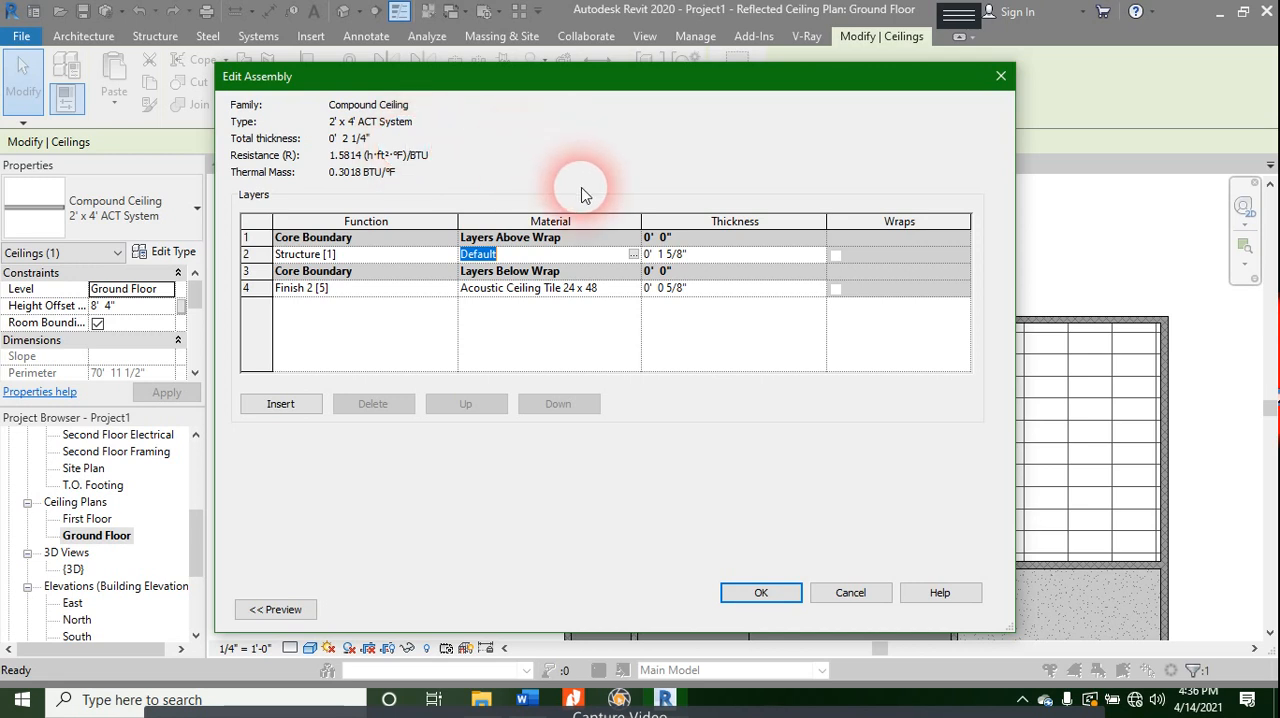
pyautogui.click(275, 610)
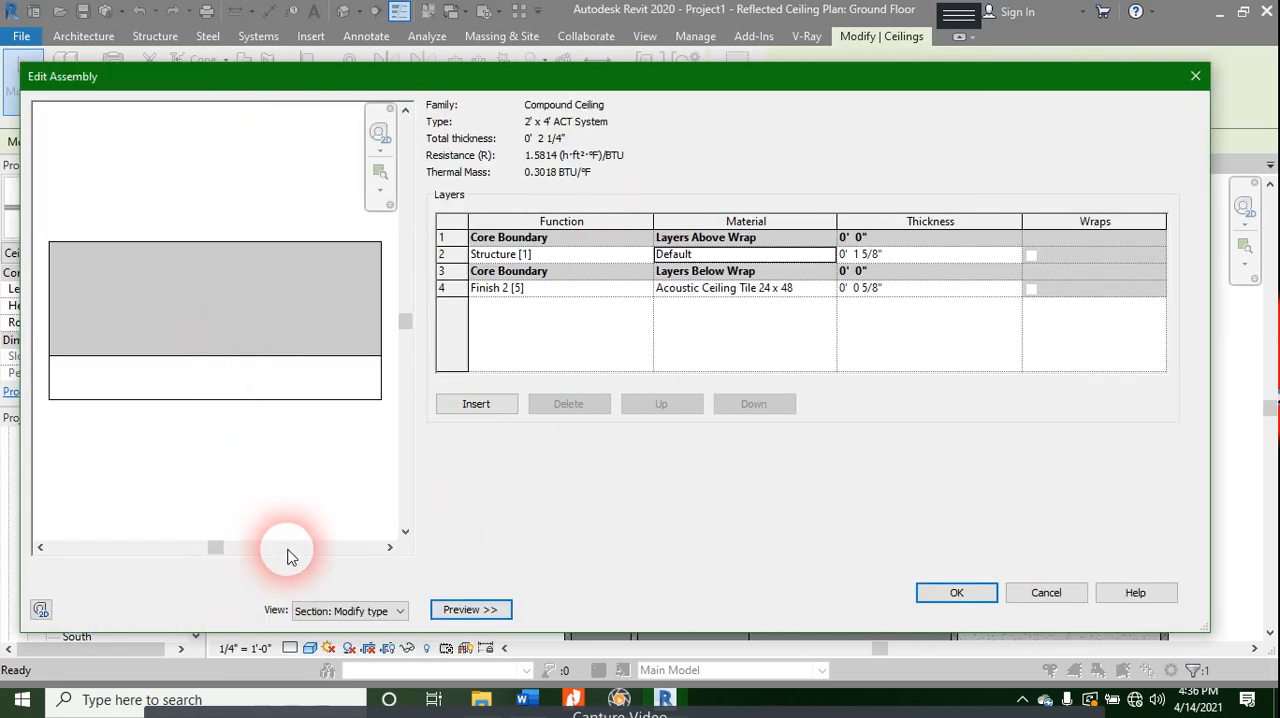
pyautogui.click(318, 611)
pyautogui.click(340, 628)
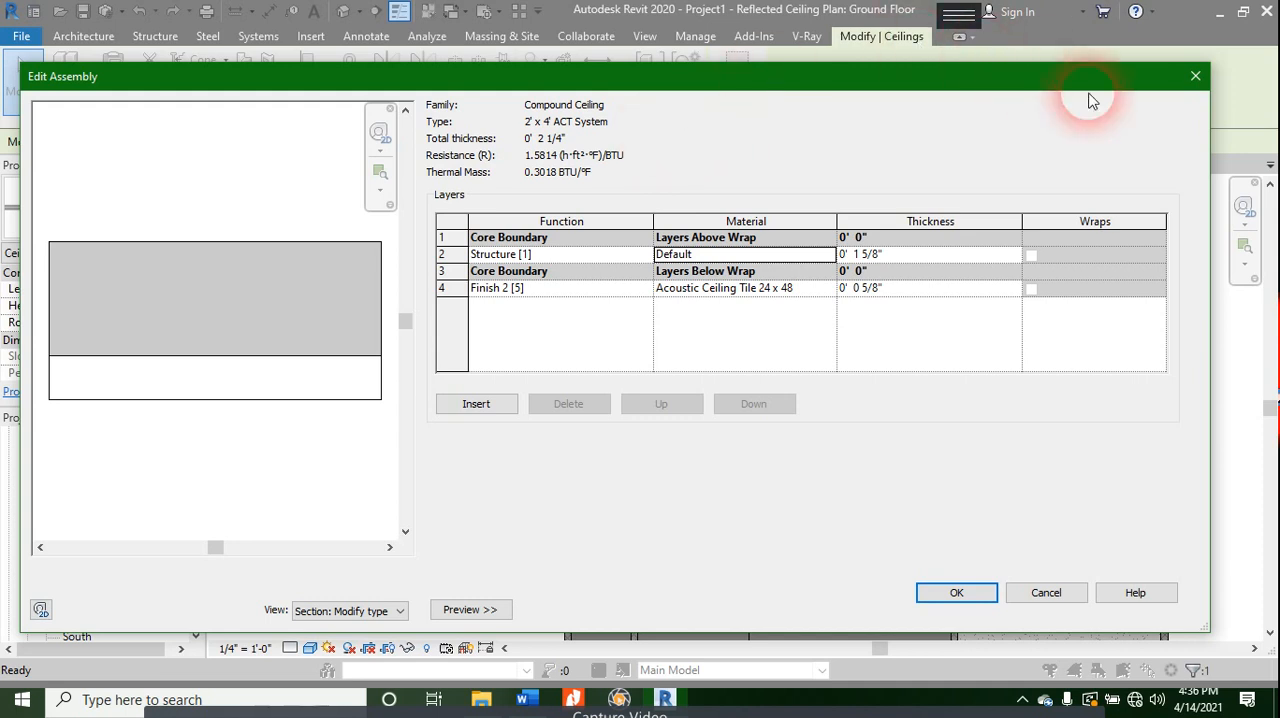
pyautogui.click(1195, 76)
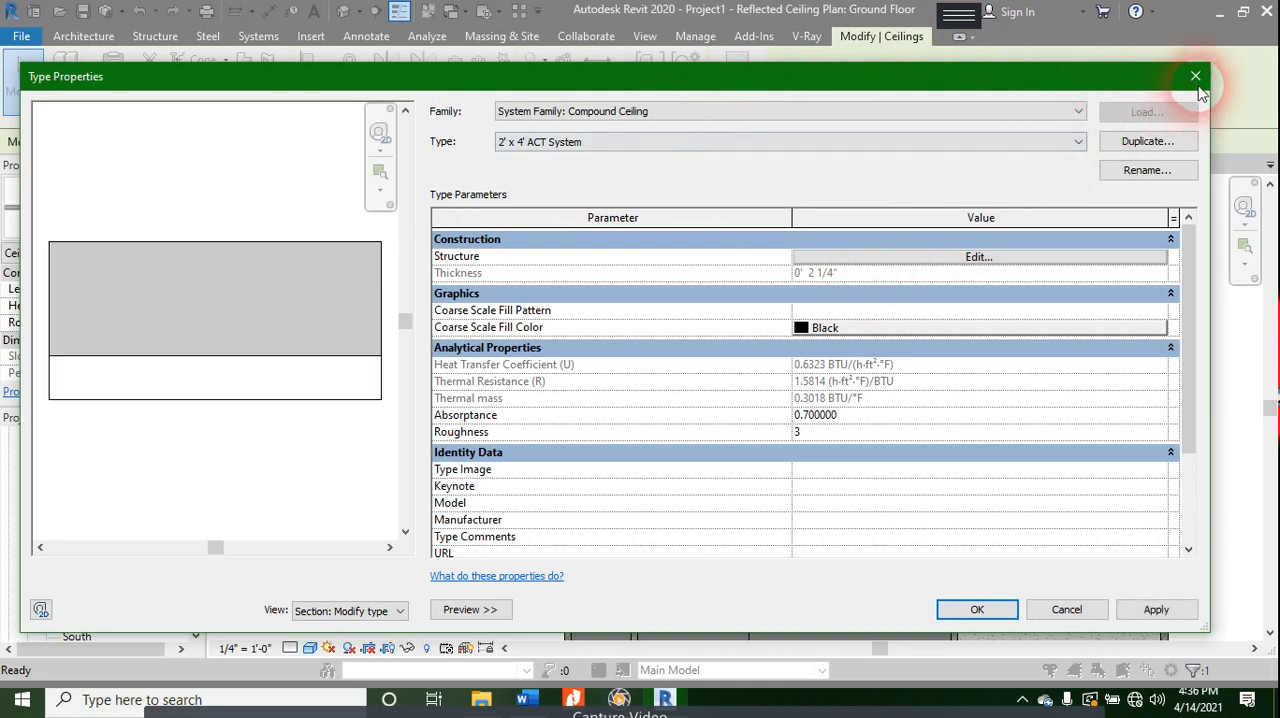
pyautogui.click(1195, 76)
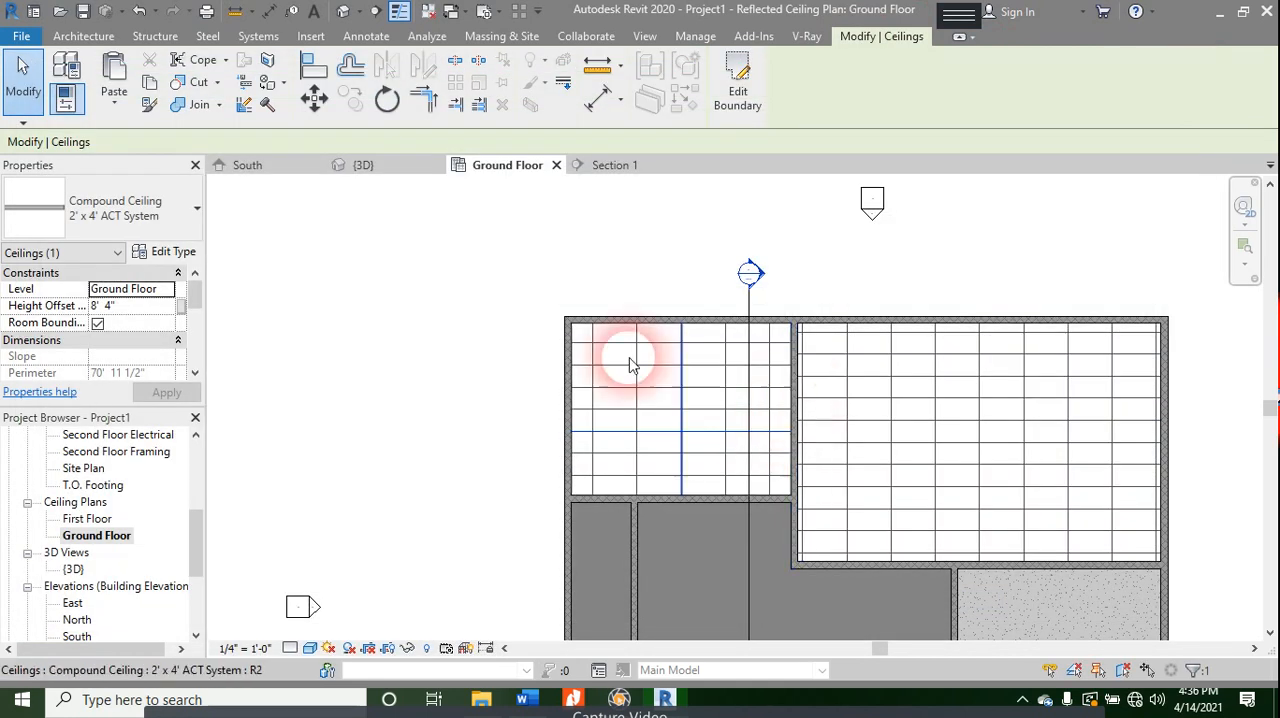
# - Start placing a component and open the US Imperial library folder to load a family
pyautogui.click(62, 37)
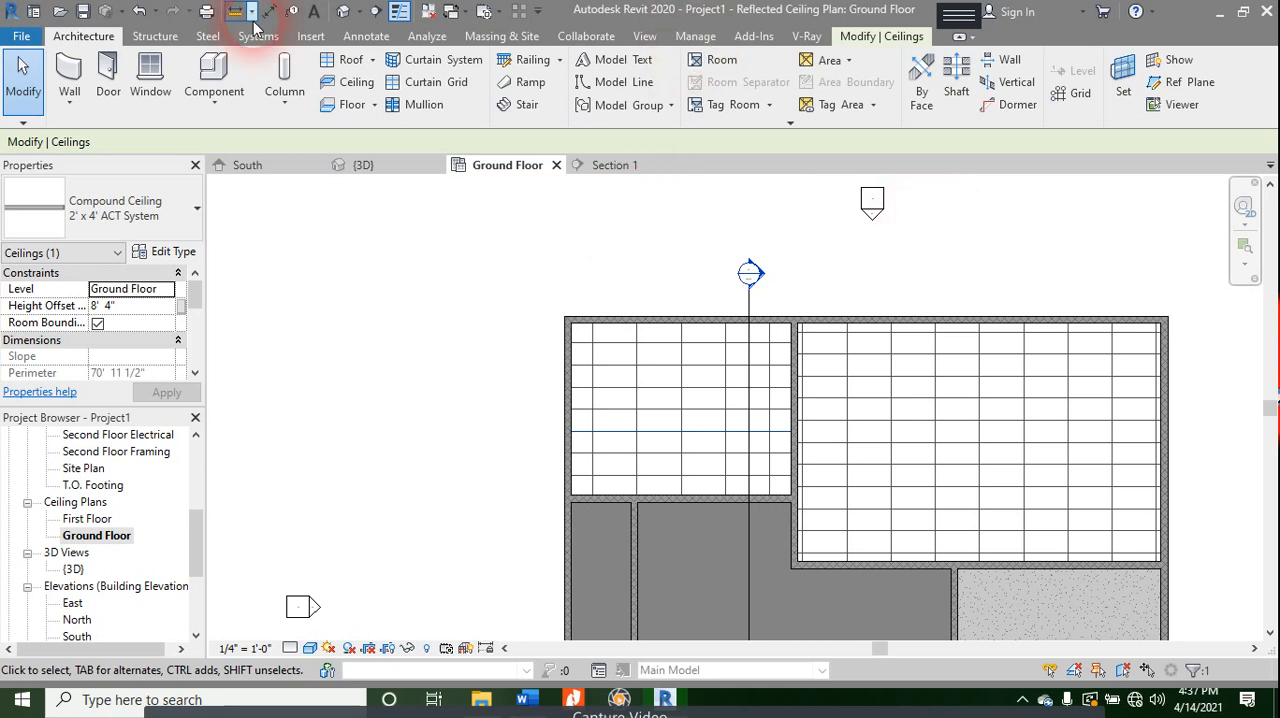
pyautogui.click(241, 73)
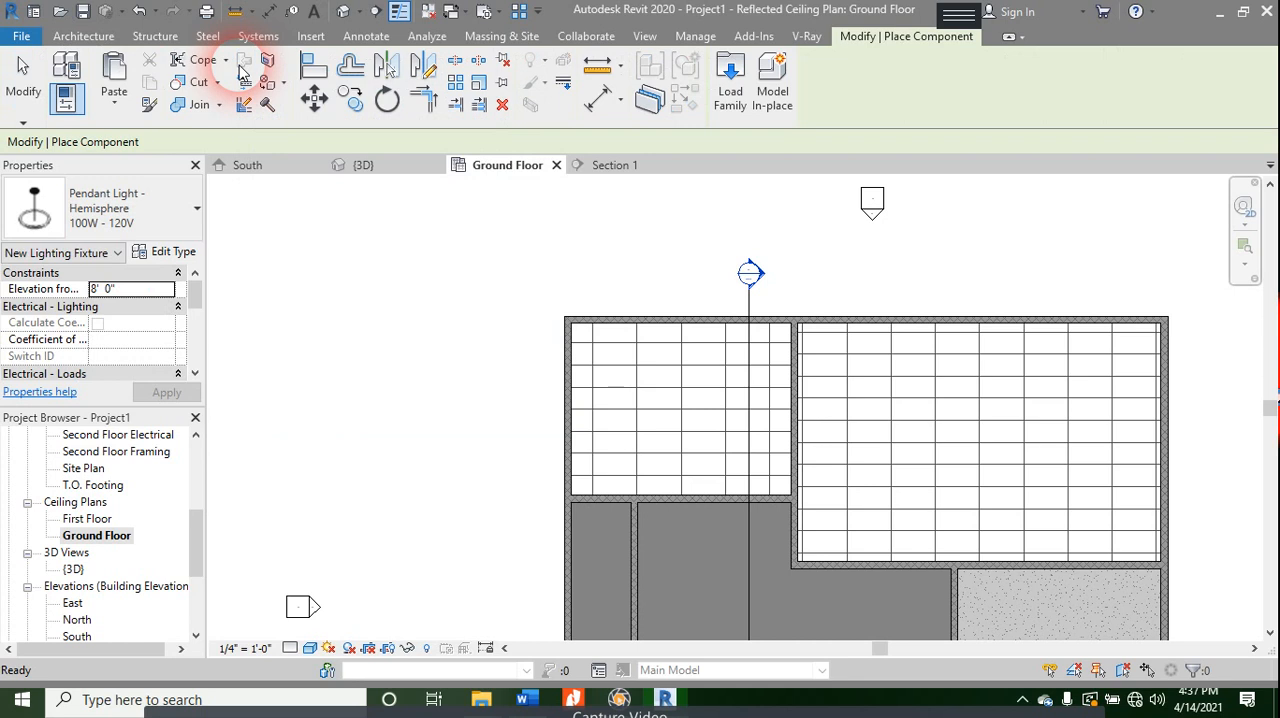
pyautogui.click(745, 90)
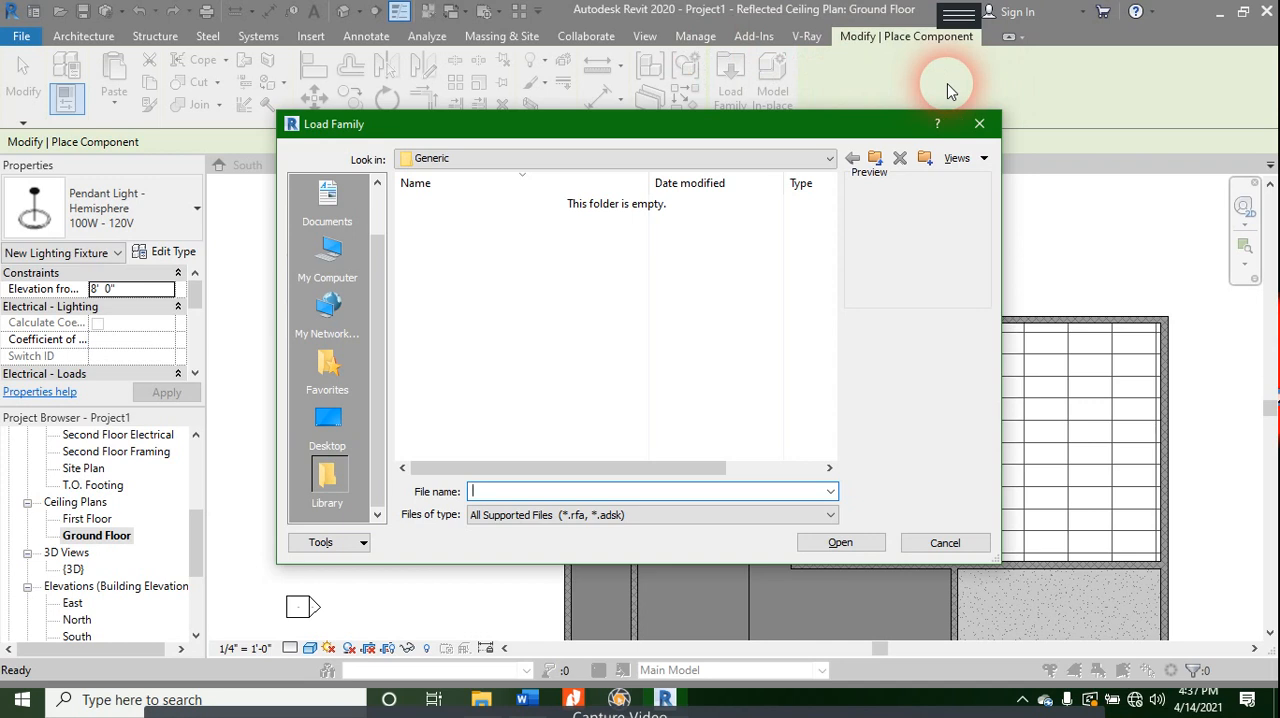
pyautogui.click(580, 160)
pyautogui.click(560, 268)
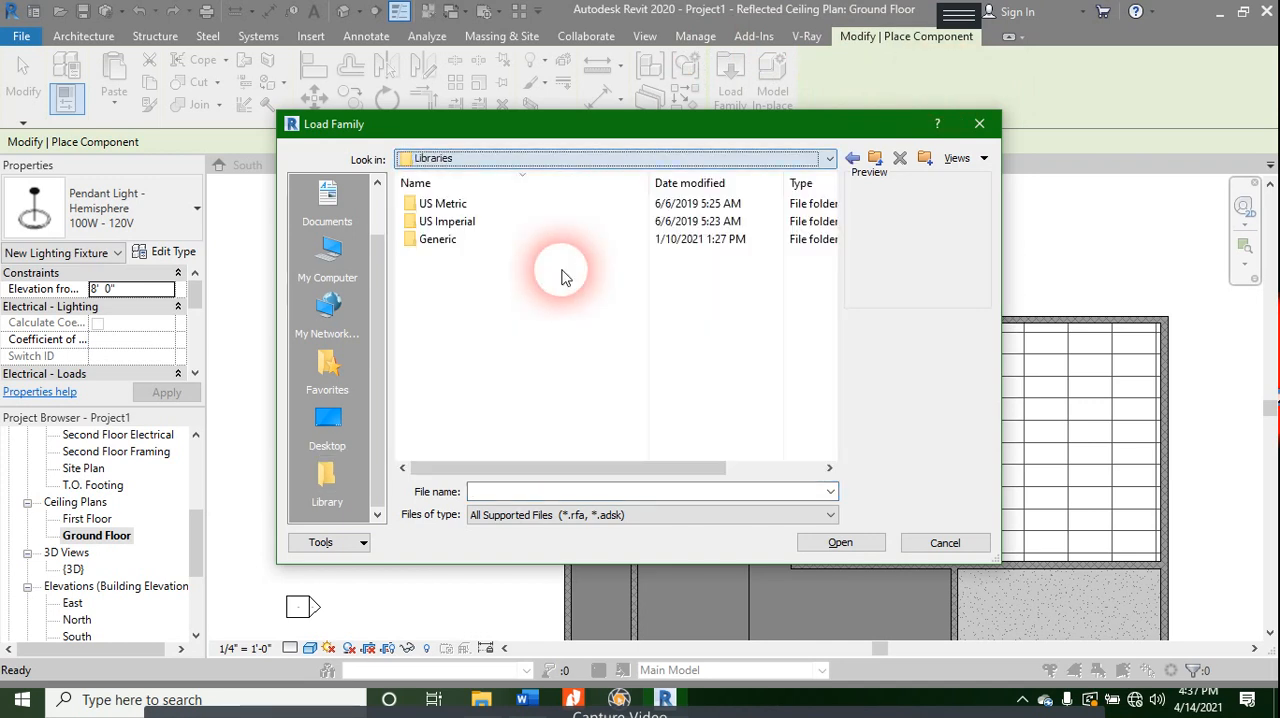
pyautogui.doubleClick(447, 221)
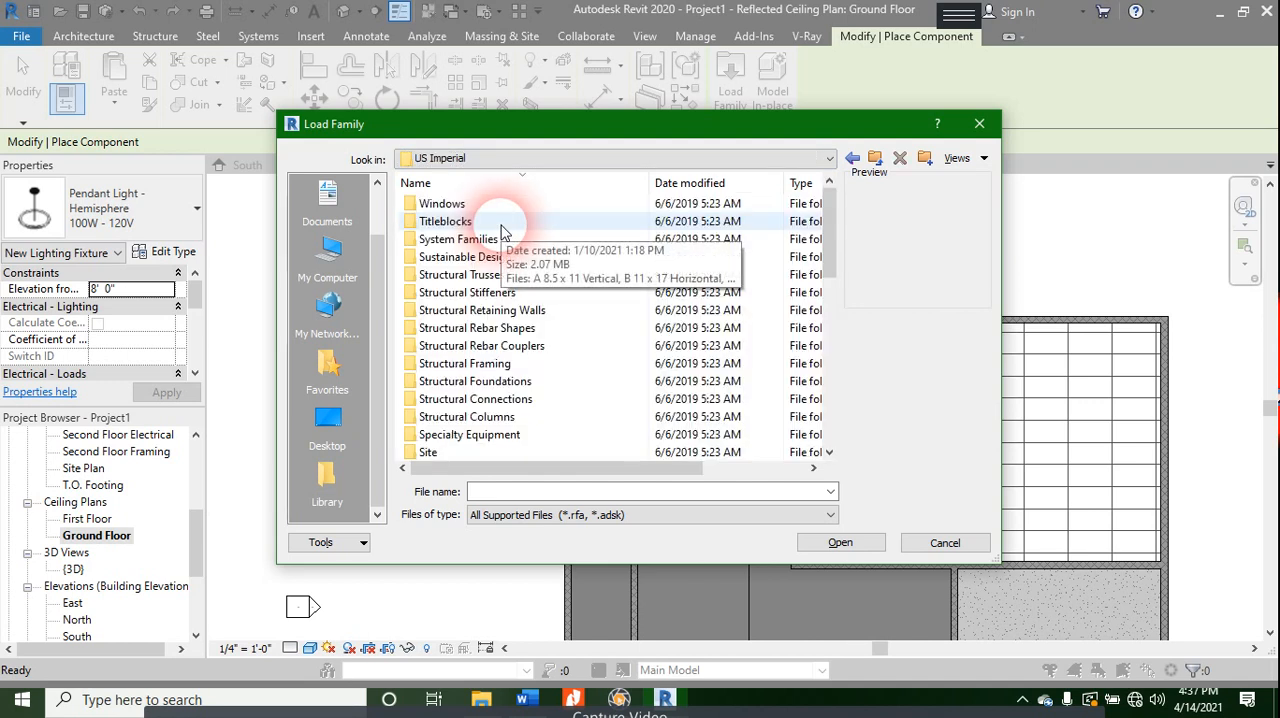
# - Find and open the Lighting folder among the US Imperial family categories
pyautogui.scroll(-6, 550, 290)
pyautogui.scroll(-3, 565, 300)
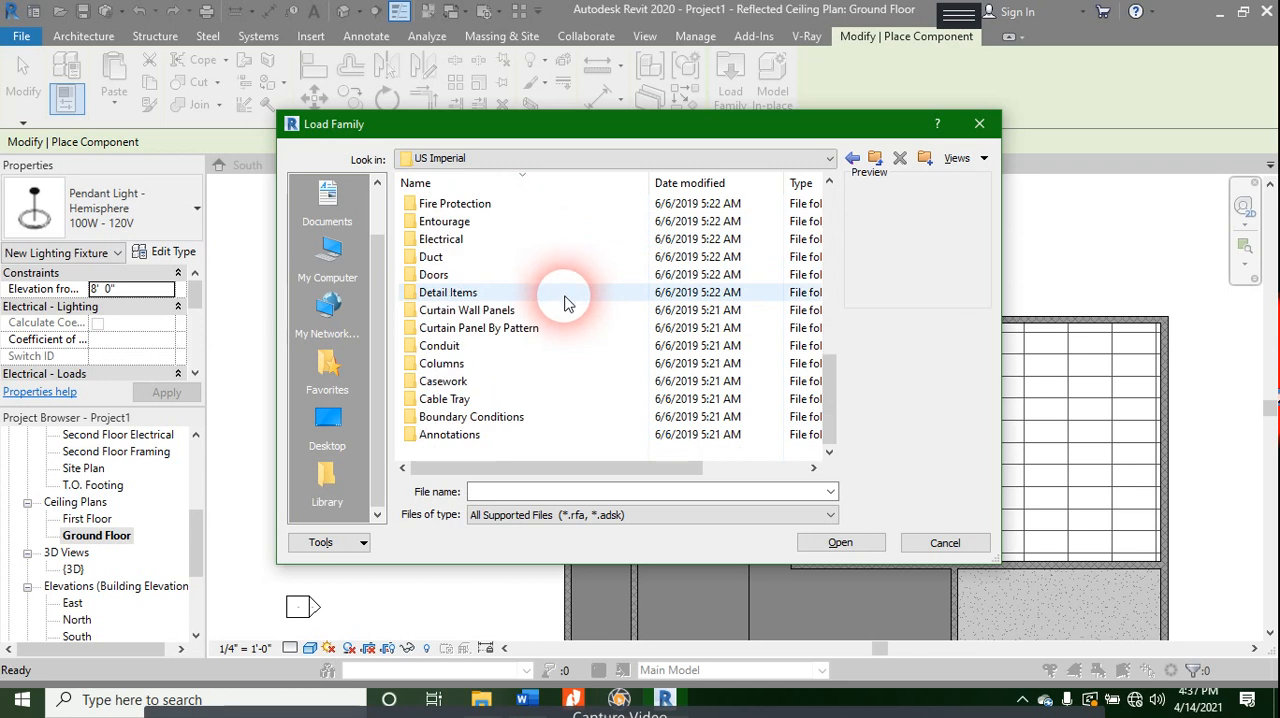
pyautogui.scroll(9, 543, 445)
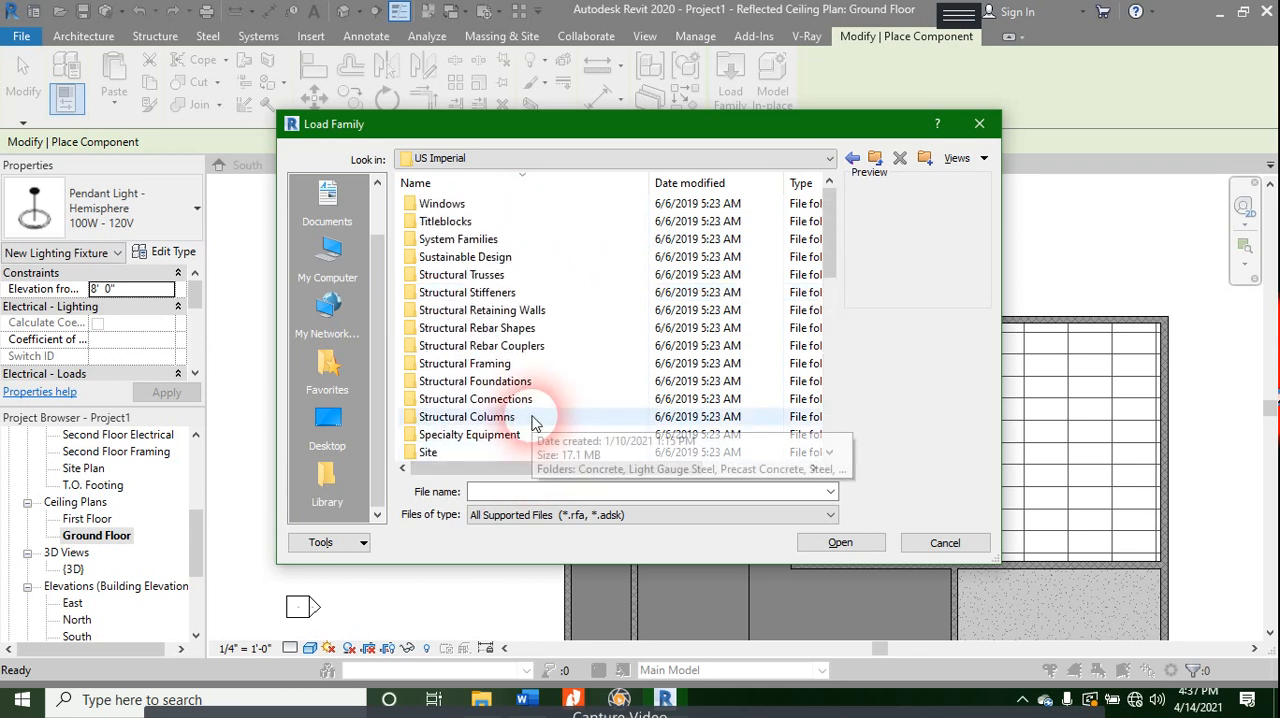
pyautogui.scroll(-10, 540, 428)
pyautogui.scroll(-1, 532, 420)
pyautogui.scroll(3, 535, 419)
pyautogui.scroll(4, 535, 418)
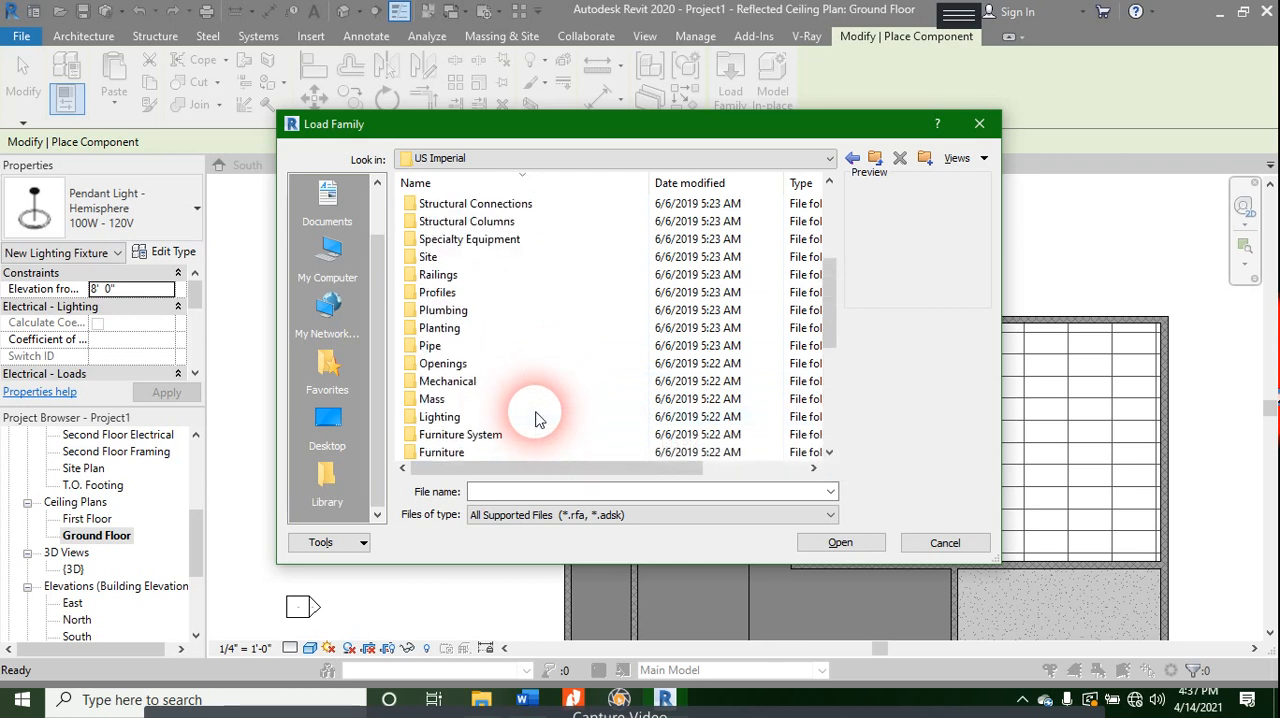
pyautogui.scroll(1, 535, 416)
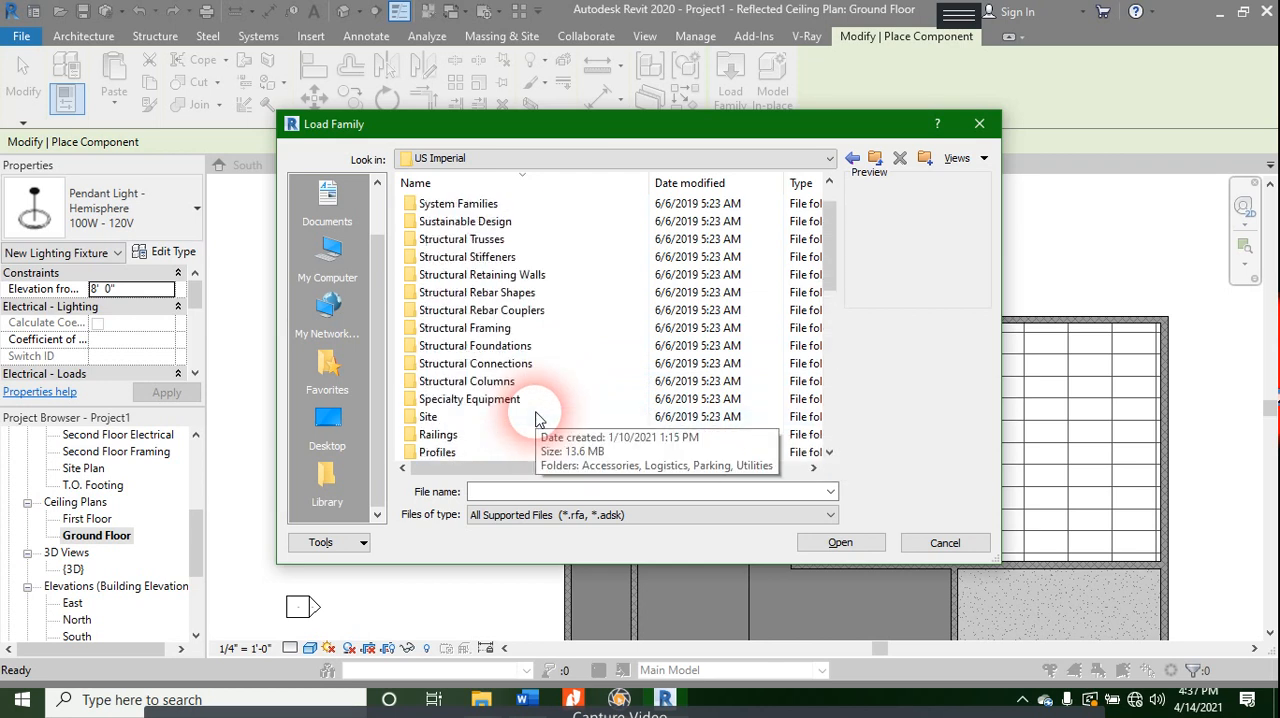
pyautogui.scroll(-3, 534, 410)
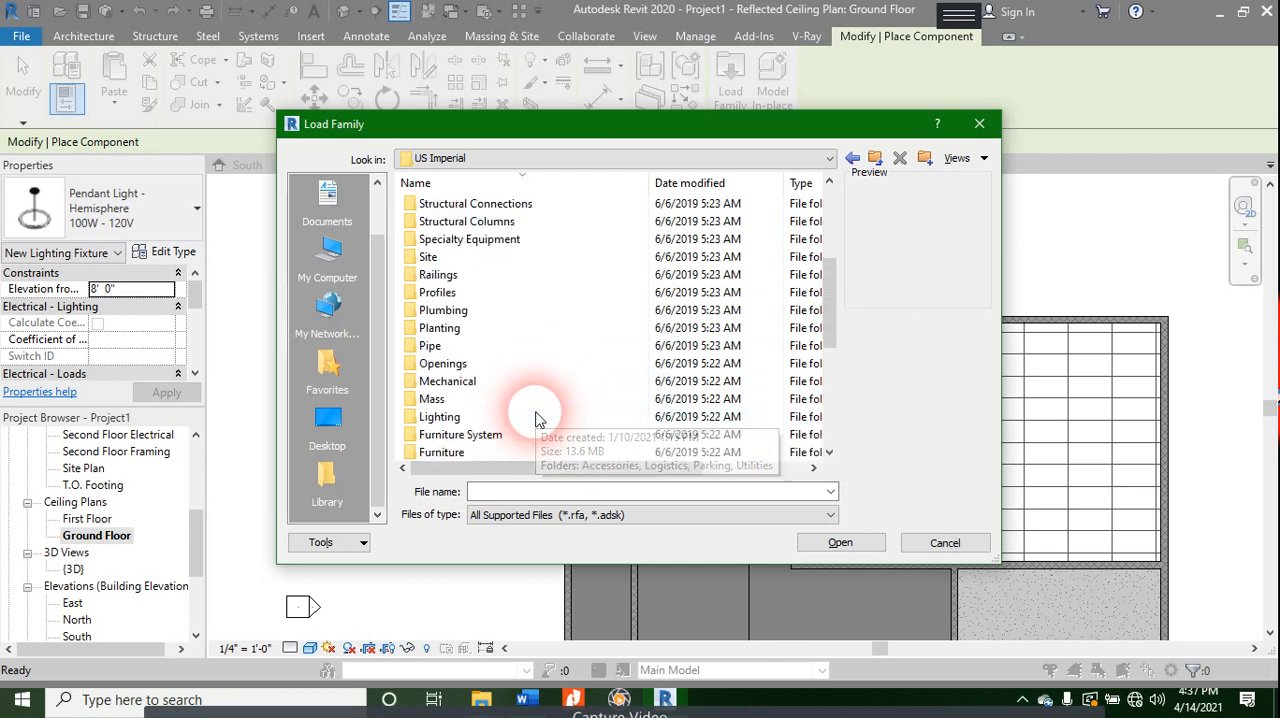
pyautogui.doubleClick(441, 422)
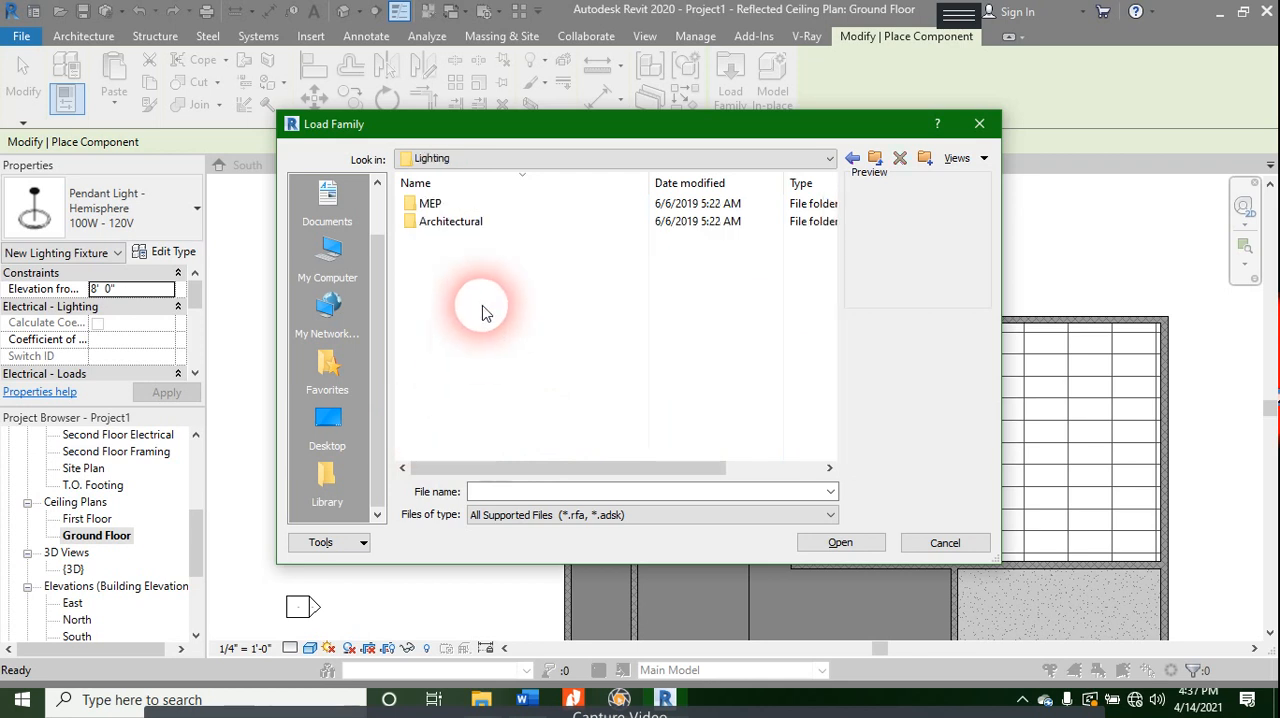
# - Check the MEP lighting folder, return to Lighting and open the Internal folder of the Architectural lighting families
pyautogui.doubleClick(484, 203)
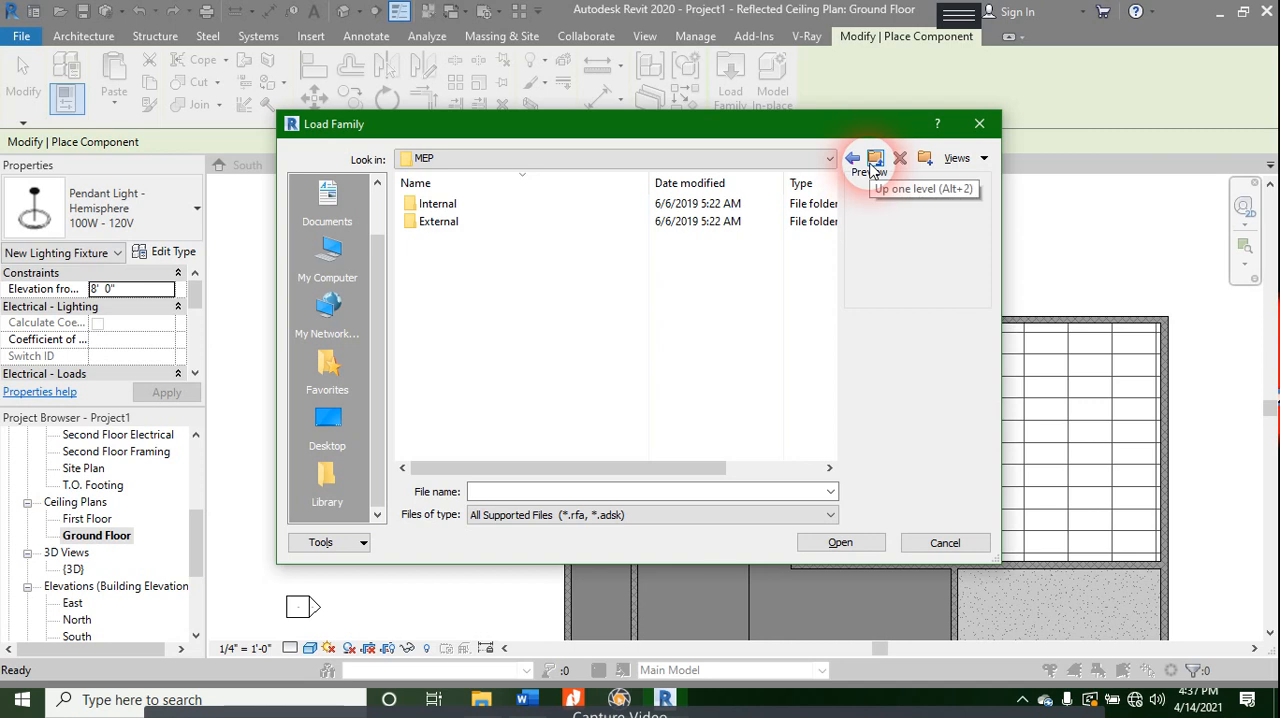
pyautogui.click(874, 162)
pyautogui.click(486, 222)
pyautogui.click(492, 224)
pyautogui.click(503, 230)
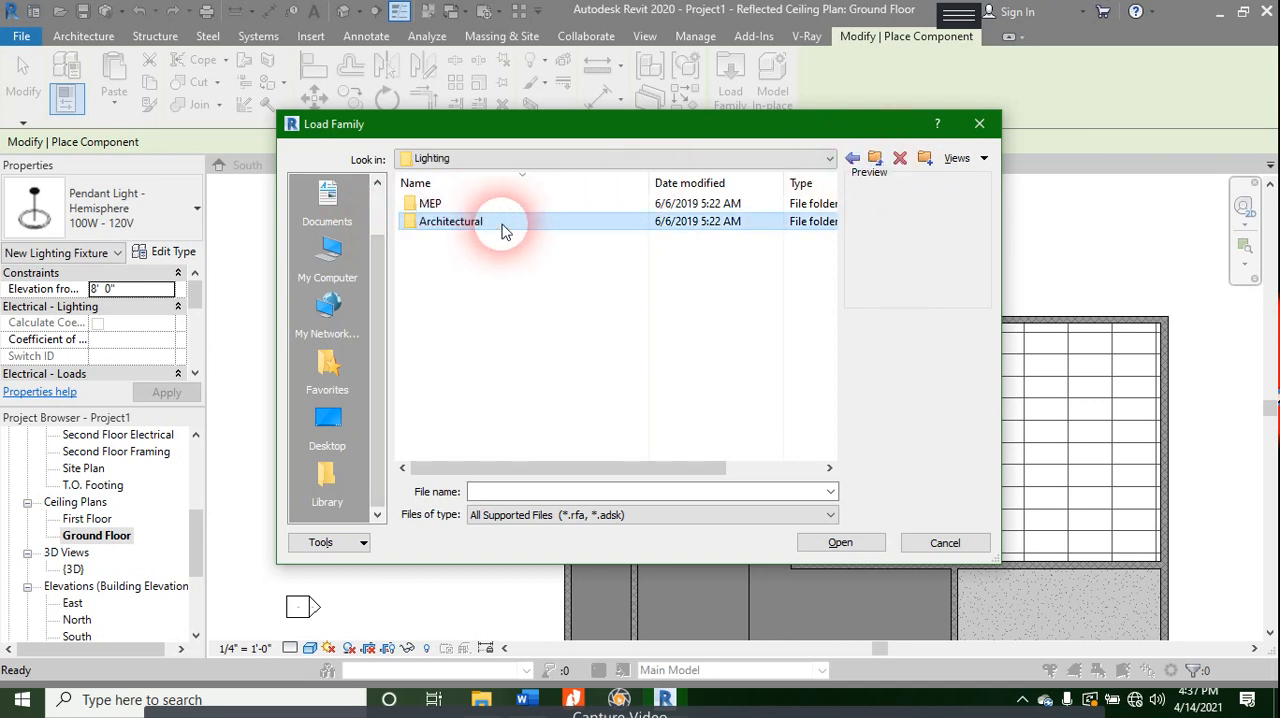
pyautogui.doubleClick(503, 228)
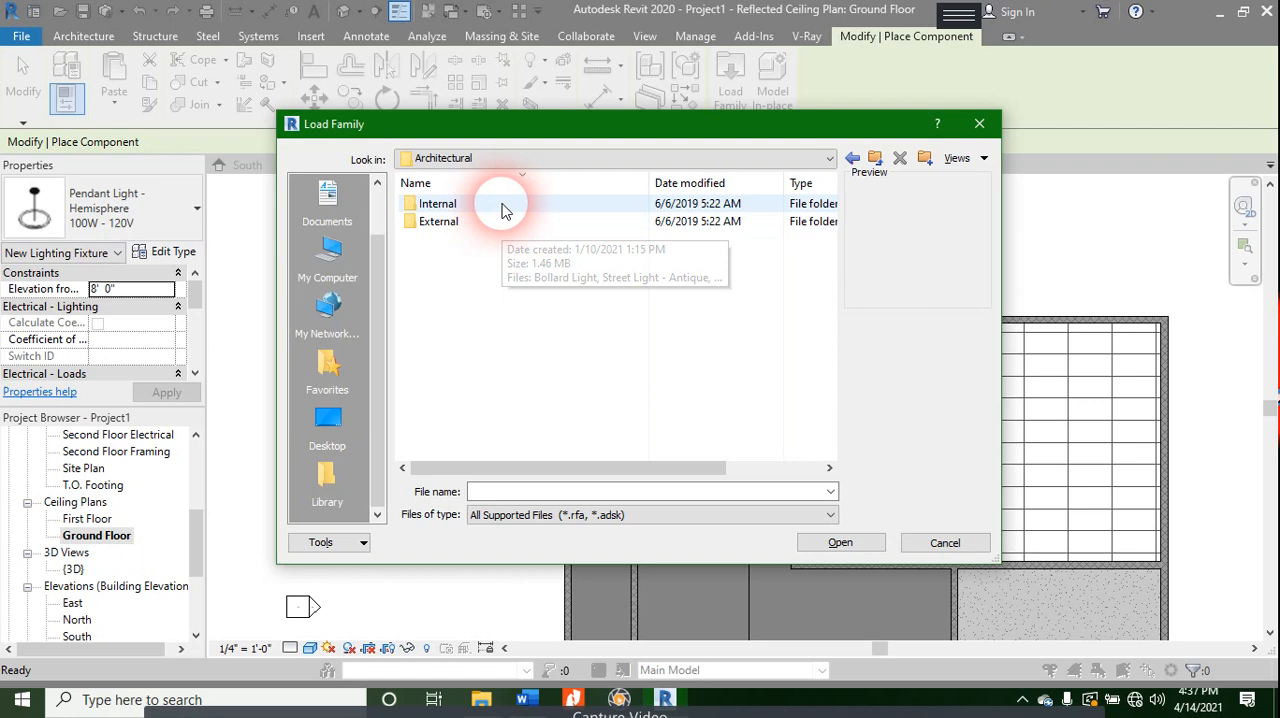
pyautogui.doubleClick(500, 206)
# - Preview the internal lighting families one by one, from Wall Lamp - Bracket through the table, sconce, pendant and floor lamps to the downlights
pyautogui.click(503, 208)
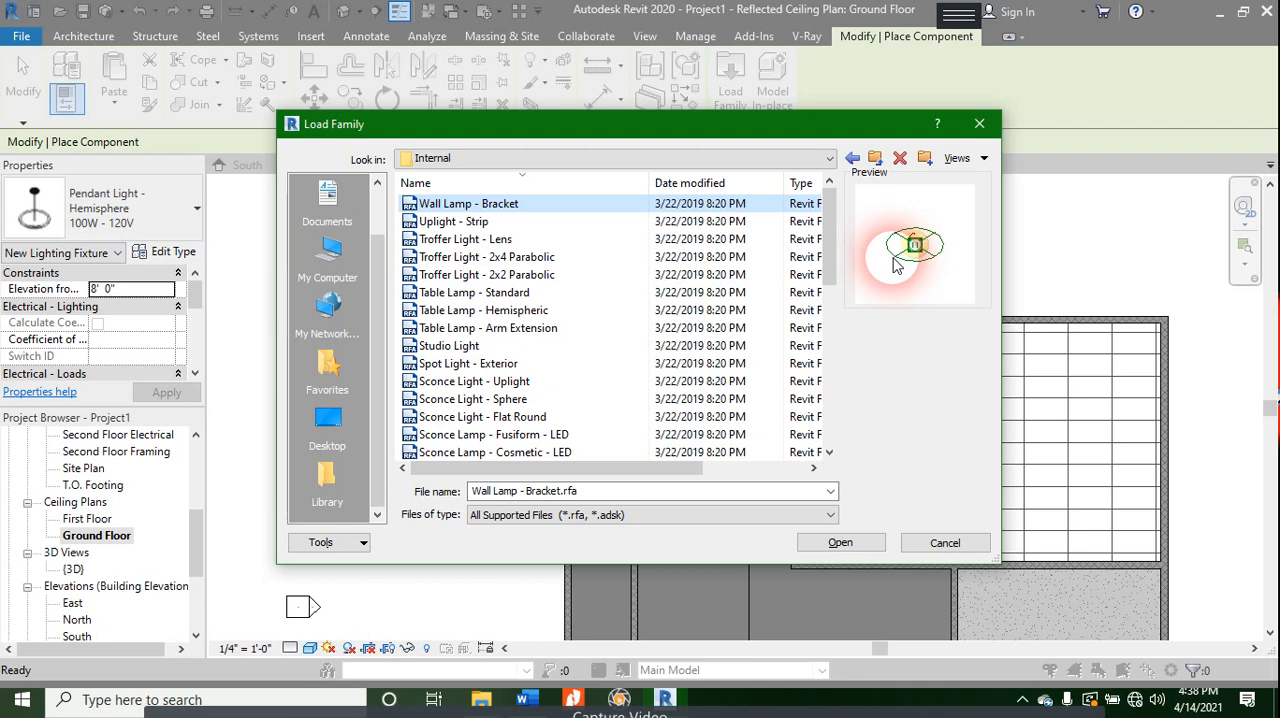
pyautogui.press('Down')
pyautogui.press('Down')
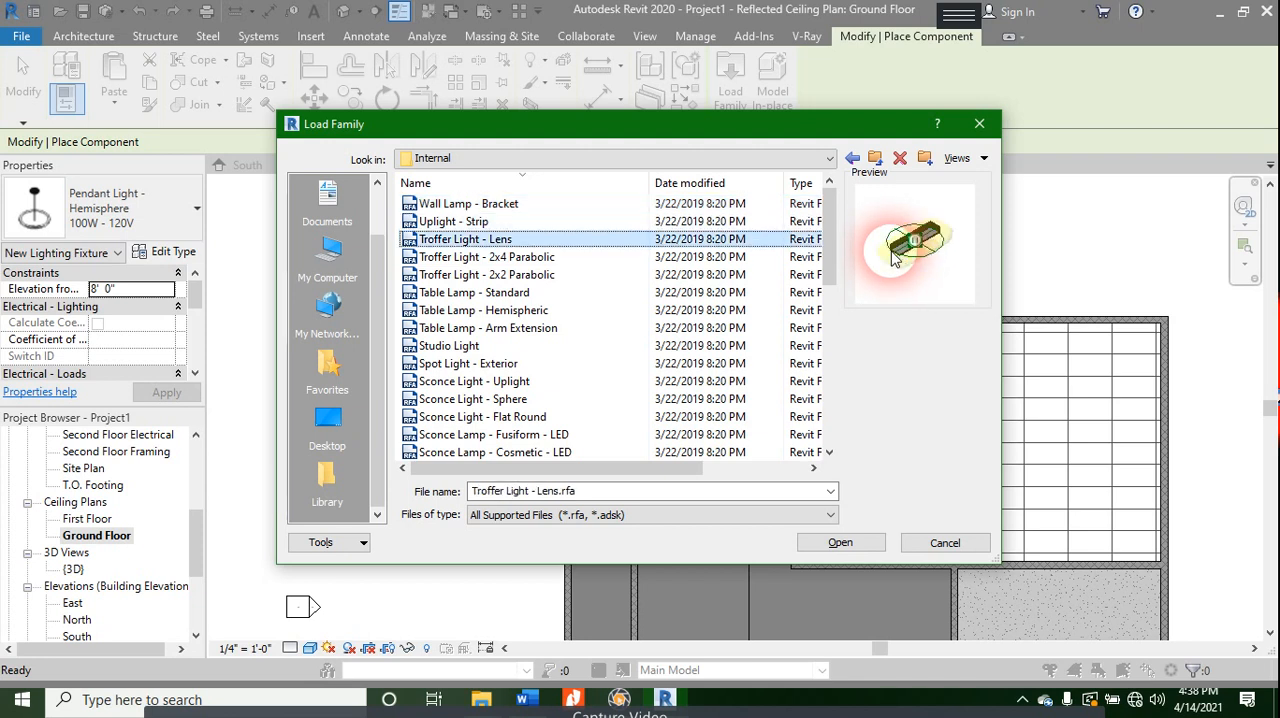
pyautogui.press('Down')
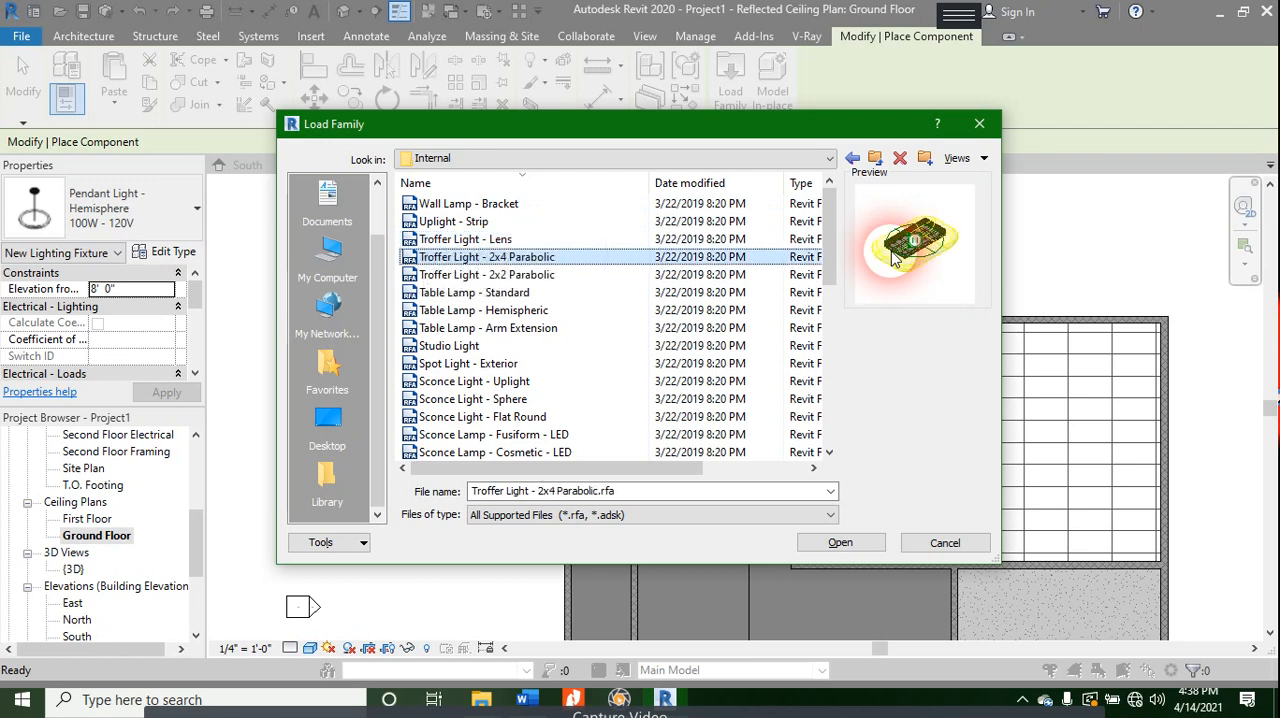
pyautogui.press('Down')
pyautogui.press('Down')
pyautogui.press('Down')
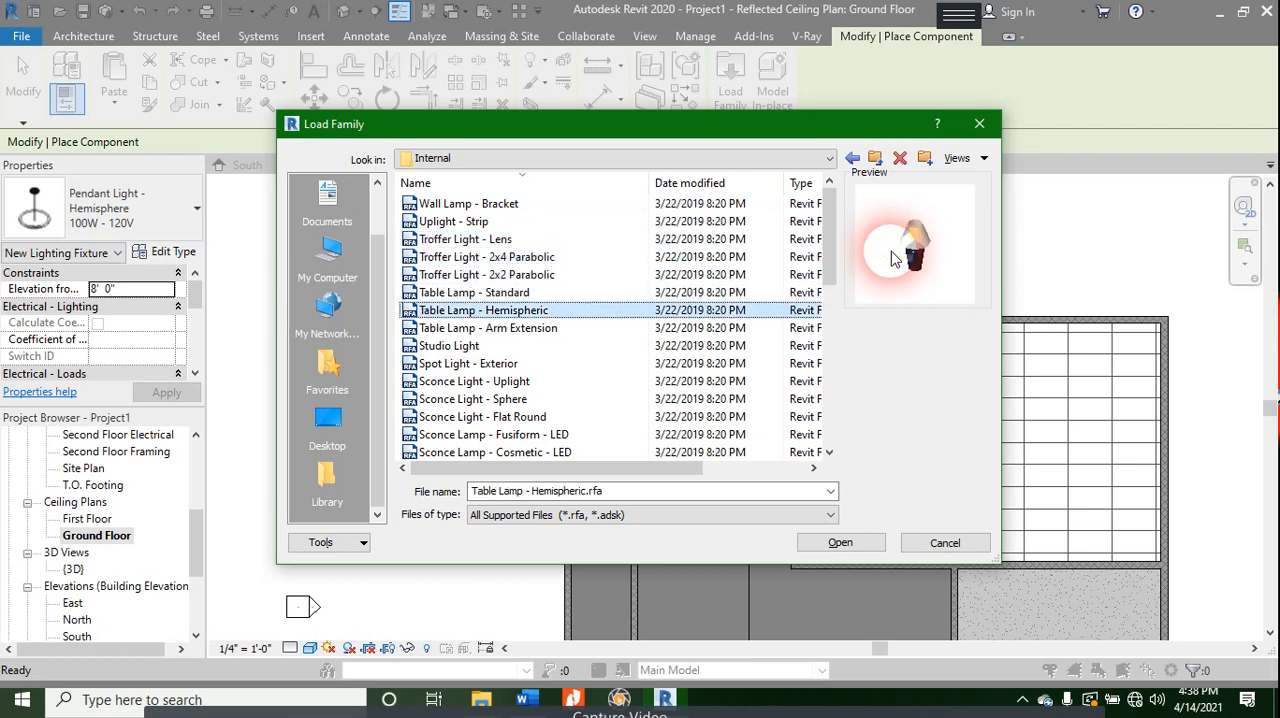
pyautogui.press('Up')
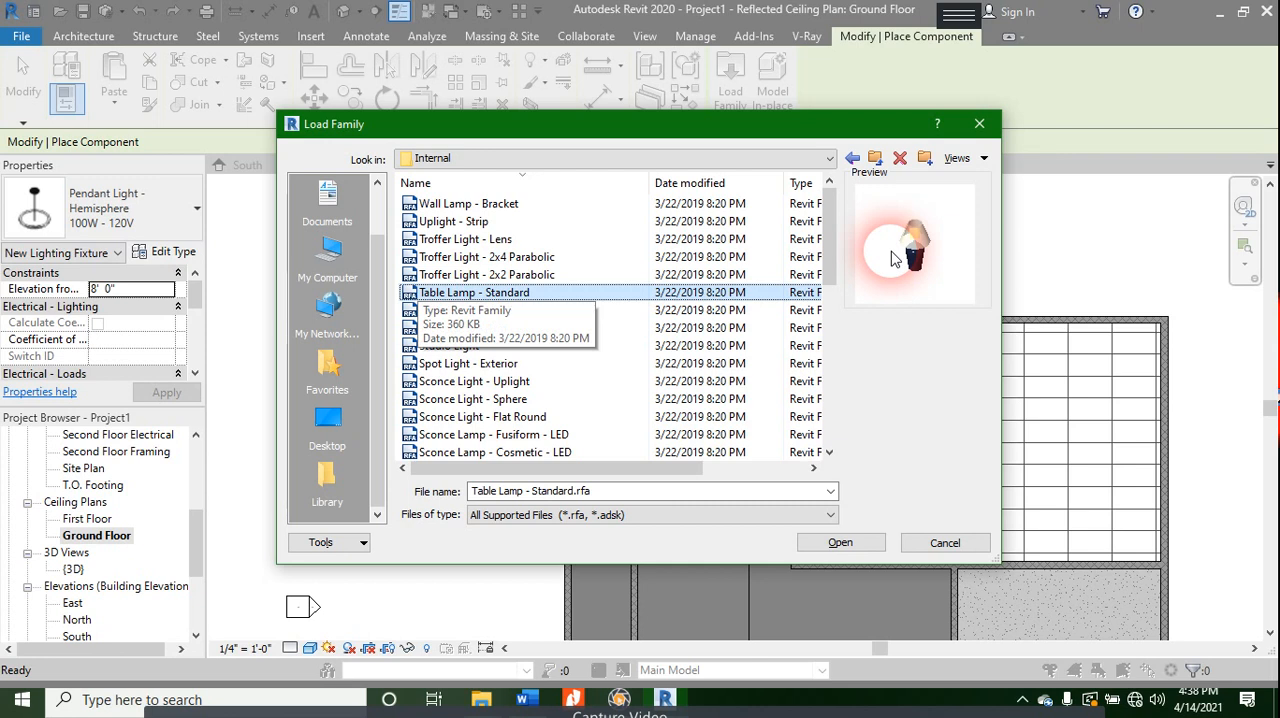
pyautogui.press('Down')
pyautogui.press('Down')
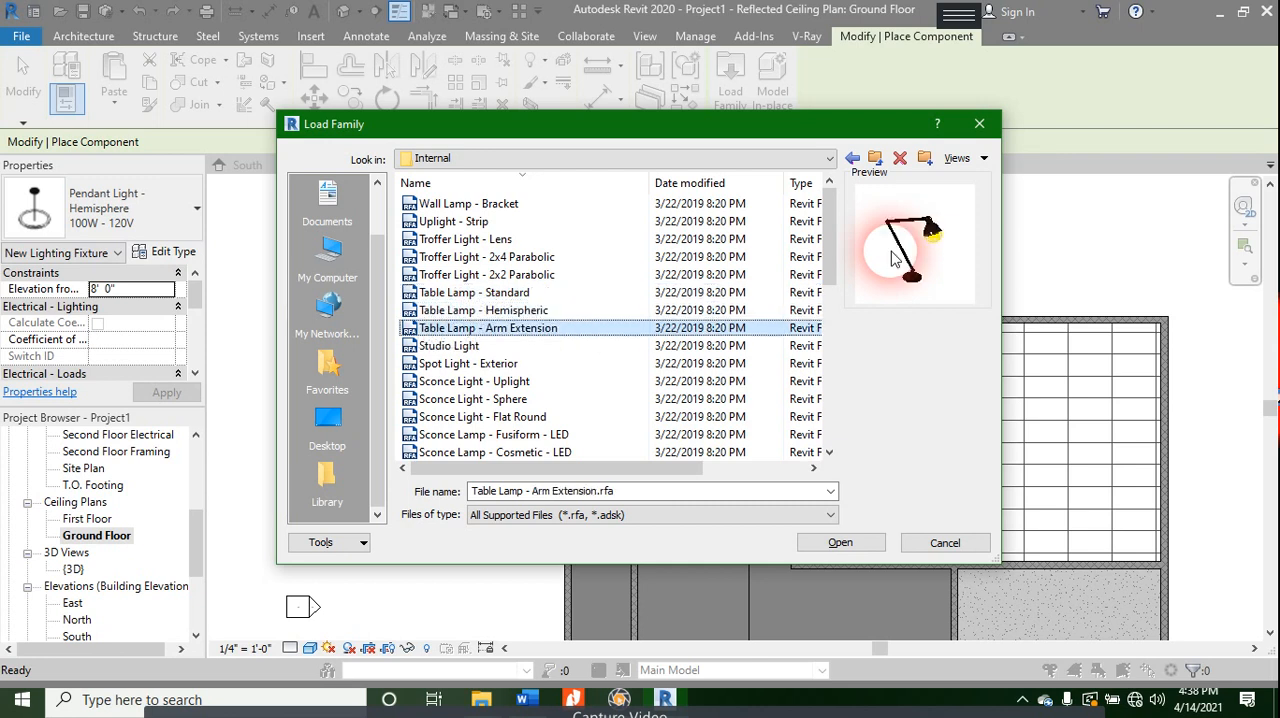
pyautogui.press('Down')
pyautogui.press('Down')
pyautogui.press('Down')
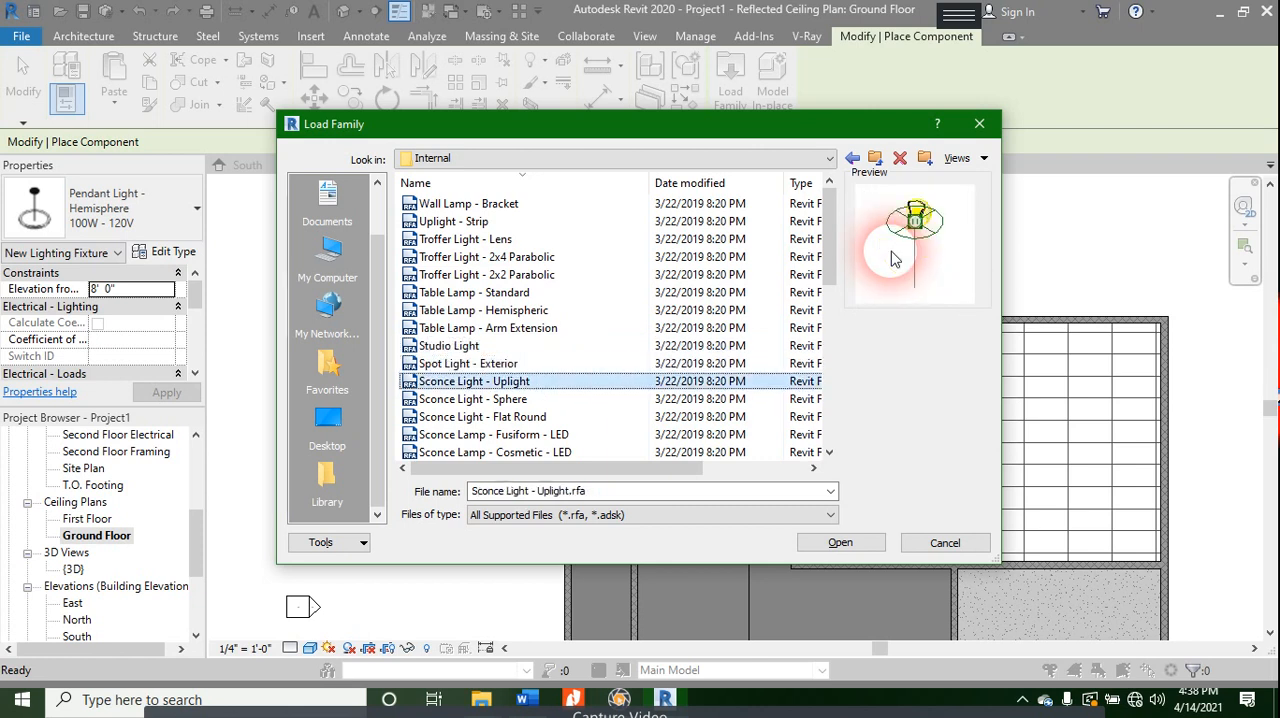
pyautogui.press('Down')
pyautogui.press('Down')
pyautogui.press('Down')
pyautogui.press('Down')
pyautogui.press('Down')
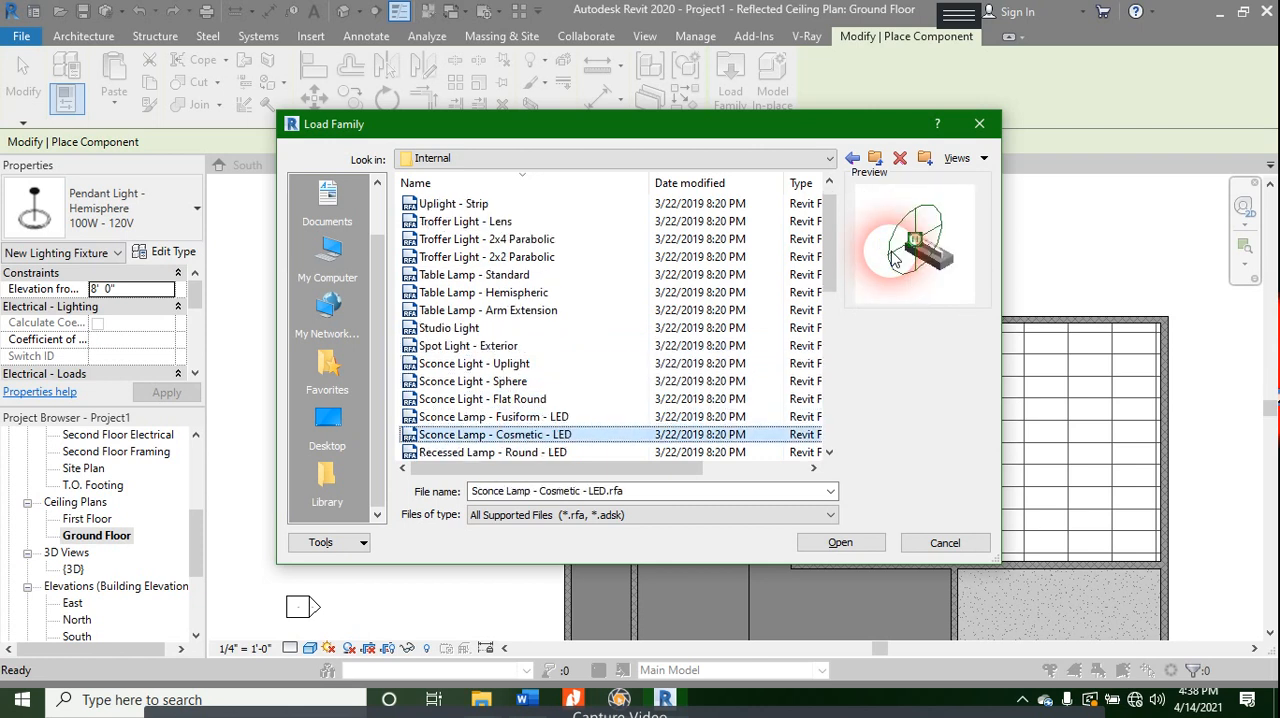
pyautogui.press('Up')
pyautogui.press('Up')
pyautogui.press('Up')
pyautogui.press('Up')
pyautogui.press('Up')
pyautogui.press('Up')
pyautogui.press('Up')
pyautogui.press('Down')
pyautogui.press('Down')
pyautogui.press('Down')
pyautogui.press('Down')
pyautogui.press('Down')
pyautogui.press('Down')
pyautogui.press('Down')
pyautogui.press('Down')
pyautogui.press('Down')
pyautogui.press('Down')
pyautogui.press('Down')
pyautogui.press('Down')
pyautogui.press('Down')
pyautogui.press('Down')
pyautogui.press('Down')
pyautogui.press('Down')
pyautogui.press('Down')
pyautogui.press('Down')
pyautogui.press('Down')
pyautogui.press('Down')
pyautogui.press('Down')
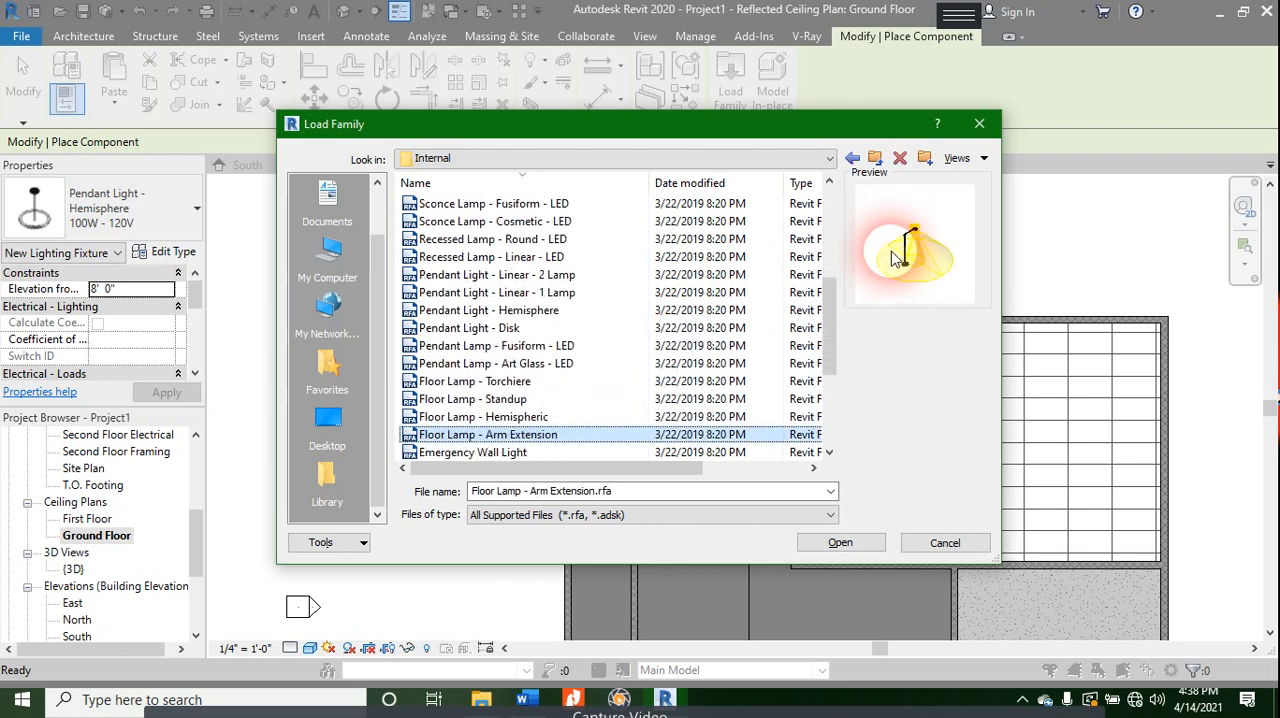
pyautogui.press('Down')
pyautogui.press('Down')
pyautogui.press('Down')
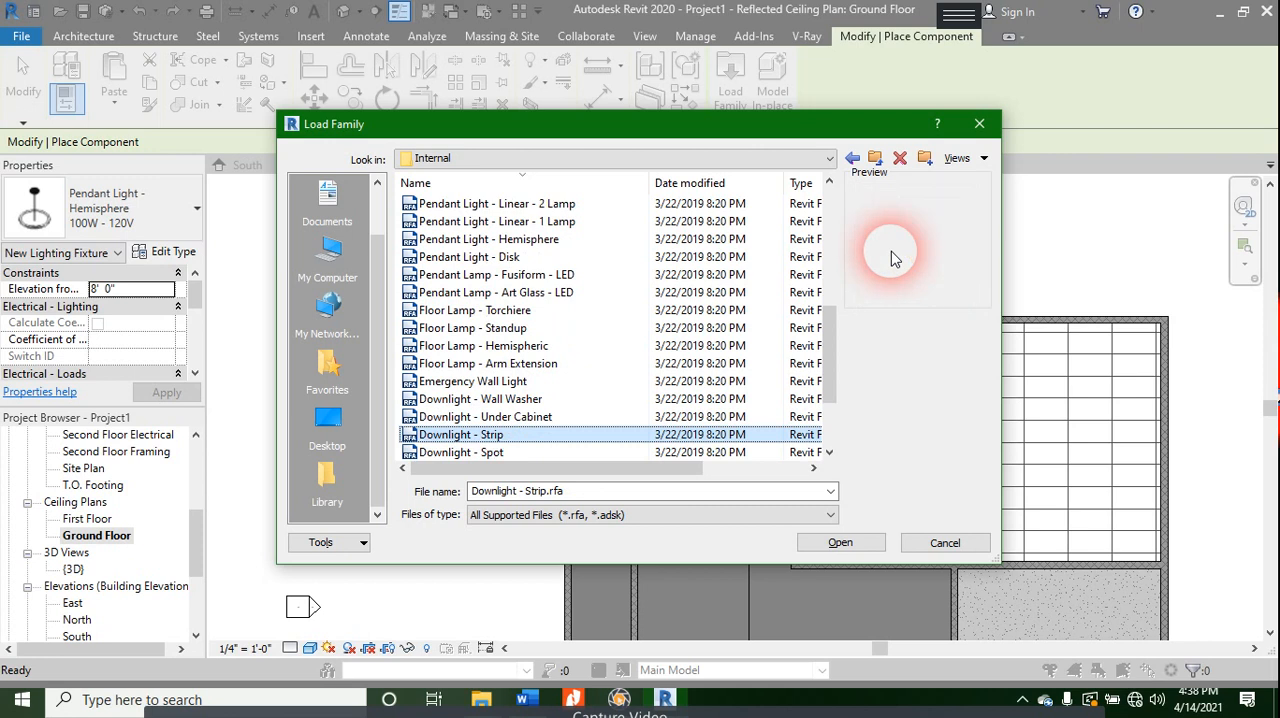
pyautogui.press('Up')
pyautogui.press('Up')
pyautogui.press('Up')
pyautogui.press('Up')
pyautogui.press('Up')
pyautogui.press('Up')
pyautogui.press('Up')
pyautogui.press('Up')
pyautogui.press('Up')
pyautogui.press('Up')
pyautogui.press('Up')
pyautogui.press('Up')
pyautogui.press('Up')
pyautogui.press('Up')
pyautogui.press('Up')
pyautogui.press('Up')
pyautogui.press('Up')
pyautogui.press('Up')
pyautogui.press('Up')
pyautogui.press('Up')
pyautogui.press('Up')
pyautogui.press('Up')
pyautogui.press('Up')
pyautogui.press('Up')
pyautogui.press('Up')
pyautogui.press('Up')
pyautogui.press('Up')
pyautogui.press('Up')
pyautogui.press('Up')
pyautogui.press('Up')
pyautogui.press('Up')
pyautogui.press('Up')
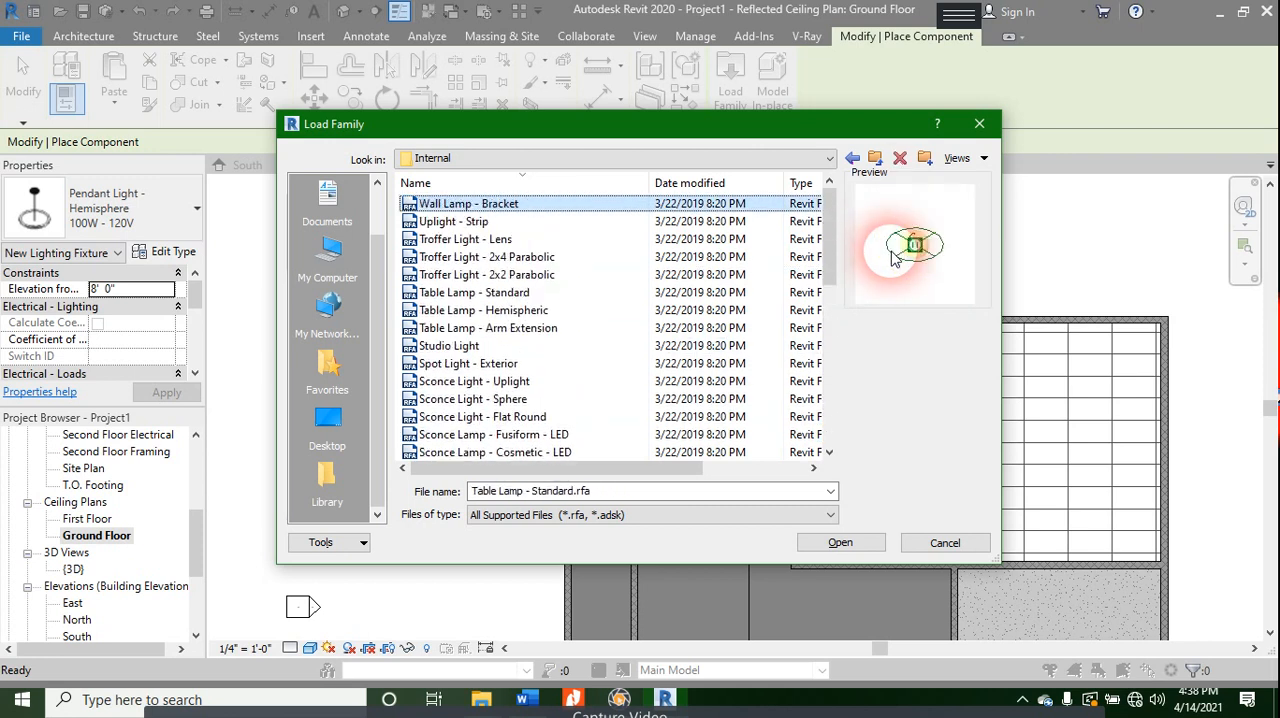
# - Compare the troffer light previews and load the Troffer Light - 2x4 Parabolic family for placement
pyautogui.press('Down')
pyautogui.press('Down')
pyautogui.press('Down')
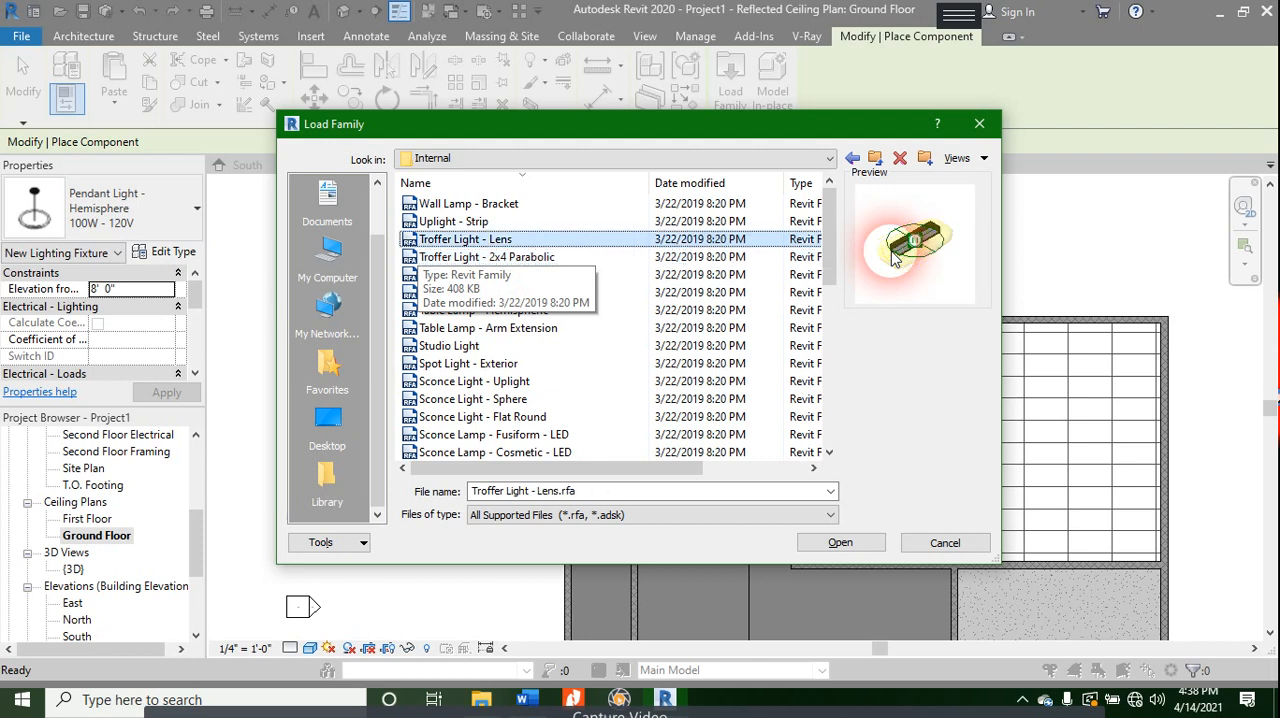
pyautogui.press('Up')
pyautogui.press('Down')
pyautogui.press('Down')
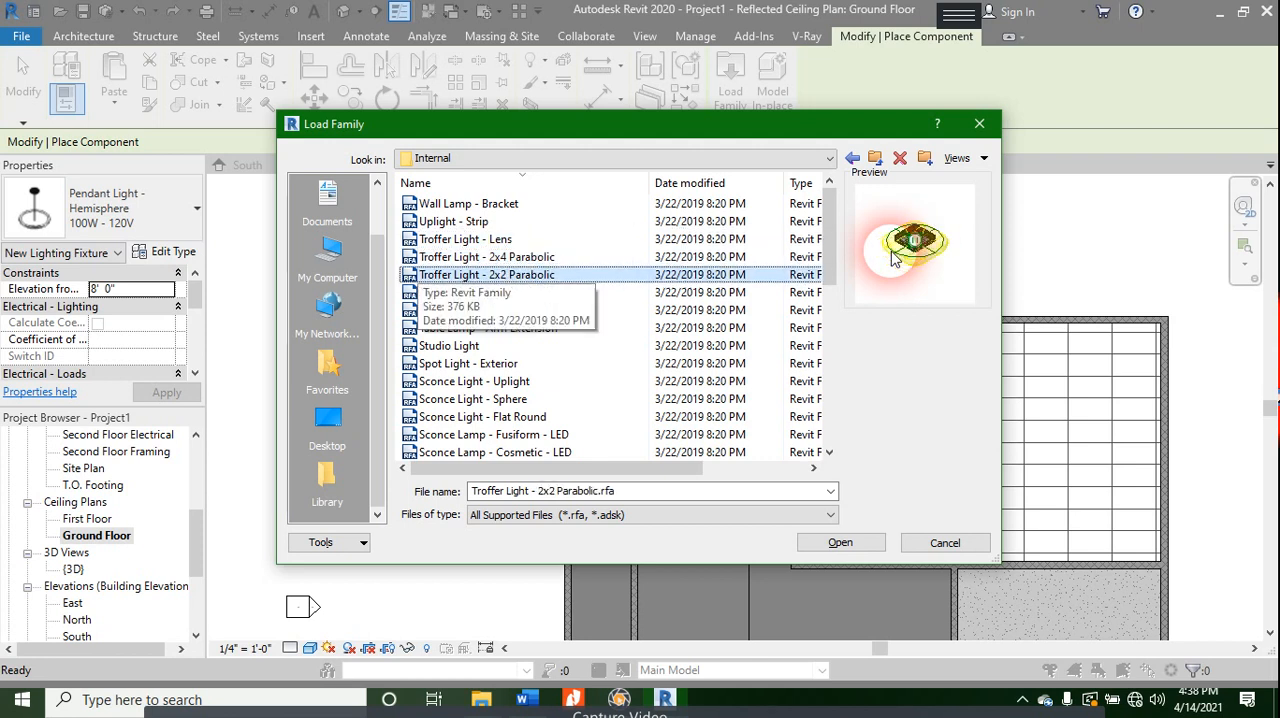
pyautogui.press('Up')
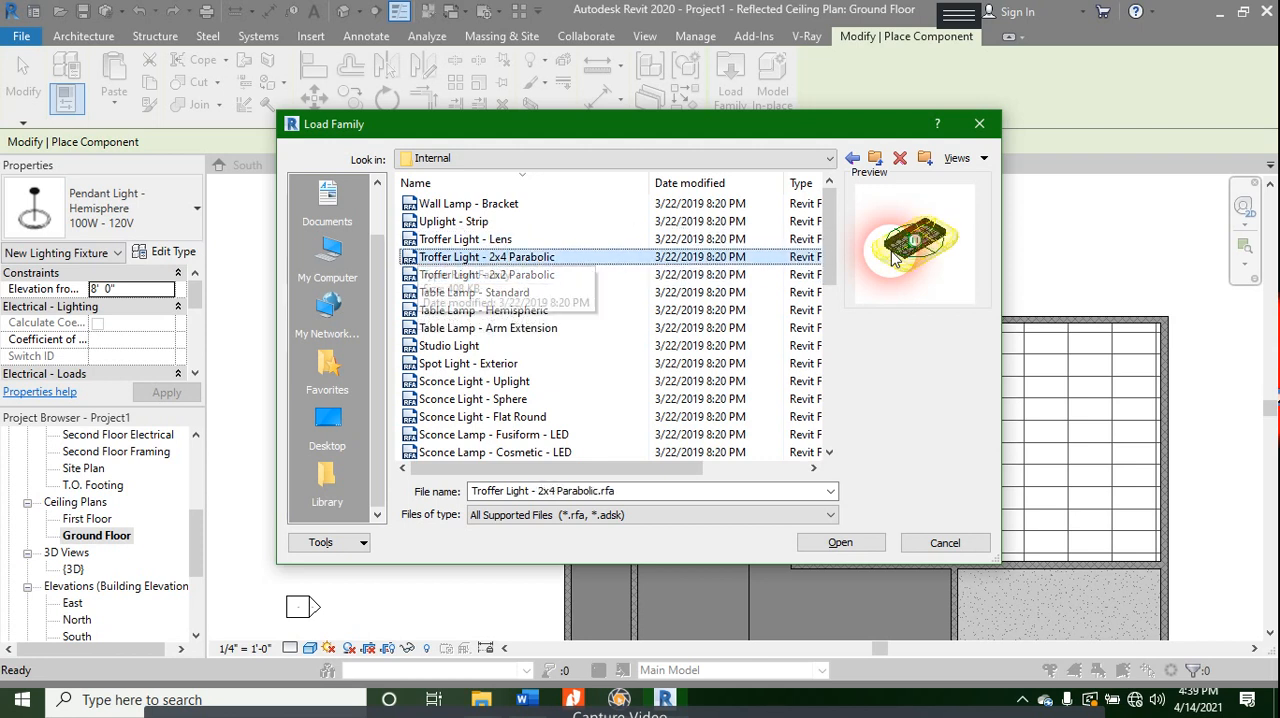
pyautogui.press('Return')
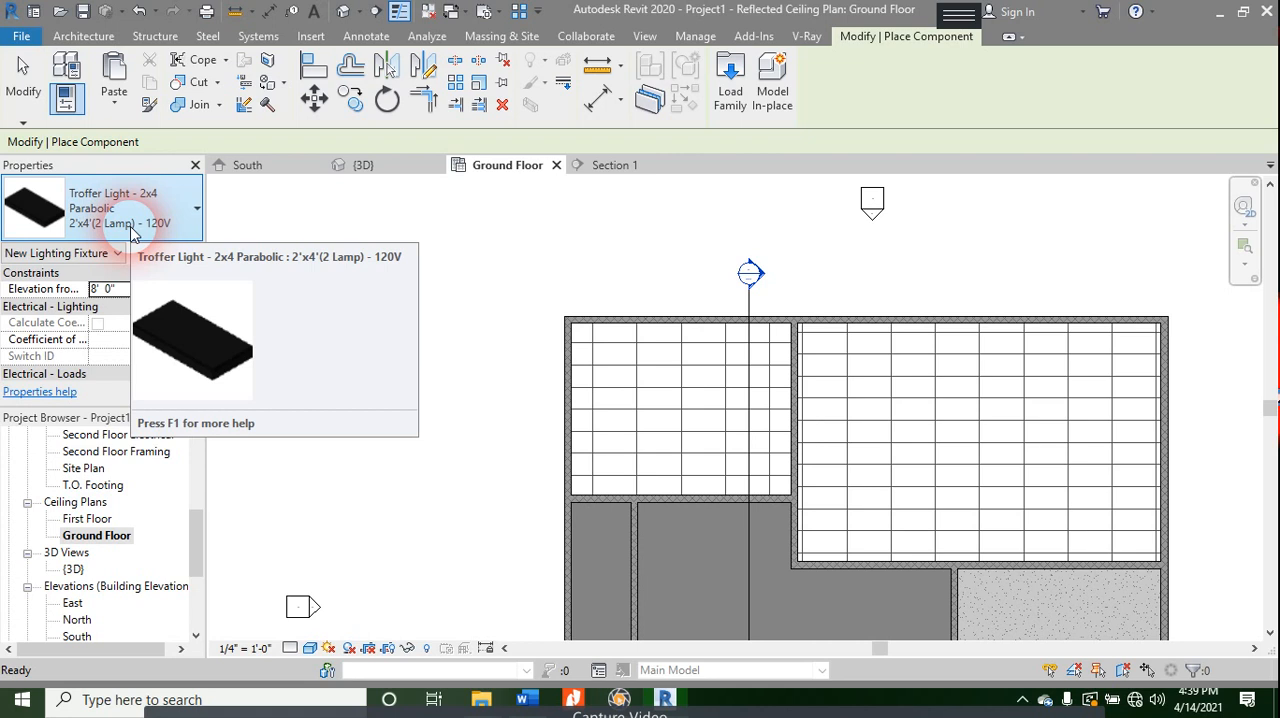
# - Review the type parameters of the Troffer Light - 2x4 Parabolic, from its materials and electrical data down to the photometrics
pyautogui.click(165, 253)
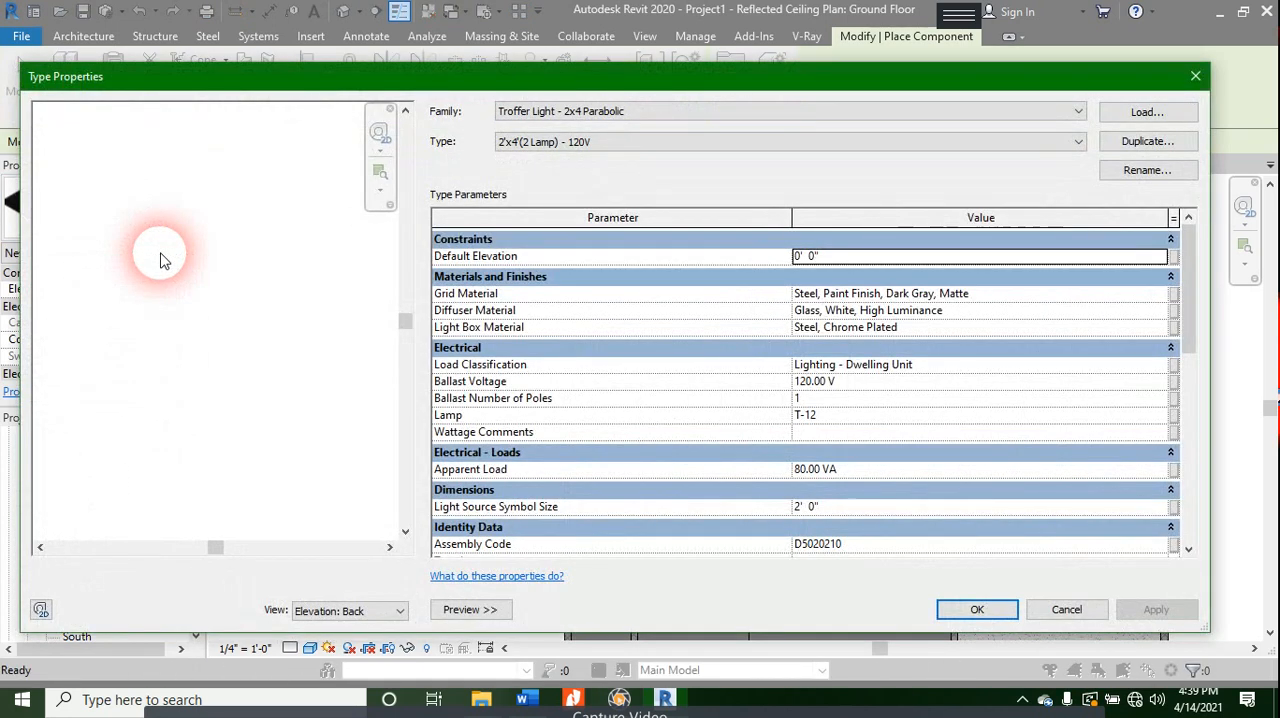
pyautogui.scroll(-8, 1080, 349)
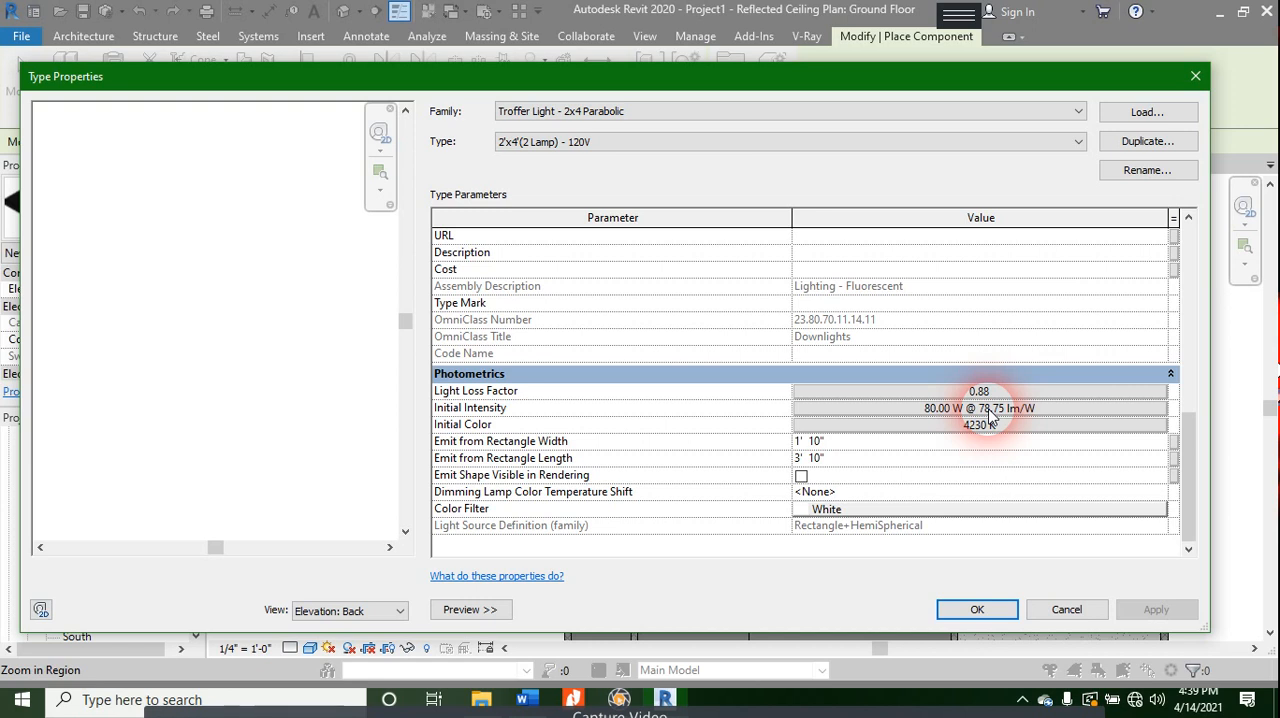
pyautogui.scroll(3, 948, 483)
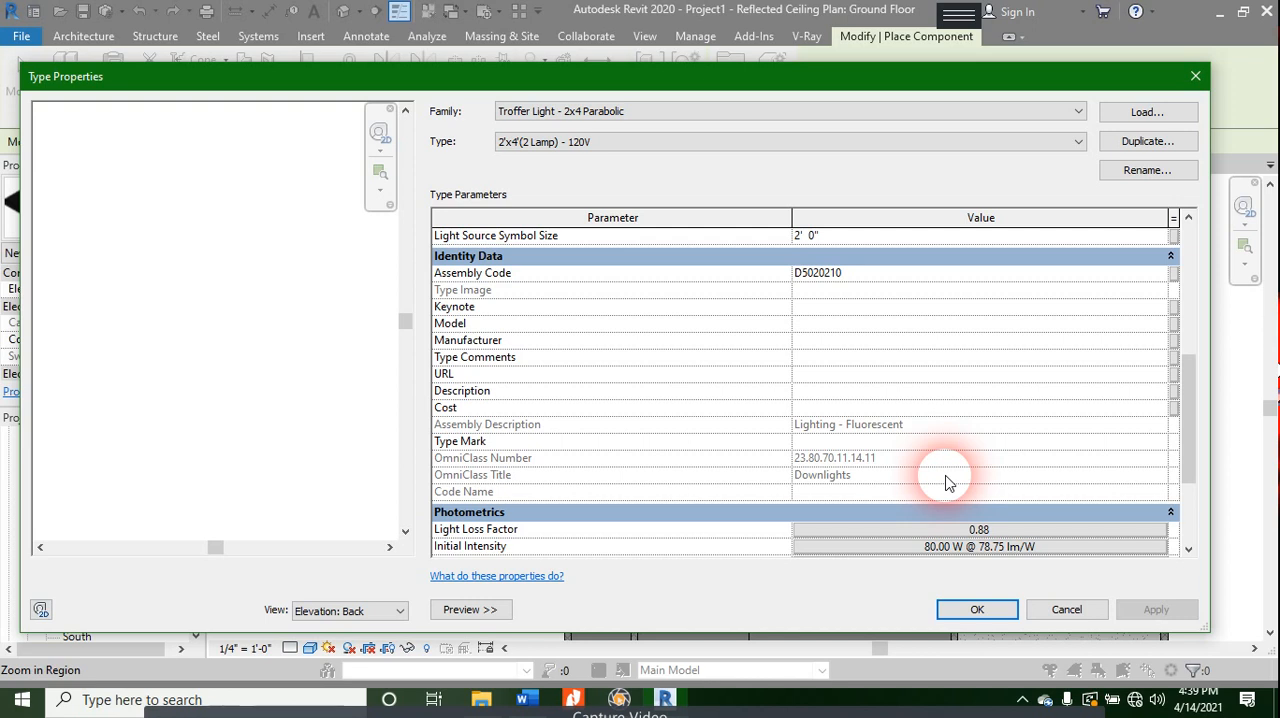
pyautogui.scroll(5, 947, 483)
pyautogui.click(870, 260)
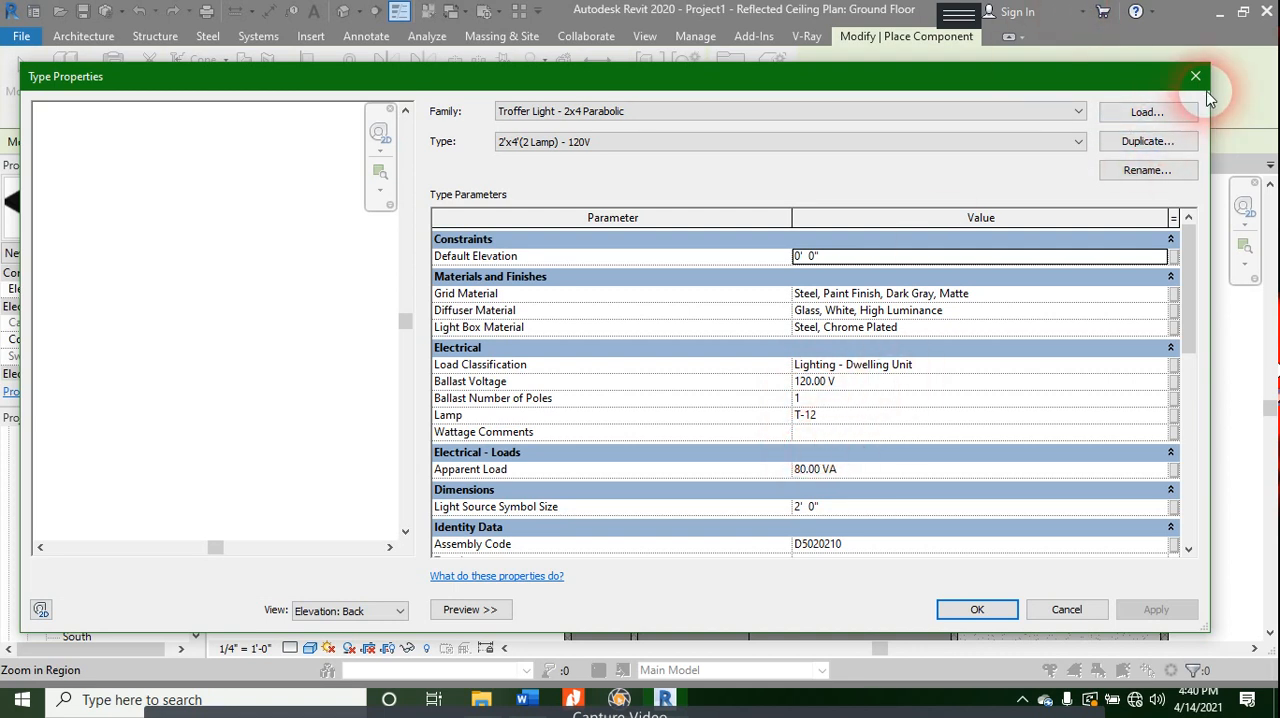
pyautogui.scroll(-5, 1071, 329)
pyautogui.scroll(5, 1071, 329)
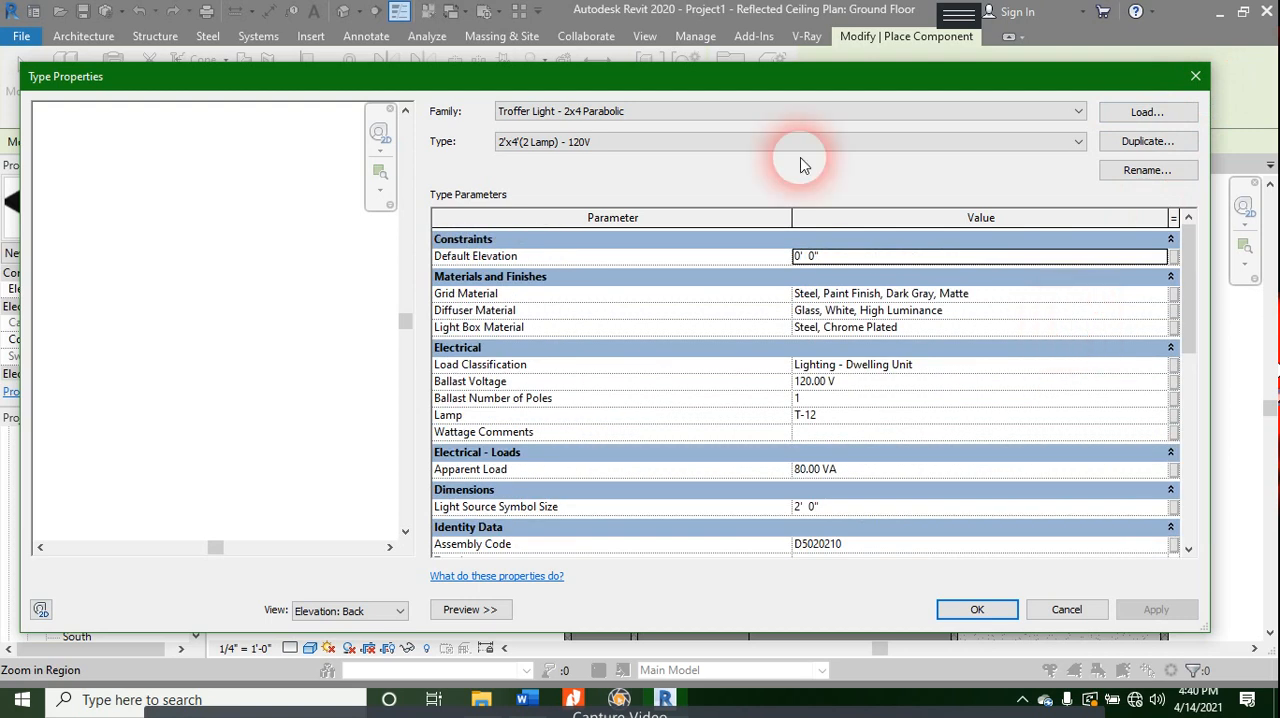
# - Look through the loaded component families and the lamp and voltage types offered for the troffer light
pyautogui.click(612, 110)
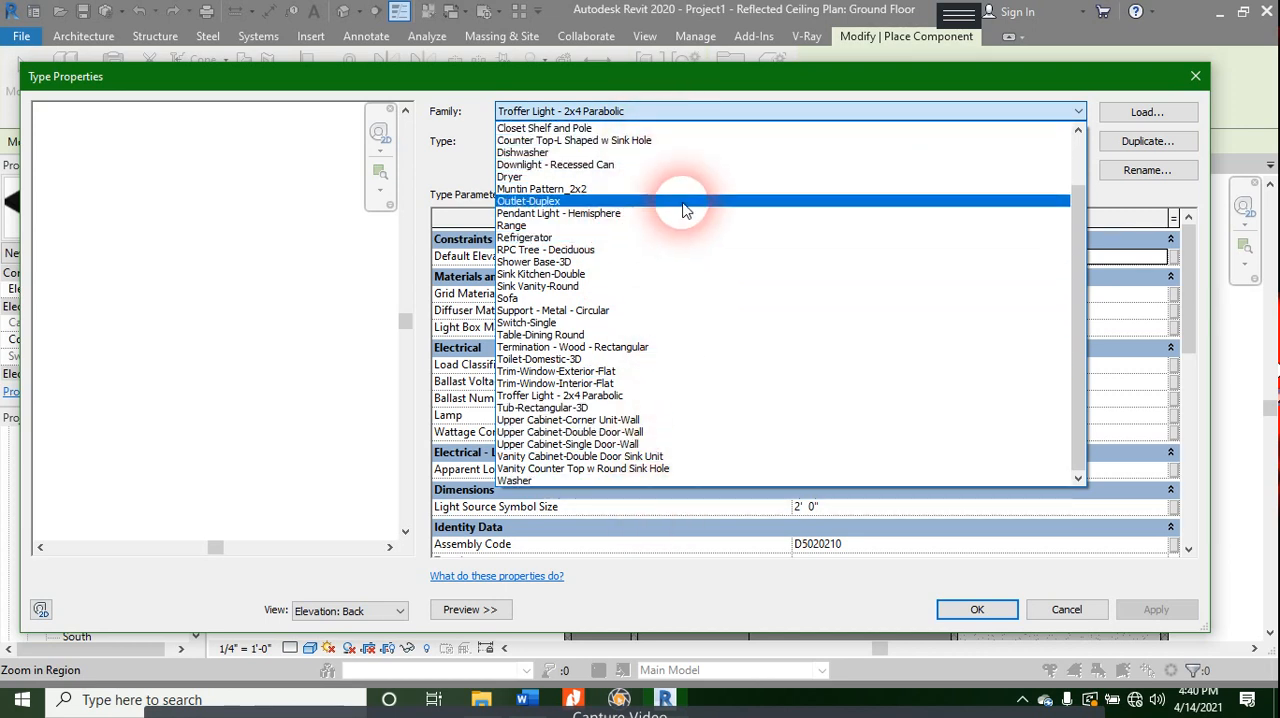
pyautogui.click(735, 110)
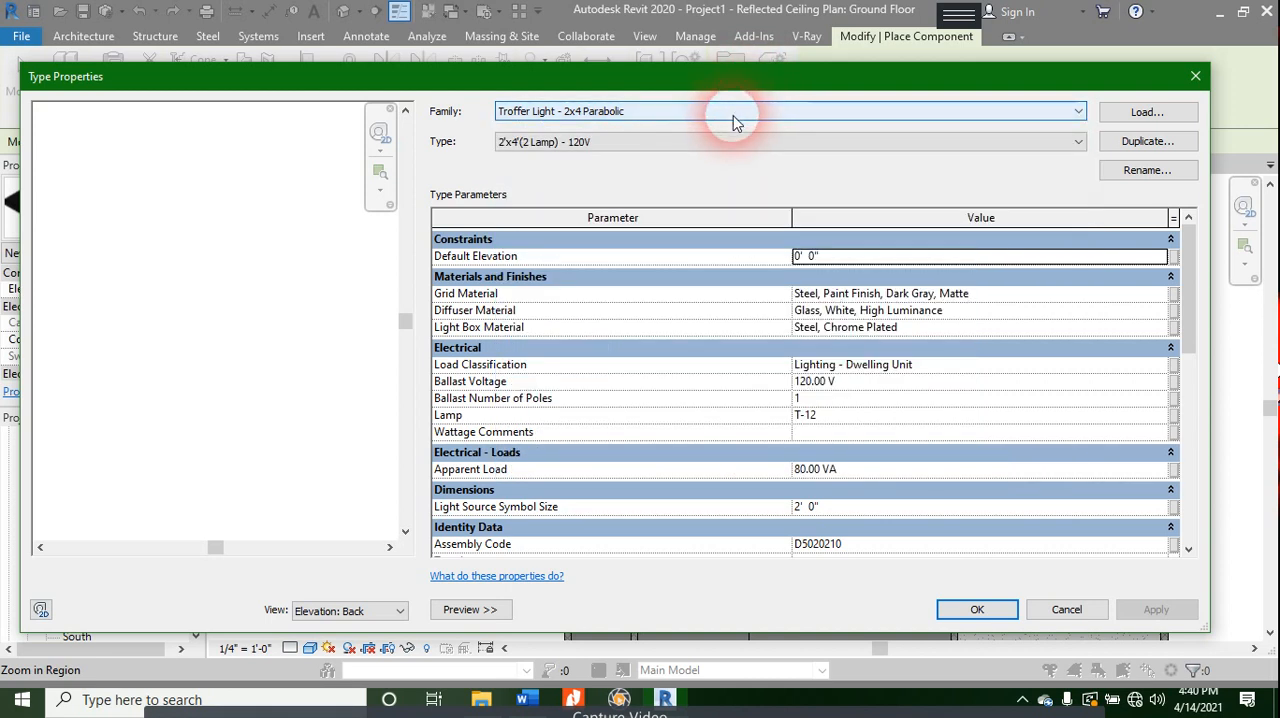
pyautogui.click(706, 146)
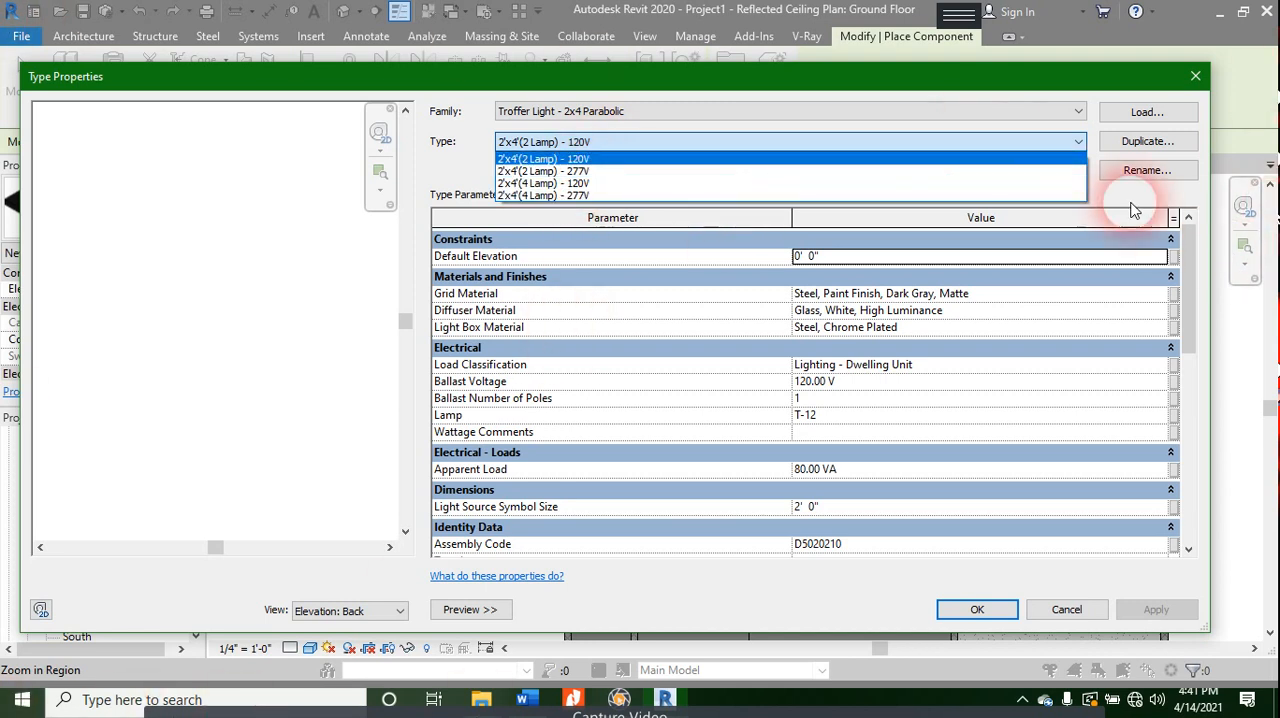
pyautogui.scroll(-5, 971, 320)
pyautogui.scroll(5, 791, 366)
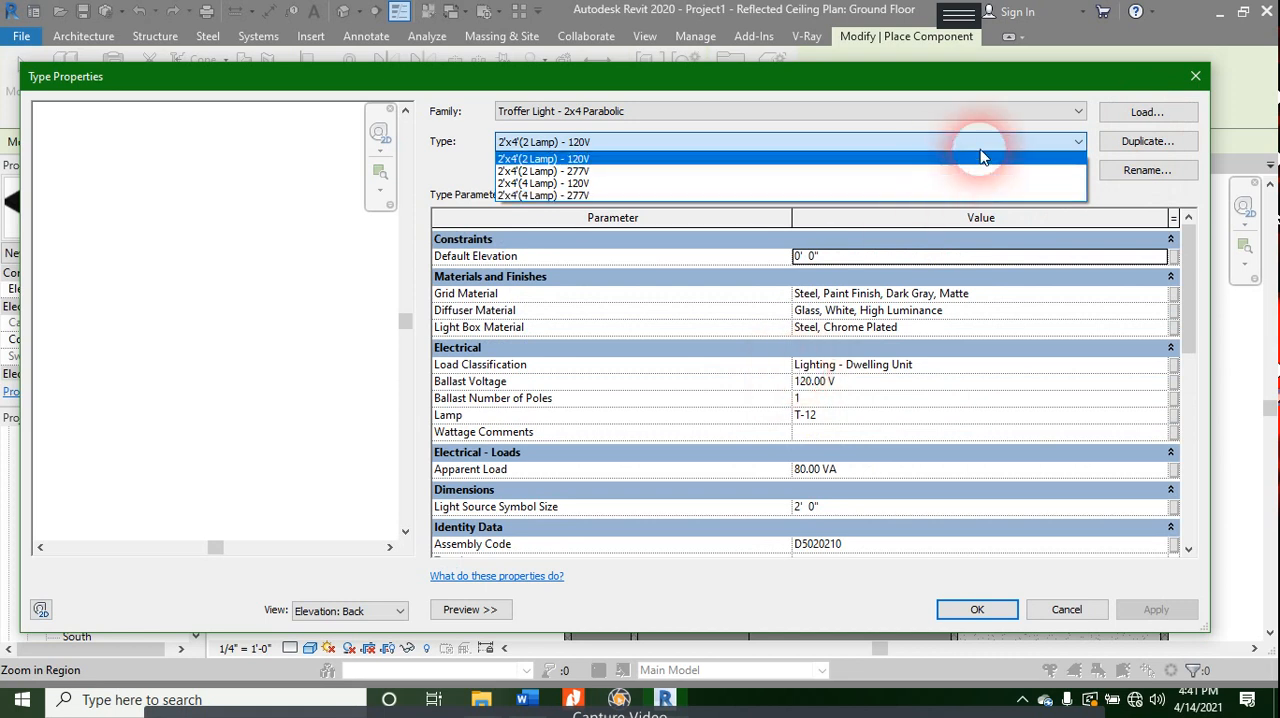
pyautogui.click(1199, 84)
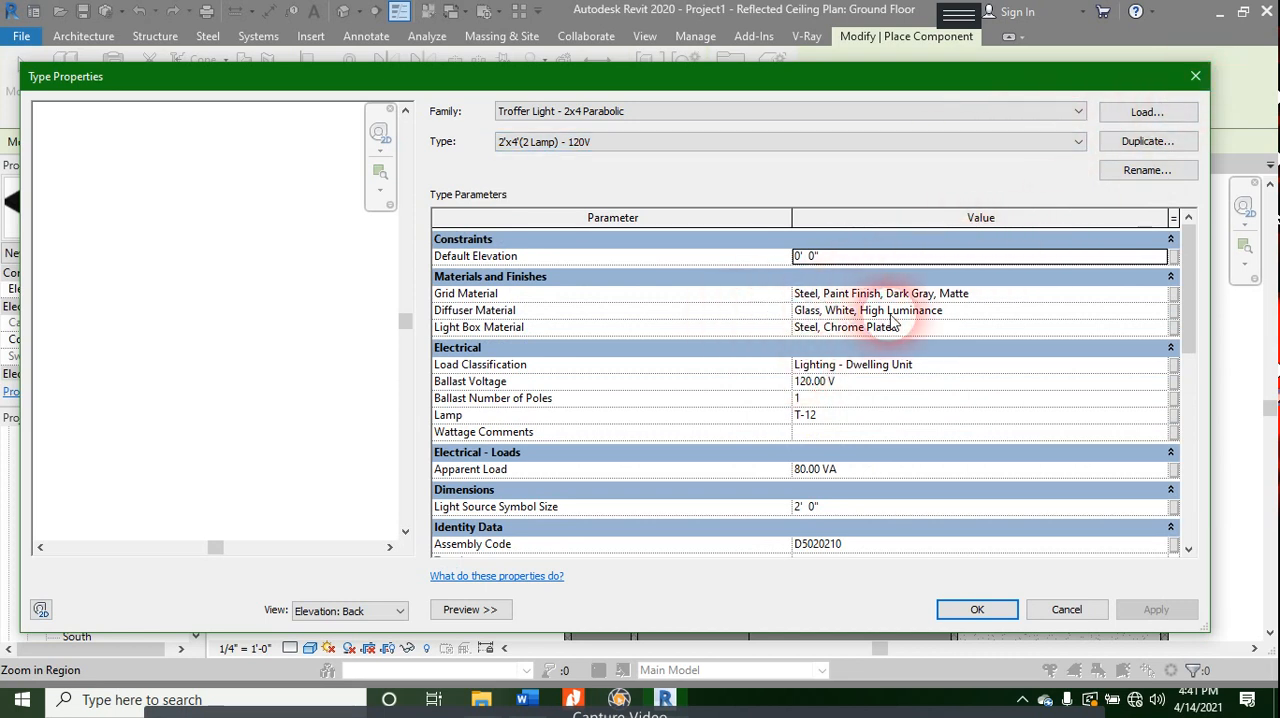
# - Inspect the troffer light's grid material and the library options in the Material Browser, and leave the type properties without changes
pyautogui.click(918, 277)
pyautogui.click(995, 262)
pyautogui.click(944, 274)
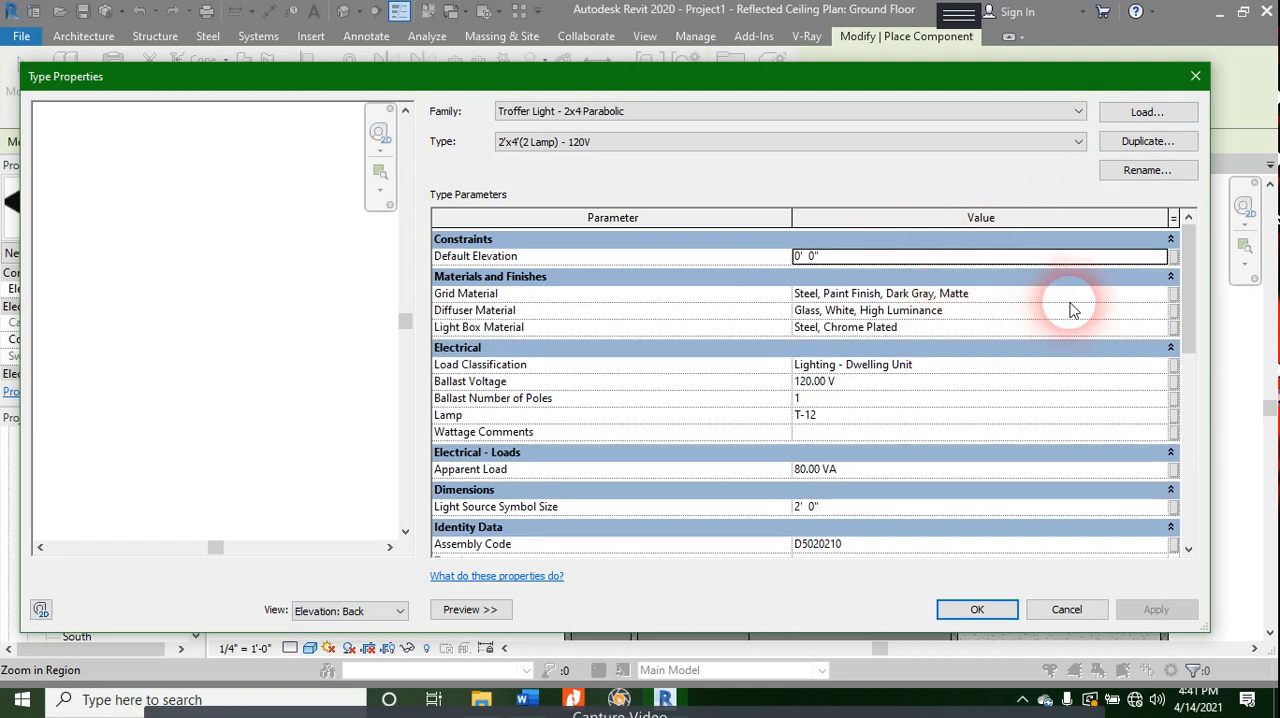
pyautogui.click(1150, 296)
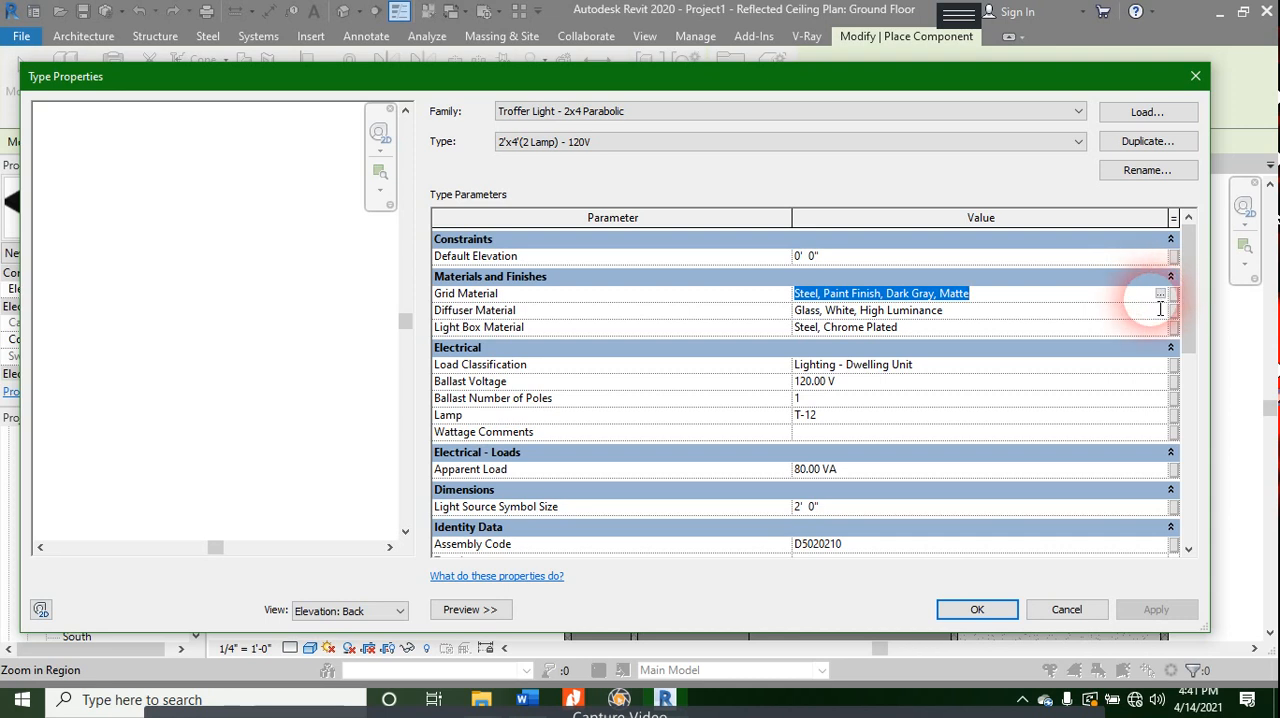
pyautogui.click(1159, 294)
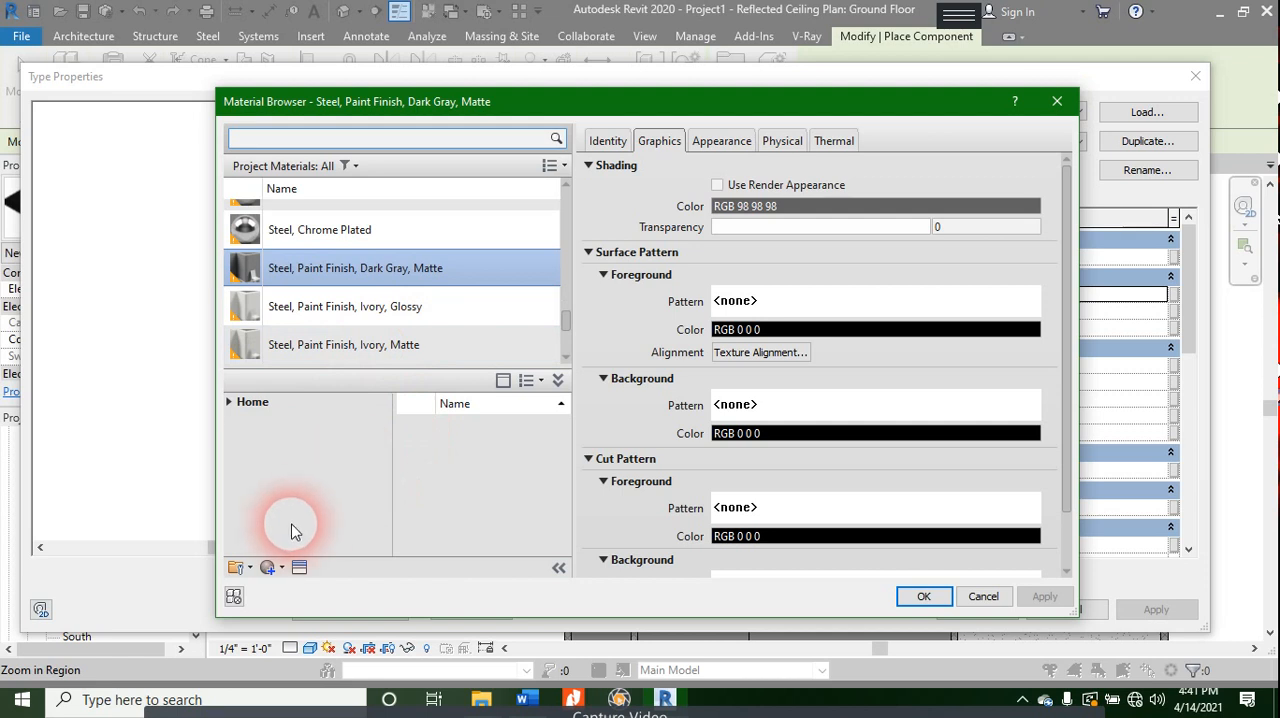
pyautogui.click(250, 568)
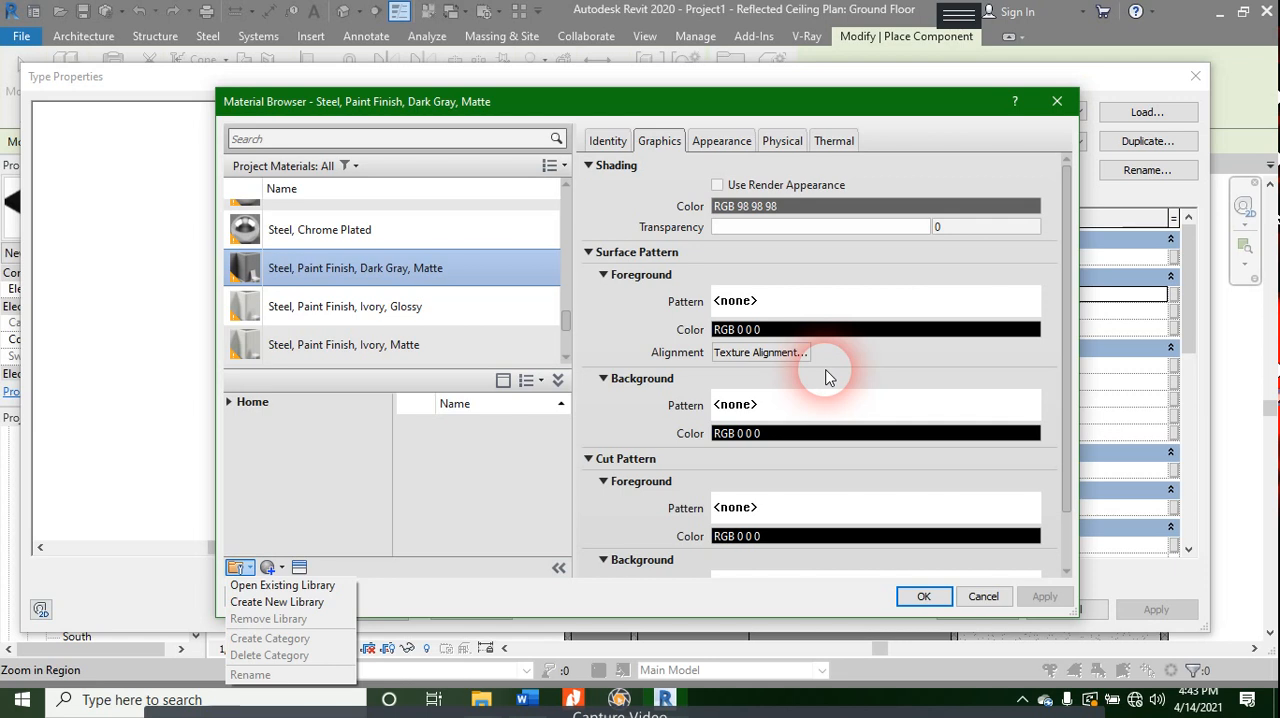
pyautogui.click(1056, 101)
pyautogui.click(1056, 101)
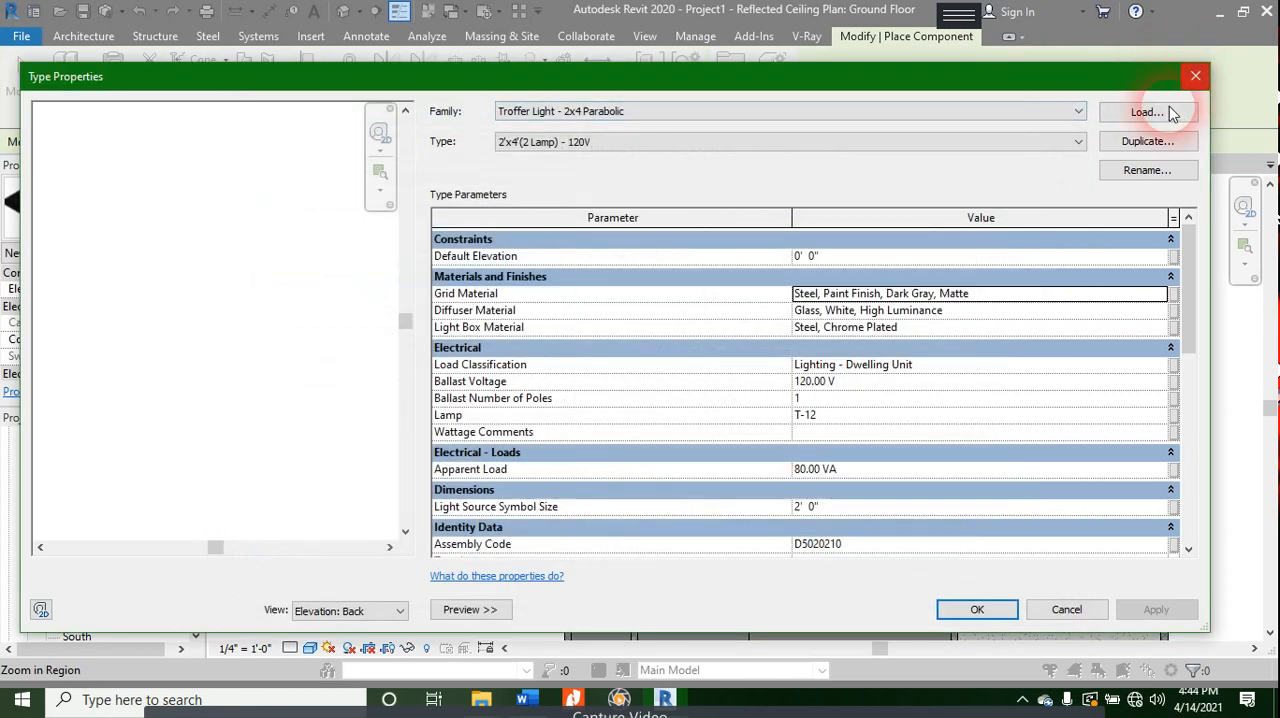
pyautogui.click(1195, 77)
# - Place a 2'x4'(2 Lamp) - 120V troffer light near the upper-left corner of the upper-left room's ceiling and dismiss the save reminder
pyautogui.click(94, 206)
pyautogui.click(100, 205)
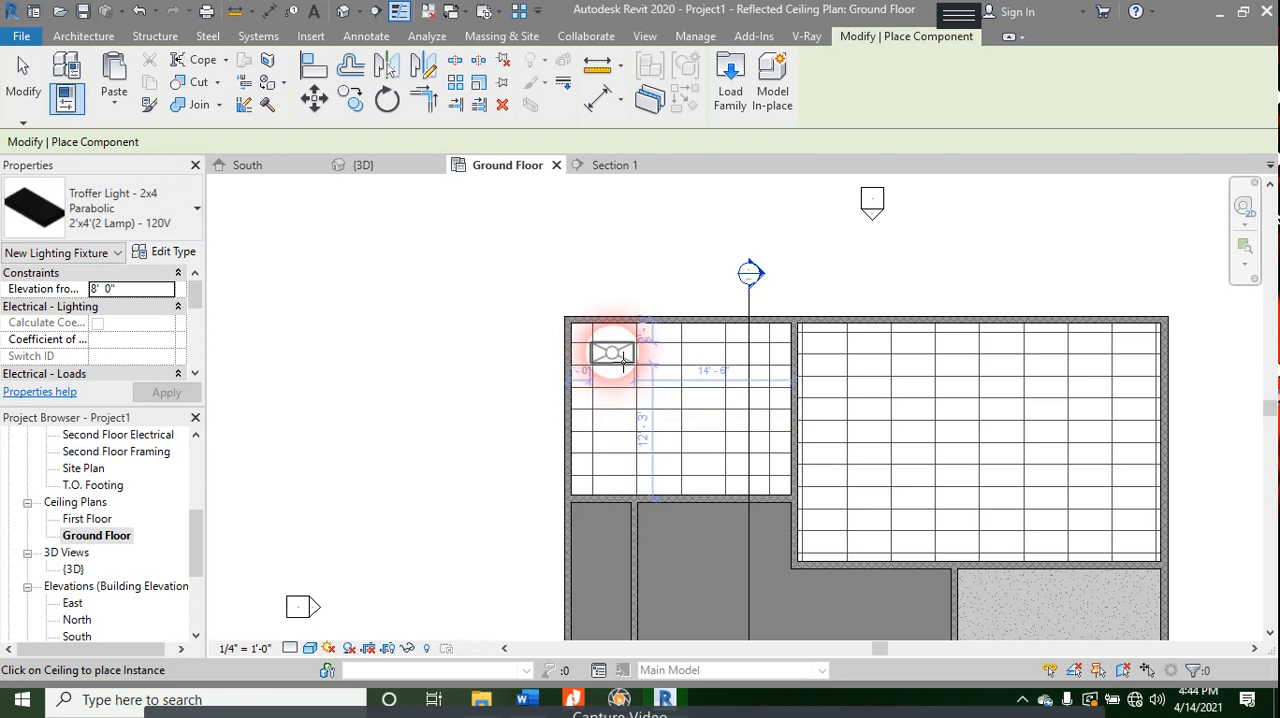
pyautogui.click(620, 358)
pyautogui.scroll(3, 593, 368)
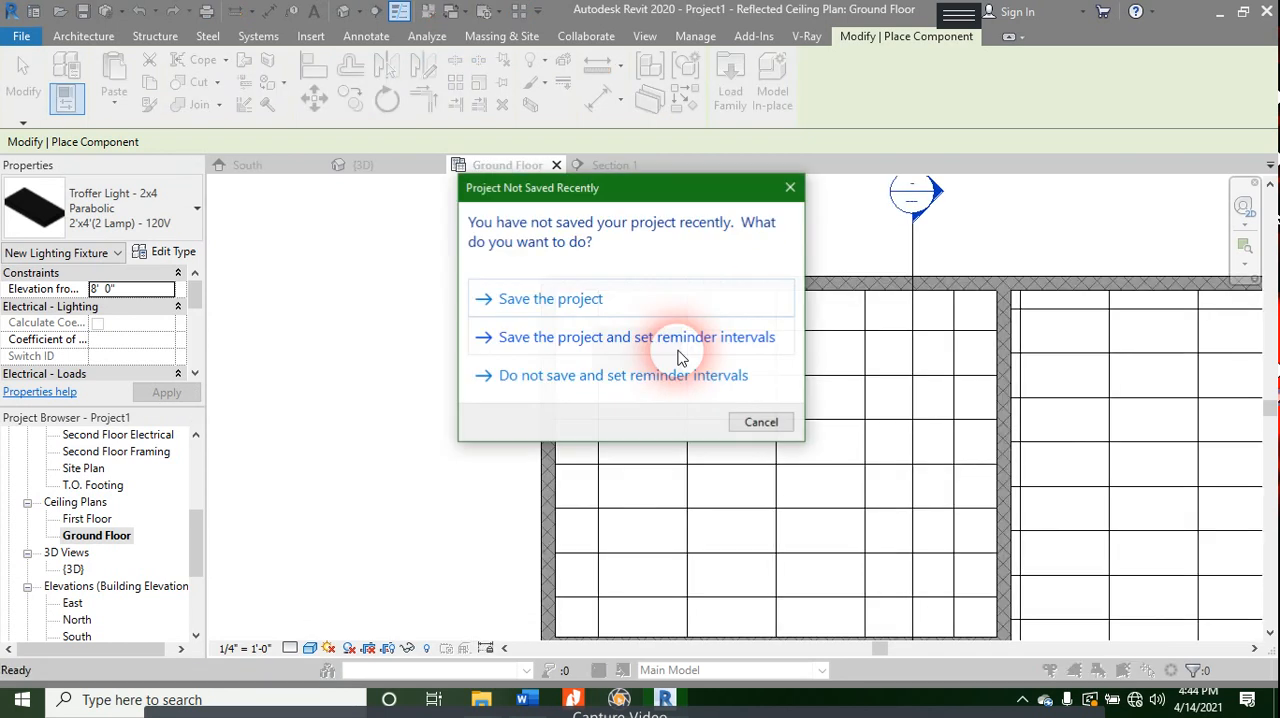
pyautogui.click(759, 421)
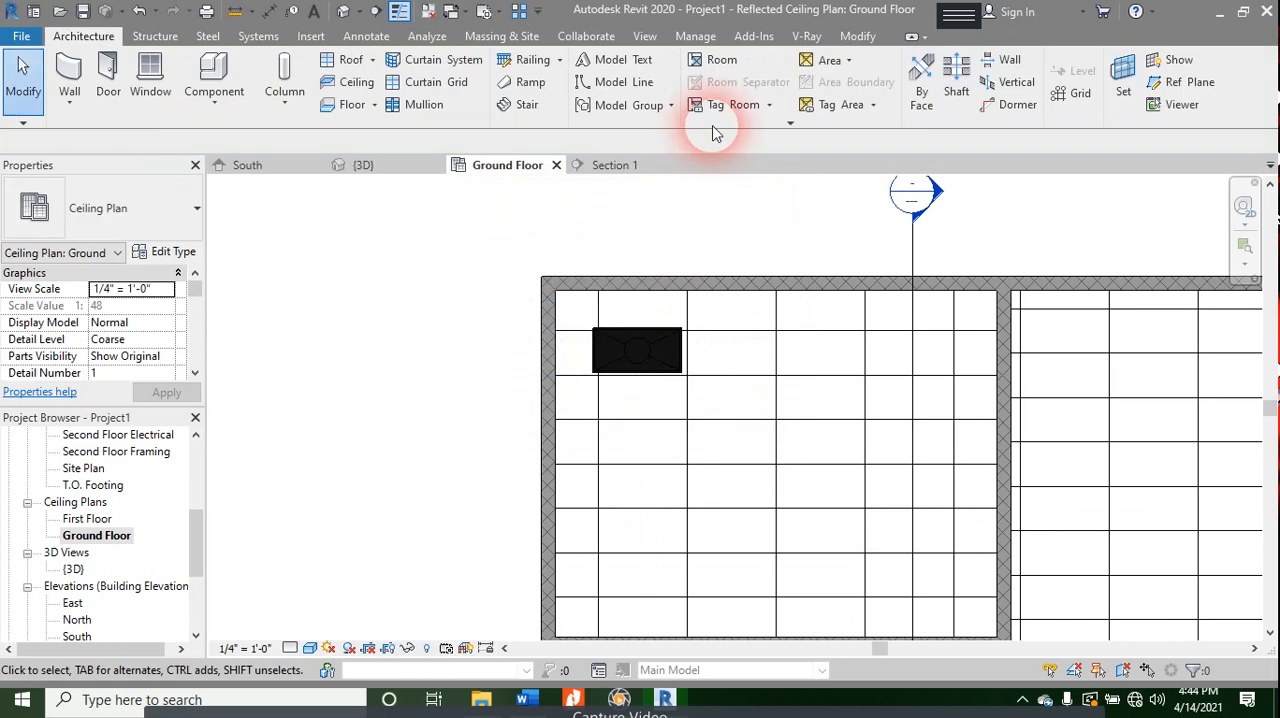
# - Nudge the placed troffer light right and down until it fits exactly within its 2' x 4' ceiling grid tile
pyautogui.scroll(3, 659, 338)
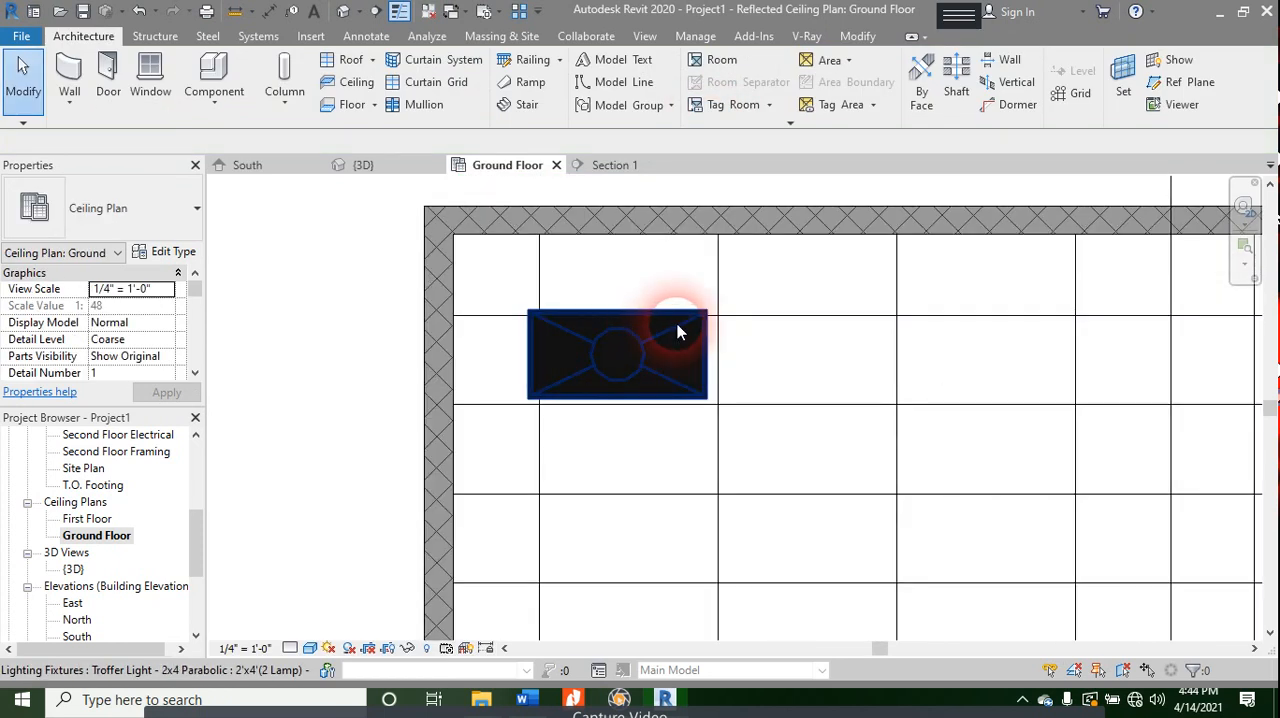
pyautogui.click(677, 329)
pyautogui.press('Right')
pyautogui.press('Right')
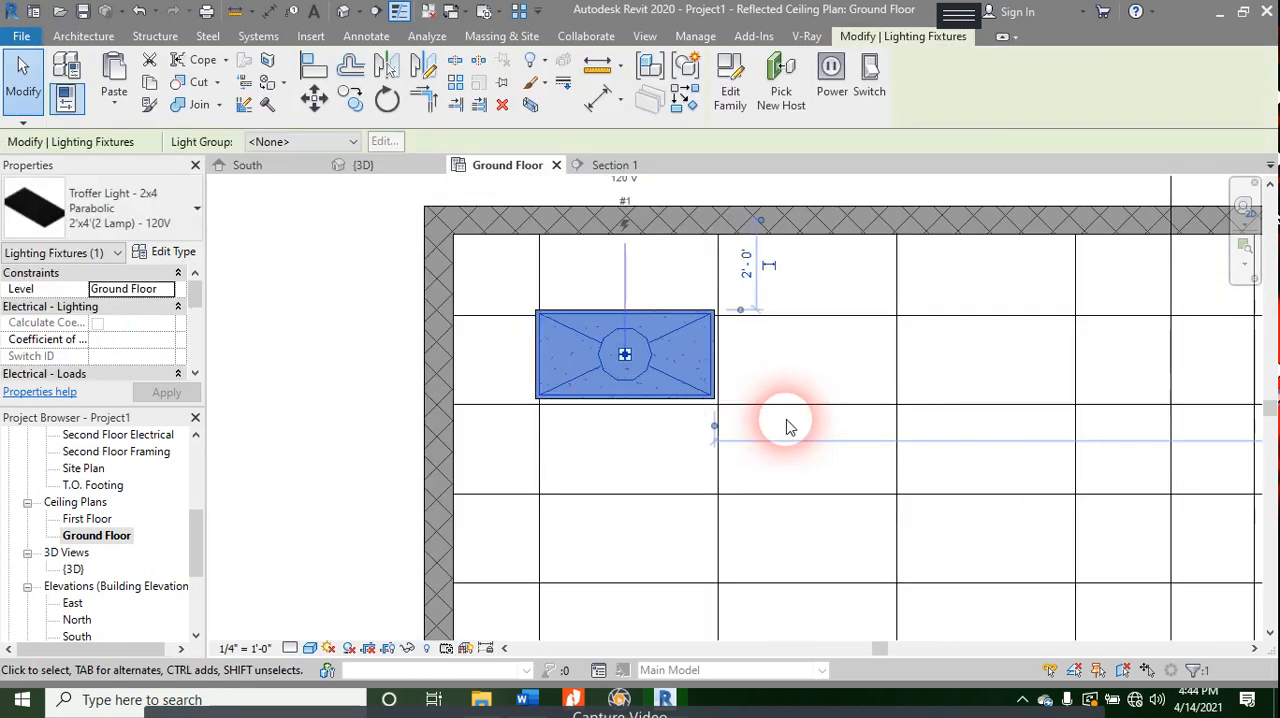
pyautogui.press('Down')
pyautogui.press('Down')
pyautogui.press('Down')
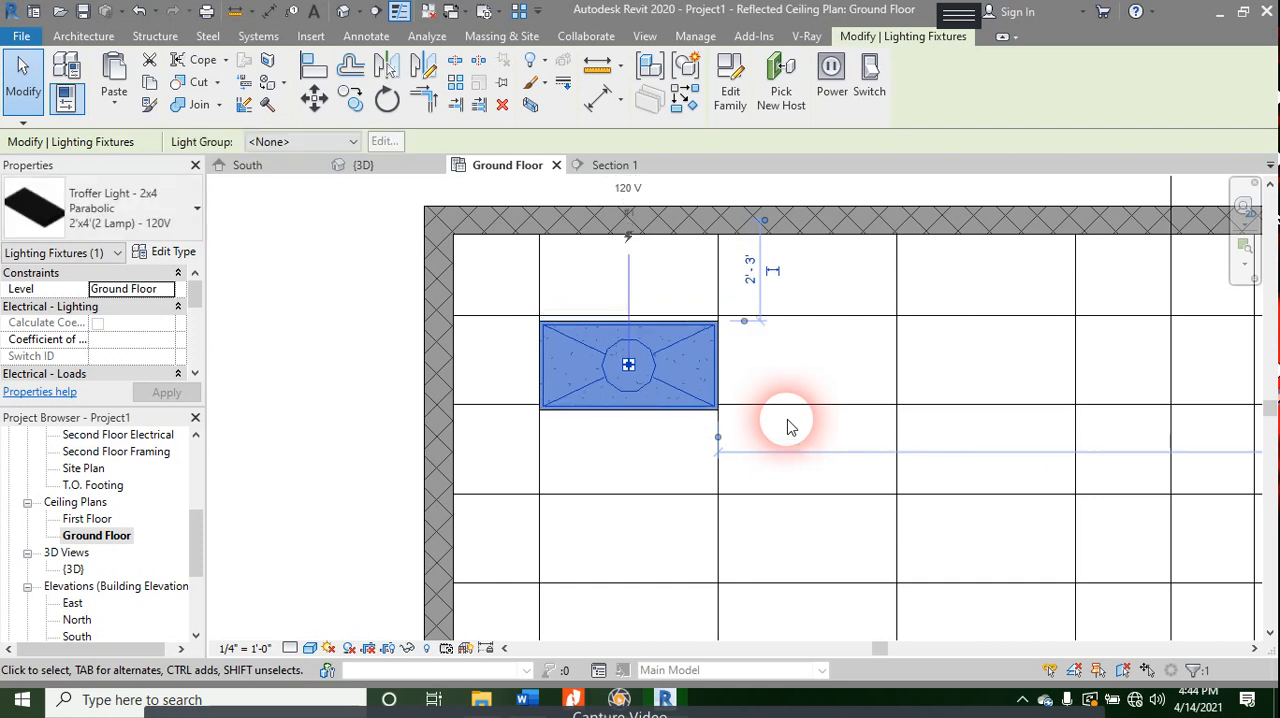
pyautogui.press('Up')
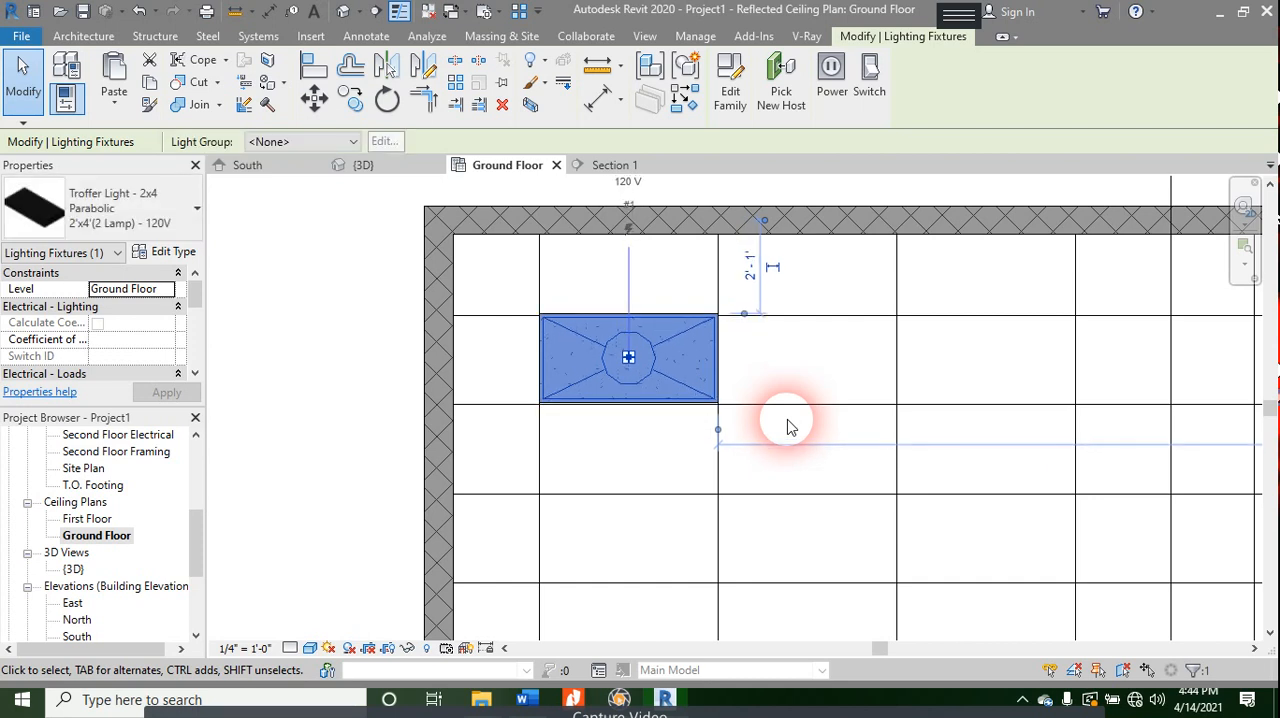
pyautogui.press('Escape')
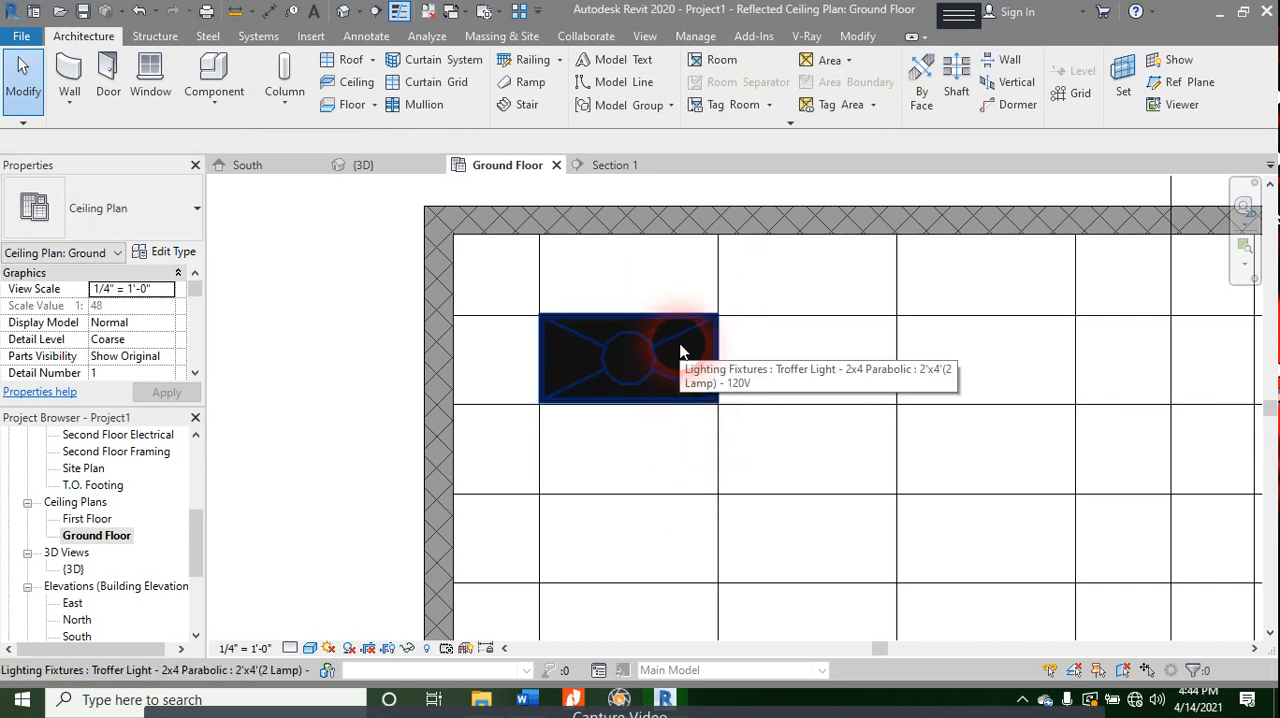
# - Copy the troffer light with the Multiple option two tiles to the right in the same row, leaving one empty tile between the fixtures
pyautogui.scroll(-2, 680, 346)
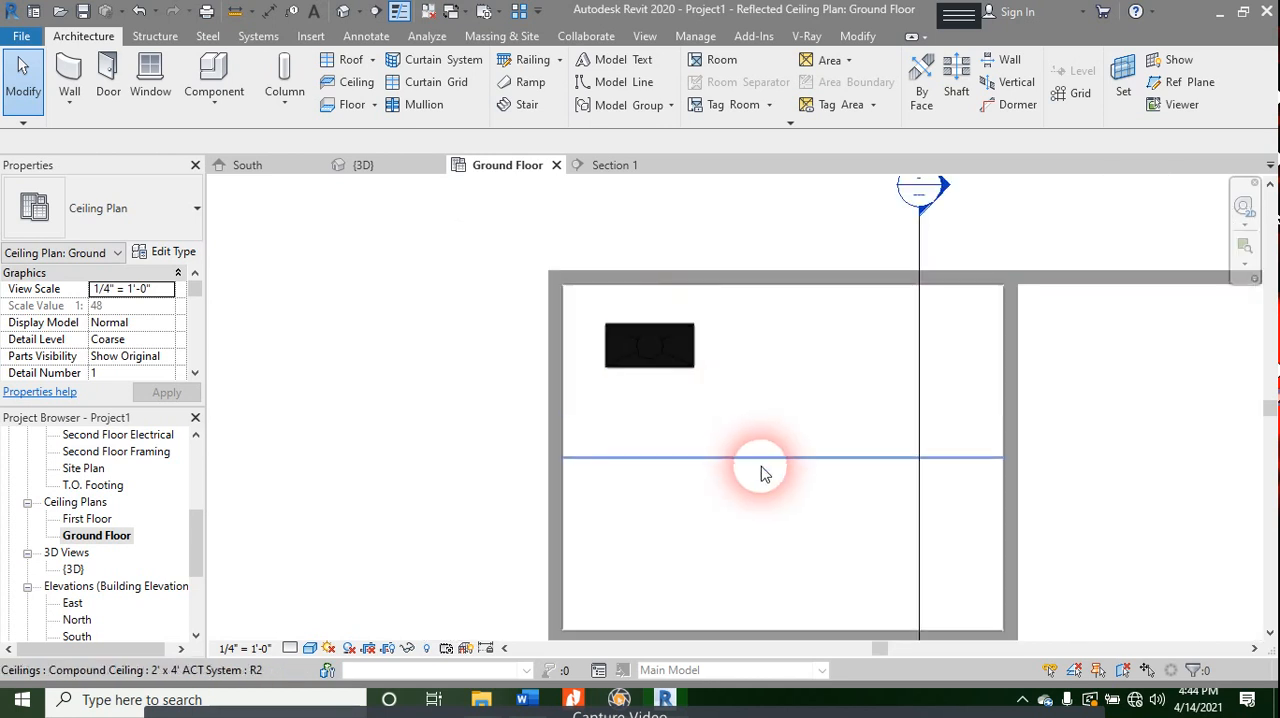
pyautogui.moveTo(760, 464); pyautogui.dragTo(689, 414, button='middle')
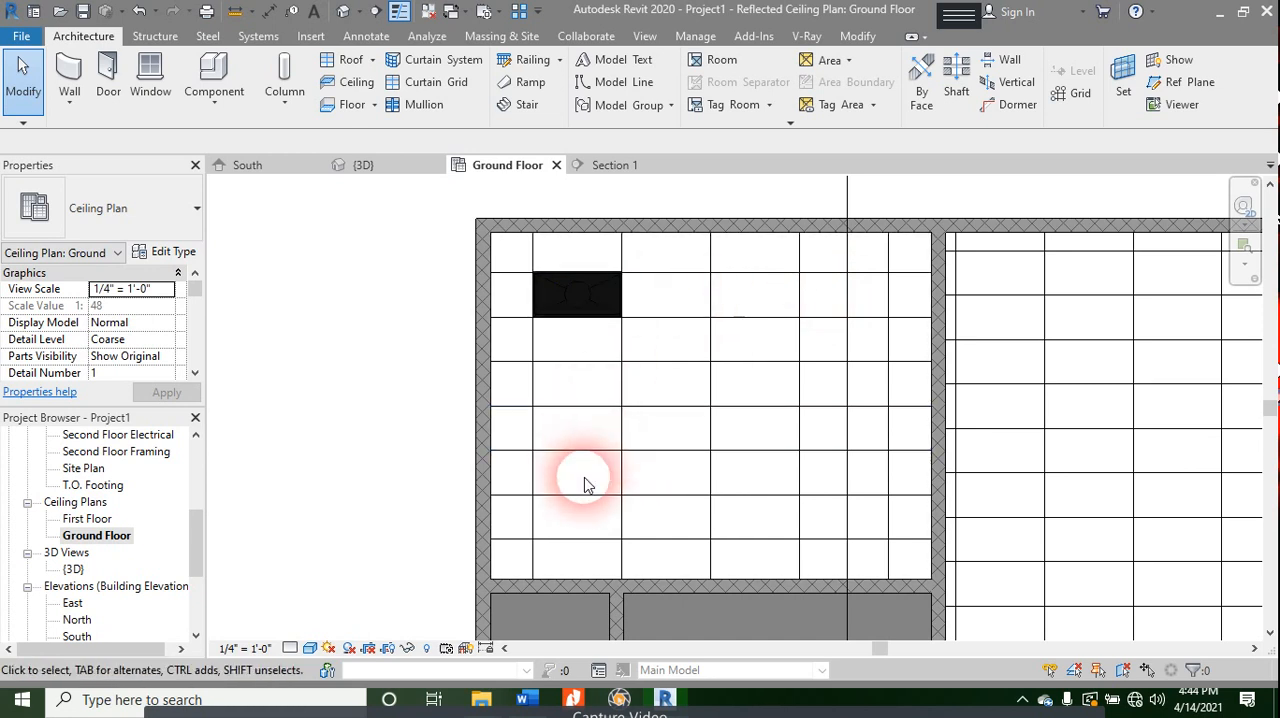
pyautogui.click(606, 312)
pyautogui.press('m')
pyautogui.press('v')
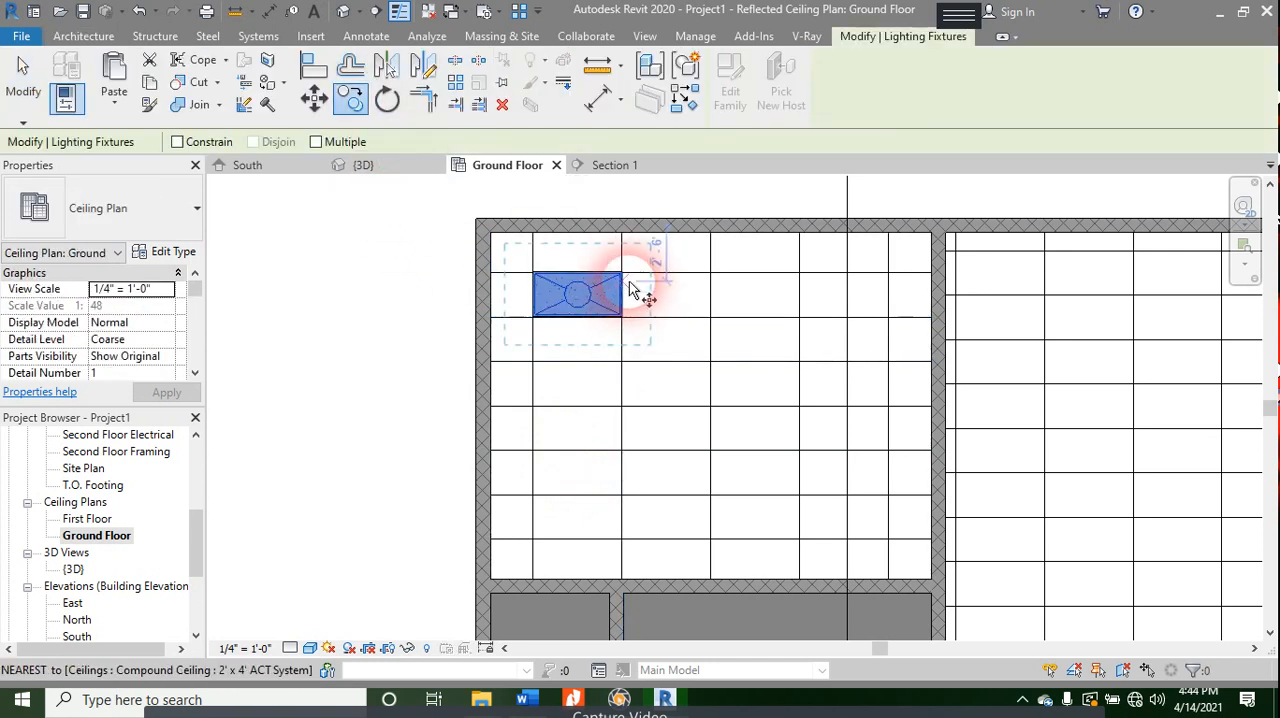
pyautogui.click(337, 145)
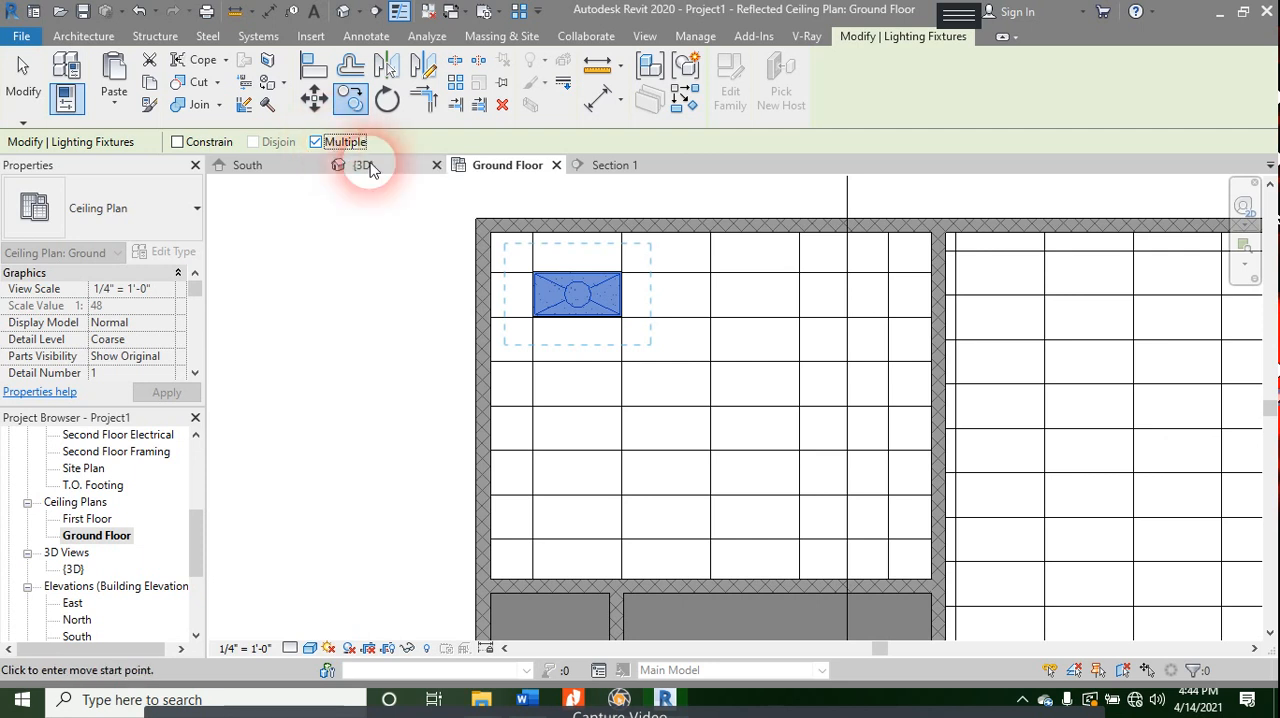
pyautogui.click(620, 271)
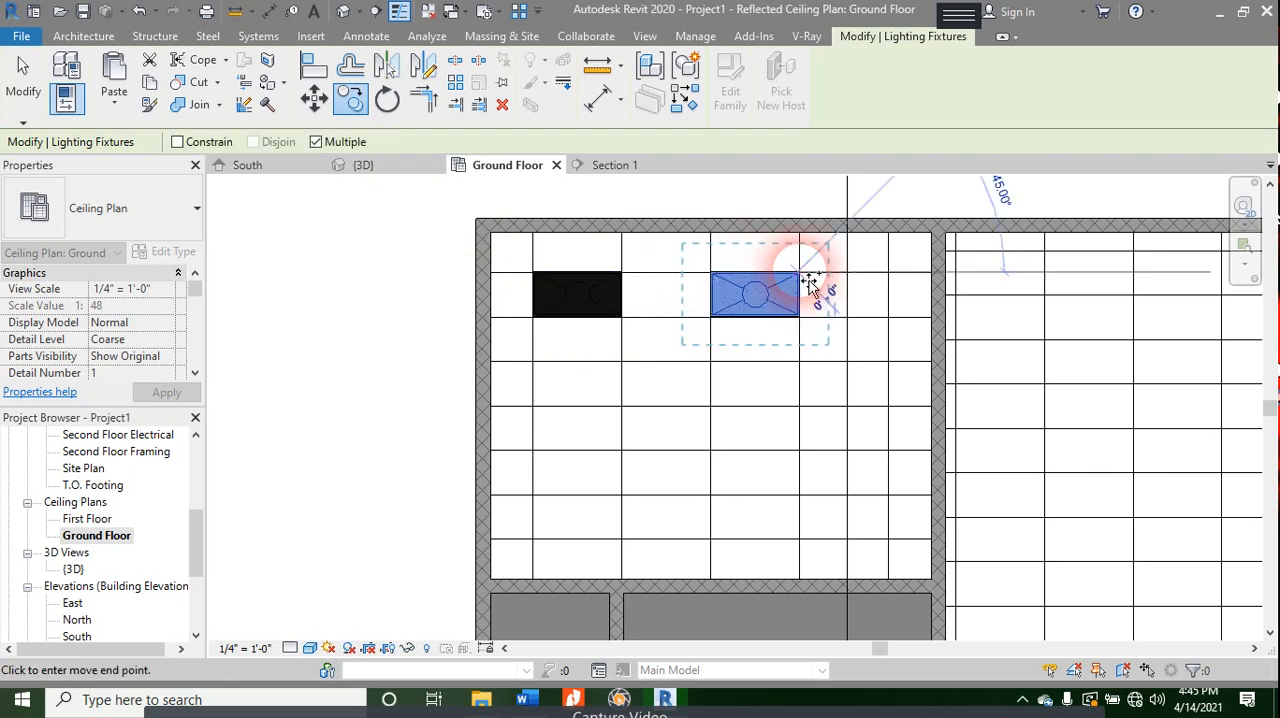
pyautogui.press('Escape')
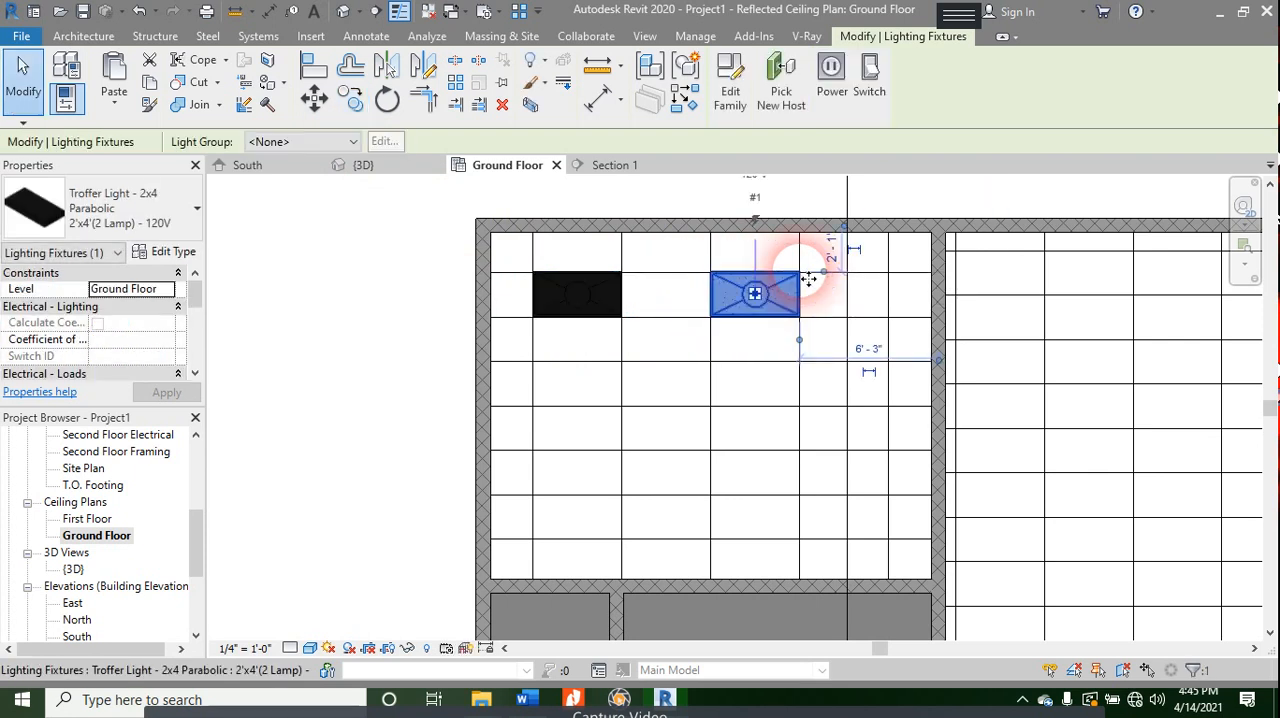
pyautogui.press('Escape')
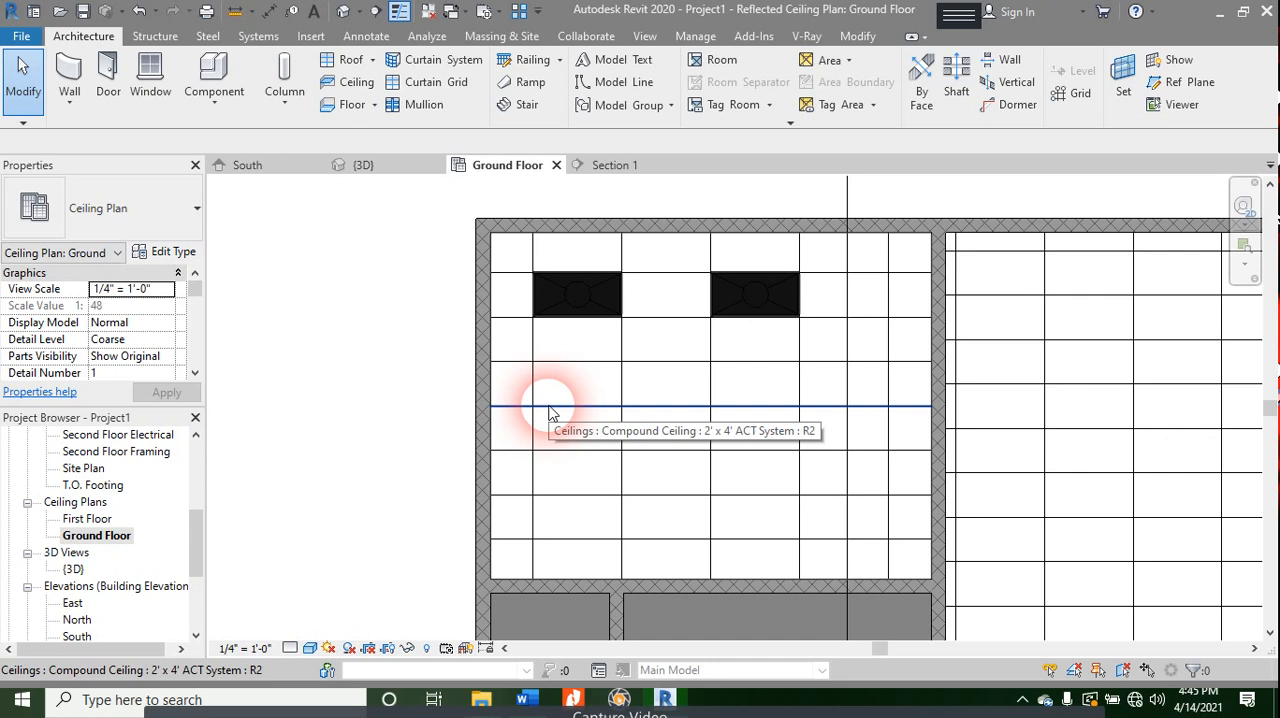
pyautogui.moveTo(509, 256); pyautogui.dragTo(849, 340)
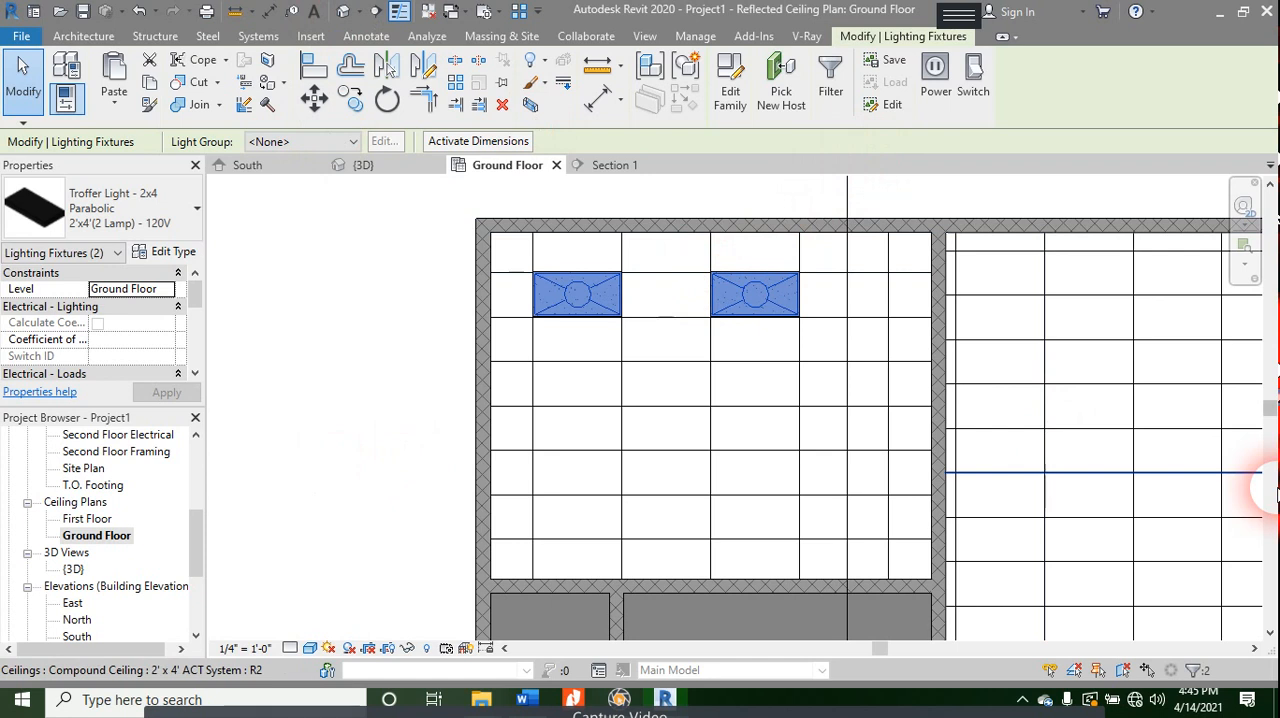
pyautogui.press('Escape')
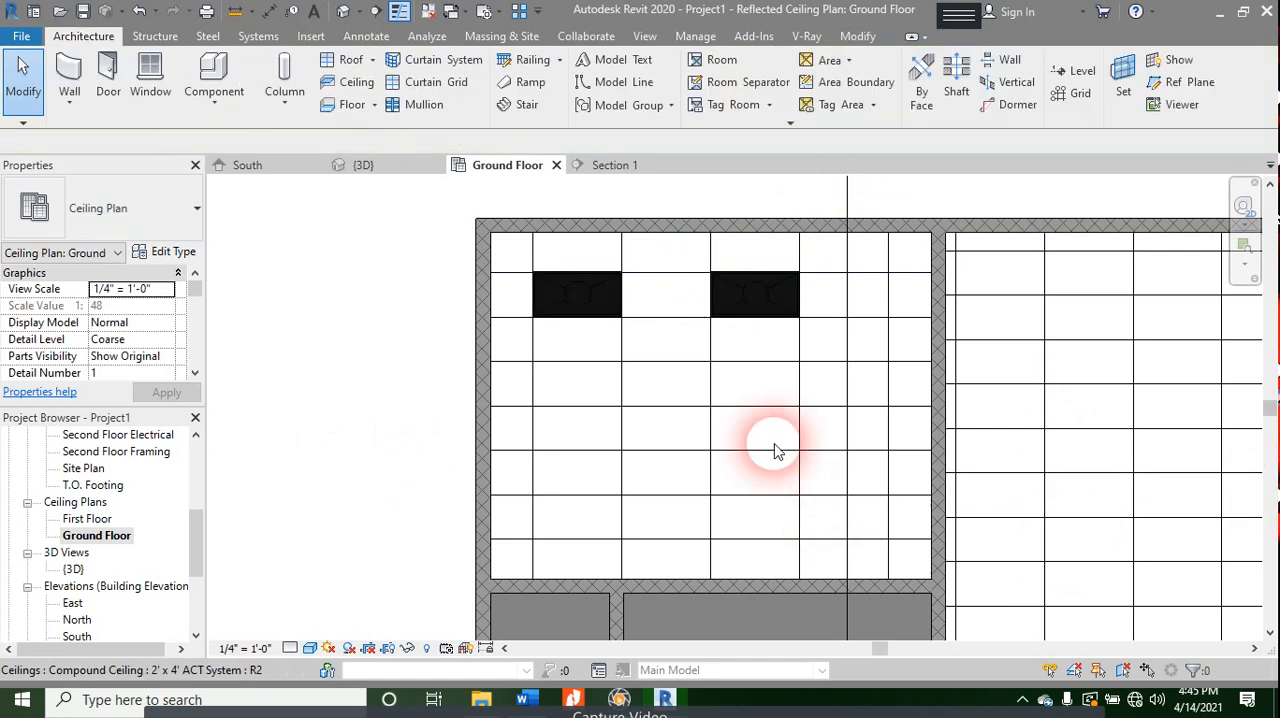
pyautogui.moveTo(517, 267); pyautogui.dragTo(809, 360)
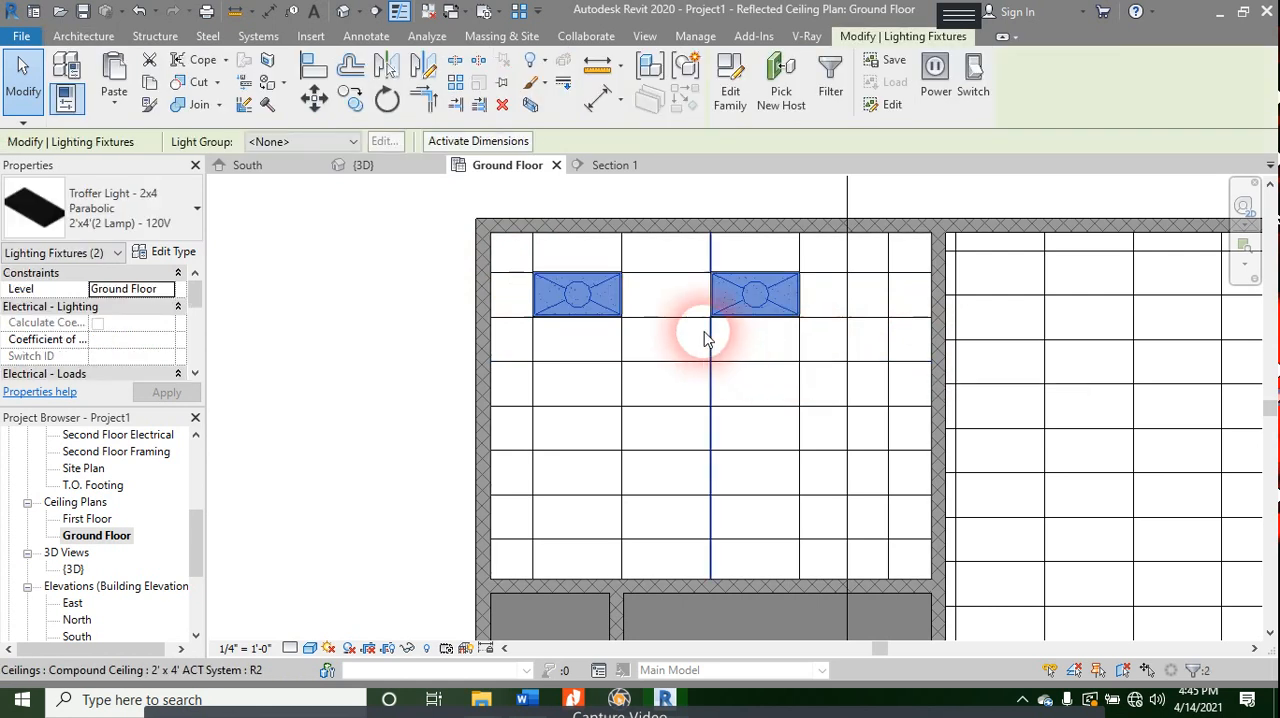
pyautogui.press('Escape')
pyautogui.click(612, 312)
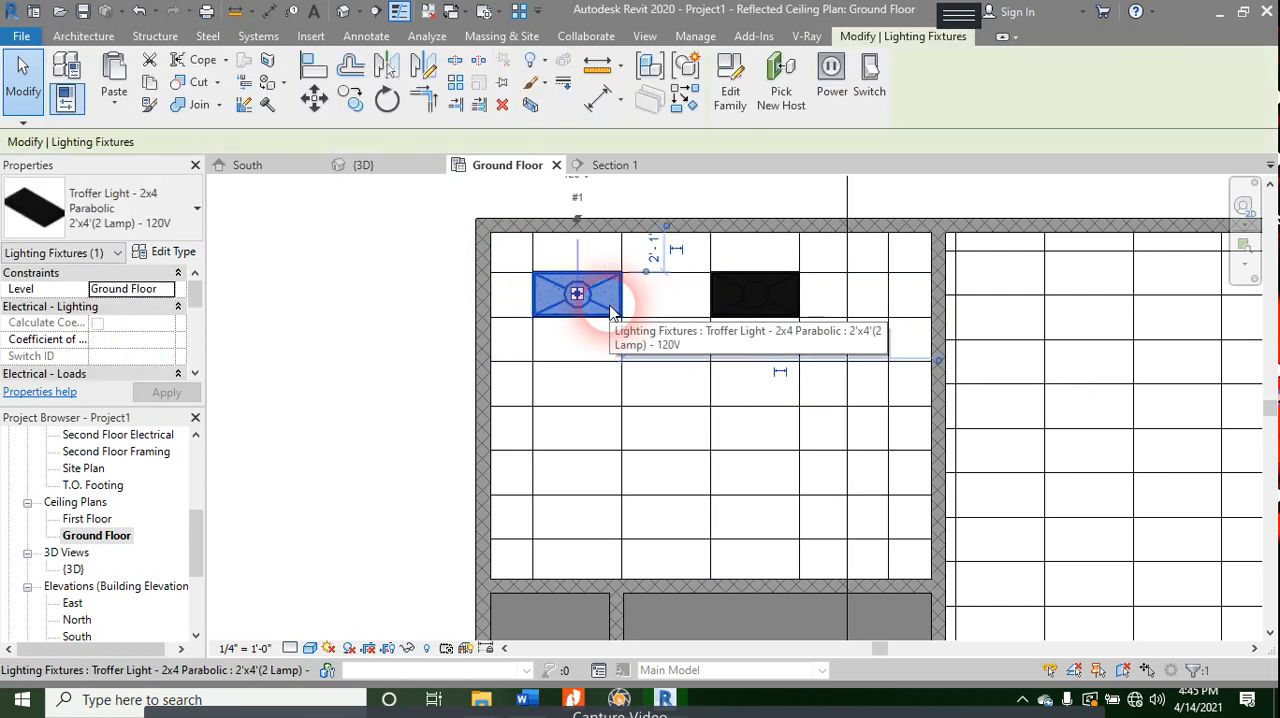
pyautogui.rightClick(606, 296)
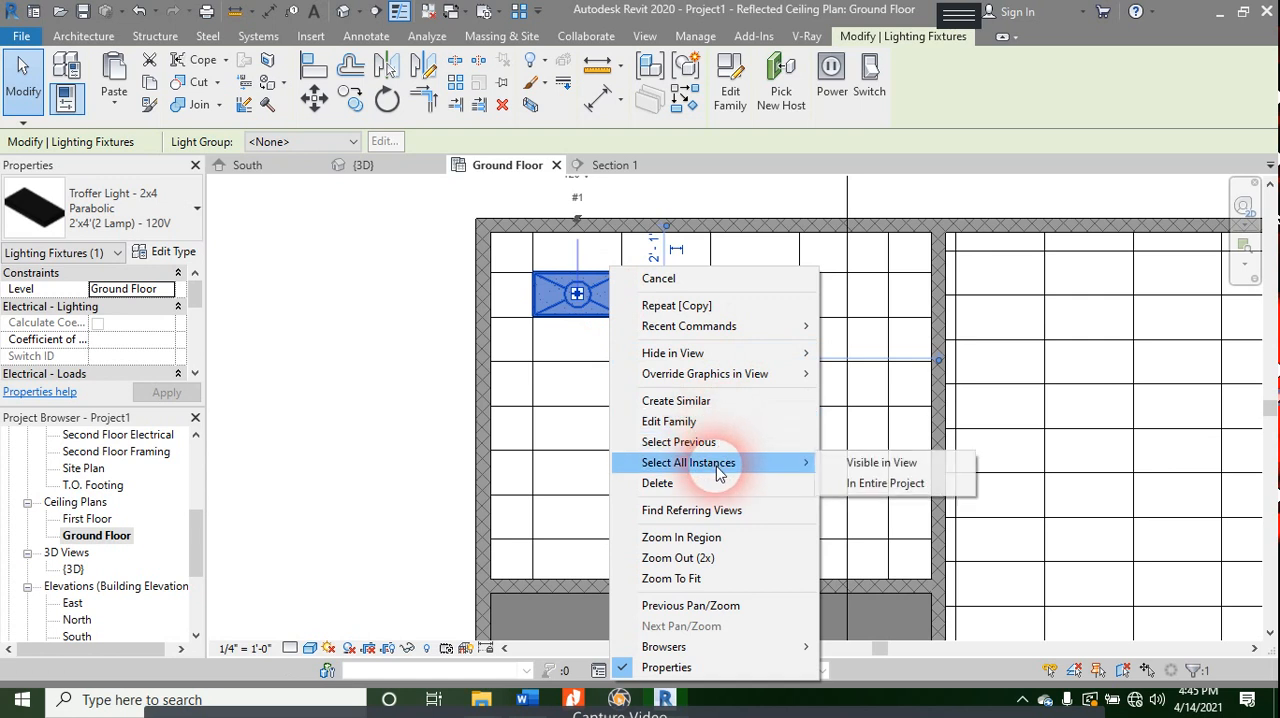
pyautogui.press('Escape')
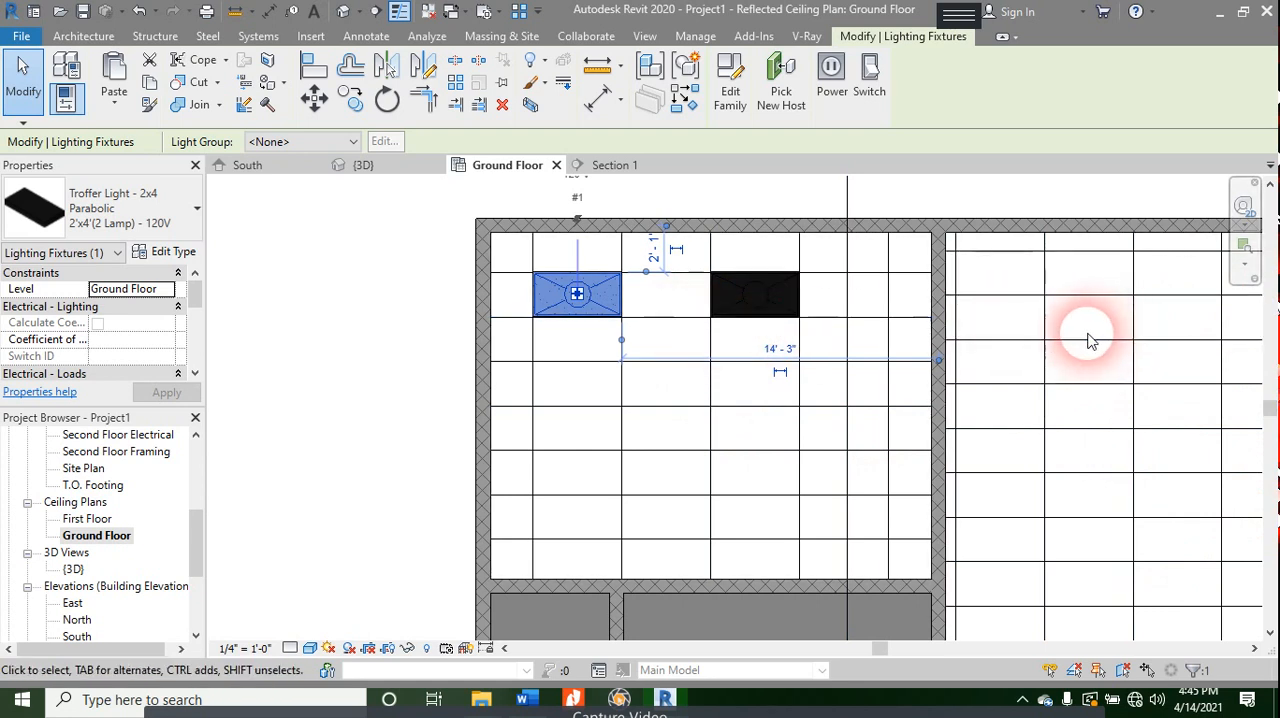
pyautogui.click(523, 262)
pyautogui.moveTo(526, 259); pyautogui.dragTo(837, 322)
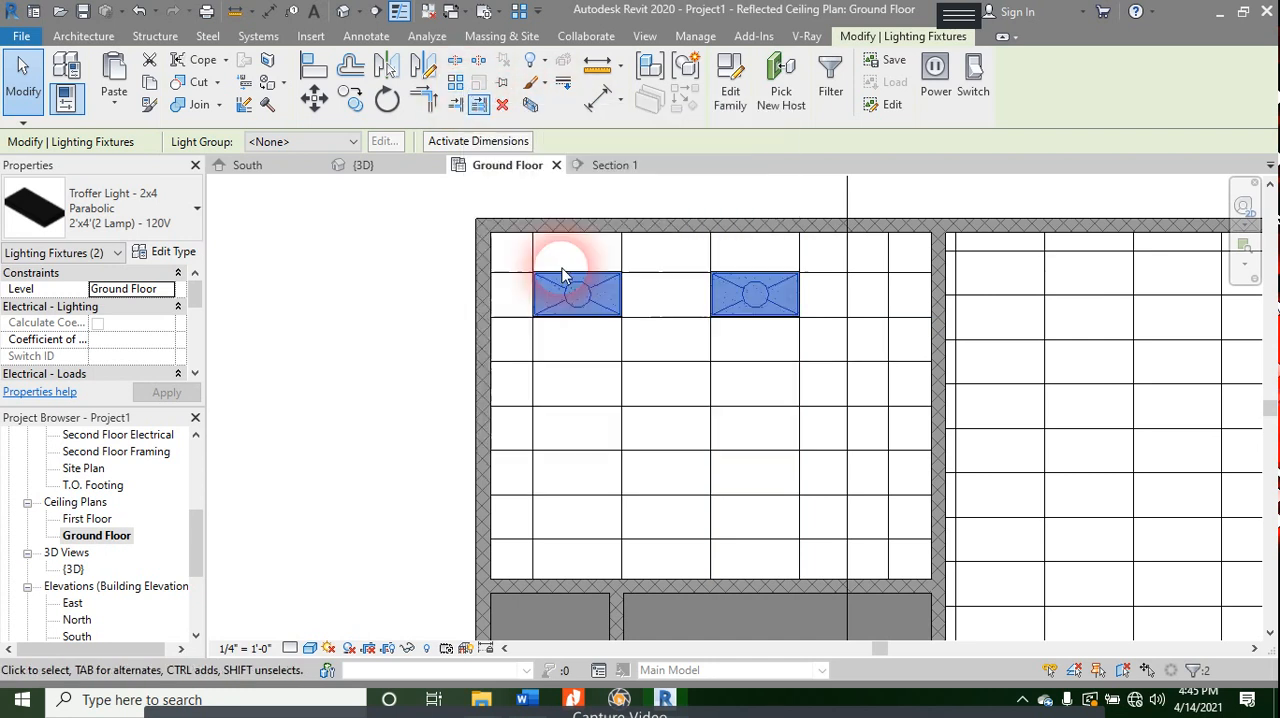
pyautogui.press('a')
pyautogui.press('r')
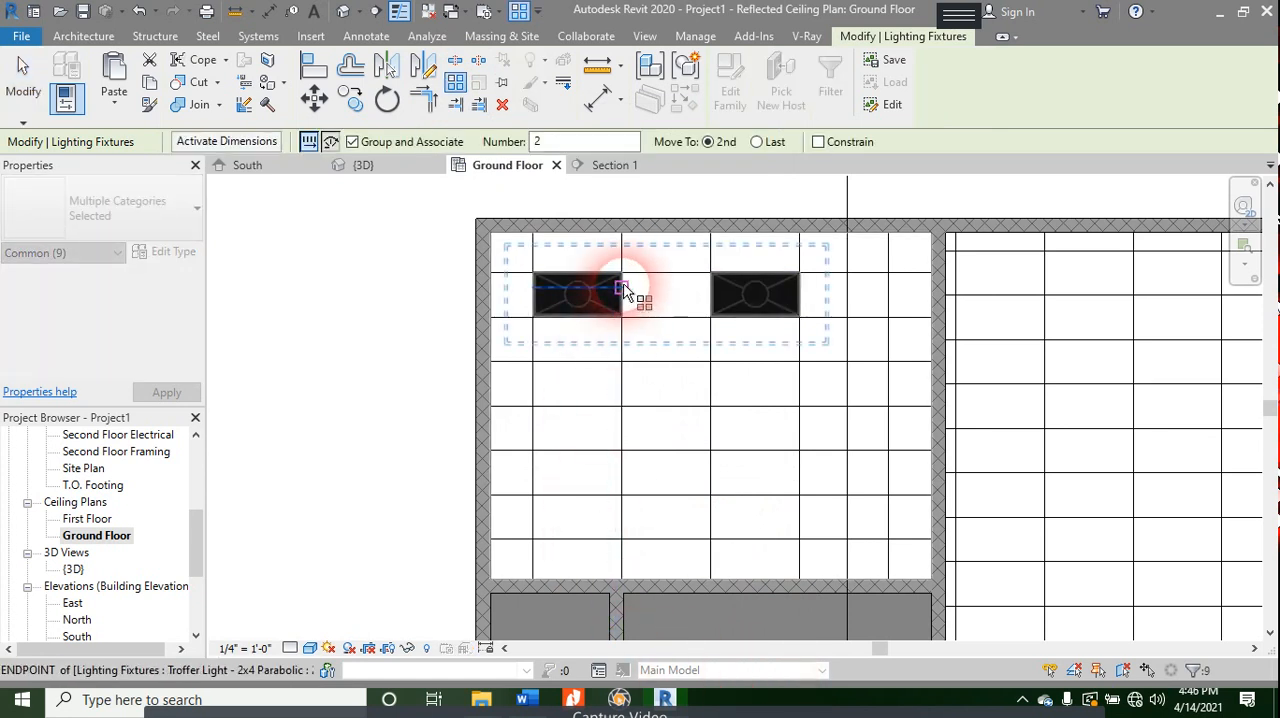
pyautogui.click(621, 278)
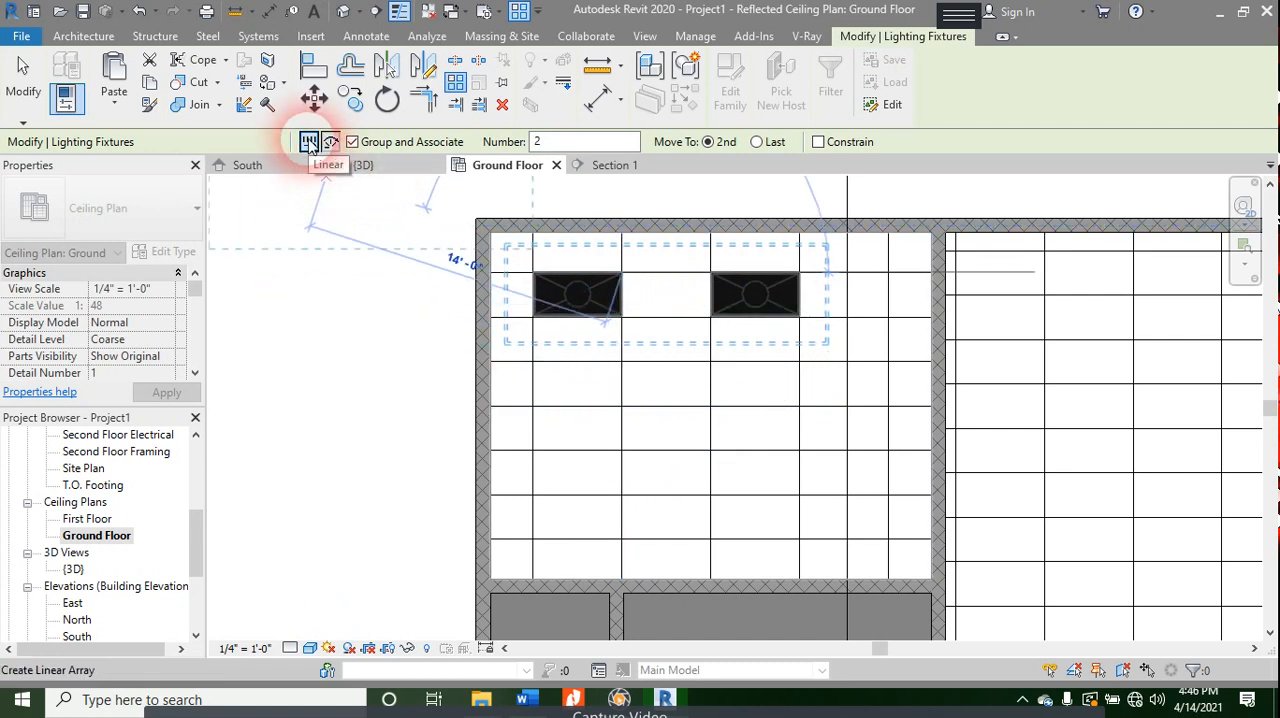
pyautogui.press('Escape')
pyautogui.press('Escape')
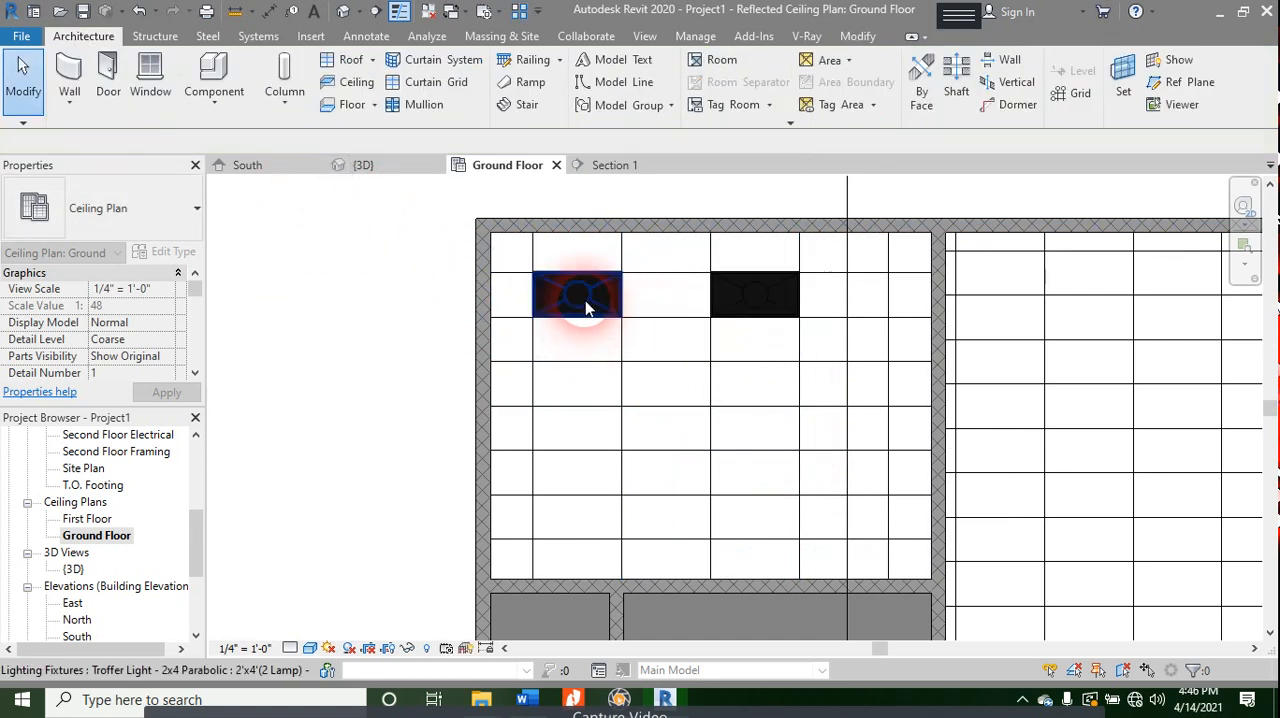
# - Create a linear array of both troffer lights with a count of 3, spacing the rows three tiles apart down the upper-left room's ceiling
pyautogui.click(586, 308)
pyautogui.keyDown('ctrl'); pyautogui.click(729, 316); pyautogui.keyUp('ctrl')
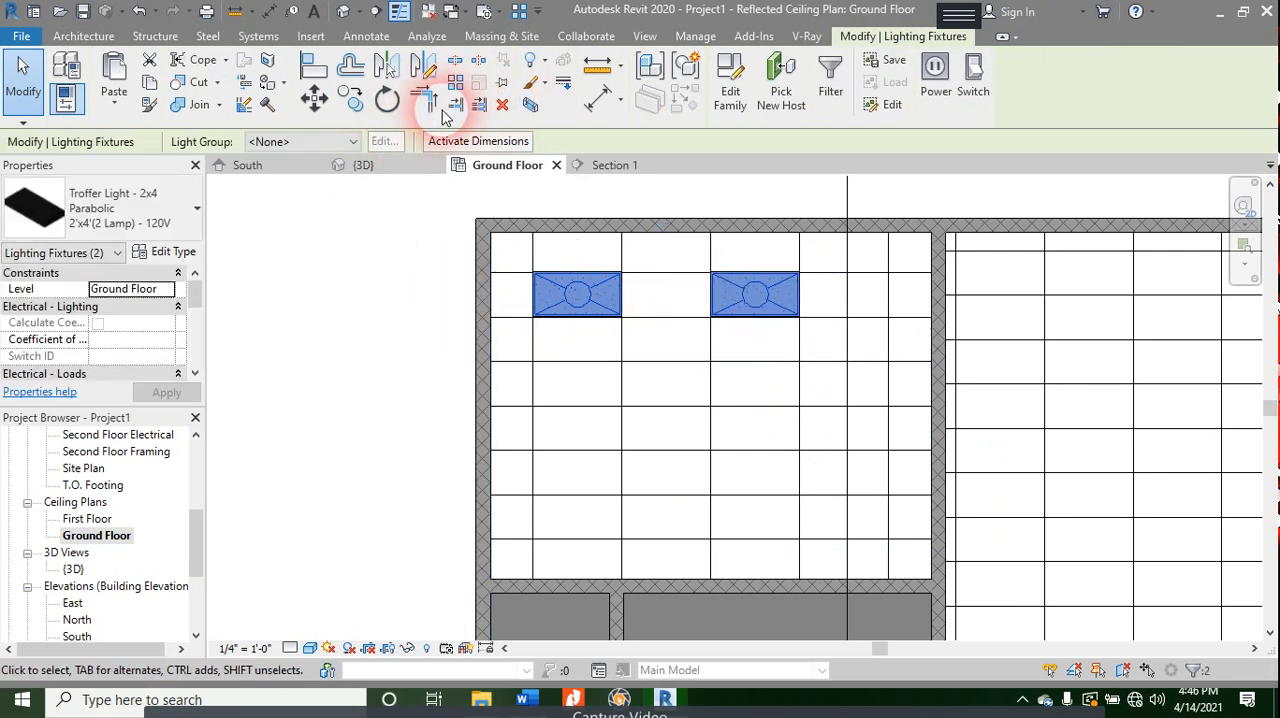
pyautogui.click(455, 82)
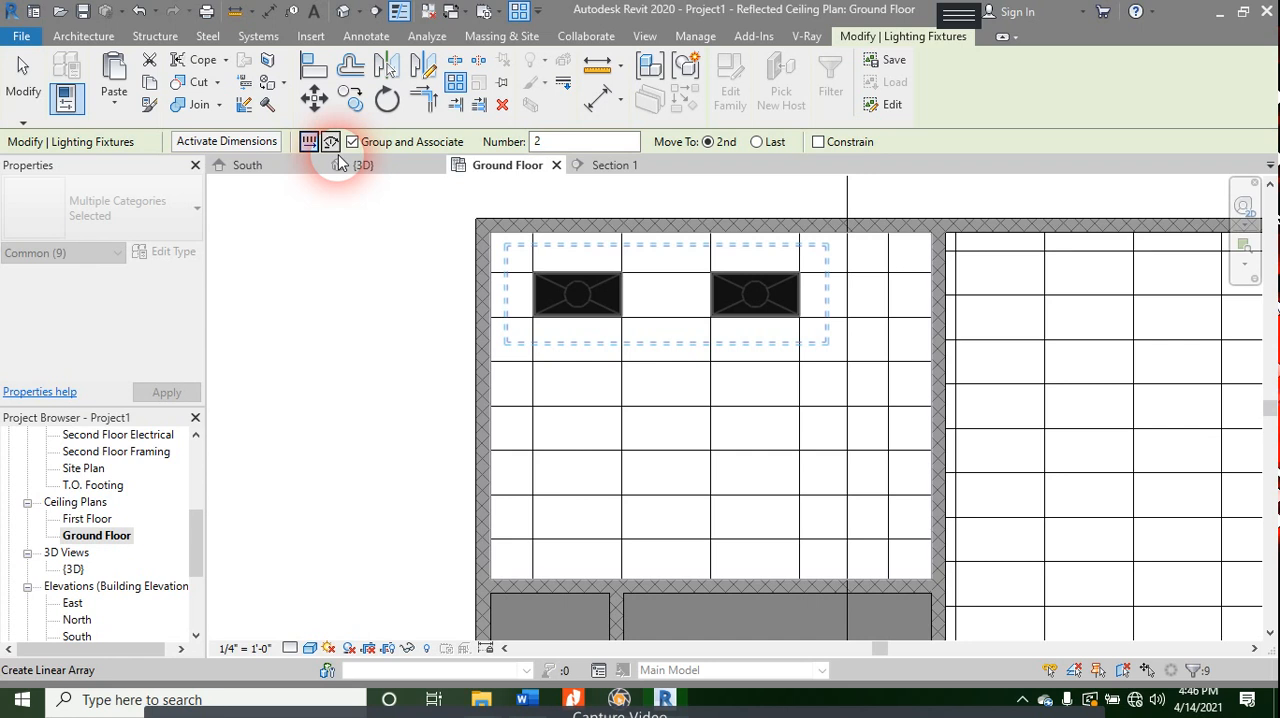
pyautogui.doubleClick(537, 141)
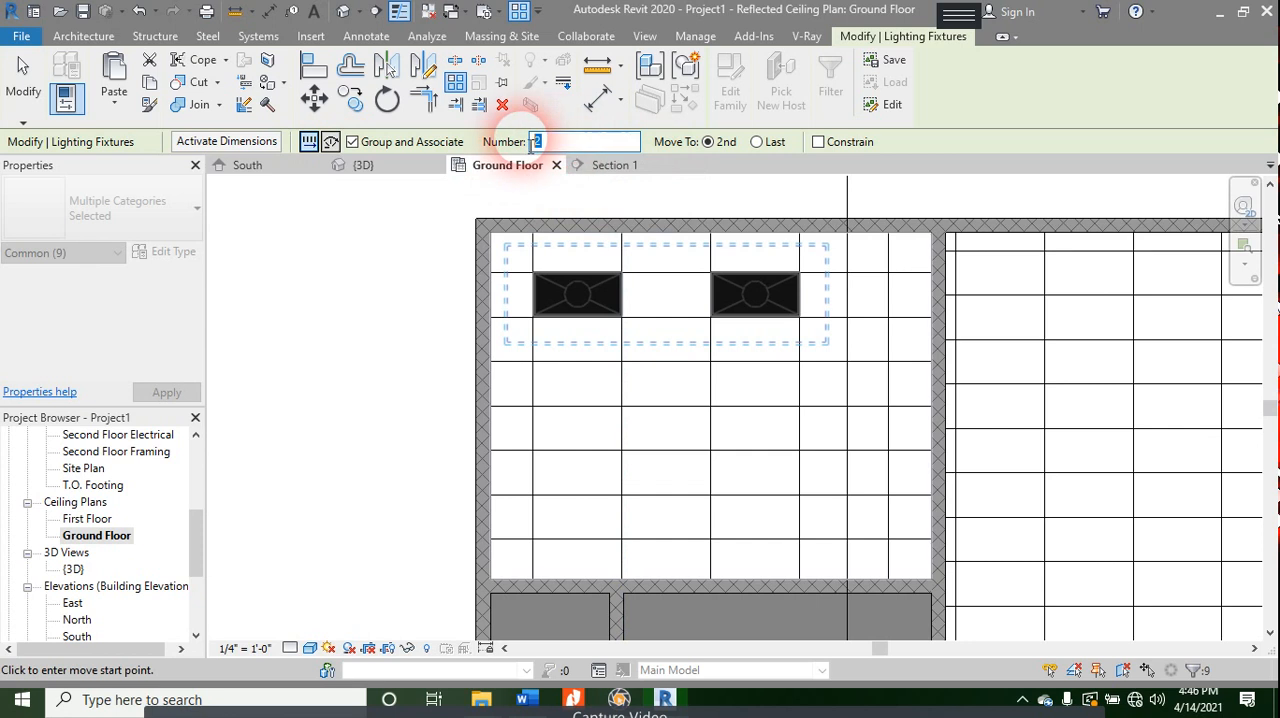
pyautogui.write('3')
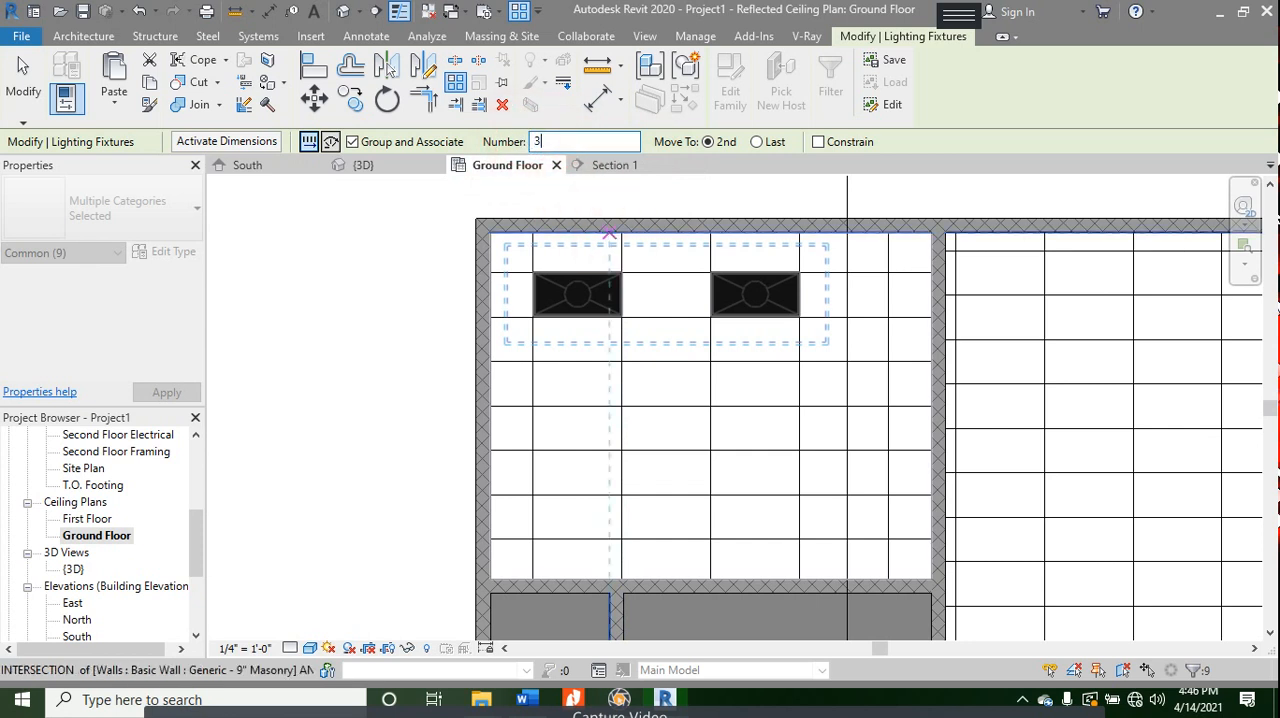
pyautogui.click(620, 276)
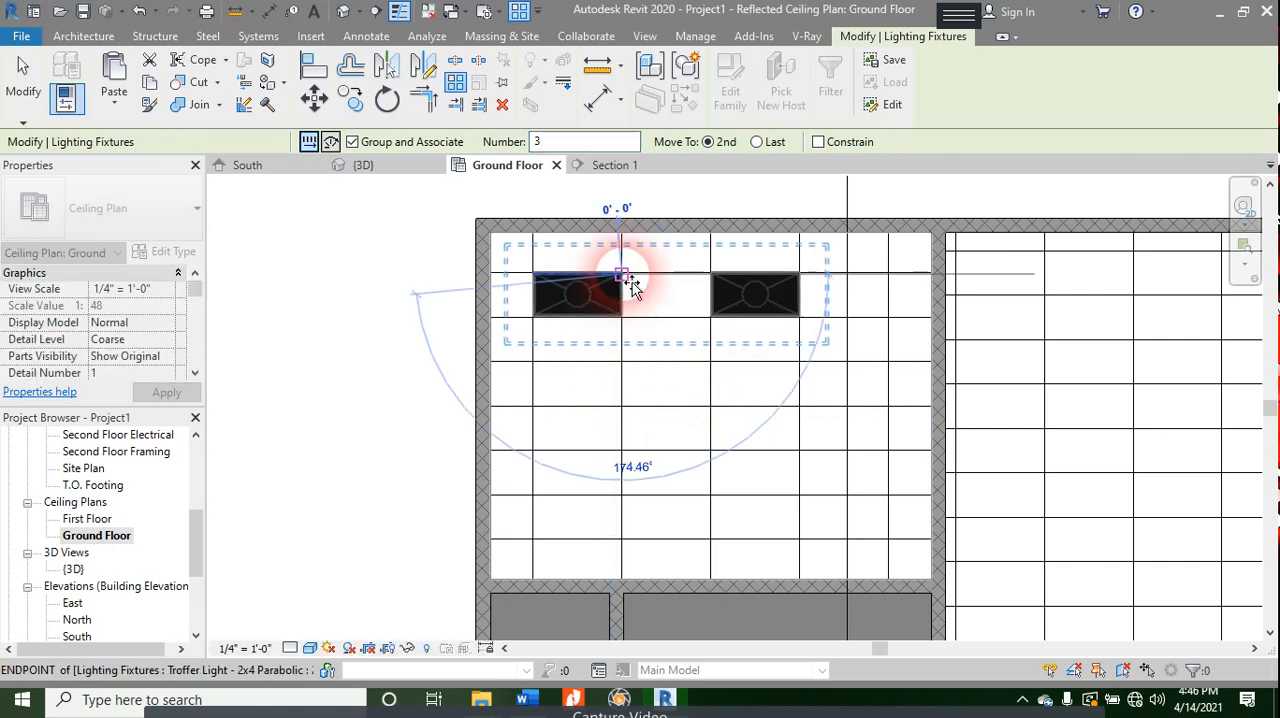
pyautogui.click(625, 410)
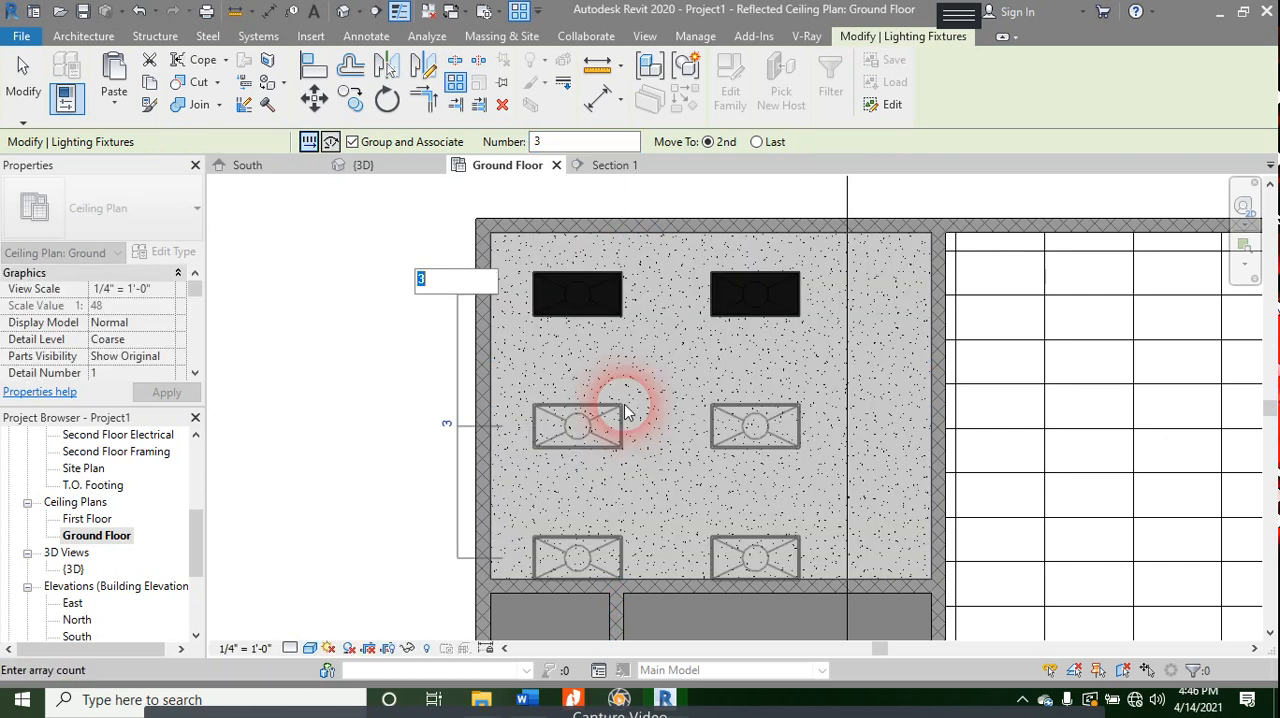
pyautogui.press('Return')
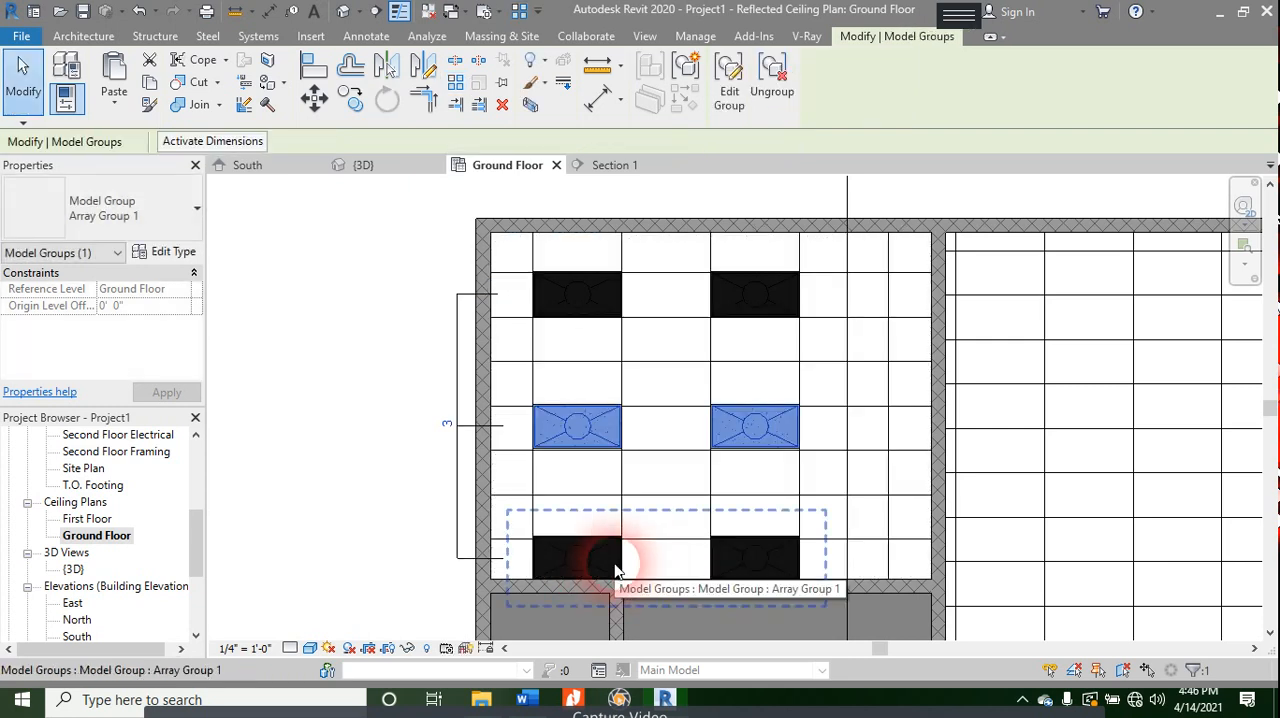
# - Nudge the wall below the upper-left room downward until its dimension to the upper exterior wall is 17' - 9"
pyautogui.scroll(-2, 627, 569)
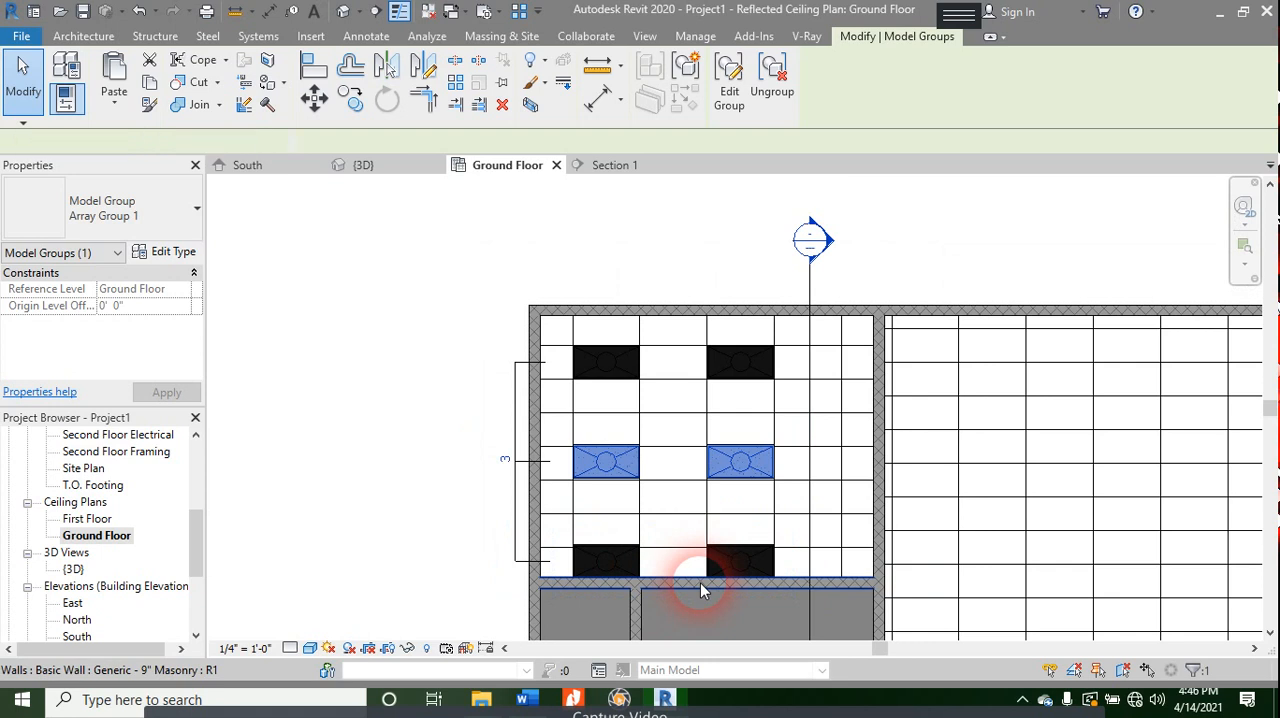
pyautogui.click(700, 582)
pyautogui.scroll(-2, 960, 371)
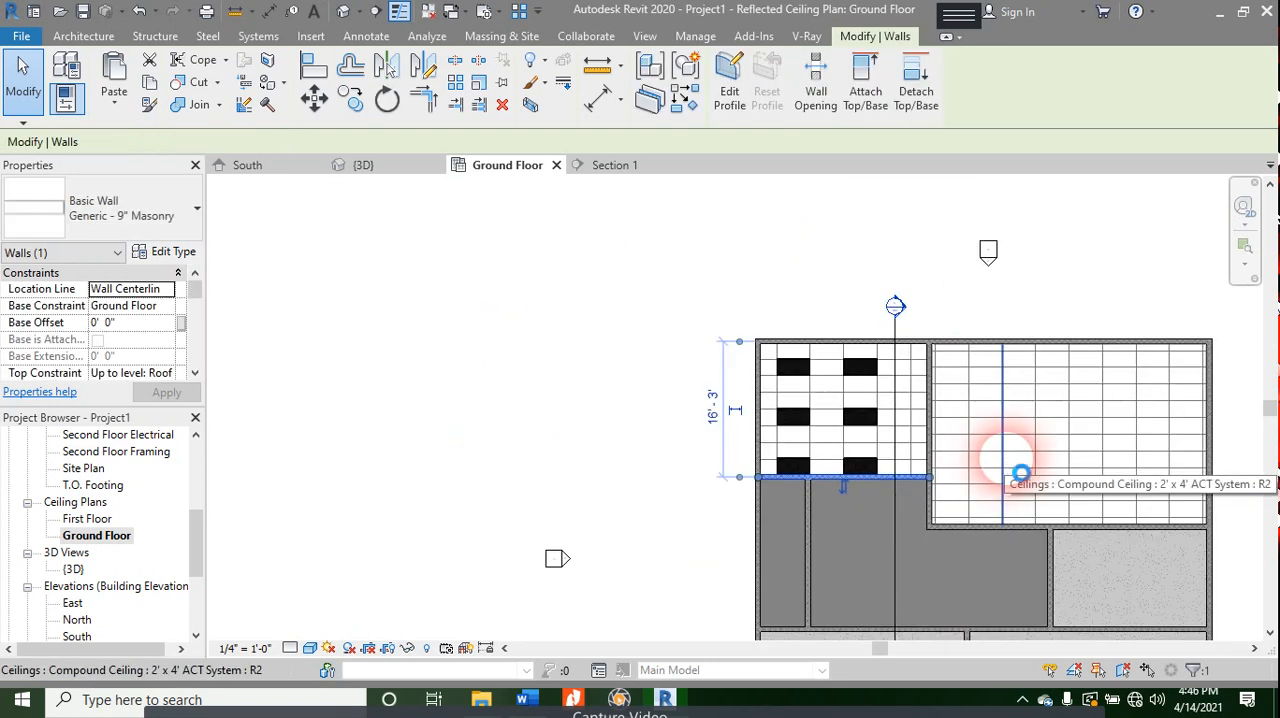
pyautogui.press('Down')
pyautogui.press('Down')
pyautogui.press('Down')
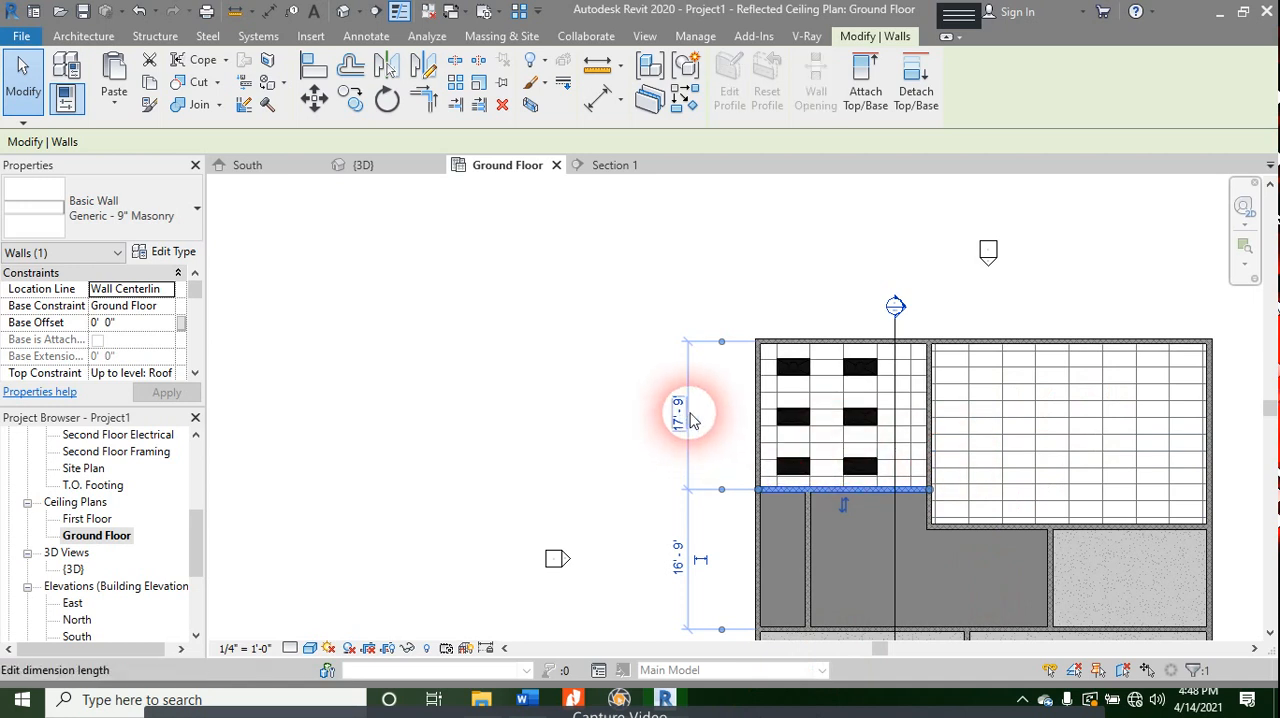
# - Set the troffer light array's count to 2
pyautogui.click(776, 424)
pyautogui.scroll(4, 765, 444)
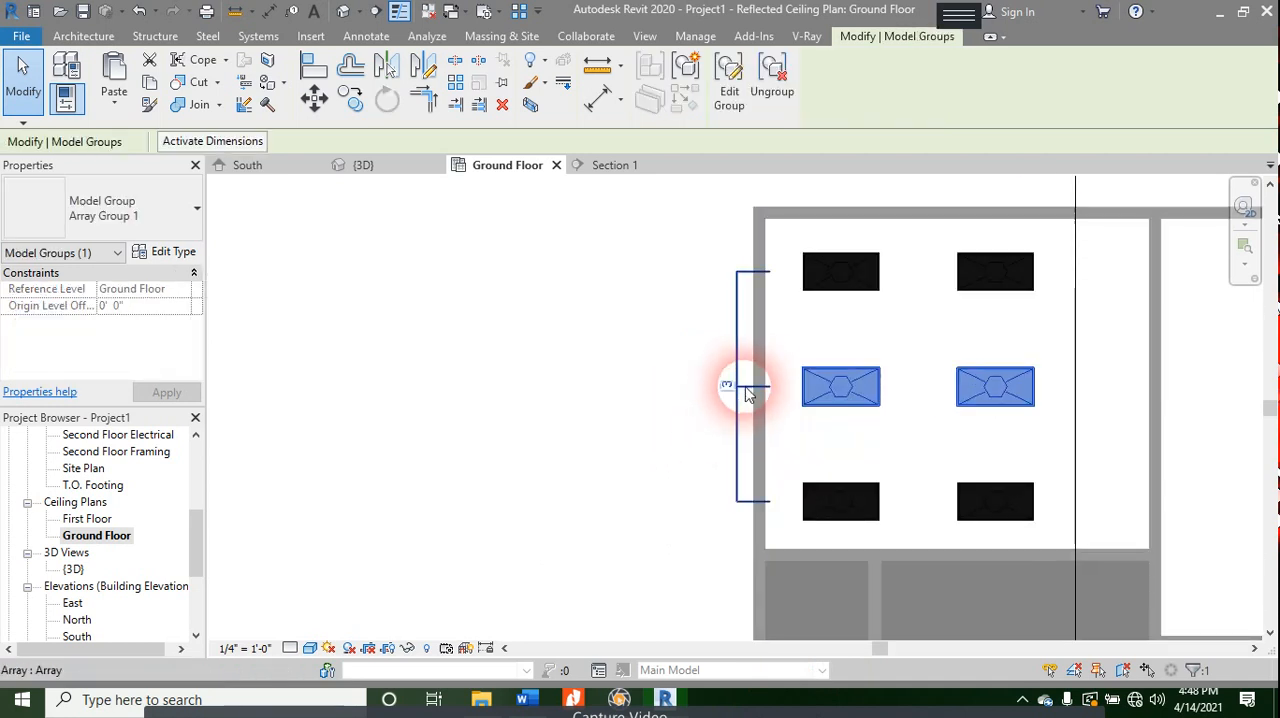
pyautogui.click(727, 385)
pyautogui.write('2')
pyautogui.press('Return')
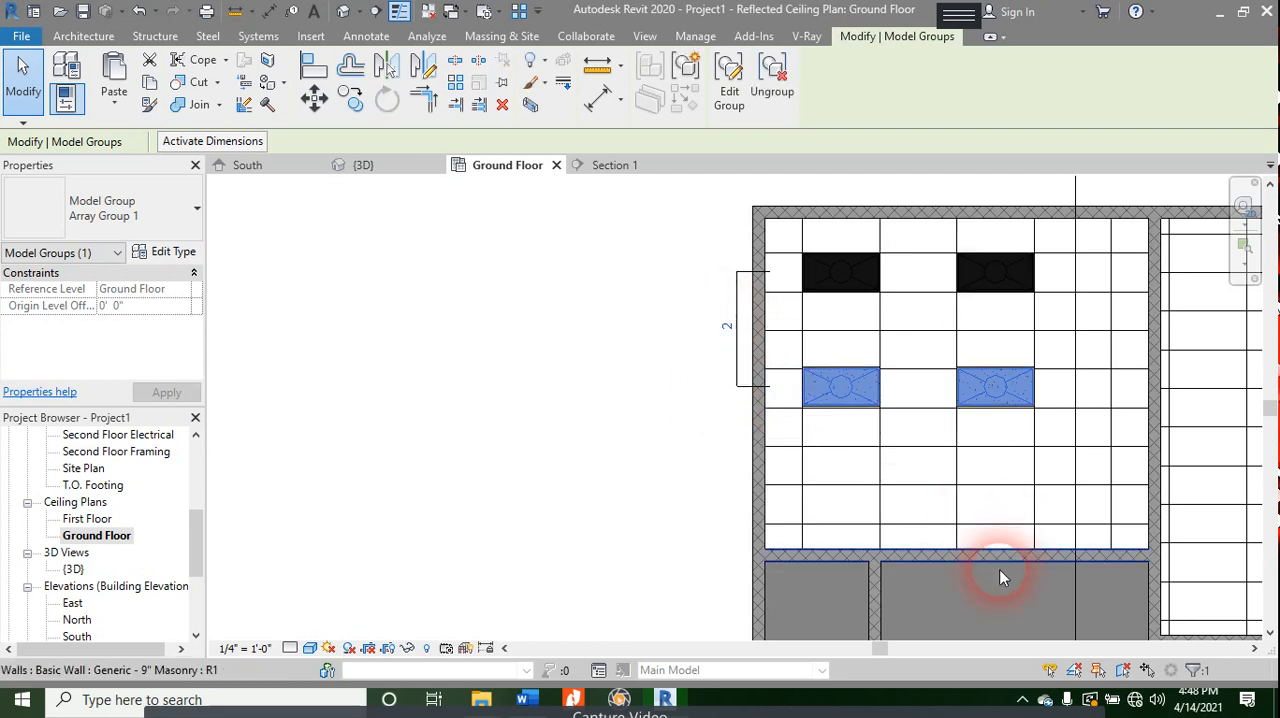
# - Set the troffer light array's count back to 3 and deselect the group
pyautogui.click(727, 332)
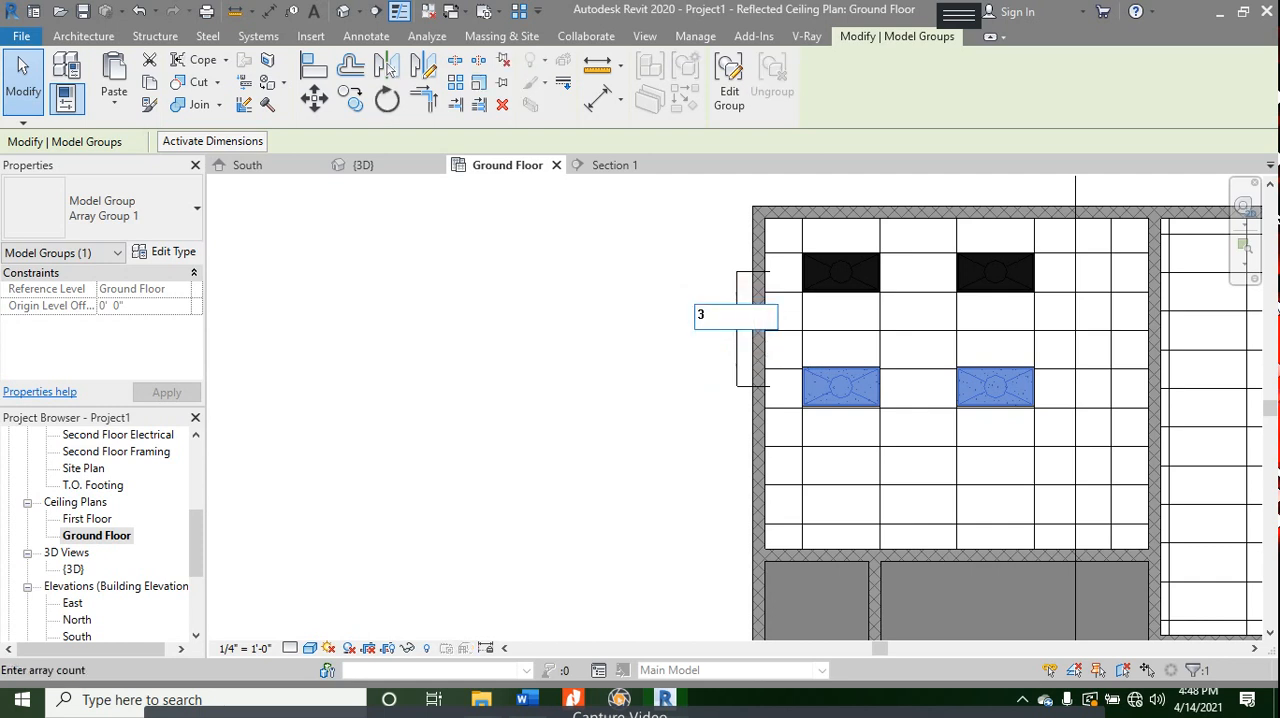
pyautogui.write('3')
pyautogui.press('Return')
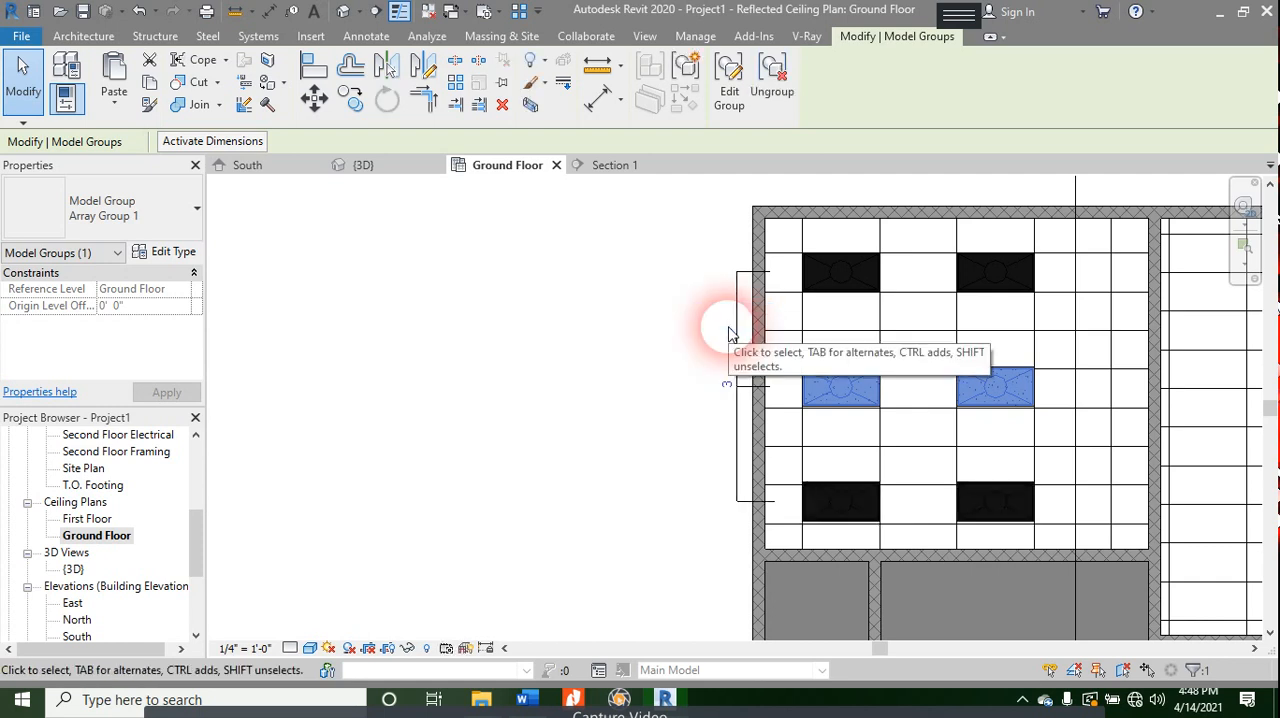
pyautogui.press('Escape')
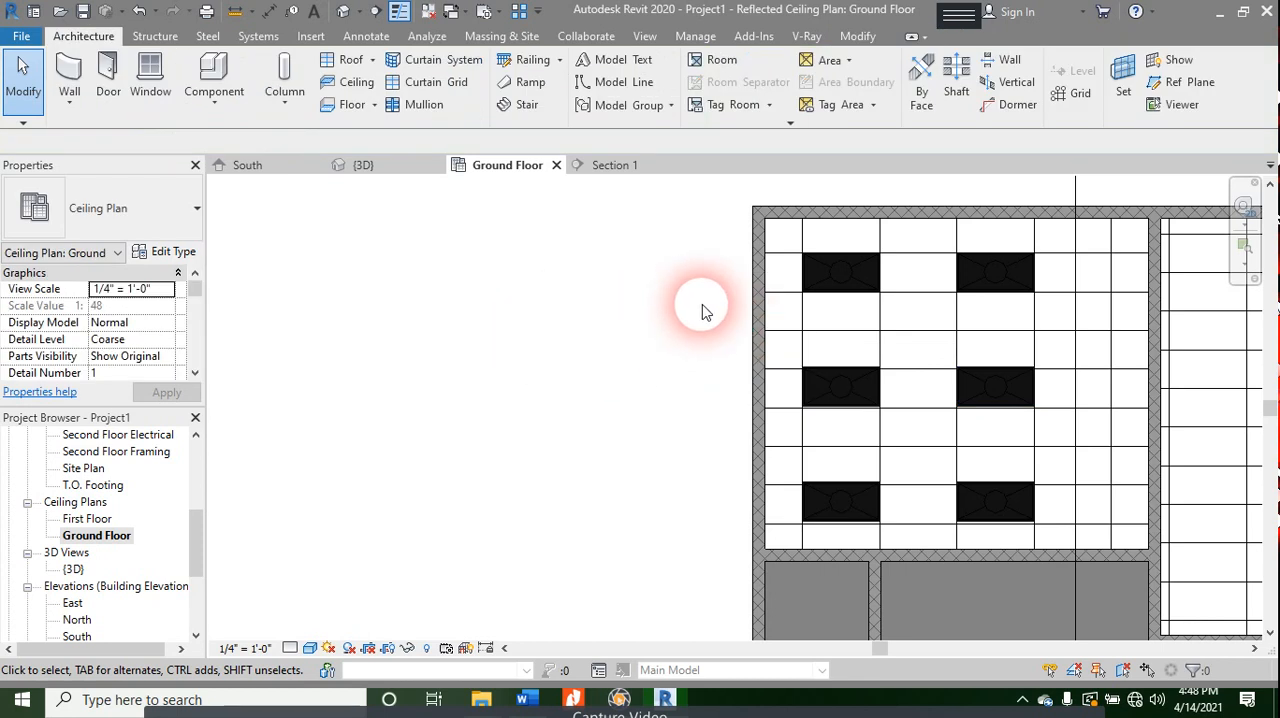
# - Inspect the type properties of the upper-left room's 2' x 4' ACT System ceiling and leave them without changes
pyautogui.click(789, 263)
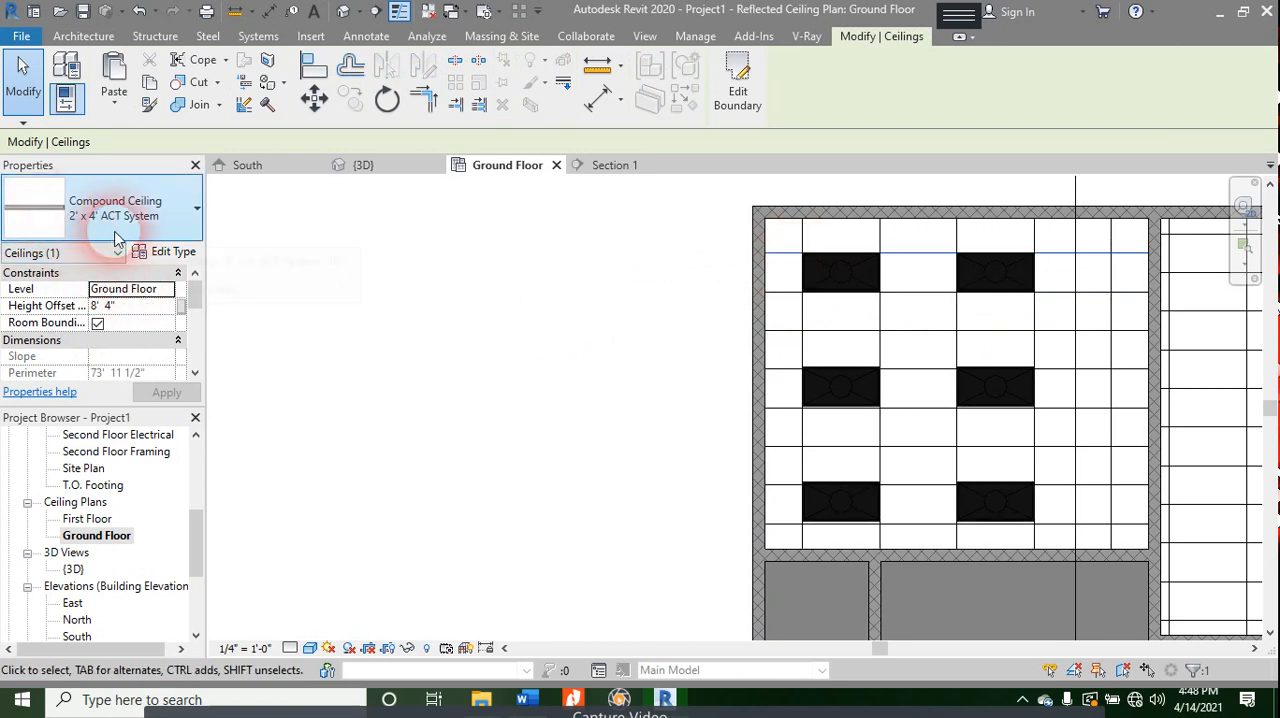
pyautogui.click(166, 252)
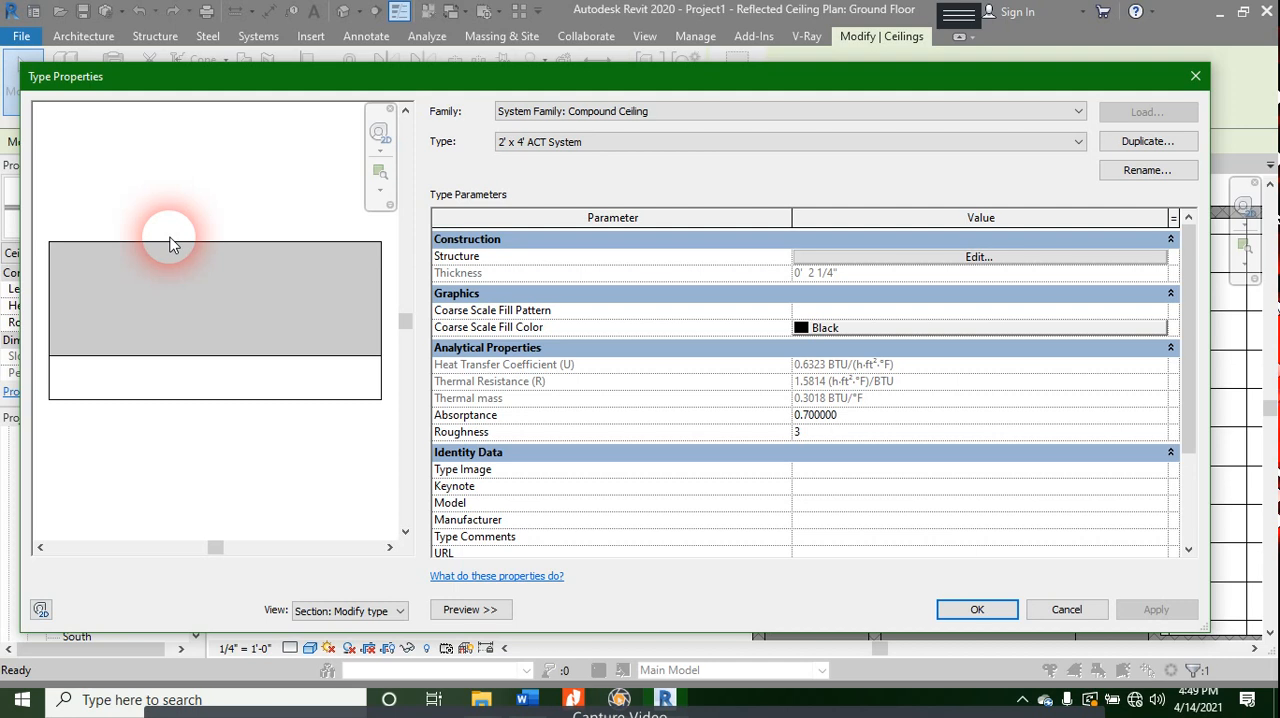
pyautogui.press('Escape')
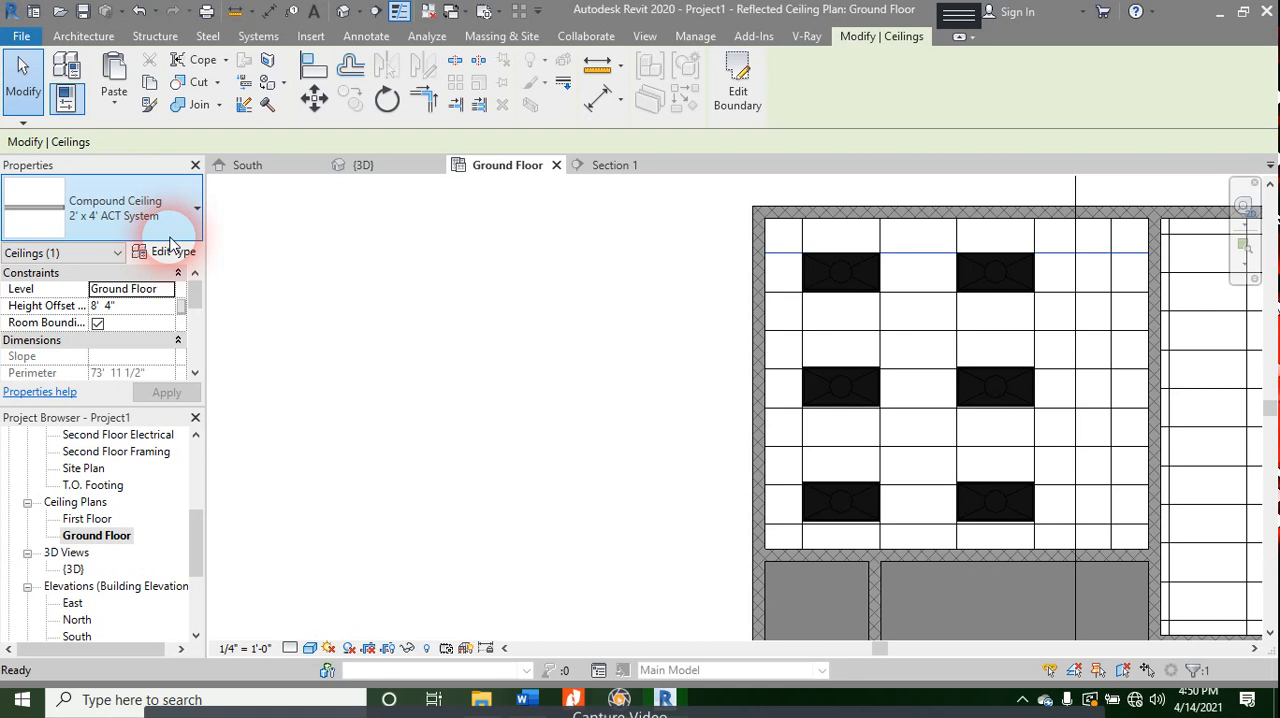
pyautogui.click(334, 285)
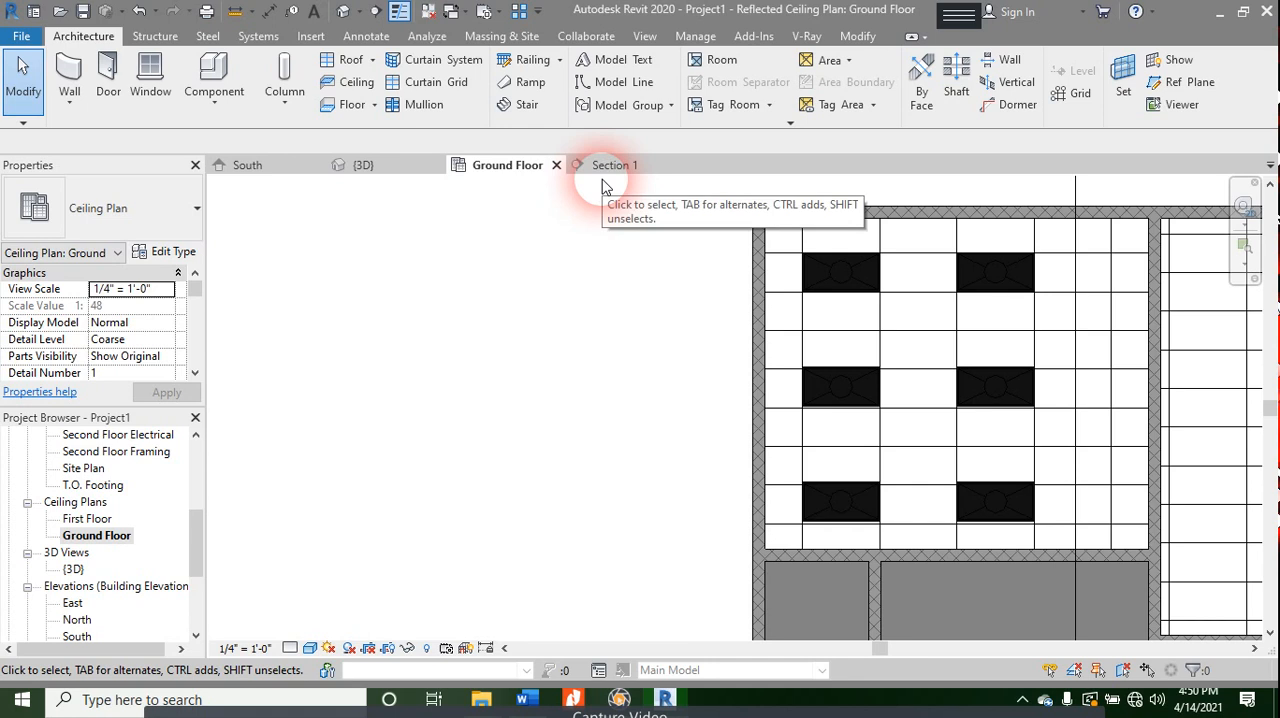
# - Switch to the {3D} view and examine the building from several sides, looking through a selected exterior wall
pyautogui.click(360, 164)
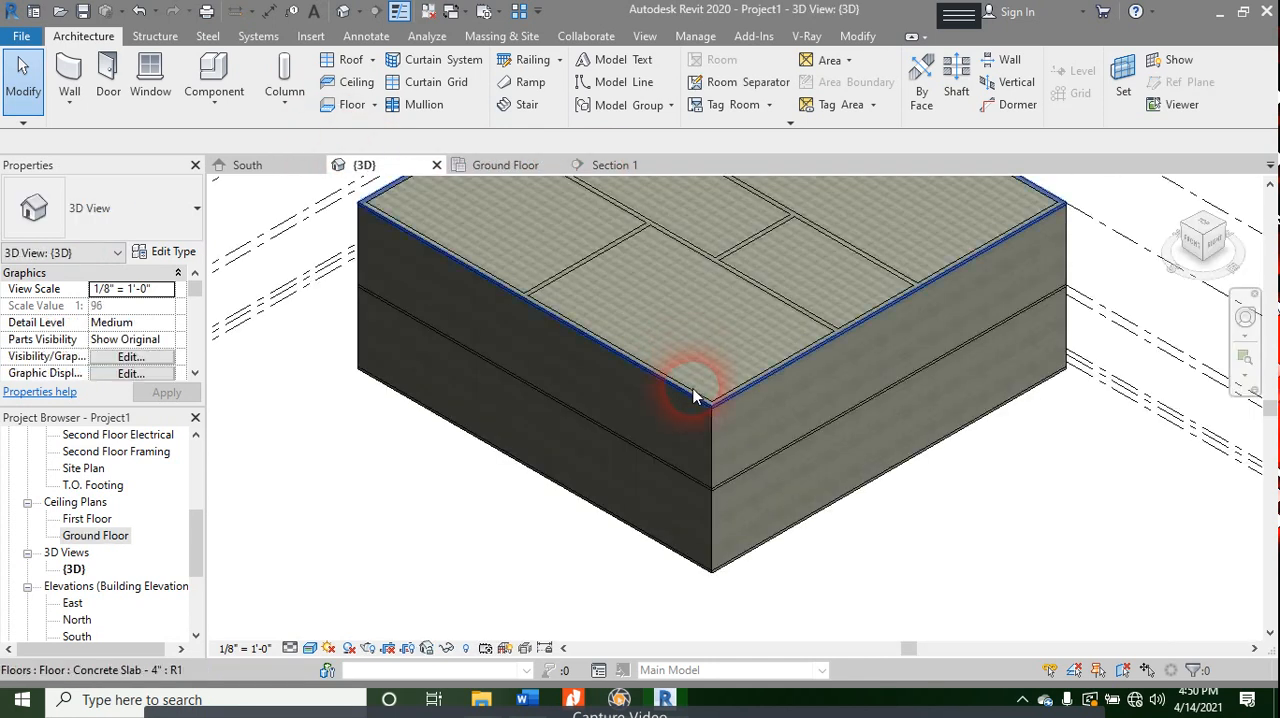
pyautogui.click(672, 467)
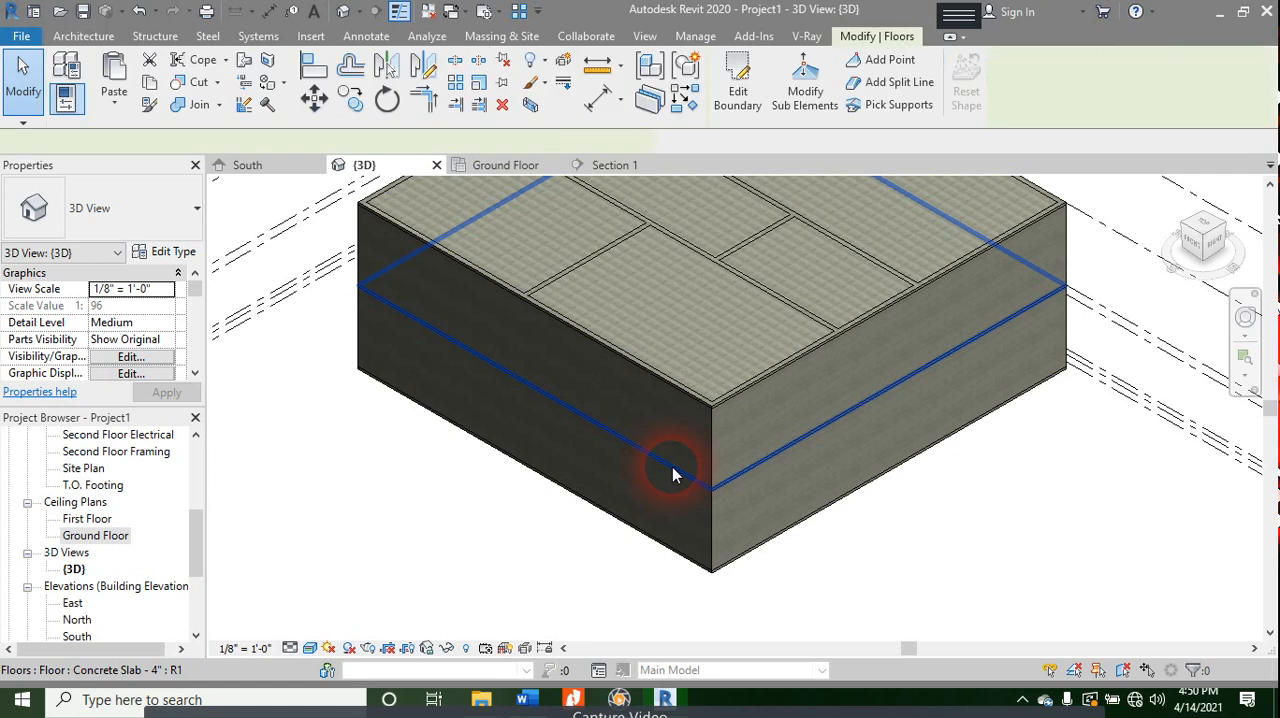
pyautogui.click(656, 370)
pyautogui.scroll(5, 509, 491)
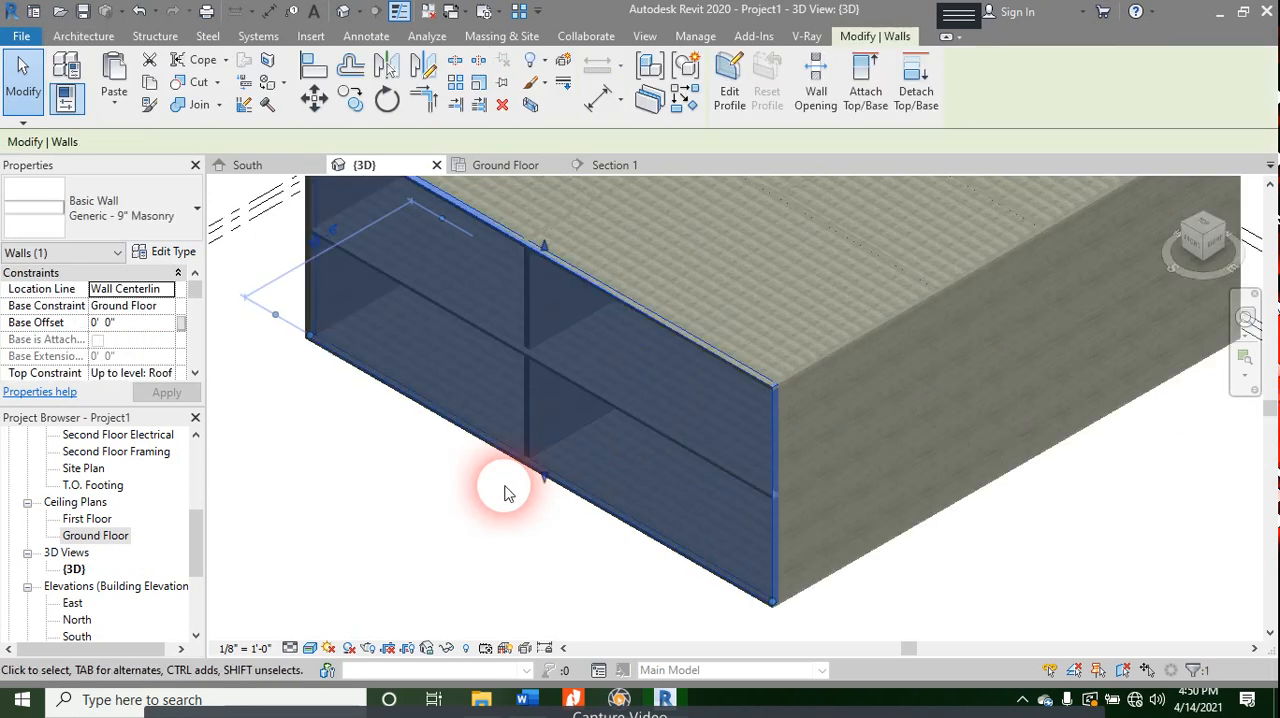
pyautogui.keyDown('shift'); pyautogui.moveTo(507, 555); pyautogui.dragTo(580, 487, button='middle'); pyautogui.keyUp('shift')
pyautogui.scroll(-8, 540, 480)
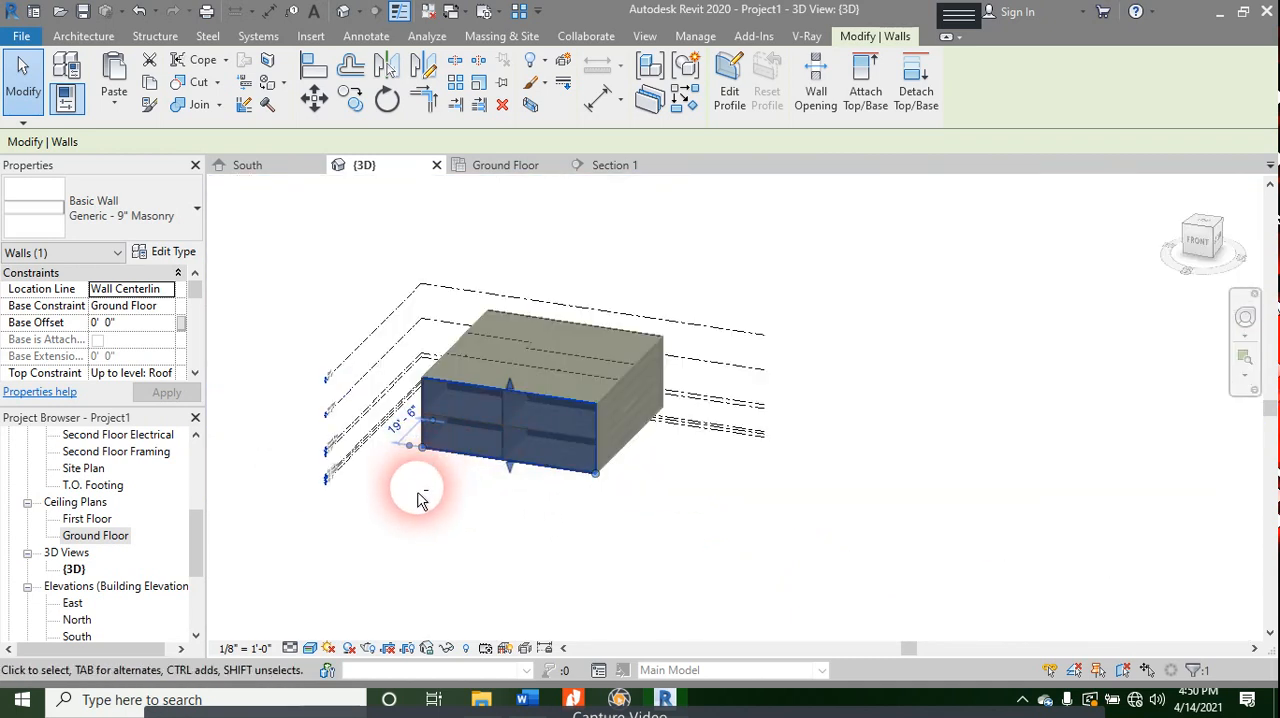
pyautogui.keyDown('shift'); pyautogui.moveTo(420, 500); pyautogui.dragTo(641, 530, button='middle'); pyautogui.keyUp('shift')
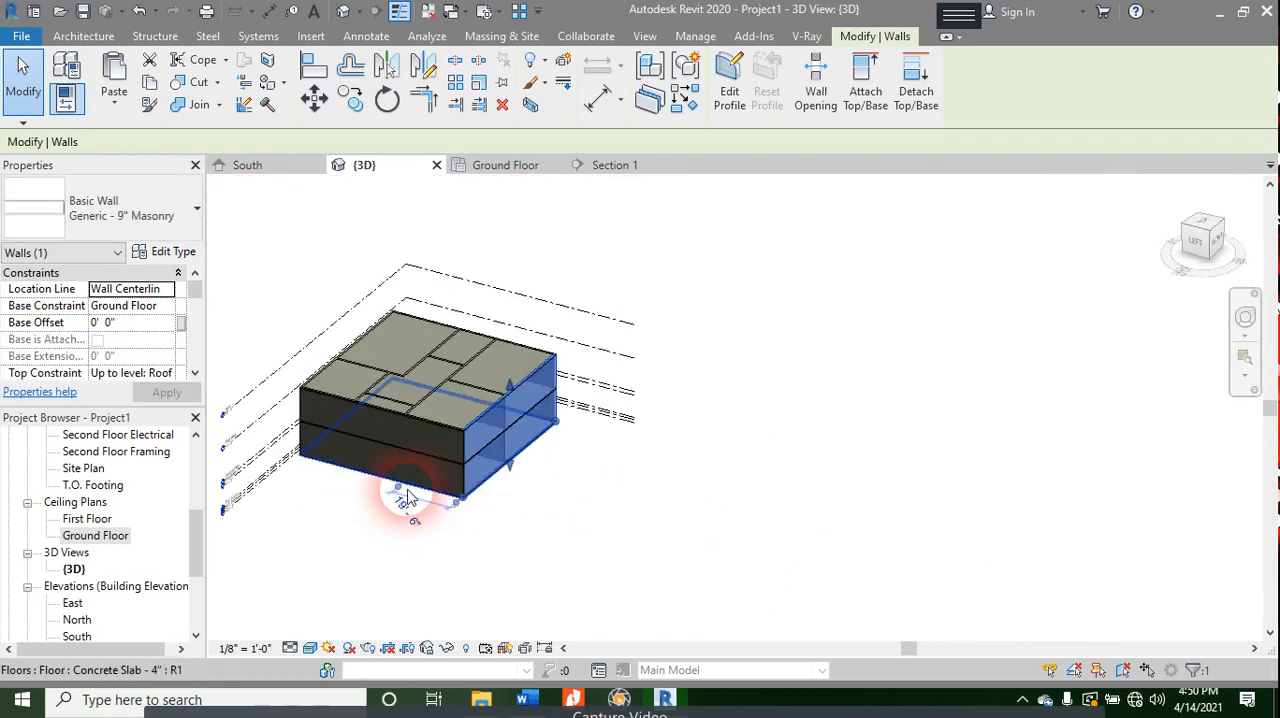
# - Examine the Ground Floor ceilings and troffer lights in 3D through the selected left exterior wall, and deselect the wall
pyautogui.scroll(4, 362, 465)
pyautogui.scroll(1, 362, 465)
pyautogui.click(429, 350)
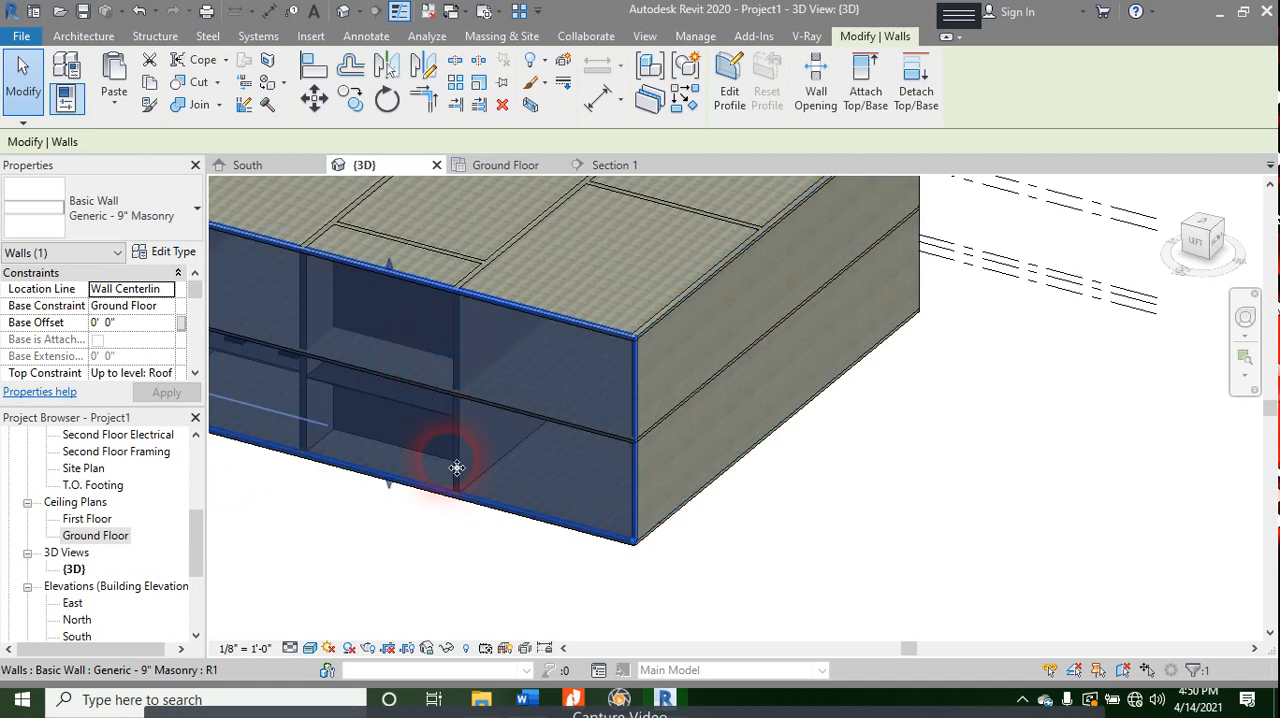
pyautogui.scroll(2, 392, 424)
pyautogui.keyDown('shift'); pyautogui.moveTo(341, 466); pyautogui.dragTo(725, 323, button='middle'); pyautogui.keyUp('shift')
pyautogui.scroll(2, 436, 441)
pyautogui.scroll(2, 531, 329)
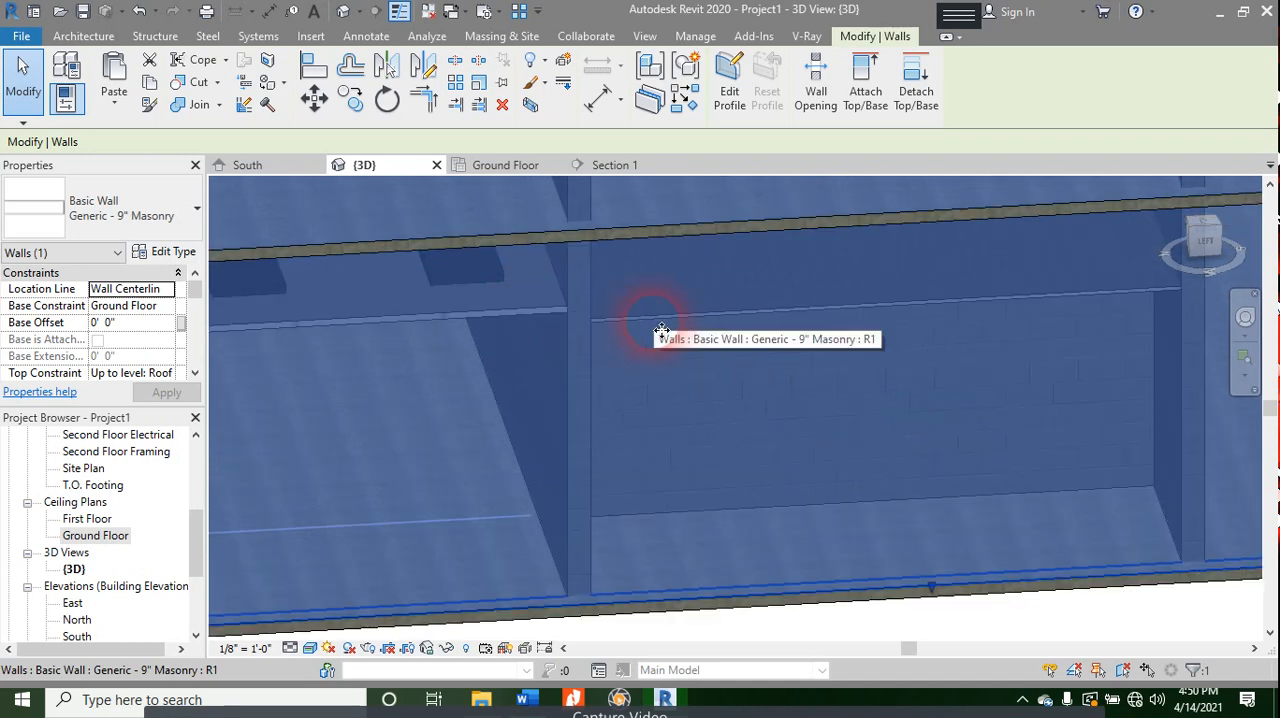
pyautogui.scroll(4, 531, 374)
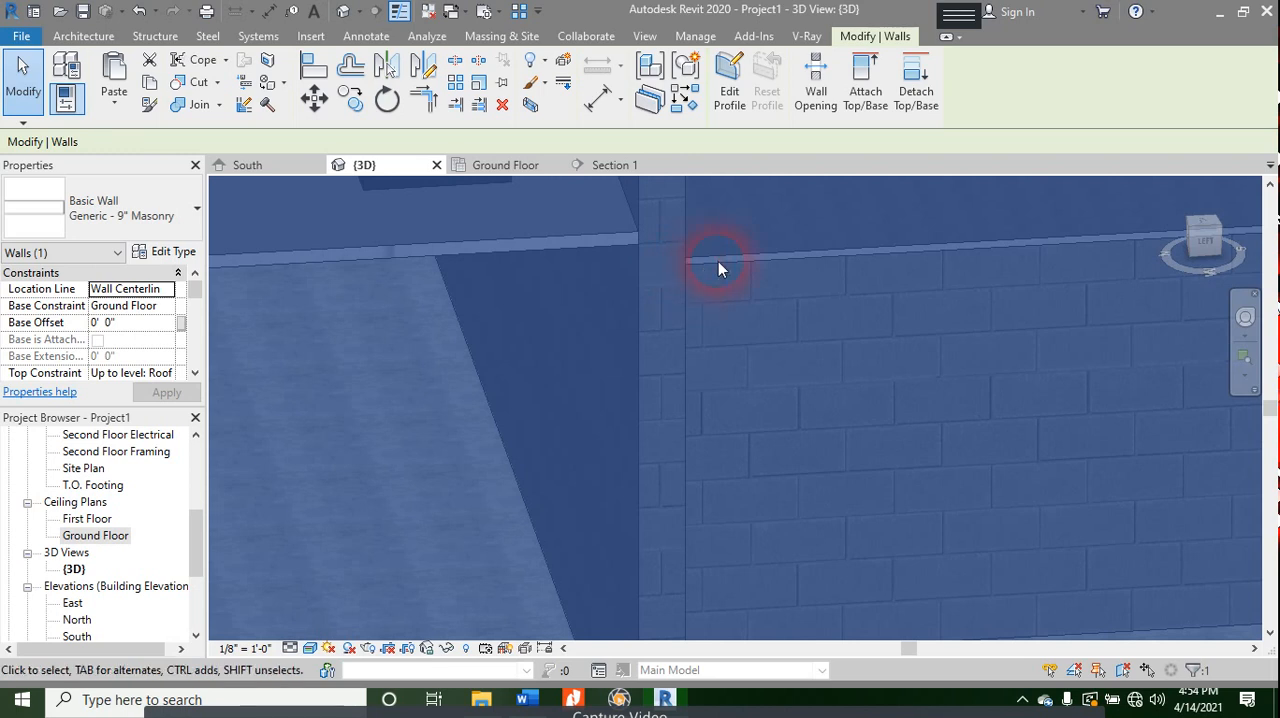
pyautogui.press('Escape')
pyautogui.scroll(-3, 679, 322)
pyautogui.scroll(-5, 703, 383)
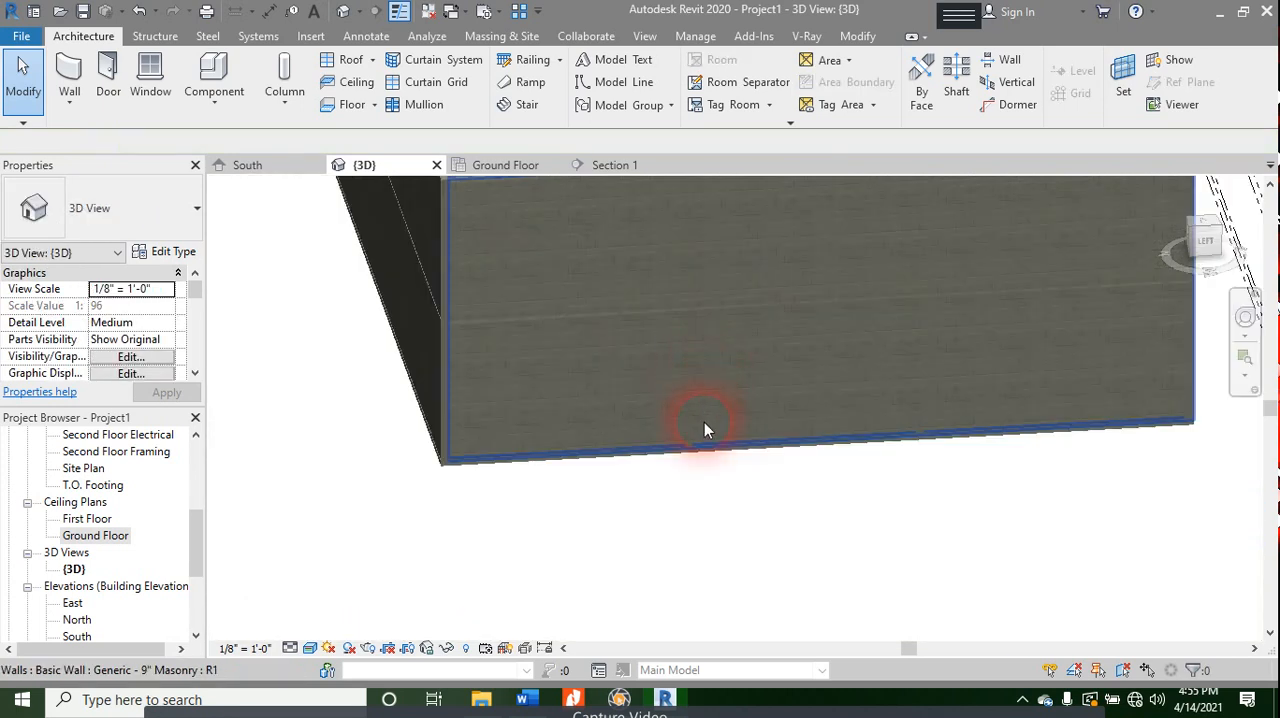
# - Examine the building's exterior corners in 3D, selecting an exterior masonry wall to look inside, and deselect it
pyautogui.keyDown('shift'); pyautogui.moveTo(746, 449); pyautogui.dragTo(588, 437, button='middle'); pyautogui.keyUp('shift')
pyautogui.scroll(3, 840, 380)
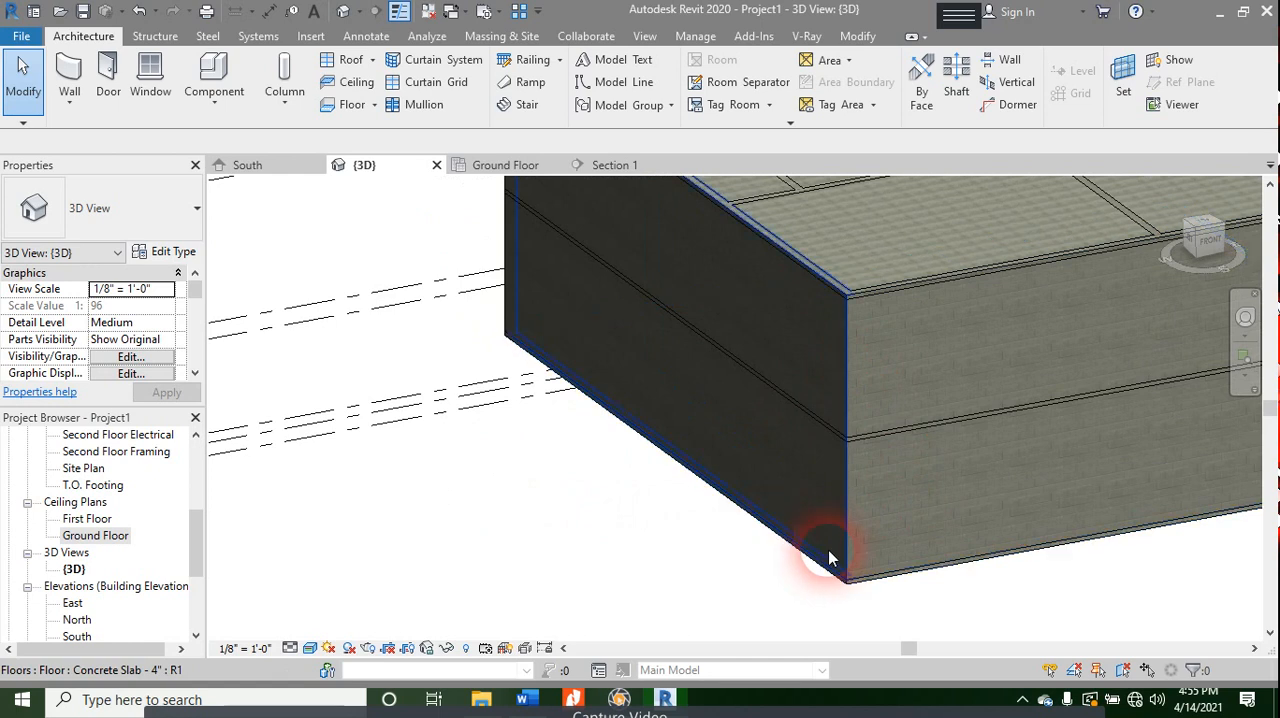
pyautogui.keyDown('shift'); pyautogui.moveTo(894, 603); pyautogui.dragTo(743, 594, button='middle'); pyautogui.keyUp('shift')
pyautogui.scroll(-2, 900, 350)
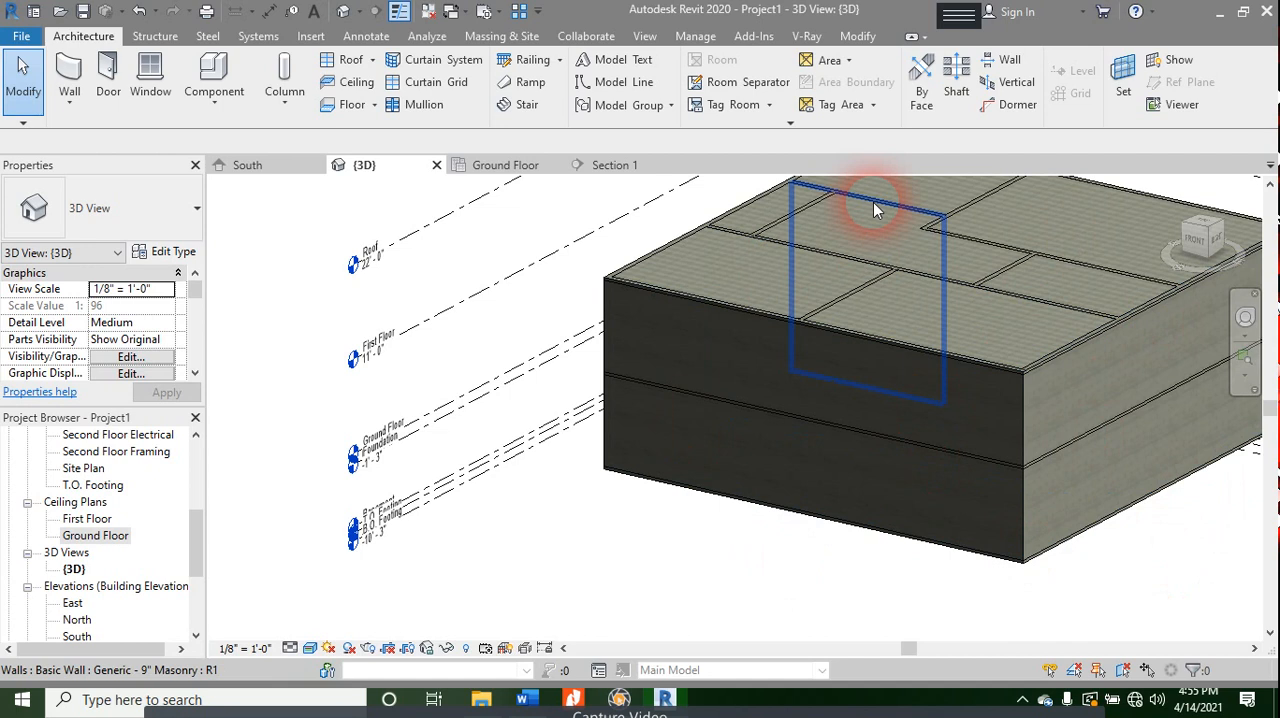
pyautogui.click(1038, 402)
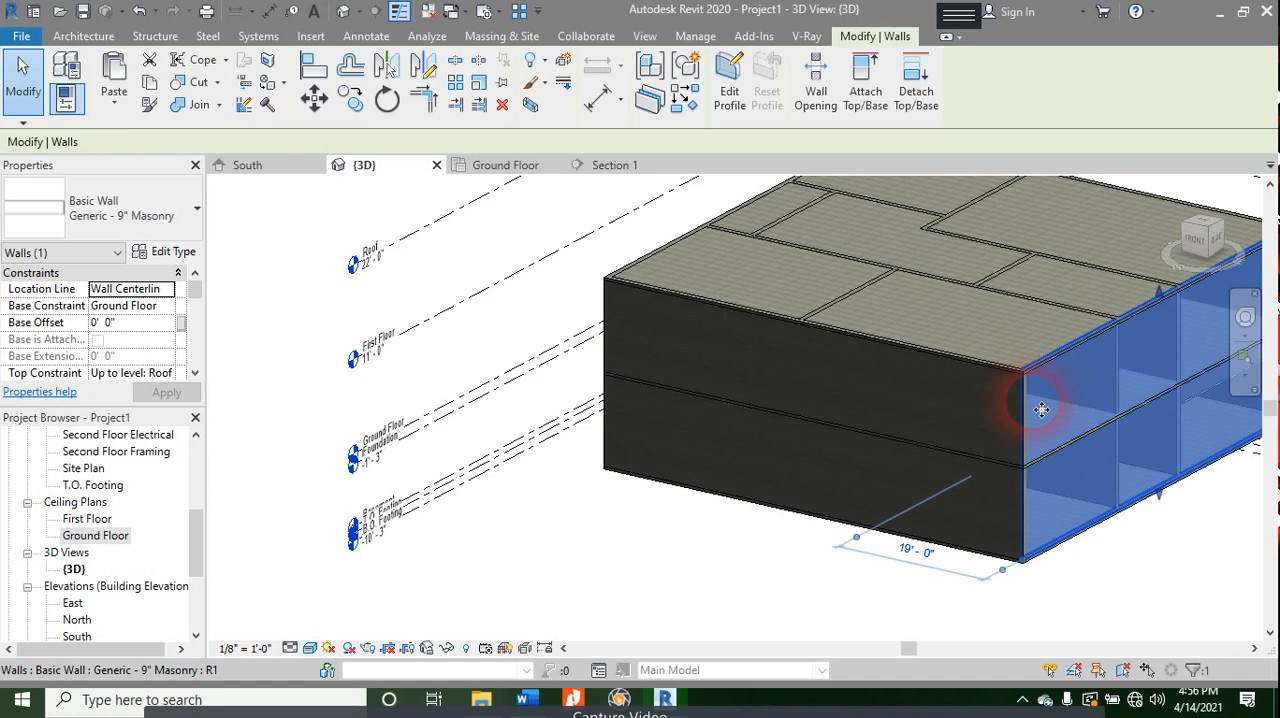
pyautogui.press('Escape')
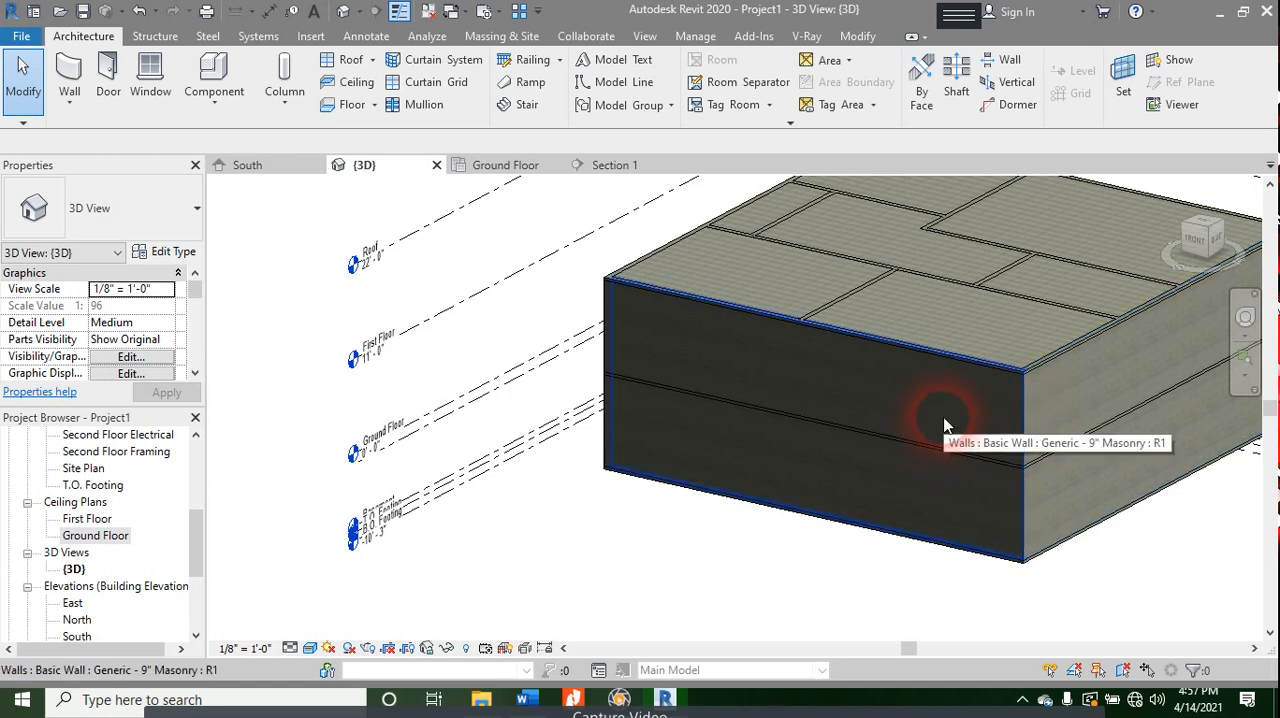
# - Switch to the Word course contents document and highlight topic number 8, Ceilings, and its description in yellow
pyautogui.click(533, 702)
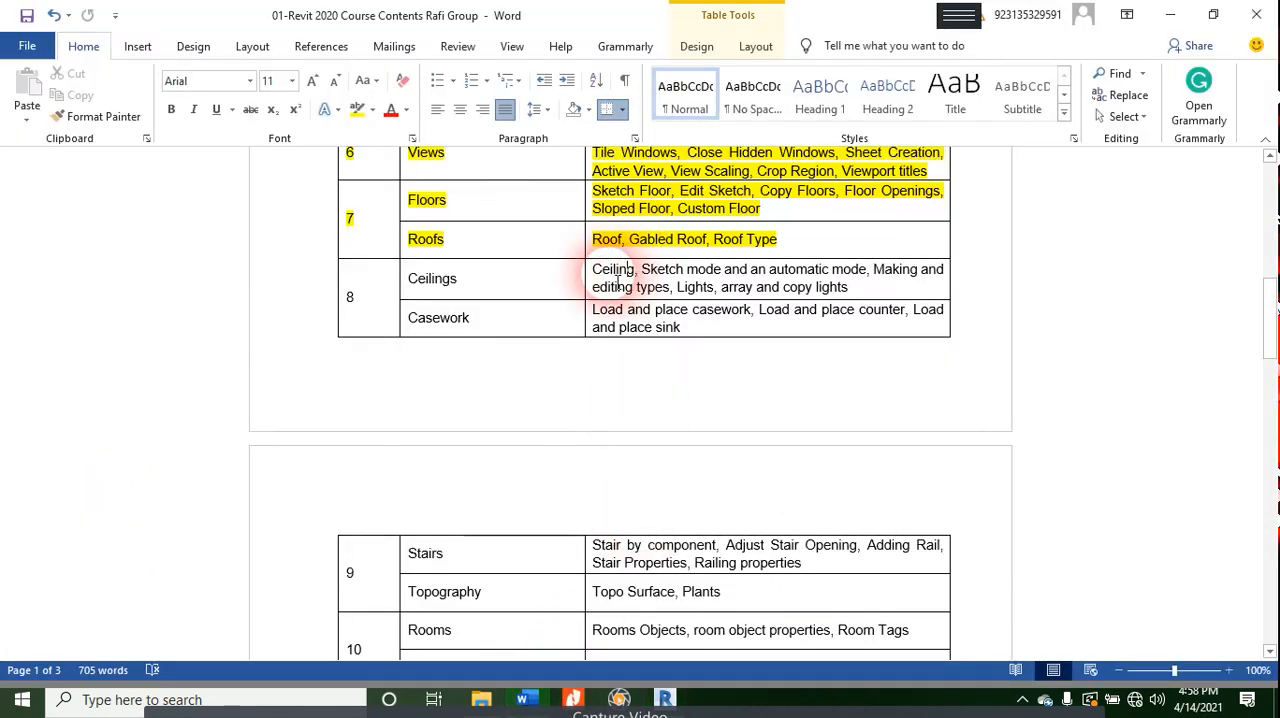
pyautogui.tripleClick(737, 290)
pyautogui.moveTo(737, 290); pyautogui.dragTo(774, 303)
pyautogui.click(776, 298)
pyautogui.moveTo(864, 292); pyautogui.dragTo(328, 276)
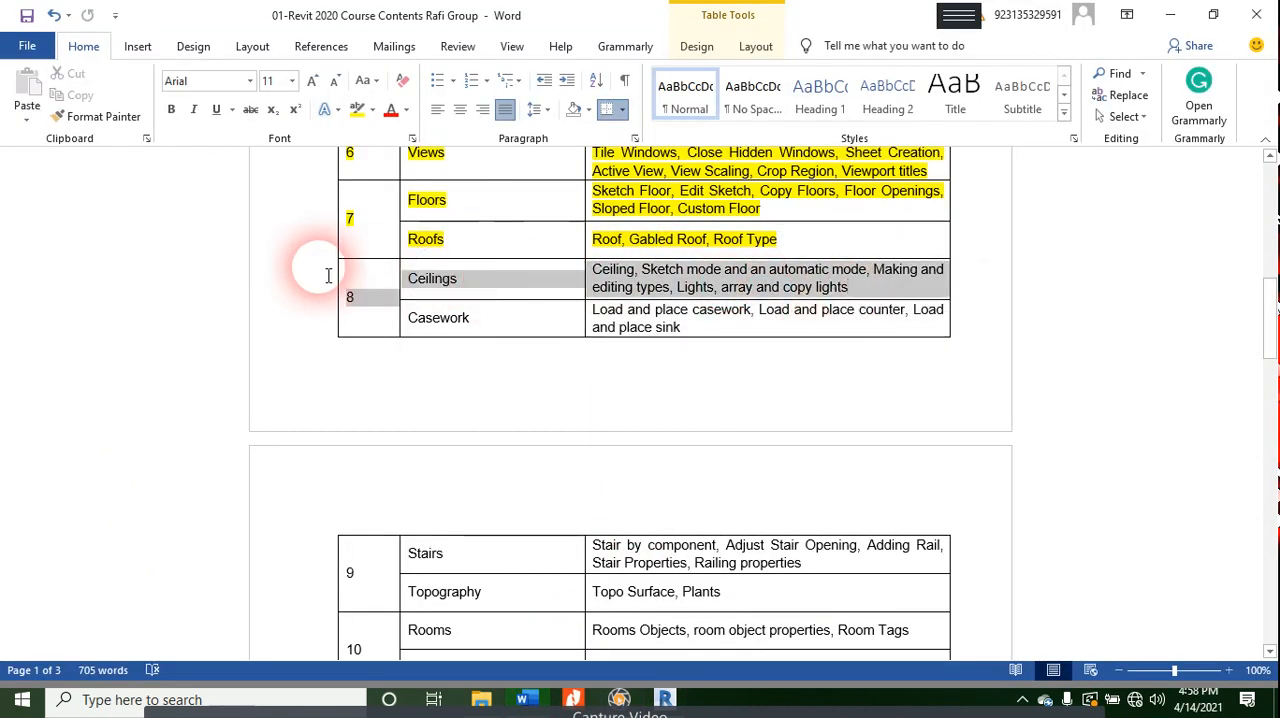
pyautogui.click(357, 108)
pyautogui.click(686, 364)
pyautogui.moveTo(590, 309); pyautogui.dragTo(754, 343)
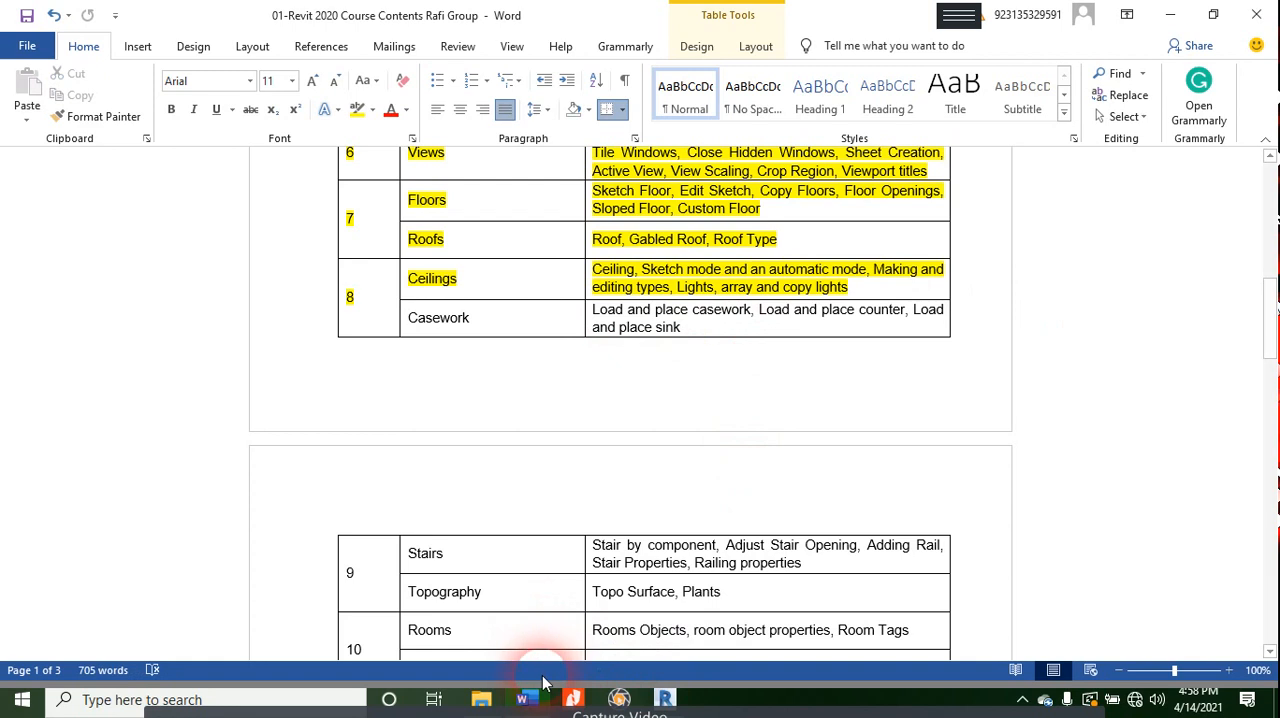
# - Switch back to Revit, open the Ground Floor floor plan and look over its rooms
pyautogui.click(666, 702)
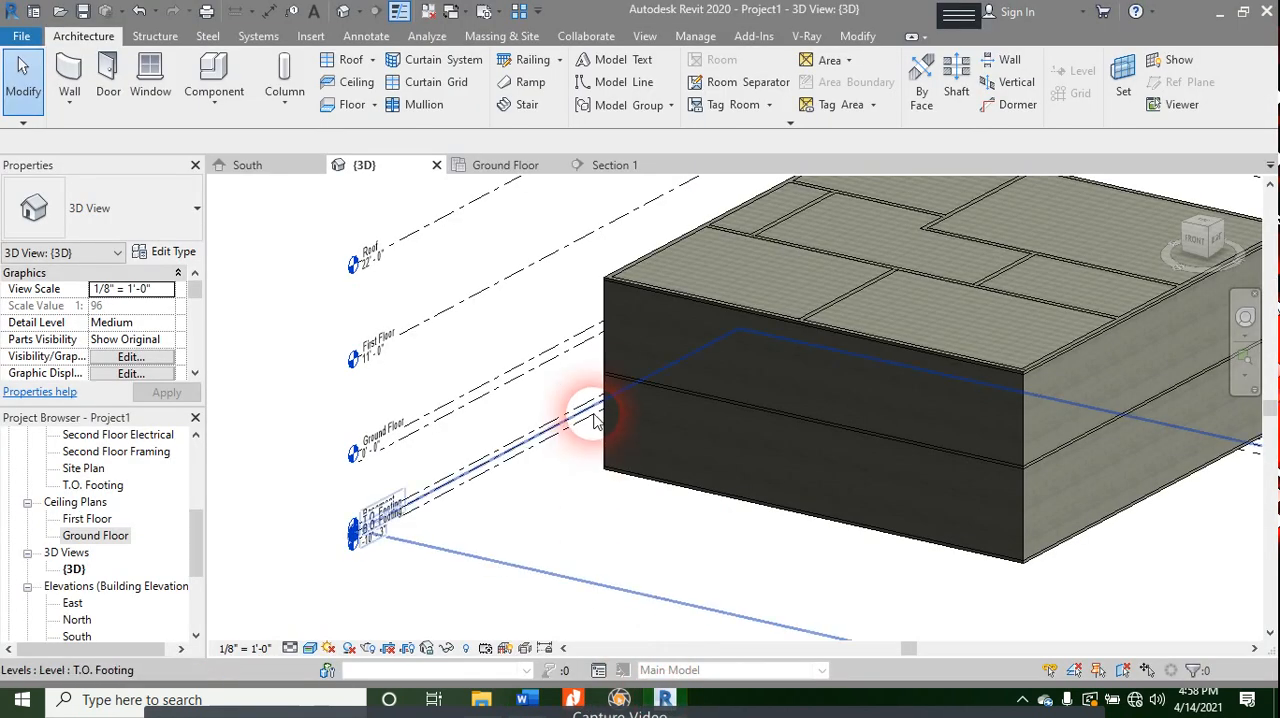
pyautogui.click(491, 166)
pyautogui.scroll(4, 85, 512)
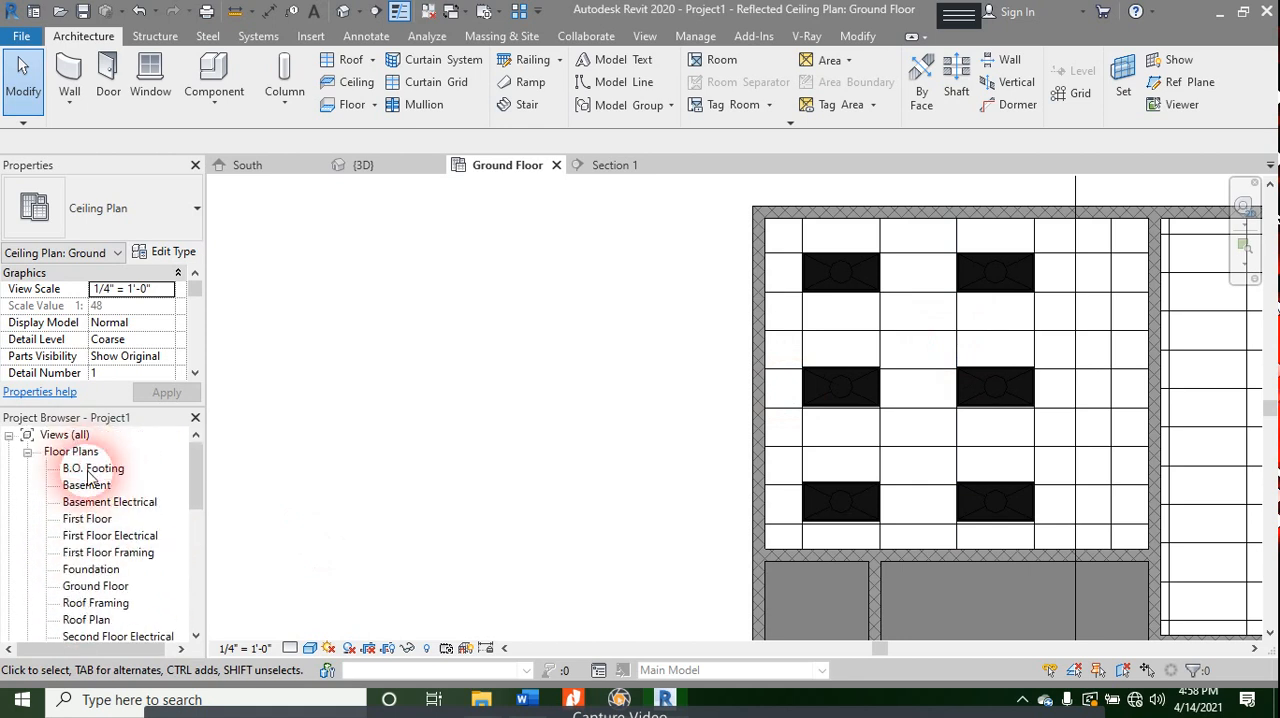
pyautogui.doubleClick(92, 586)
pyautogui.scroll(-3, 769, 434)
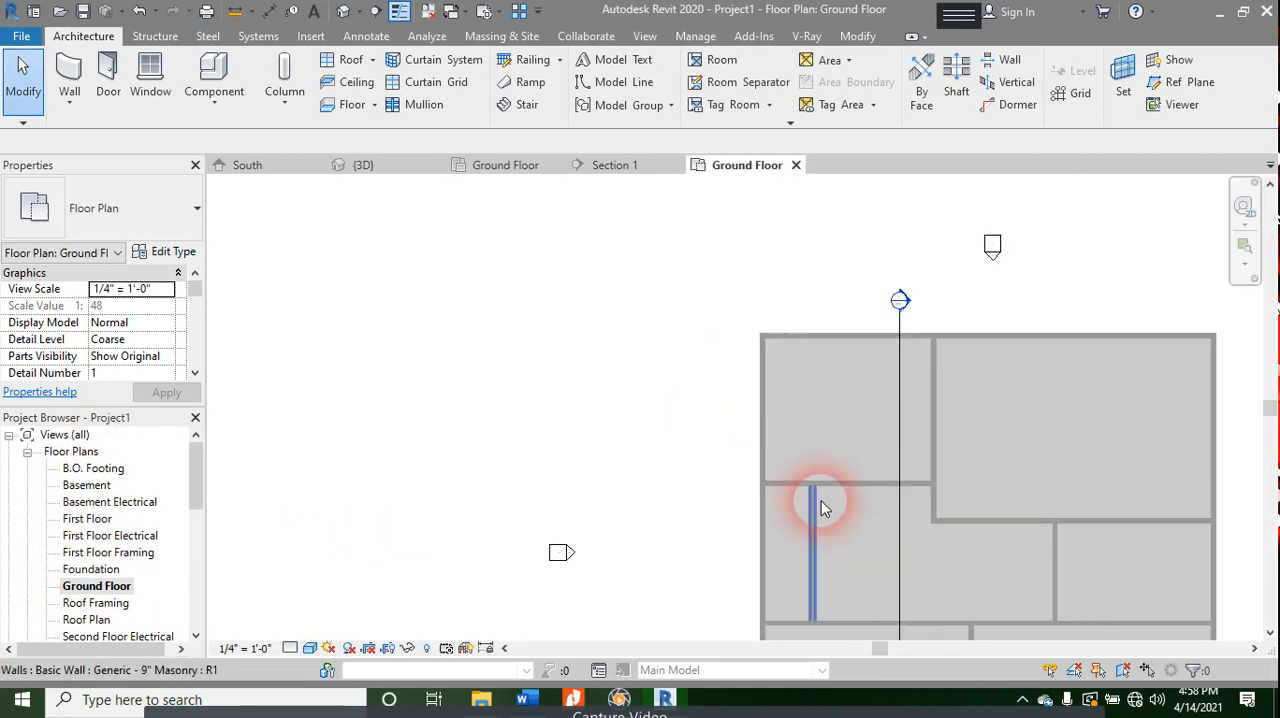
pyautogui.moveTo(824, 521); pyautogui.dragTo(456, 367, button='middle')
pyautogui.scroll(2, 757, 430)
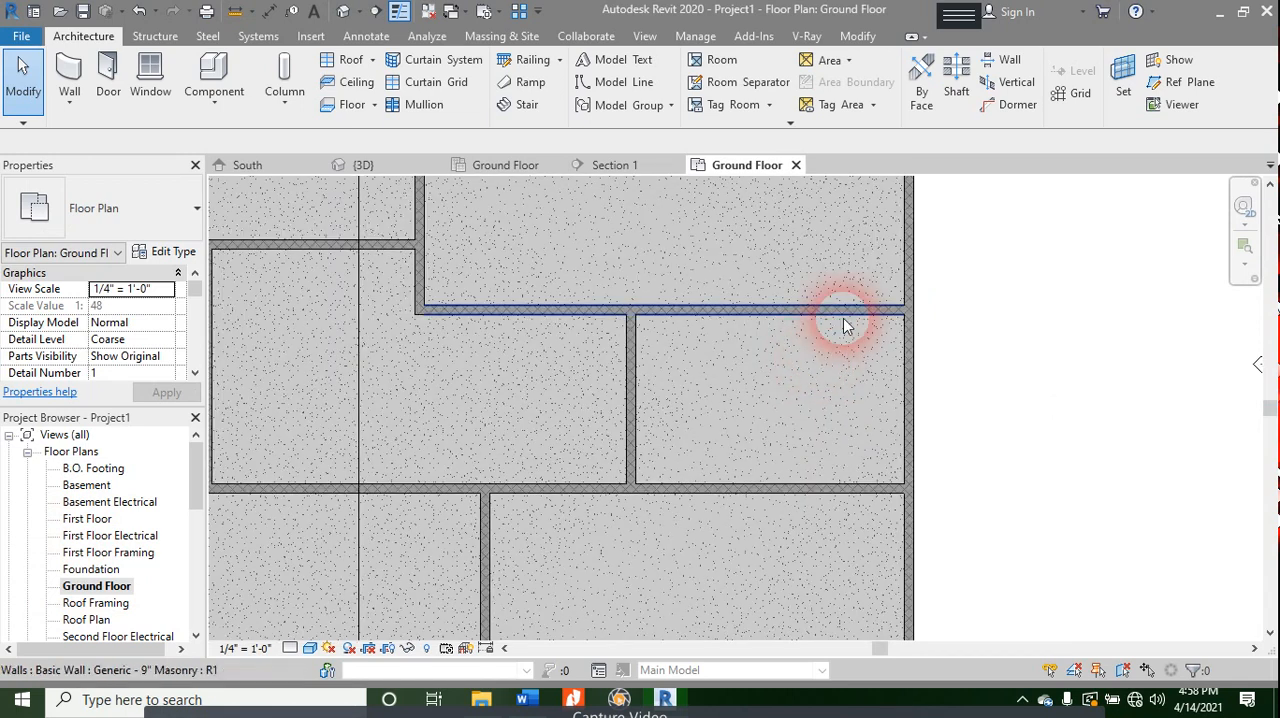
pyautogui.scroll(1, 778, 436)
pyautogui.moveTo(780, 444); pyautogui.dragTo(814, 591, button='middle')
pyautogui.scroll(-2, 811, 391)
pyautogui.moveTo(837, 458); pyautogui.dragTo(889, 414, button='middle')
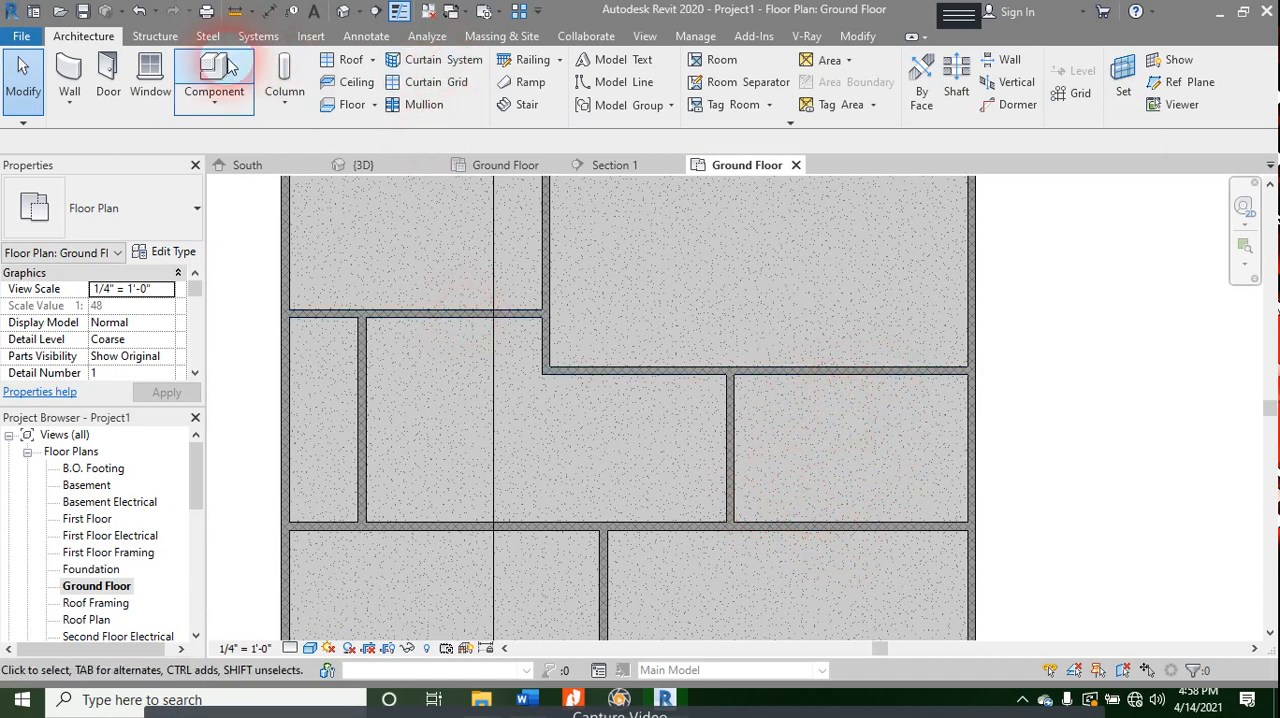
# - Start placing a component, begin loading a family and go to the US Imperial library folder
pyautogui.click(212, 84)
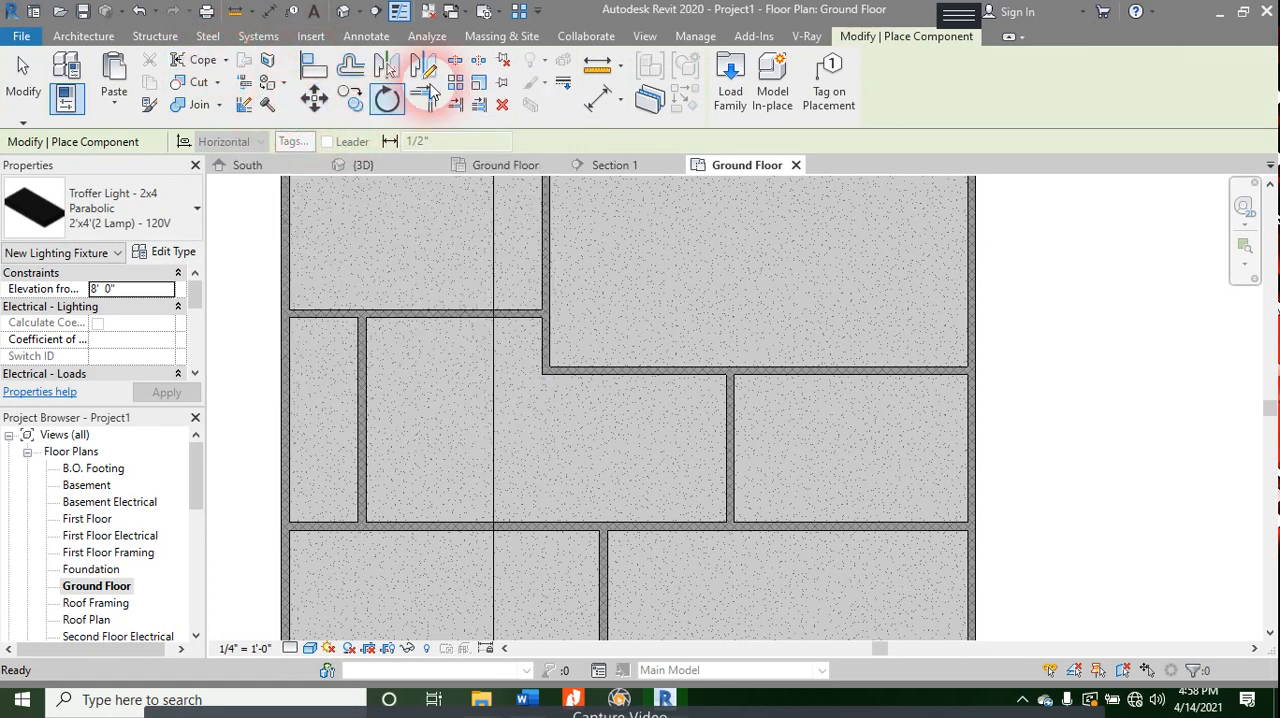
pyautogui.click(722, 100)
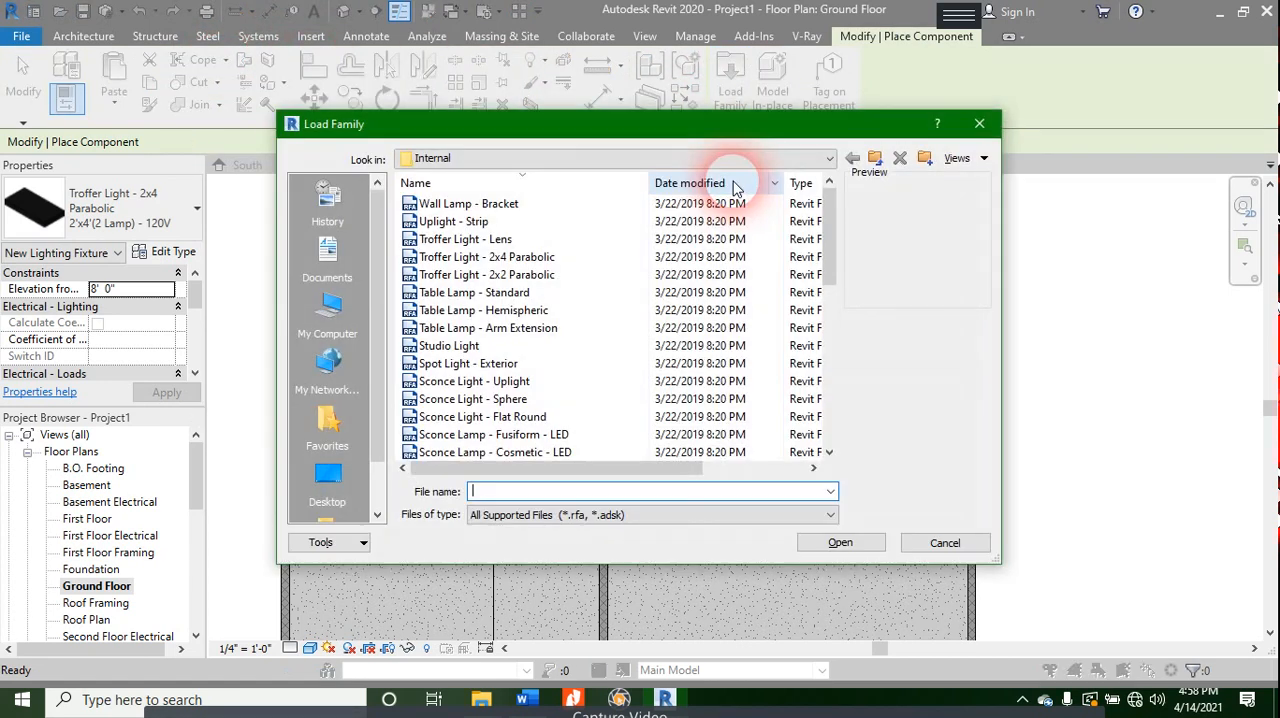
pyautogui.click(523, 162)
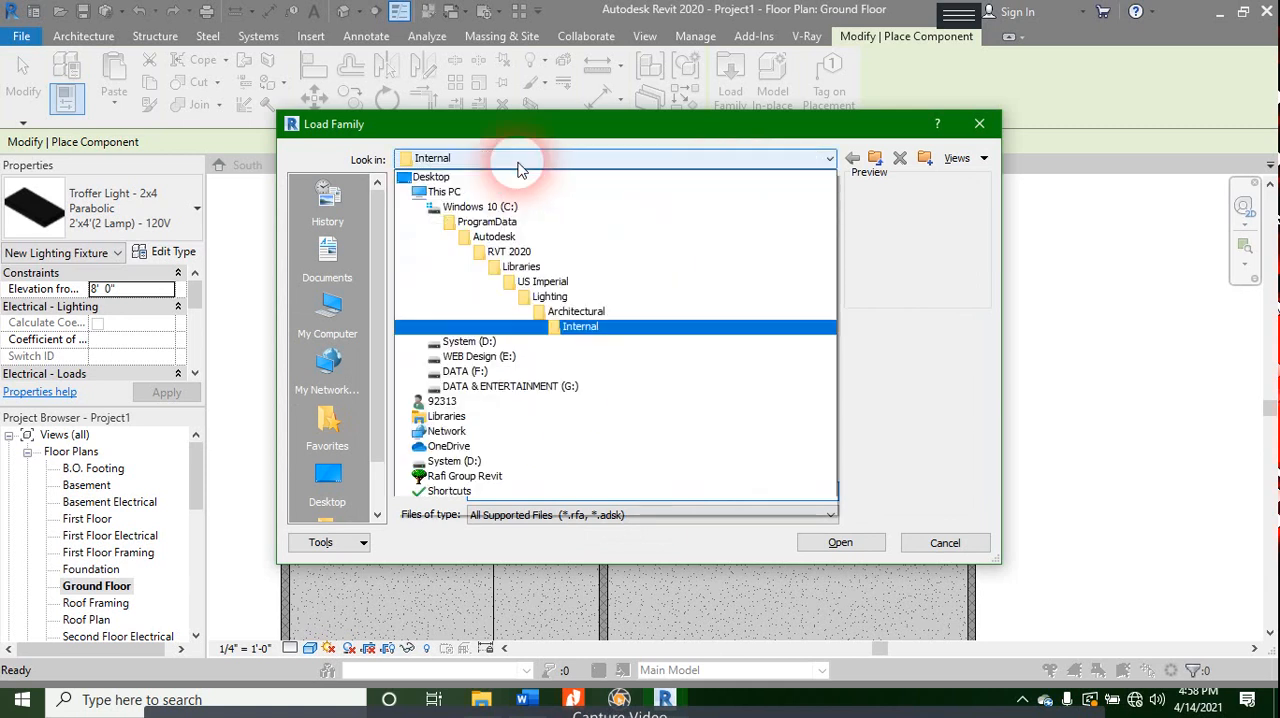
pyautogui.click(524, 314)
pyautogui.click(540, 162)
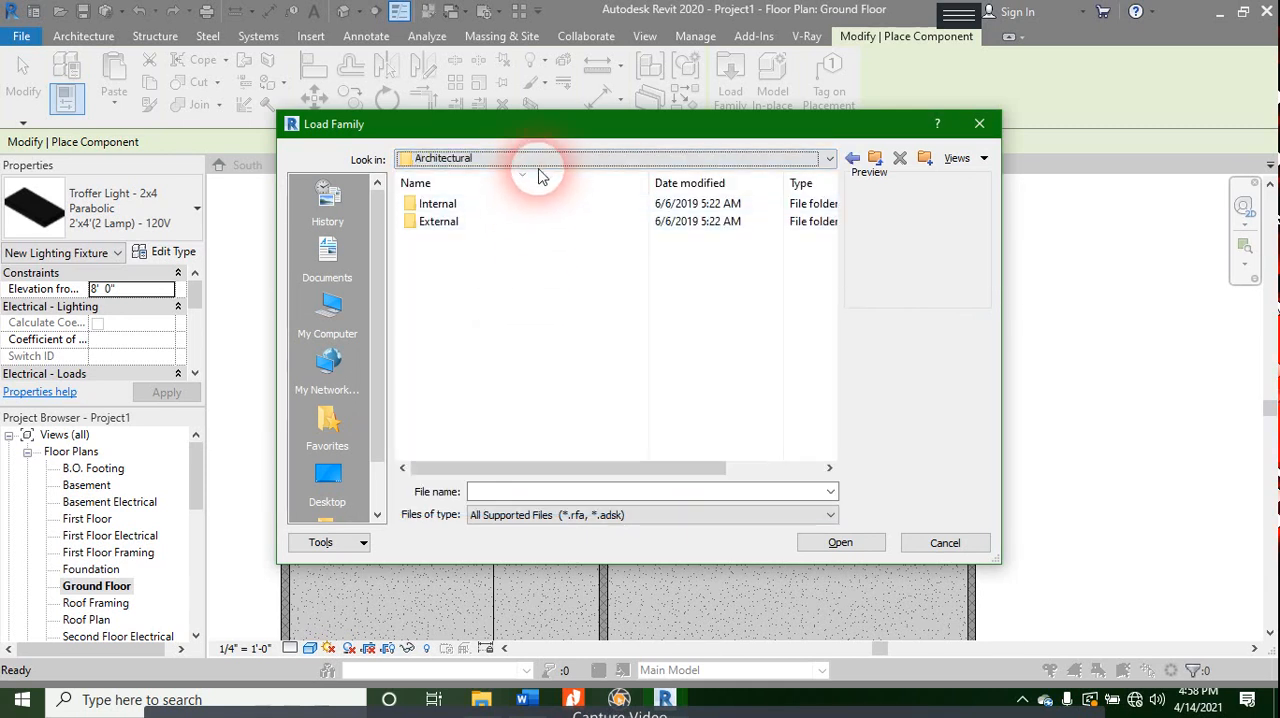
pyautogui.click(546, 284)
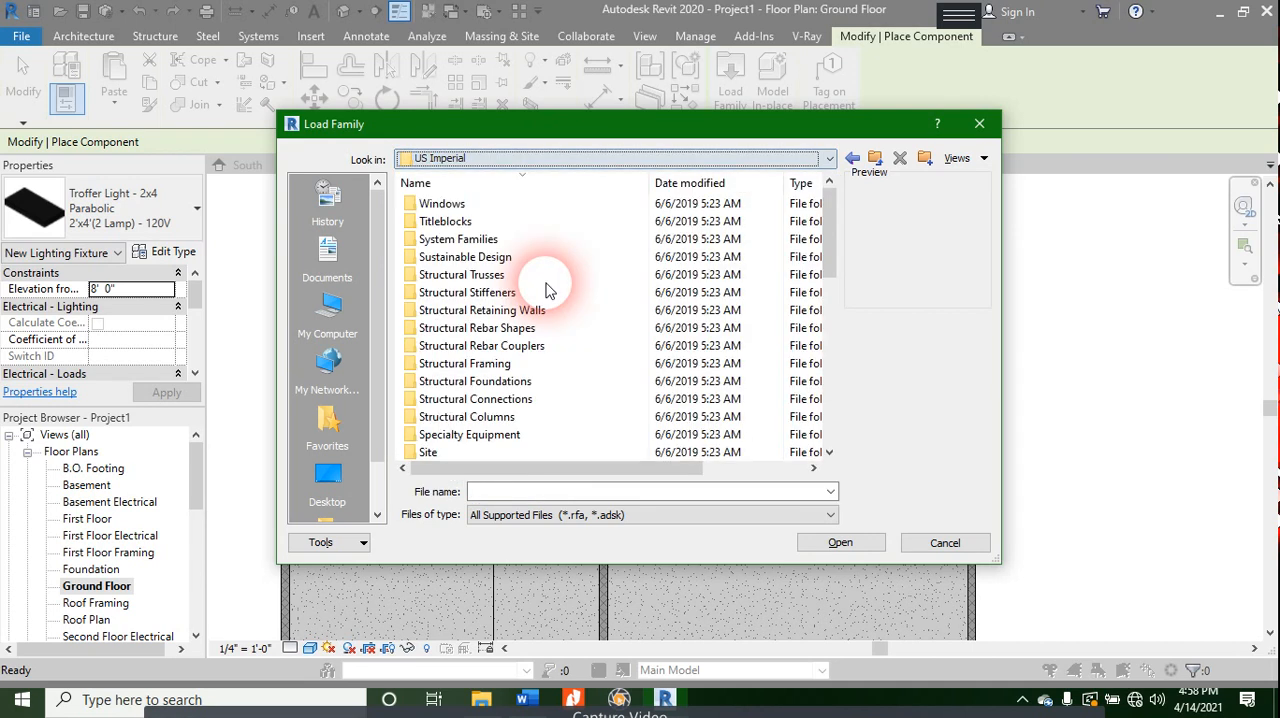
# - Open the Casework folder in the US Imperial library and look through its cabinet, shelving and counter top subfolders
pyautogui.scroll(-6, 537, 371)
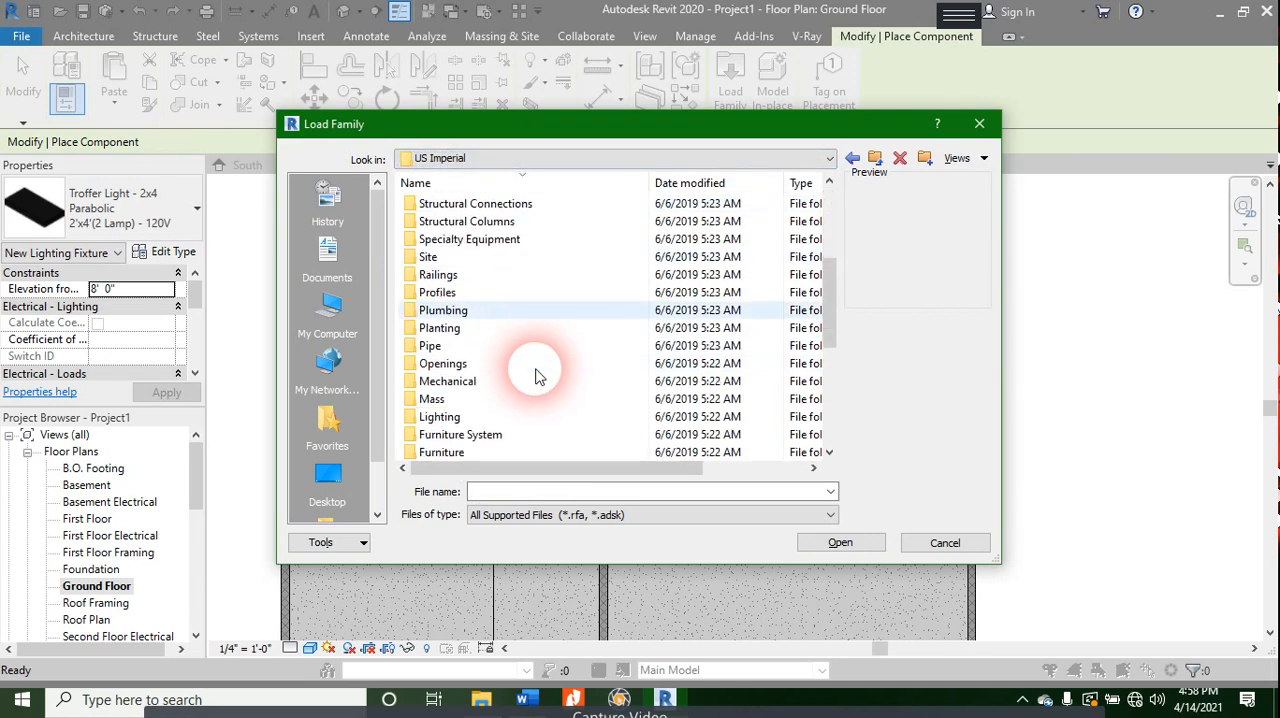
pyautogui.scroll(6, 537, 373)
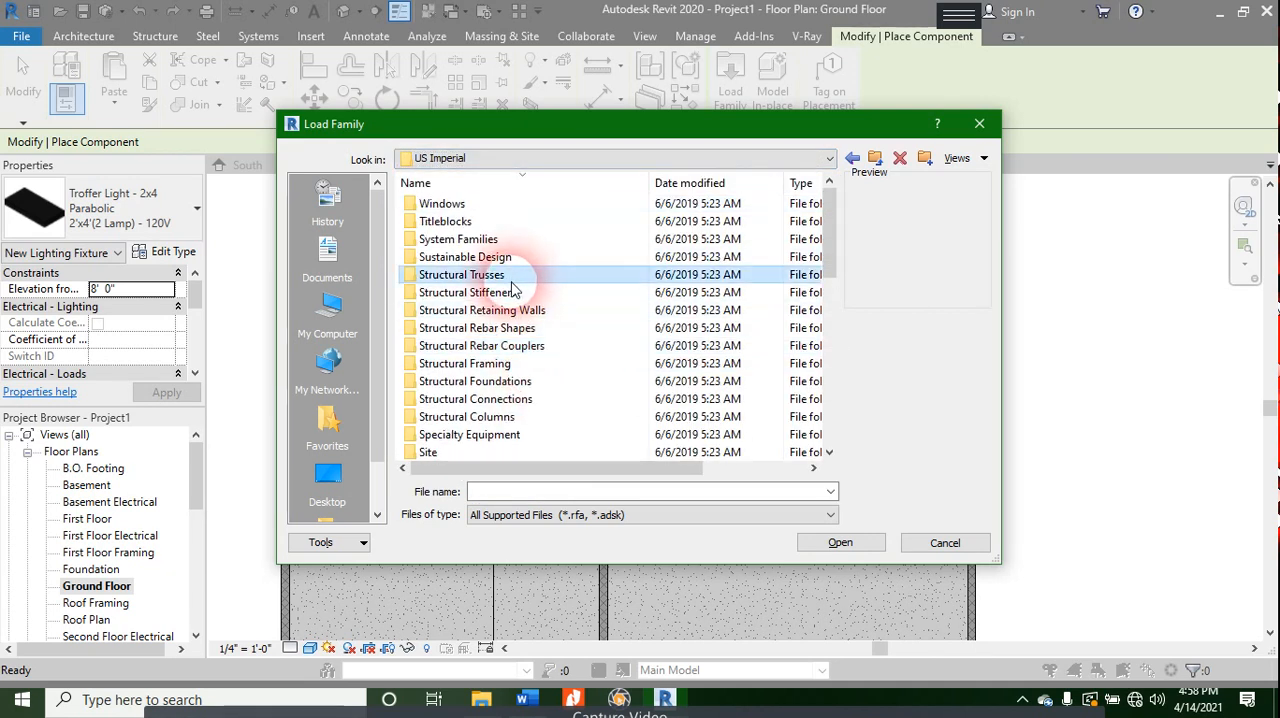
pyautogui.scroll(10, 510, 292)
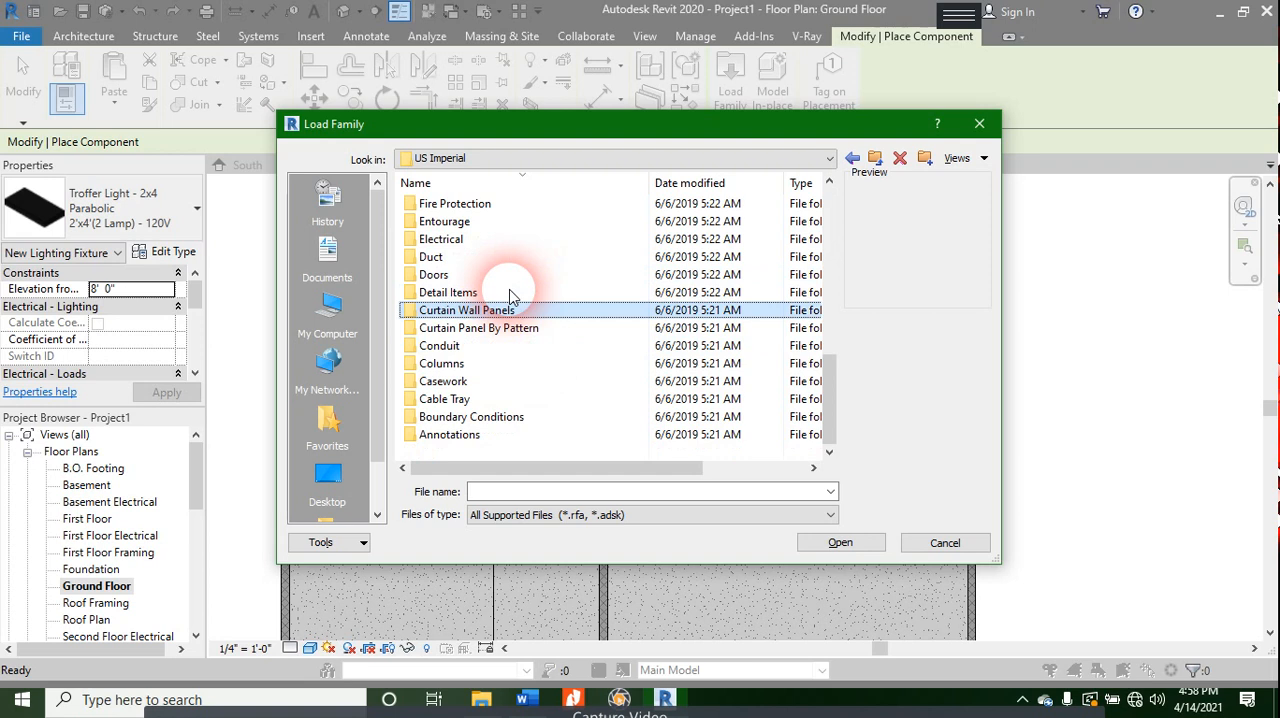
pyautogui.click(466, 381)
pyautogui.doubleClick(466, 381)
pyautogui.click(513, 204)
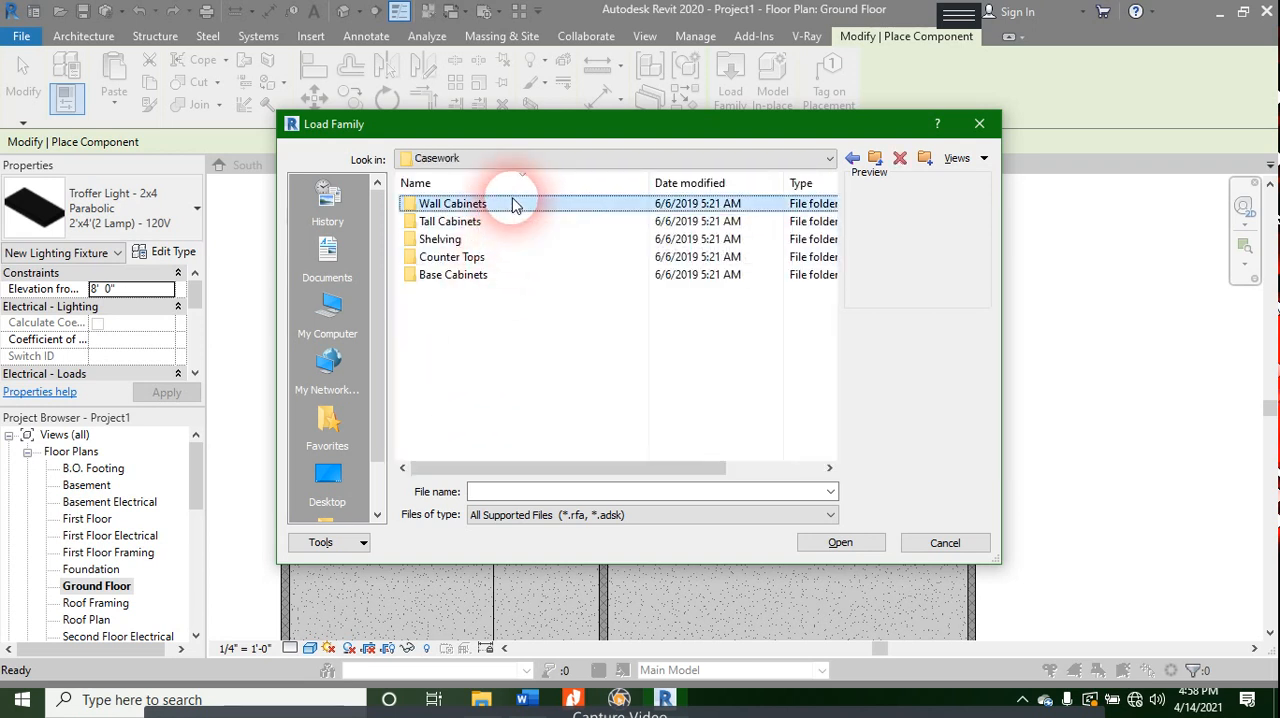
pyautogui.press('Down')
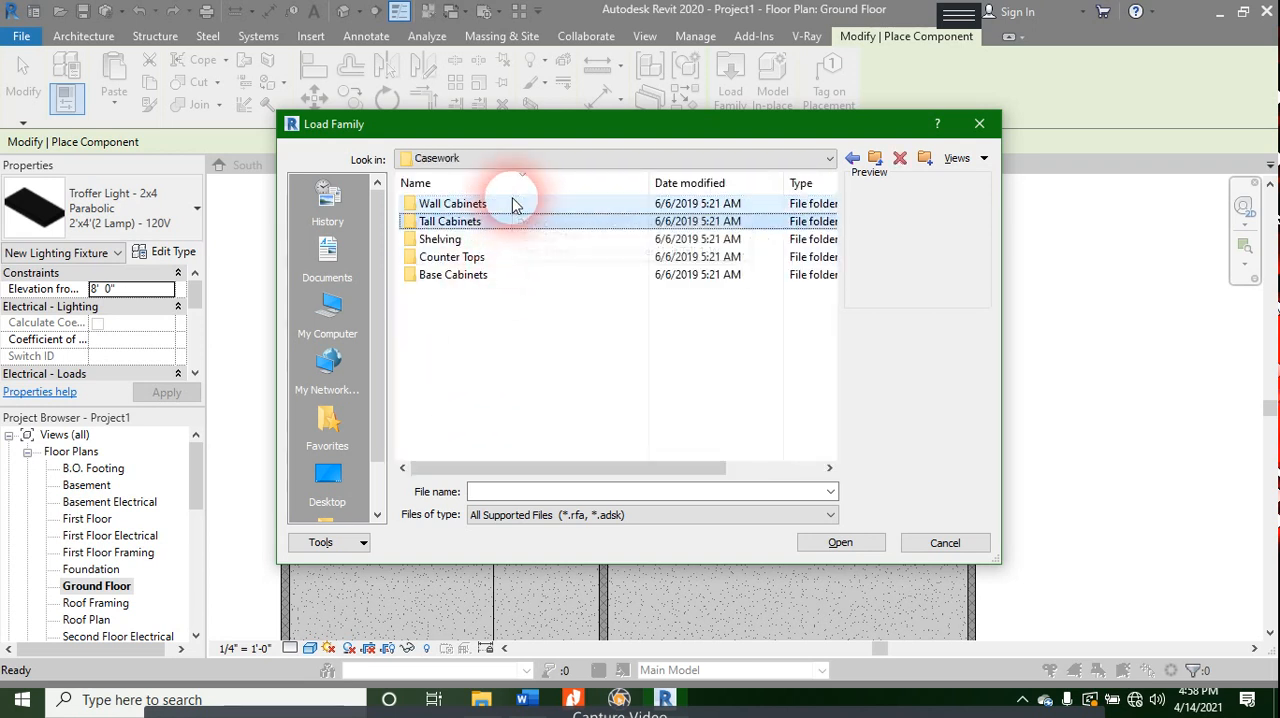
pyautogui.press('Down')
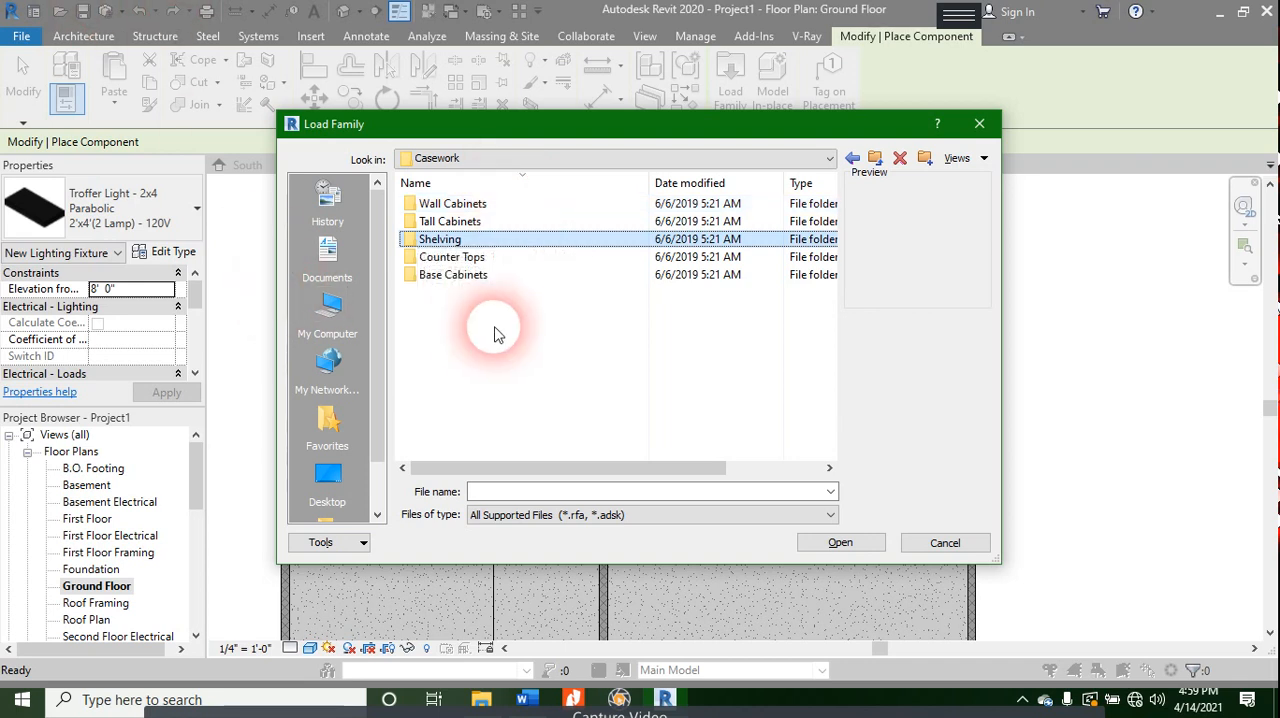
# - Load the Vanity Cabinet-Double Door & 4 Drawer family from the Base Cabinets folder and close the {3D} view
pyautogui.doubleClick(487, 272)
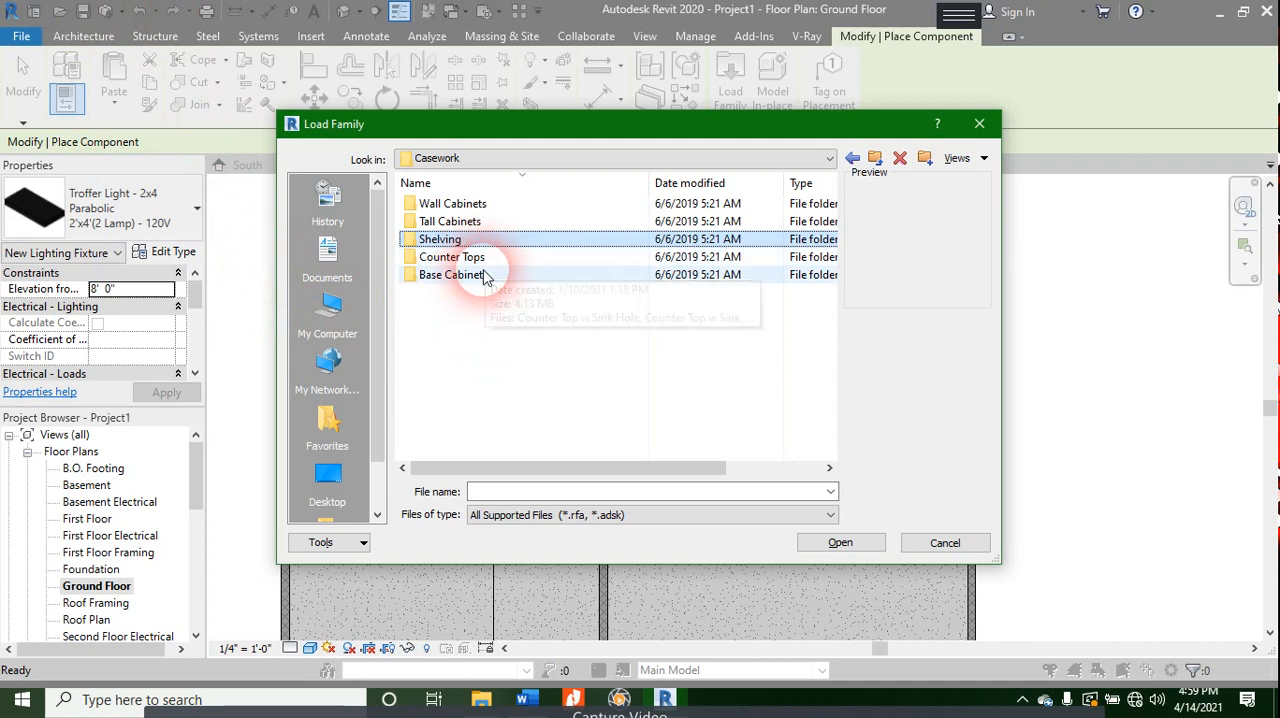
pyautogui.click(489, 276)
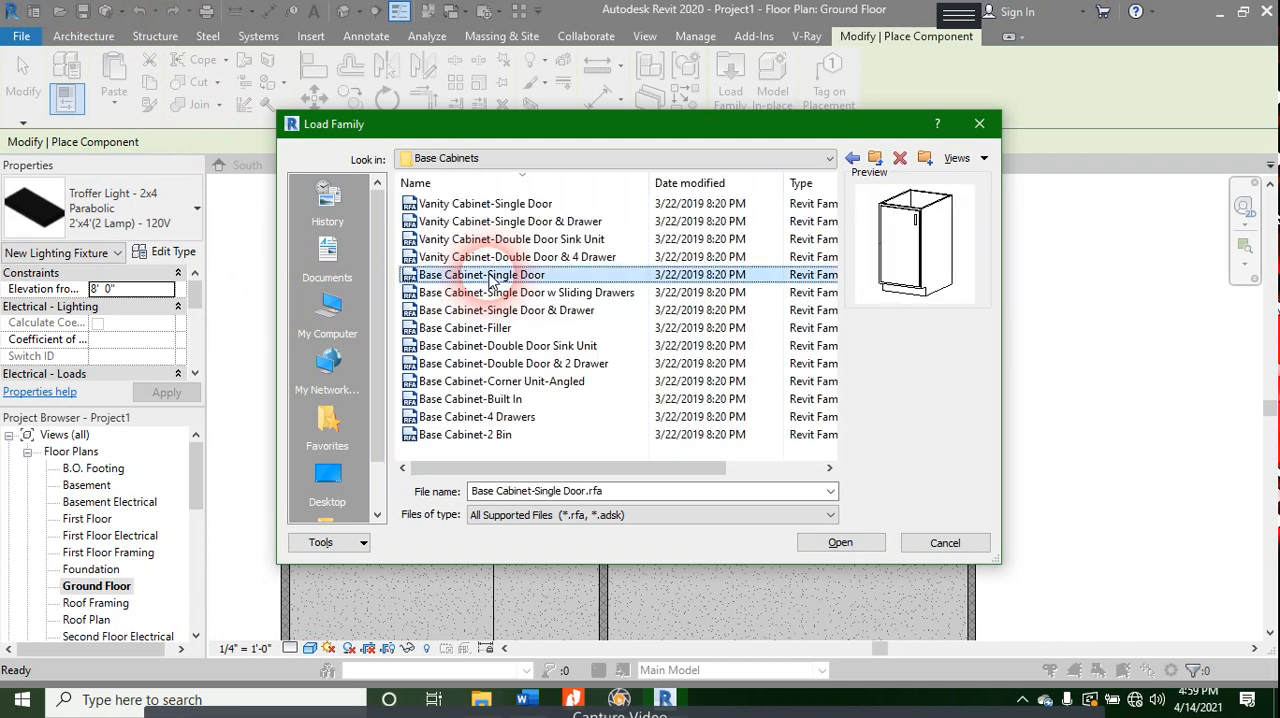
pyautogui.press('Up')
pyautogui.press('Up')
pyautogui.press('Up')
pyautogui.press('Up')
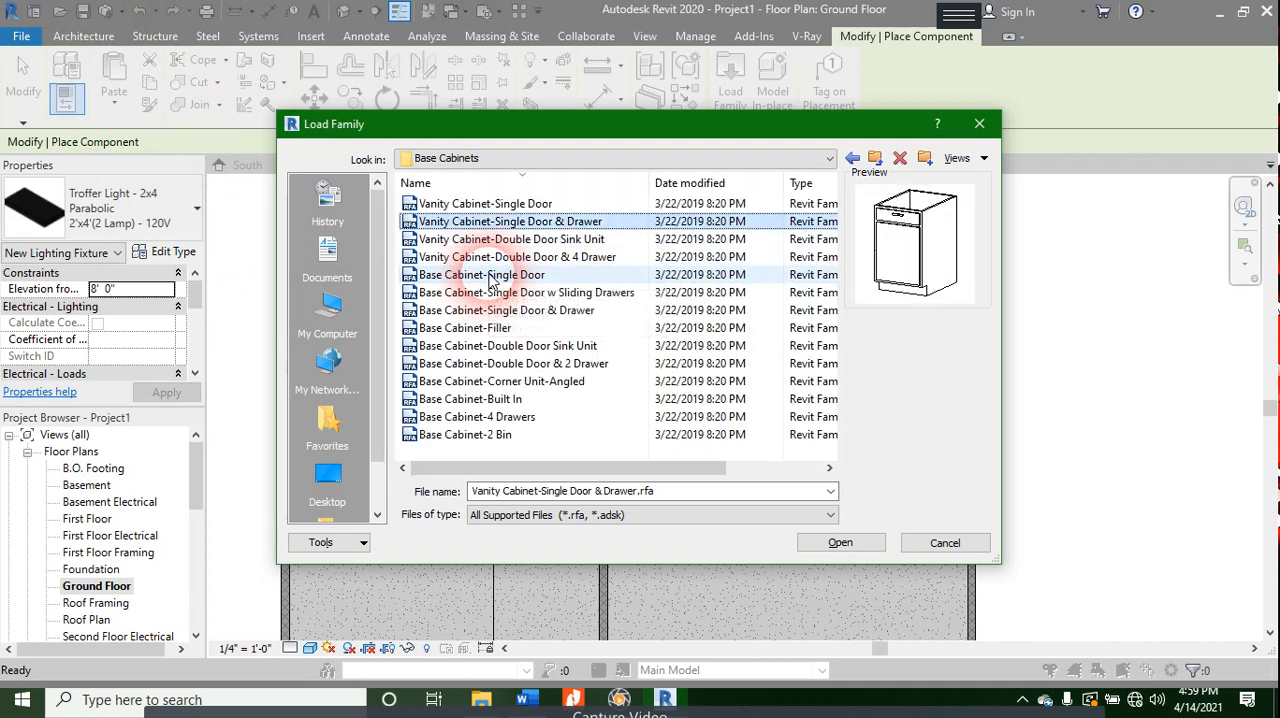
pyautogui.press('Down')
pyautogui.press('Down')
pyautogui.press('Down')
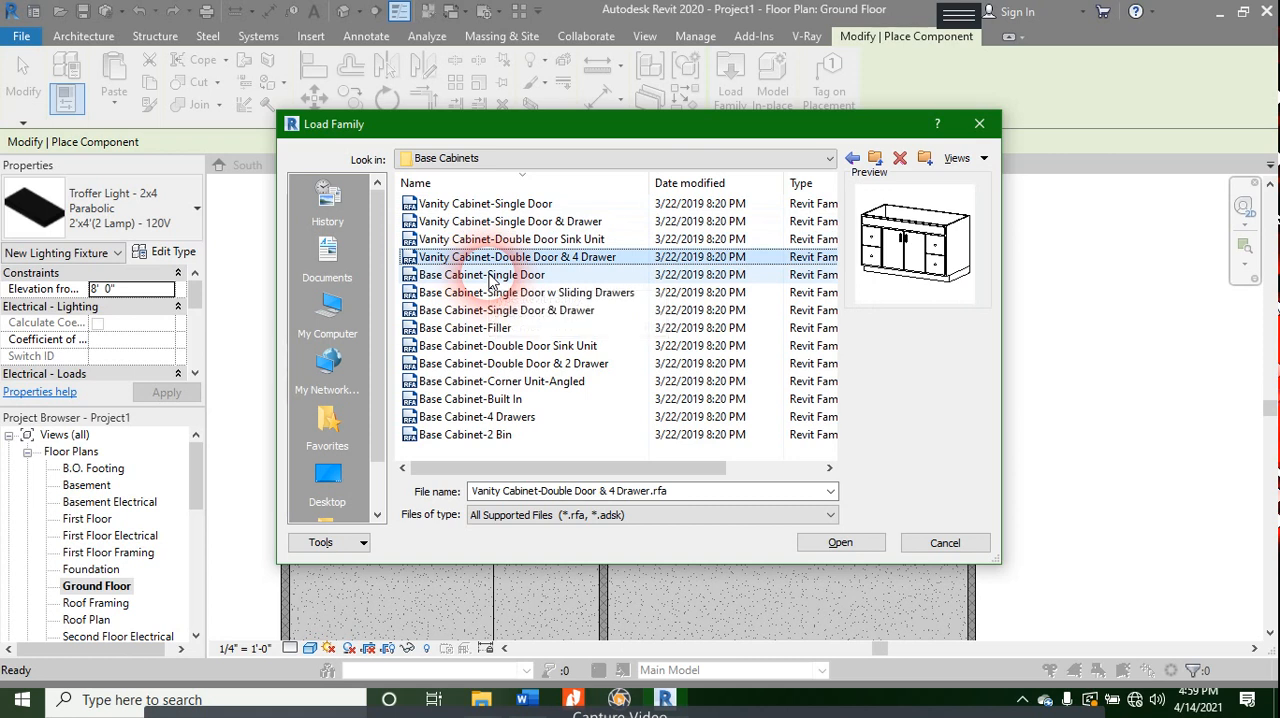
pyautogui.click(839, 548)
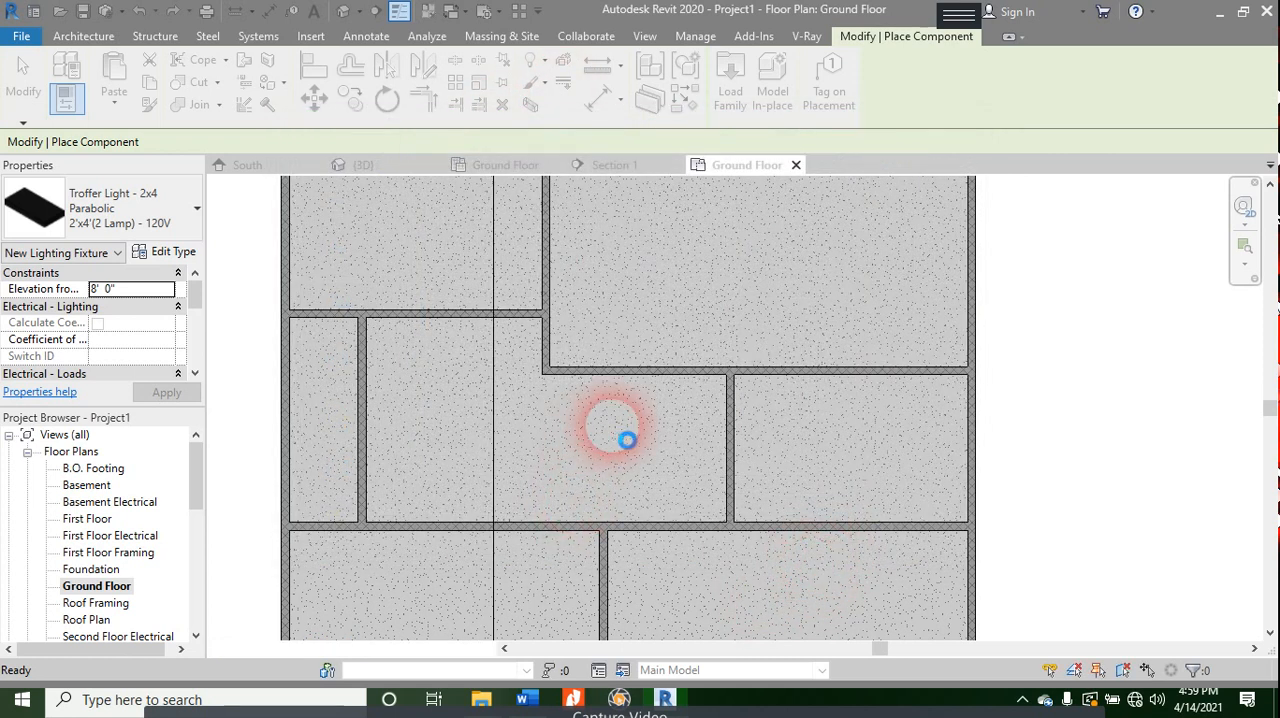
pyautogui.click(435, 166)
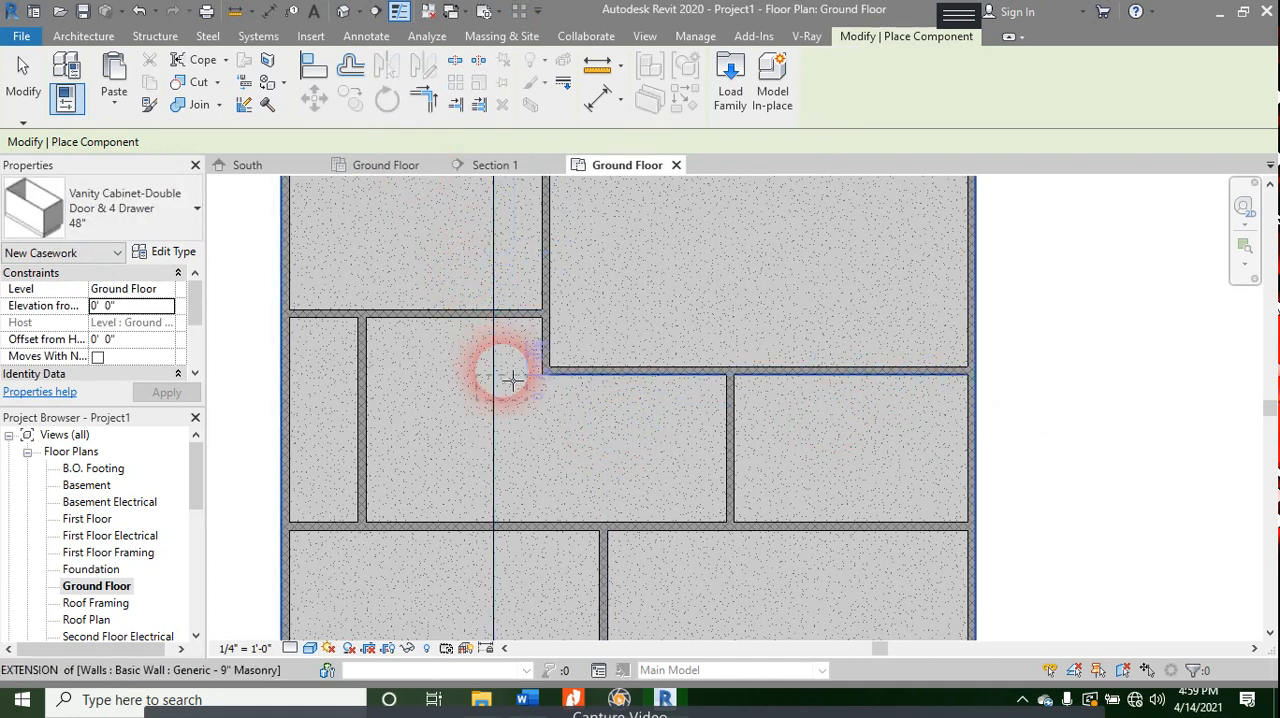
# - Try placing a 48" vanity cabinet near the upper-left room's top-left corner, off the top wall, and remove it
pyautogui.moveTo(432, 282); pyautogui.dragTo(522, 490, button='middle')
pyautogui.moveTo(433, 348); pyautogui.dragTo(432, 344, button='middle')
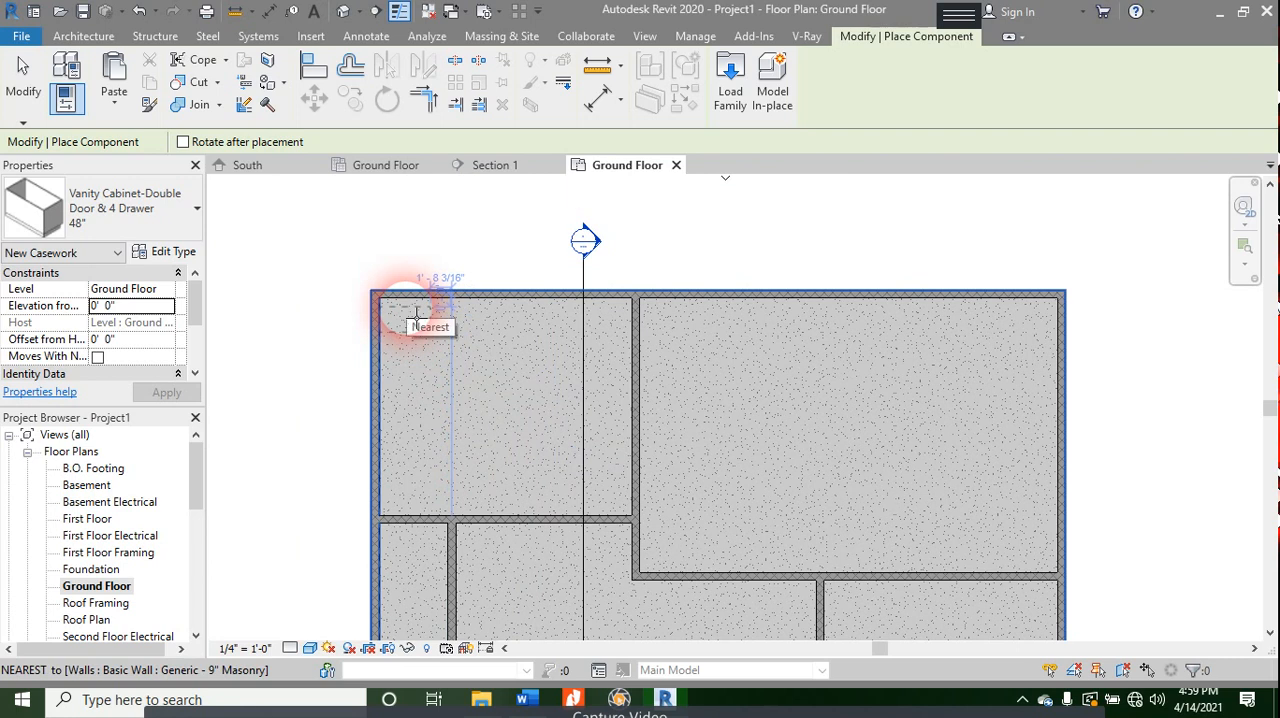
pyautogui.click(416, 318)
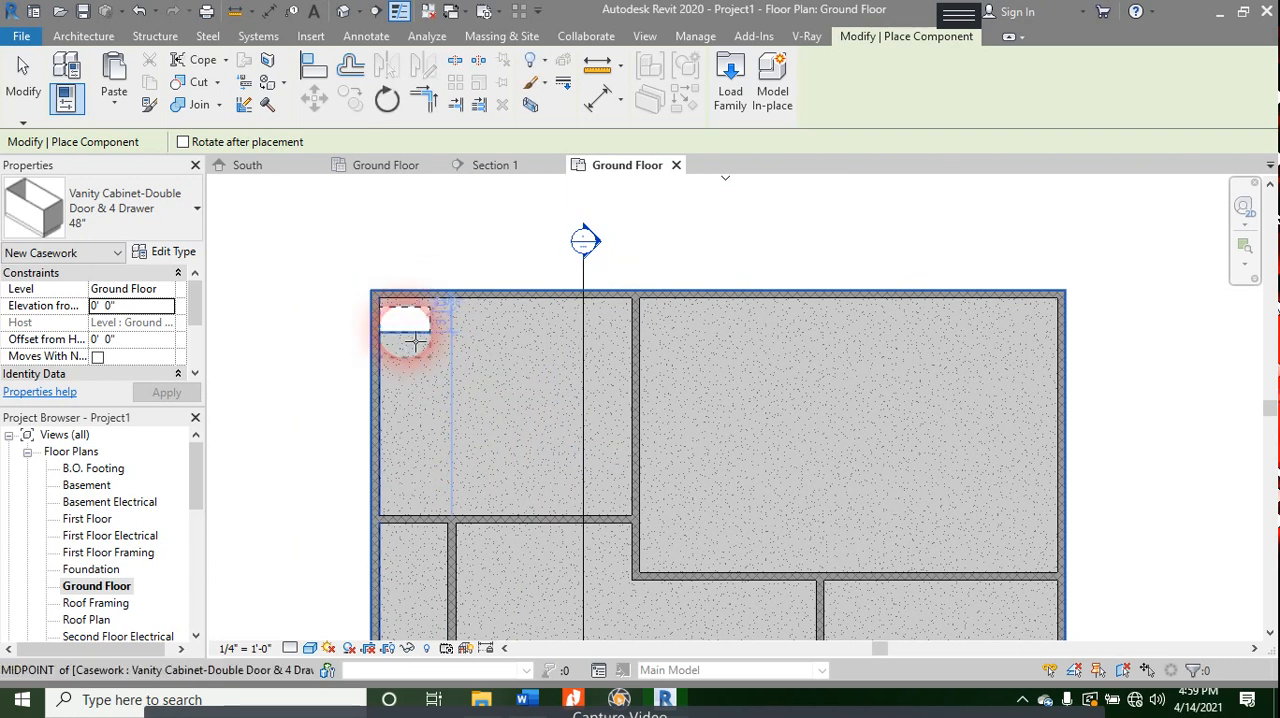
pyautogui.scroll(3, 416, 340)
pyautogui.press('Escape')
pyautogui.press('Escape')
pyautogui.click(407, 330)
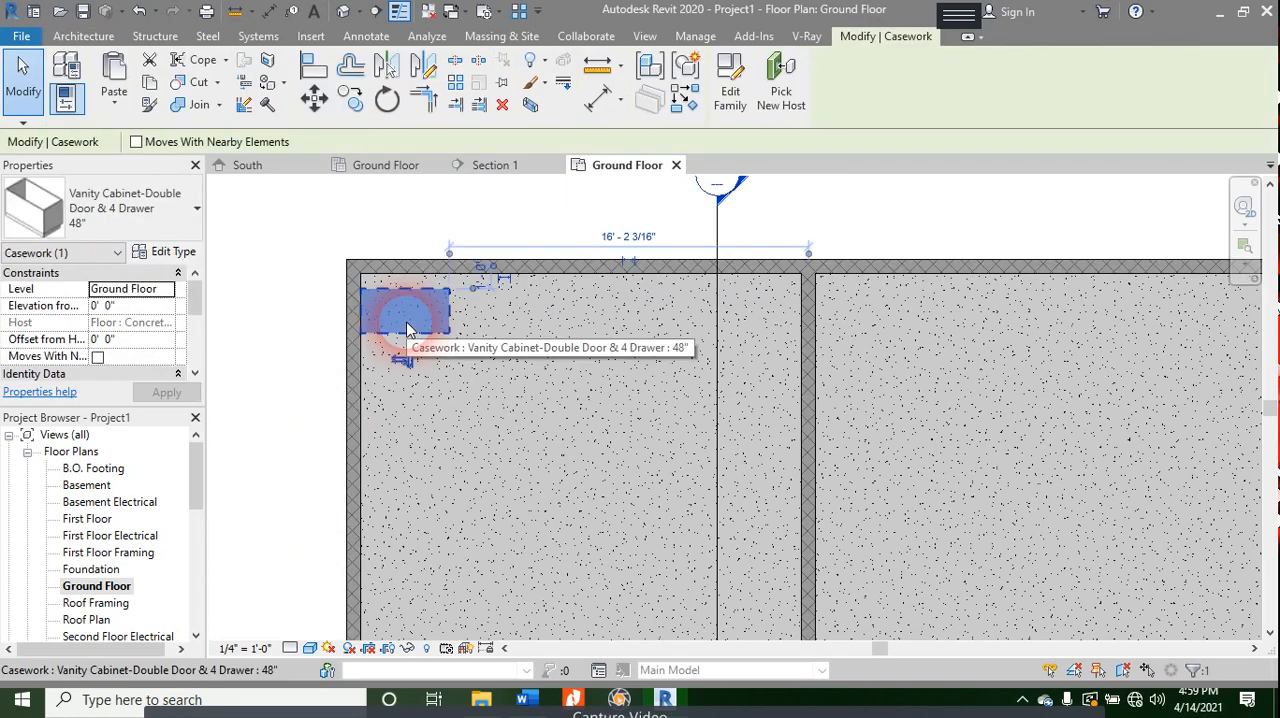
pyautogui.press('Escape')
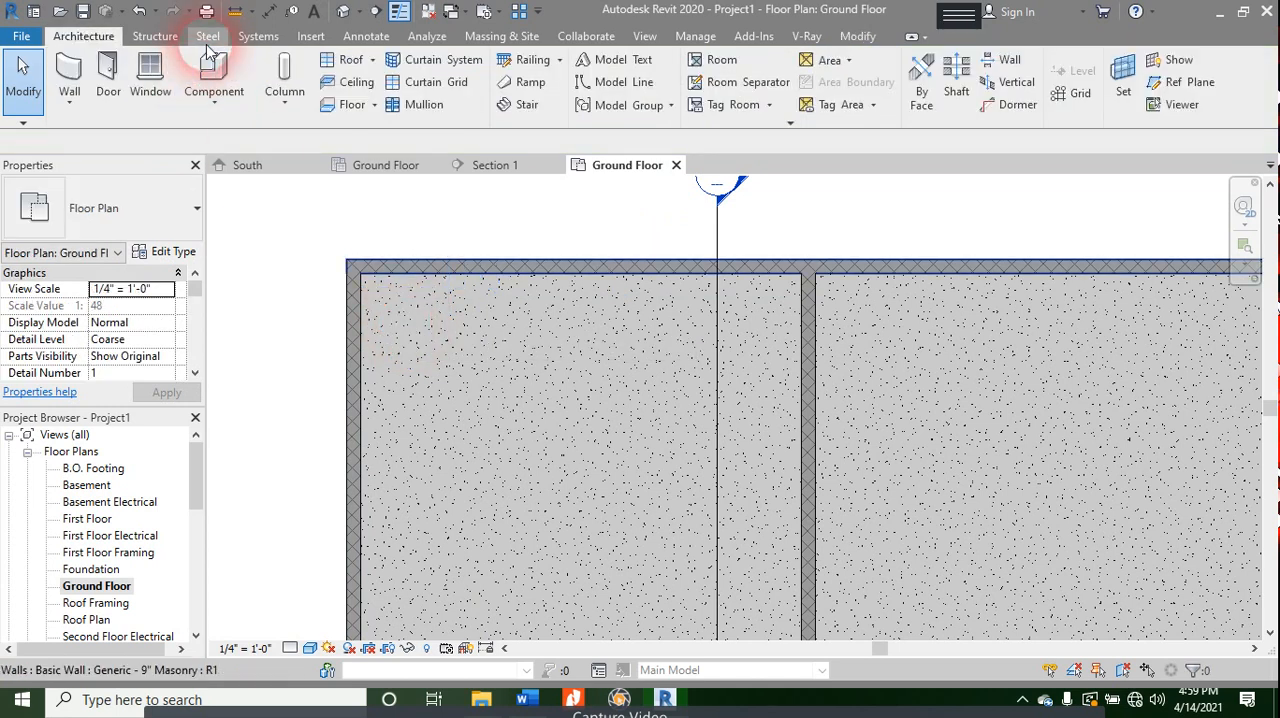
# - Place a 48" Vanity Cabinet-Double Door & 4 Drawer flush against both walls in the upper-left room's top-left corner
pyautogui.click(220, 93)
pyautogui.click(222, 135)
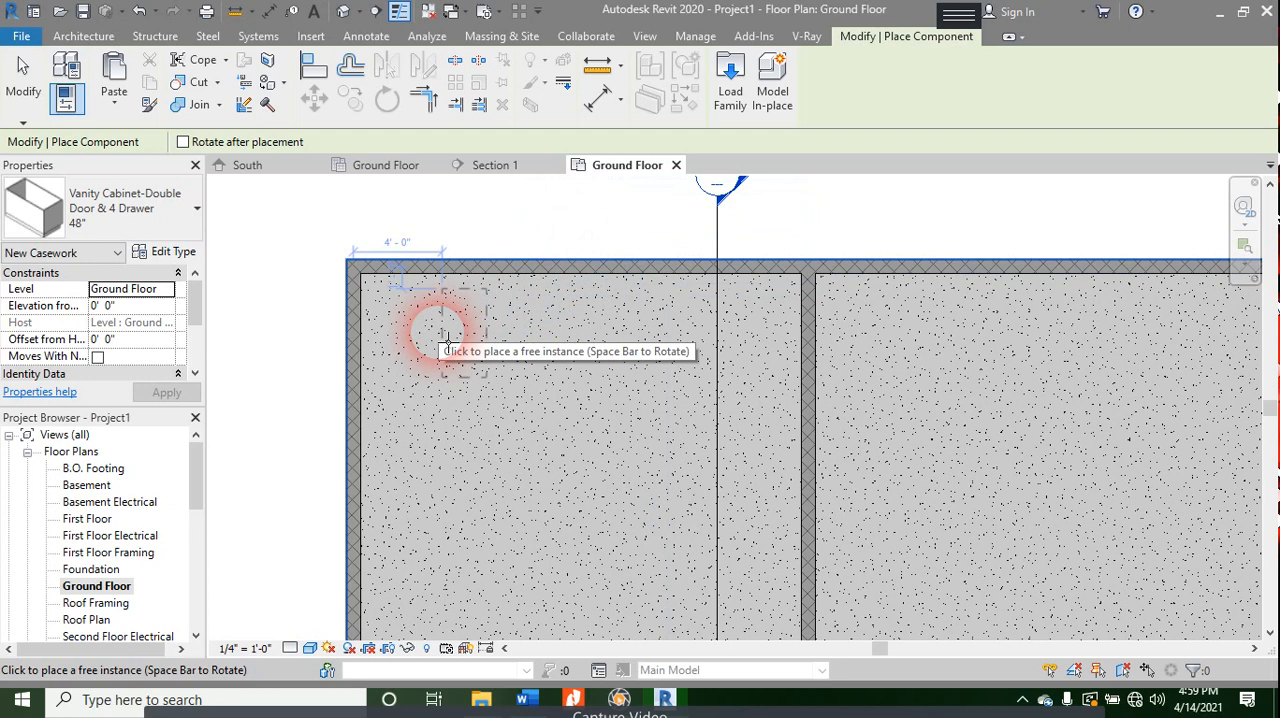
pyautogui.click(409, 286)
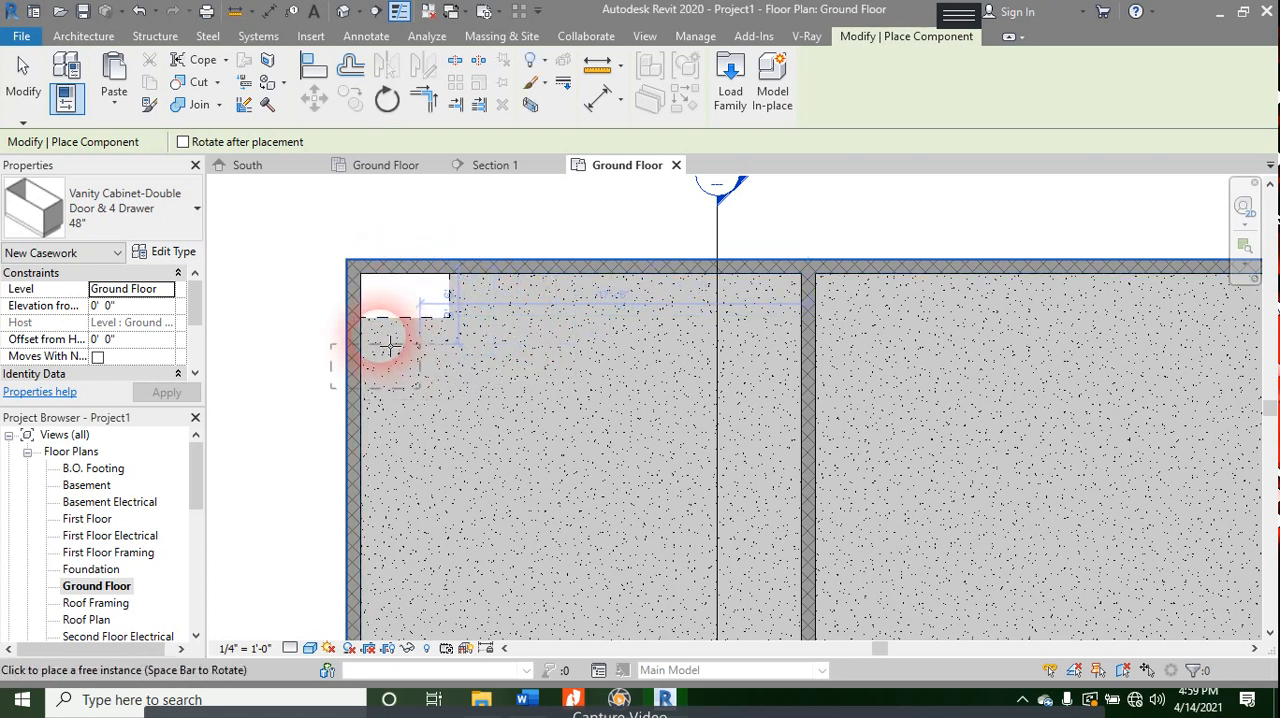
# - Try to load the Base Cabinet-Single Door & Drawer family from the Base Cabinets folder
pyautogui.press('Escape')
pyautogui.press('Escape')
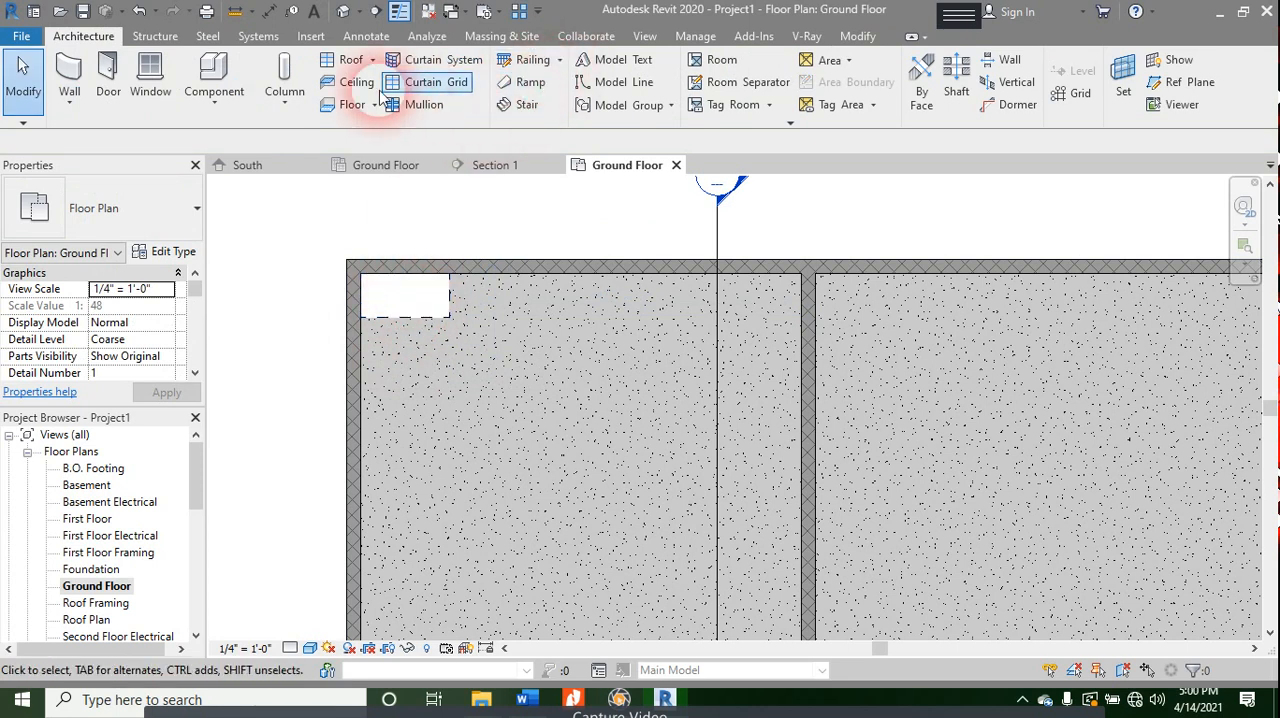
pyautogui.click(247, 92)
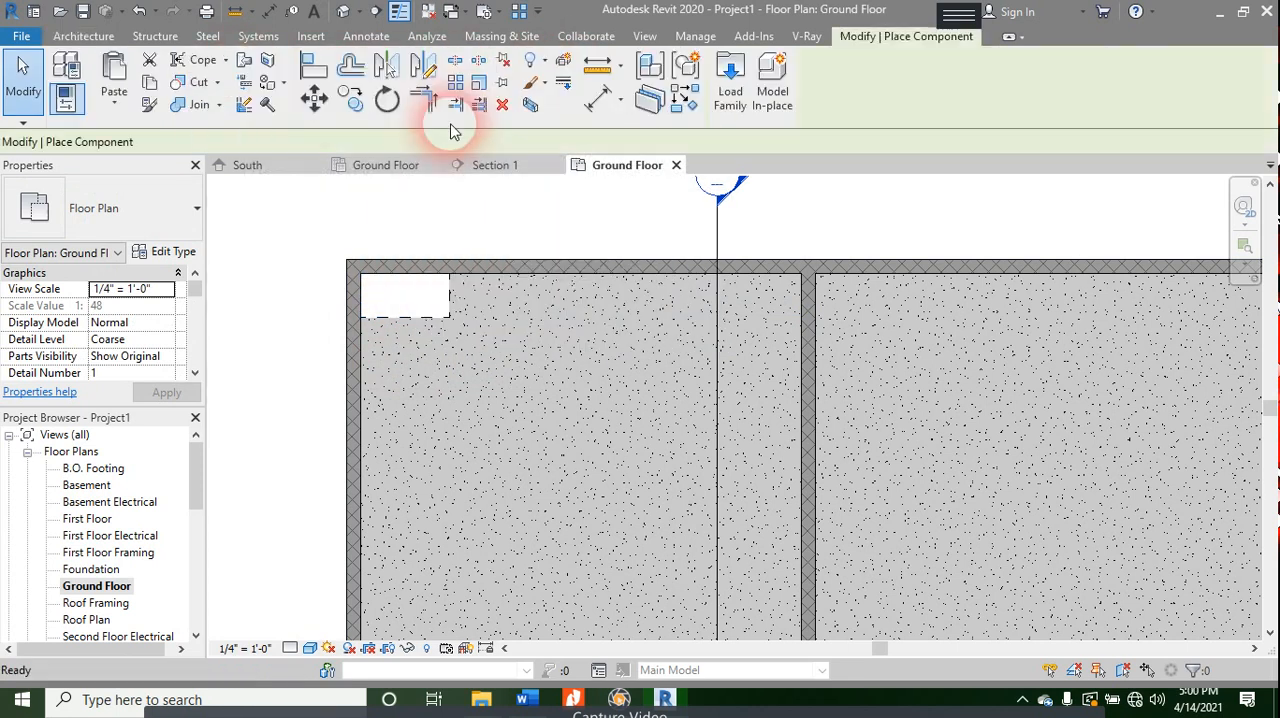
pyautogui.click(730, 80)
pyautogui.click(500, 275)
pyautogui.click(520, 290)
pyautogui.press('Down')
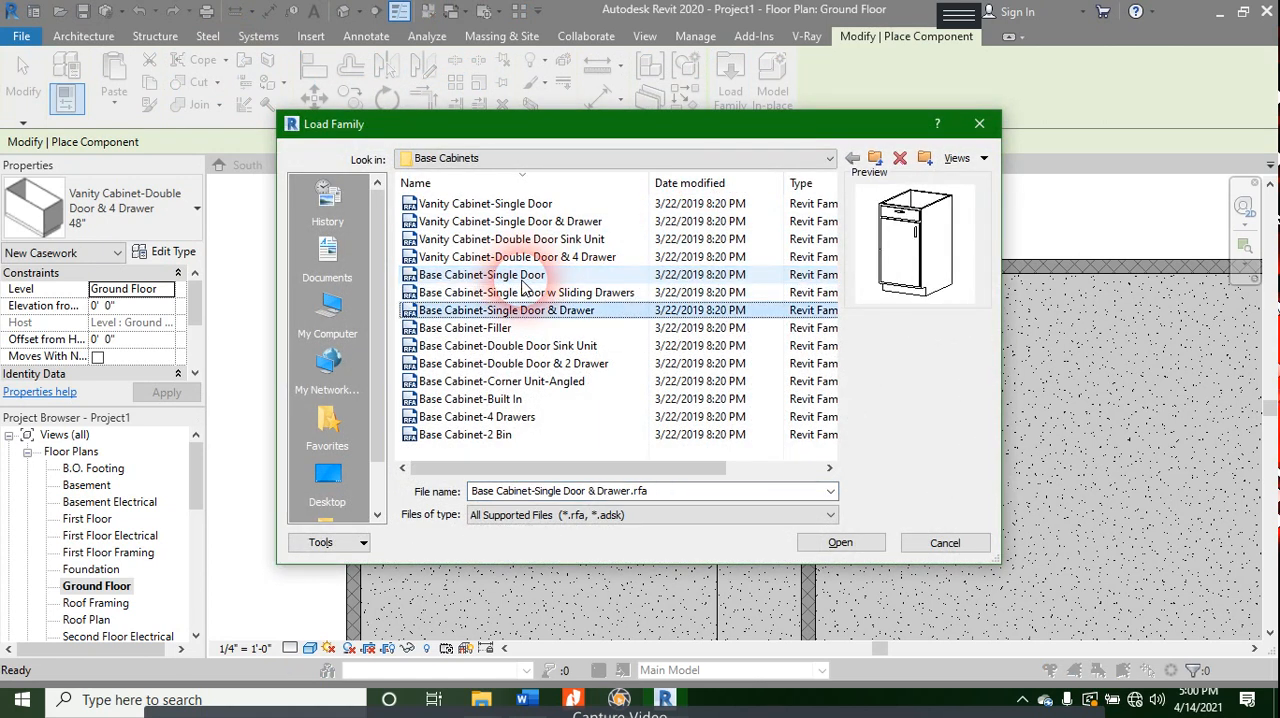
pyautogui.doubleClick(583, 313)
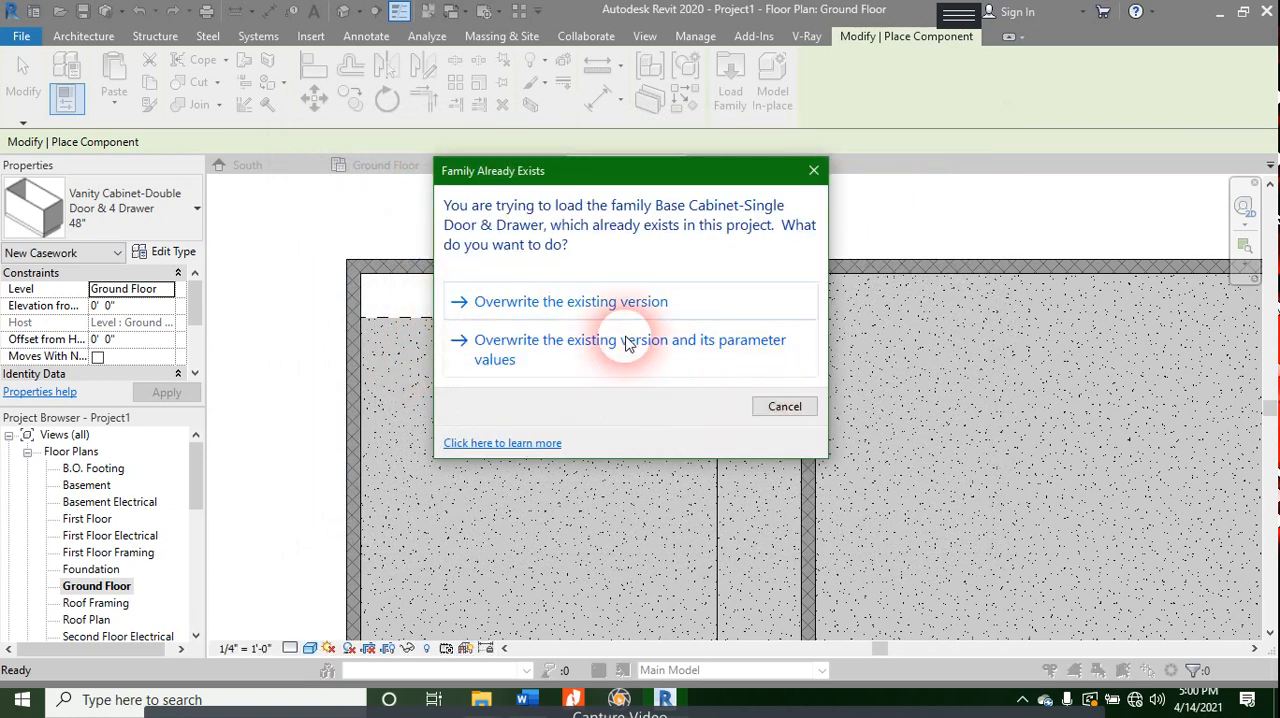
pyautogui.click(600, 368)
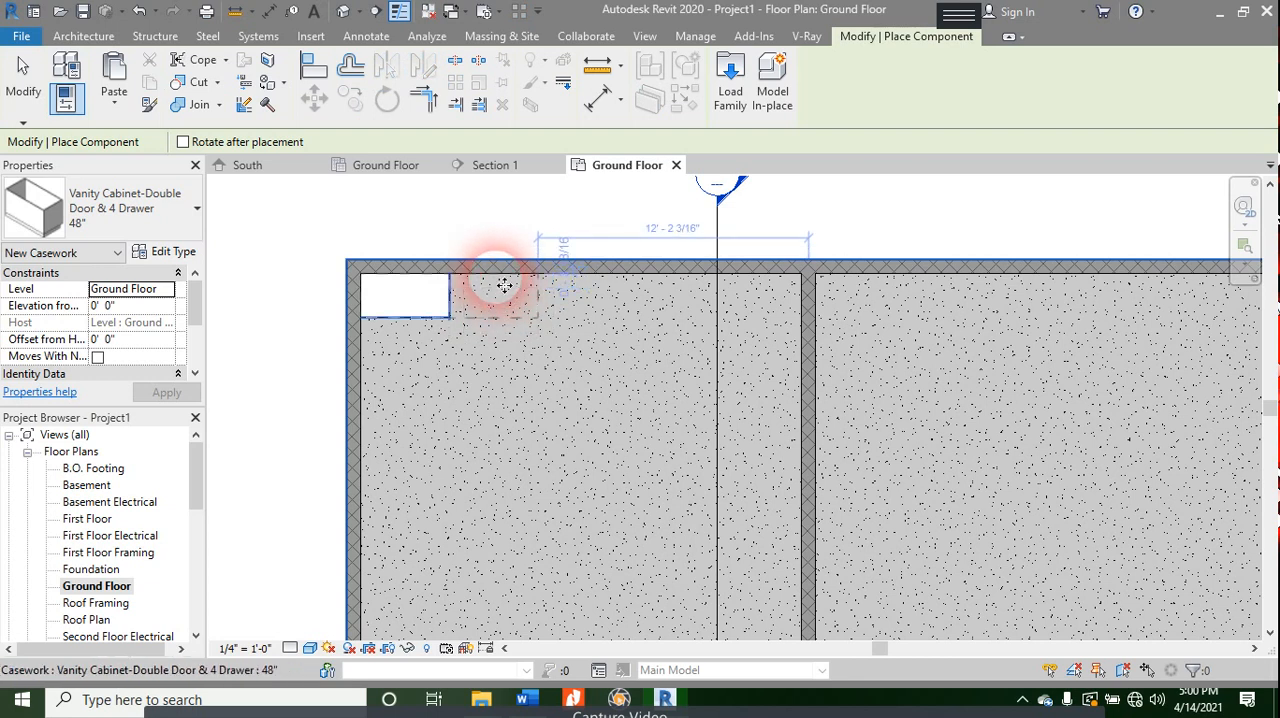
# - Preview several base cabinet families and try to load Base Cabinet-Corner Unit-Angled
pyautogui.click(731, 88)
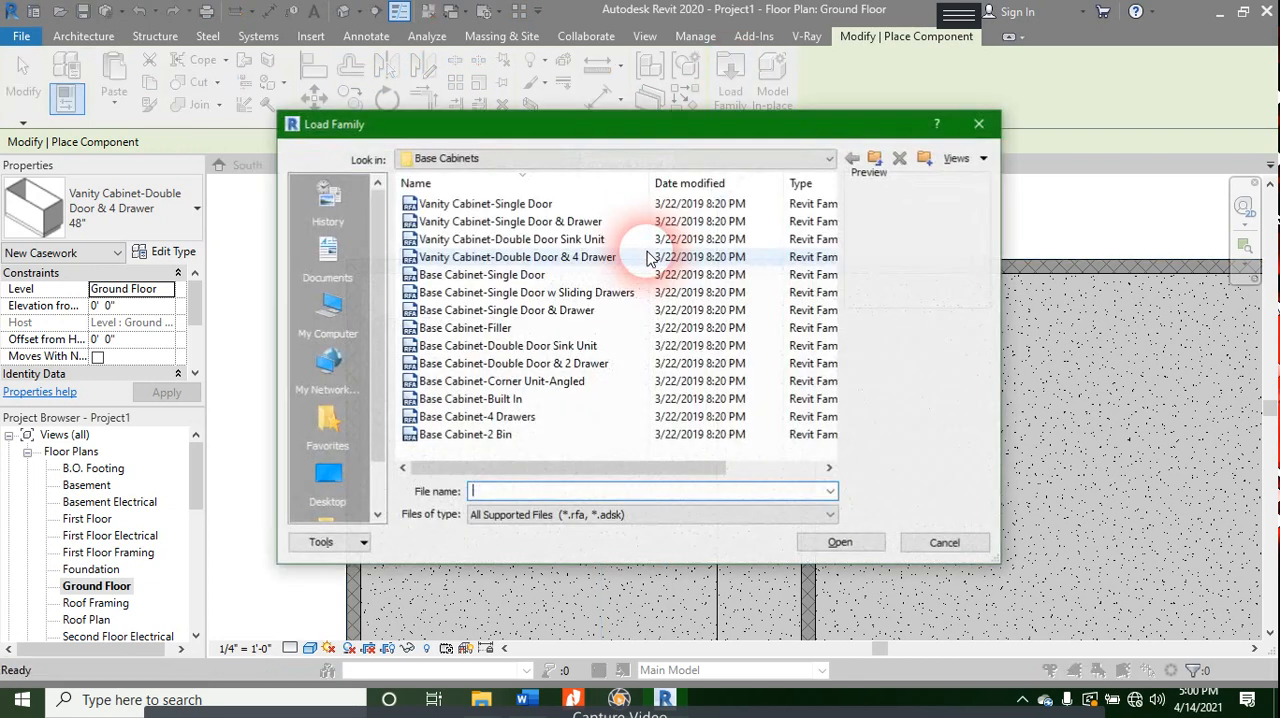
pyautogui.click(540, 257)
pyautogui.click(518, 292)
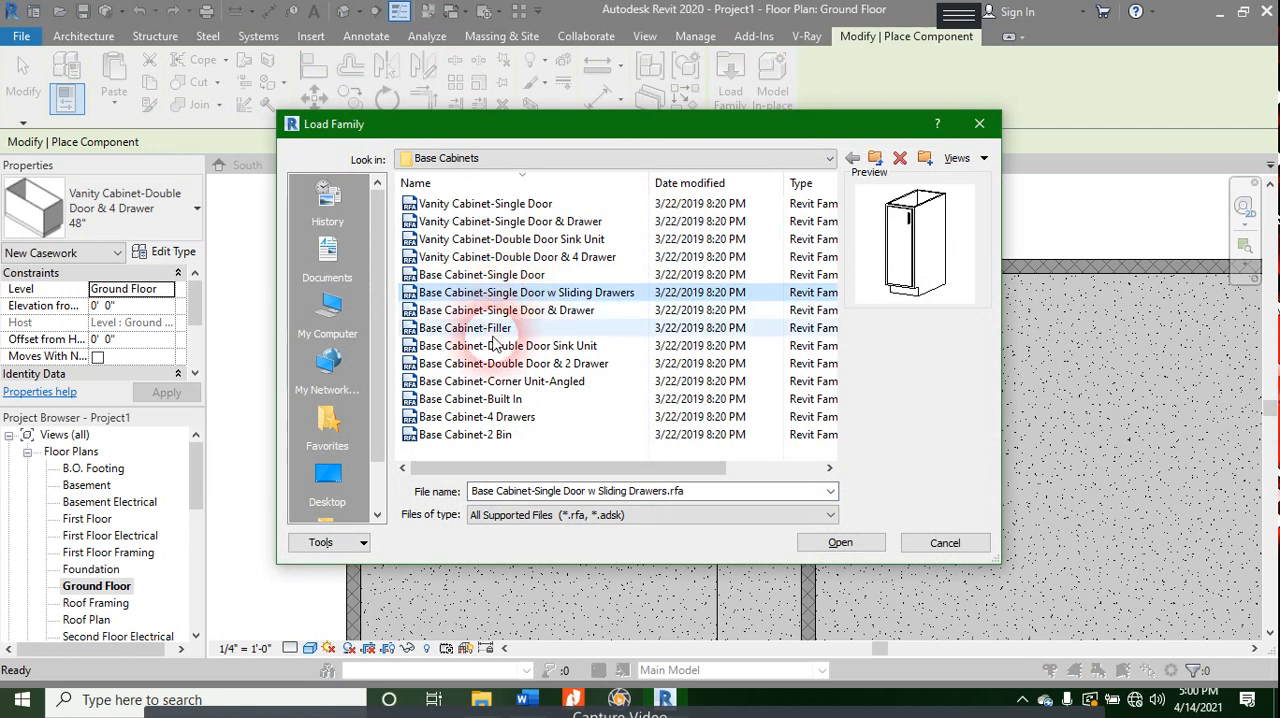
pyautogui.click(488, 330)
pyautogui.click(500, 381)
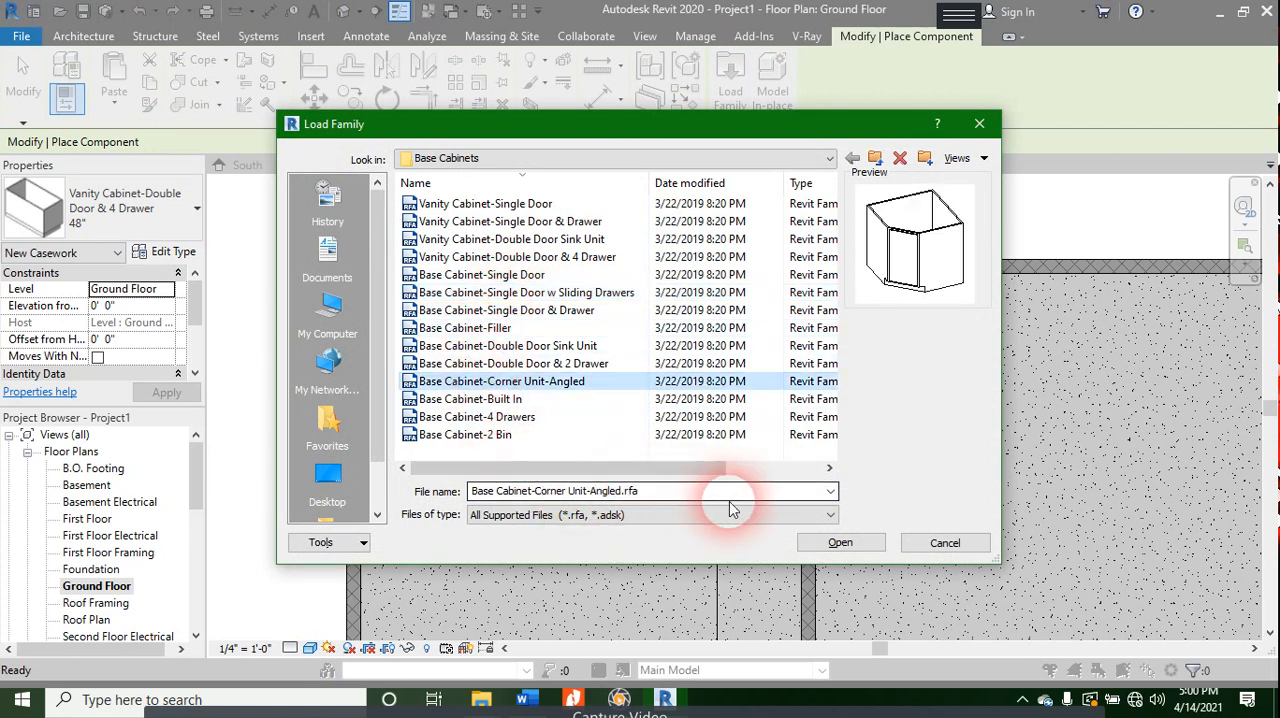
pyautogui.click(805, 542)
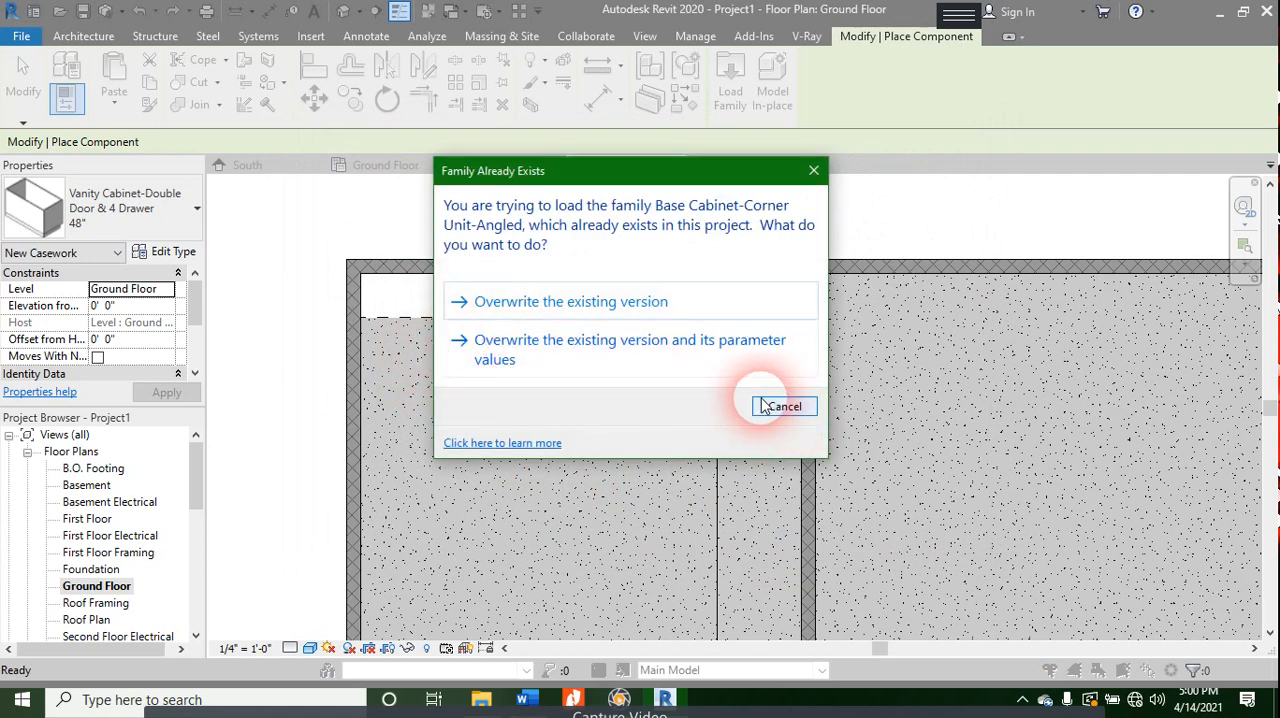
# - Place a second 48" Vanity Cabinet-Double Door & 4 Drawer against the upper-left room's top wall, directly beside the first one
pyautogui.click(680, 330)
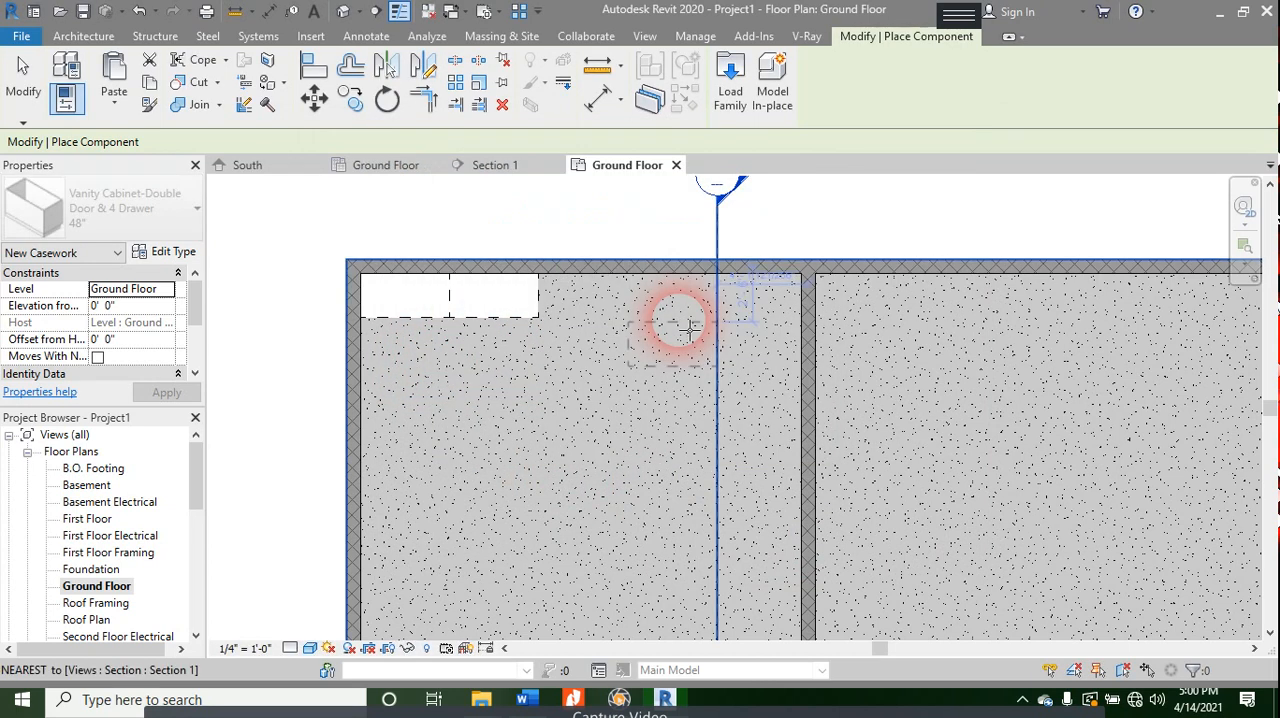
pyautogui.press('Escape')
pyautogui.press('Escape')
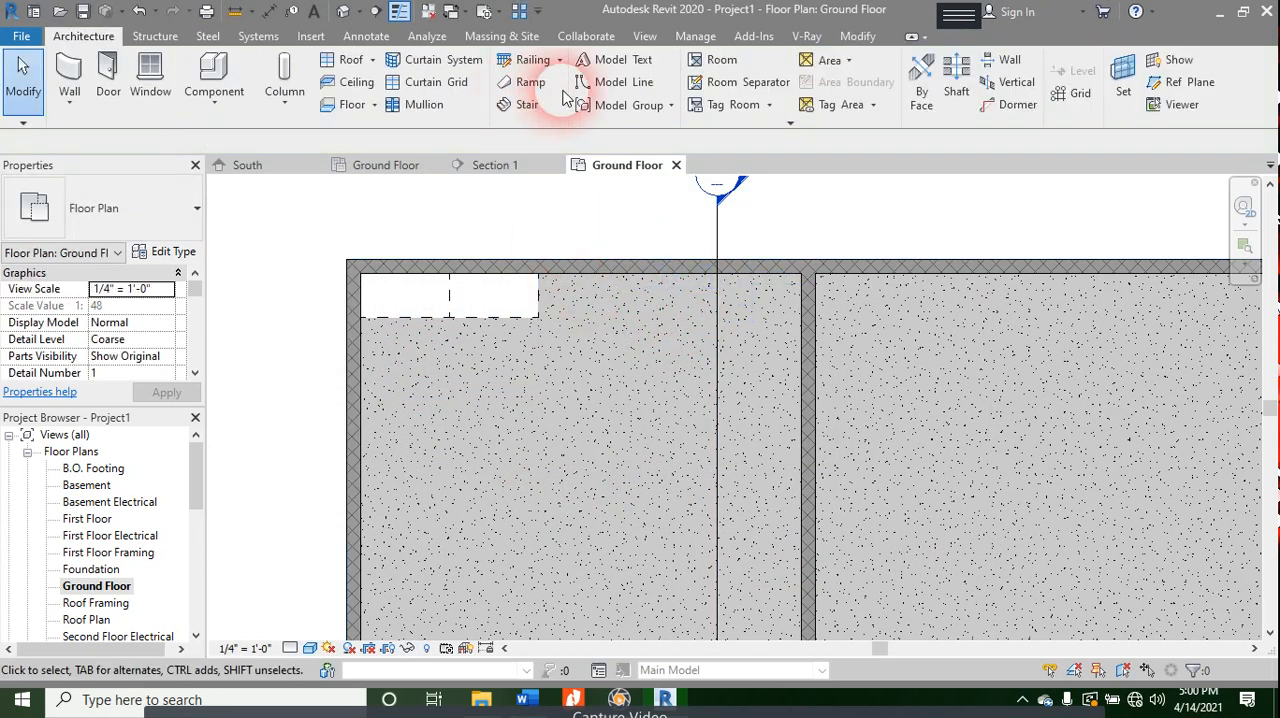
# - Compare the remaining base cabinet families and load Base Cabinet-4 Drawers for placement
pyautogui.click(214, 64)
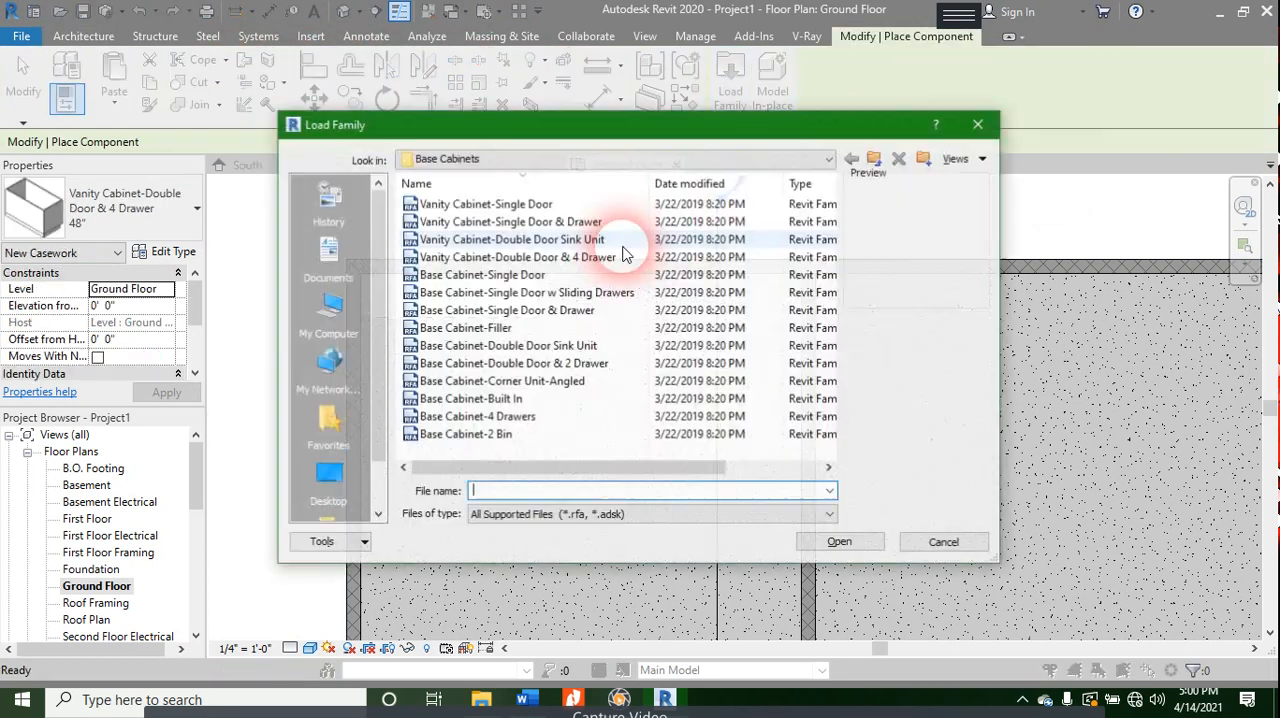
pyautogui.click(488, 346)
pyautogui.click(490, 364)
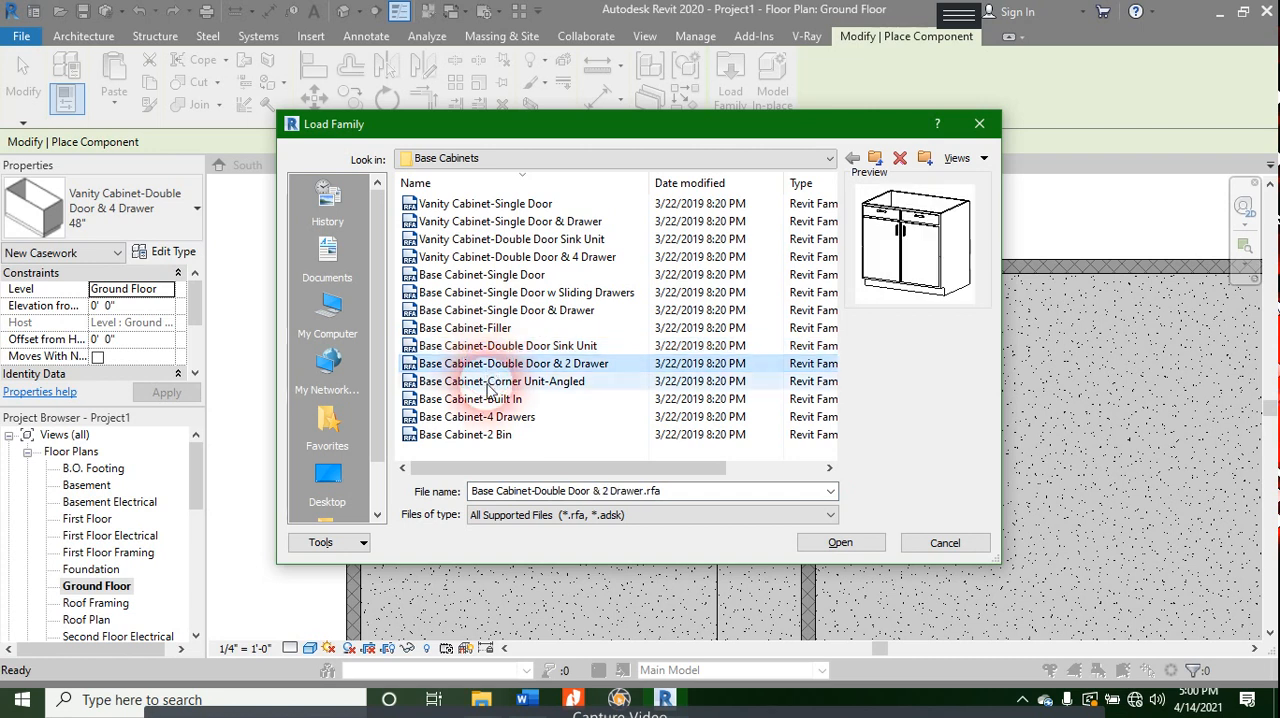
pyautogui.click(488, 381)
pyautogui.click(484, 399)
pyautogui.click(484, 417)
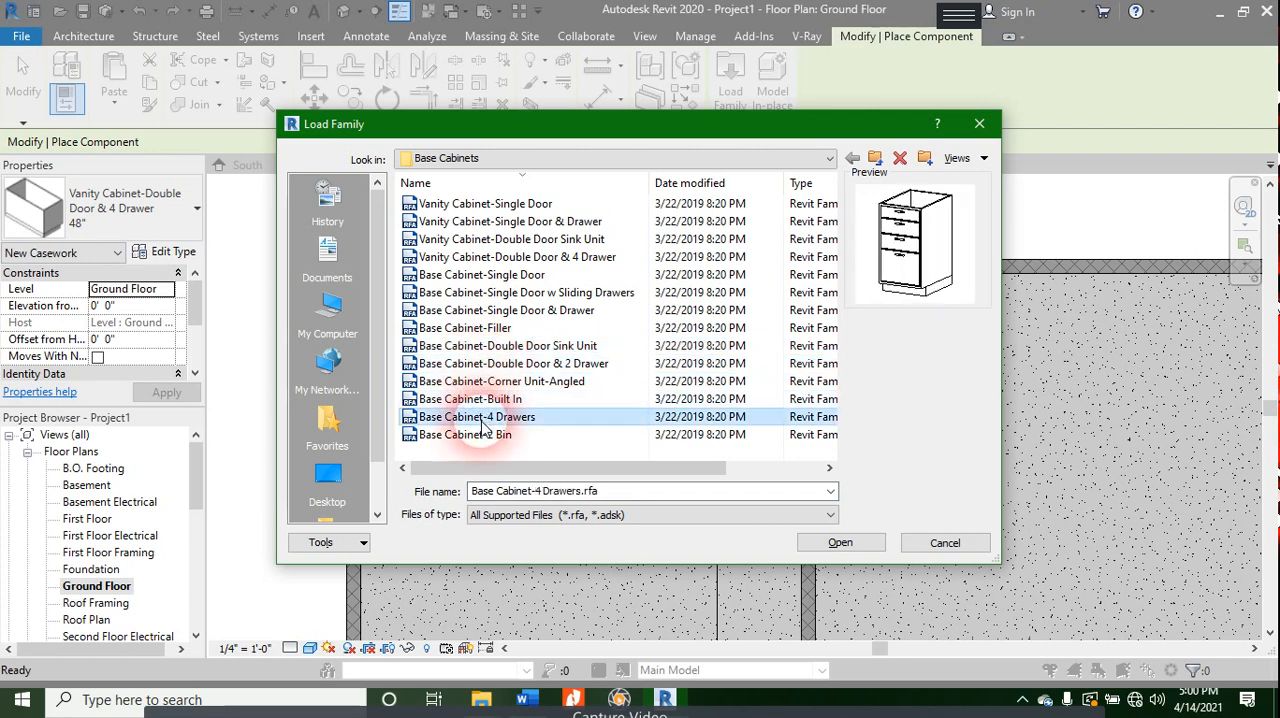
pyautogui.click(835, 543)
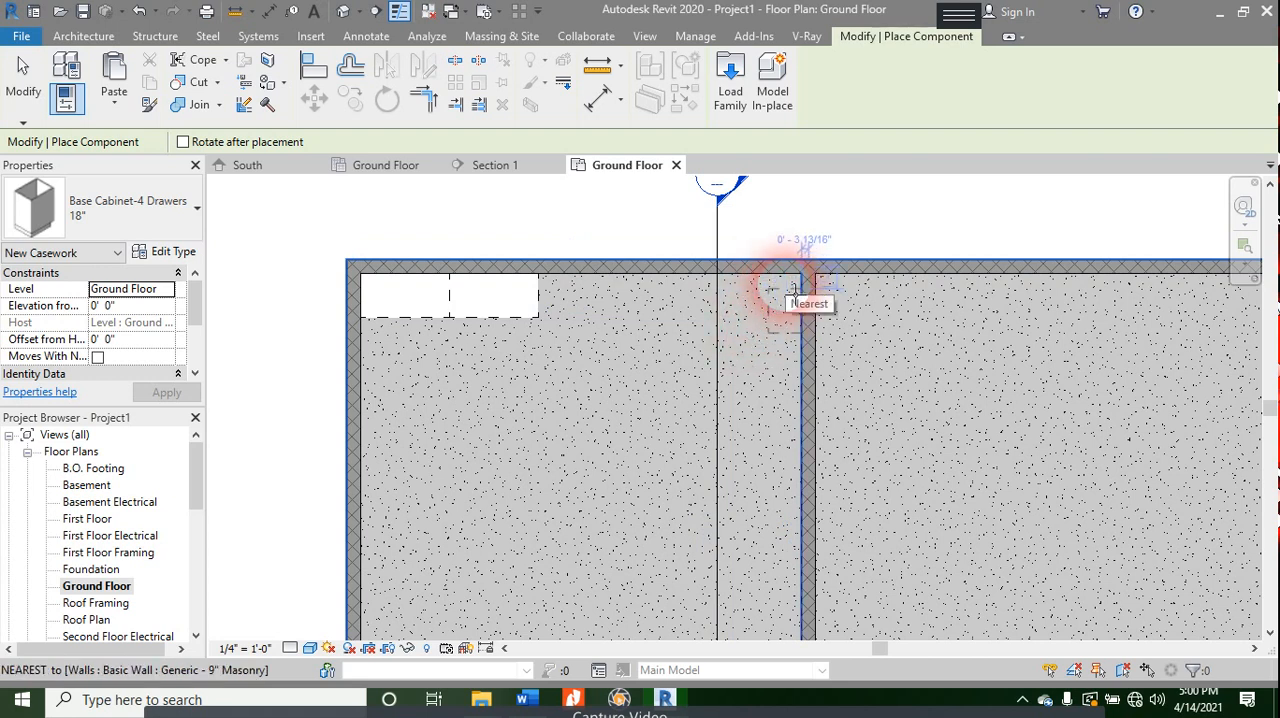
# - Place an 18" Base Cabinet-4 Drawers in the upper-left room's top-right corner, flush against both walls
pyautogui.click(795, 288)
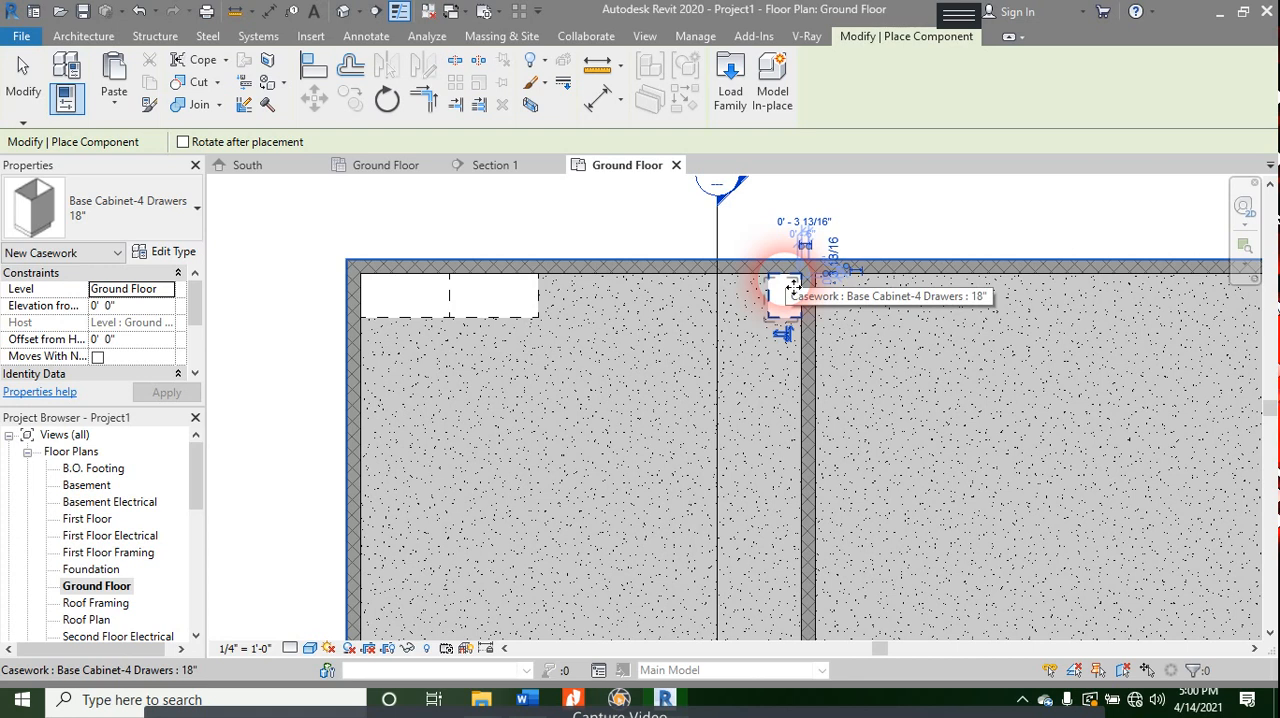
pyautogui.press('Escape')
pyautogui.press('Escape')
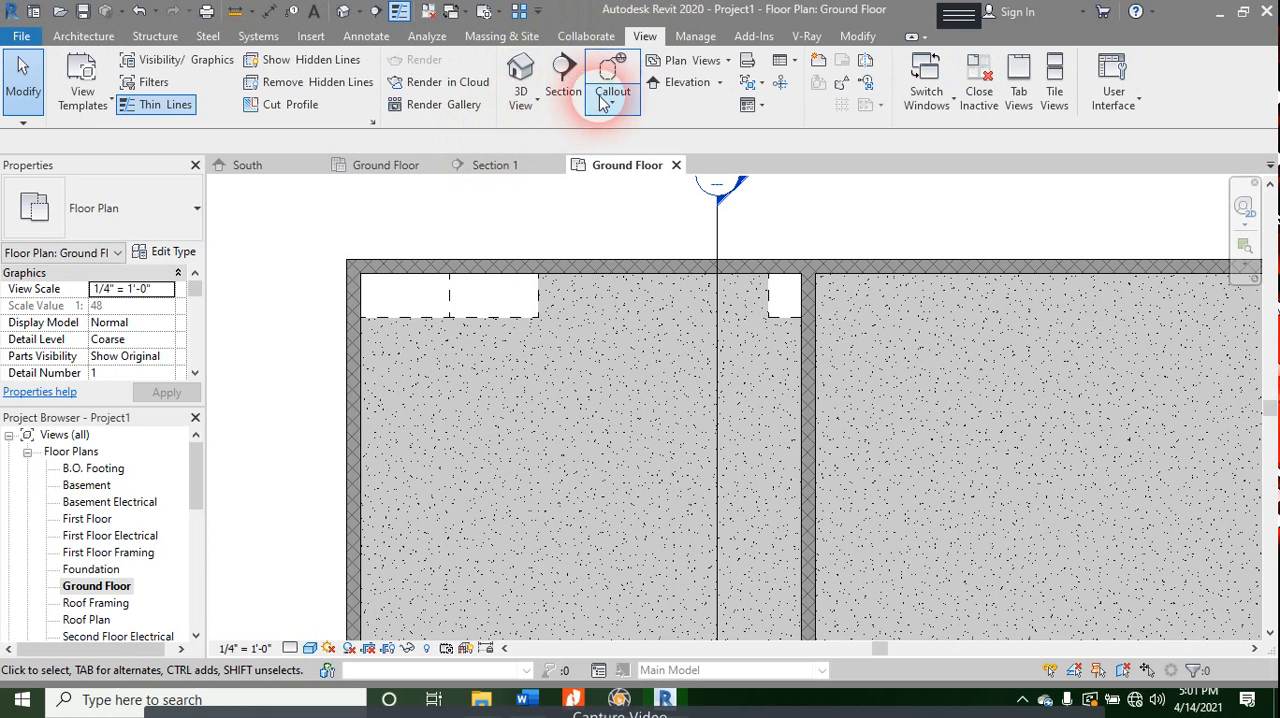
# - Create a perspective camera view from the room's lower-right area, aimed past its top-left corner where the vanity cabinets stand
pyautogui.click(522, 110)
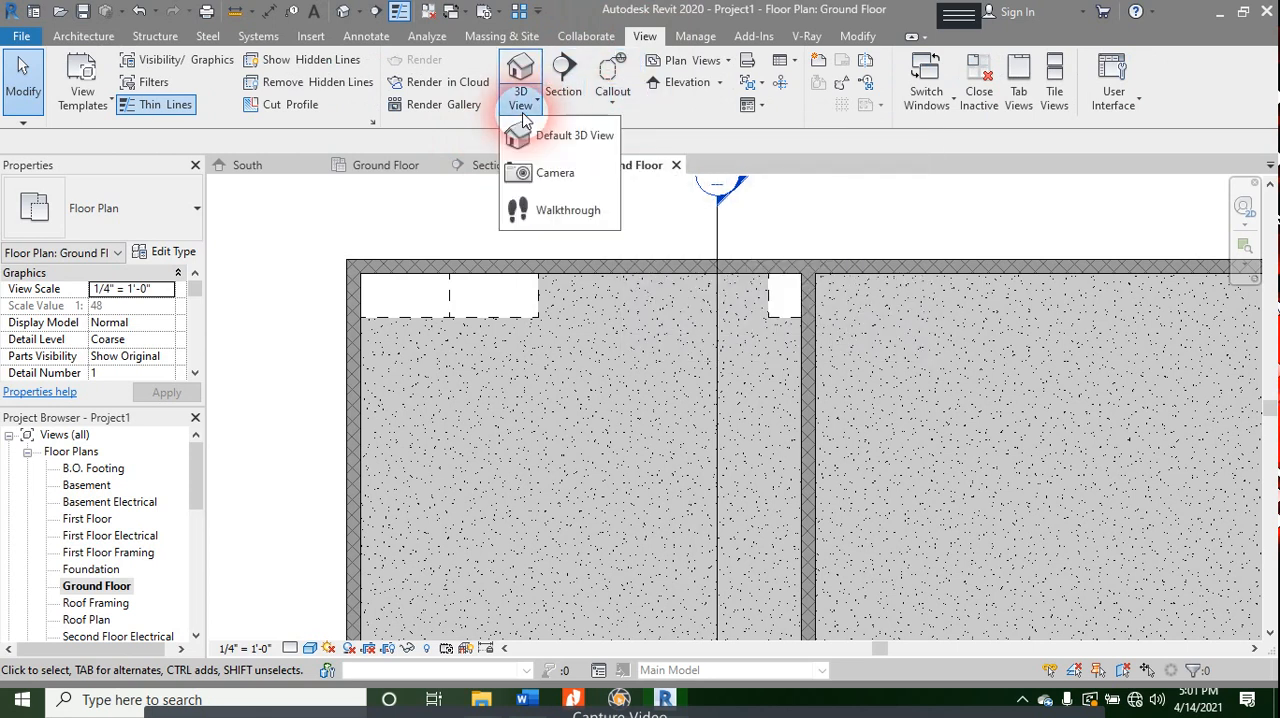
pyautogui.click(540, 172)
pyautogui.moveTo(560, 397); pyautogui.dragTo(548, 281, button='middle')
pyautogui.click(683, 458)
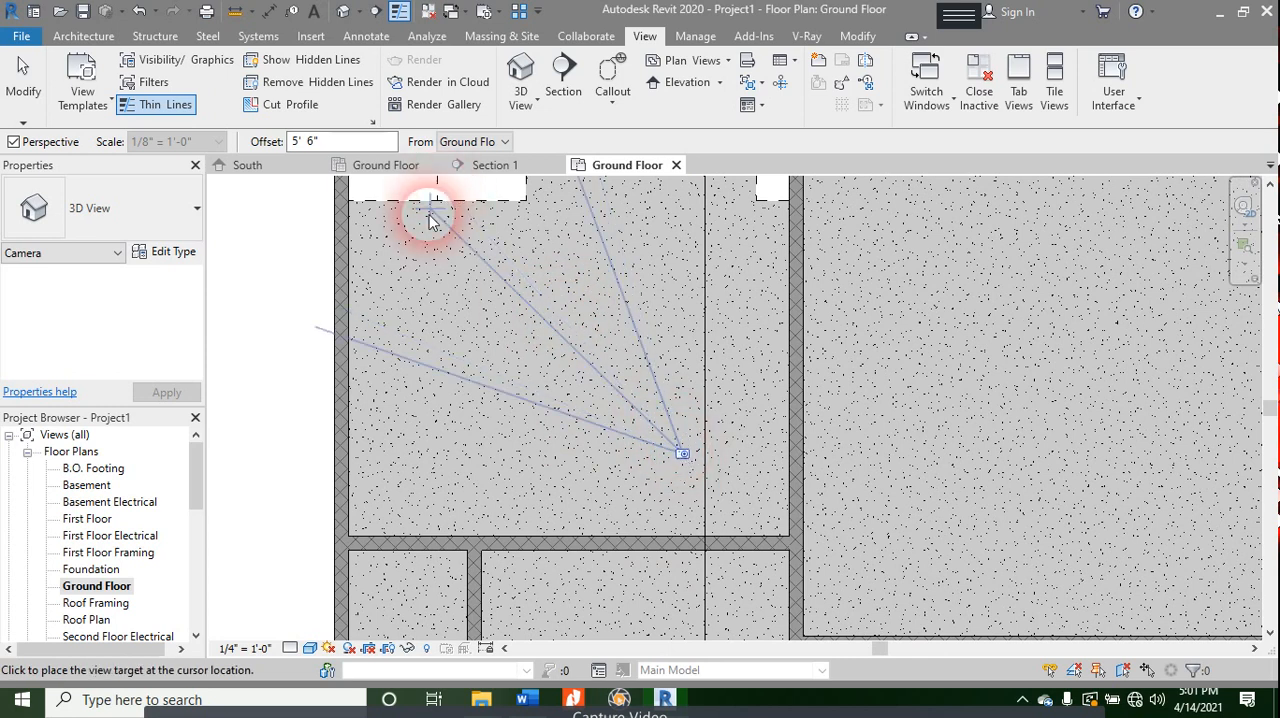
pyautogui.moveTo(443, 186); pyautogui.dragTo(466, 374, button='middle')
pyautogui.click(344, 230)
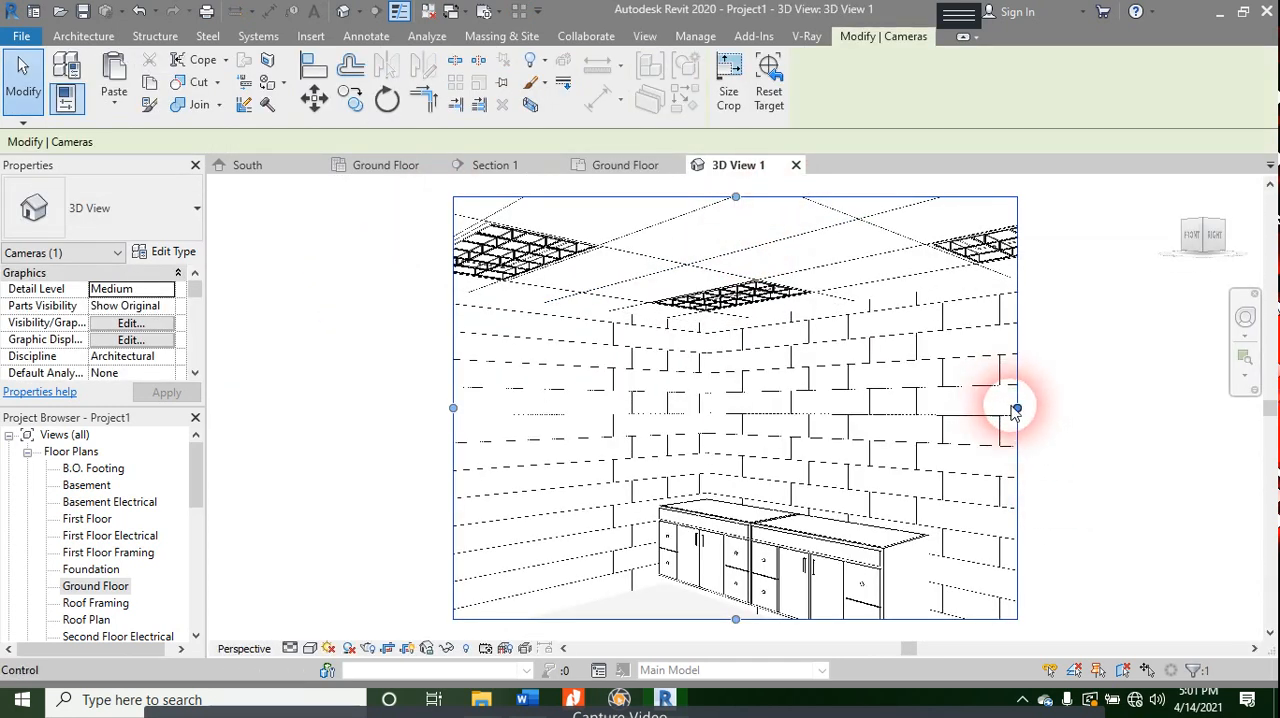
# - Widen the camera view's crop region on its left and right sides
pyautogui.moveTo(1017, 410); pyautogui.dragTo(1100, 410)
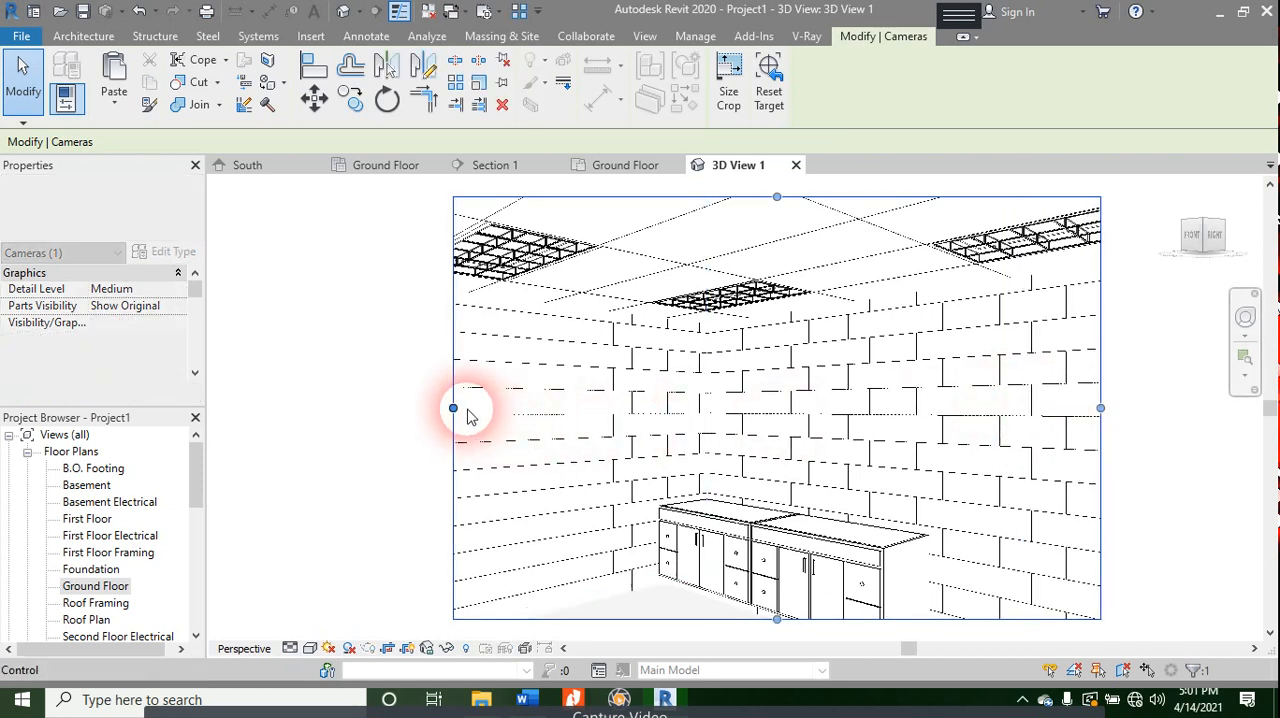
pyautogui.moveTo(453, 408); pyautogui.dragTo(323, 408)
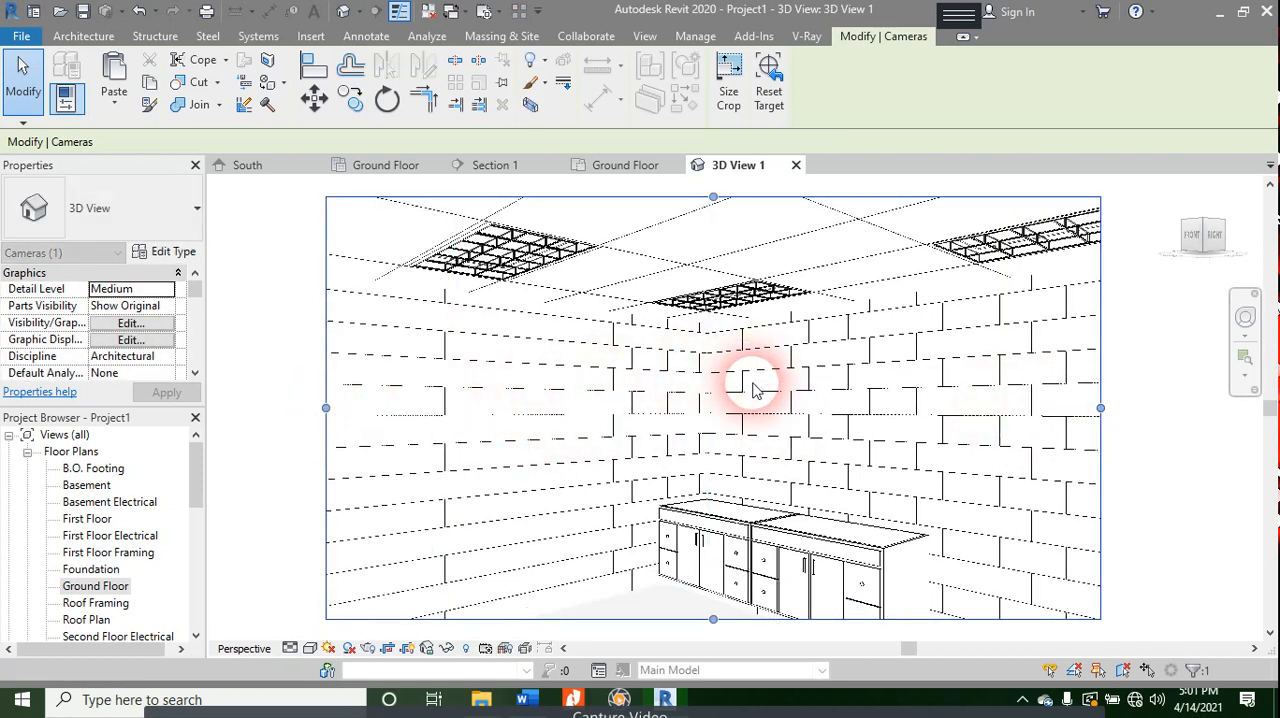
pyautogui.scroll(-2, 749, 377)
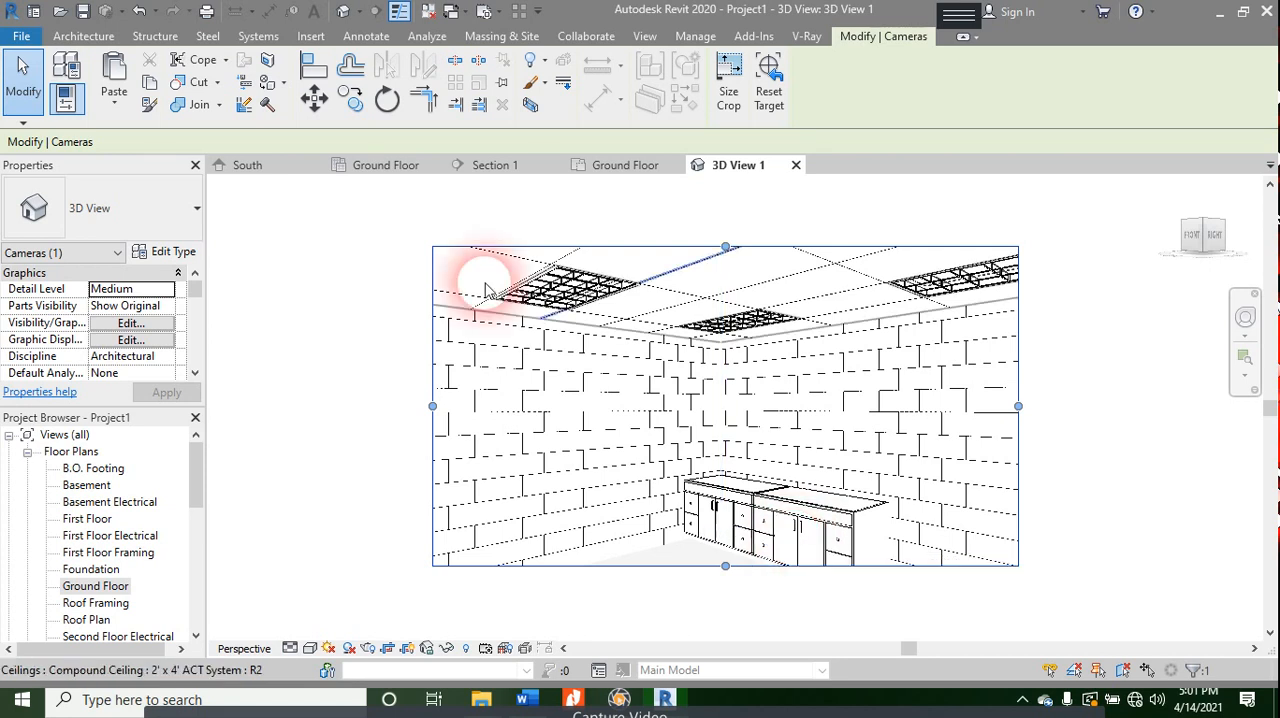
# - Set the camera view's visual style to Realistic and extend its crop region outward on all four sides
pyautogui.click(310, 648)
pyautogui.click(340, 609)
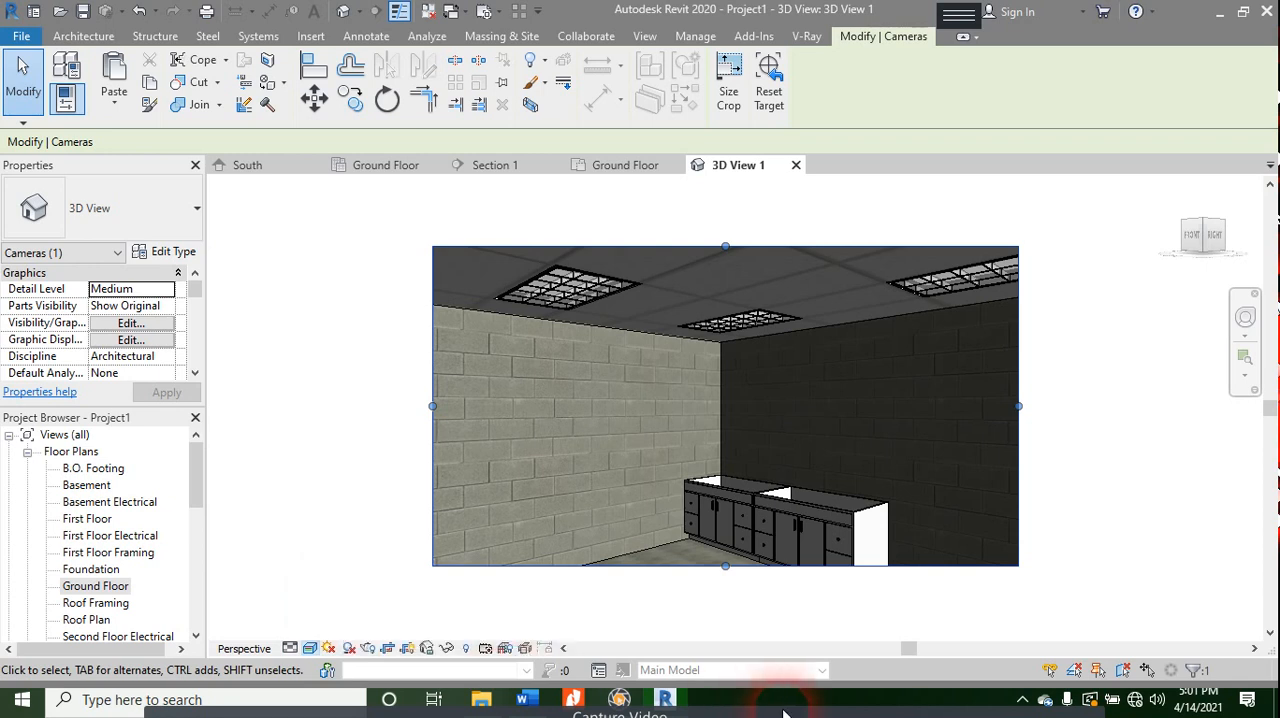
pyautogui.moveTo(726, 567); pyautogui.dragTo(731, 627)
pyautogui.moveTo(434, 435); pyautogui.dragTo(309, 434)
pyautogui.moveTo(657, 254); pyautogui.dragTo(664, 207)
pyautogui.moveTo(1018, 413); pyautogui.dragTo(1064, 417)
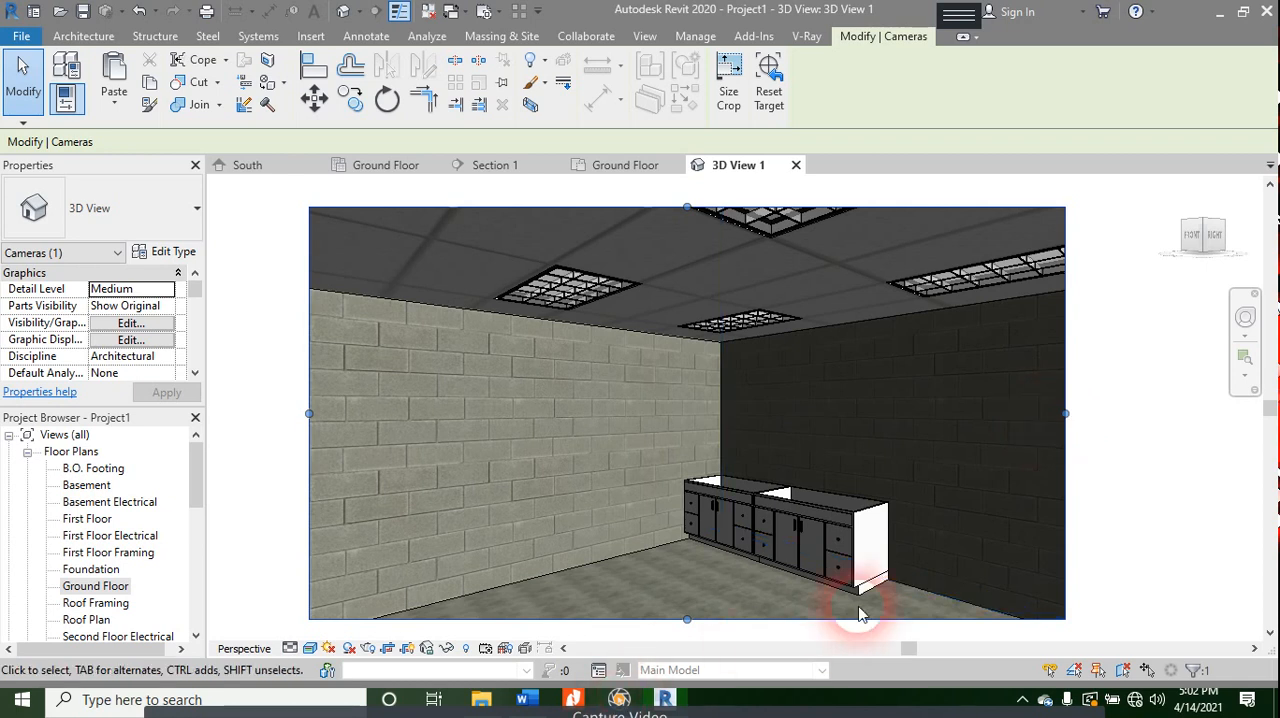
# - Examine the vanity cabinets in the camera view and check the casework topics in the Word course outline
pyautogui.scroll(-1, 800, 546)
pyautogui.scroll(5, 814, 494)
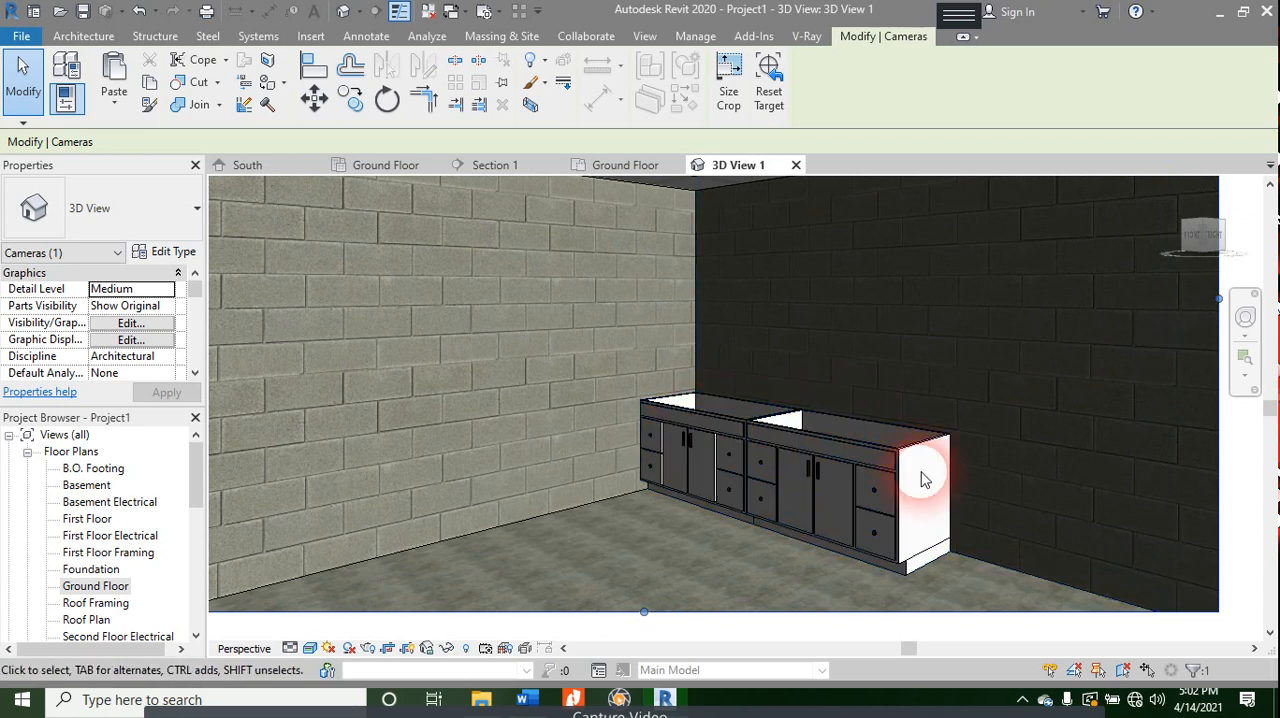
pyautogui.hotkey('alt', 'Tab')
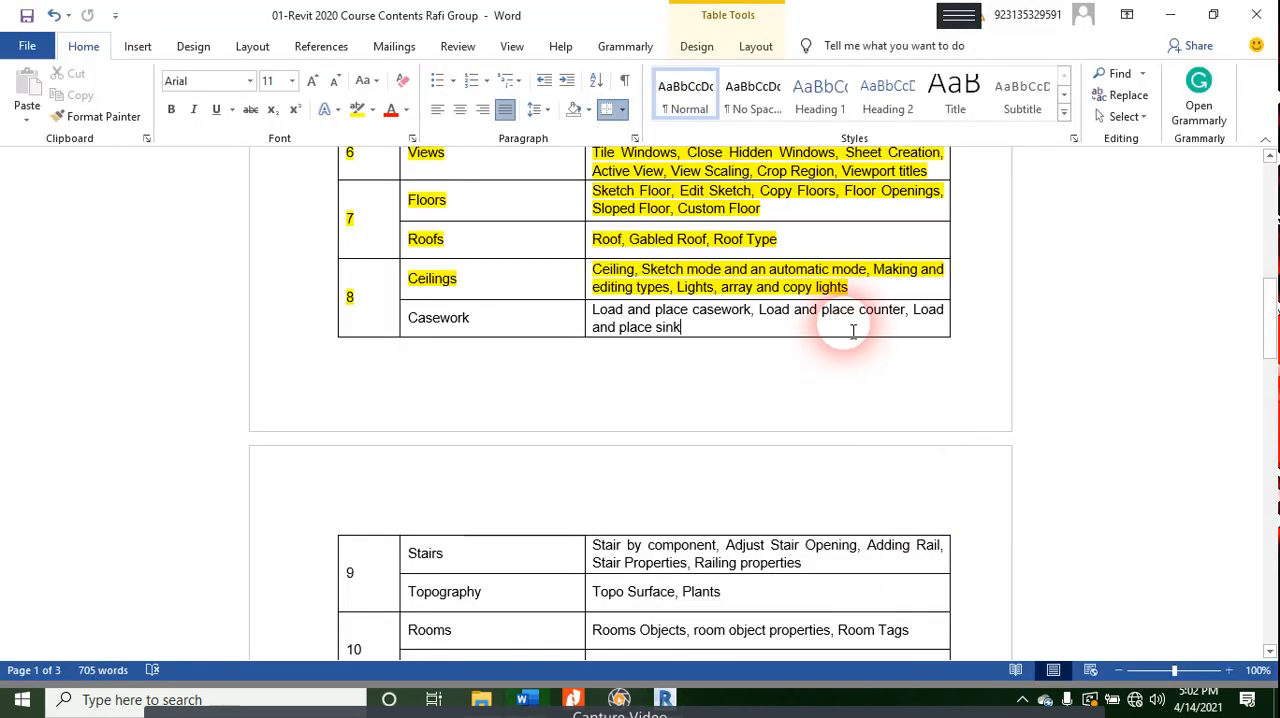
pyautogui.hotkey('alt', 'Tab')
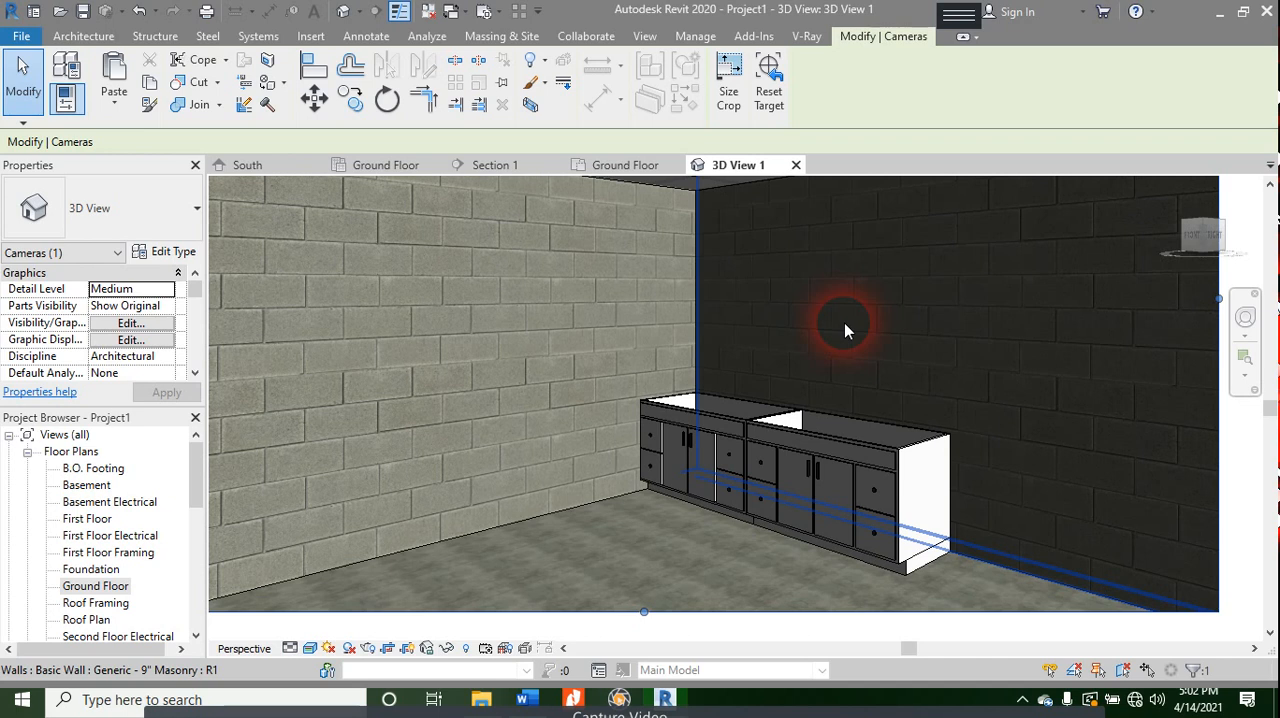
# - Return to the Ground Floor floor plan, deselect the camera and focus on the two vanity cabinets
pyautogui.click(420, 172)
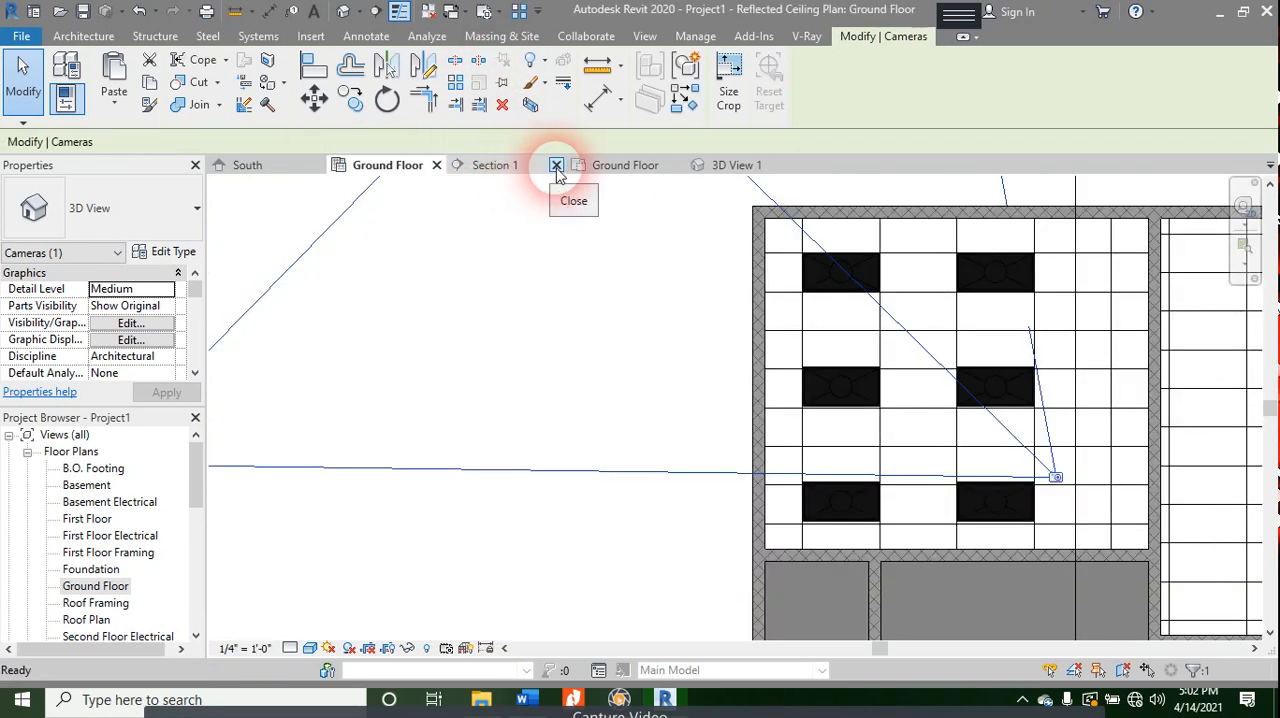
pyautogui.click(620, 168)
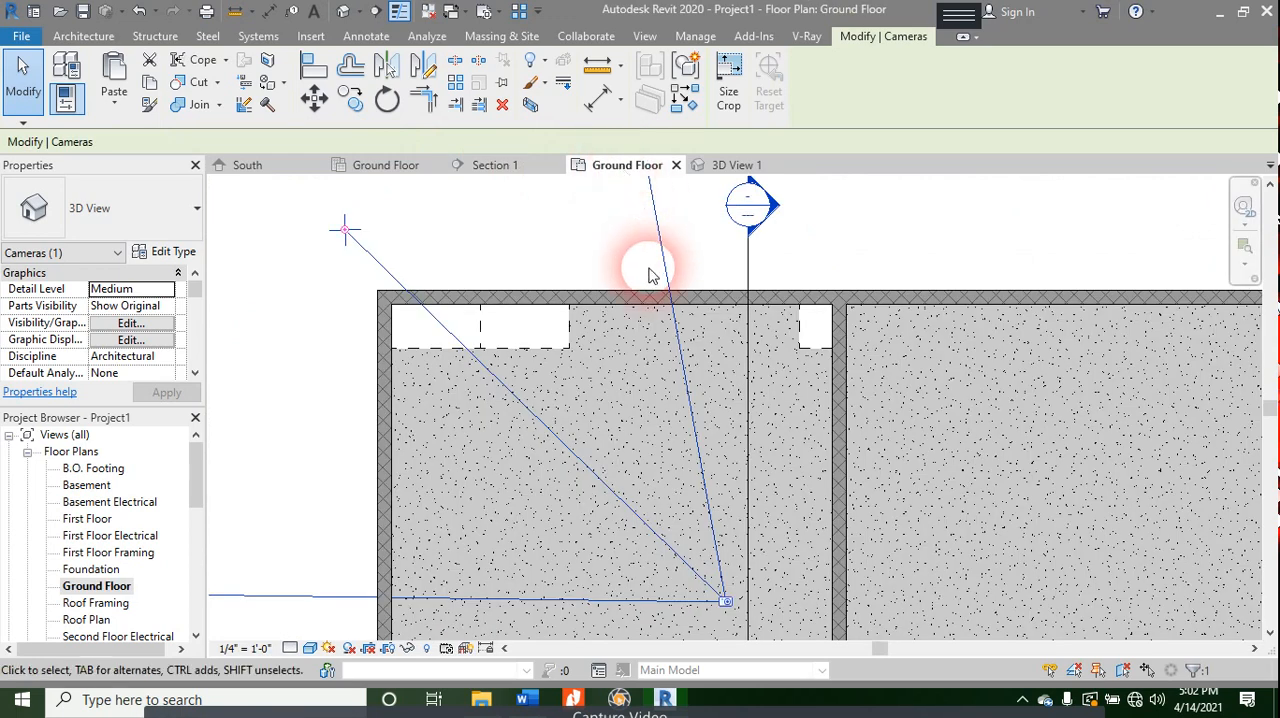
pyautogui.click(494, 409)
pyautogui.scroll(4, 480, 349)
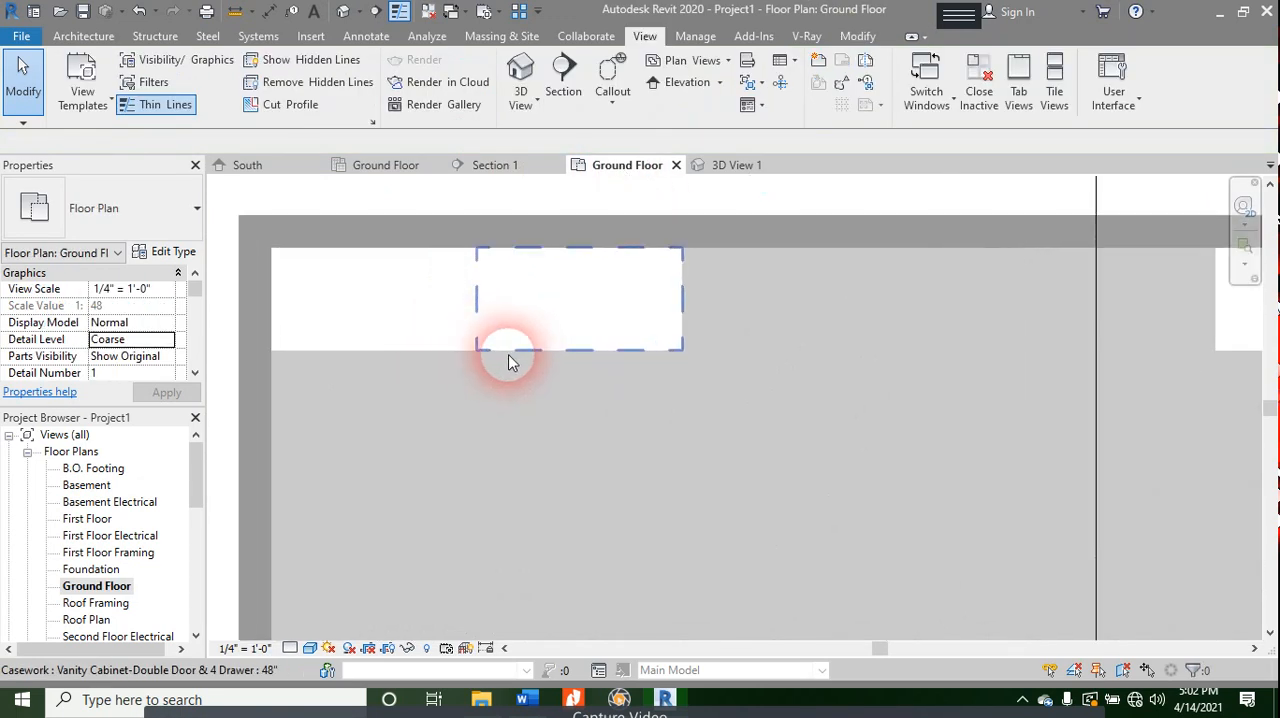
pyautogui.scroll(1, 435, 349)
pyautogui.moveTo(468, 377); pyautogui.dragTo(508, 425, button='middle')
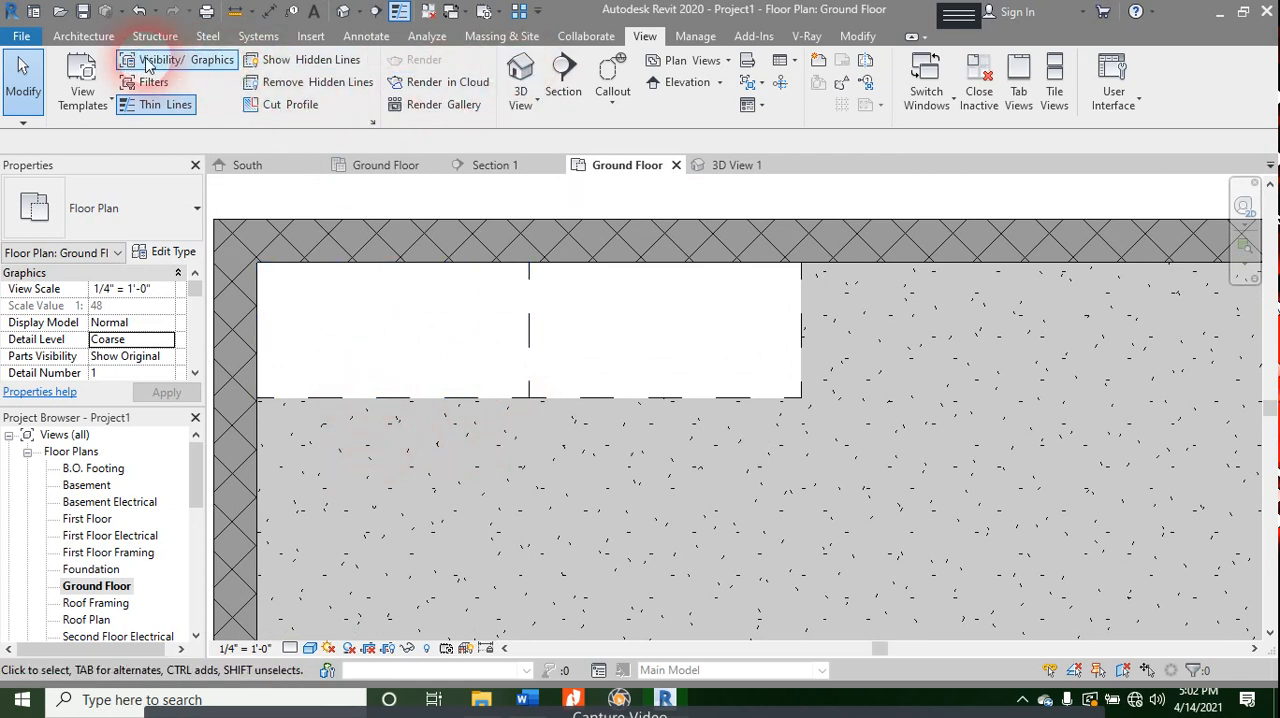
# - Reload the Base Cabinet-Double Door & 2 Drawer family, overwriting the existing version and its parameter values
pyautogui.click(82, 35)
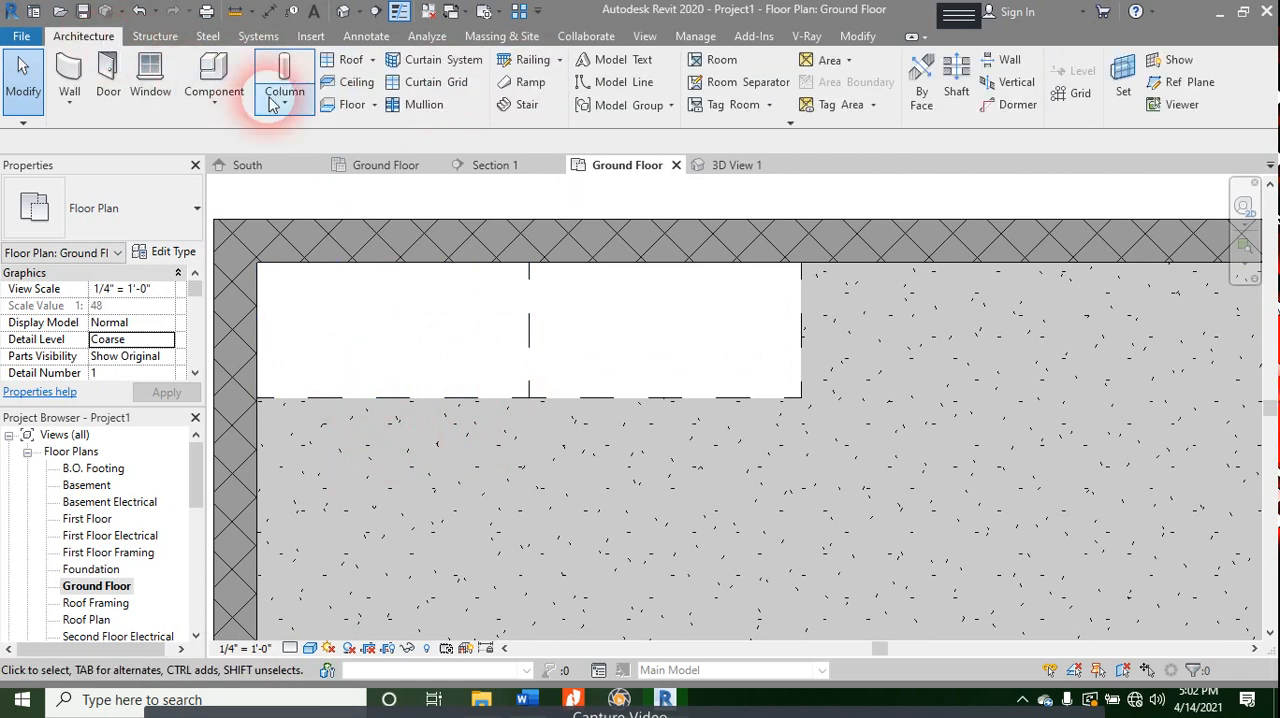
pyautogui.click(216, 70)
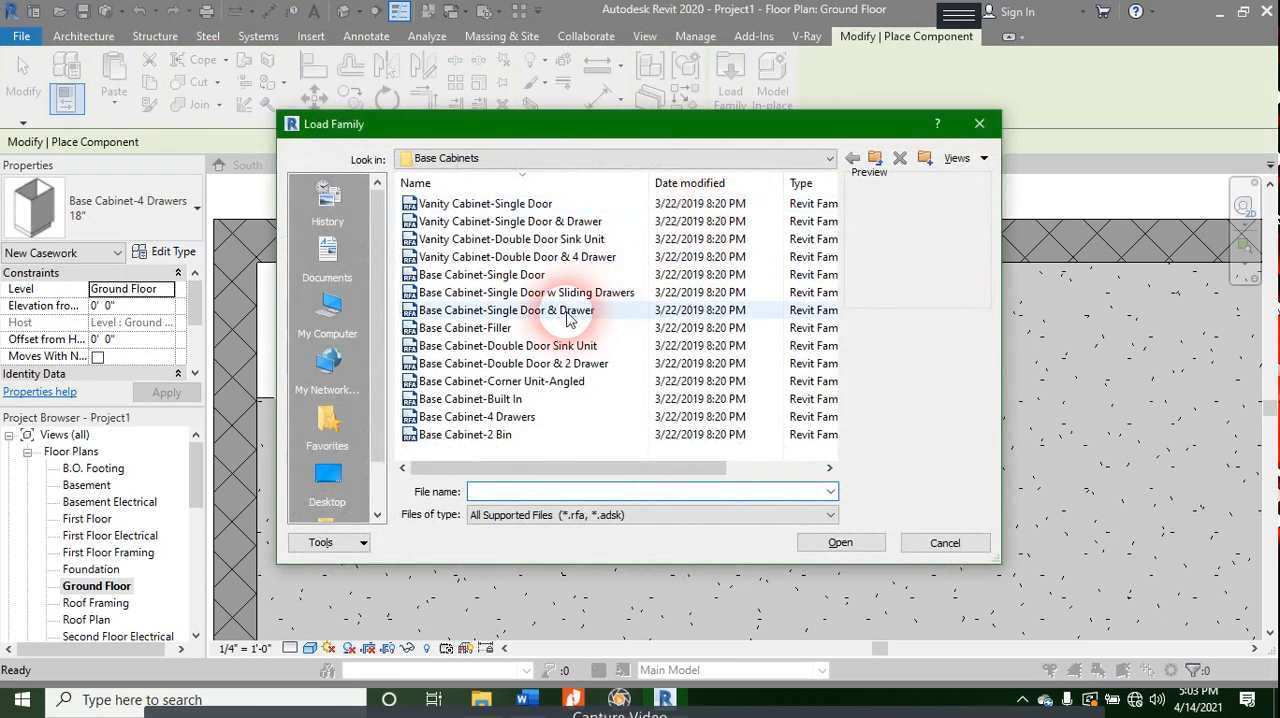
pyautogui.click(560, 310)
pyautogui.click(520, 363)
pyautogui.click(488, 418)
pyautogui.click(495, 365)
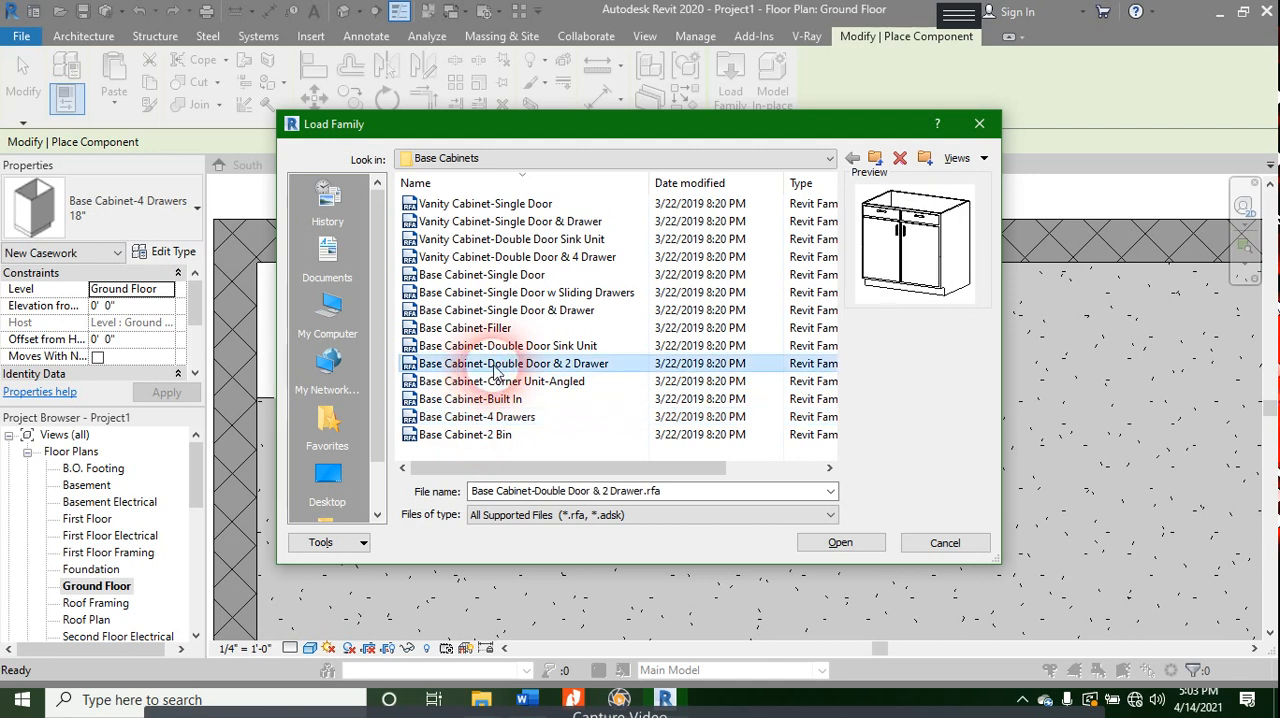
pyautogui.doubleClick(495, 366)
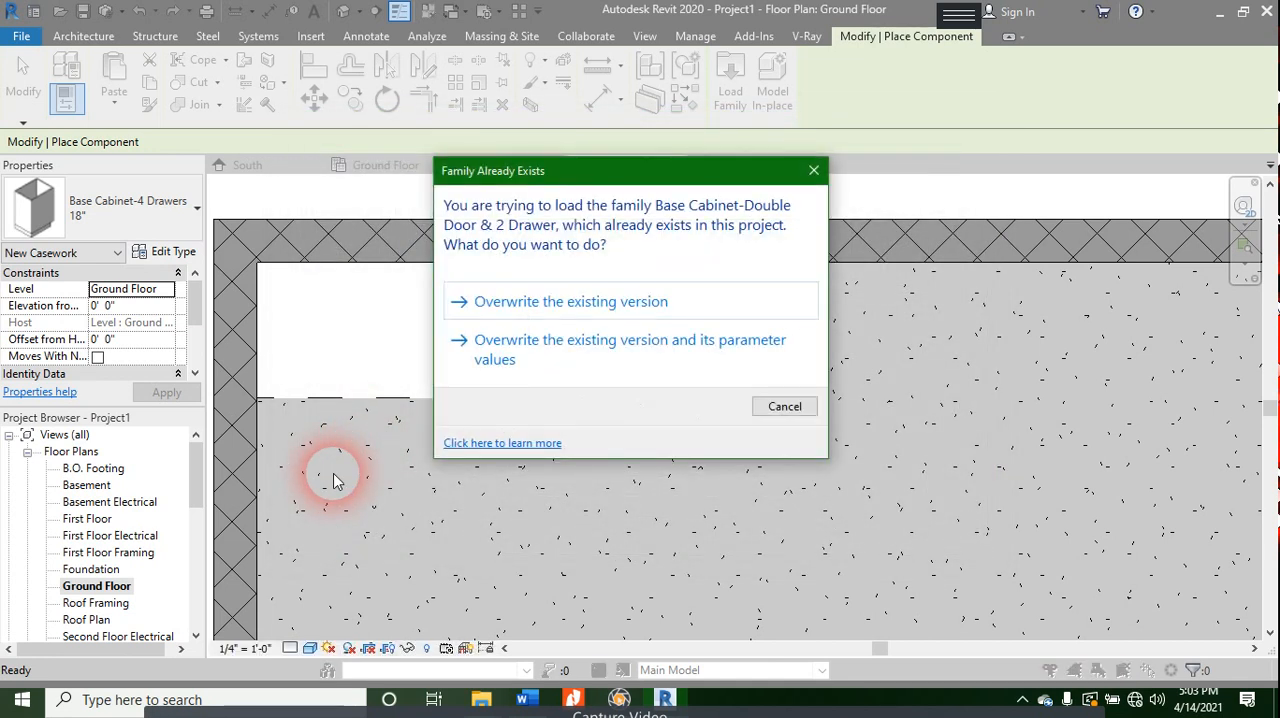
pyautogui.click(517, 360)
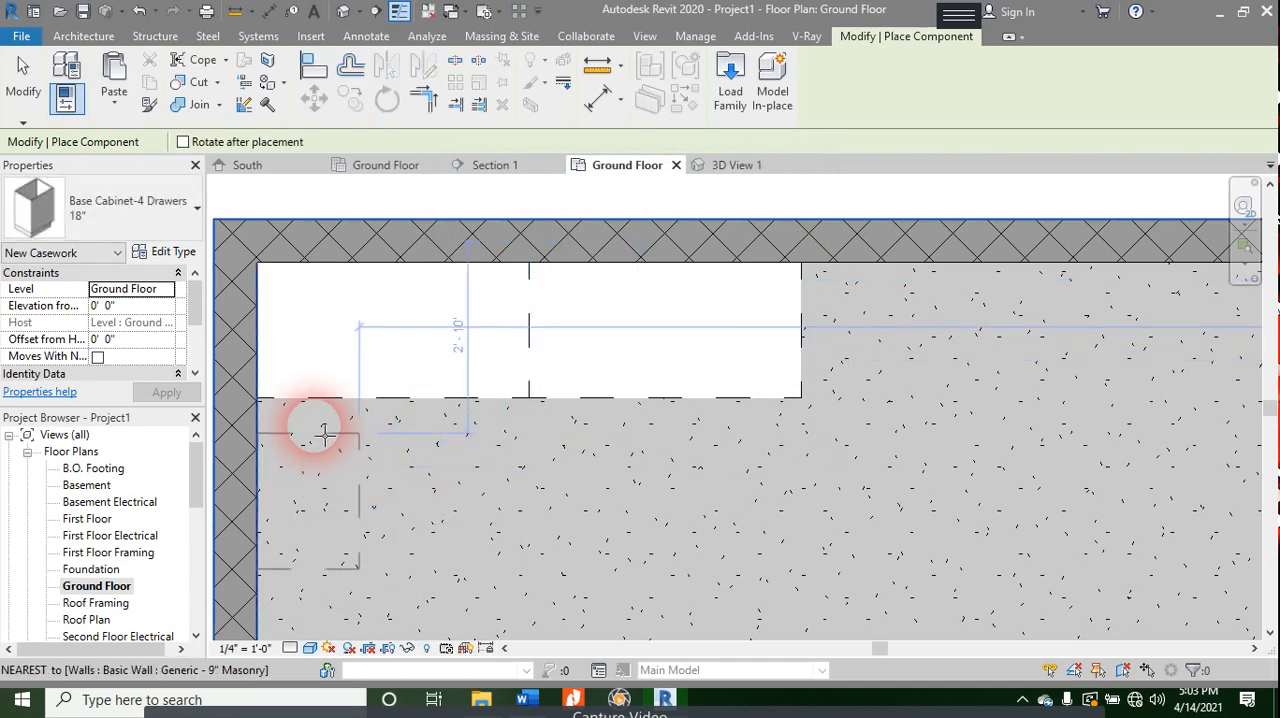
# - Place an 18" Base Cabinet-4 Drawers against the left masonry wall, directly below the corner vanity cabinet
pyautogui.click(317, 545)
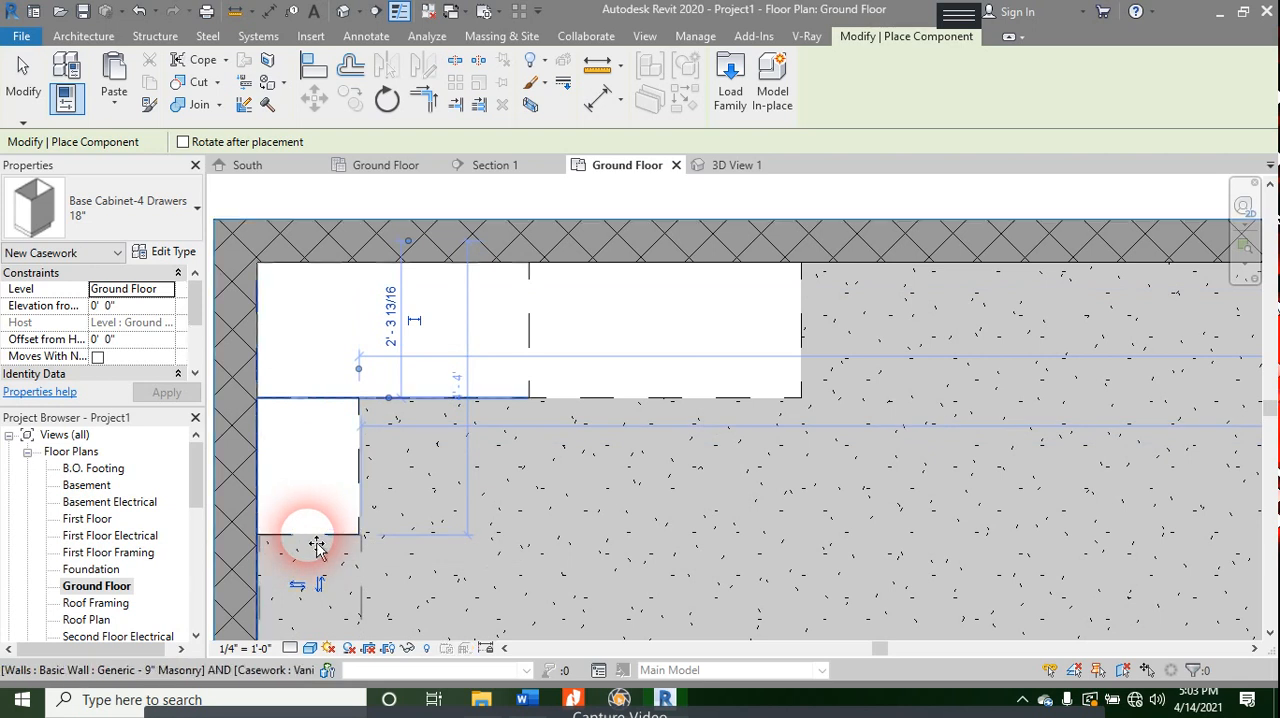
pyautogui.press('Escape')
pyautogui.press('Escape')
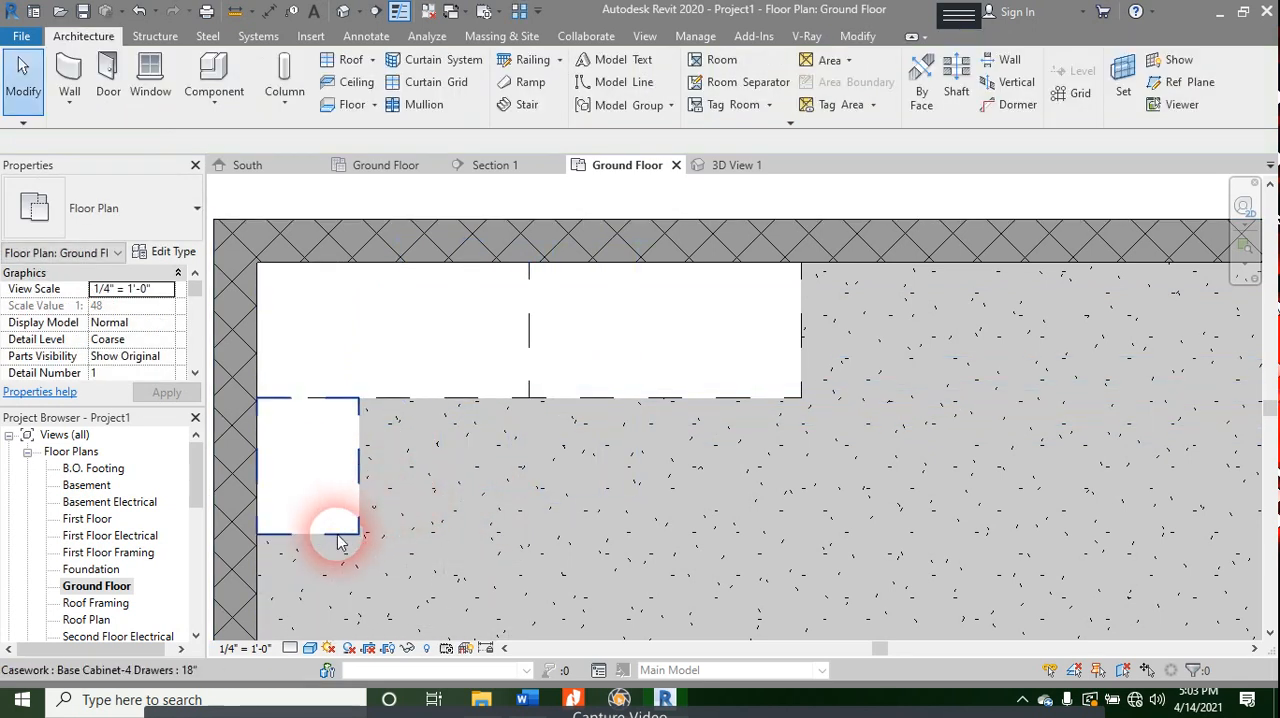
# - Load the Base Cabinet-Double Door Sink Unit family from the Base Cabinets library folder
pyautogui.click(214, 101)
pyautogui.click(227, 73)
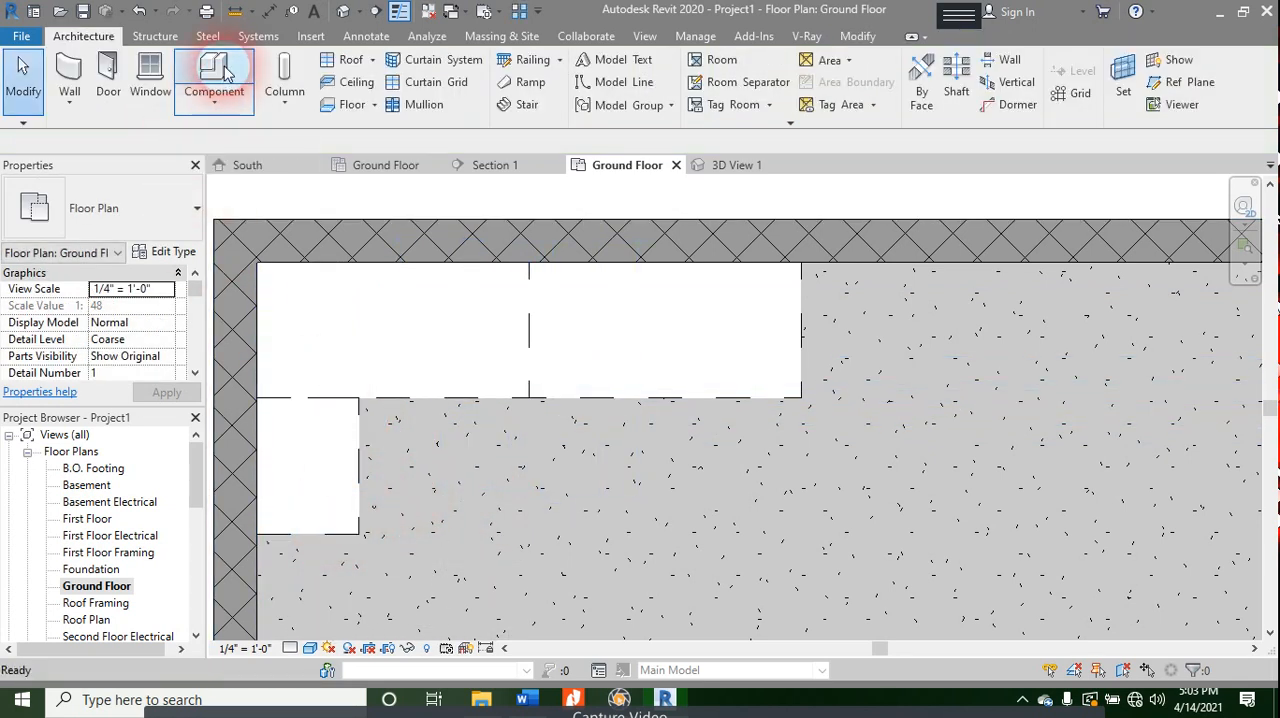
pyautogui.click(730, 80)
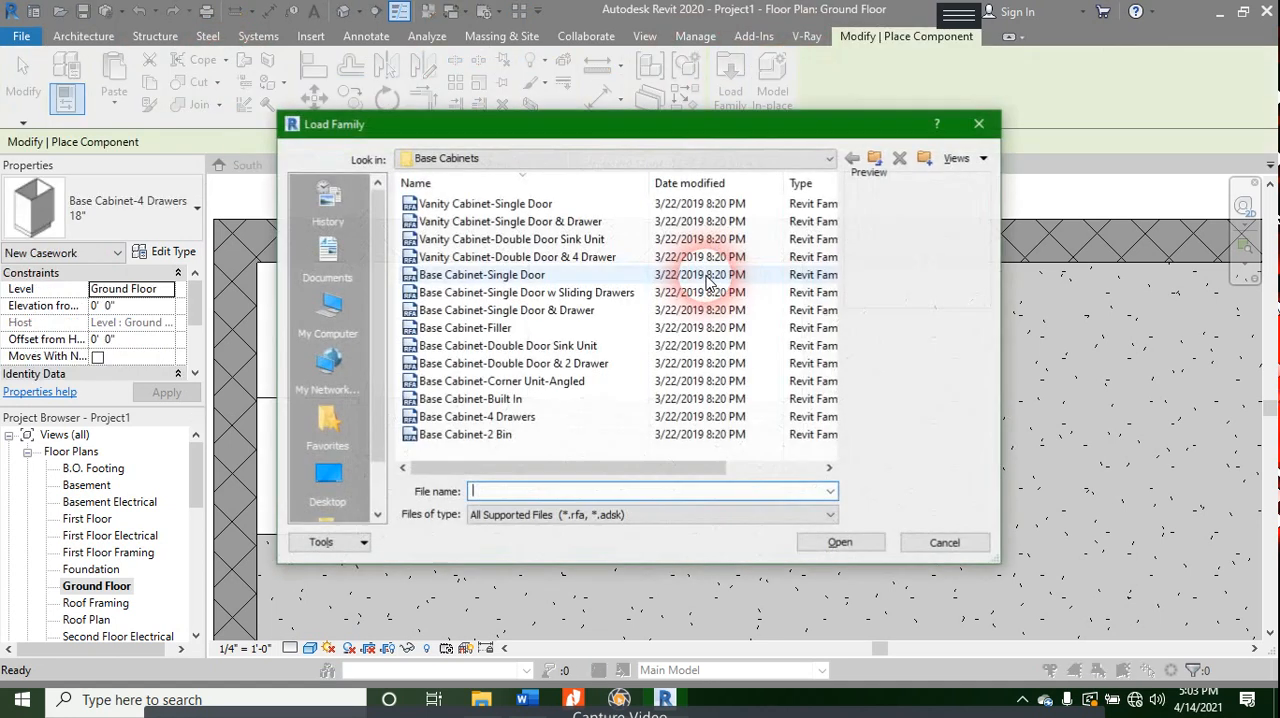
pyautogui.click(515, 346)
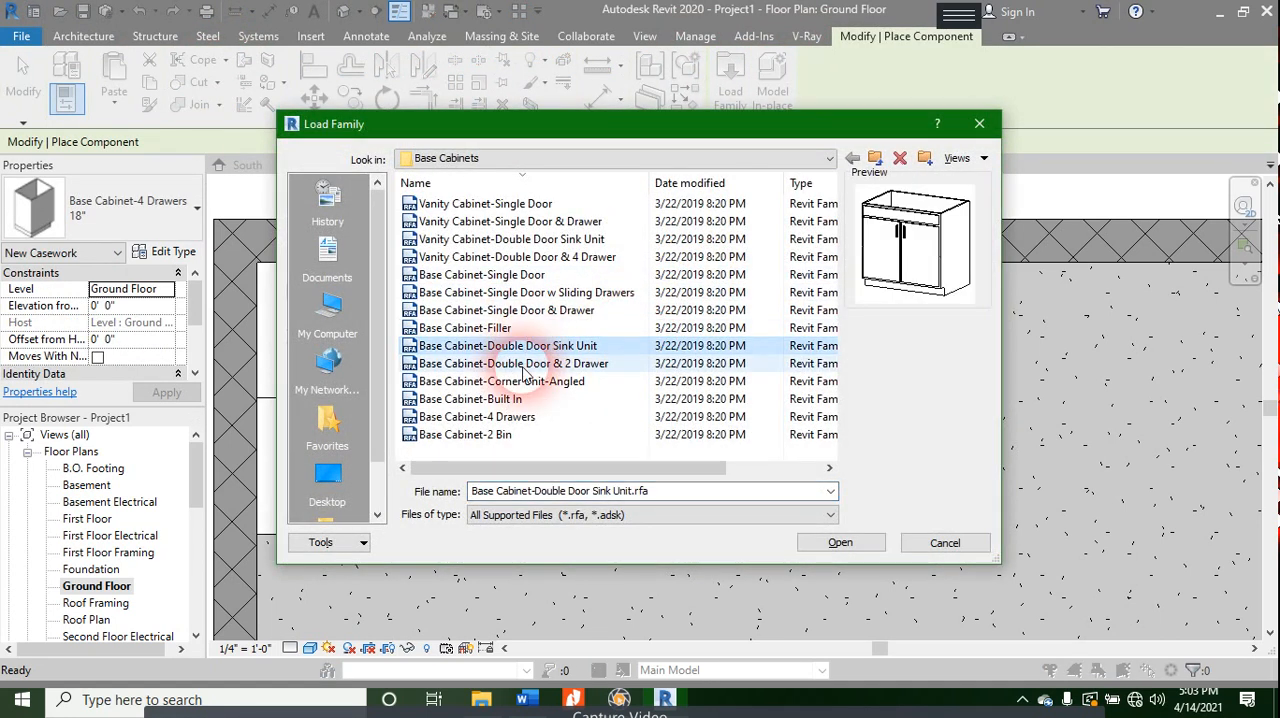
pyautogui.click(832, 543)
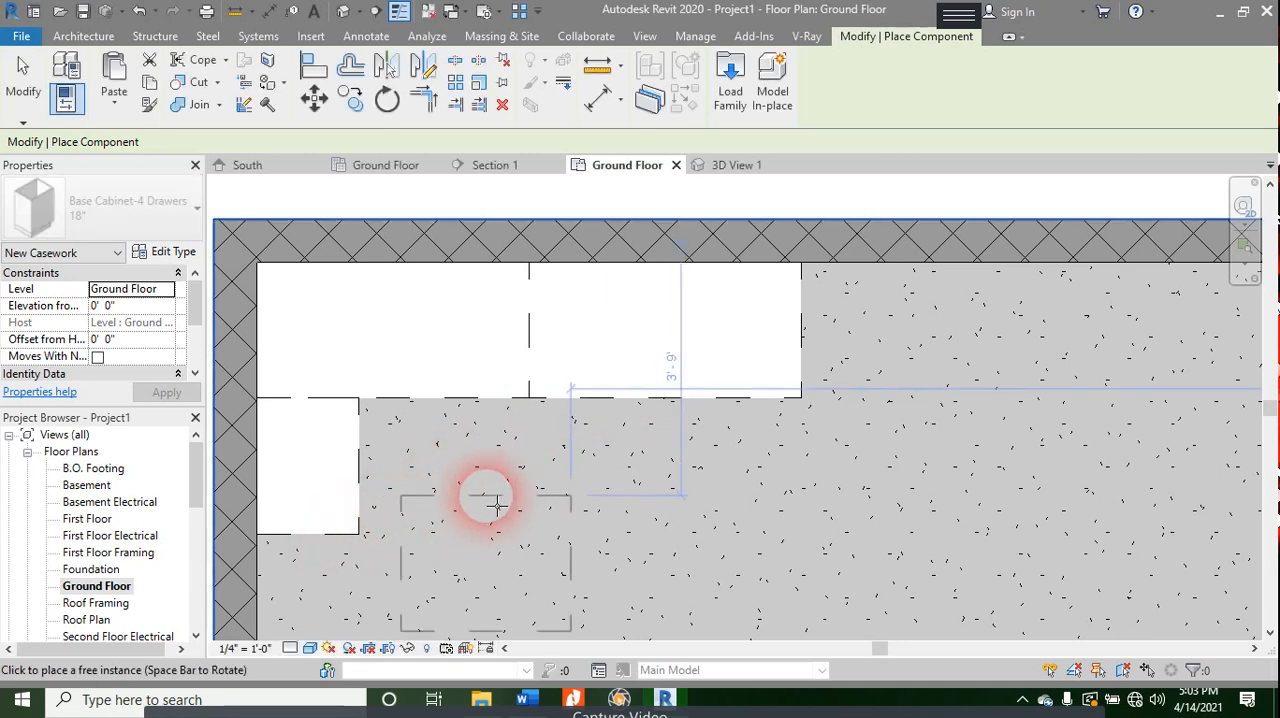
# - Place a 30" Base Cabinet-Double Door Sink Unit against the left wall, directly below the four-drawer cabinet
pyautogui.moveTo(496, 507); pyautogui.dragTo(546, 345, button='middle')
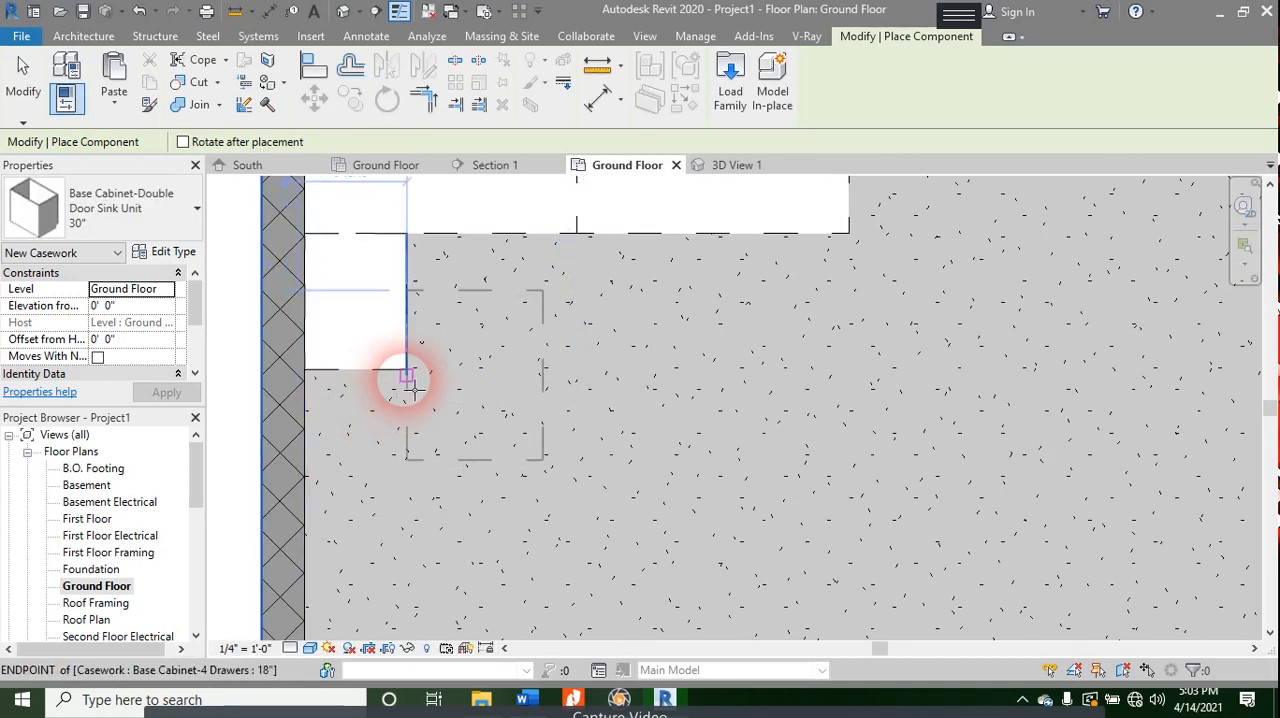
pyautogui.click(320, 460)
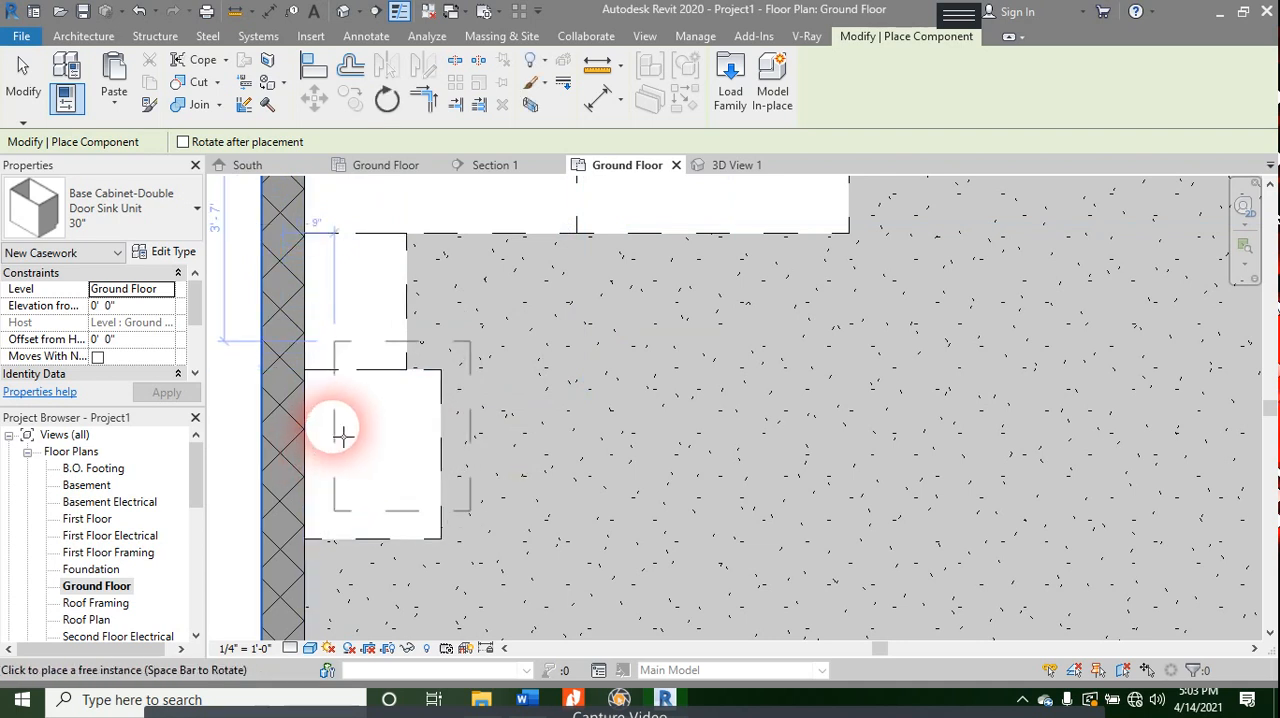
pyautogui.press('Escape')
pyautogui.press('Escape')
# - Replace the four-drawer cabinet with a second 30" Base Cabinet-Double Door Sink Unit, set against the wall and the vanity cabinet
pyautogui.click(400, 280)
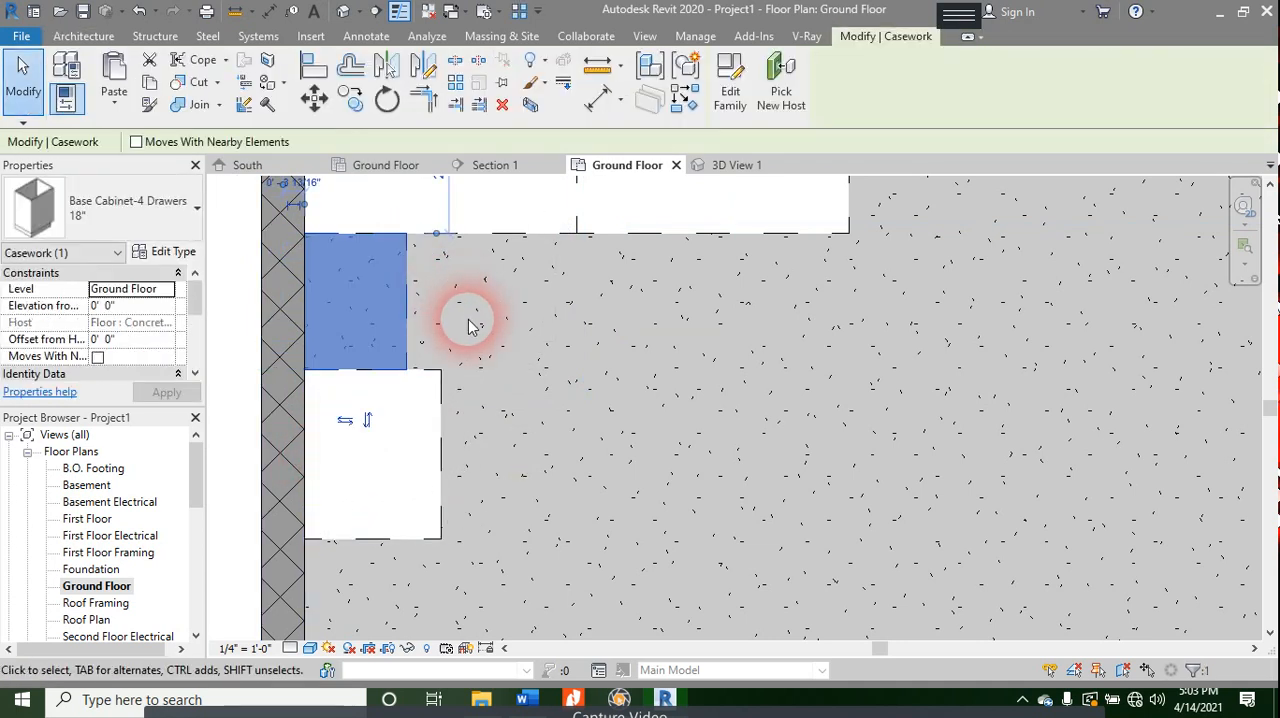
pyautogui.press('Delete')
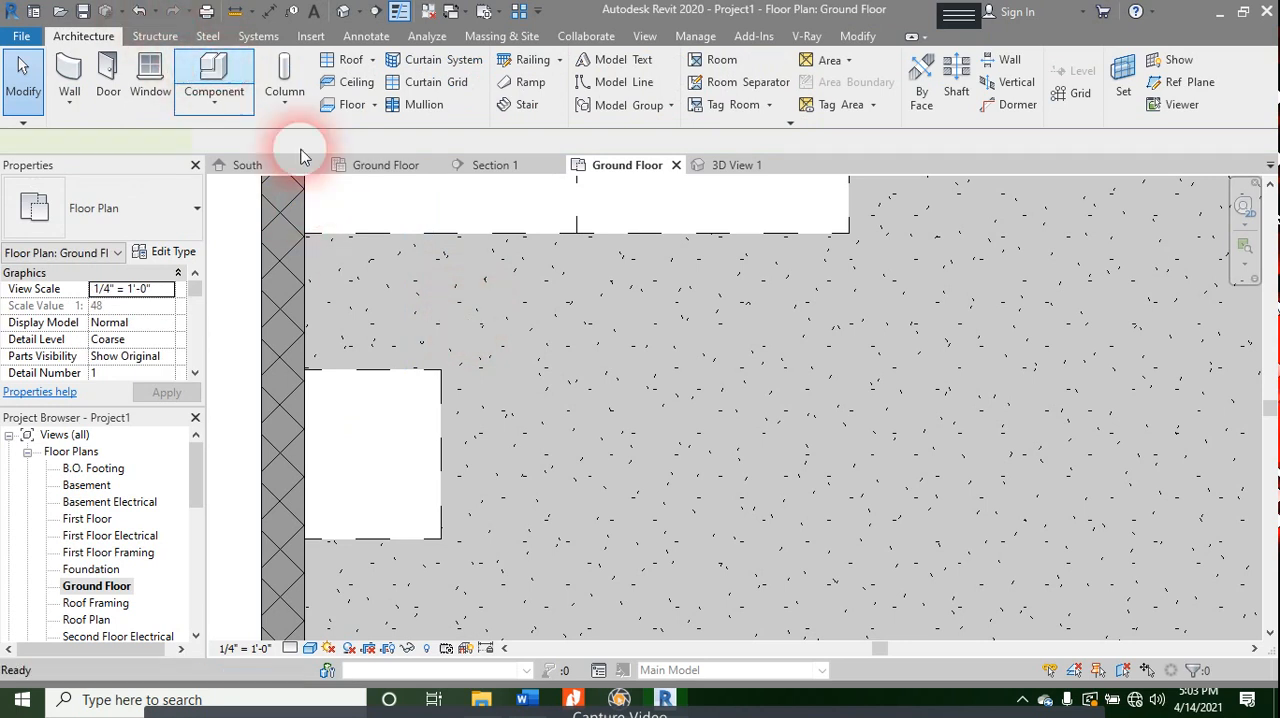
pyautogui.click(213, 75)
pyautogui.press('space')
pyautogui.press('space')
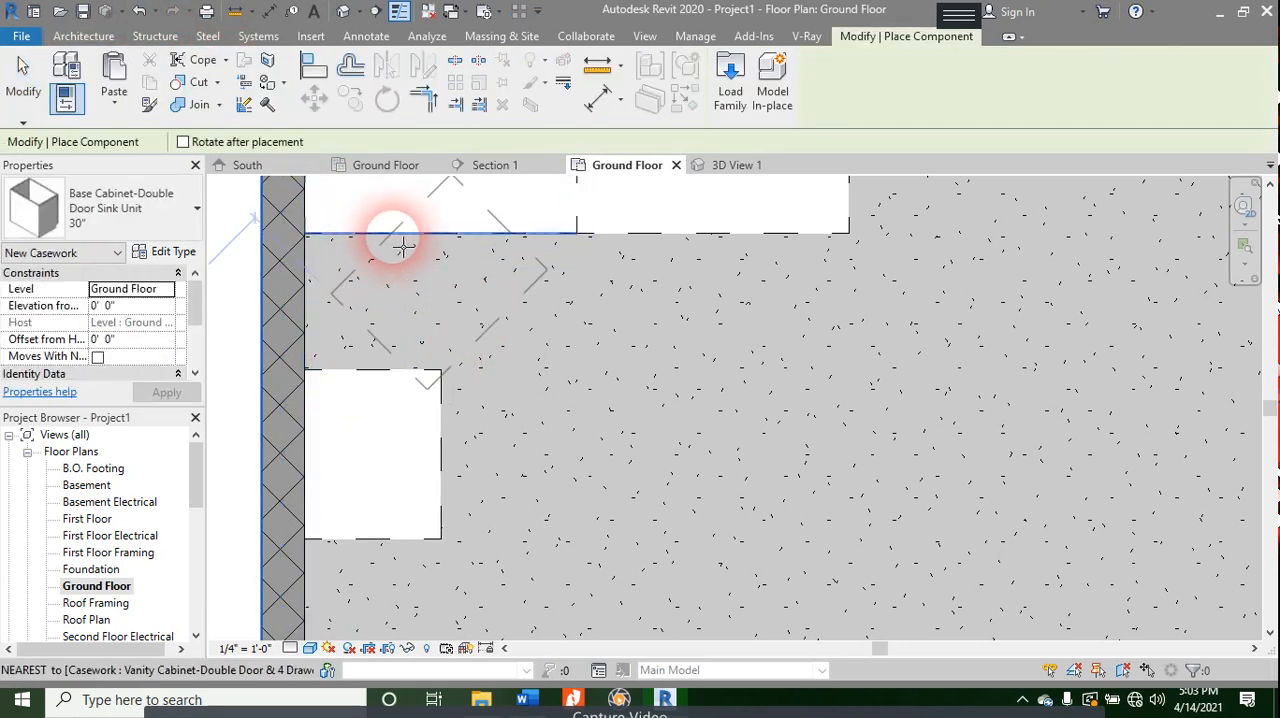
pyautogui.click(335, 350)
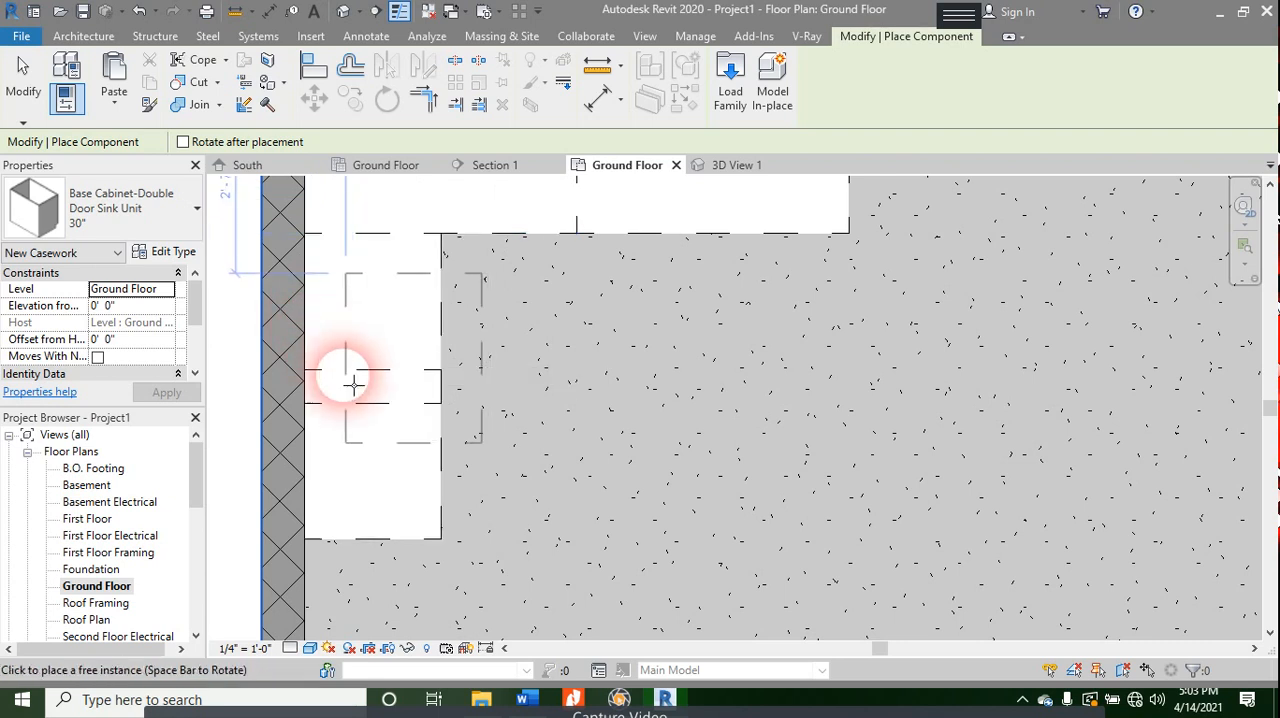
pyautogui.press('Escape')
pyautogui.press('Escape')
# - Move the lower sink unit down along the left wall so it sits flush below the upper one
pyautogui.click(362, 455)
pyautogui.moveTo(535, 485); pyautogui.dragTo(535, 485)
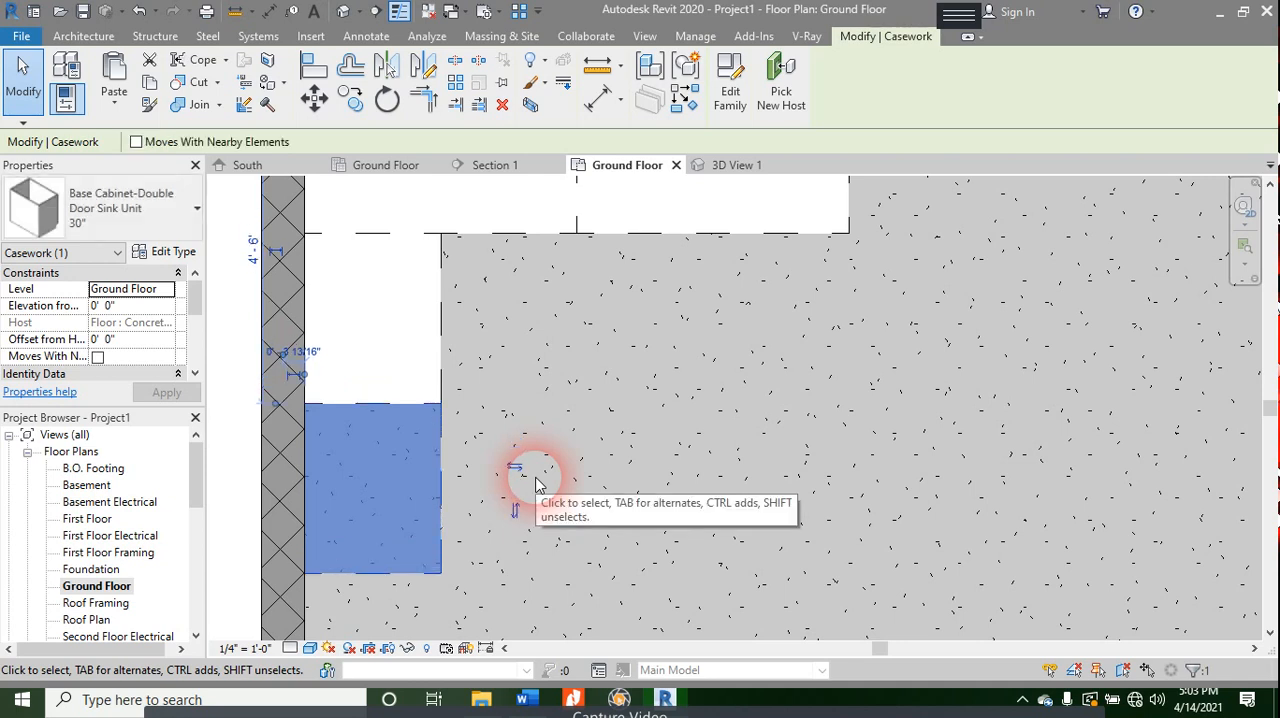
pyautogui.click(536, 484)
pyautogui.scroll(1, 601, 436)
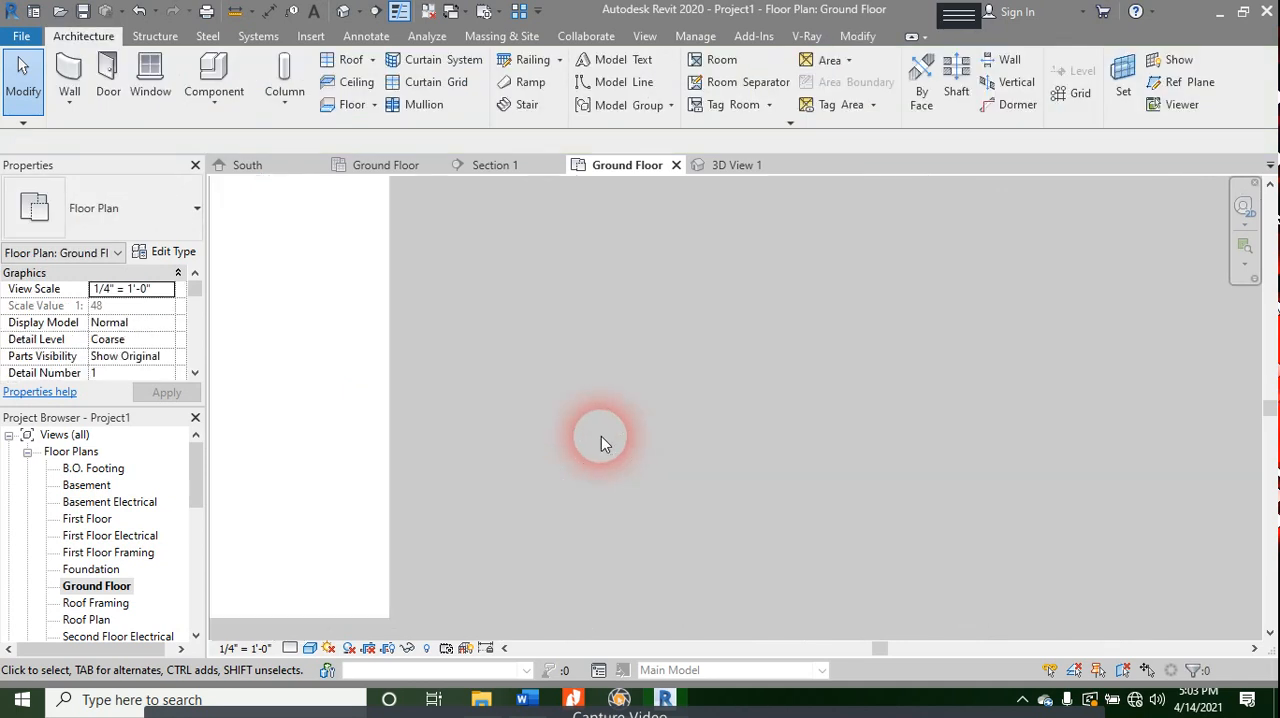
pyautogui.scroll(-2, 628, 518)
pyautogui.moveTo(626, 343); pyautogui.dragTo(625, 352, button='middle')
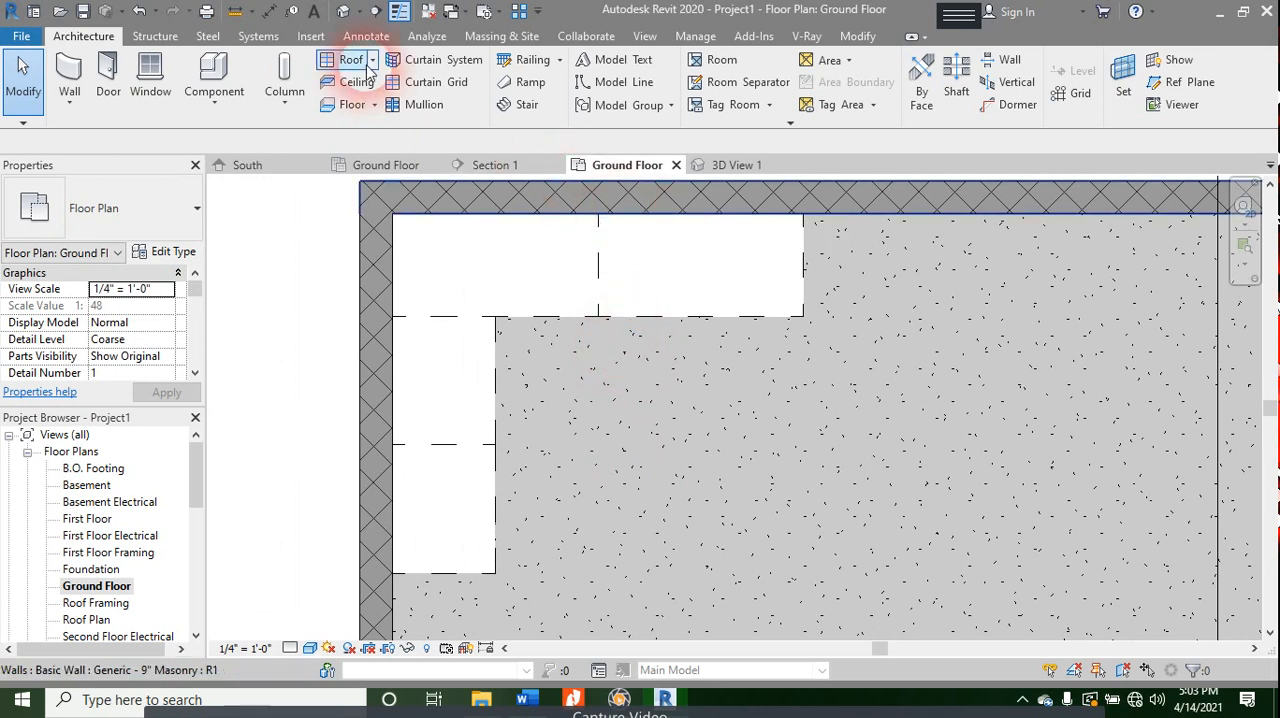
# - Start loading a component family and browse to the Counter Tops folder in the US Imperial Casework library
pyautogui.click(214, 80)
pyautogui.click(724, 86)
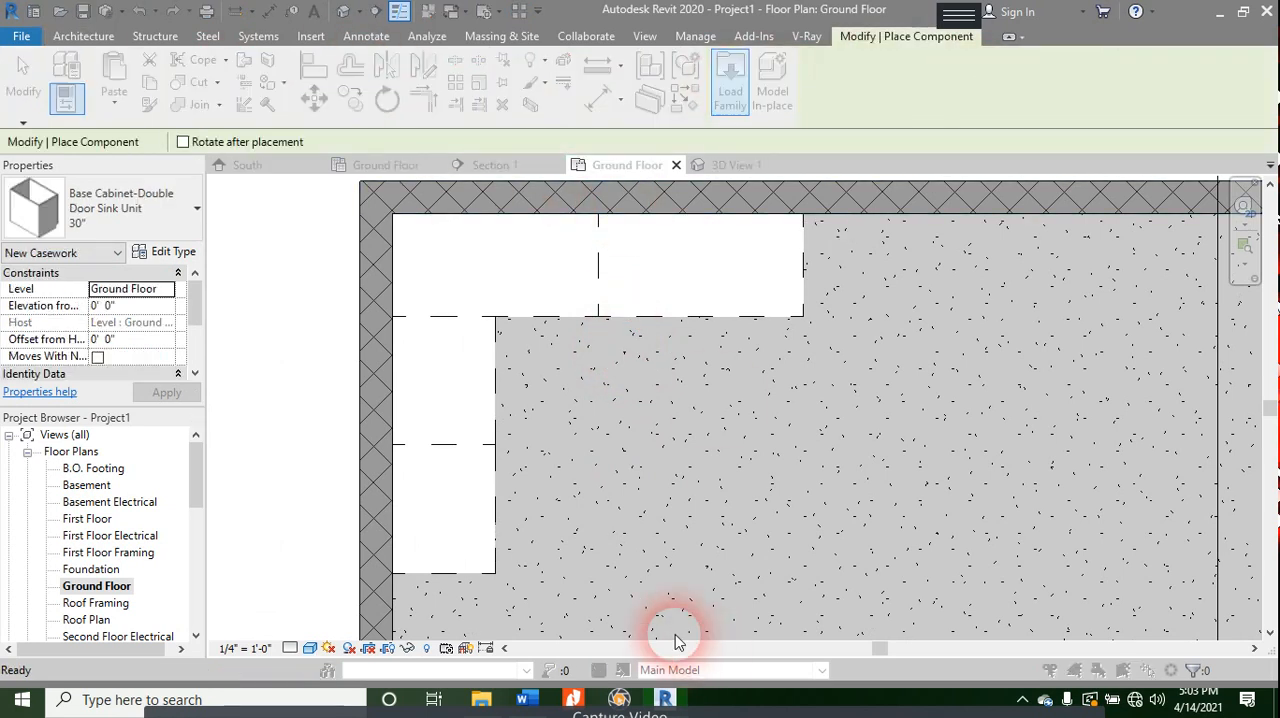
pyautogui.click(668, 160)
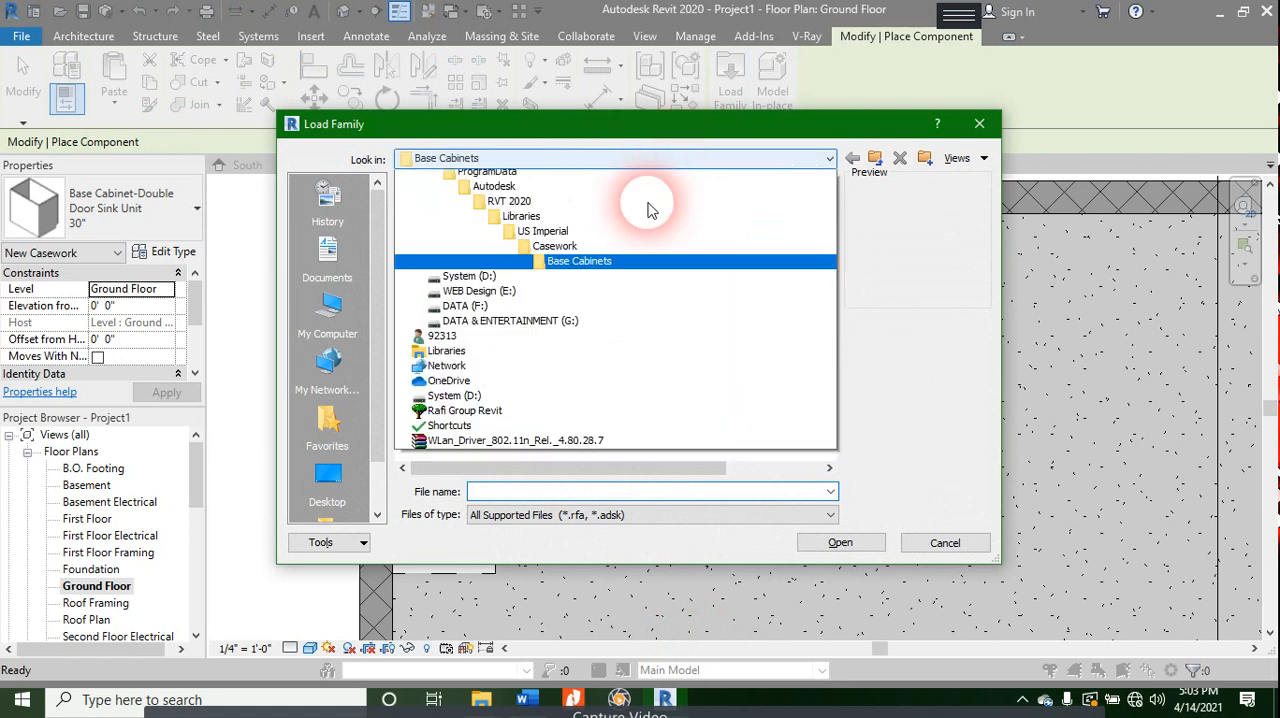
pyautogui.click(599, 296)
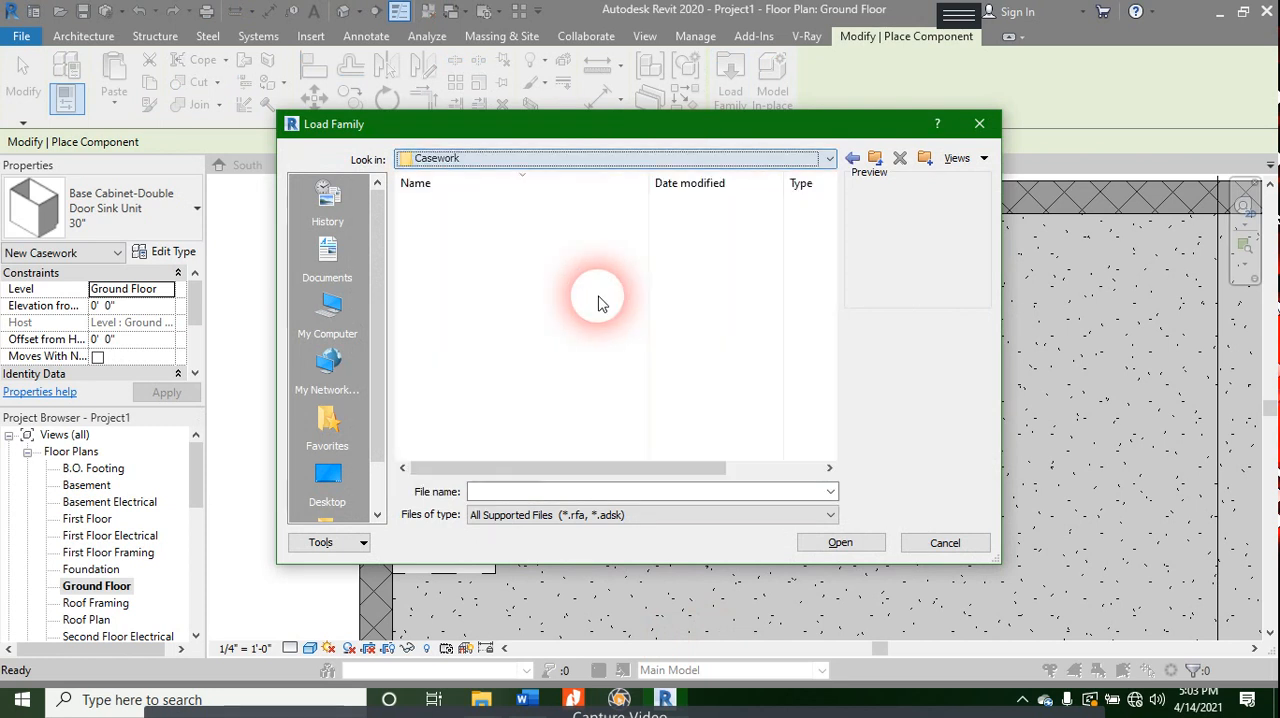
pyautogui.click(500, 158)
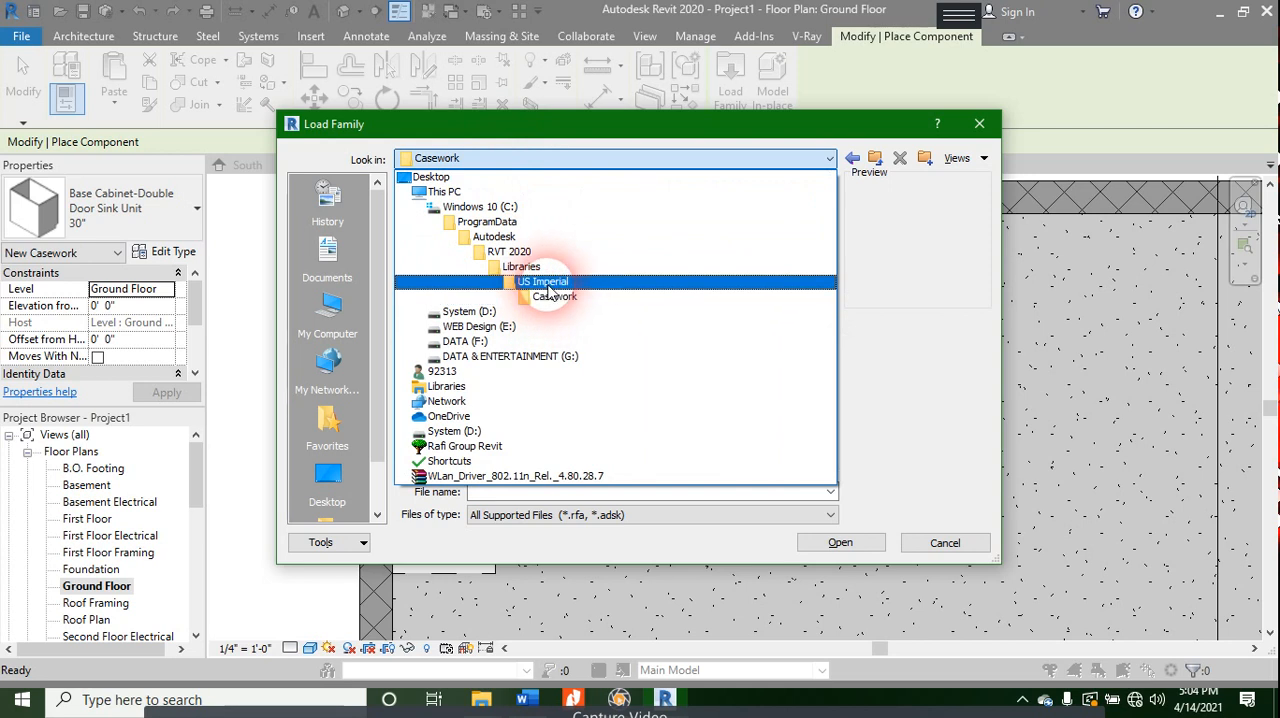
pyautogui.click(545, 282)
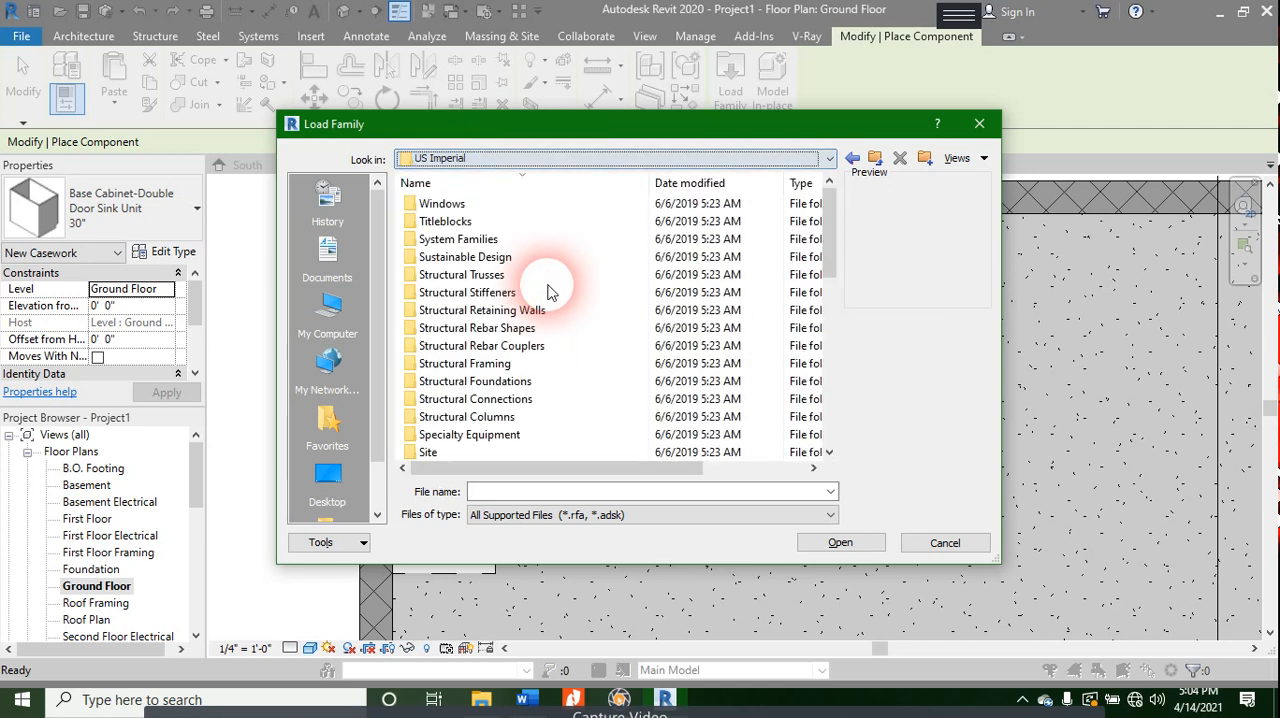
pyautogui.scroll(-8, 494, 360)
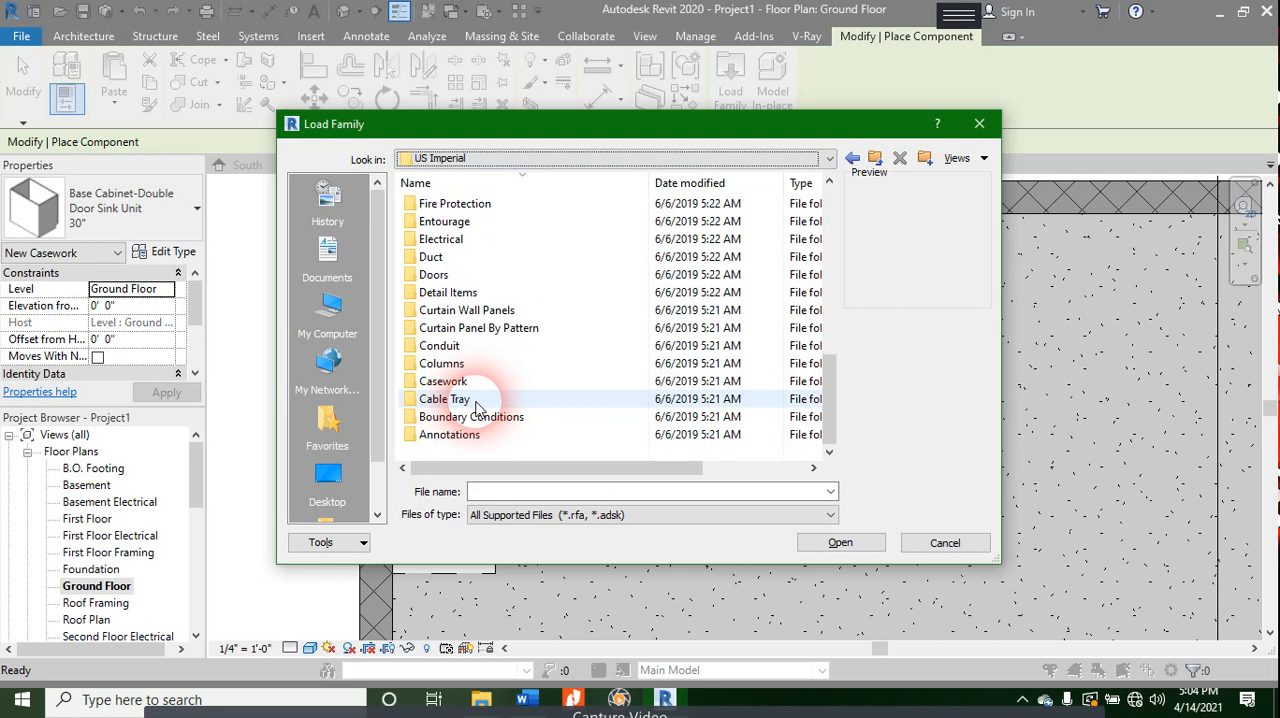
pyautogui.doubleClick(480, 382)
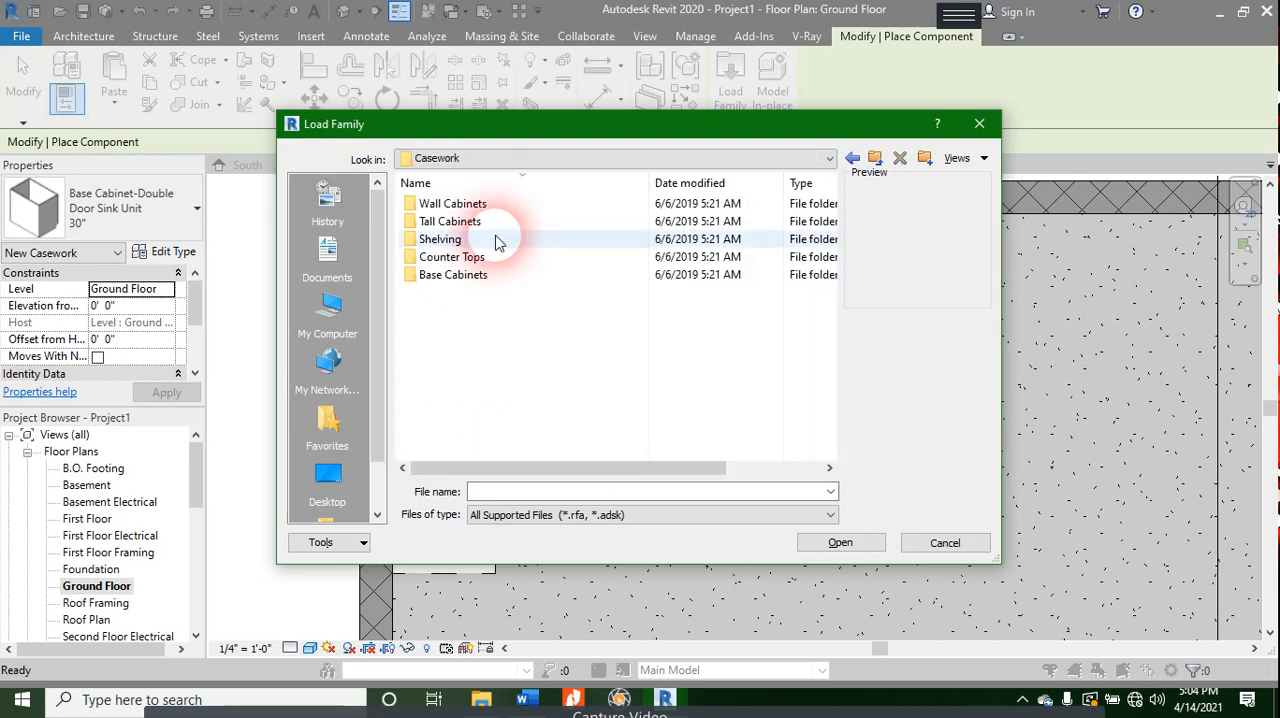
pyautogui.doubleClick(475, 258)
# - Compare the previews of the L-shaped countertop families, with and without a sink or sink hole
pyautogui.click(478, 274)
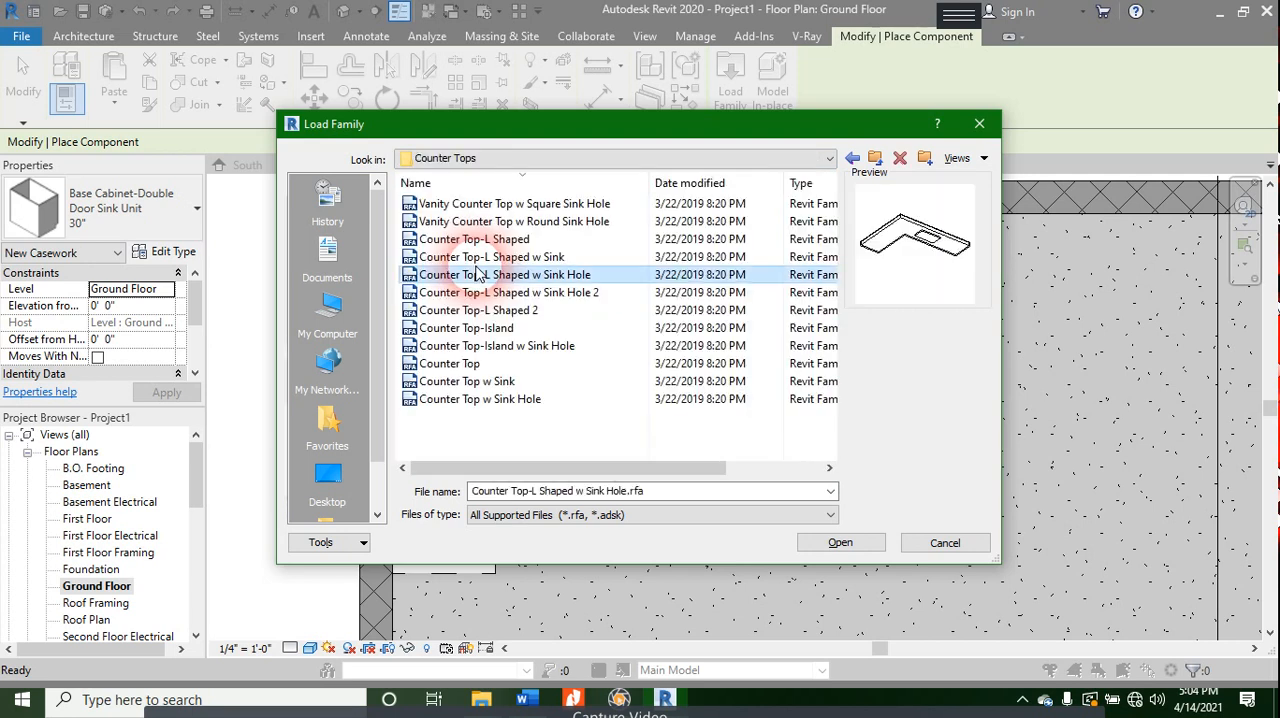
pyautogui.press('Up')
pyautogui.press('Up')
pyautogui.press('Up')
pyautogui.press('Up')
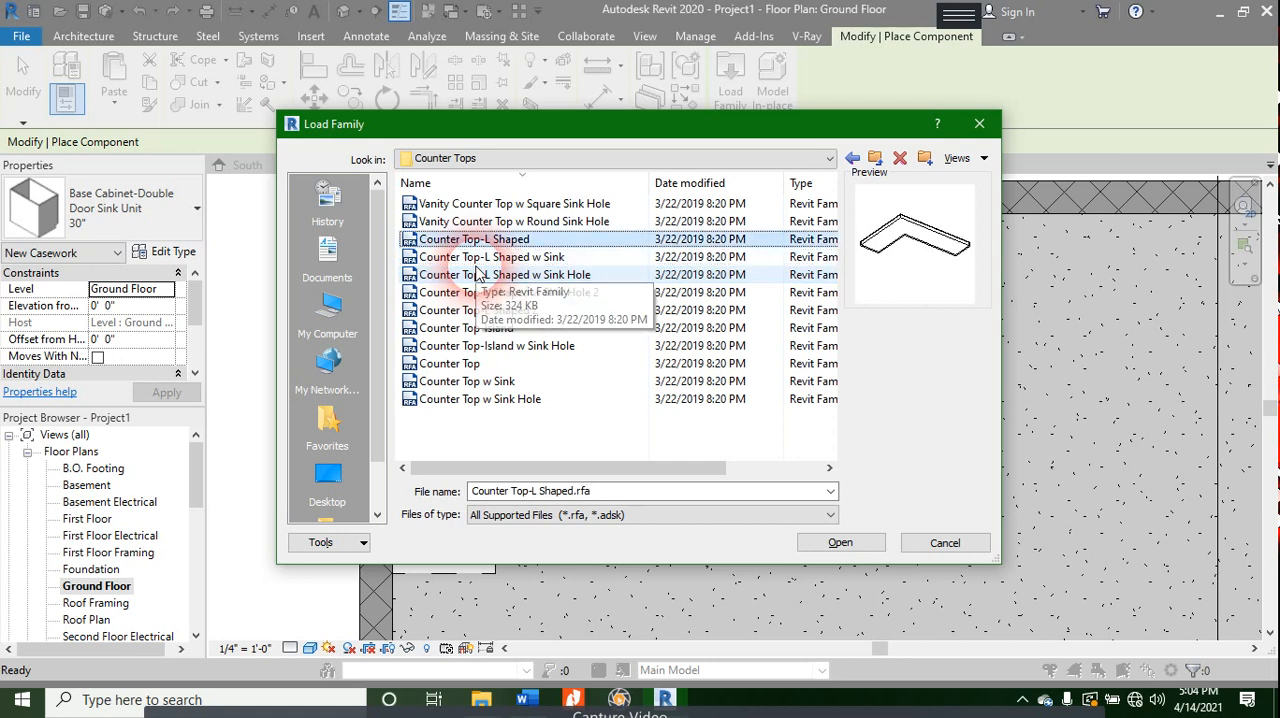
pyautogui.press('Down')
pyautogui.press('Down')
pyautogui.press('Down')
pyautogui.press('Down')
pyautogui.press('Down')
pyautogui.press('Down')
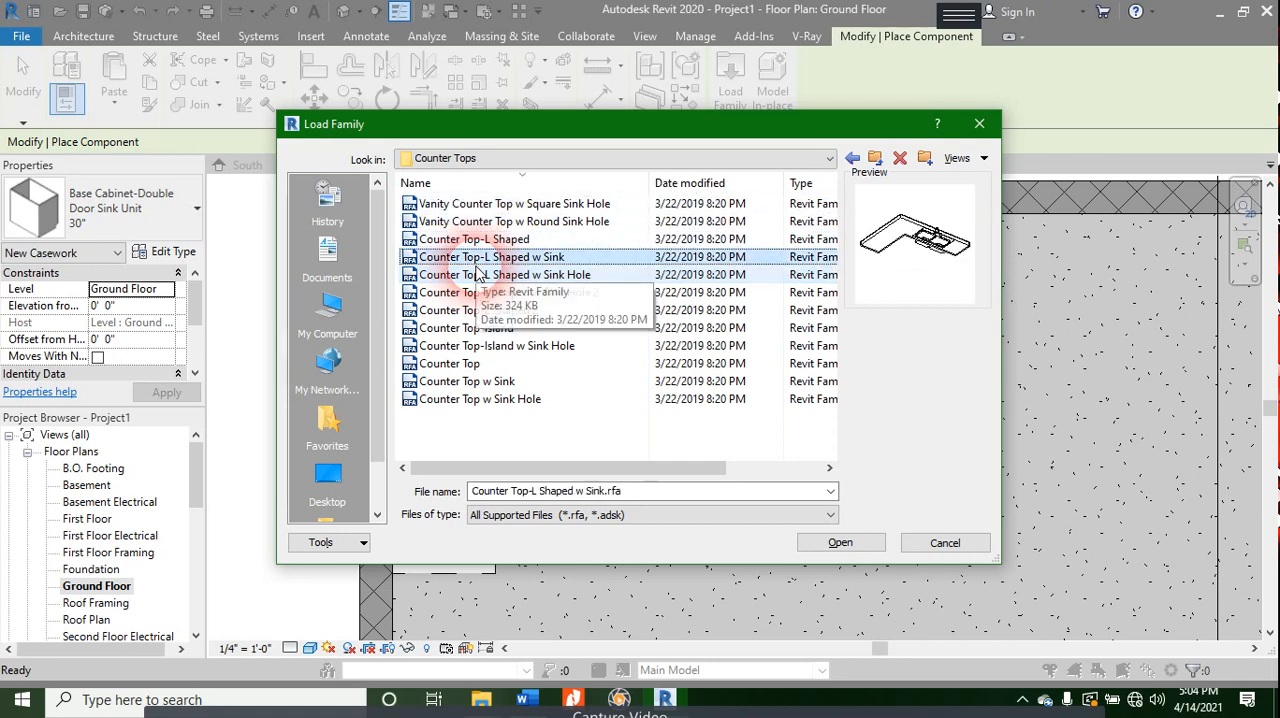
pyautogui.press('Down')
pyautogui.press('Up')
pyautogui.press('Up')
pyautogui.press('Up')
pyautogui.press('Up')
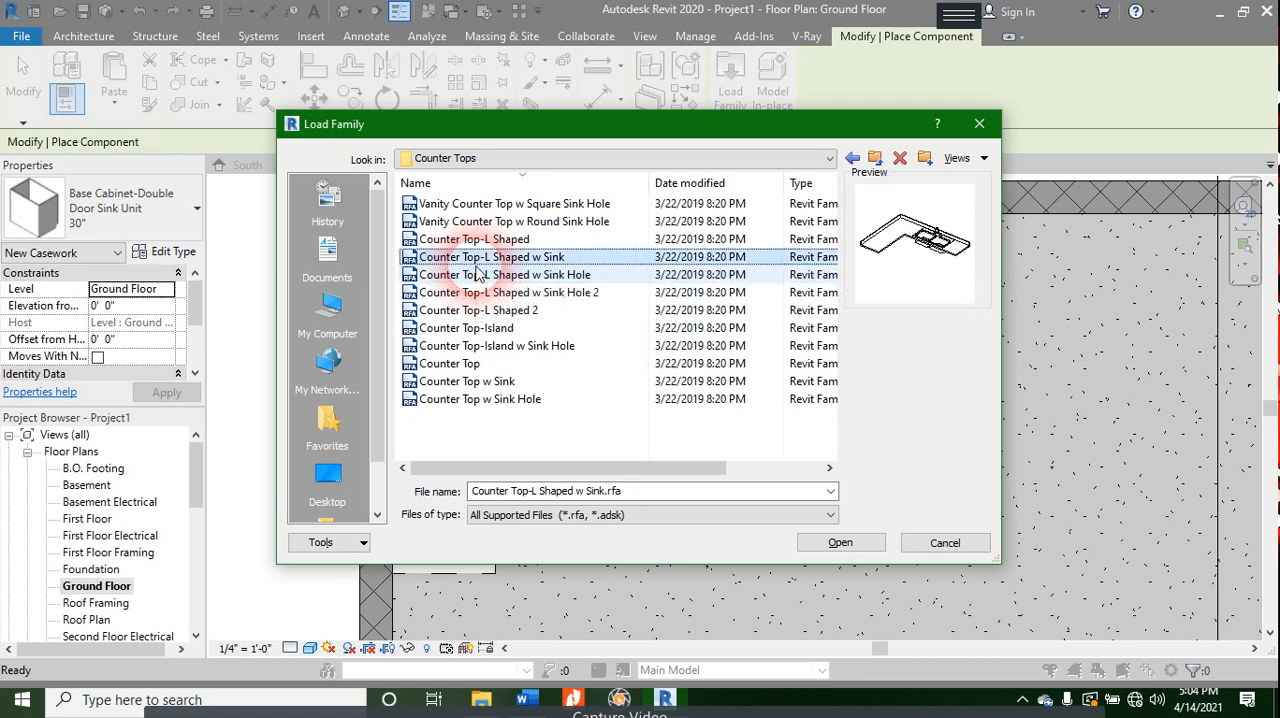
pyautogui.press('Down')
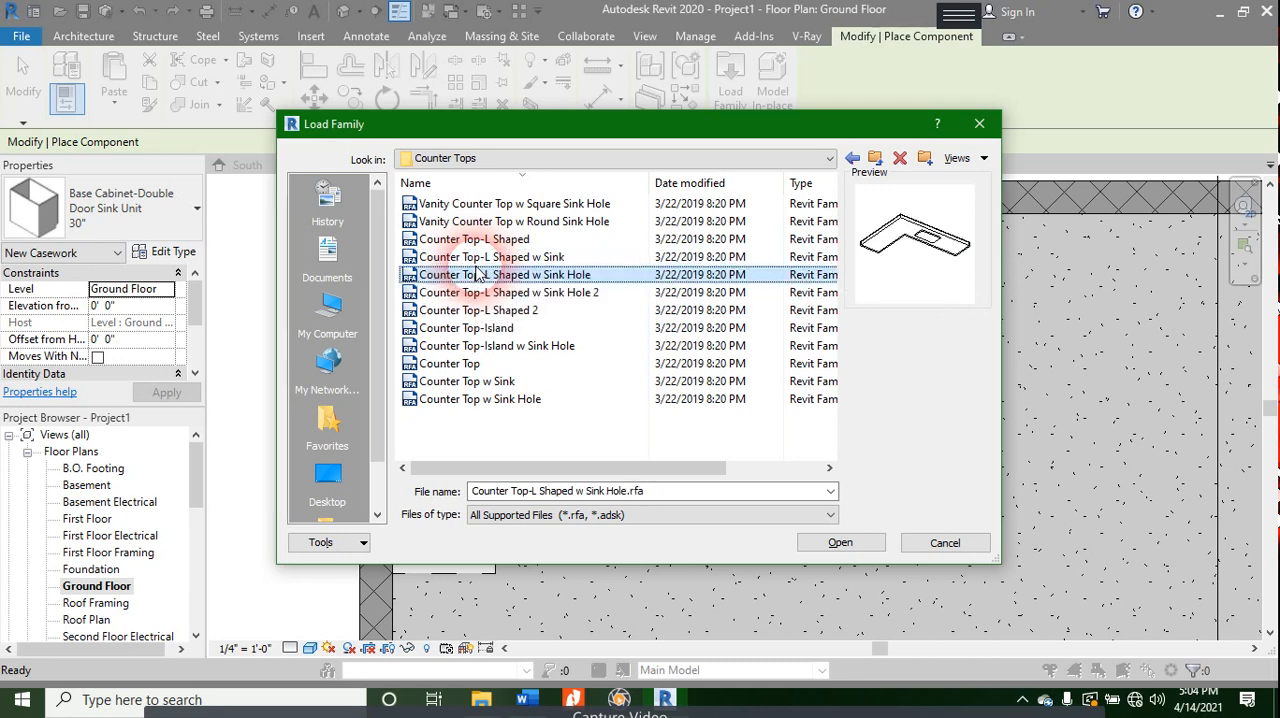
# - Load the Counter Top-L Shaped w Sink Hole family into the project without placing it
pyautogui.doubleClick(478, 274)
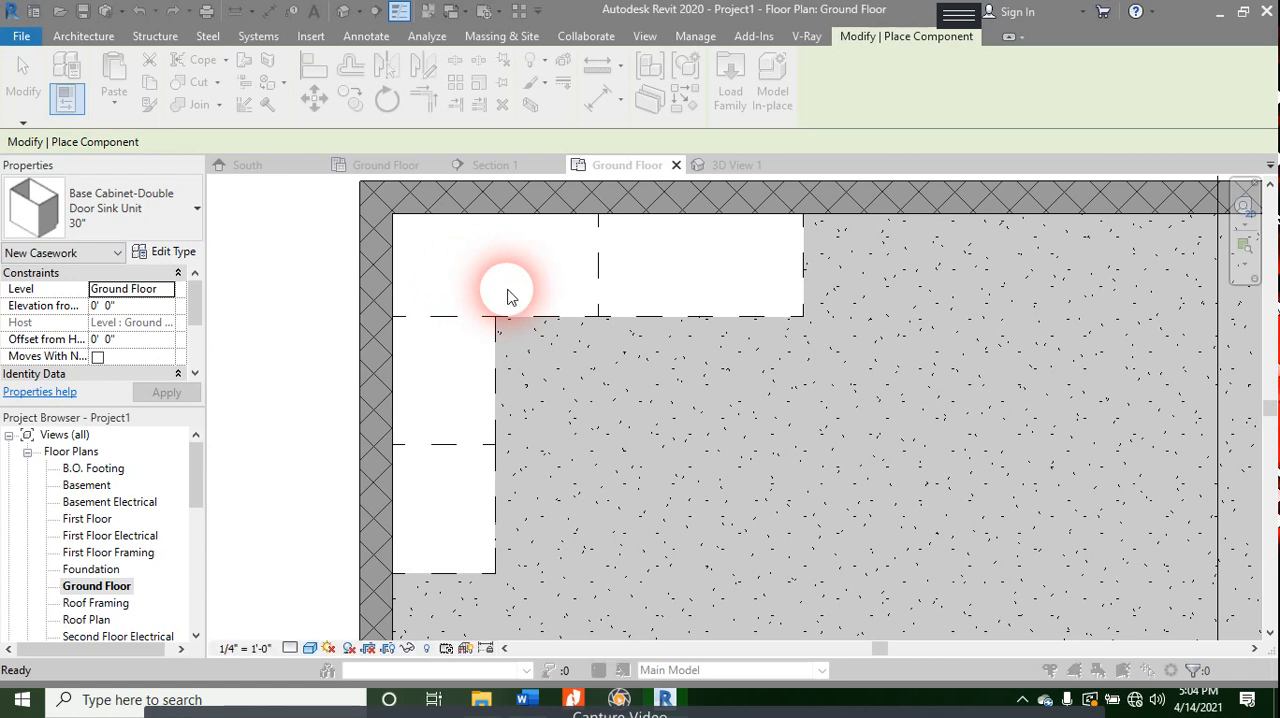
pyautogui.click(508, 295)
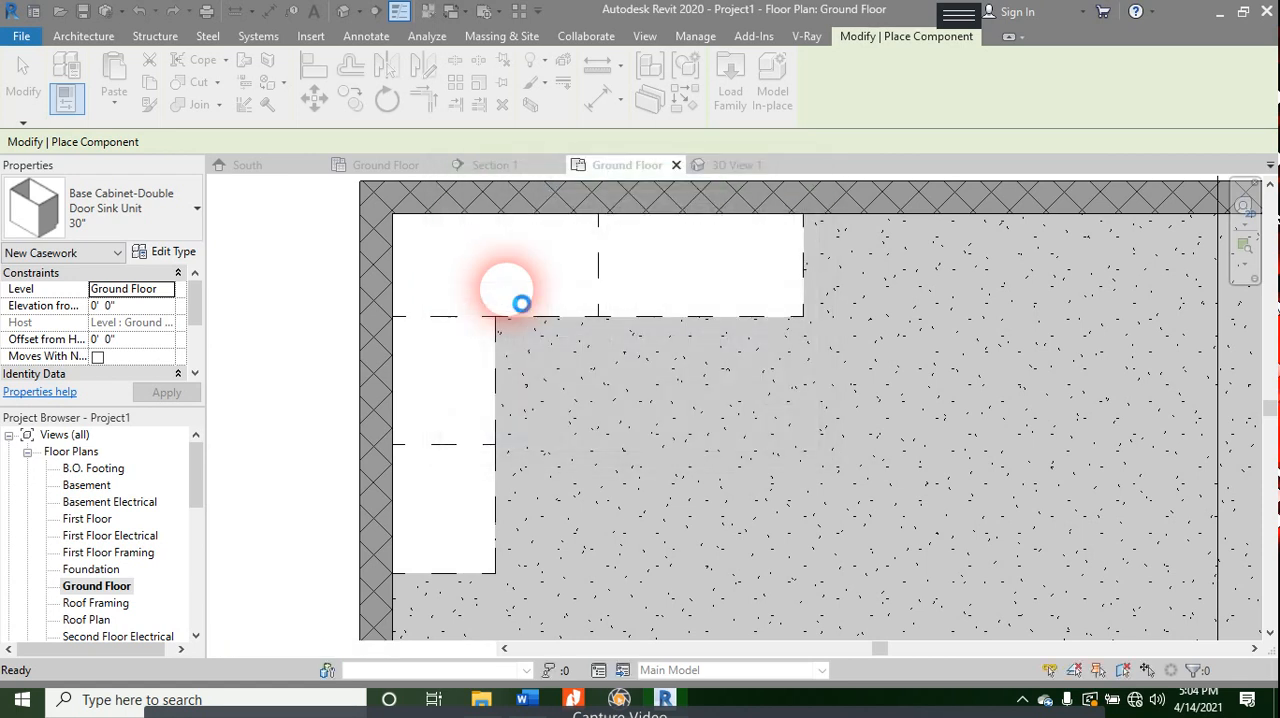
pyautogui.press('Escape')
pyautogui.press('Escape')
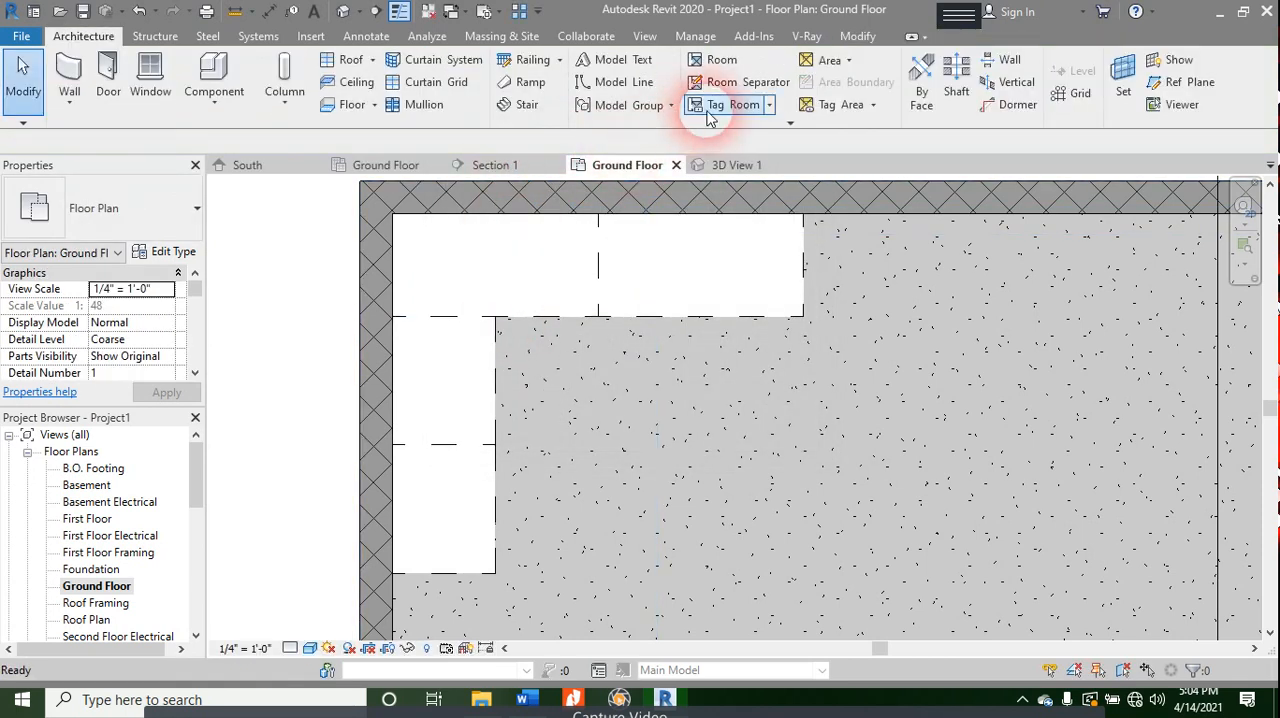
# - Load the Counter Top-L Shaped w Sink component family, overwriting the shared sink sub-component family with its version but keeping the existing parameter values
pyautogui.click(205, 82)
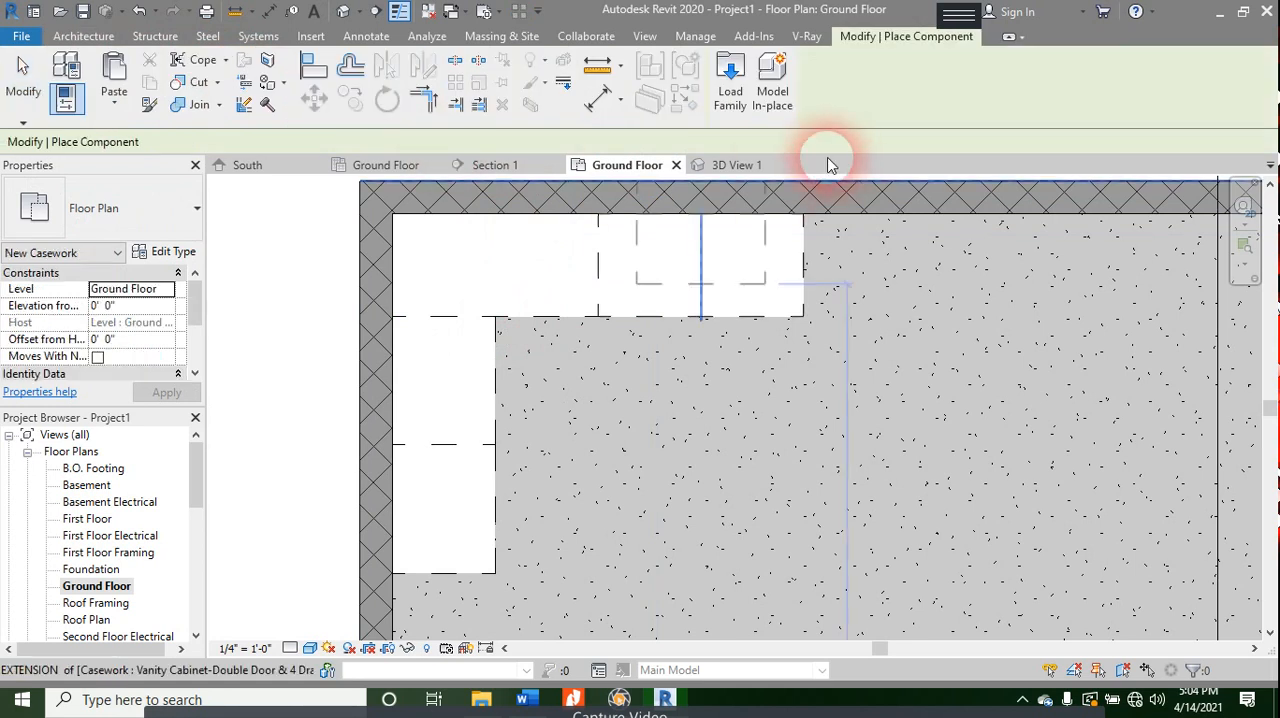
pyautogui.click(738, 78)
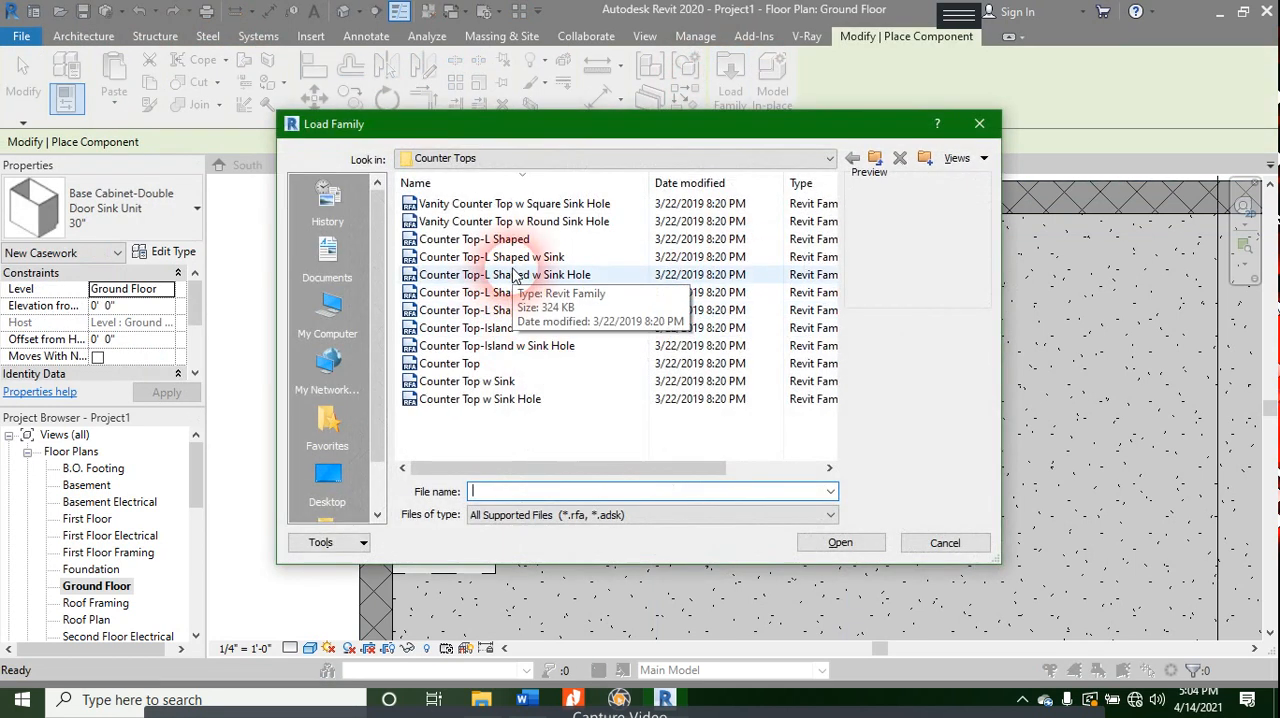
pyautogui.click(715, 257)
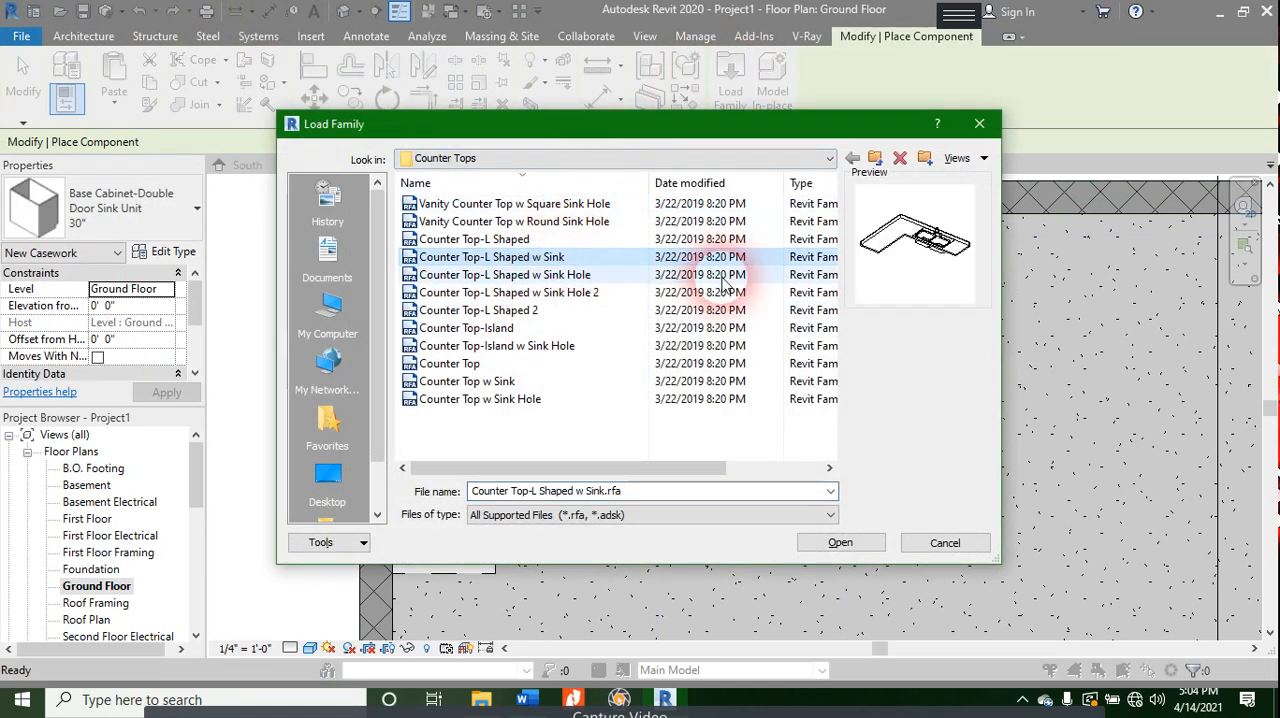
pyautogui.click(716, 515)
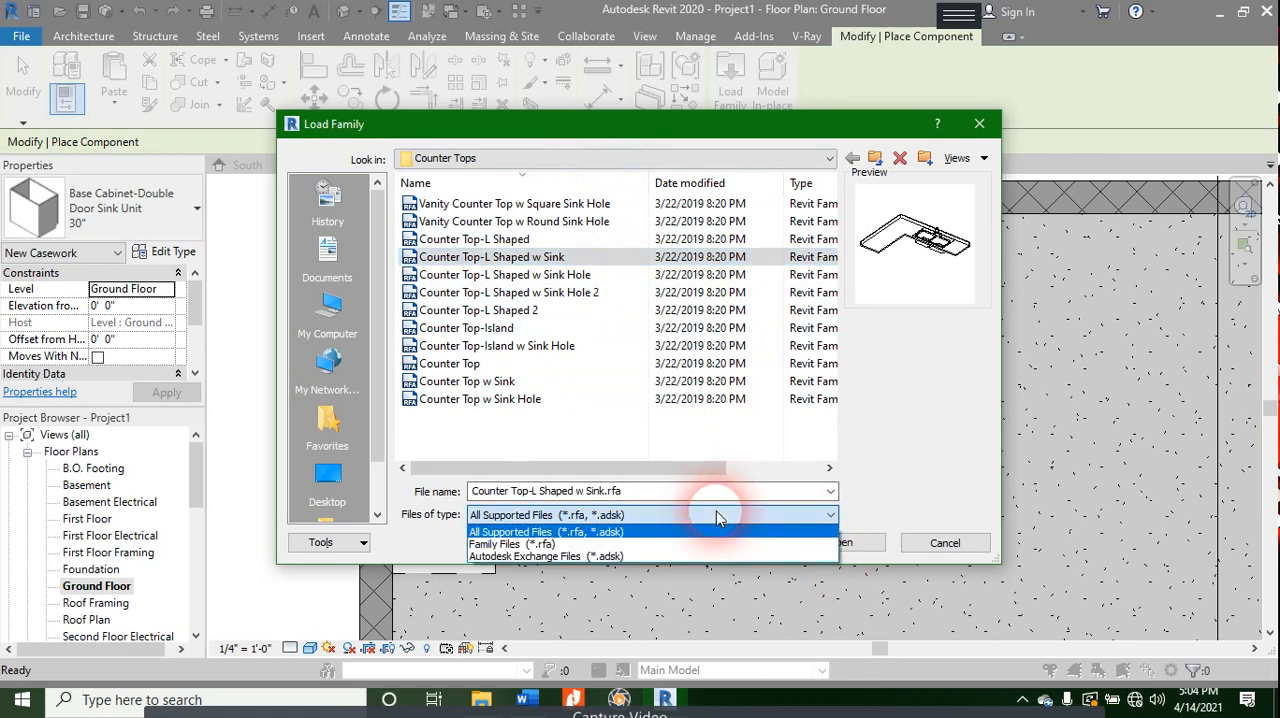
pyautogui.click(714, 531)
pyautogui.click(812, 543)
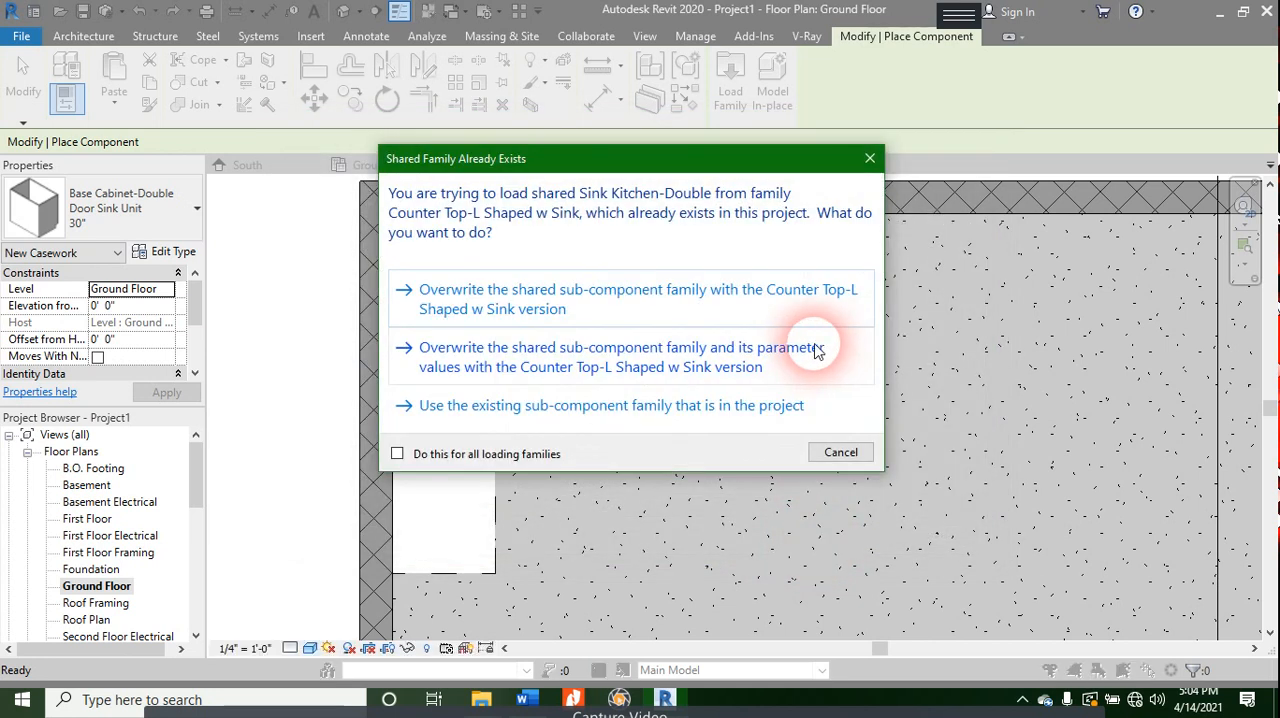
pyautogui.click(667, 299)
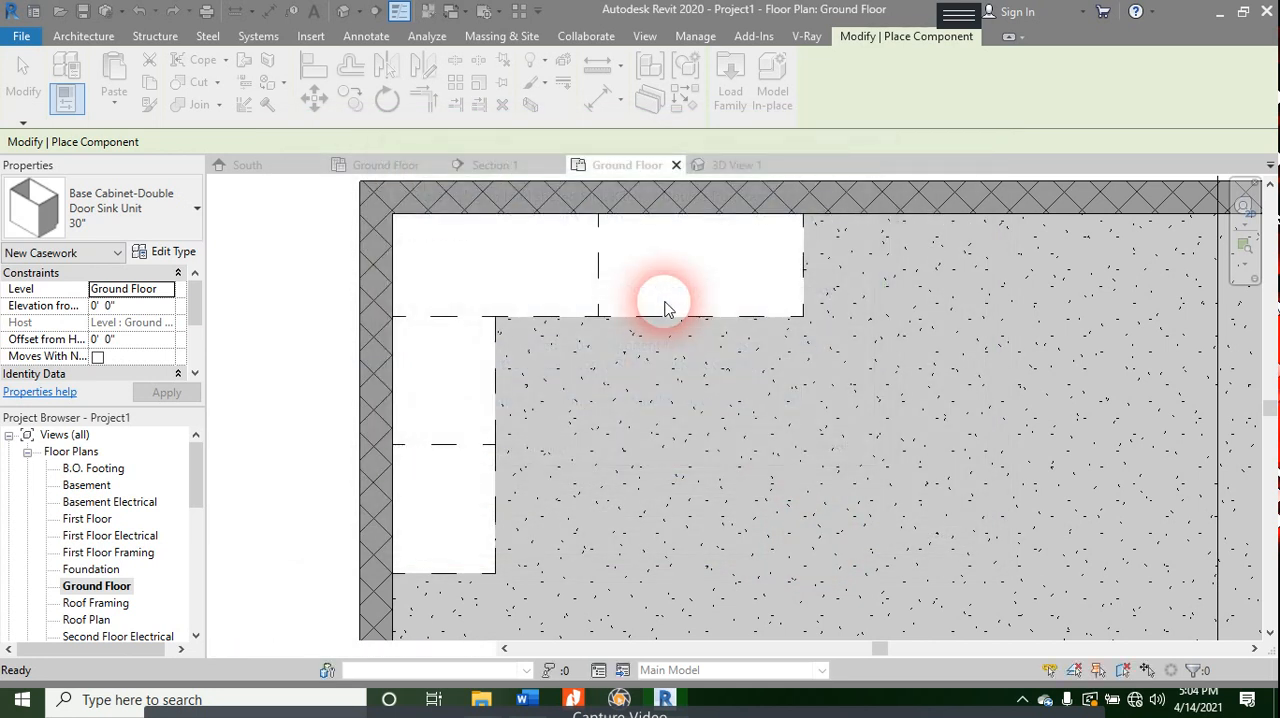
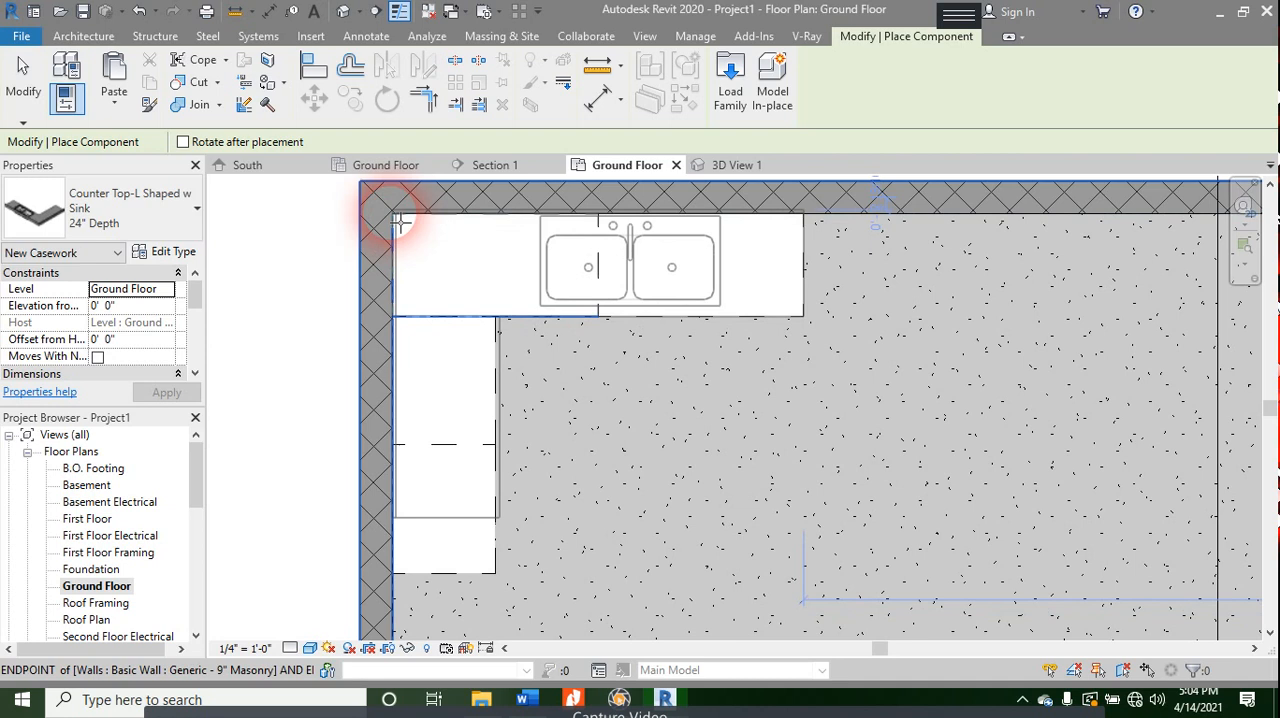
# - Place the Counter Top-L Shaped w Sink, 24" Depth, over the base cabinets, snapped to the room's inner wall corner
pyautogui.scroll(4, 399, 224)
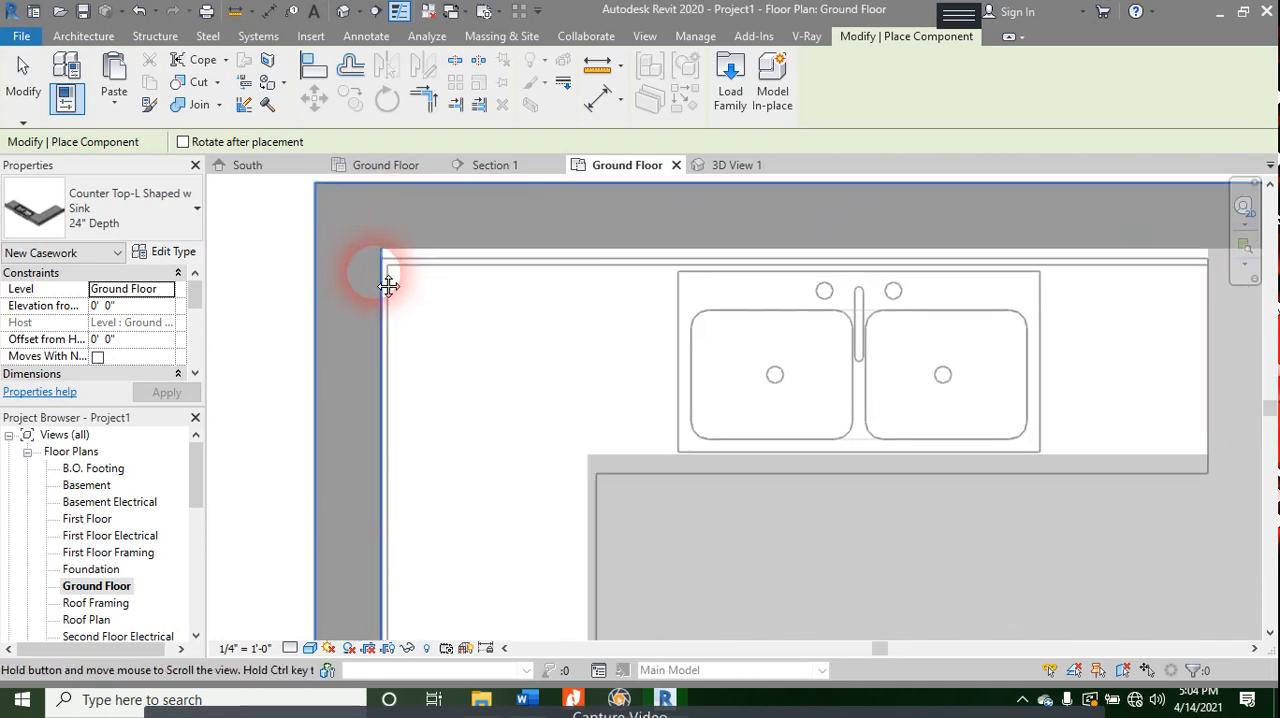
pyautogui.scroll(4, 366, 367)
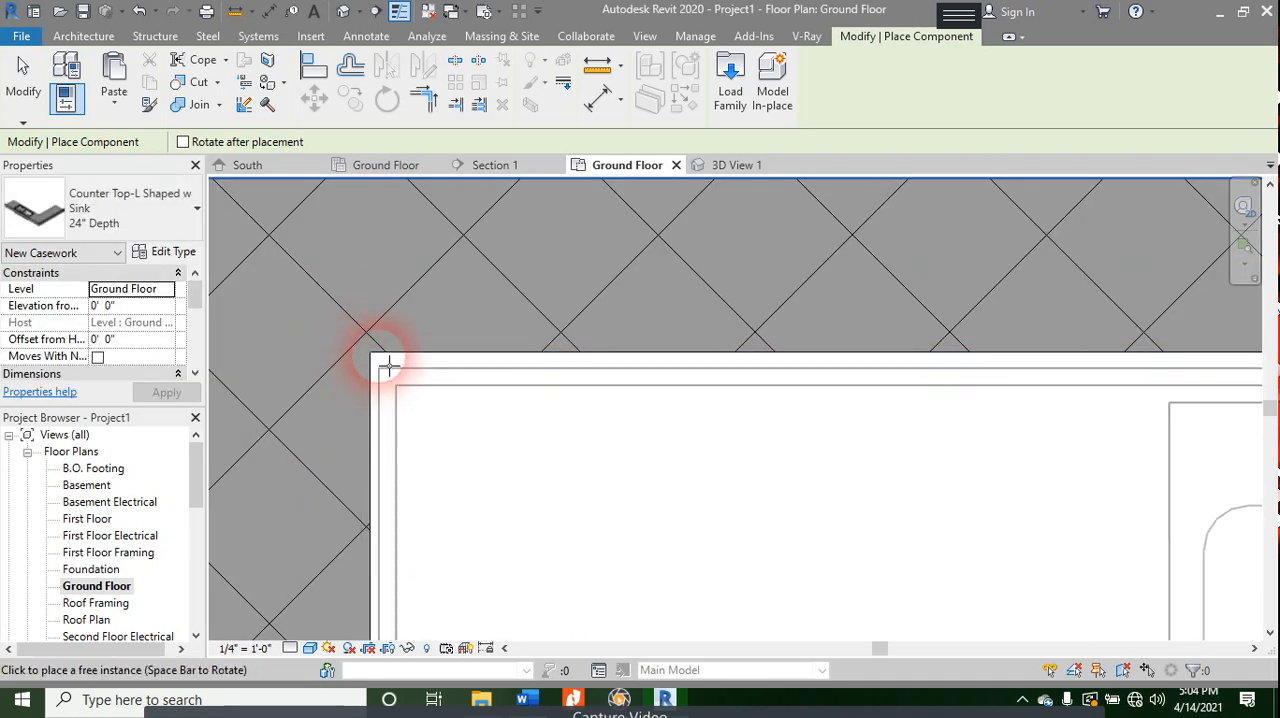
pyautogui.click(379, 363)
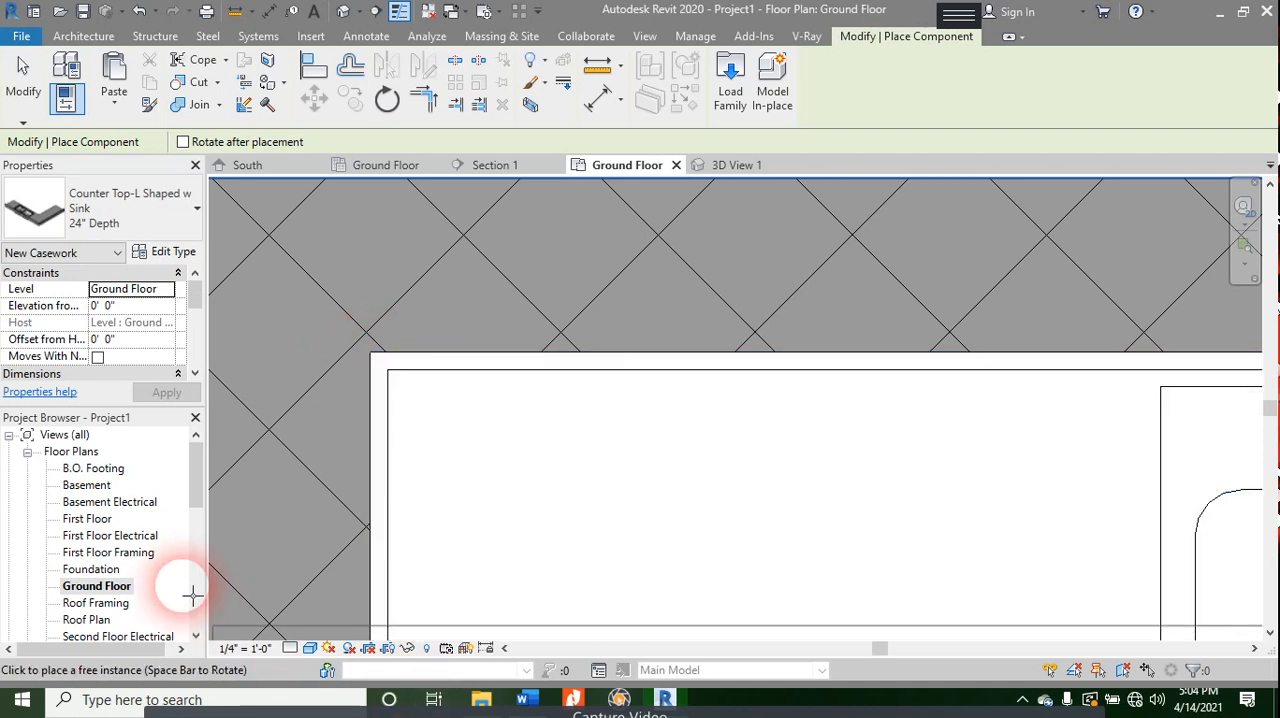
pyautogui.press('Escape')
pyautogui.press('Escape')
pyautogui.scroll(3, 720, 437)
pyautogui.scroll(-2, 850, 482)
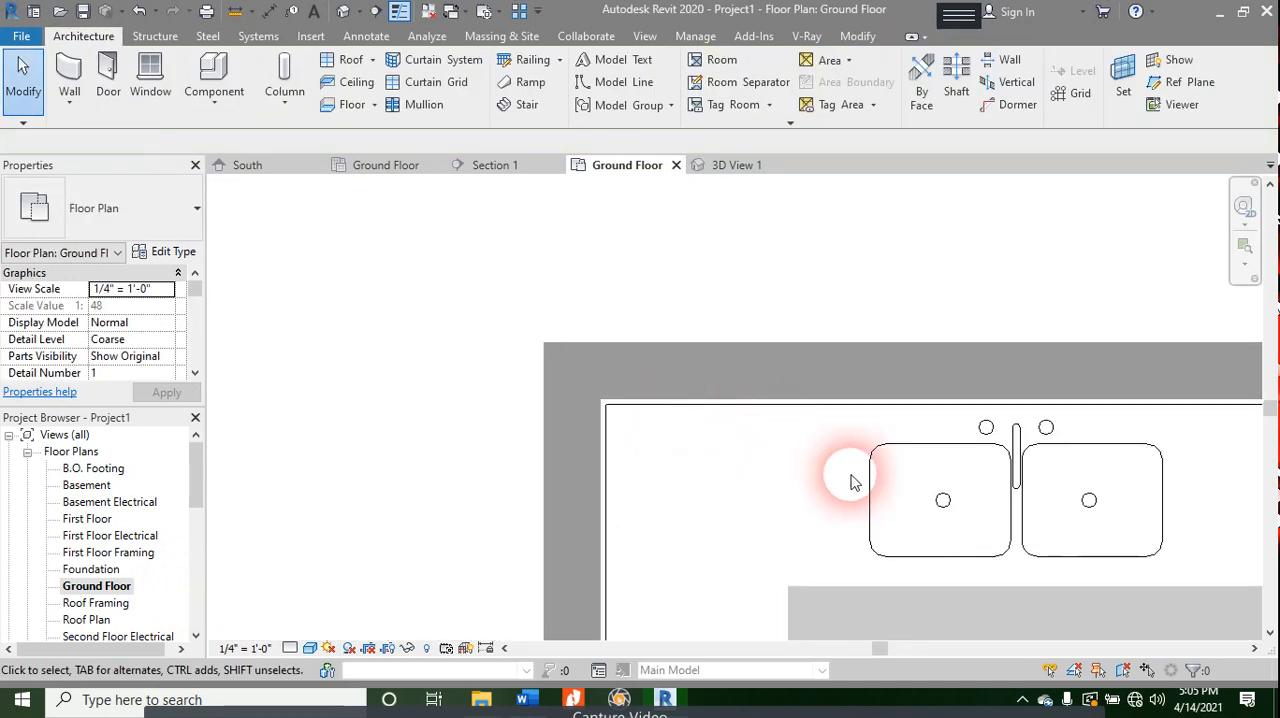
pyautogui.moveTo(850, 482); pyautogui.dragTo(737, 349, button='middle')
pyautogui.scroll(-2, 766, 391)
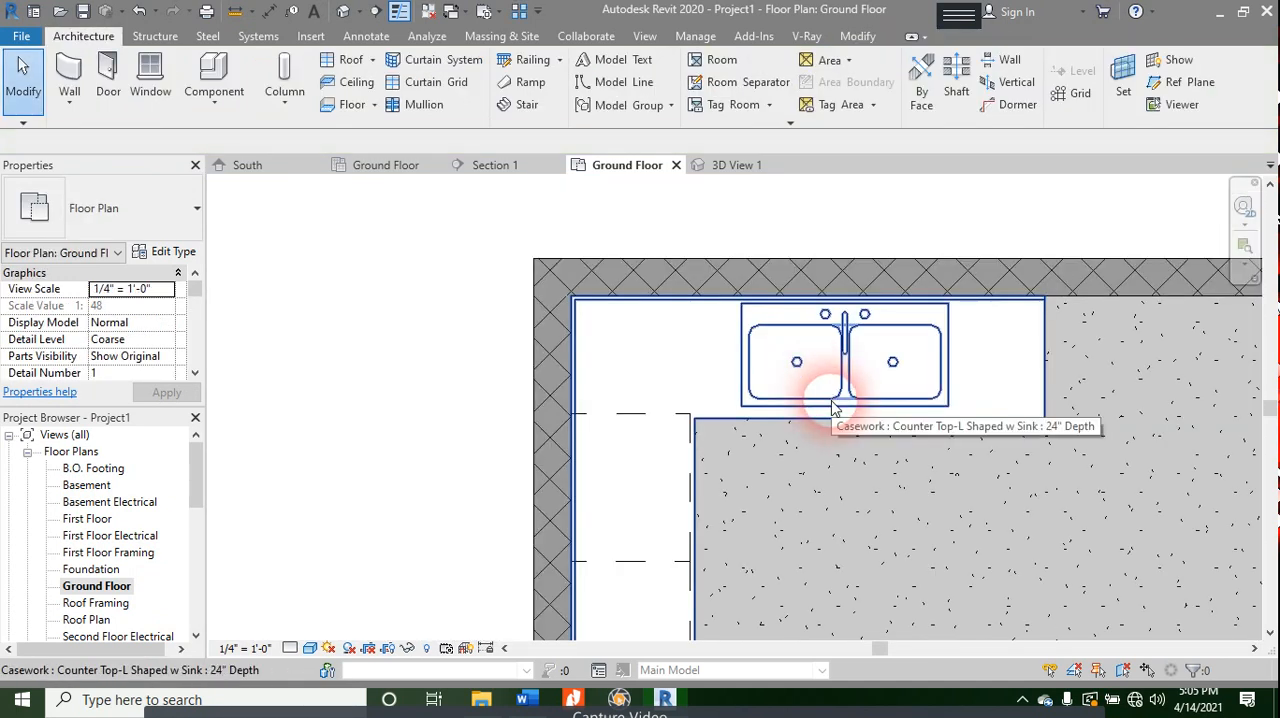
# - Inspect in 3D View 1 how the L-shaped countertop sits on the double-door sink cabinets along the lighter wall
pyautogui.click(745, 165)
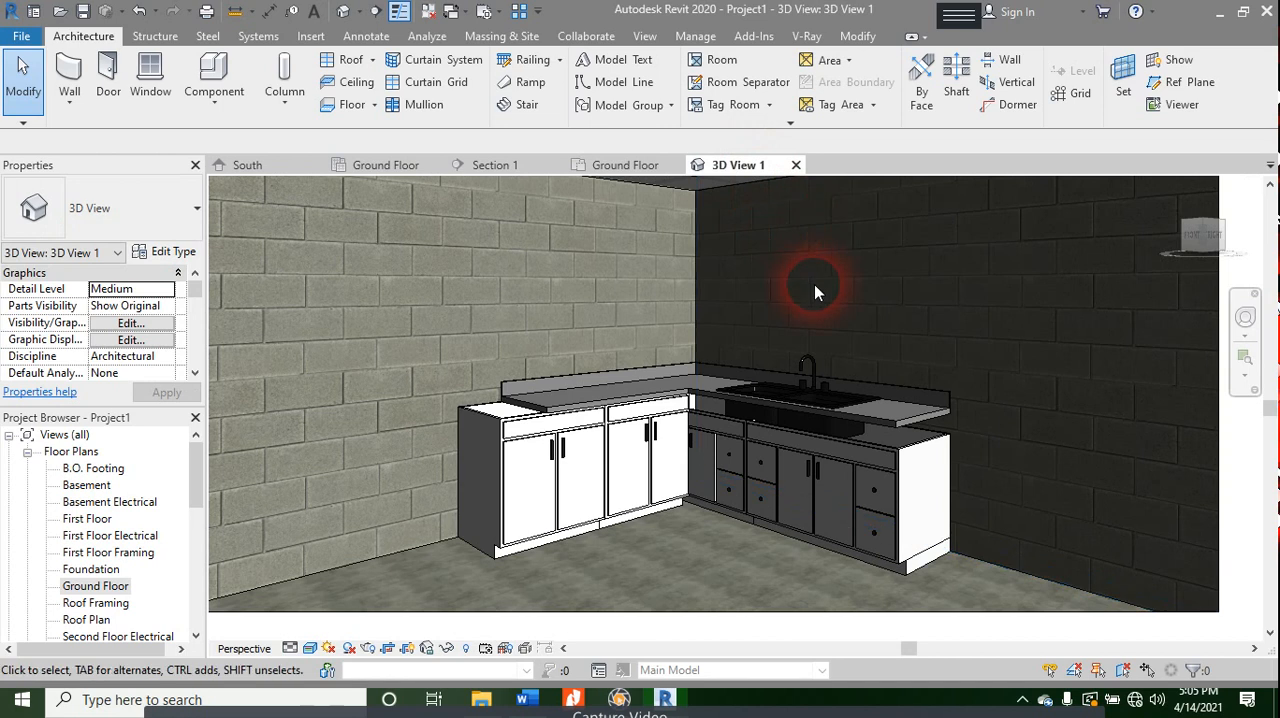
pyautogui.scroll(3, 663, 400)
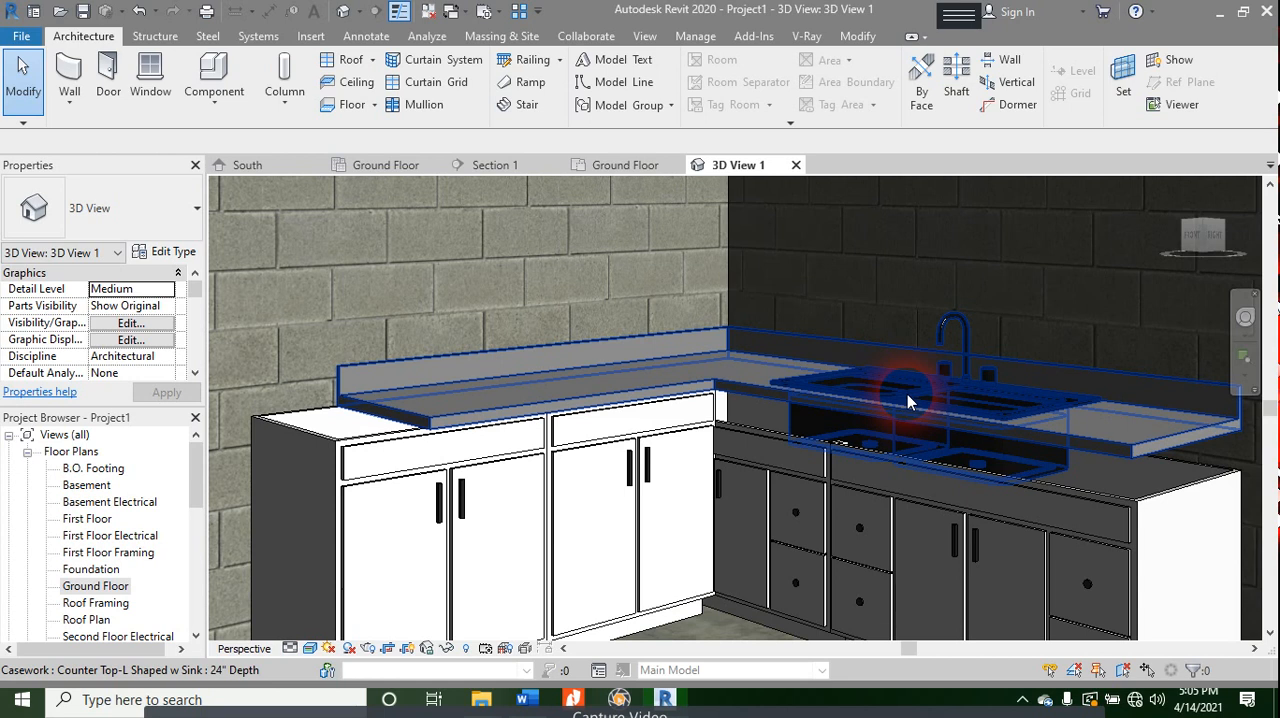
pyautogui.click(333, 452)
pyautogui.rightClick(333, 452)
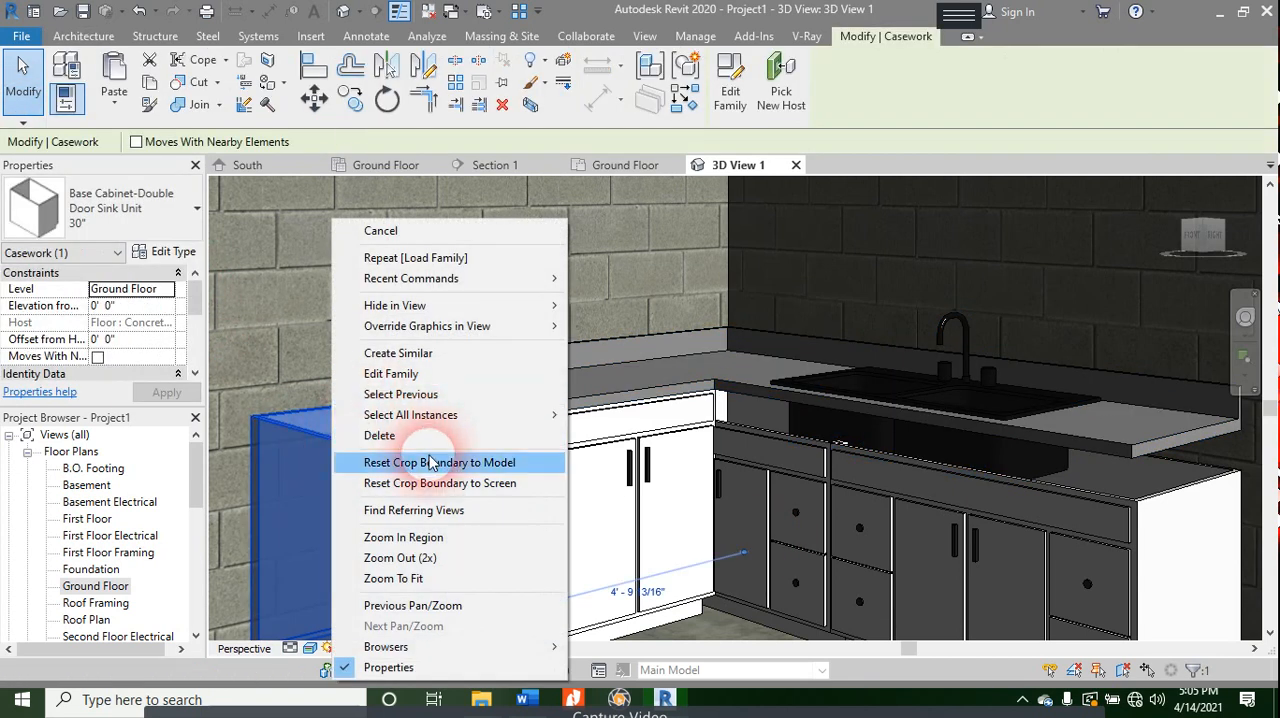
pyautogui.moveTo(520, 415)
pyautogui.click(597, 435)
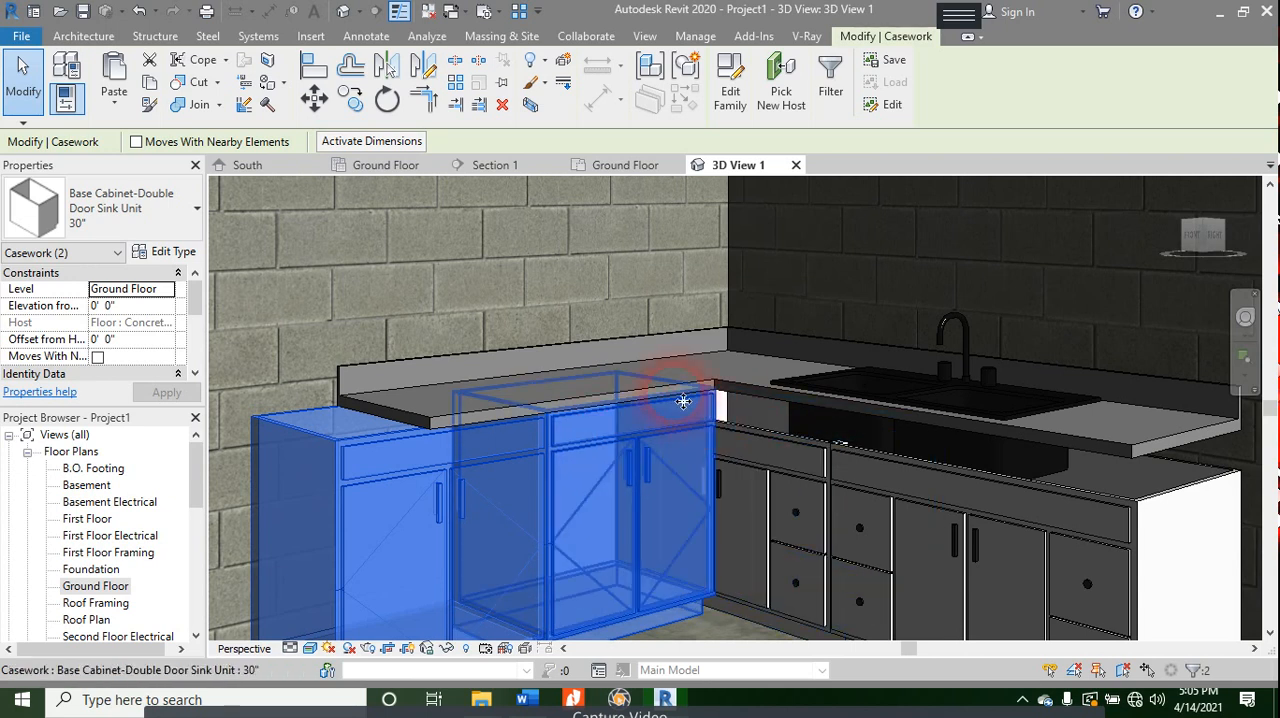
pyautogui.scroll(4, 680, 405)
pyautogui.press('Escape')
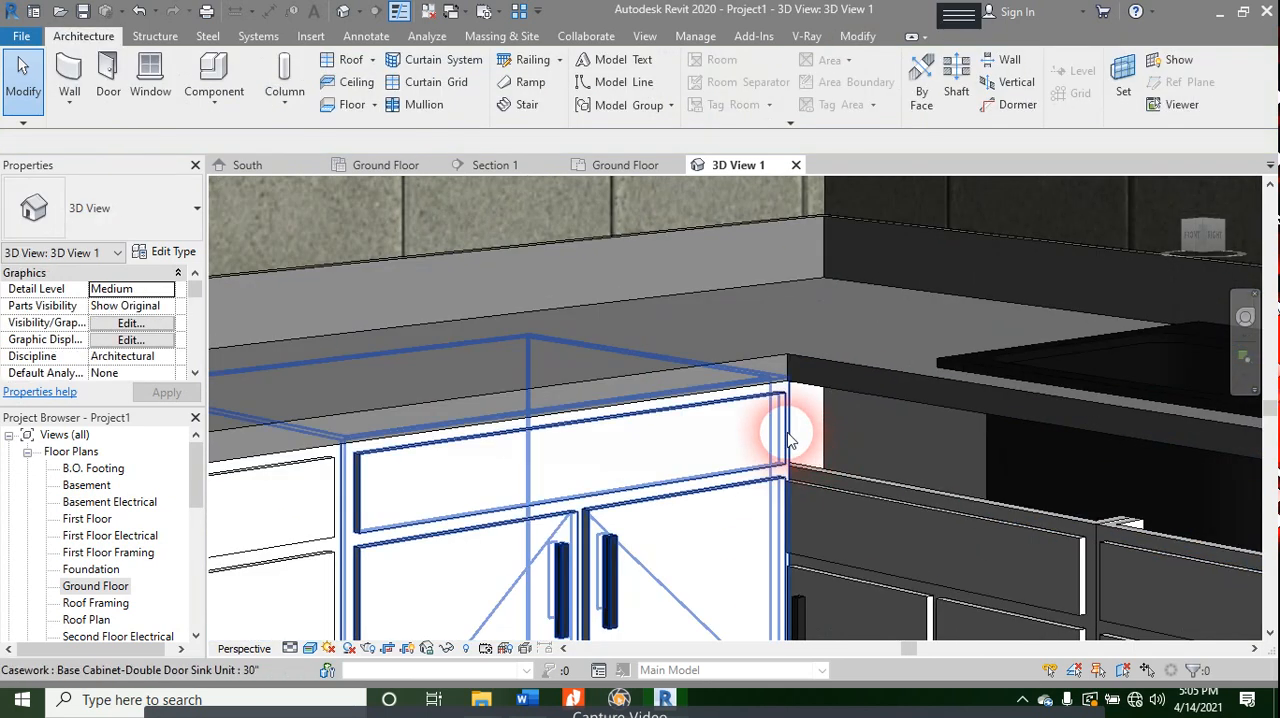
# - Check the height in the type properties of the 30" Base Cabinet-Double Door Sink Unit, leaving them unchanged
pyautogui.click(874, 488)
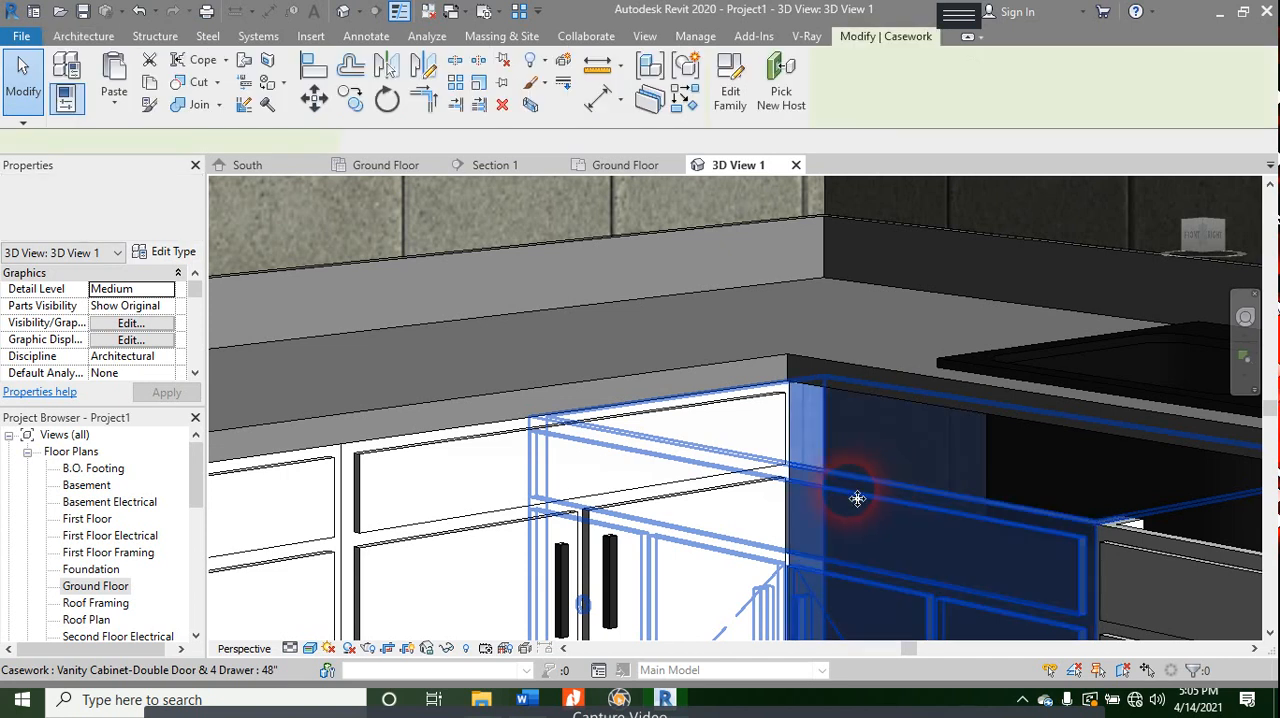
pyautogui.click(508, 447)
pyautogui.rightClick(508, 447)
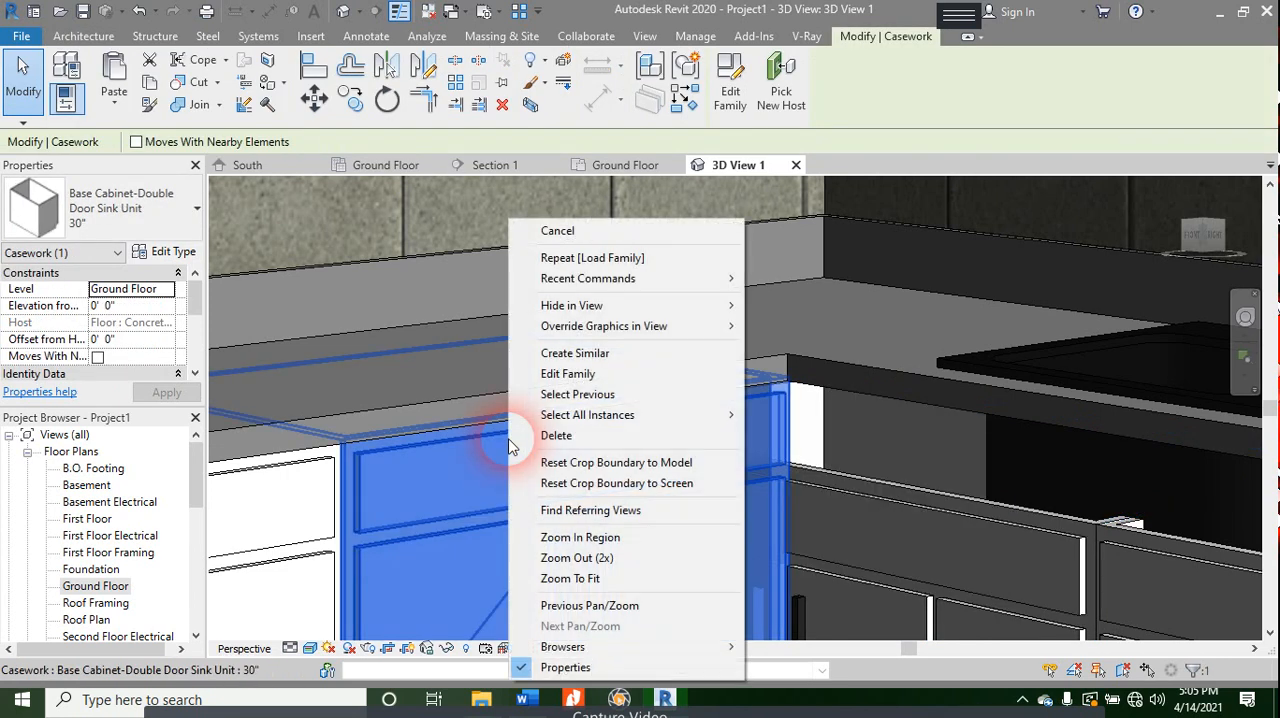
pyautogui.click(171, 254)
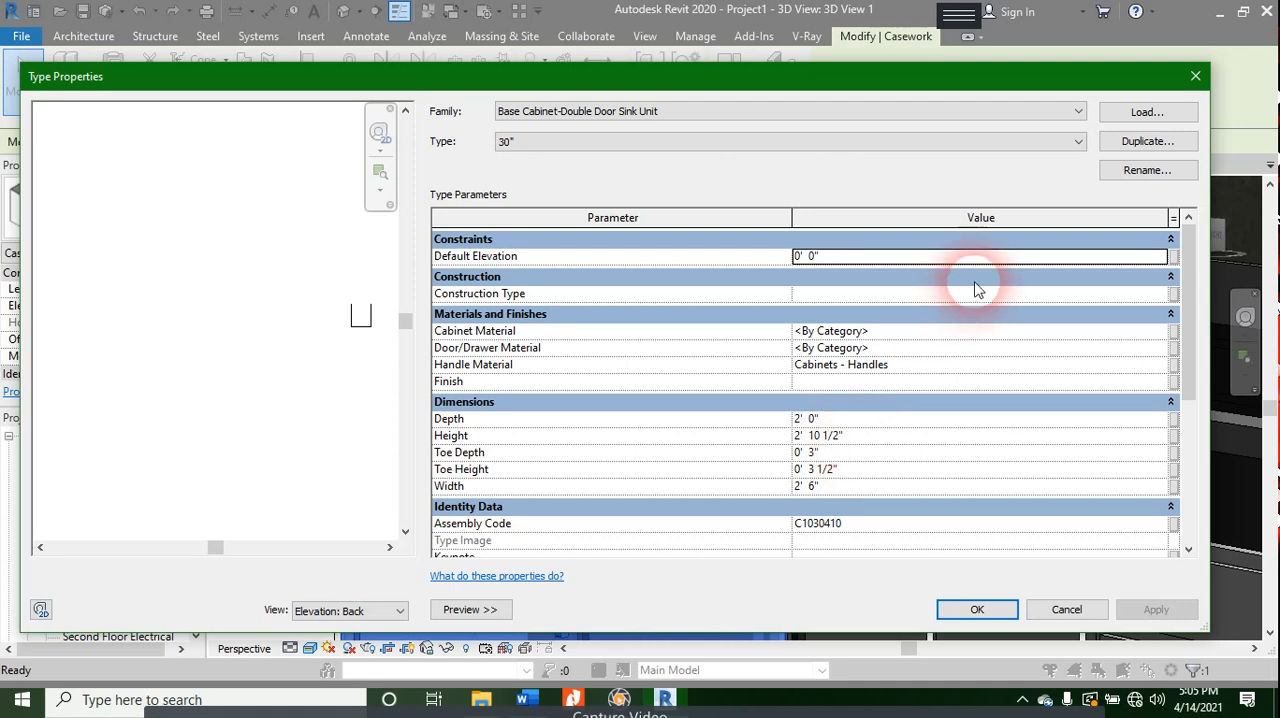
pyautogui.click(1205, 76)
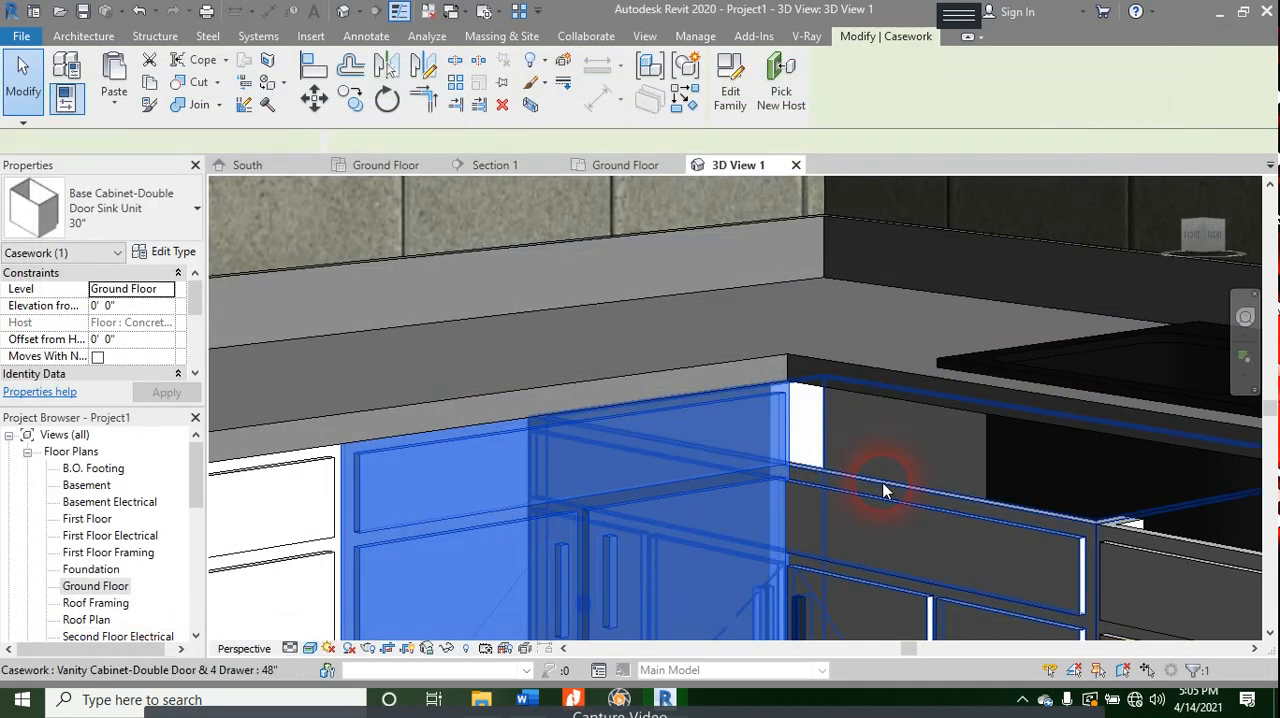
# - Set the type height of the 48" Vanity Cabinet-Double Door & 4 Drawer to 2' 10 1/2"
pyautogui.click(885, 489)
pyautogui.rightClick(884, 490)
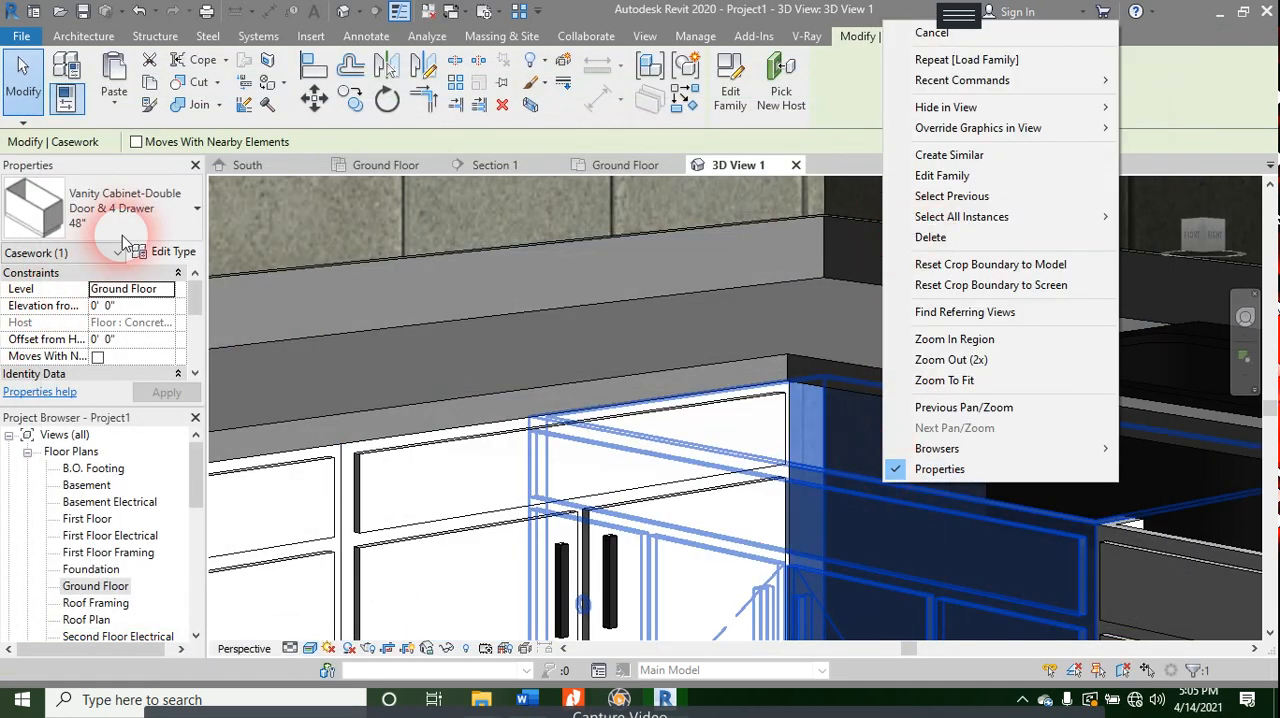
pyautogui.click(172, 254)
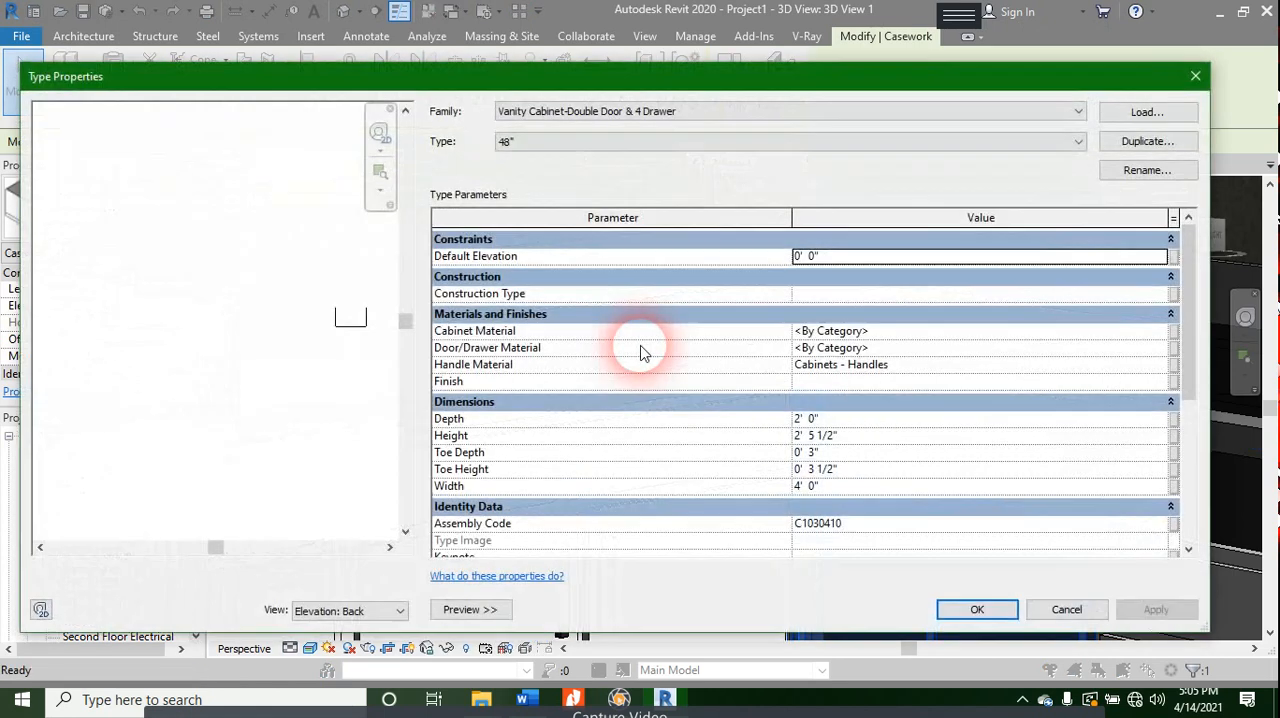
pyautogui.click(823, 452)
pyautogui.doubleClick(816, 440)
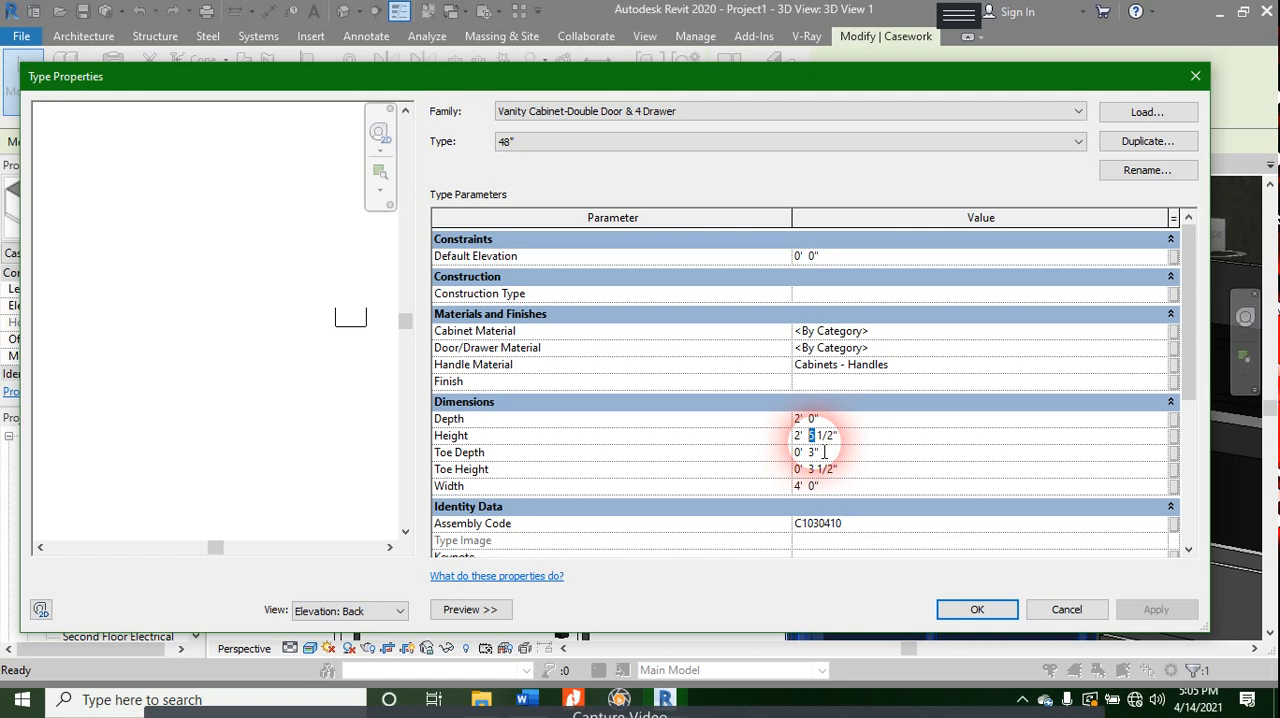
pyautogui.write('10')
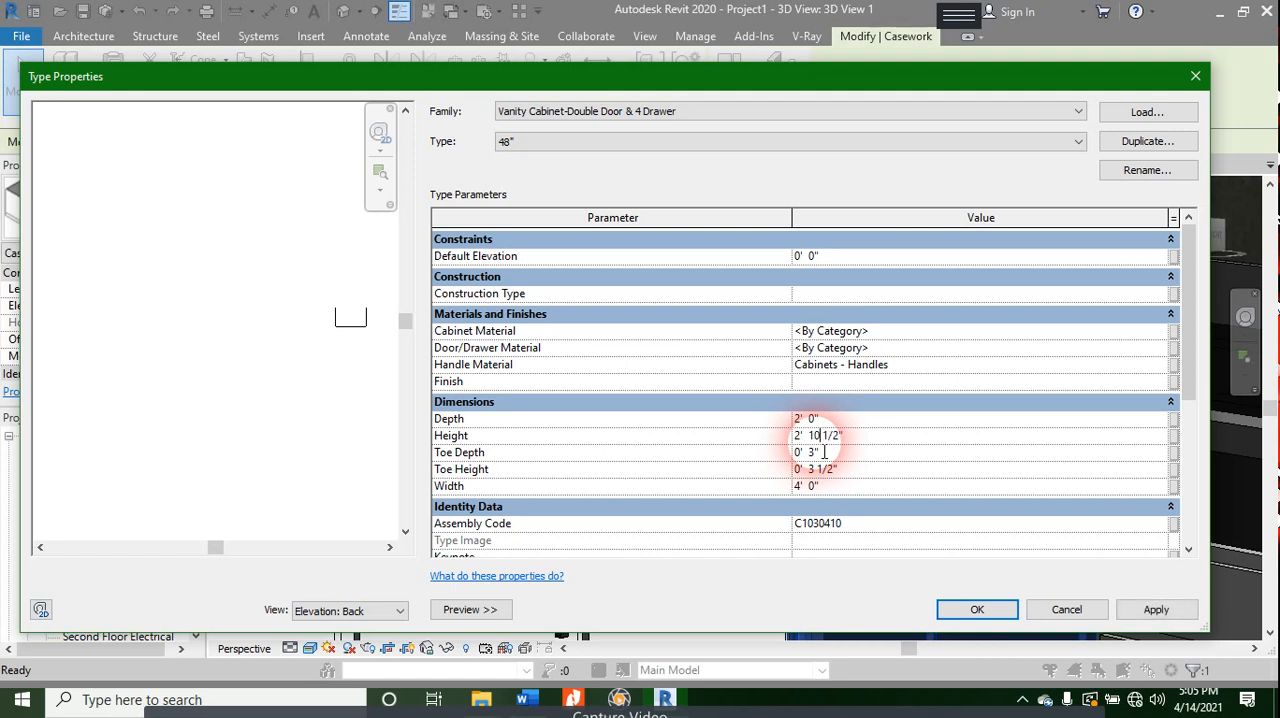
pyautogui.click(953, 613)
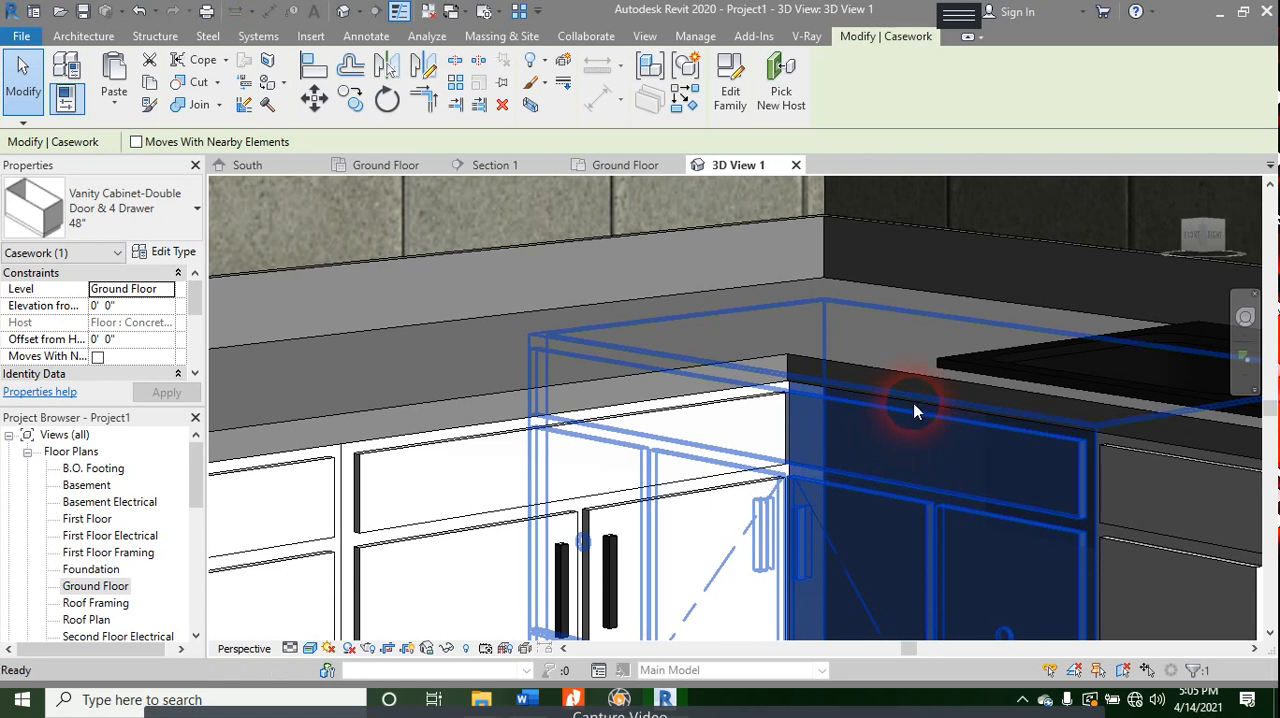
pyautogui.press('Escape')
# - Reorient the camera view on the kitchen corner and extend its crop boundary downward to include more of the floor
pyautogui.keyDown('shift'); pyautogui.moveTo(1016, 512); pyautogui.dragTo(970, 515, button='middle'); pyautogui.keyUp('shift')
pyautogui.scroll(-5, 772, 410)
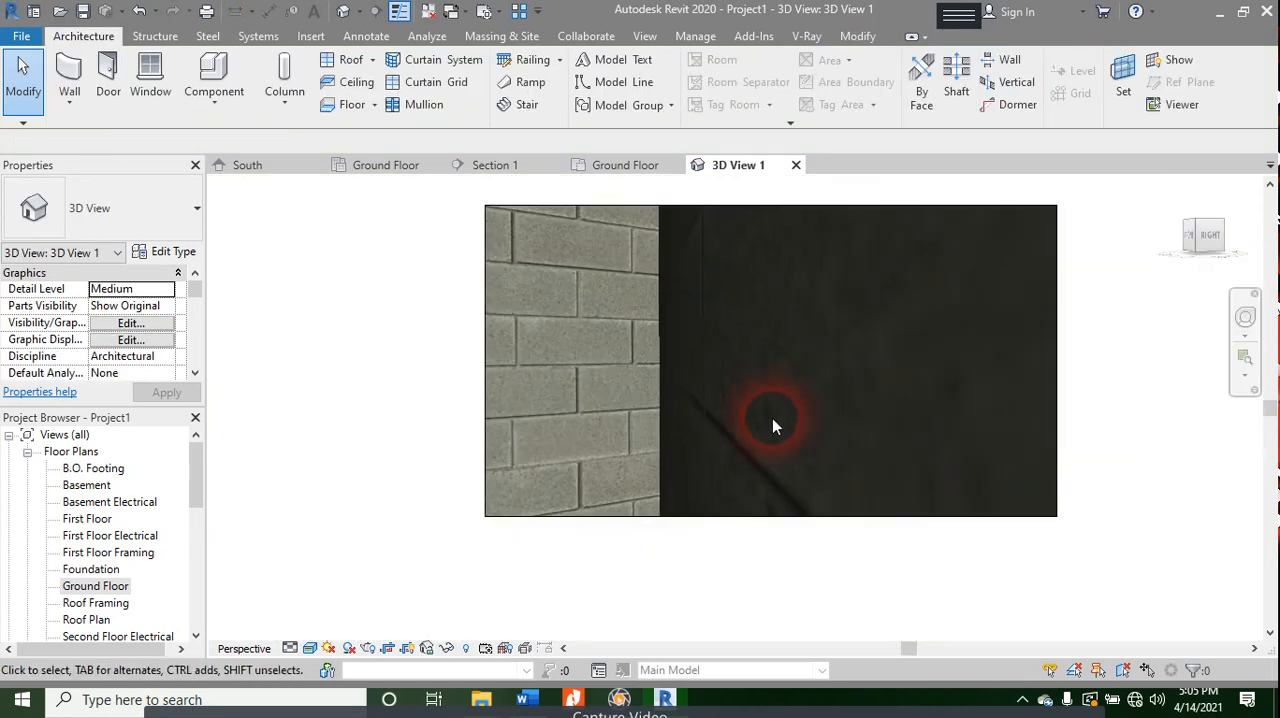
pyautogui.keyDown('shift'); pyautogui.moveTo(757, 432); pyautogui.dragTo(873, 420, button='middle'); pyautogui.keyUp('shift')
pyautogui.scroll(2, 873, 420)
pyautogui.scroll(2, 873, 416)
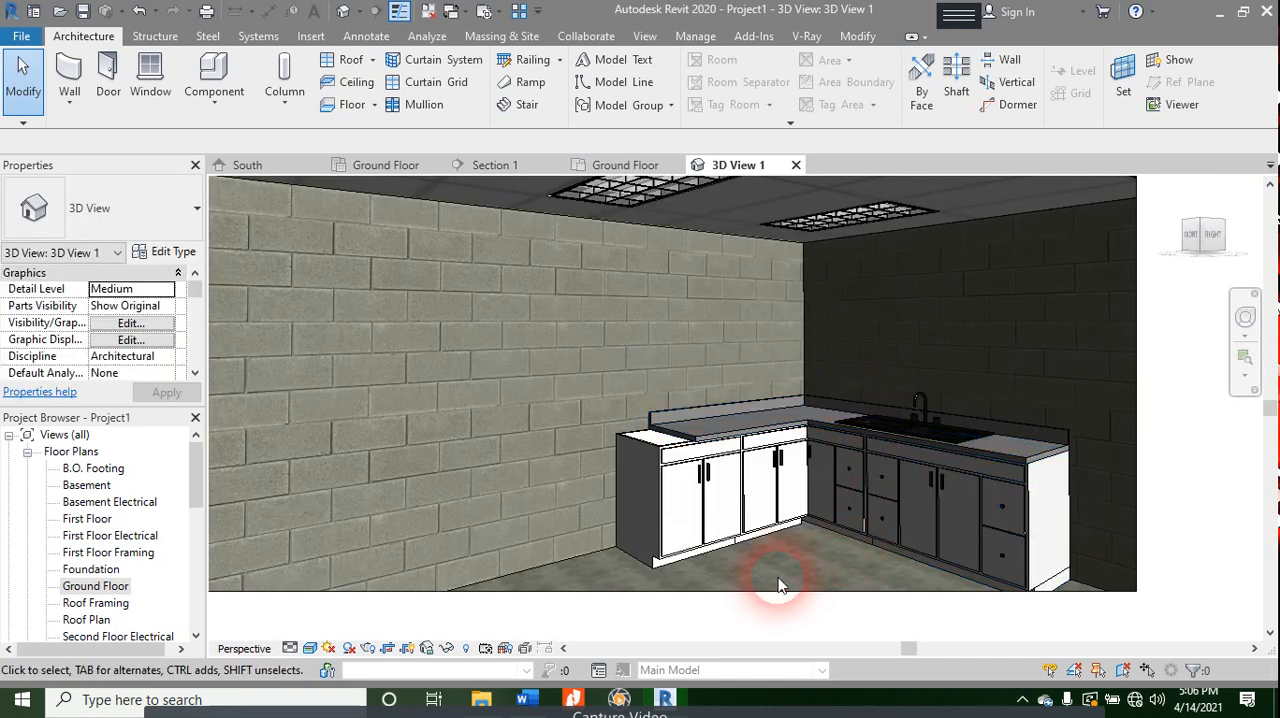
pyautogui.click(677, 597)
pyautogui.moveTo(636, 592); pyautogui.dragTo(636, 605)
pyautogui.keyDown('shift'); pyautogui.moveTo(935, 487); pyautogui.dragTo(790, 390, button='middle'); pyautogui.keyUp('shift')
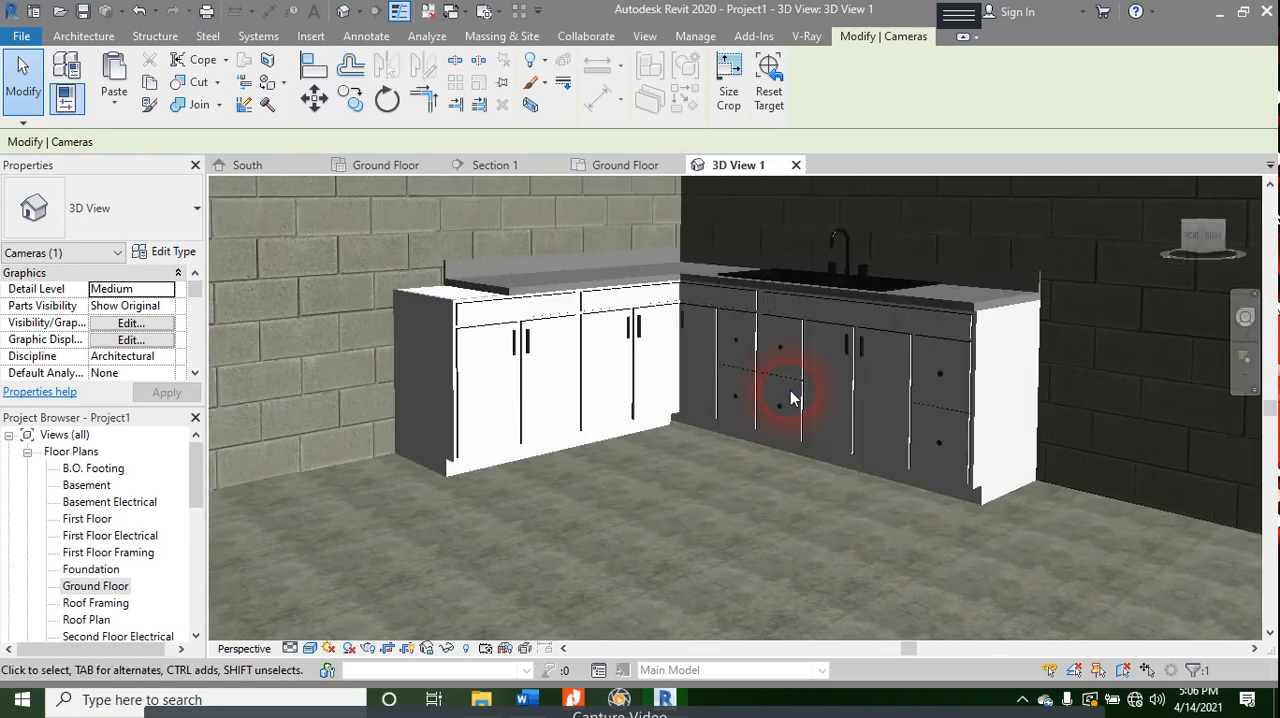
# - Stretch the countertop leg without the sink to the end of the last base cabinet in the Ground Floor plan, and check it in 3D View 1
pyautogui.moveTo(754, 457); pyautogui.dragTo(749, 543, button='middle')
pyautogui.scroll(2, 412, 382)
pyautogui.scroll(3, 508, 375)
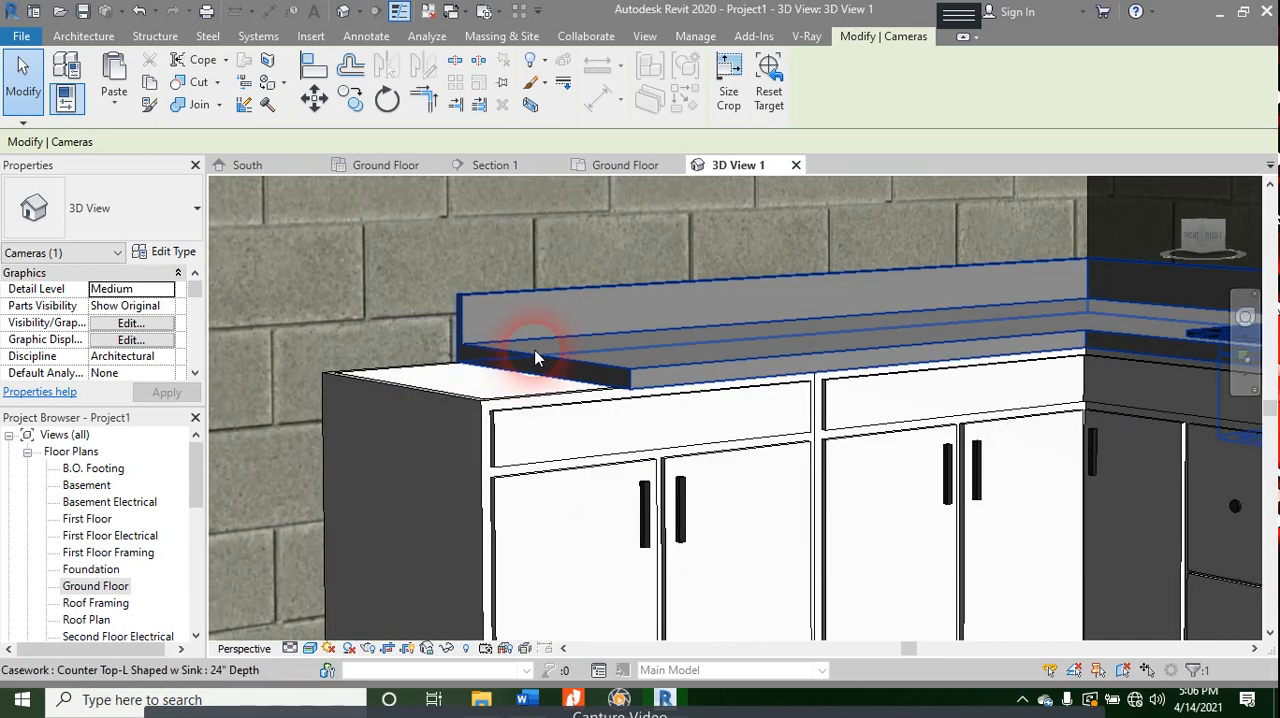
pyautogui.click(626, 166)
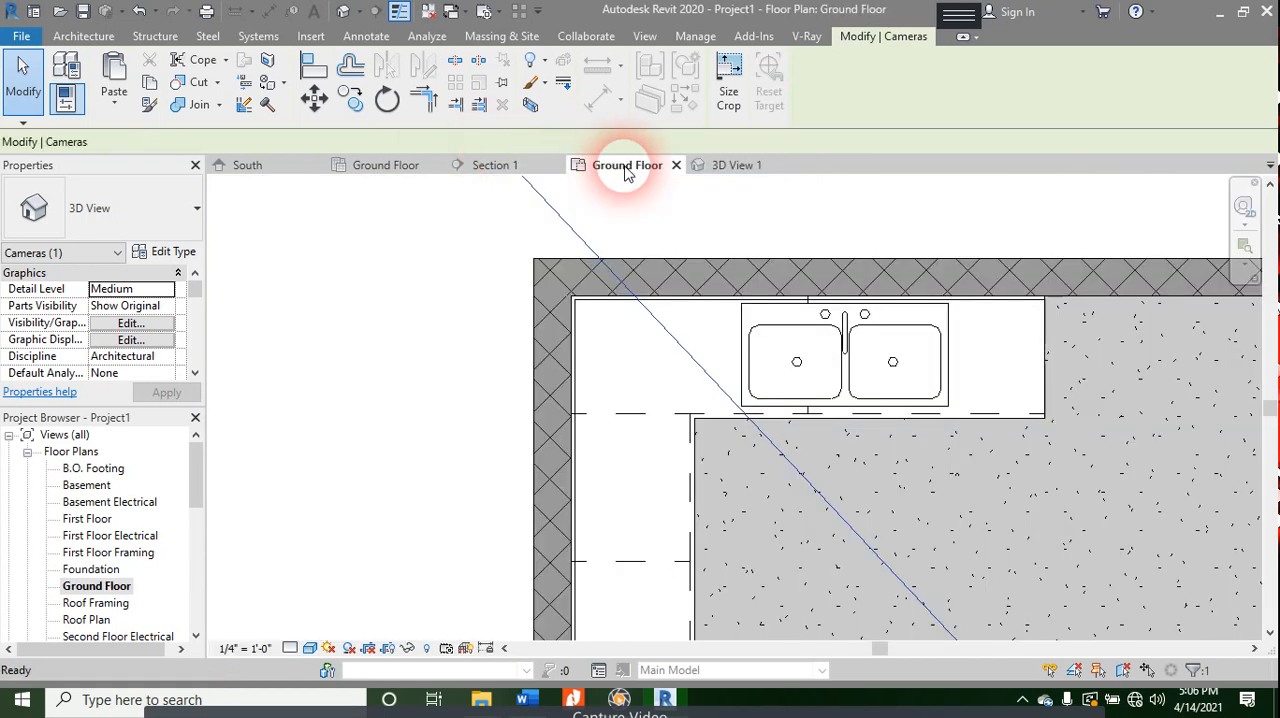
pyautogui.scroll(-2, 657, 420)
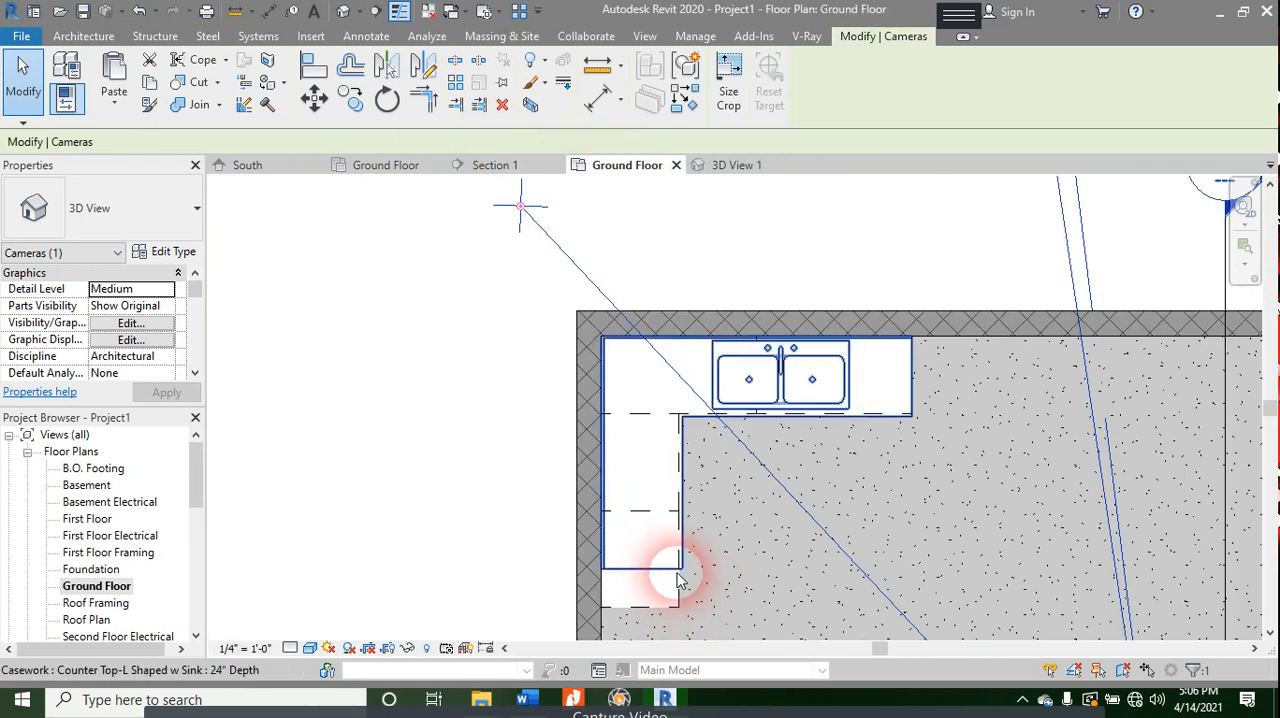
pyautogui.click(680, 565)
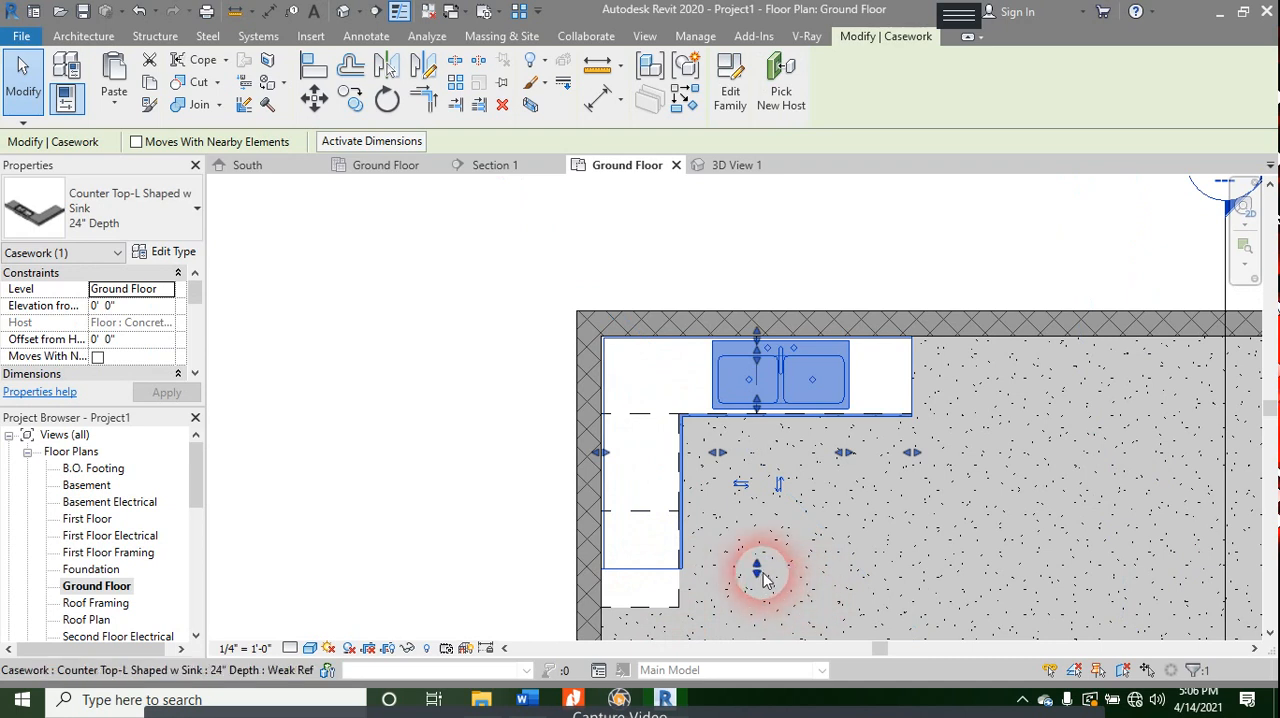
pyautogui.moveTo(757, 567); pyautogui.dragTo(757, 614)
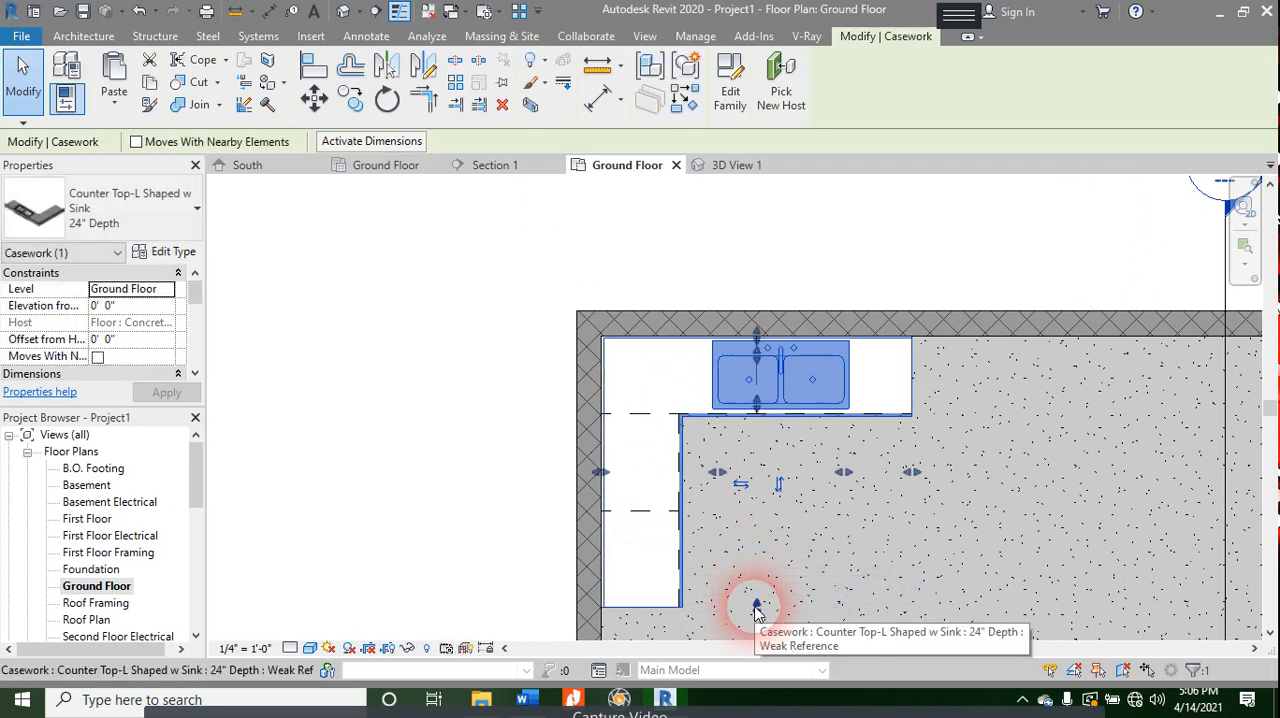
pyautogui.click(718, 165)
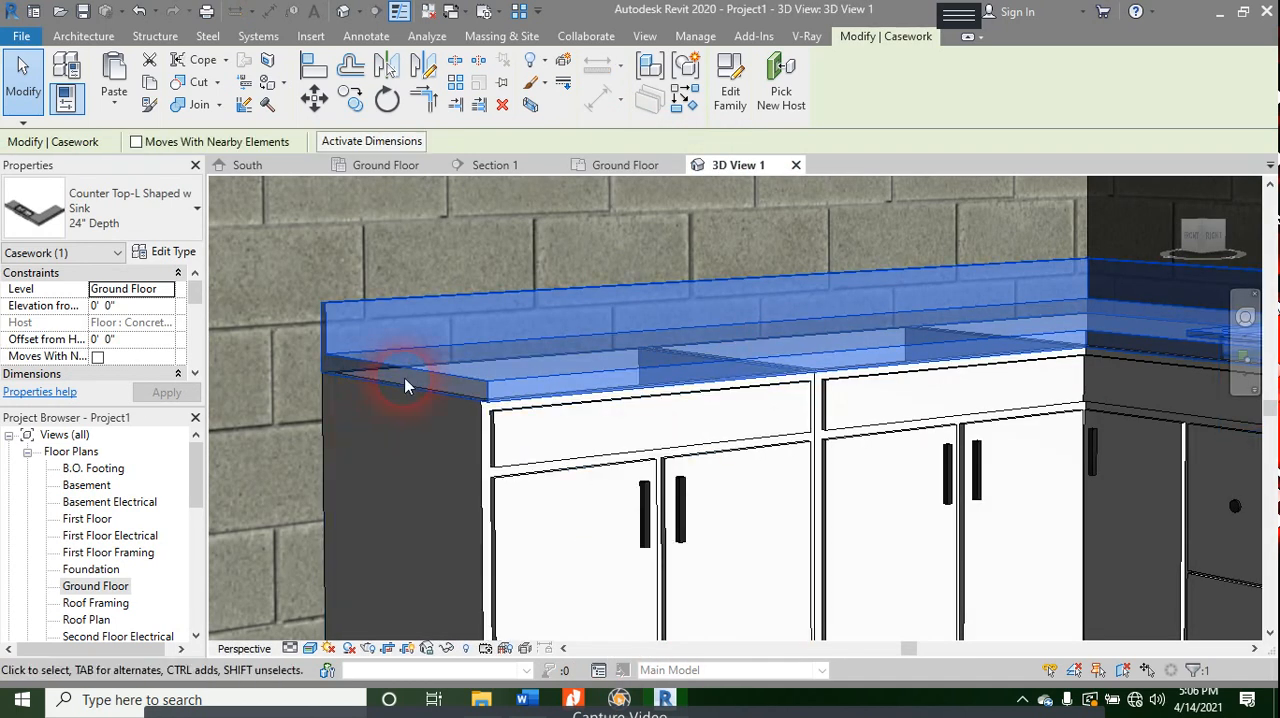
pyautogui.click(290, 472)
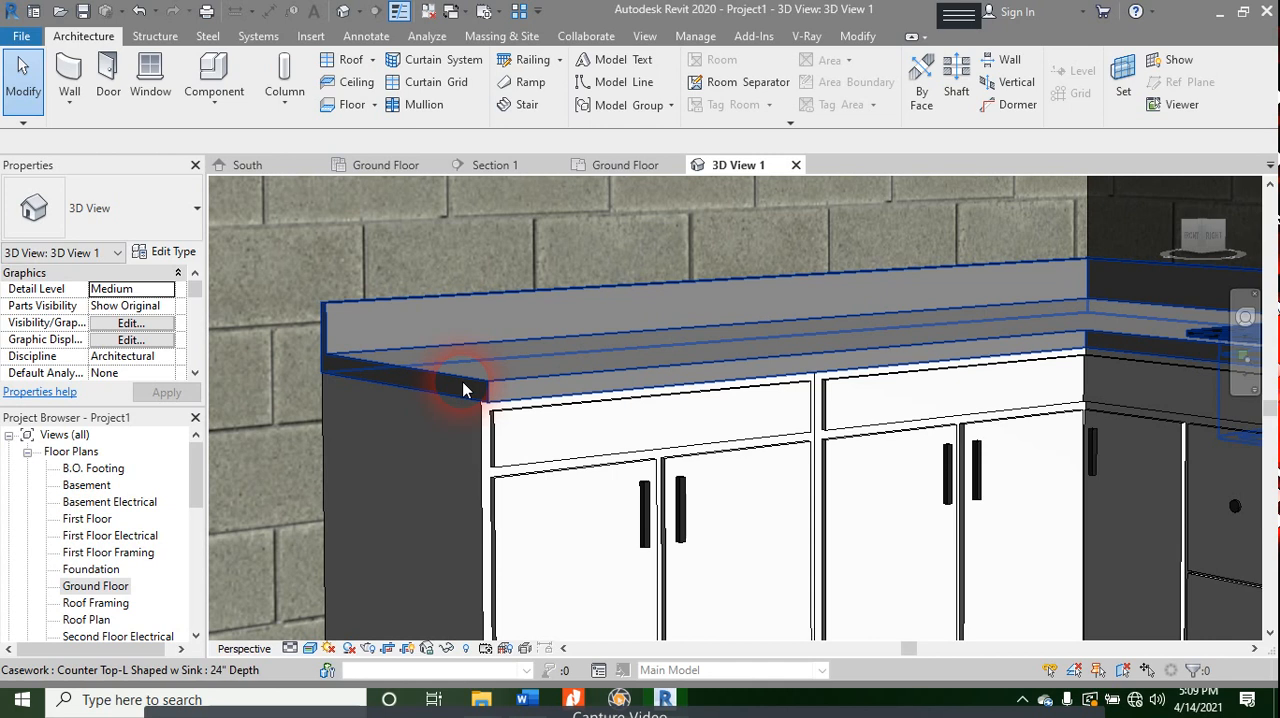
pyautogui.scroll(-5, 463, 389)
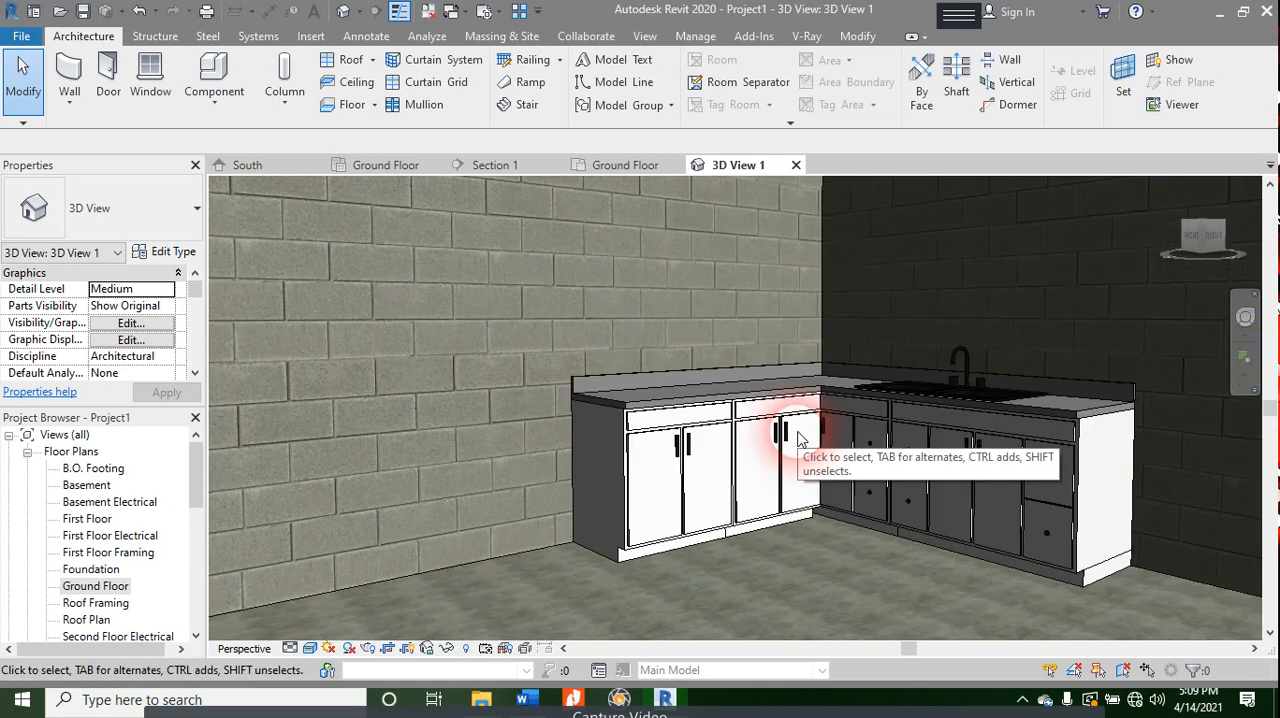